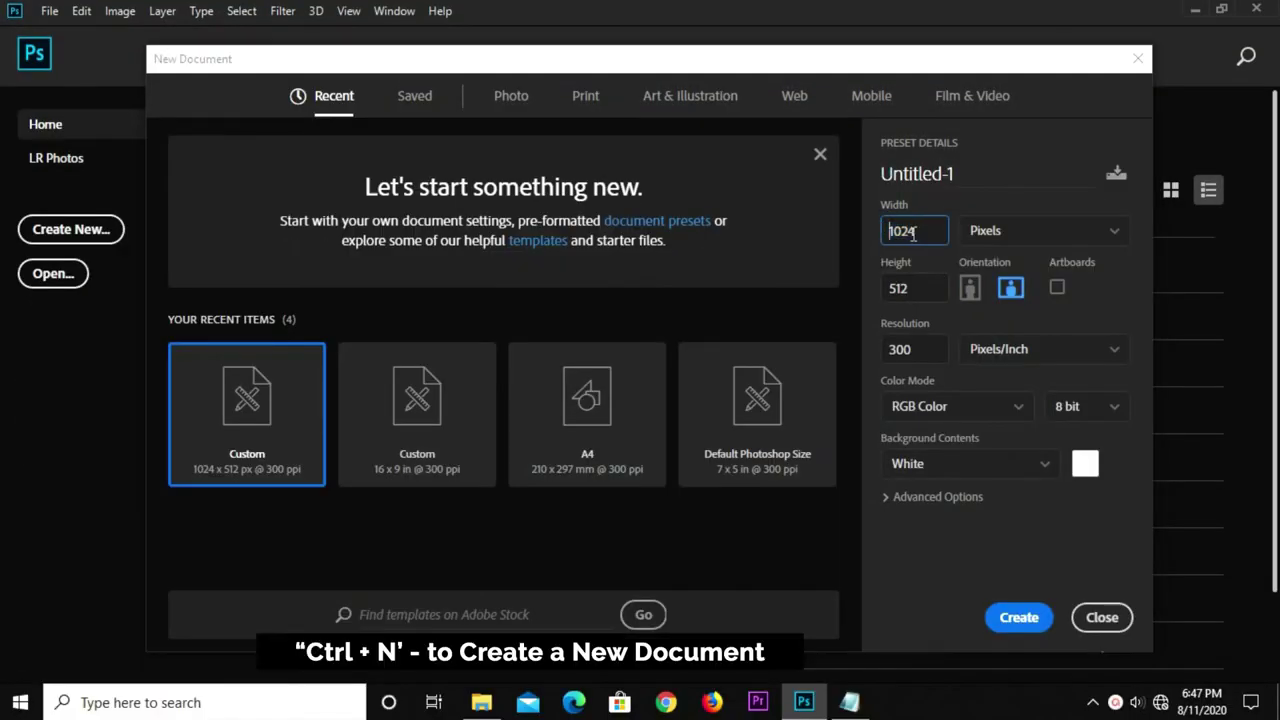
# Create a new blank document 1024 × 512 px at 300 ppi.
pyautogui.moveTo(913, 234); pyautogui.dragTo(872, 238)
pyautogui.moveTo(916, 288); pyautogui.dragTo(883, 290)
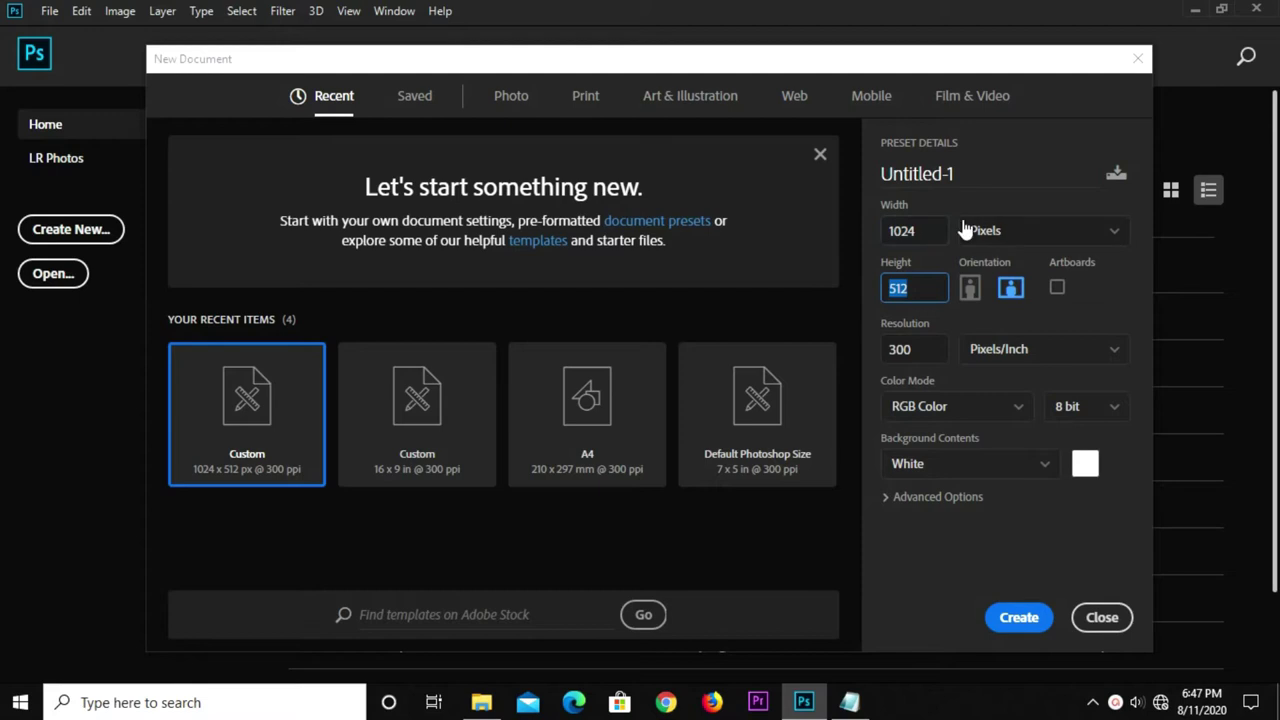
pyautogui.doubleClick(916, 348)
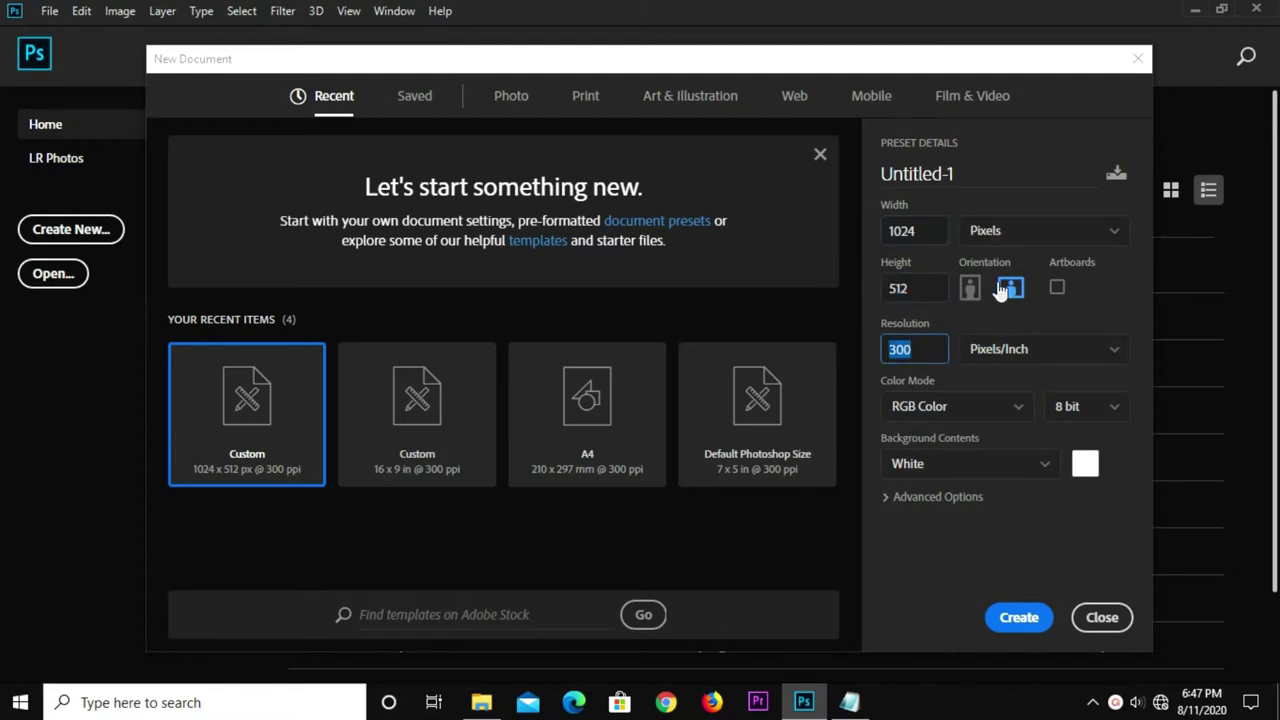
pyautogui.click(1019, 614)
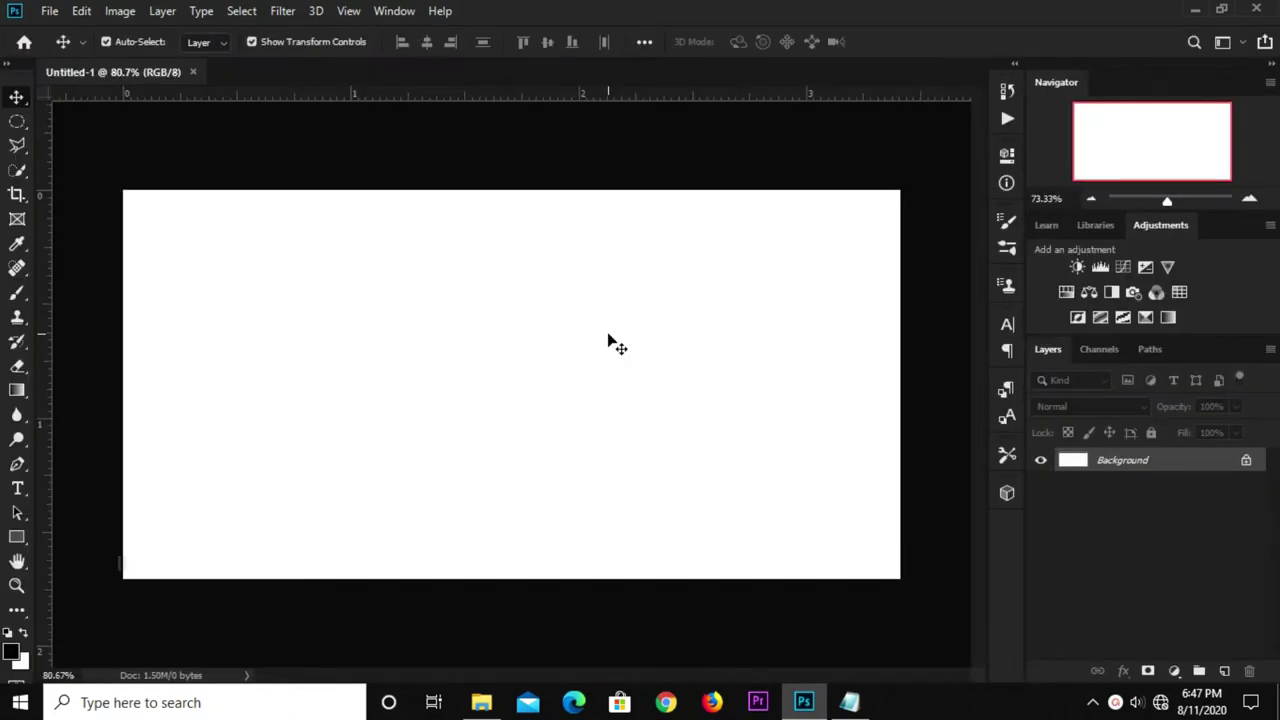
# Open the recent file pizza file.psd and select its visible OGA3KG0 background layer.
pyautogui.click(49, 11)
pyautogui.moveTo(85, 121)
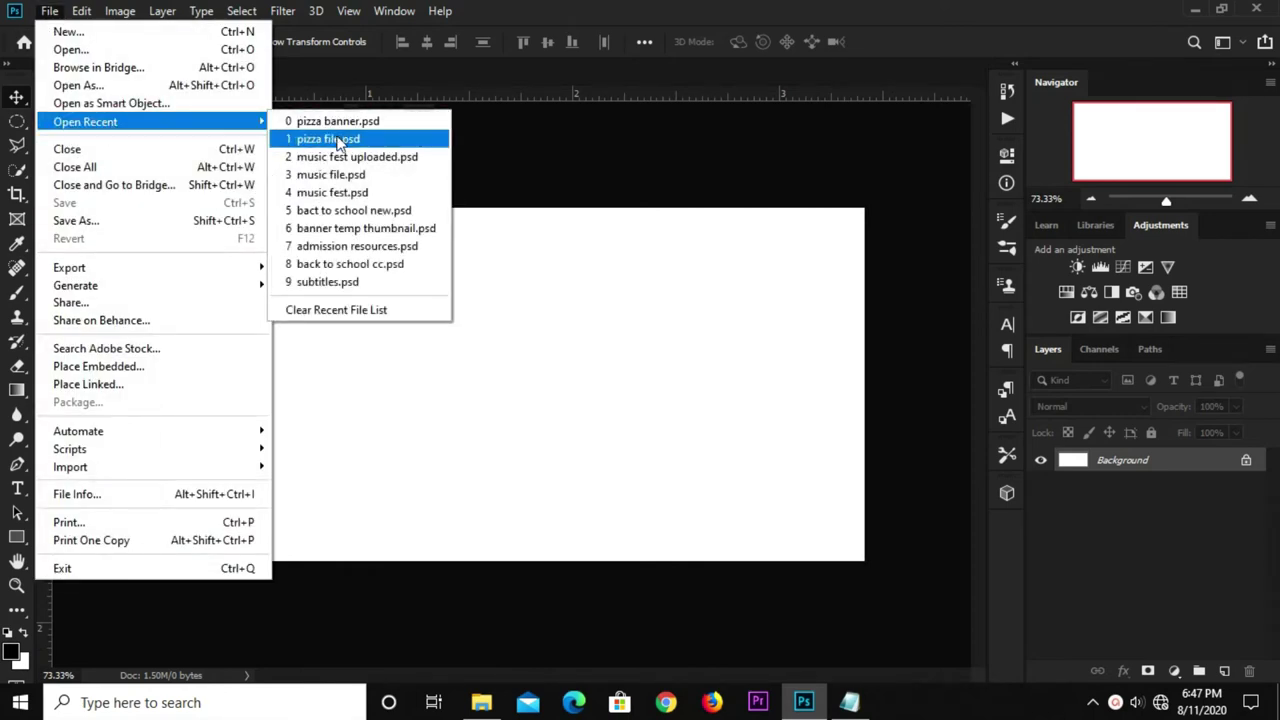
pyautogui.click(338, 139)
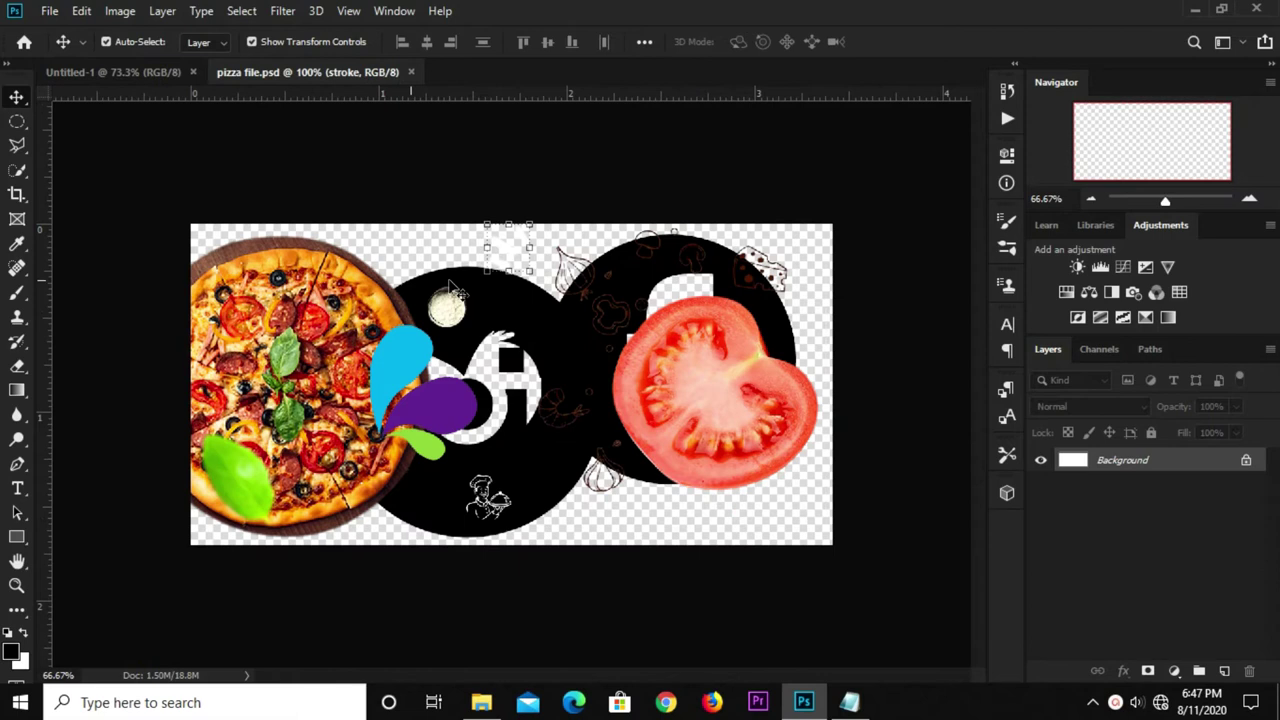
pyautogui.click(1040, 533)
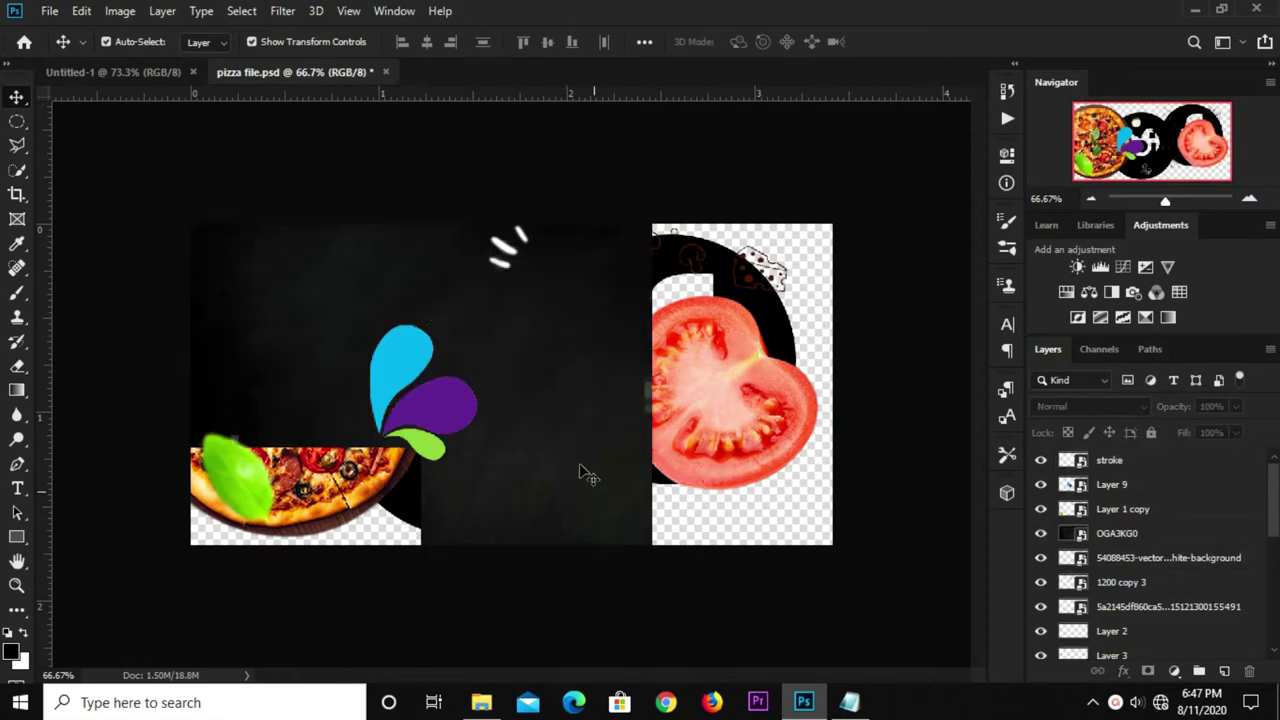
pyautogui.click(598, 440)
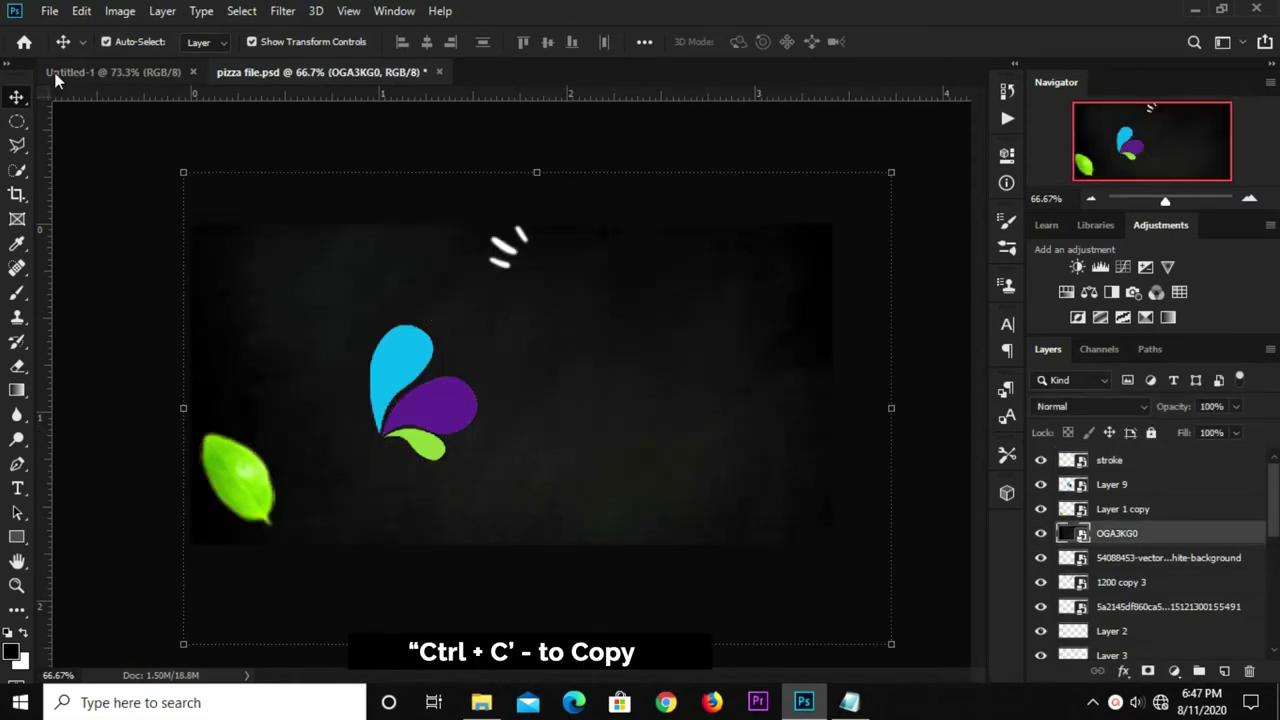
# Paste the OGA3KG0 background into Untitled-1 and position it over the canvas.
pyautogui.click(114, 72)
pyautogui.hotkey('ctrl', 'v')
pyautogui.moveTo(472, 402); pyautogui.dragTo(465, 354)
pyautogui.click(916, 442)
# Add a Hue/Saturation adjustment layer with Lightness lowered to about -37.
pyautogui.click(1174, 671)
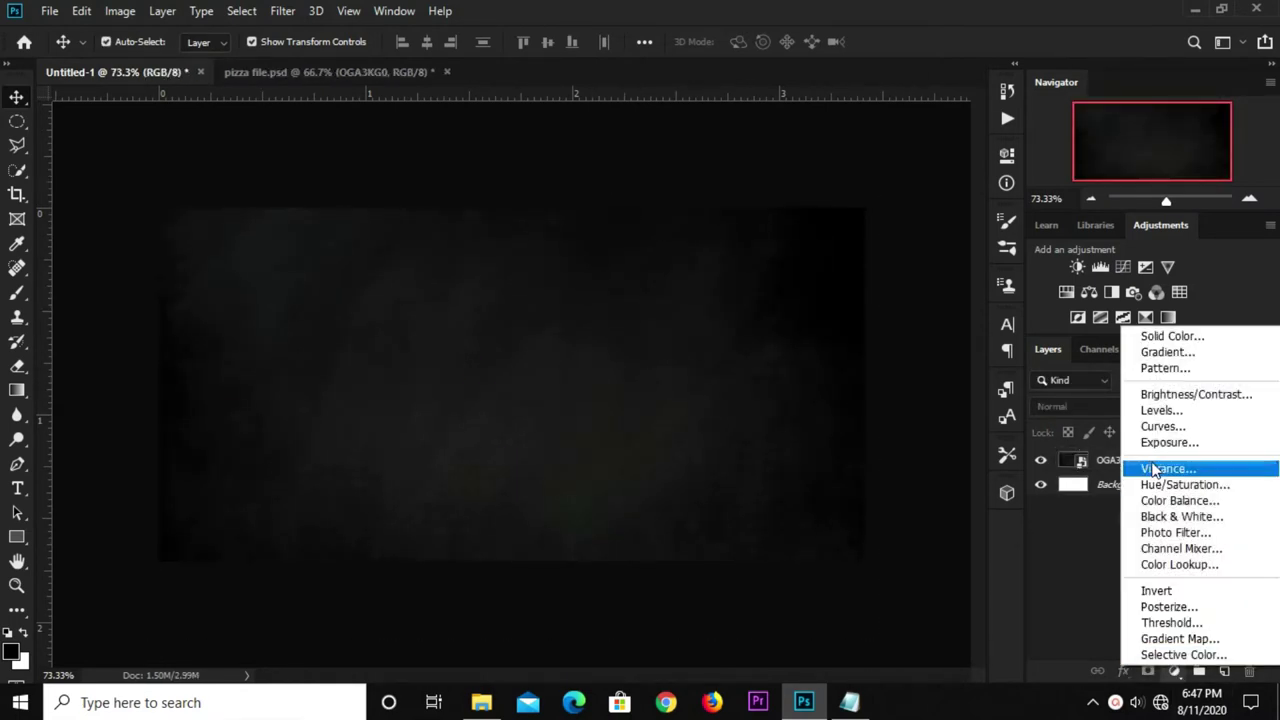
pyautogui.click(1172, 487)
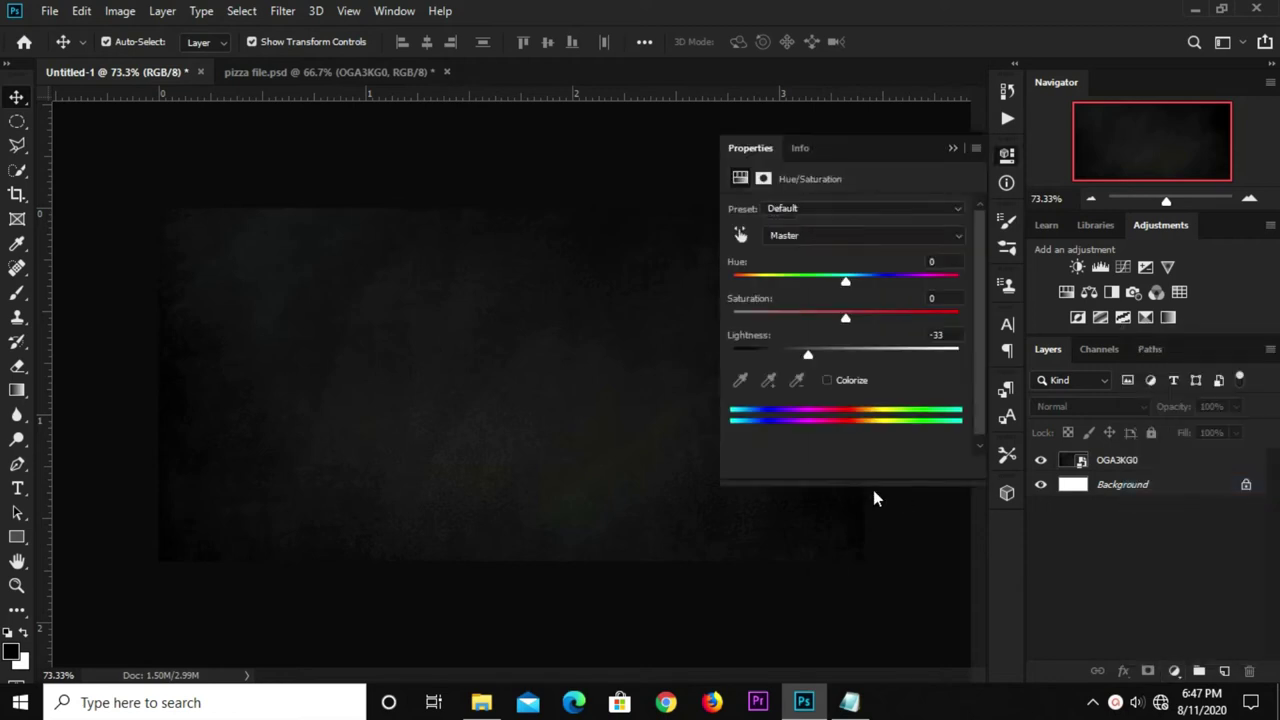
pyautogui.moveTo(826, 358); pyautogui.dragTo(812, 358)
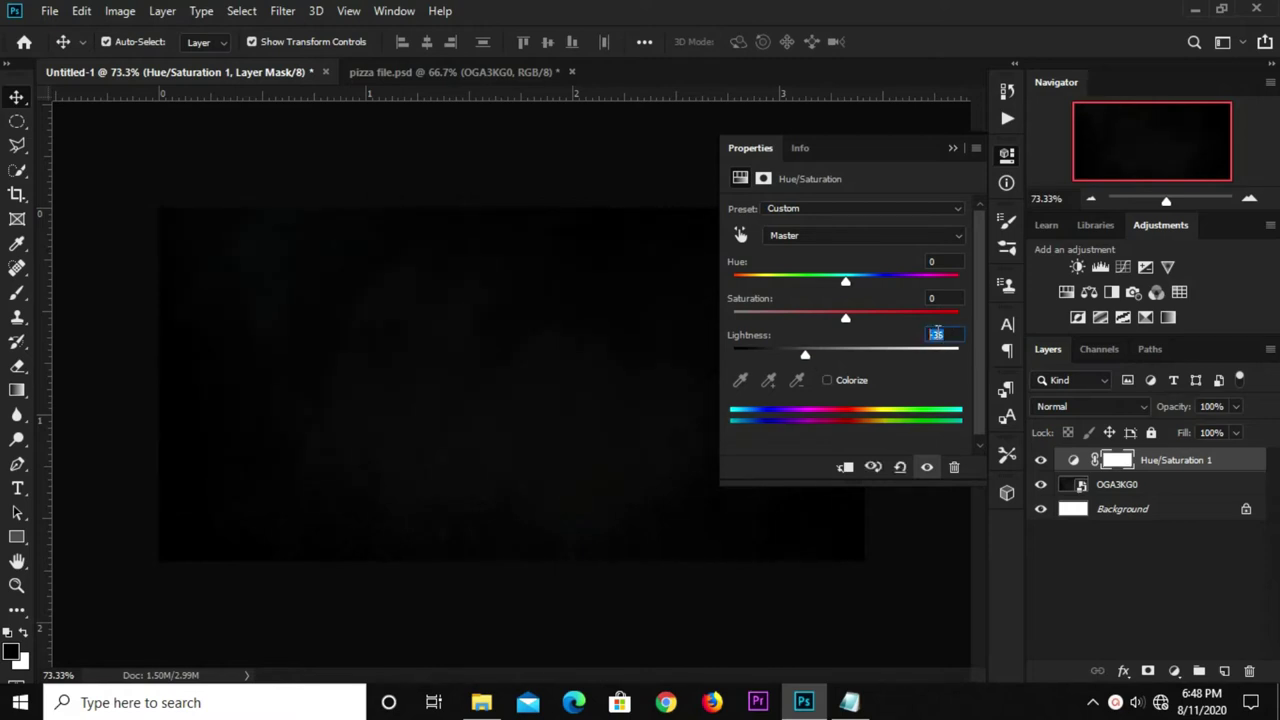
pyautogui.moveTo(802, 356); pyautogui.dragTo(806, 358)
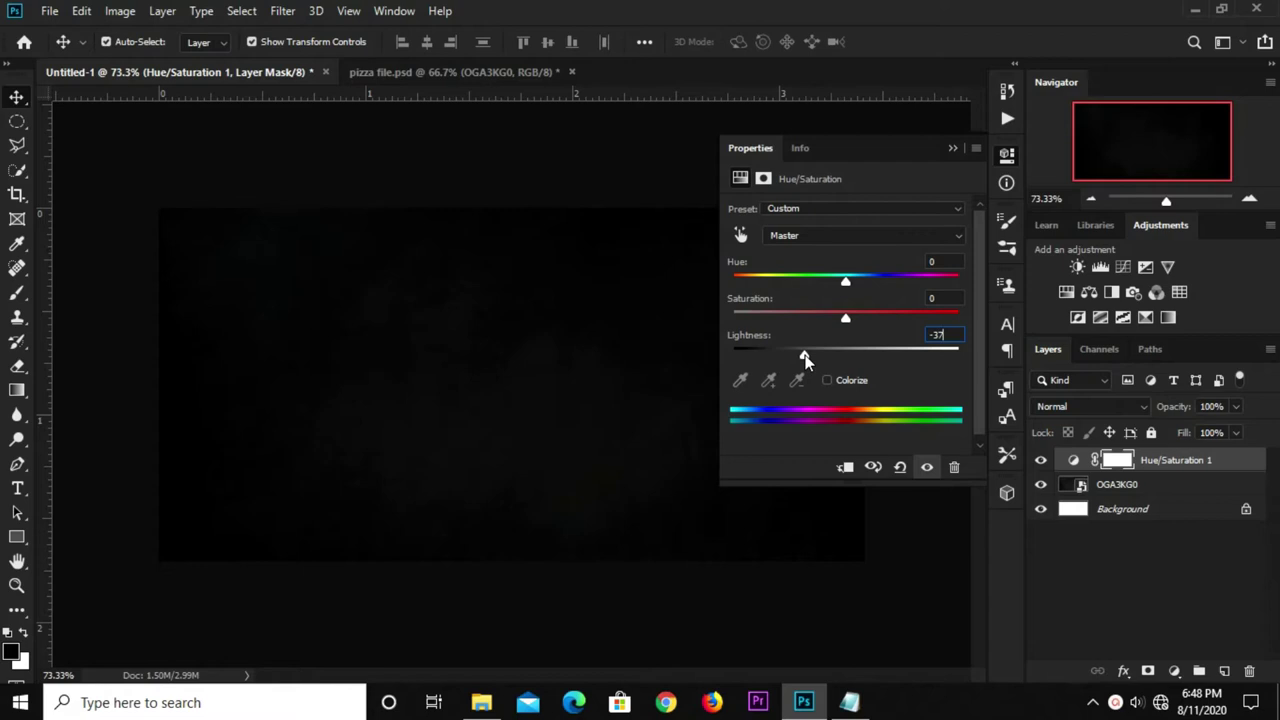
pyautogui.click(953, 148)
pyautogui.click(620, 252)
pyautogui.hotkey('ctrl', '-')
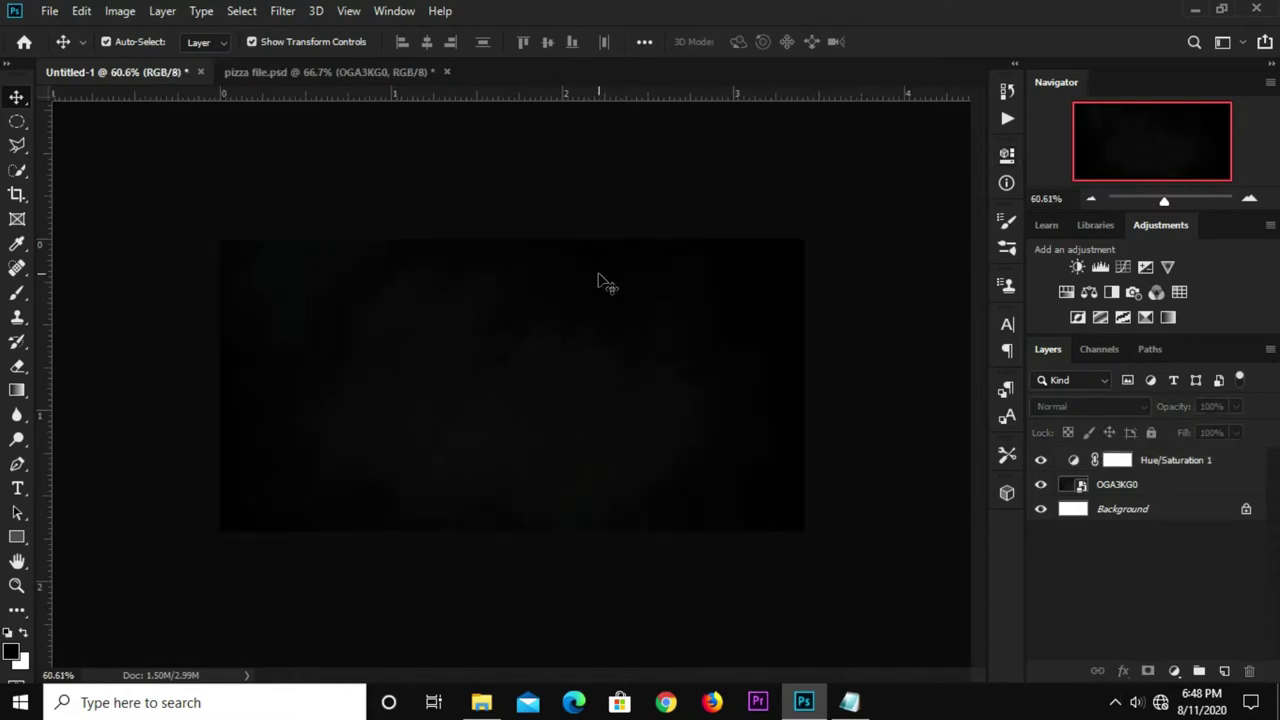
pyautogui.hotkey('ctrl', '+')
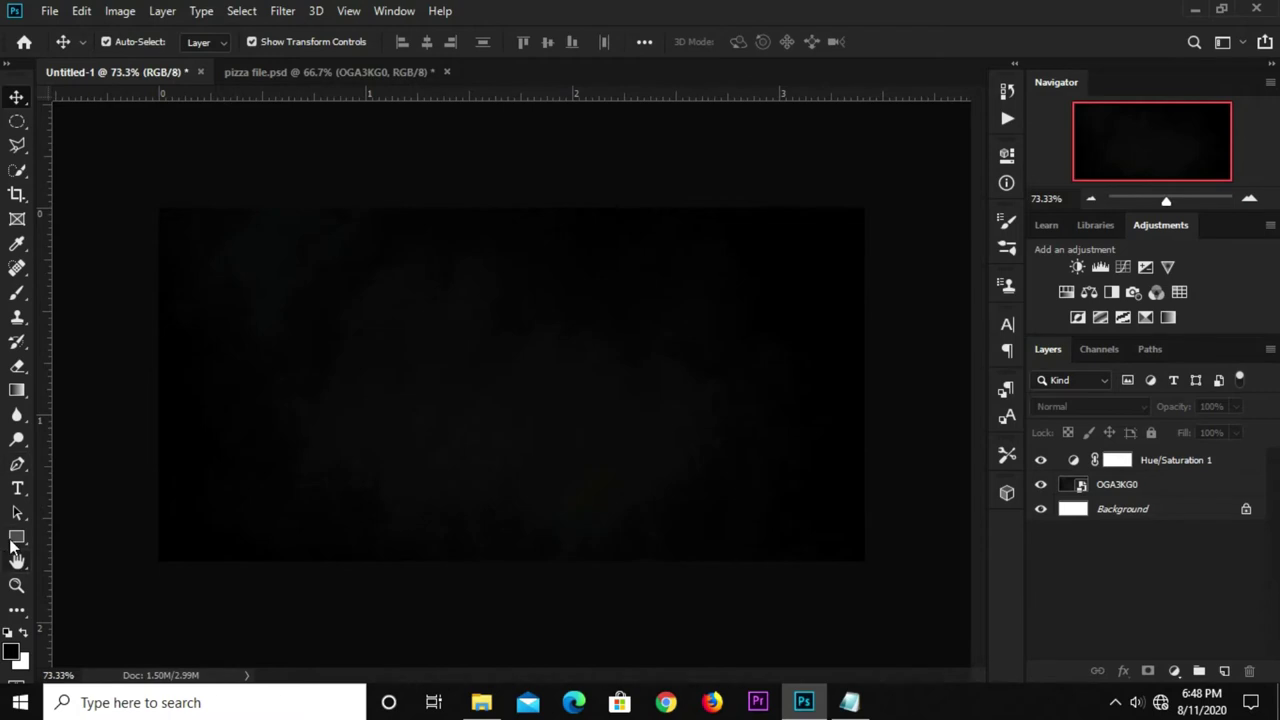
# Select the Rectangle tool and bring up the custom fill colour picker.
pyautogui.click(15, 538)
pyautogui.rightClick(19, 531)
pyautogui.click(140, 537)
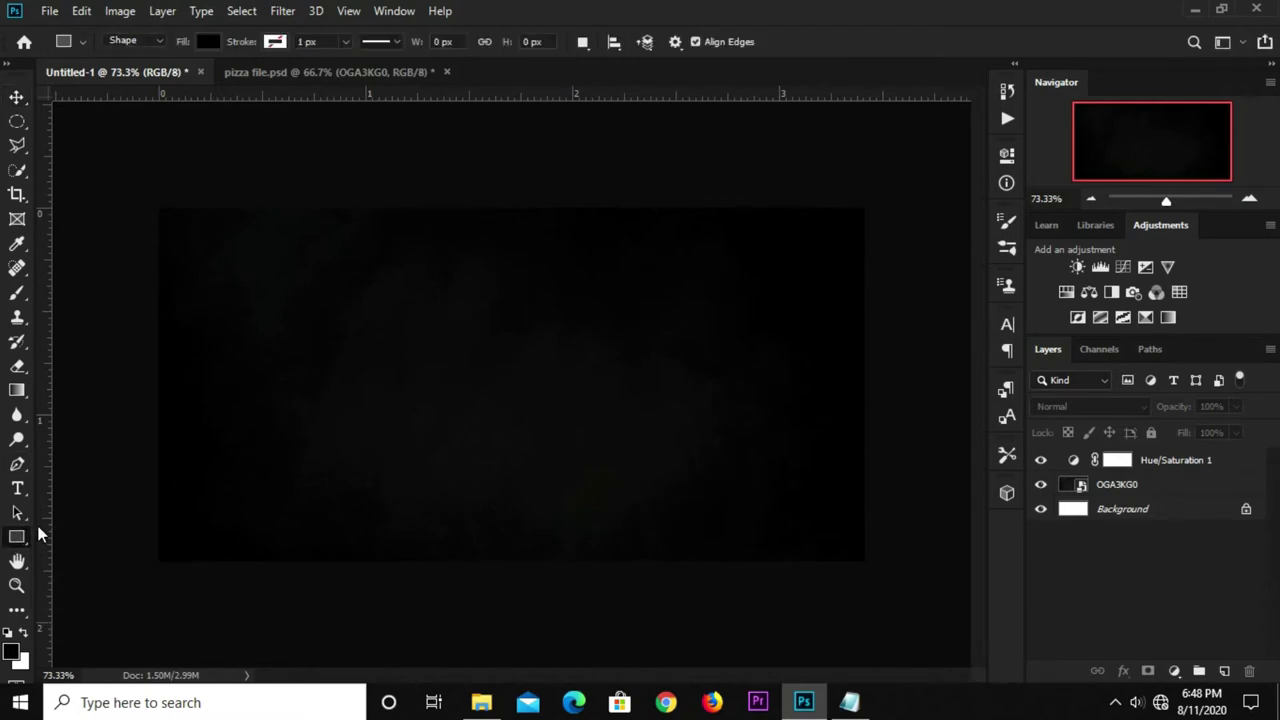
pyautogui.click(206, 41)
pyautogui.click(296, 77)
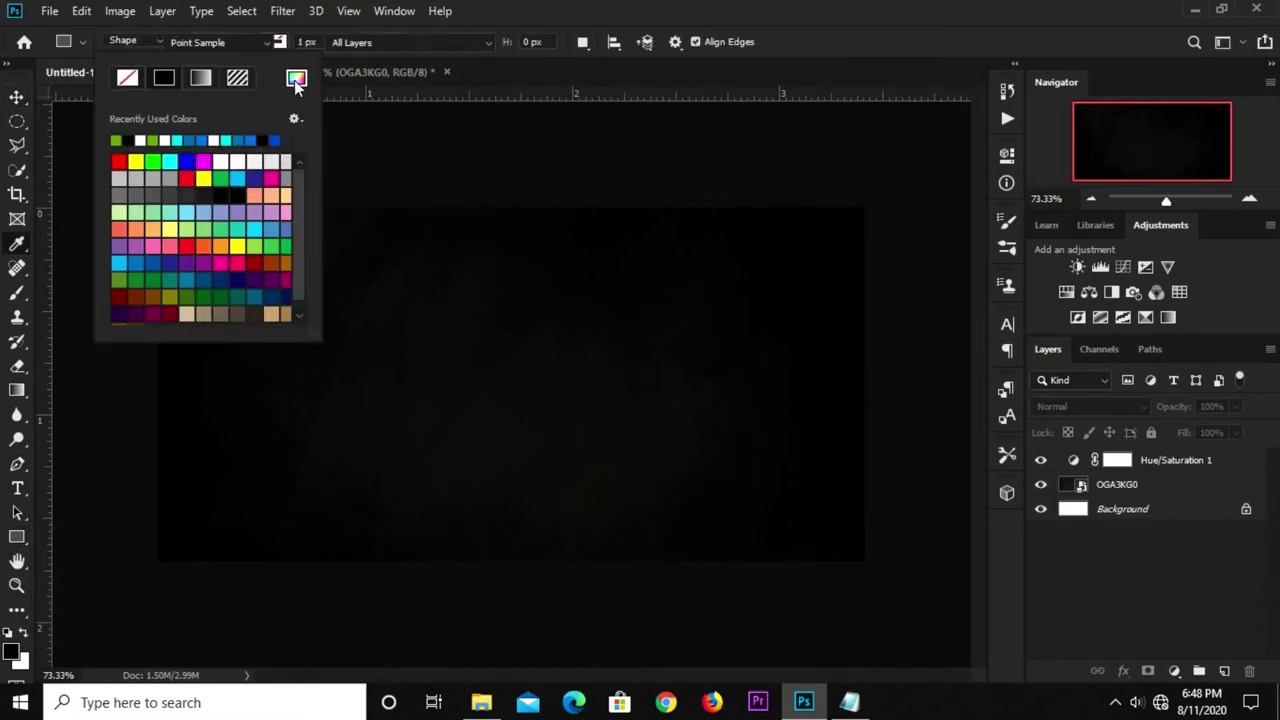
# Copy hex 679f10 from the pizza notes file and apply it as the fill colour.
pyautogui.click(849, 702)
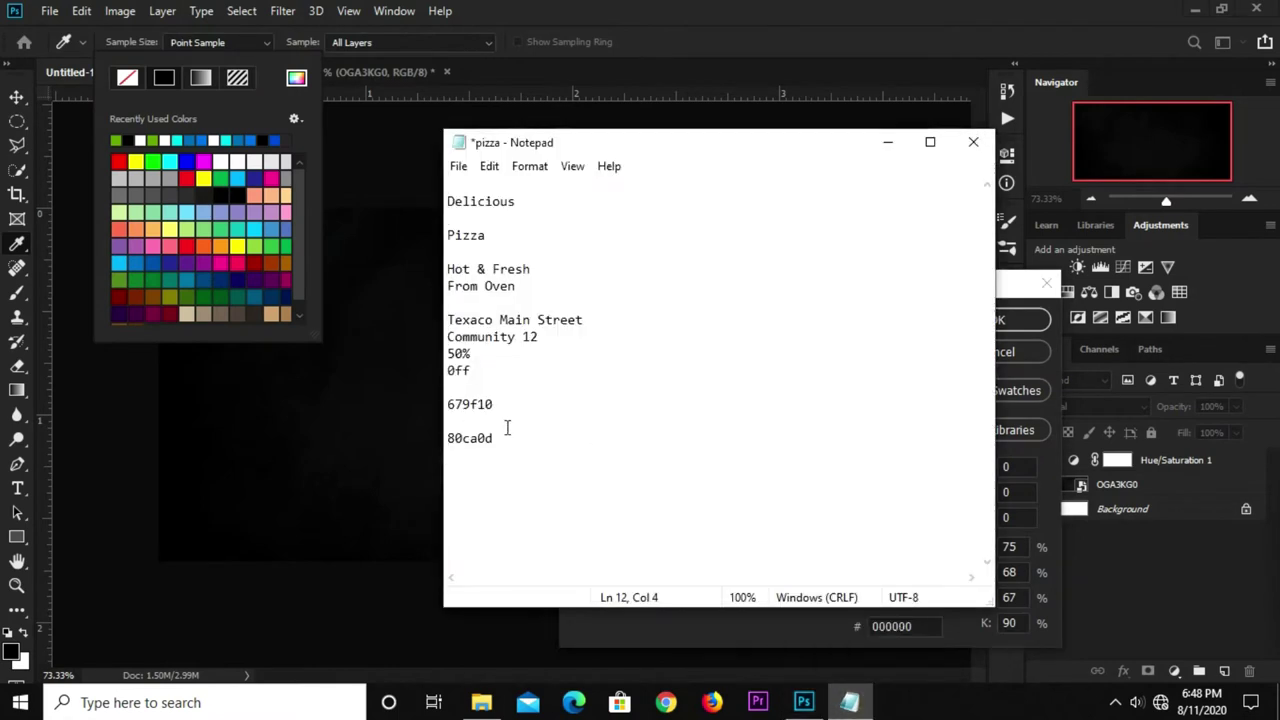
pyautogui.moveTo(500, 438); pyautogui.dragTo(417, 431)
pyautogui.hotkey('alt', 'Tab')
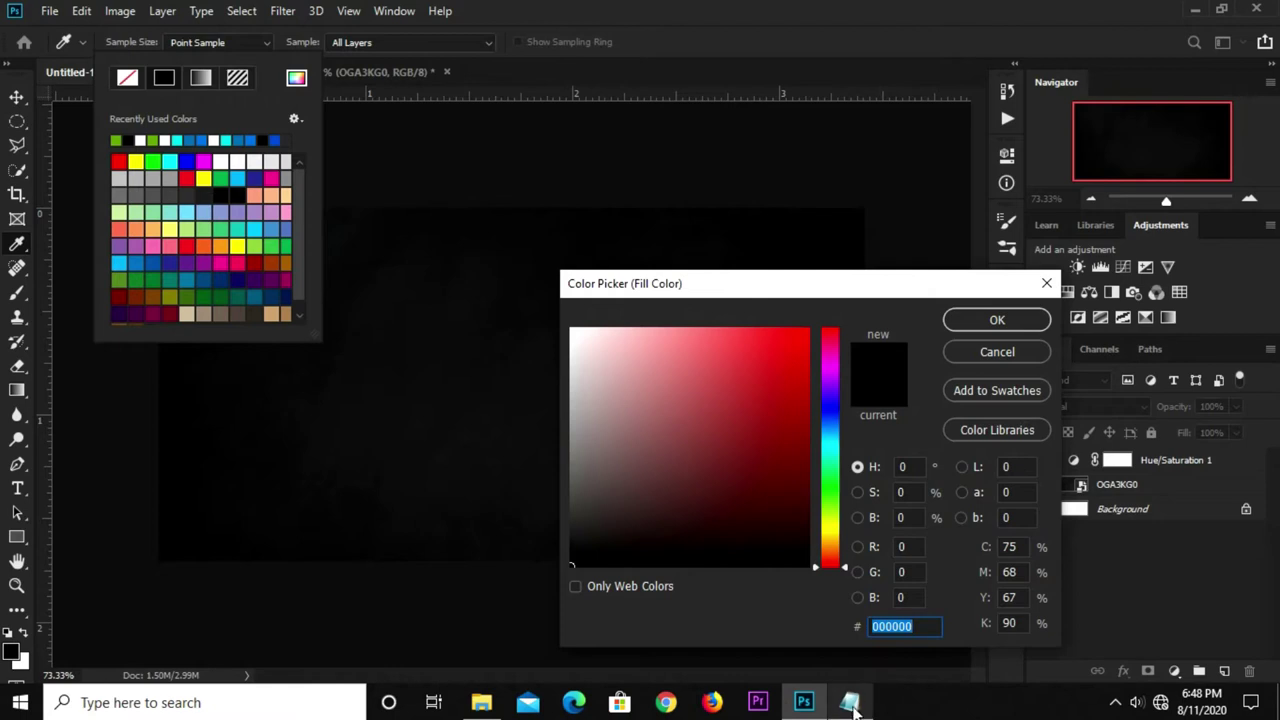
pyautogui.click(849, 700)
pyautogui.moveTo(520, 404); pyautogui.dragTo(421, 402)
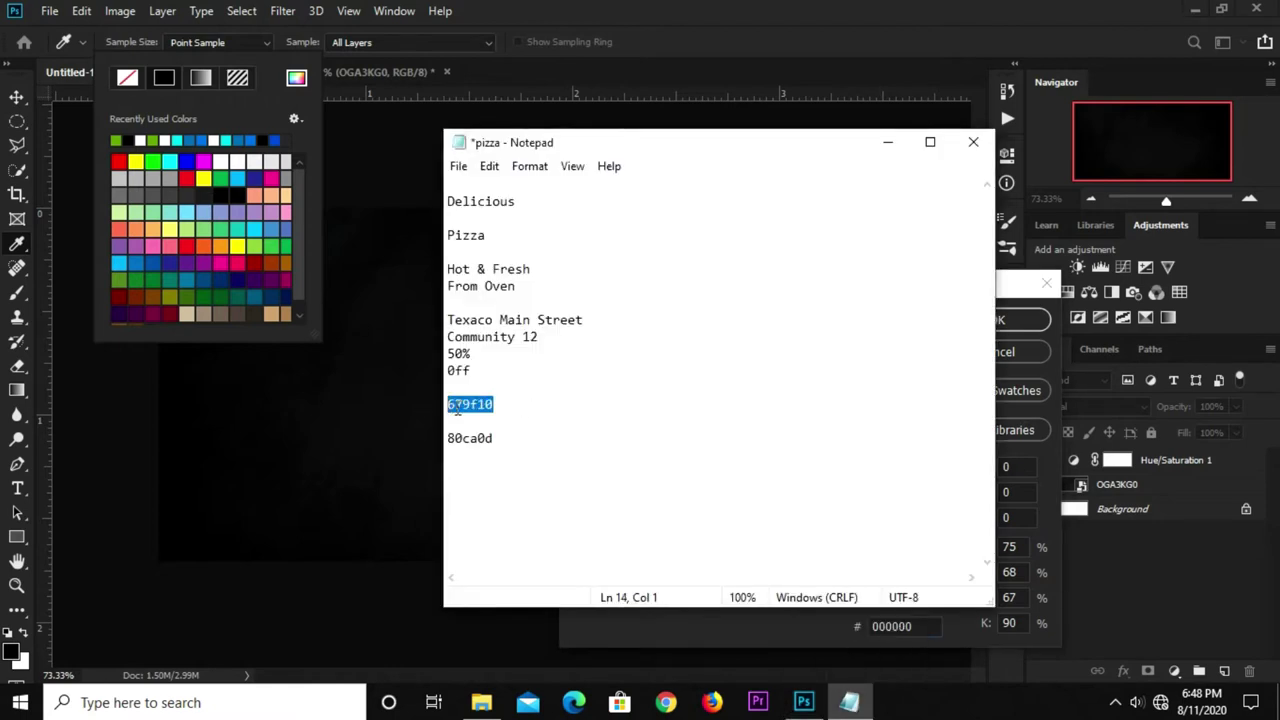
pyautogui.rightClick(457, 405)
pyautogui.click(533, 186)
pyautogui.hotkey('alt', 'Tab')
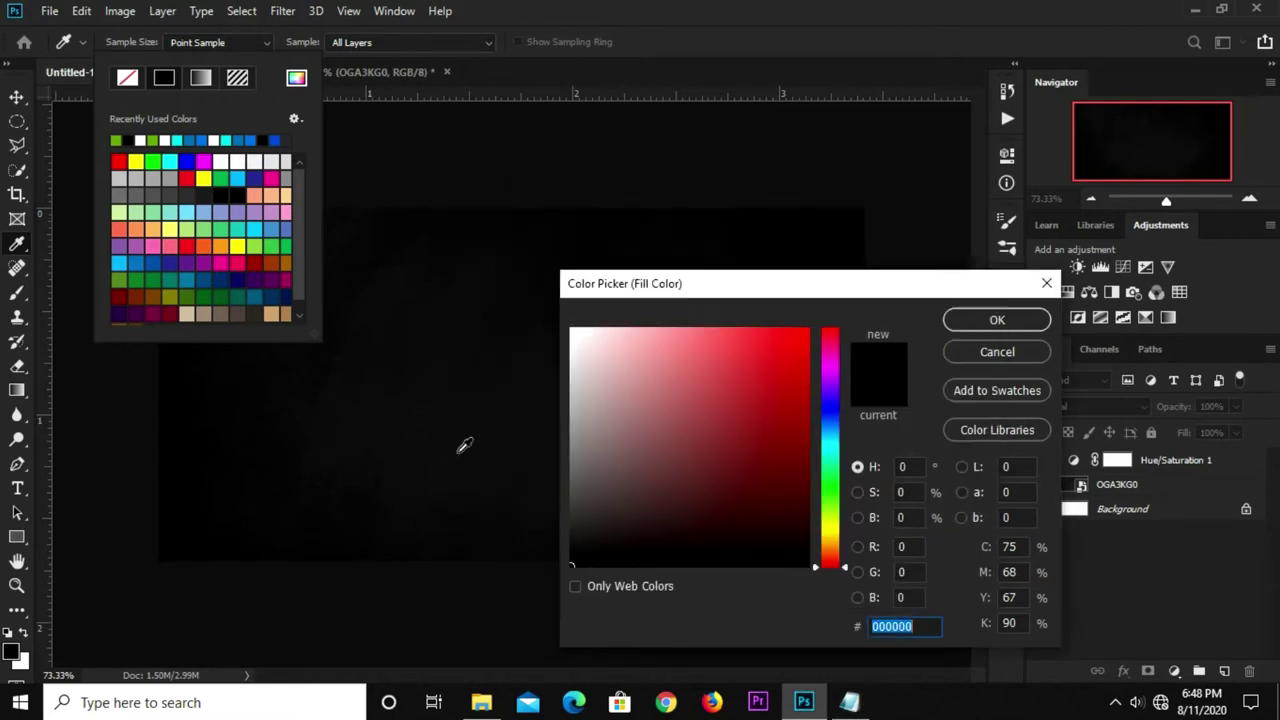
pyautogui.rightClick(880, 633)
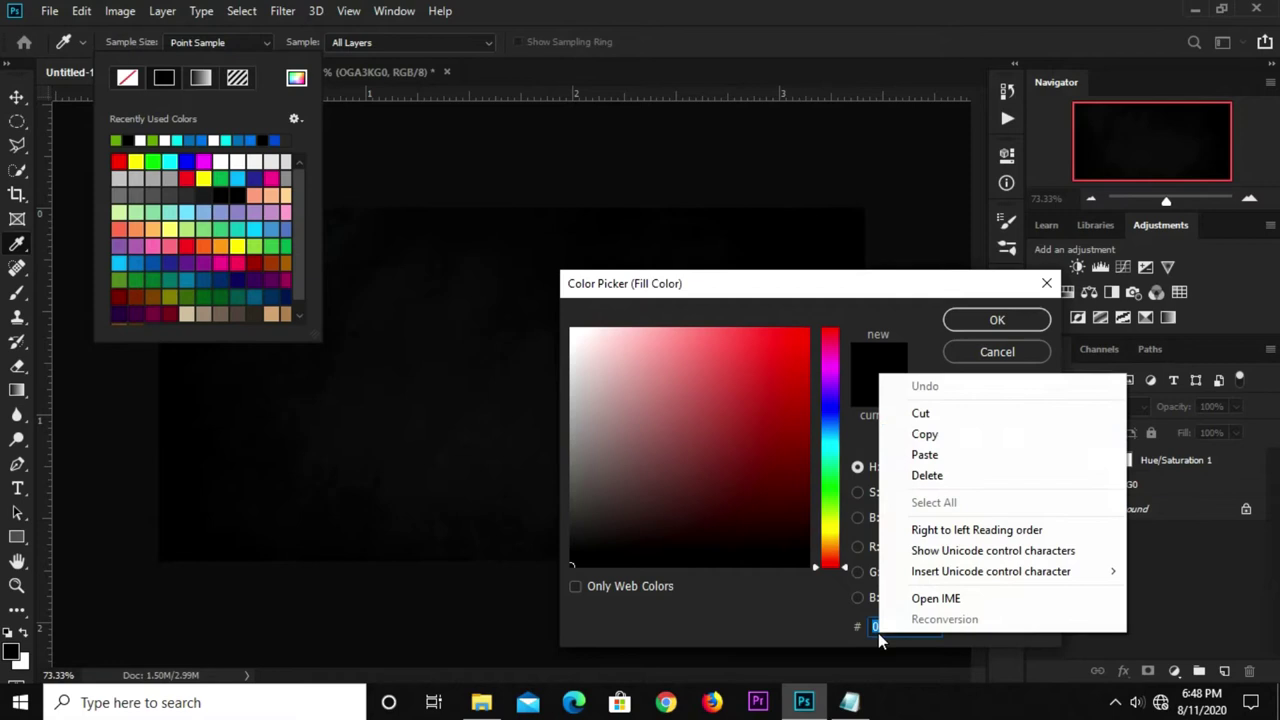
pyautogui.click(926, 452)
pyautogui.click(960, 320)
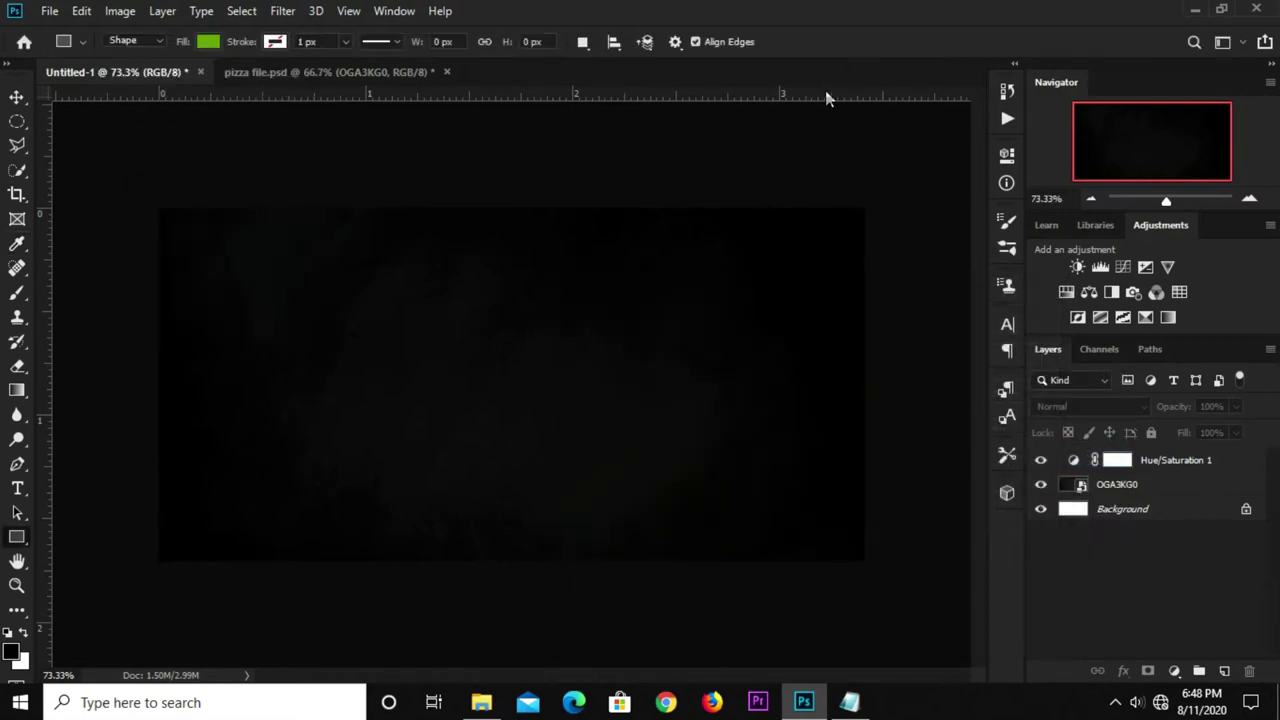
# Draw a tall green rectangle right of centre and shift it slightly left.
pyautogui.moveTo(645, 185); pyautogui.dragTo(802, 603)
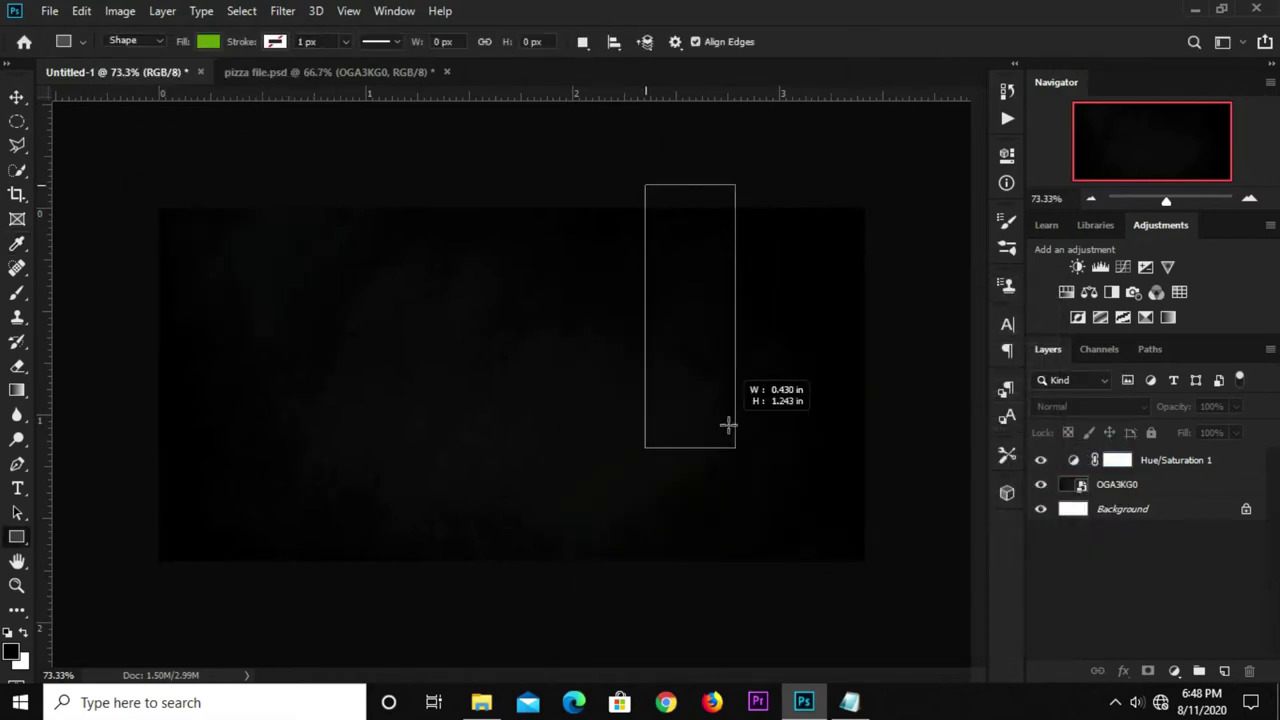
pyautogui.click(802, 603)
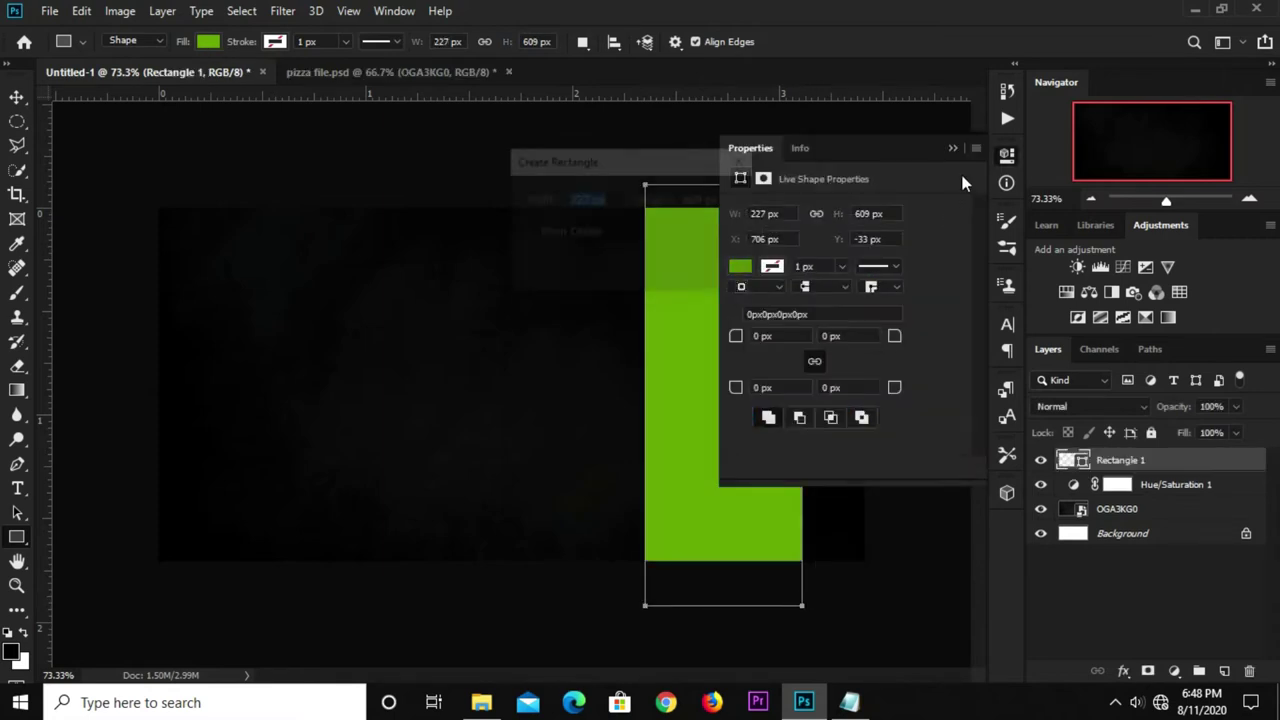
pyautogui.click(953, 148)
pyautogui.click(744, 160)
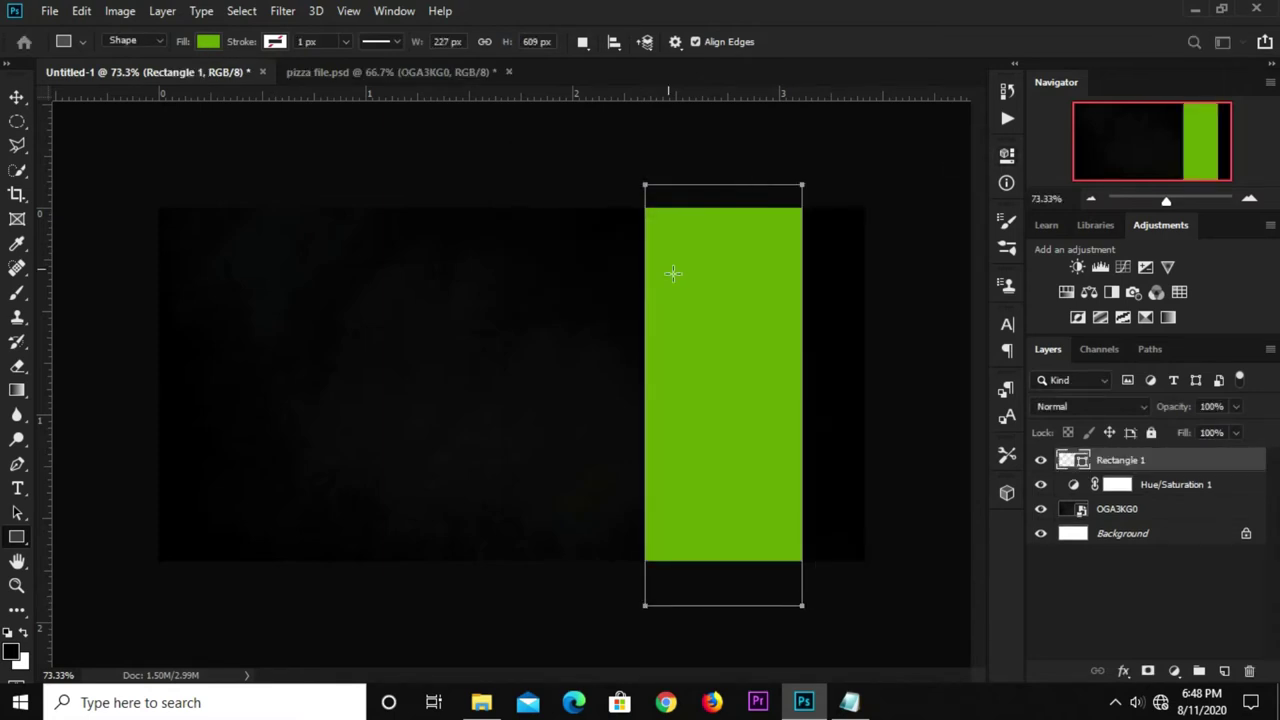
pyautogui.press('v')
pyautogui.moveTo(740, 371); pyautogui.dragTo(688, 381)
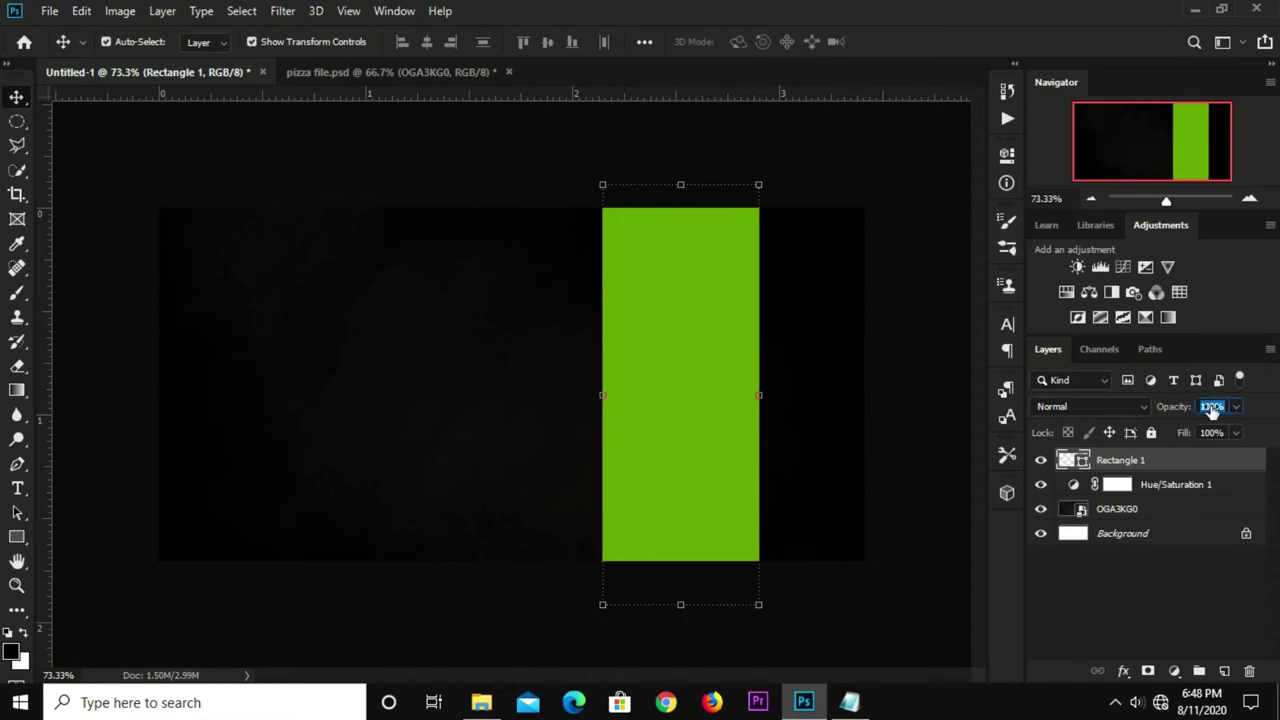
# Set the rectangle's opacity to 90% and widen it slightly leftward.
pyautogui.write('90')
pyautogui.press('Return')
pyautogui.moveTo(603, 395)
pyautogui.mouseDown()
pyautogui.moveTo(591, 395)
pyautogui.moveTo(648, 387)
pyautogui.mouseUp()
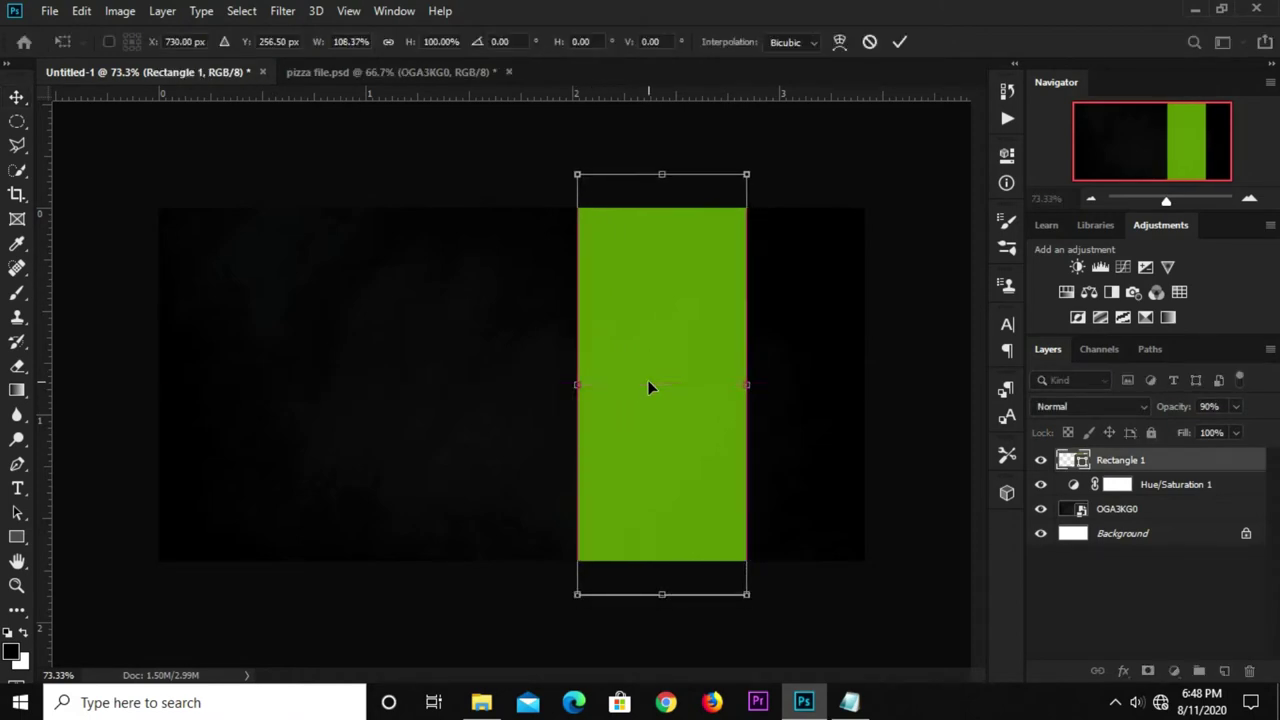
pyautogui.press('Return')
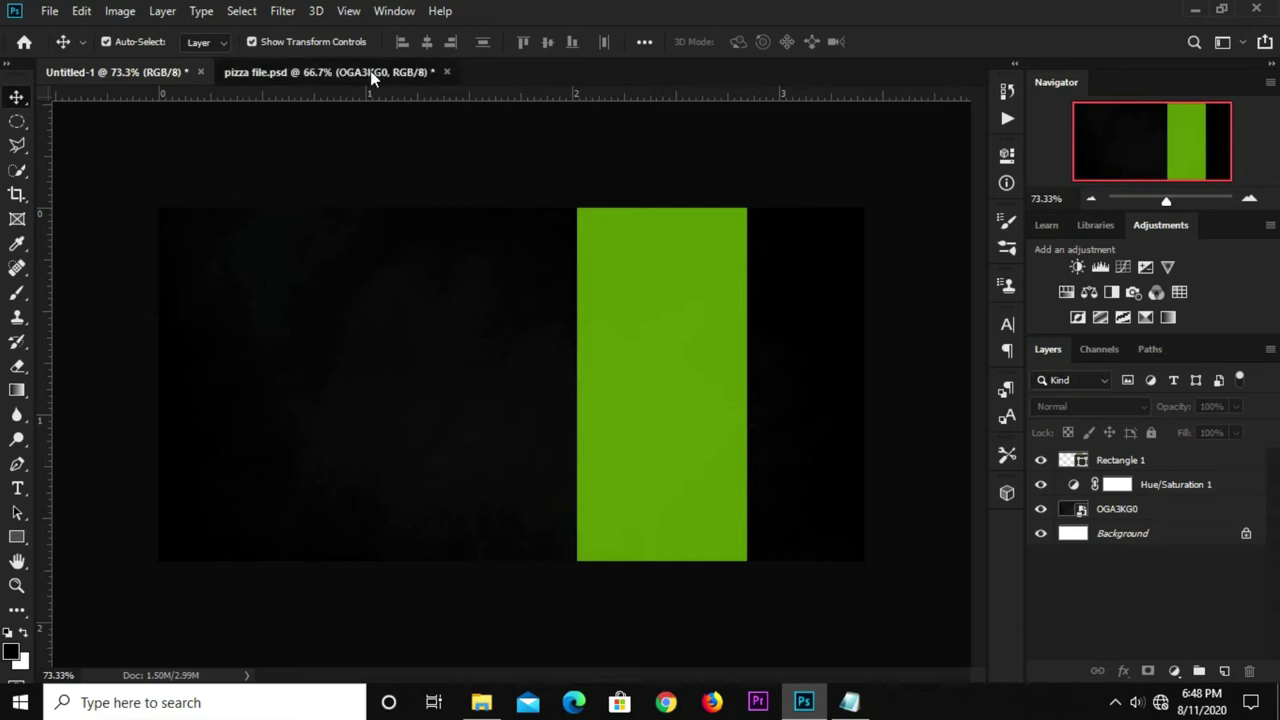
pyautogui.click(372, 74)
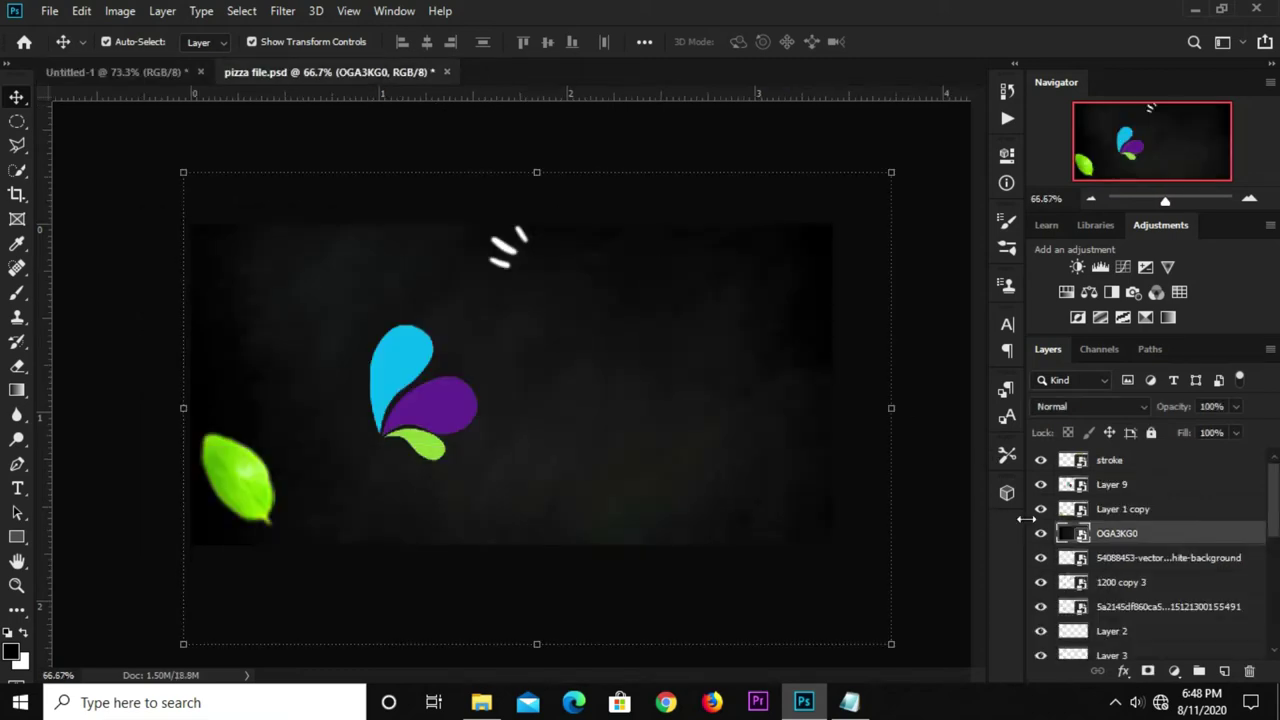
# Bring the pizza layer into Untitled-1, shrink it, and centre it on the green strip.
pyautogui.click(1040, 533)
pyautogui.moveTo(268, 344); pyautogui.dragTo(262, 340)
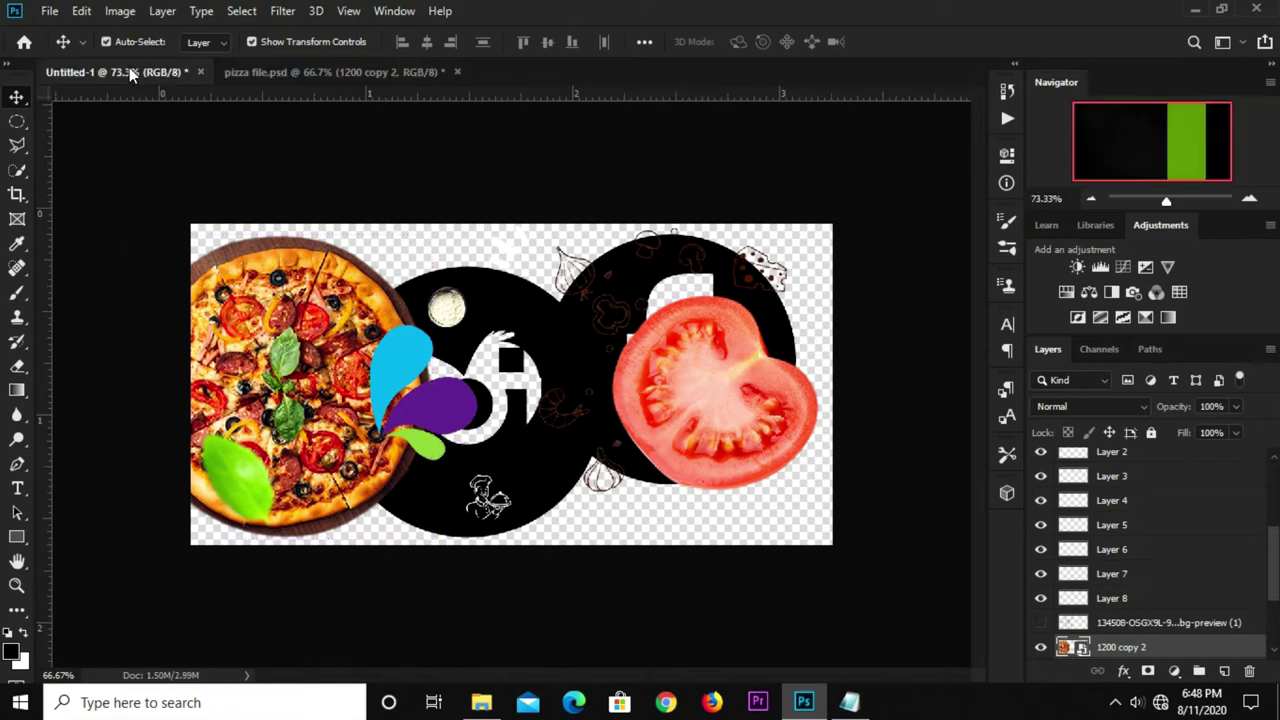
pyautogui.moveTo(272, 345); pyautogui.dragTo(354, 354)
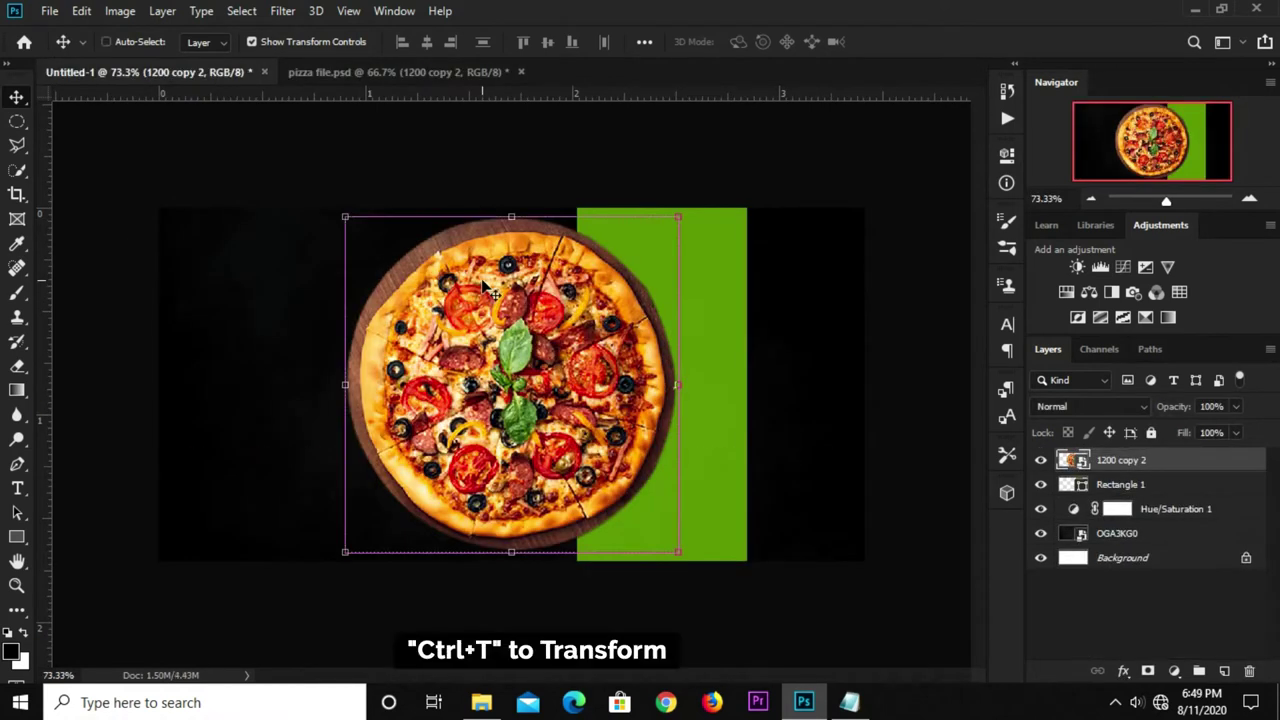
pyautogui.hotkey('ctrl', 't')
pyautogui.moveTo(340, 213); pyautogui.dragTo(416, 263)
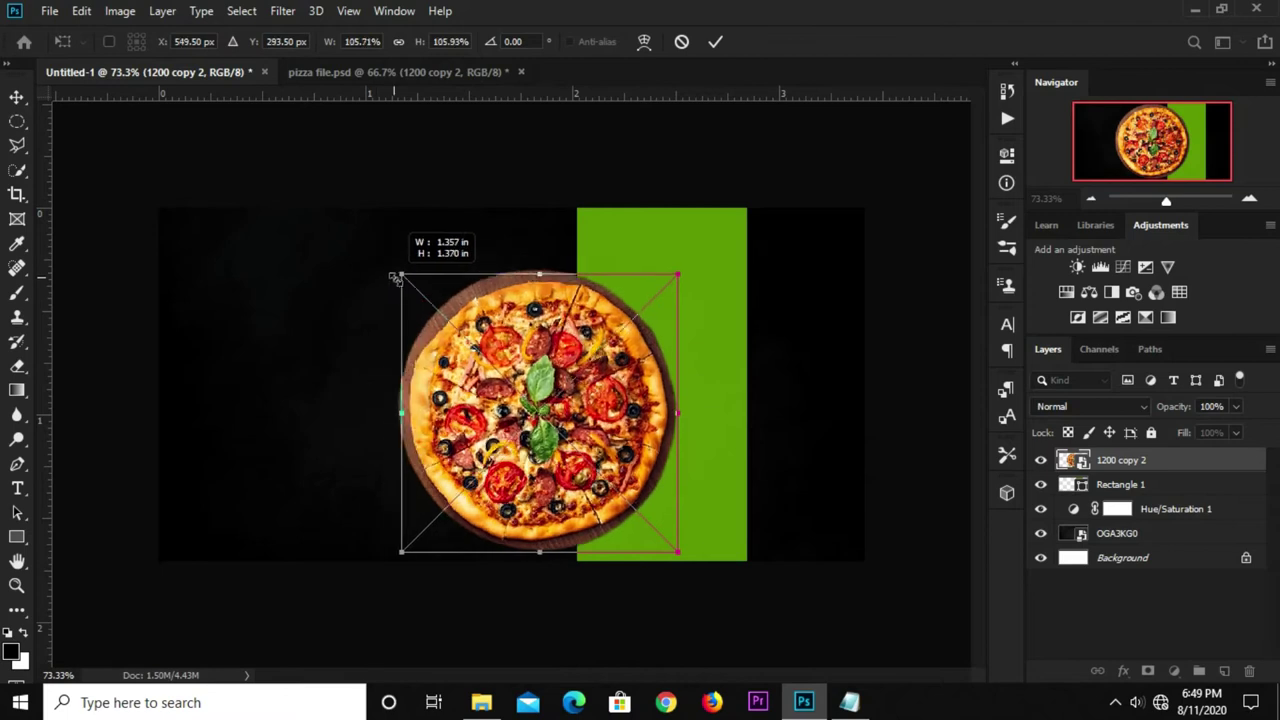
pyautogui.moveTo(527, 370); pyautogui.dragTo(618, 365)
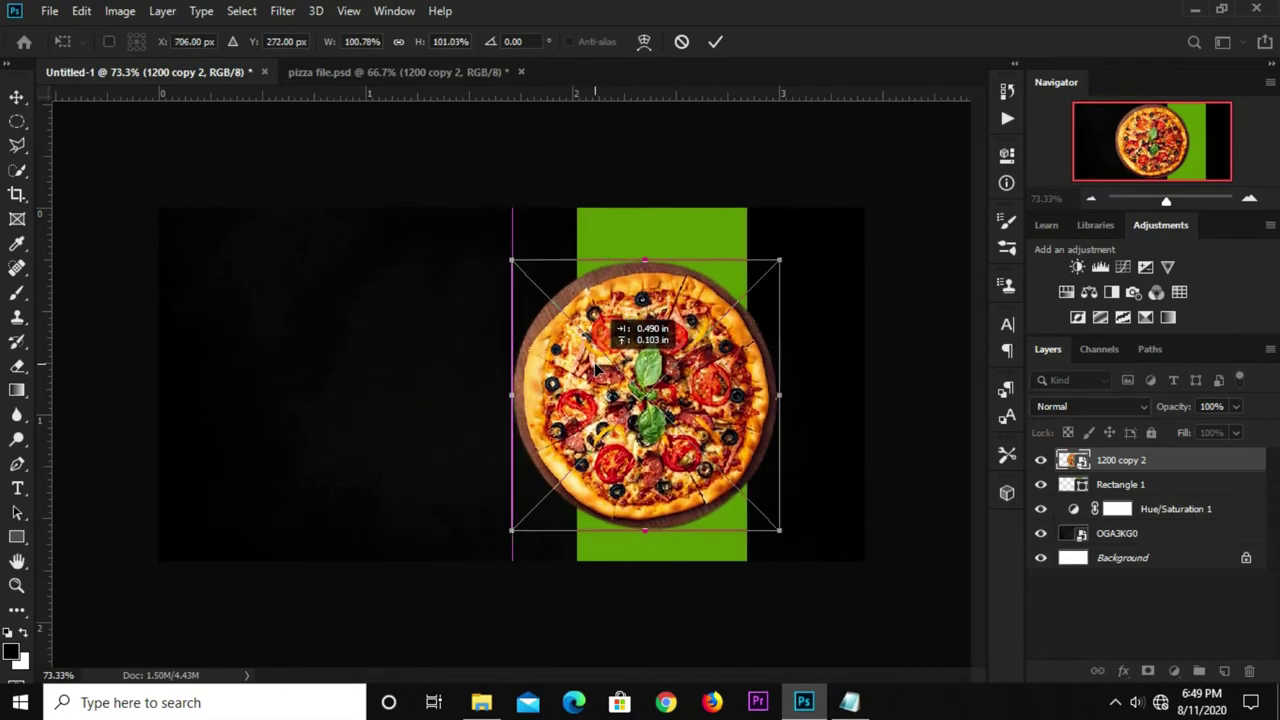
pyautogui.press('Return')
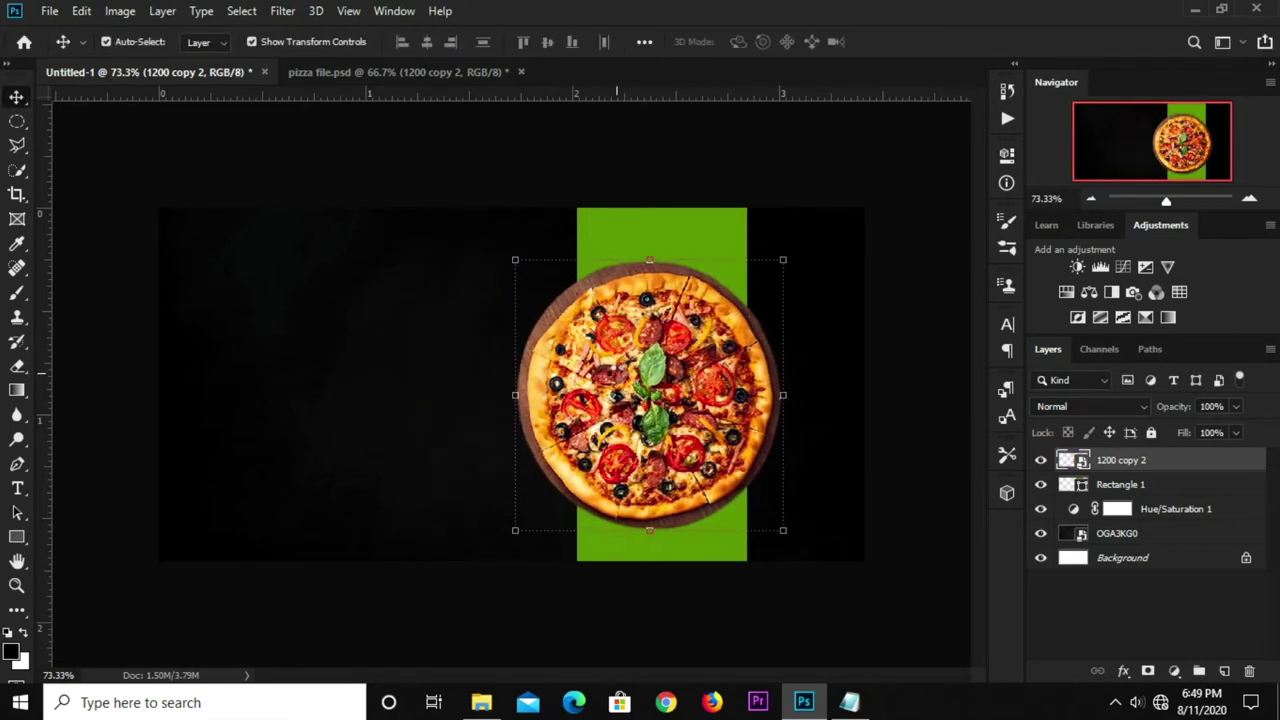
pyautogui.moveTo(634, 393); pyautogui.dragTo(649, 393)
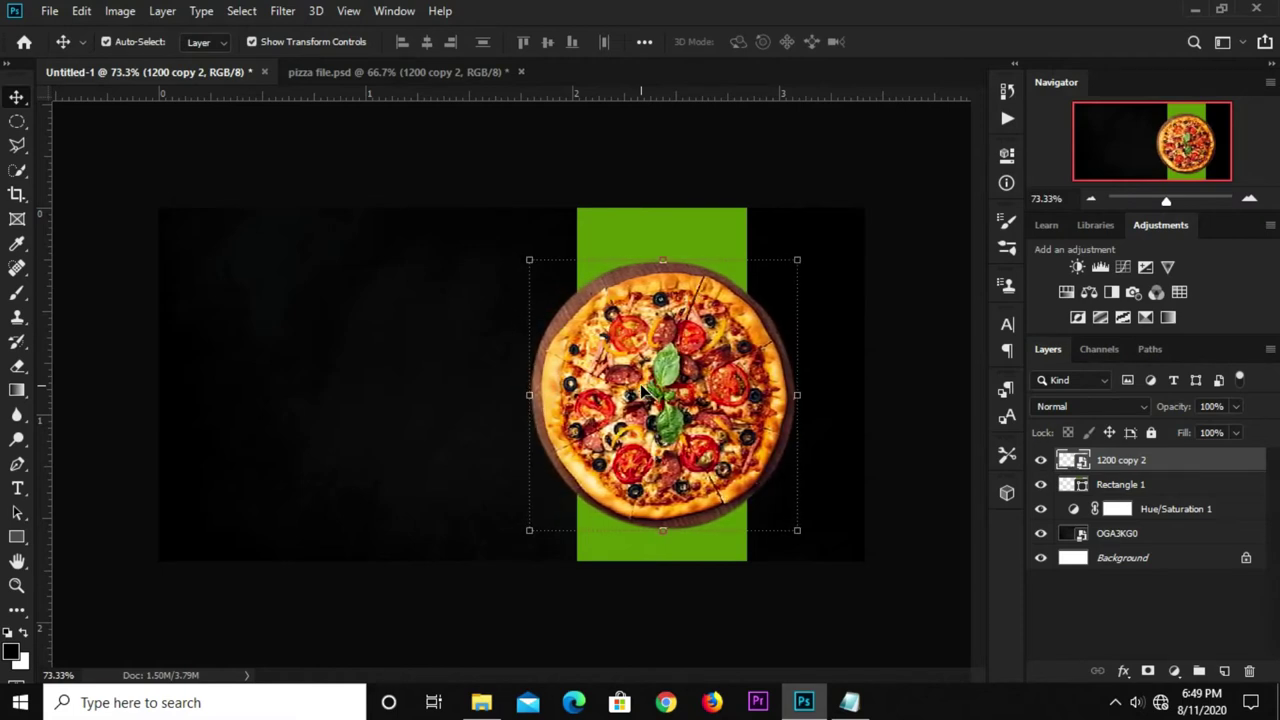
# Set the Rectangle tool's fill to the green 679f10.
pyautogui.click(602, 152)
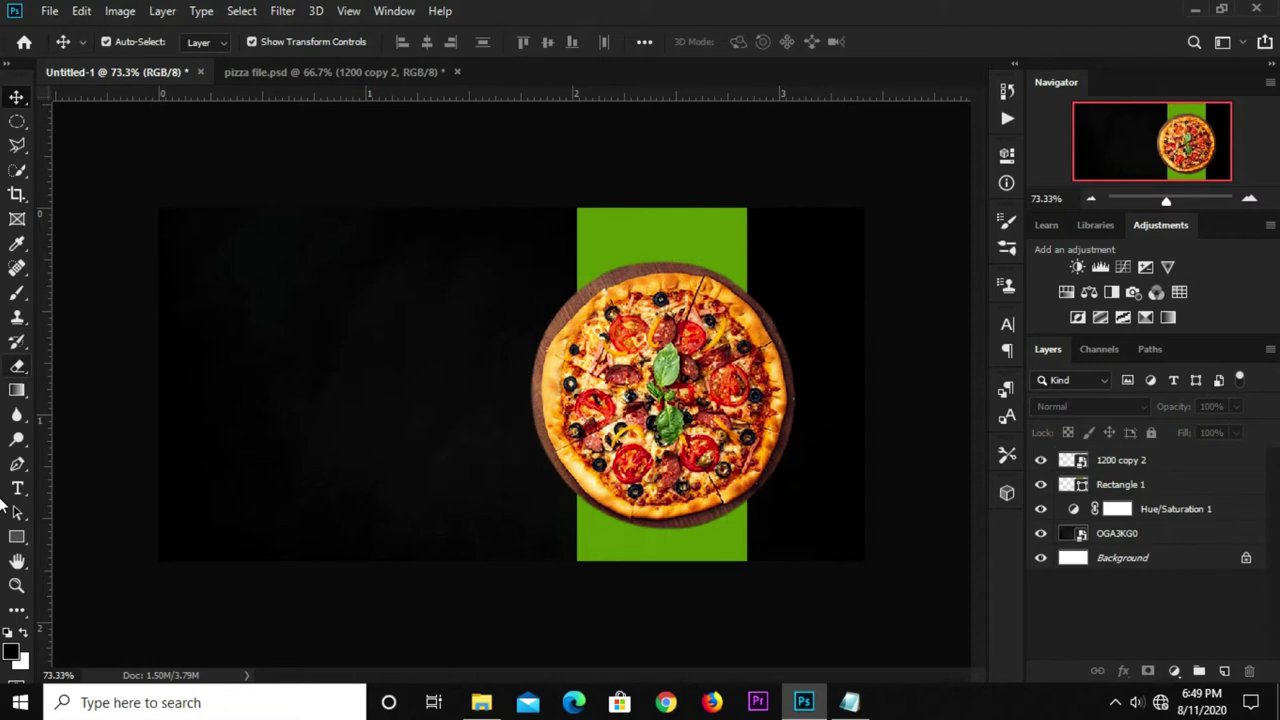
pyautogui.click(17, 537)
pyautogui.click(75, 535)
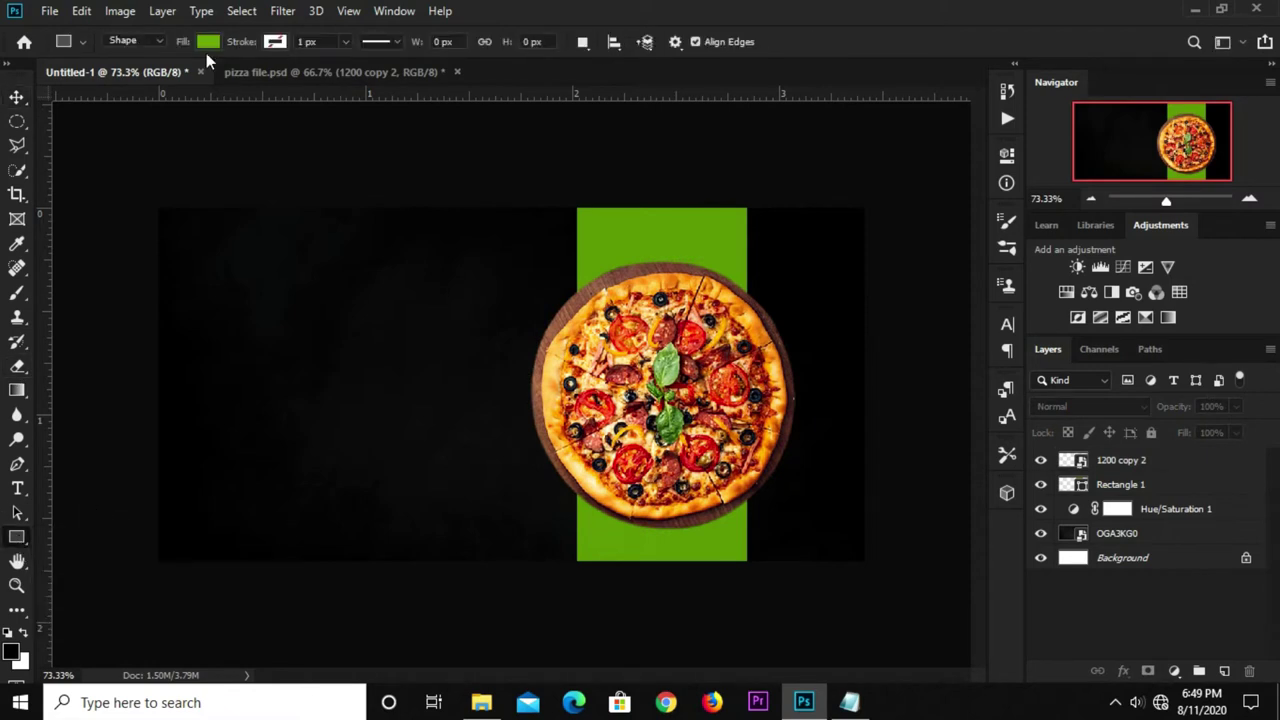
pyautogui.click(208, 41)
pyautogui.click(296, 79)
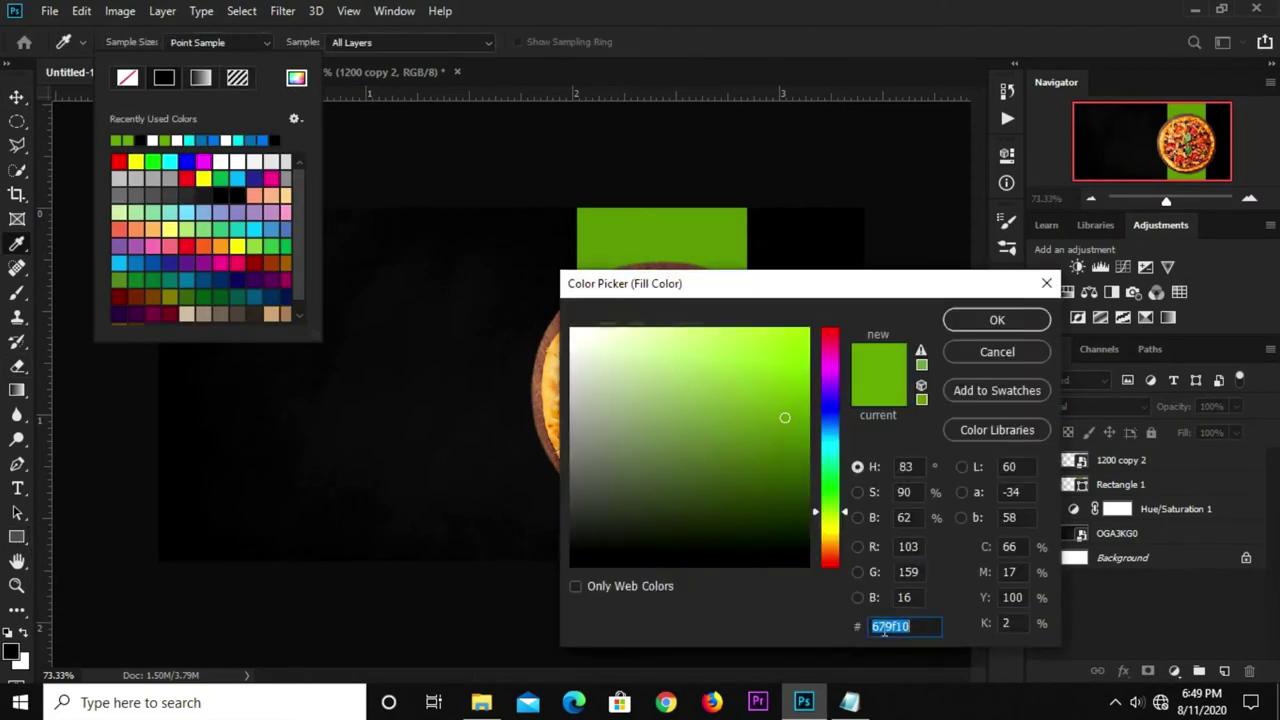
pyautogui.click(990, 325)
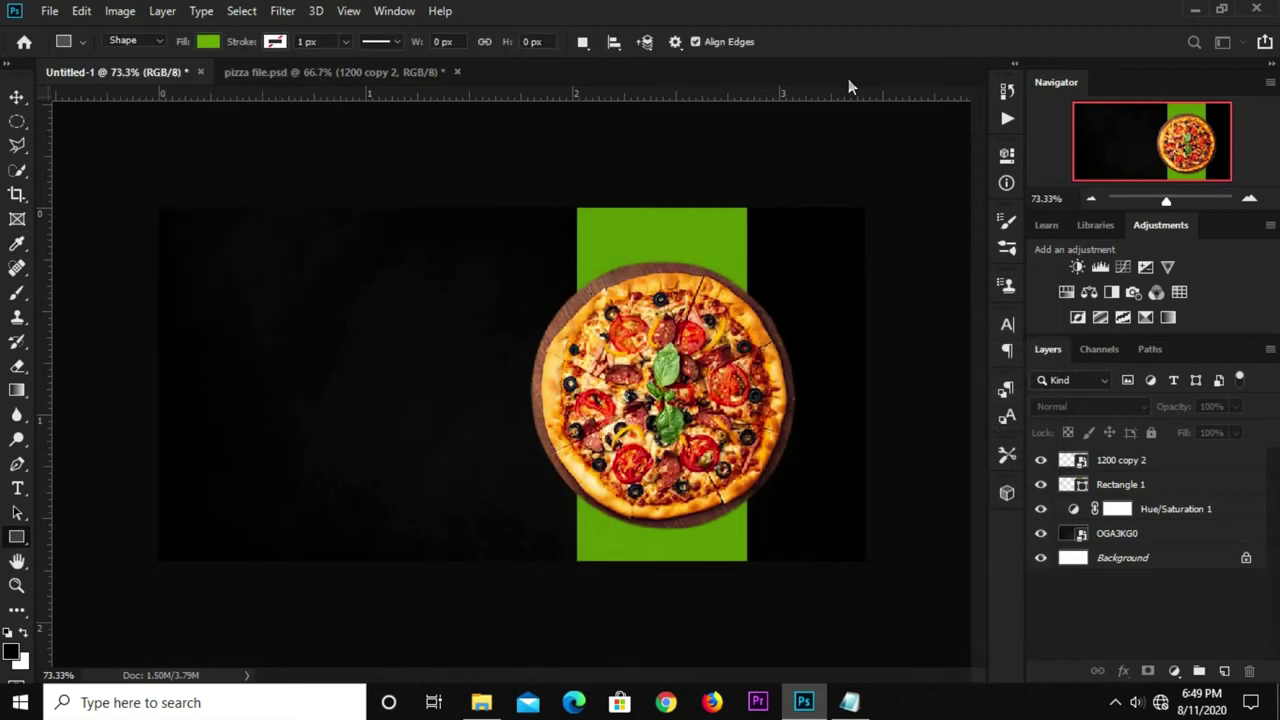
# Draw a green rectangle at the top-left and stretch it taller past the top edge.
pyautogui.scroll(5, 178, 148)
pyautogui.moveTo(123, 158)
pyautogui.mouseDown()
pyautogui.moveTo(211, 335)
pyautogui.moveTo(271, 356)
pyautogui.mouseUp()
pyautogui.click(951, 148)
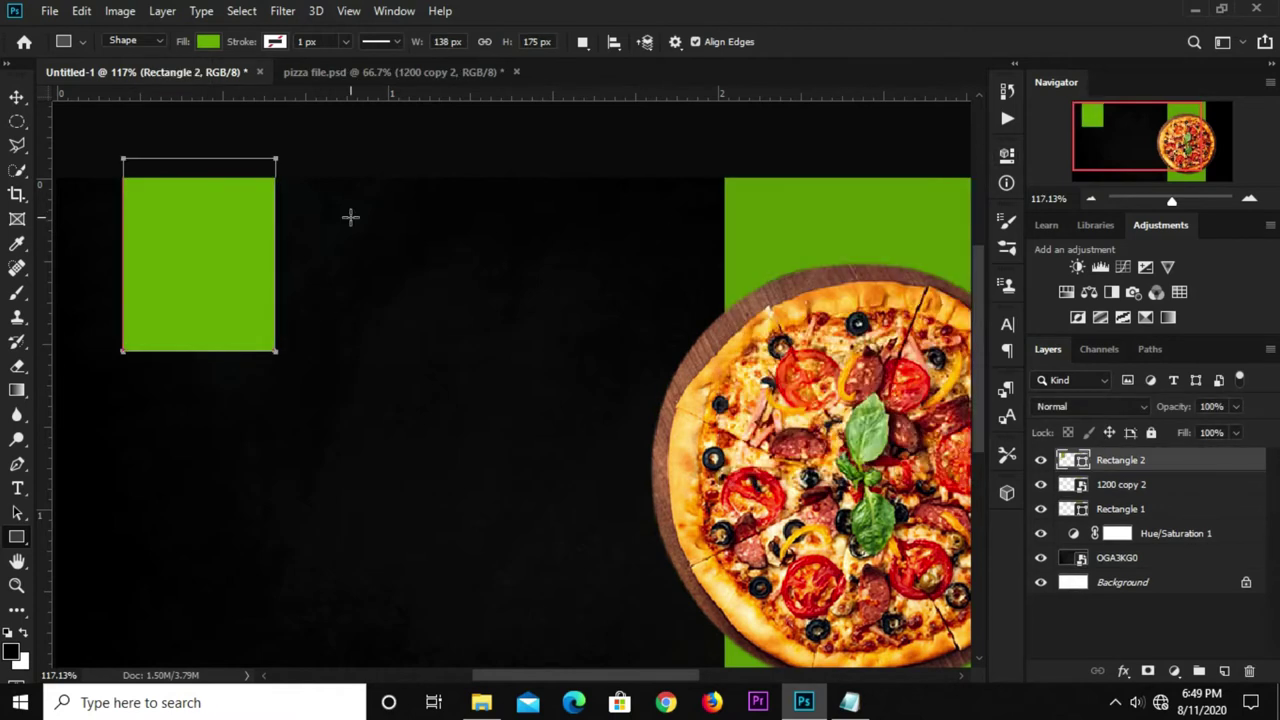
pyautogui.press('v')
pyautogui.moveTo(191, 259)
pyautogui.mouseDown()
pyautogui.moveTo(185, 227)
pyautogui.moveTo(174, 278)
pyautogui.mouseUp()
pyautogui.scroll(1, 139, 232)
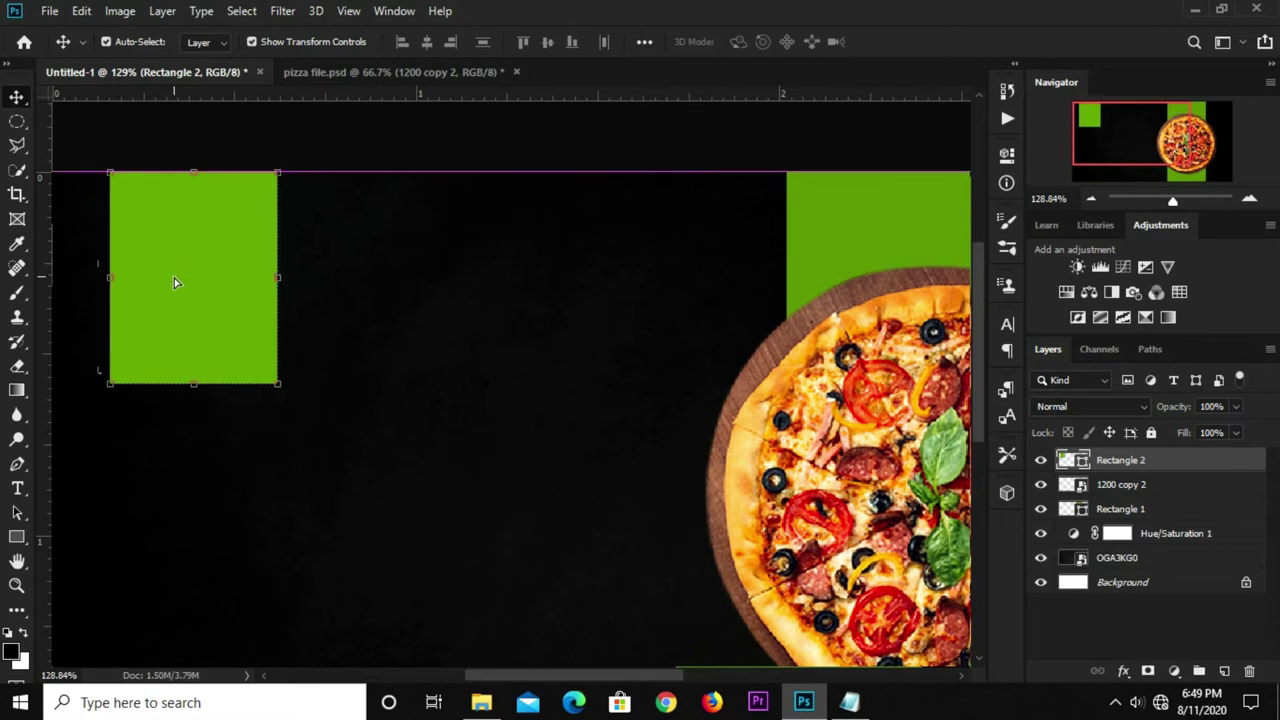
pyautogui.moveTo(197, 174); pyautogui.dragTo(195, 114)
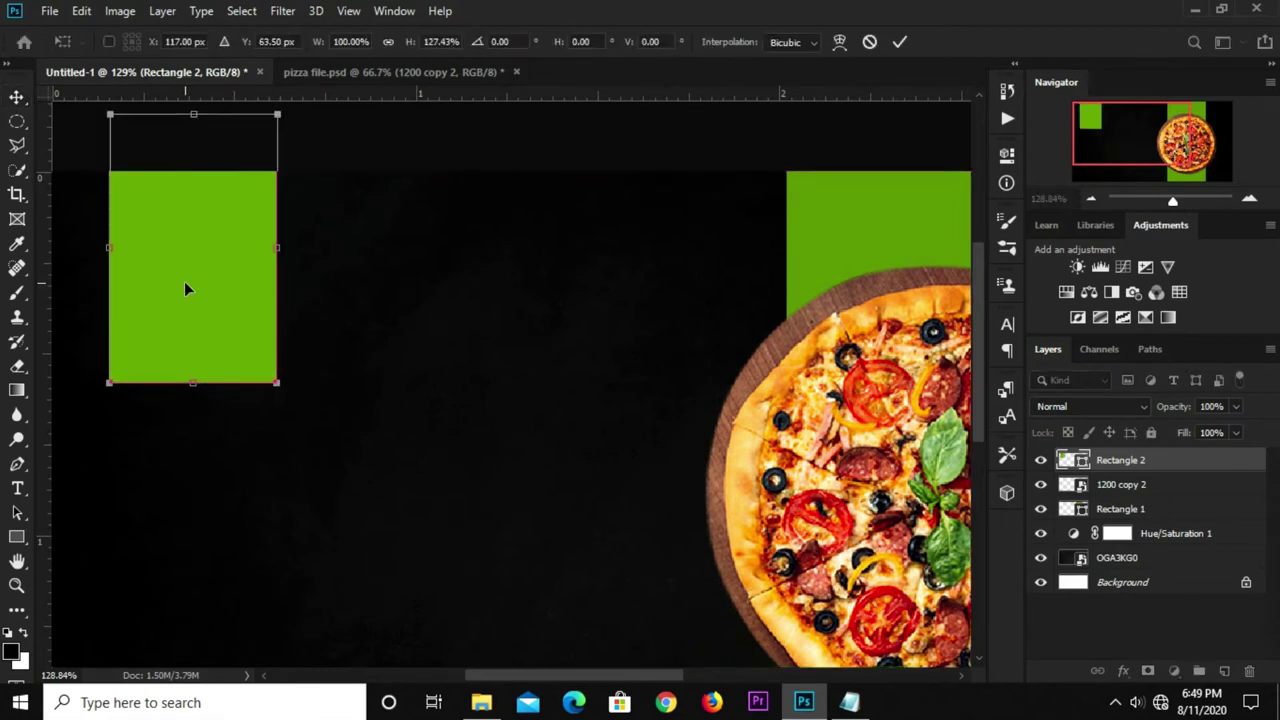
pyautogui.moveTo(184, 281); pyautogui.dragTo(186, 297)
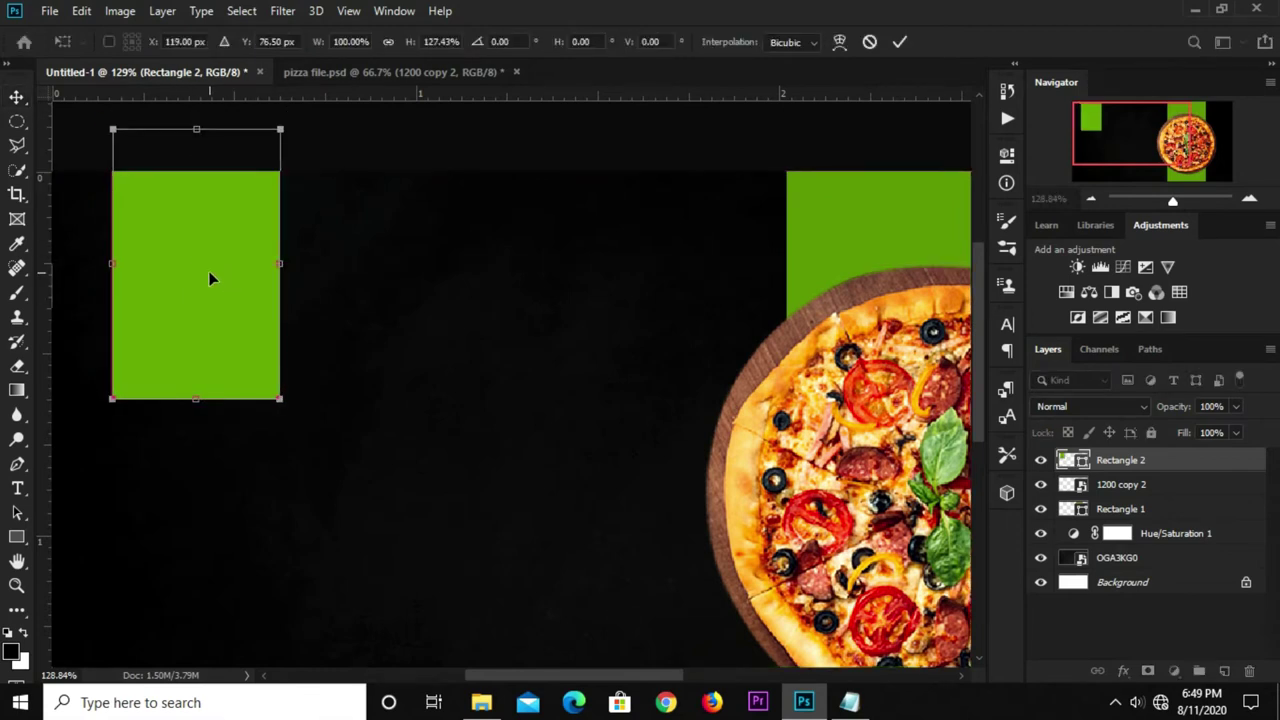
pyautogui.press('Return')
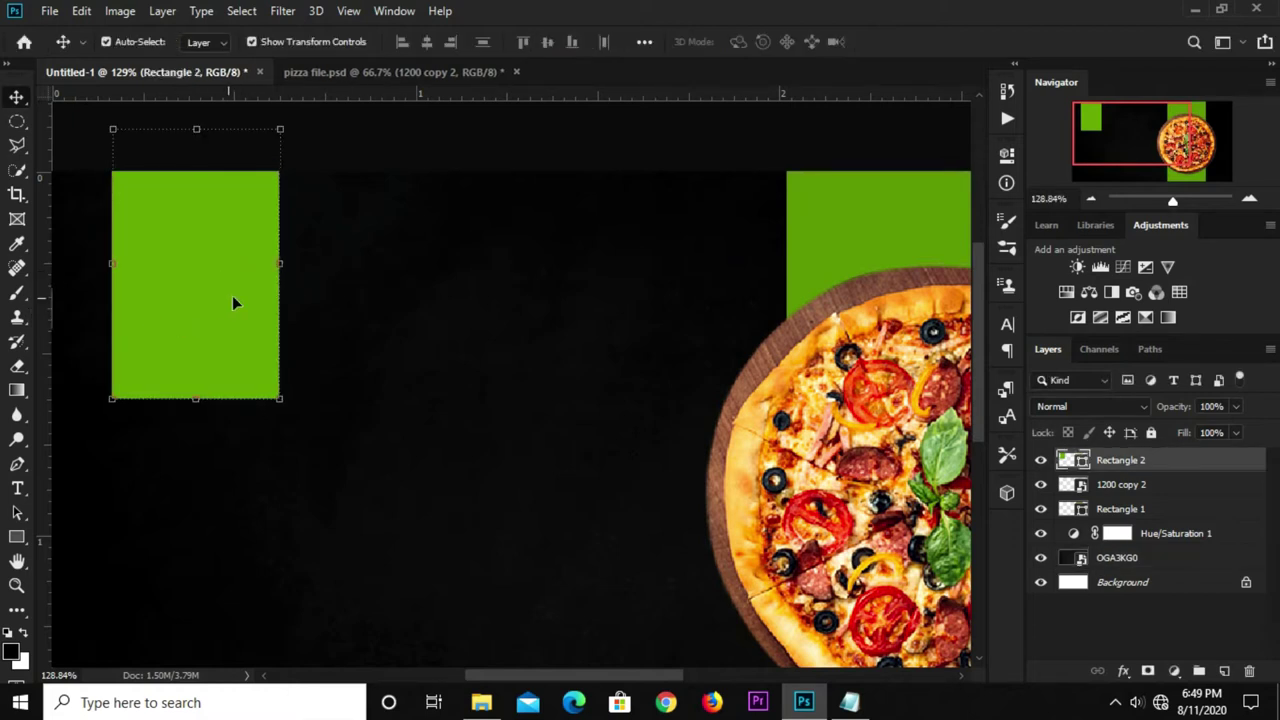
# Rasterize the Rectangle 2 layer.
pyautogui.rightClick(1133, 459)
pyautogui.click(935, 284)
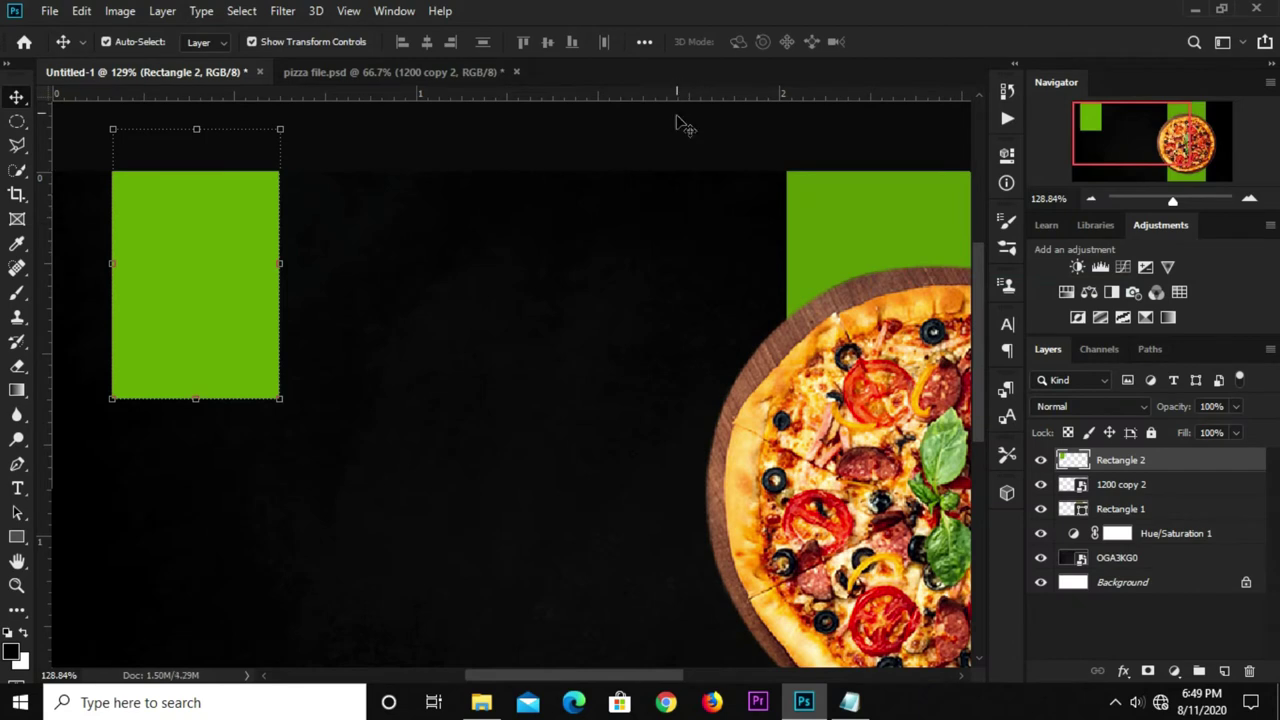
pyautogui.click(471, 189)
pyautogui.click(217, 270)
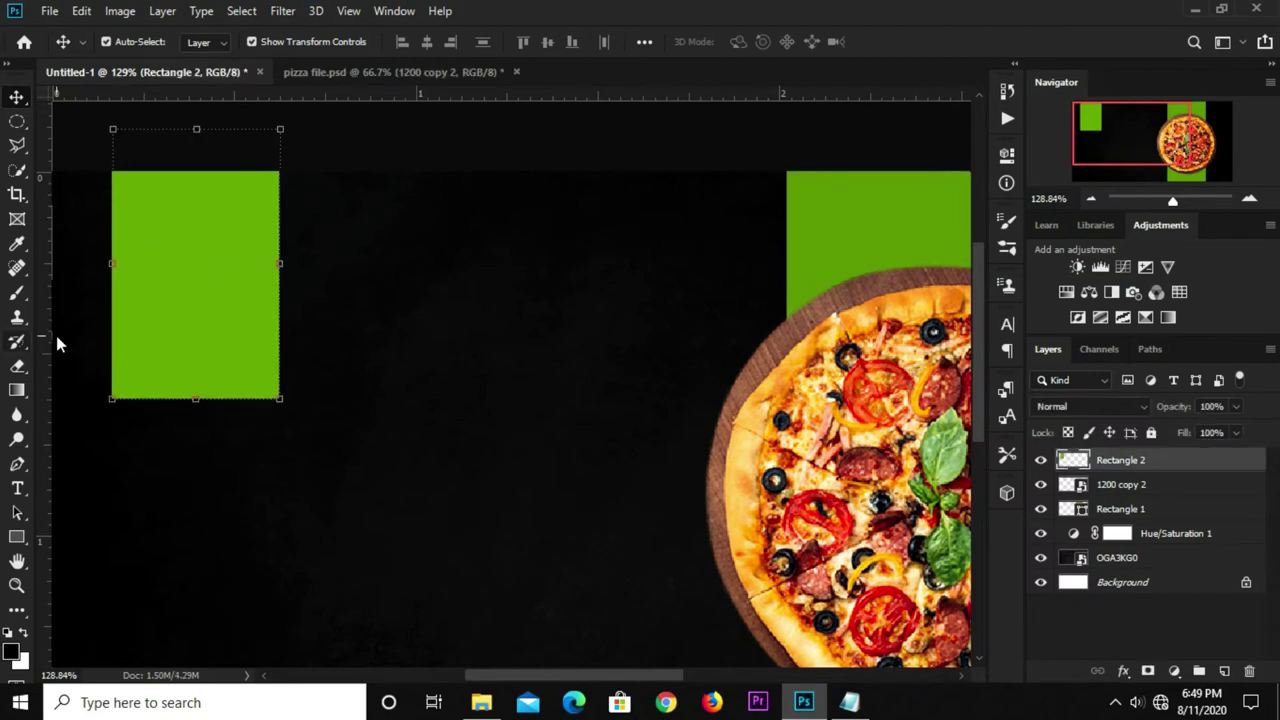
# Place guides along the rectangle's left edge, centre, right edge, and across it.
pyautogui.moveTo(45, 358); pyautogui.dragTo(112, 358)
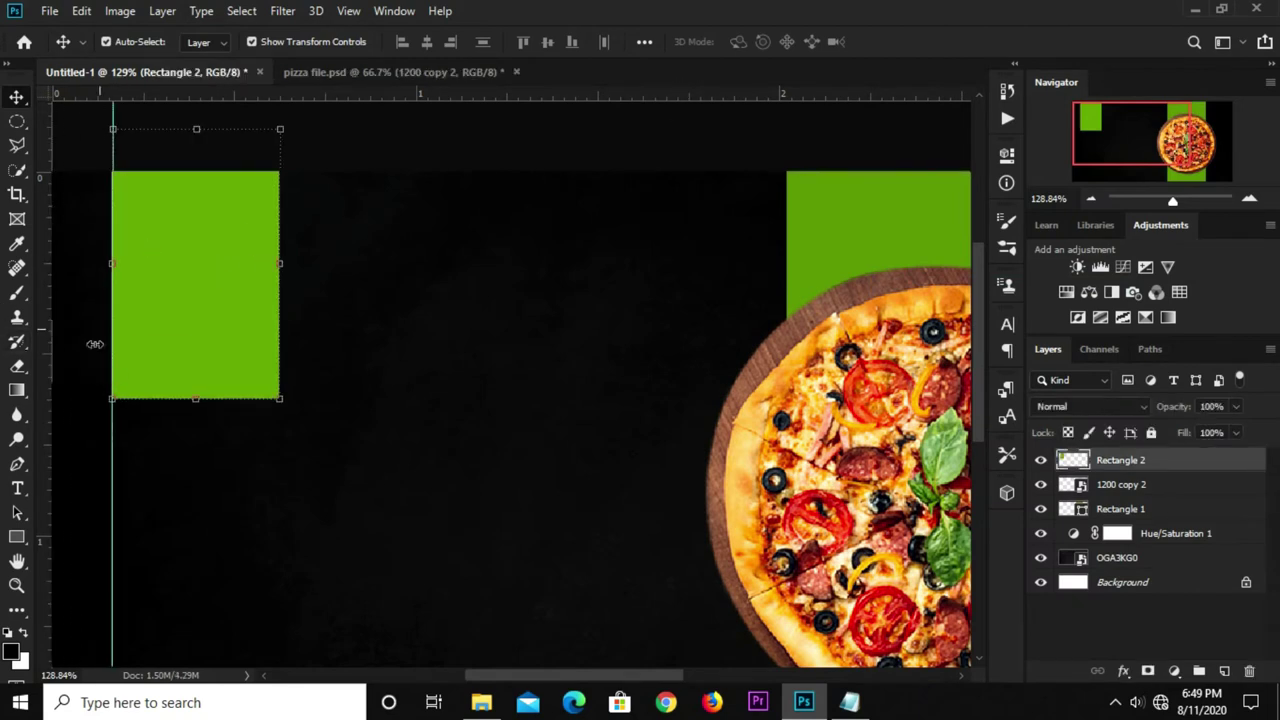
pyautogui.moveTo(308, 98); pyautogui.dragTo(304, 366)
pyautogui.moveTo(54, 363); pyautogui.dragTo(196, 363)
pyautogui.moveTo(46, 355); pyautogui.dragTo(278, 346)
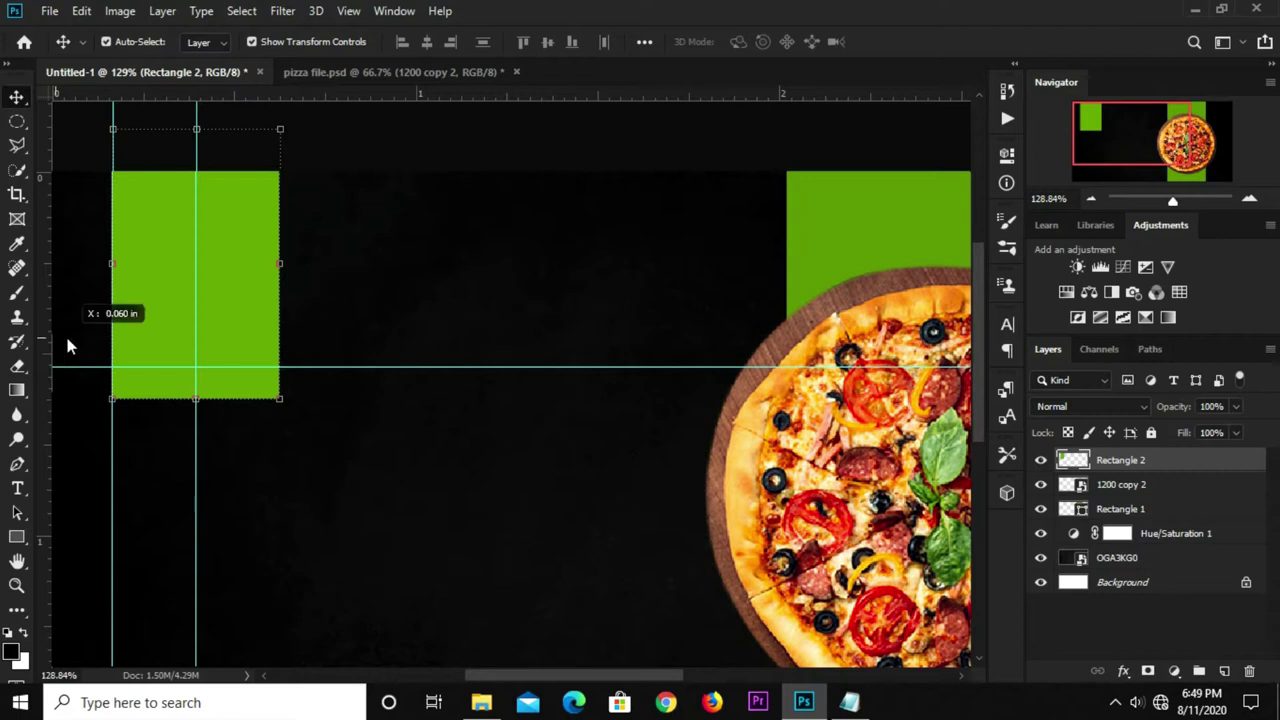
pyautogui.scroll(1, 118, 340)
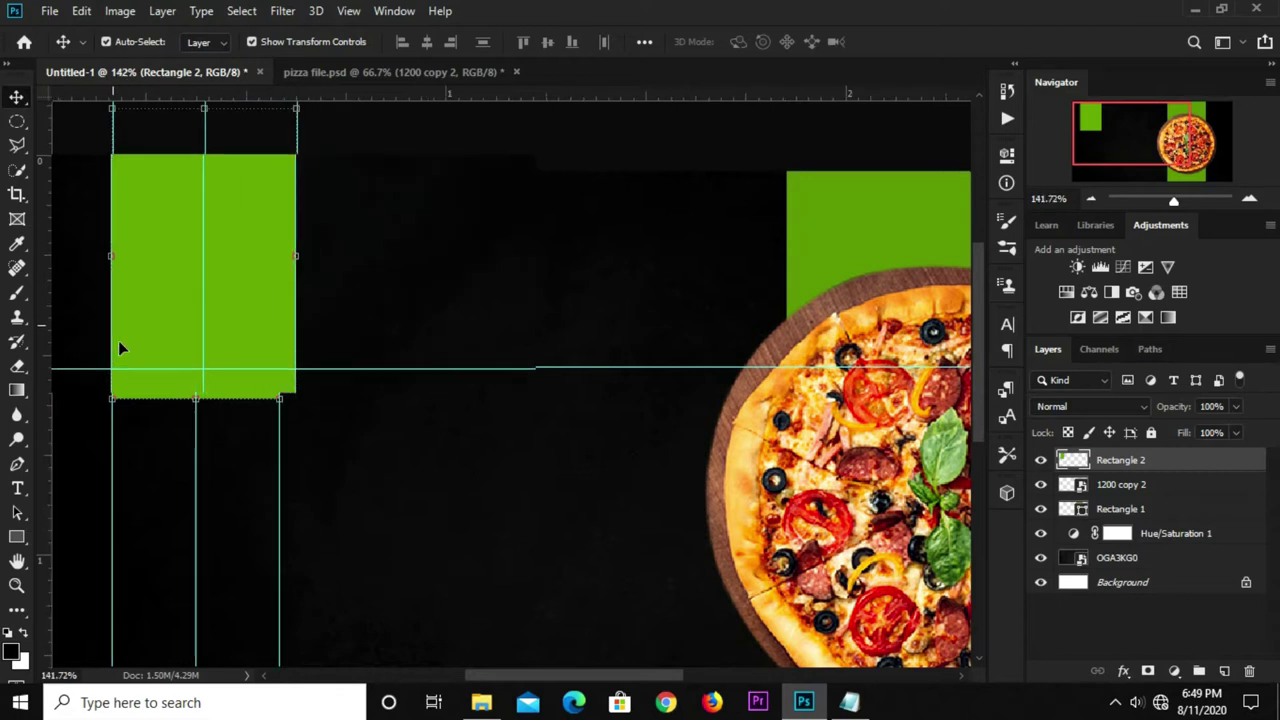
# Cut a V-shaped triangle from the rectangle's bottom using a Pen path selection.
pyautogui.click(17, 464)
pyautogui.click(60, 464)
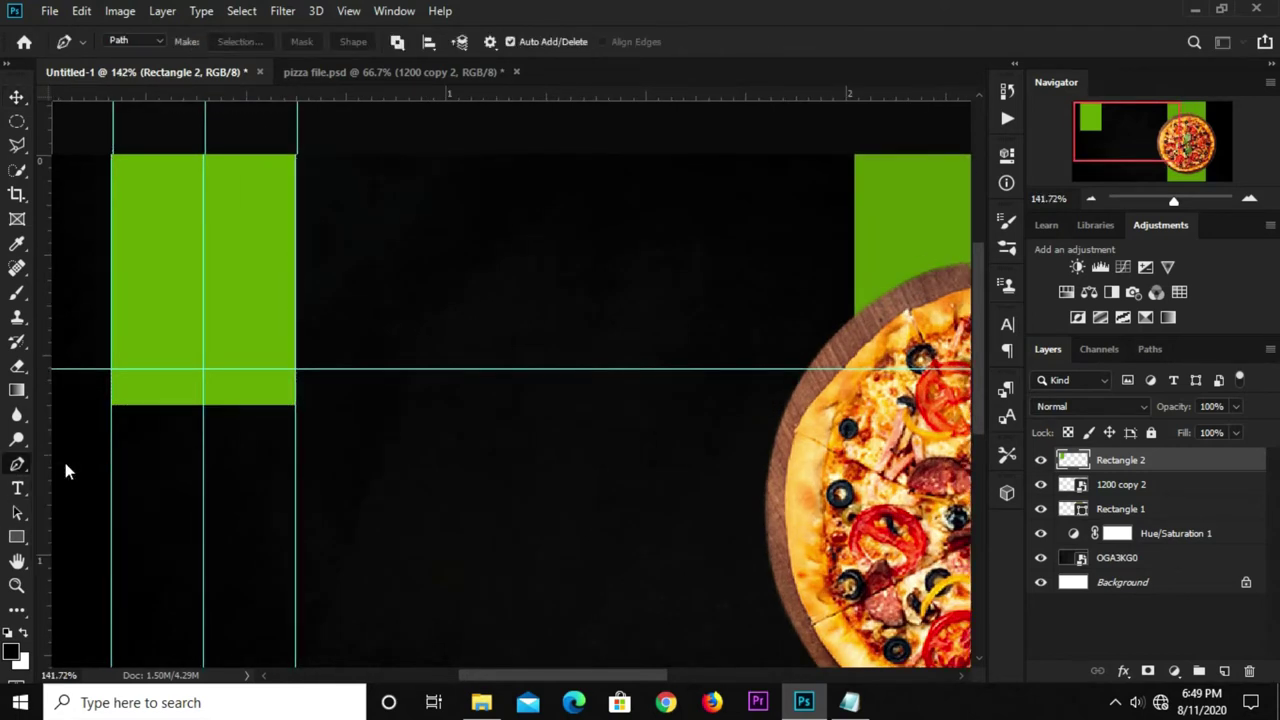
pyautogui.click(112, 403)
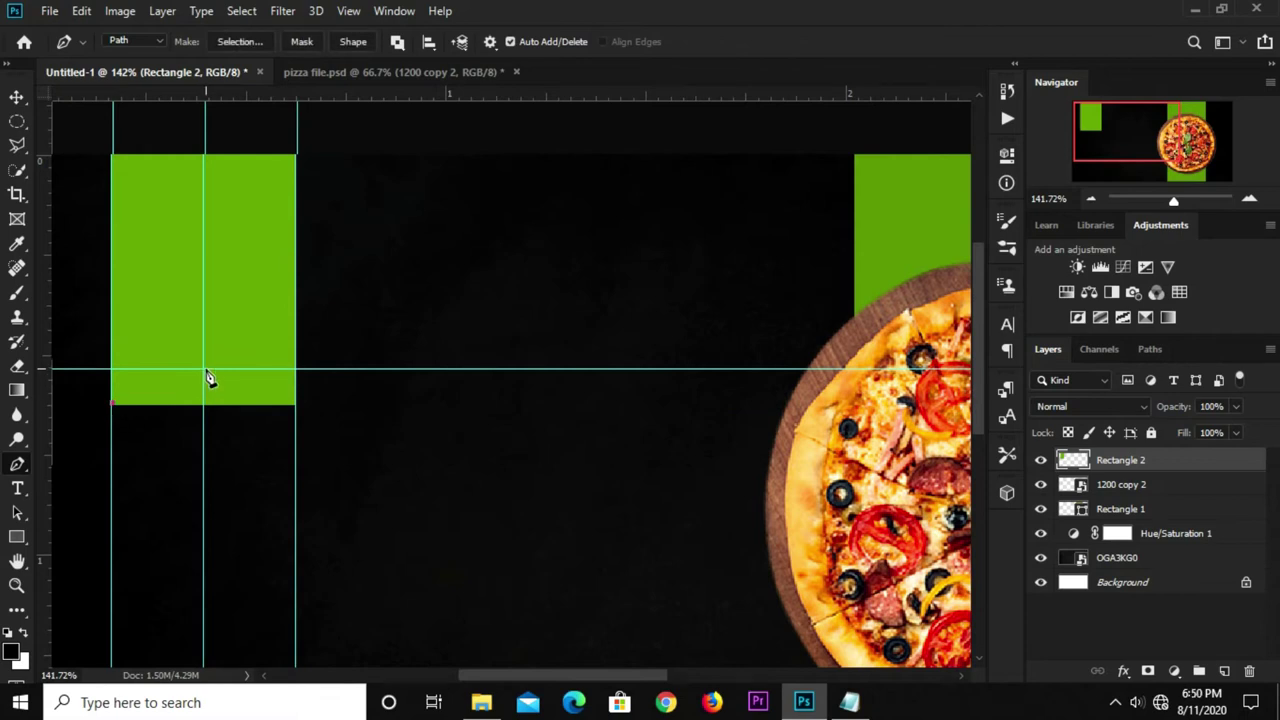
pyautogui.click(204, 489)
pyautogui.click(113, 404)
pyautogui.rightClick(193, 406)
pyautogui.click(232, 343)
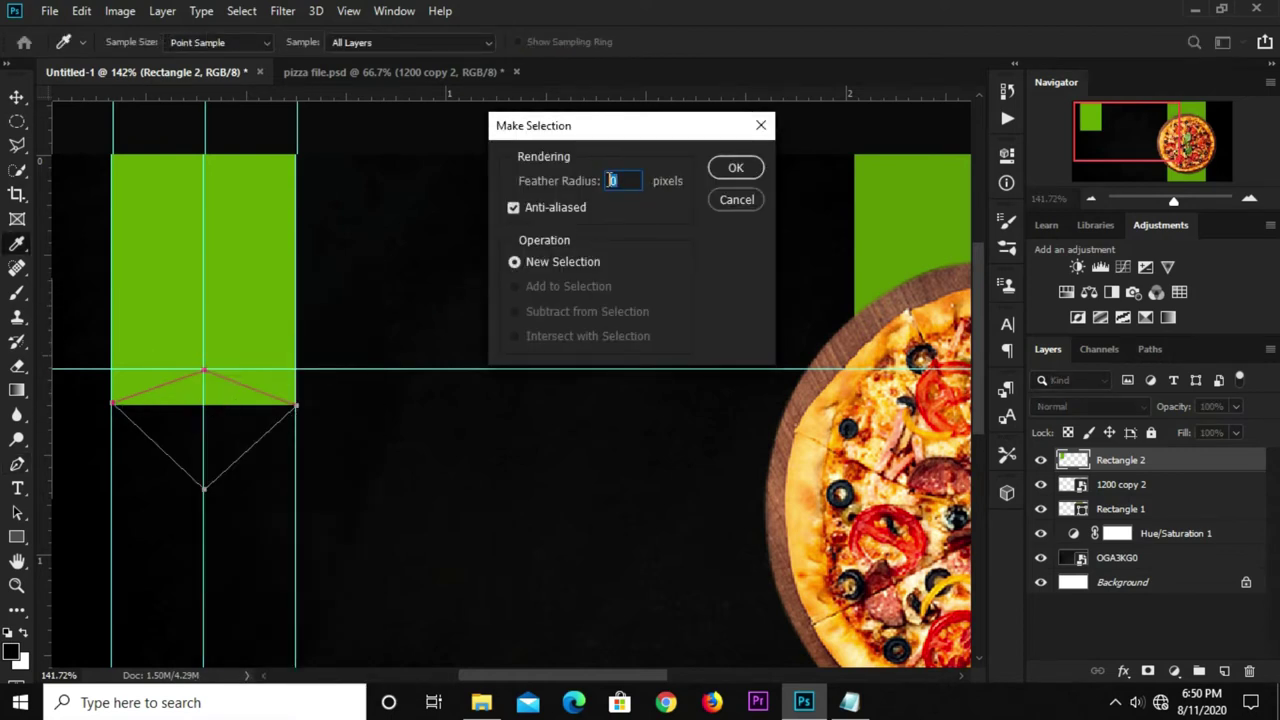
pyautogui.click(740, 167)
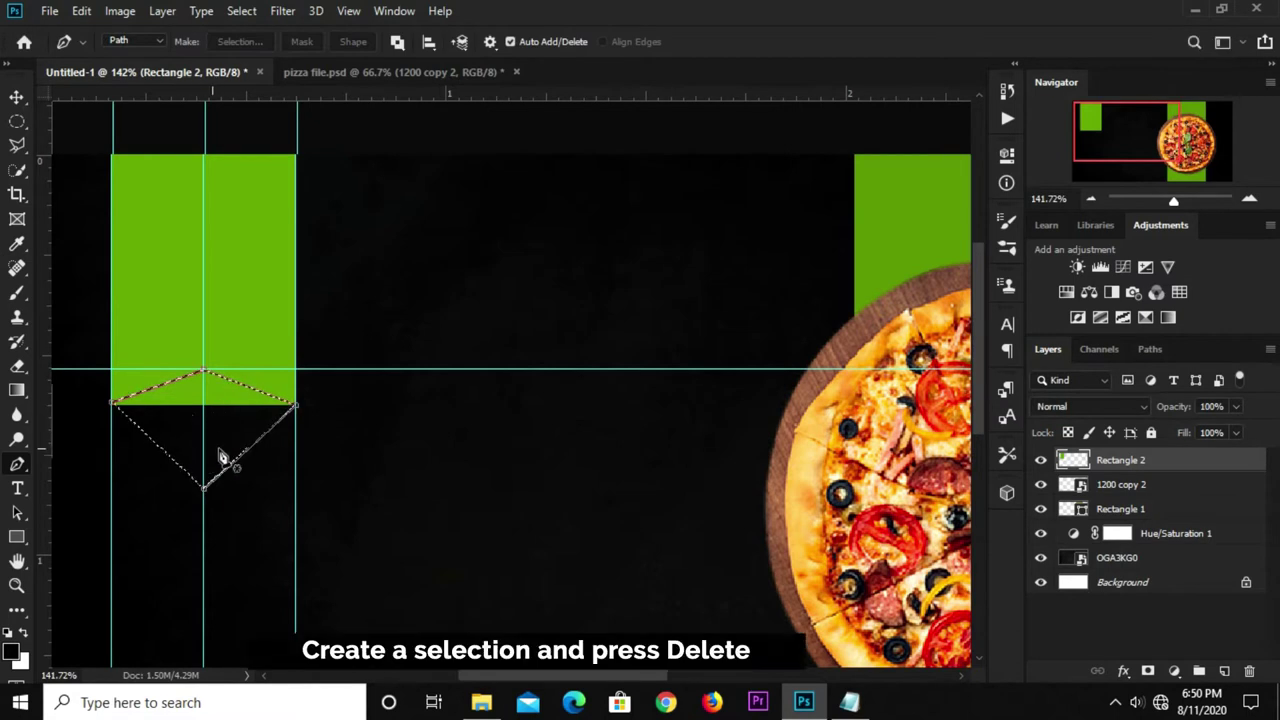
pyautogui.press('Delete')
pyautogui.hotkey('ctrl', 'd')
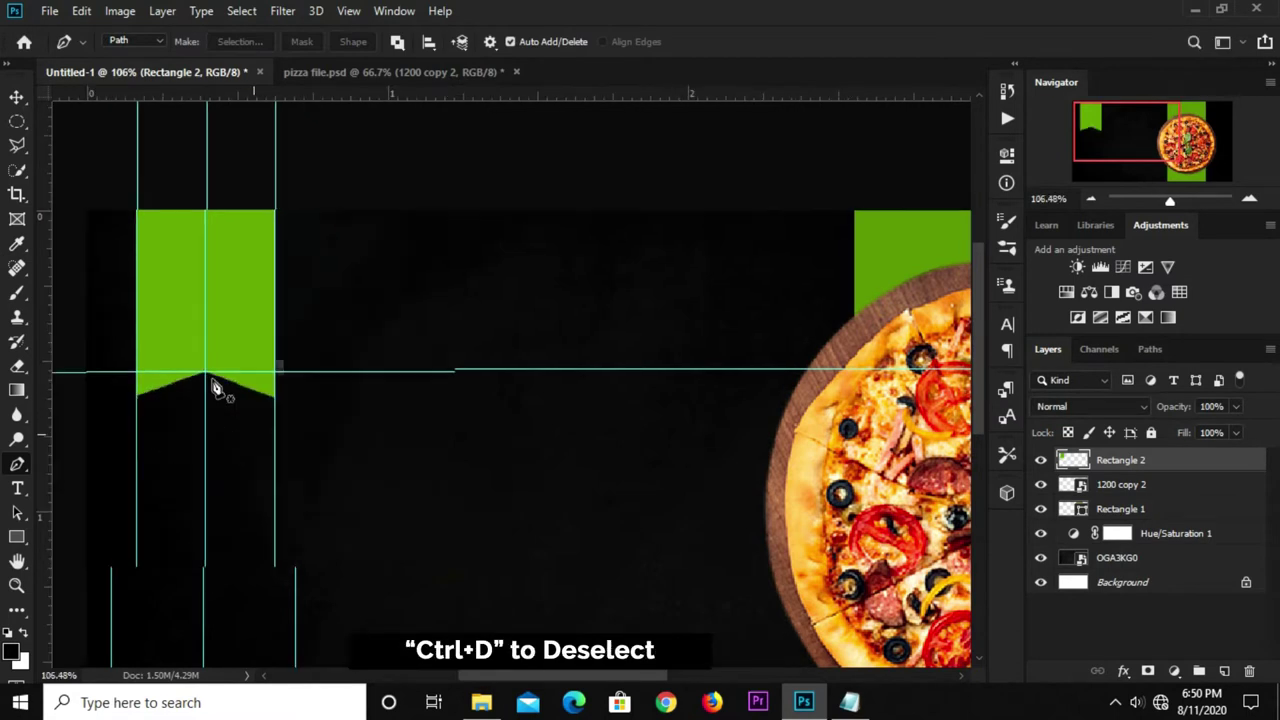
# Clear all guides and move the notched ribbon up slightly.
pyautogui.scroll(-2, 213, 385)
pyautogui.hotkey('ctrl', '0')
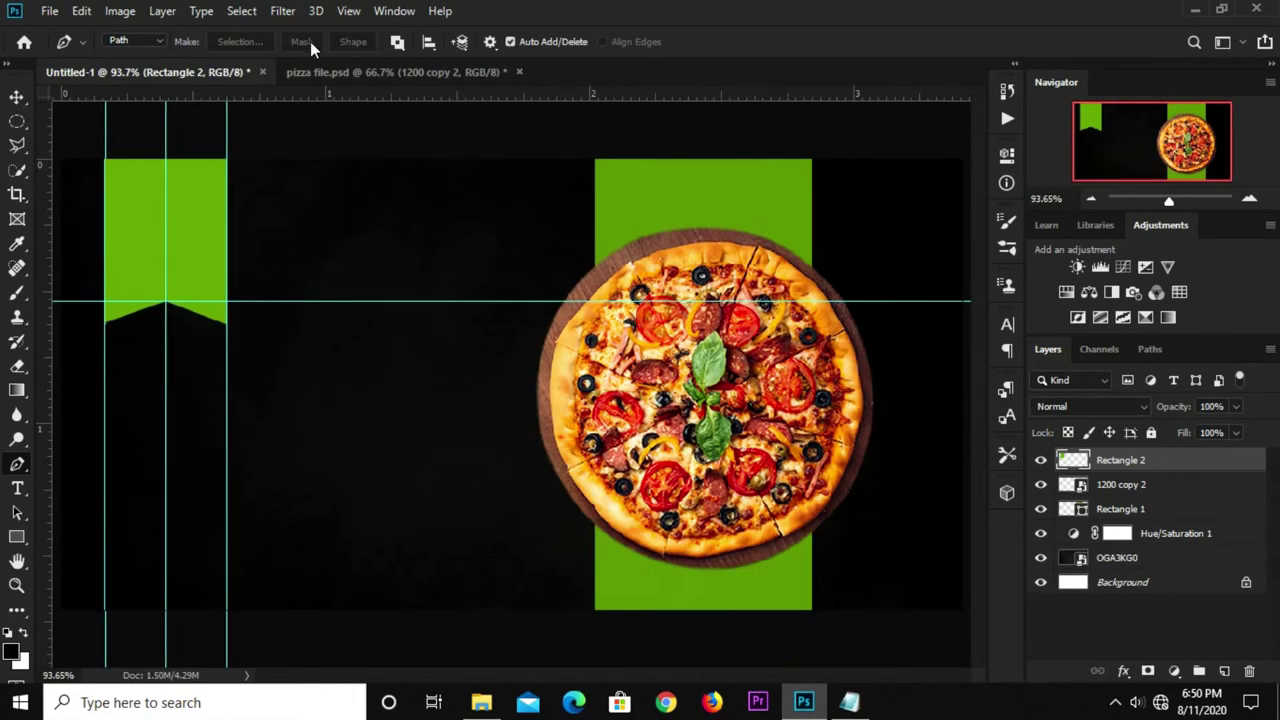
pyautogui.click(349, 11)
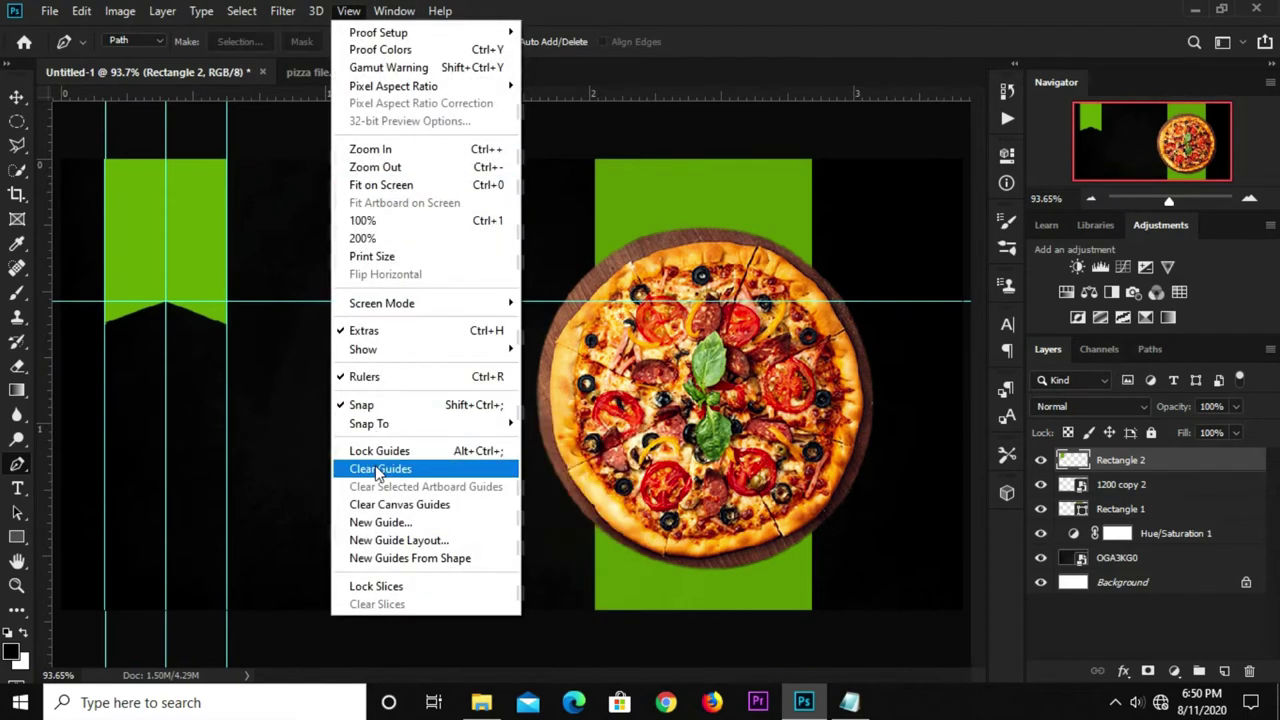
pyautogui.click(378, 468)
pyautogui.press('v')
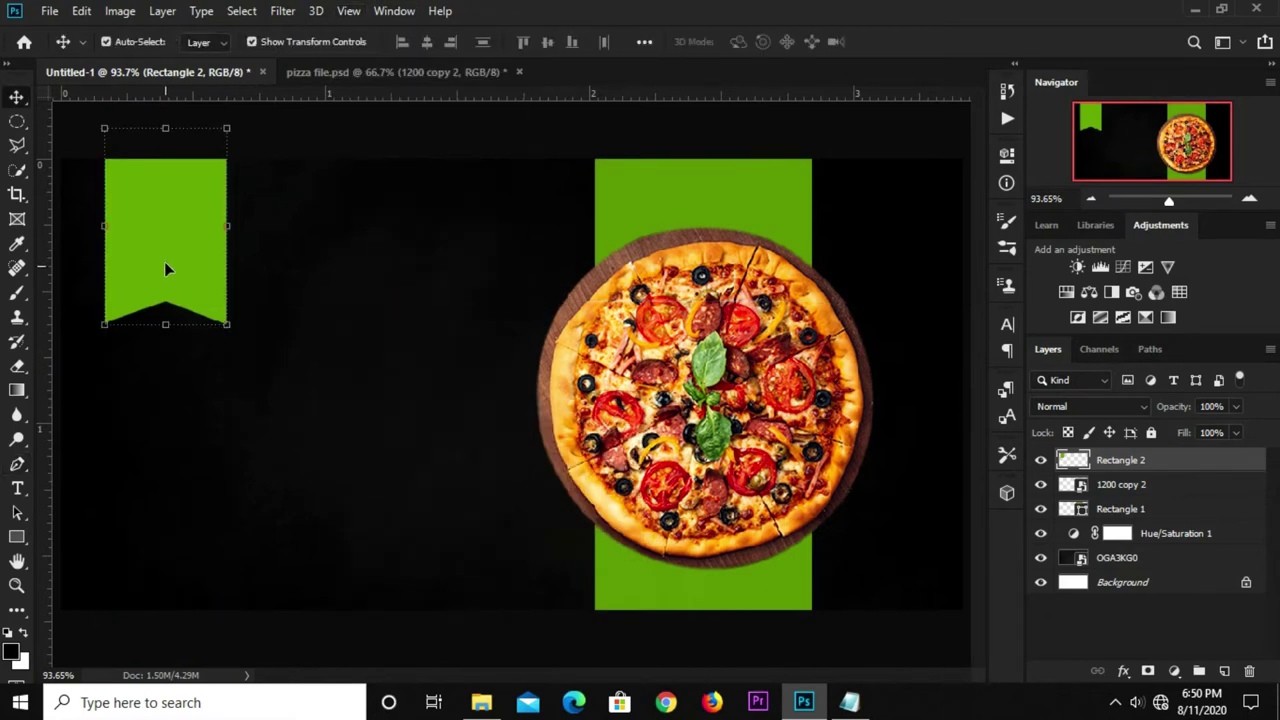
pyautogui.moveTo(164, 261); pyautogui.dragTo(166, 251)
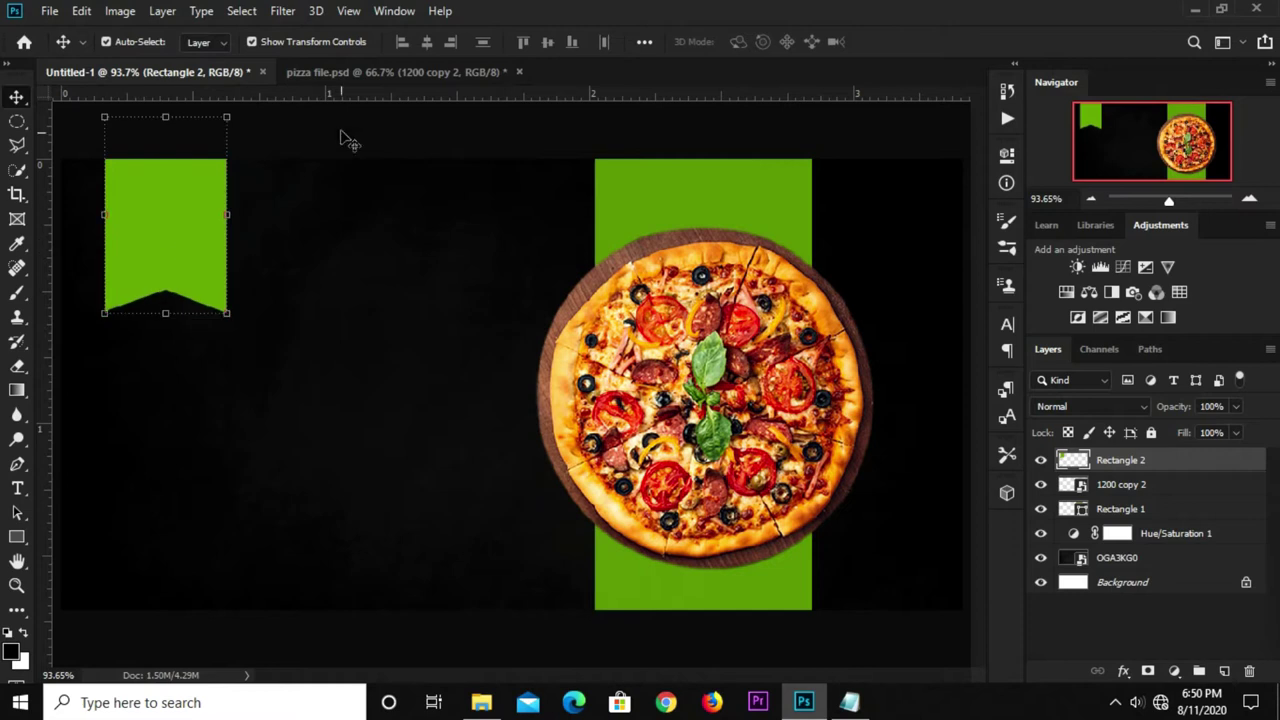
# Copy the chef illustration layer from pizza file.psd into Untitled-1.
pyautogui.click(355, 74)
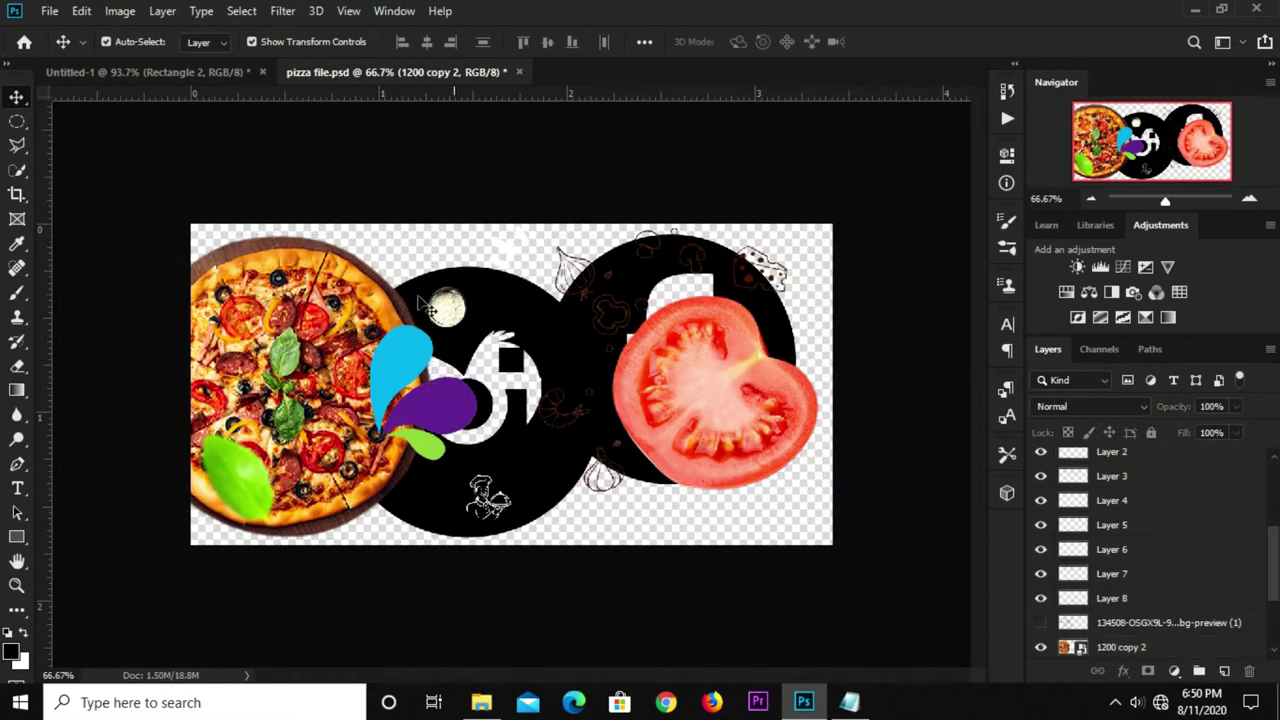
pyautogui.click(517, 532)
pyautogui.scroll(1, 487, 510)
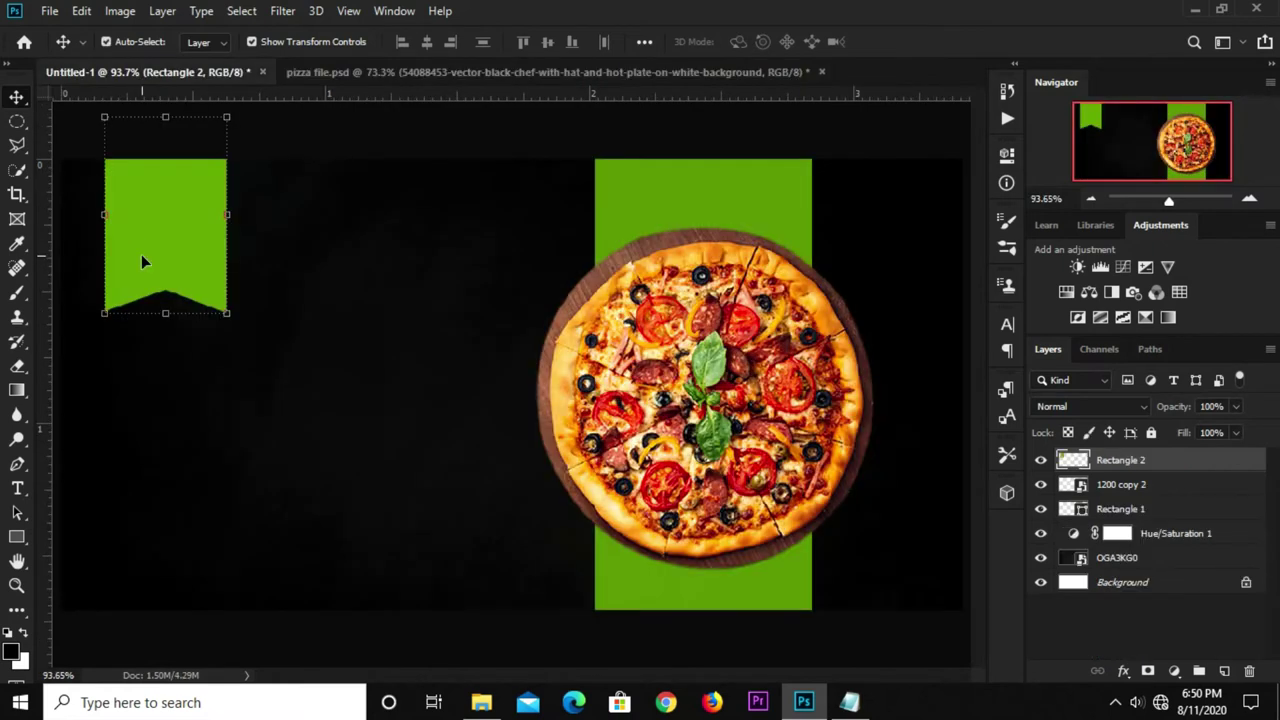
pyautogui.moveTo(286, 357); pyautogui.dragTo(308, 362)
pyautogui.keyDown('ctrl'); pyautogui.click(507, 388); pyautogui.keyUp('ctrl')
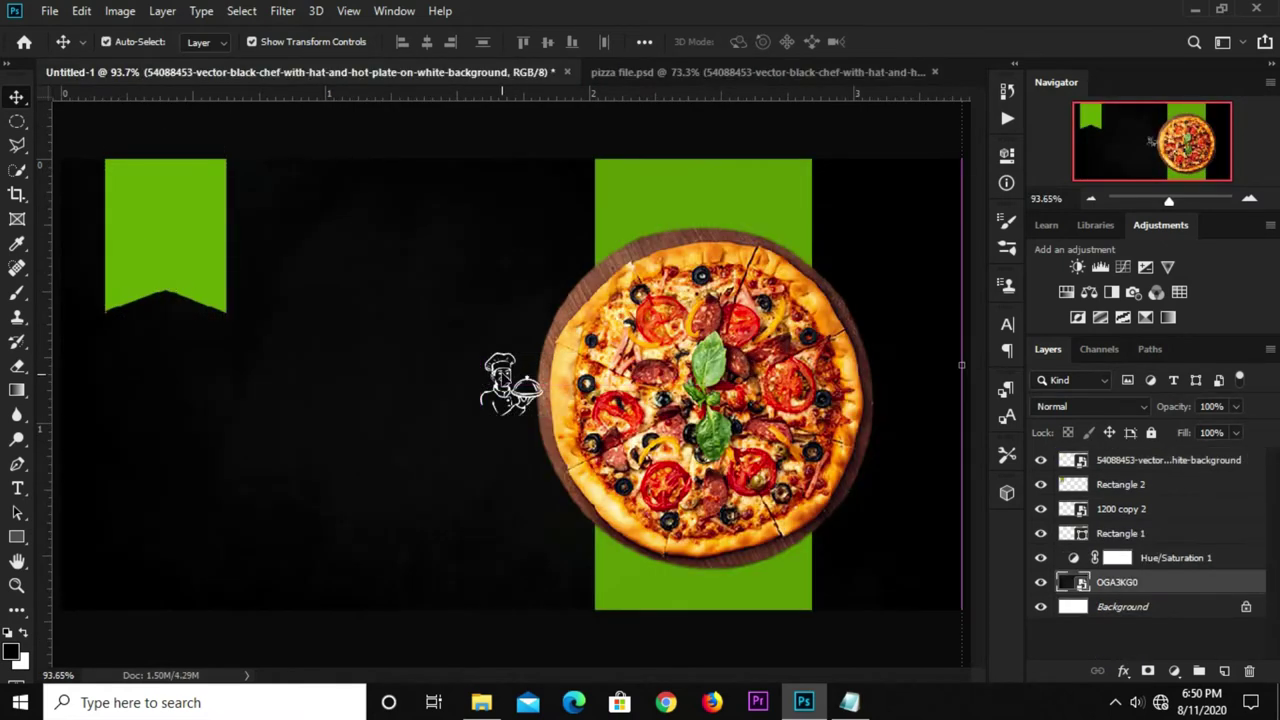
pyautogui.moveTo(414, 434); pyautogui.dragTo(424, 440)
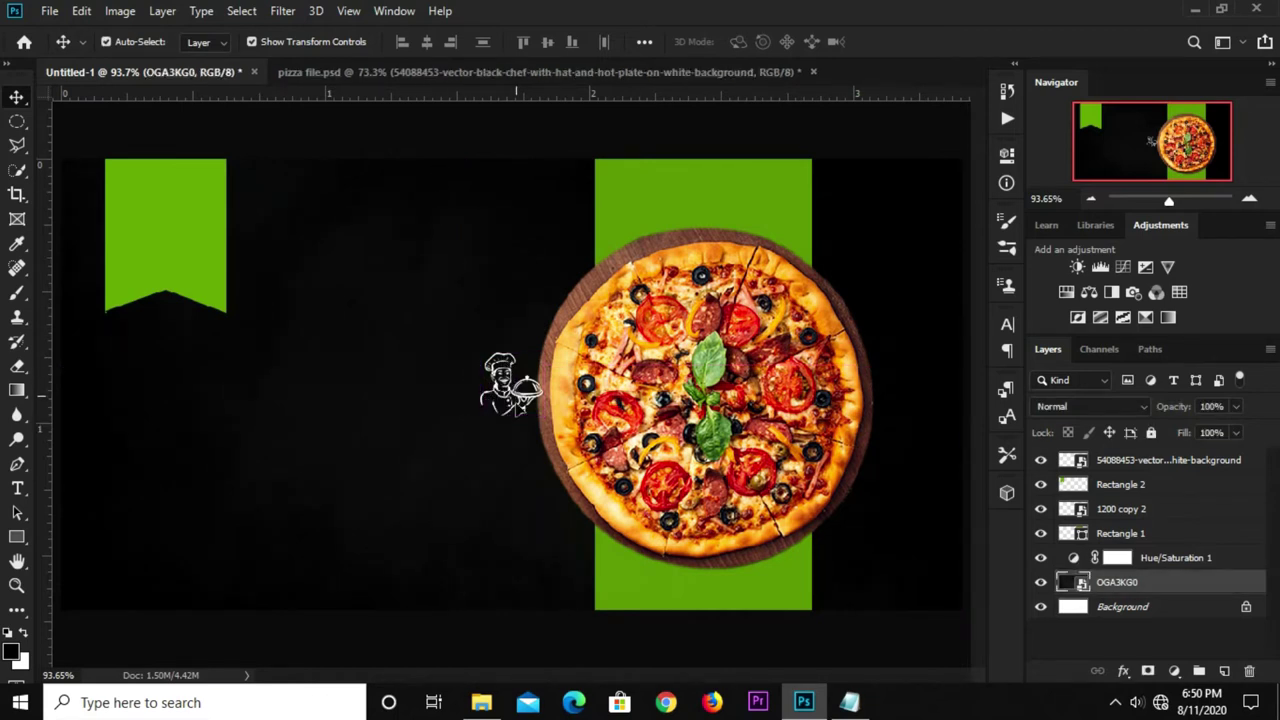
pyautogui.scroll(2, 527, 405)
# Transform the chef illustration onto the top-left green ribbon tag.
pyautogui.click(508, 385)
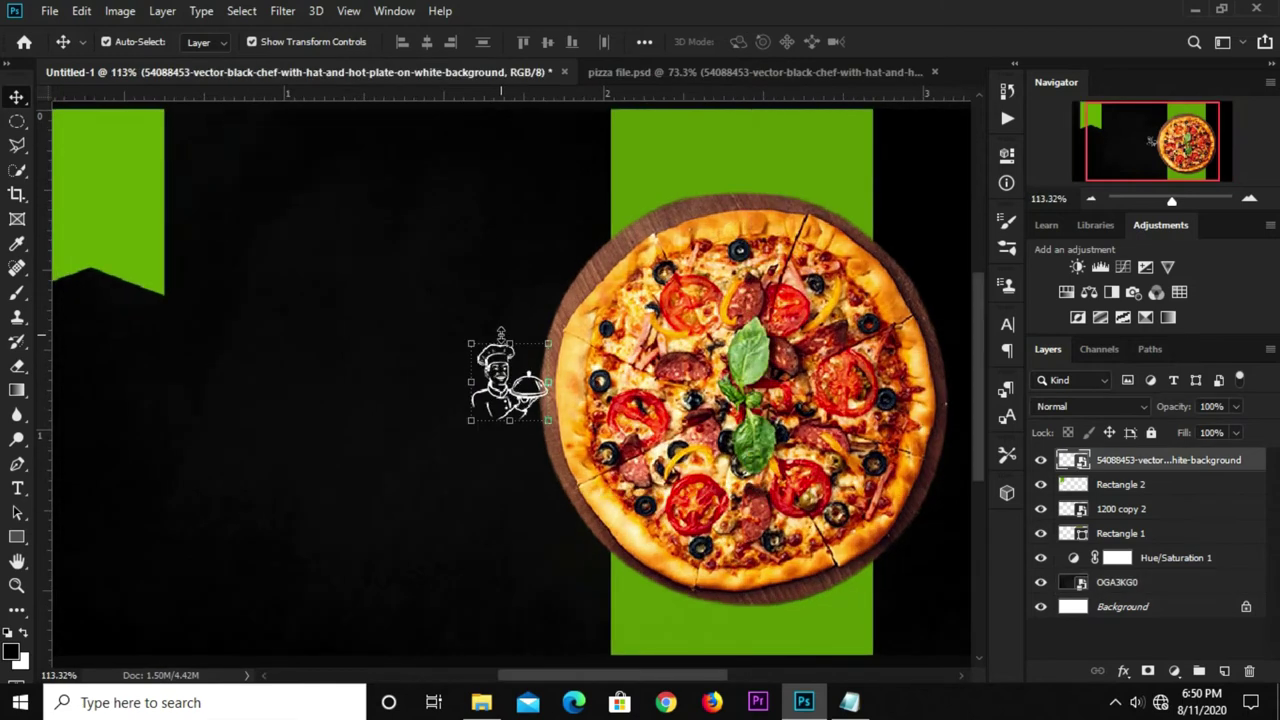
pyautogui.hotkey('ctrl', 't')
pyautogui.scroll(-1, 508, 385)
pyautogui.moveTo(500, 375)
pyautogui.mouseDown()
pyautogui.moveTo(116, 186)
pyautogui.moveTo(168, 234)
pyautogui.mouseUp()
pyautogui.press('Return')
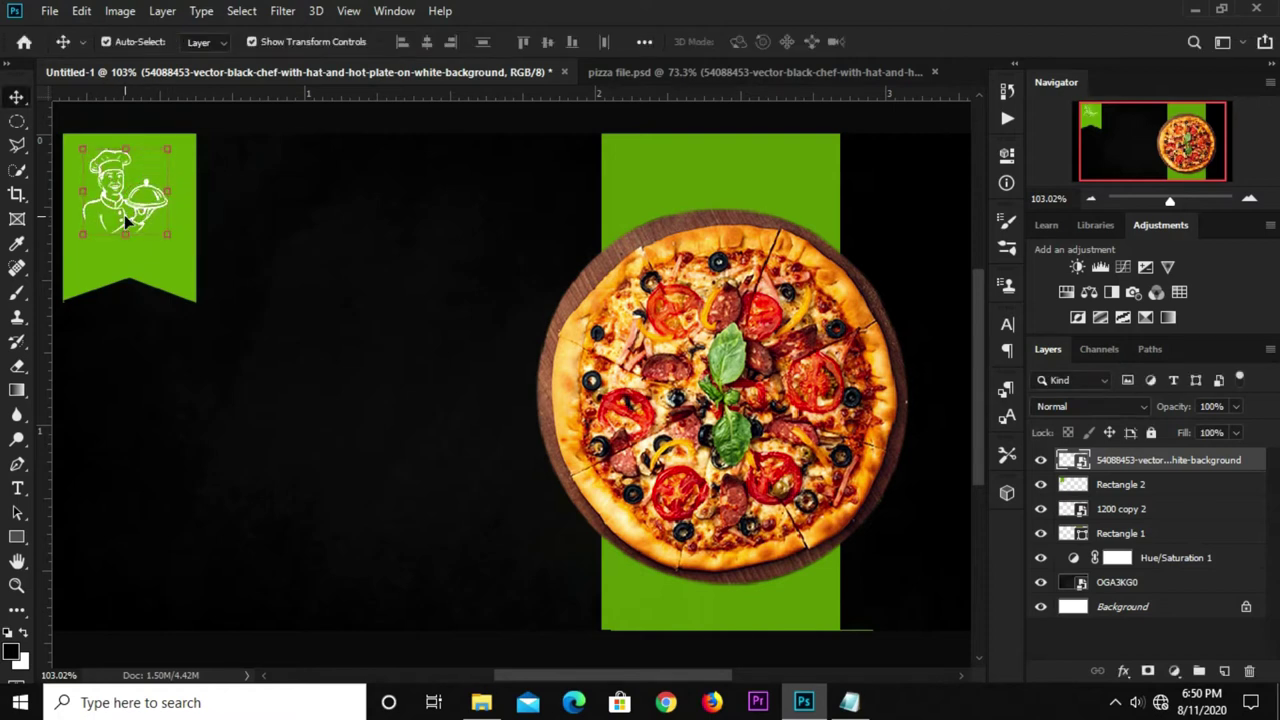
pyautogui.click(152, 265)
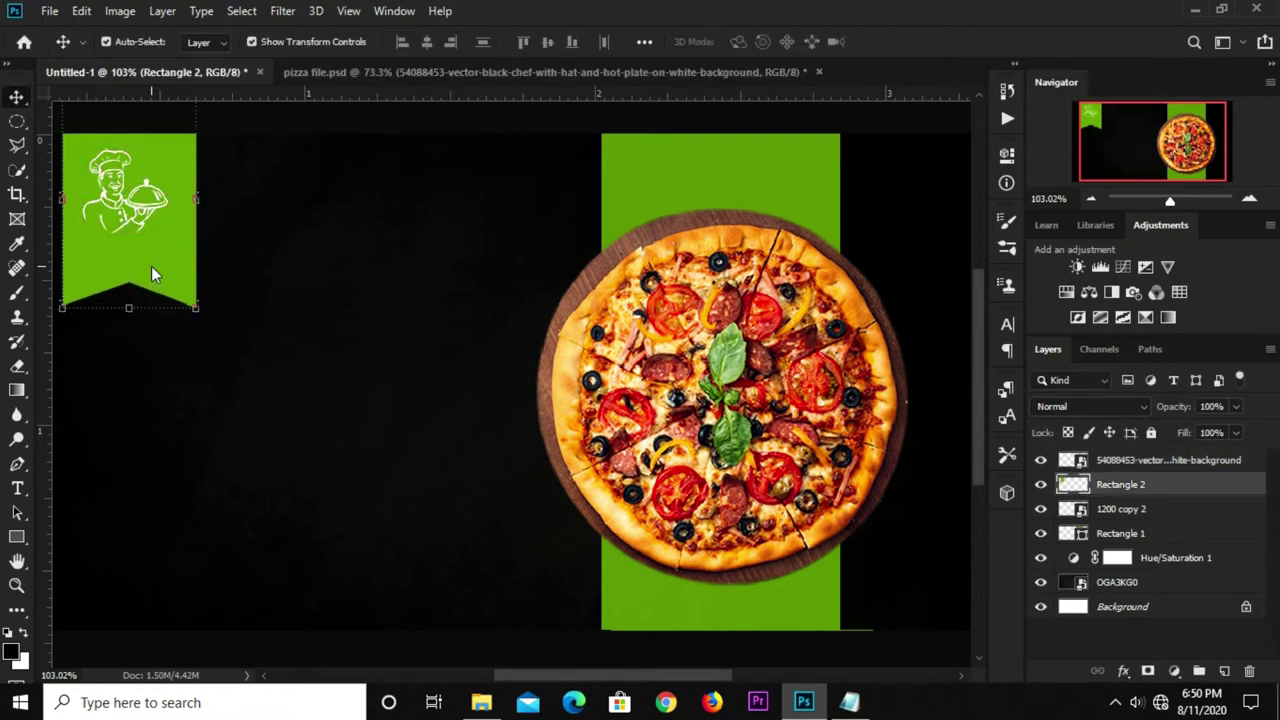
pyautogui.click(155, 203)
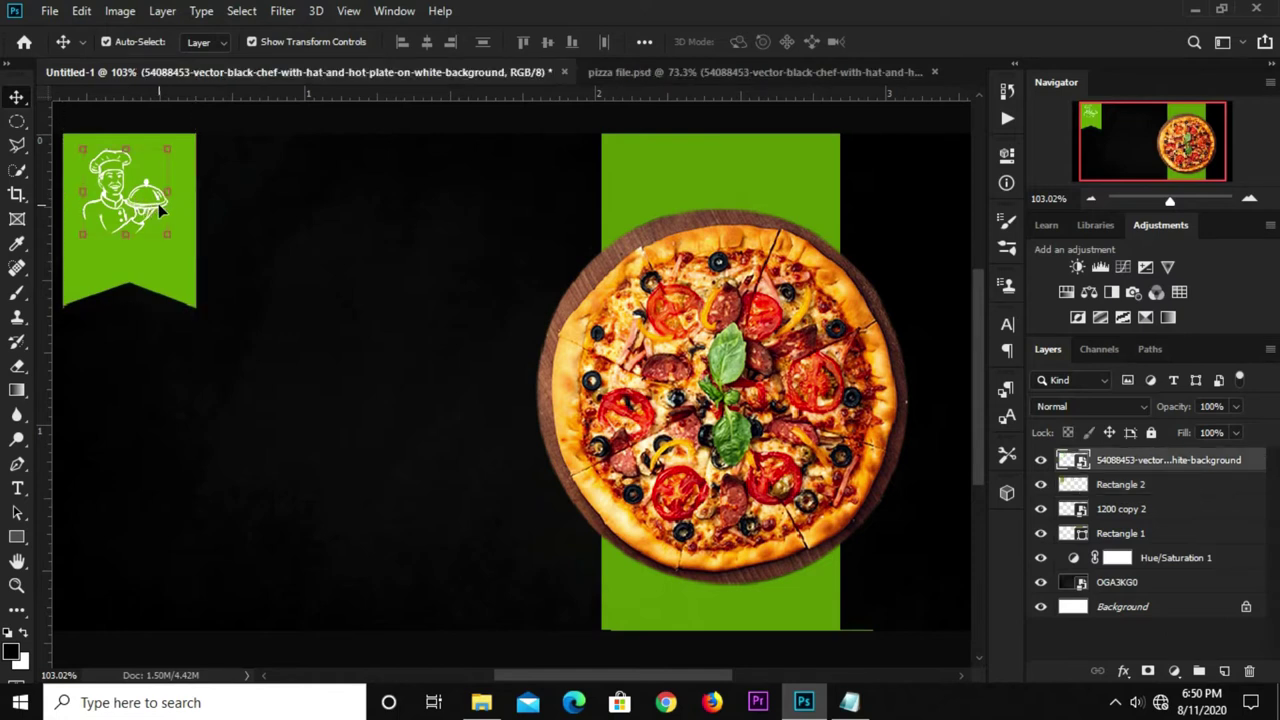
pyautogui.click(257, 128)
# Add 'YOUR LOGO' text left of the pizza.
pyautogui.click(18, 490)
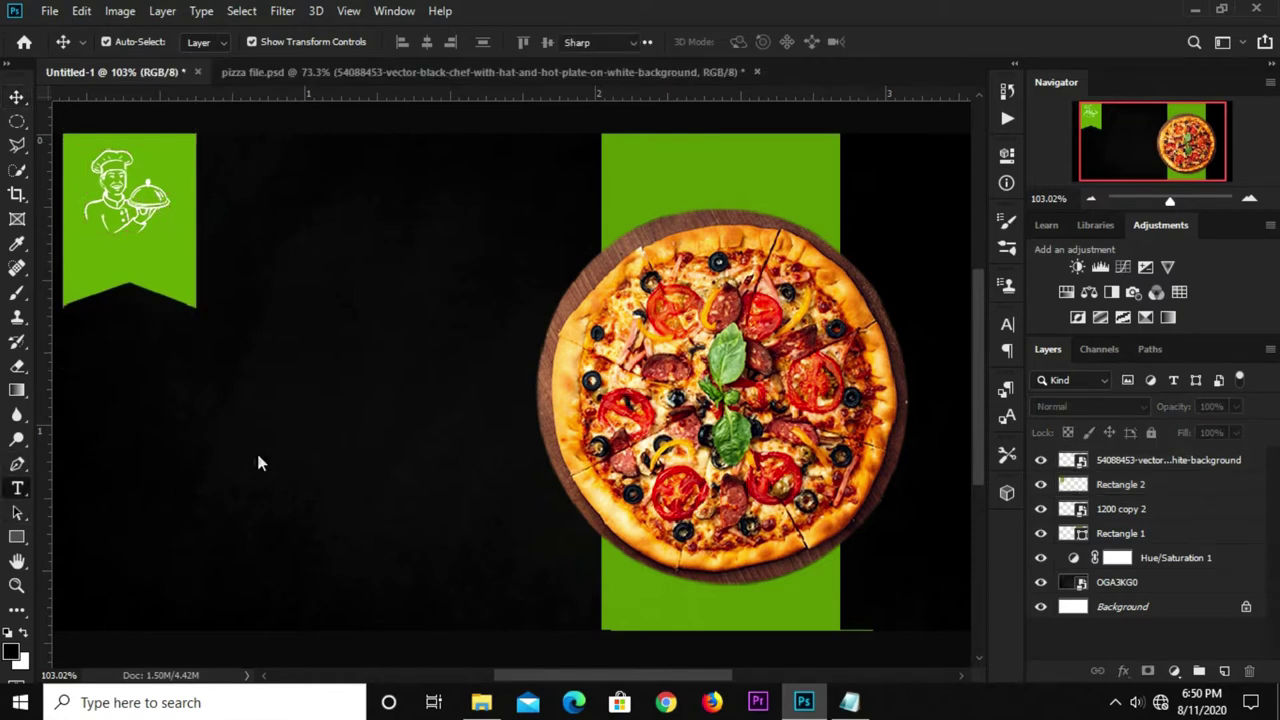
pyautogui.click(274, 405)
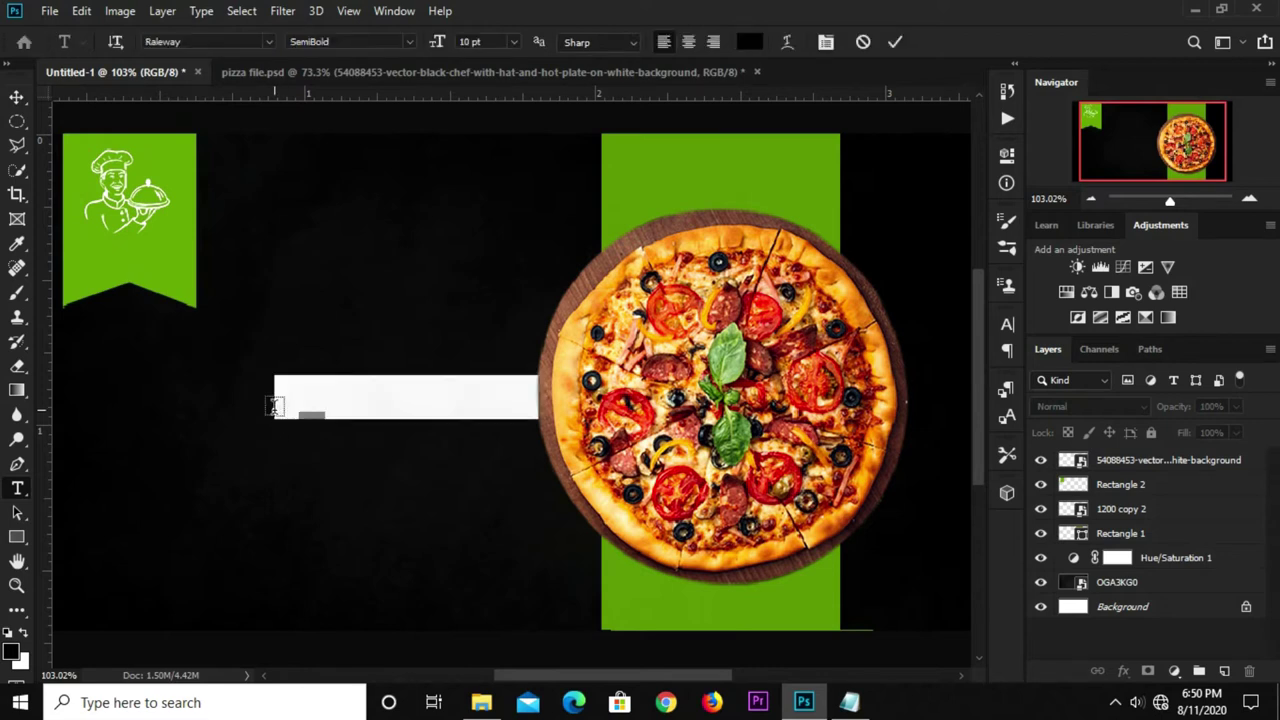
pyautogui.write('YOUR')
pyautogui.write('GO')
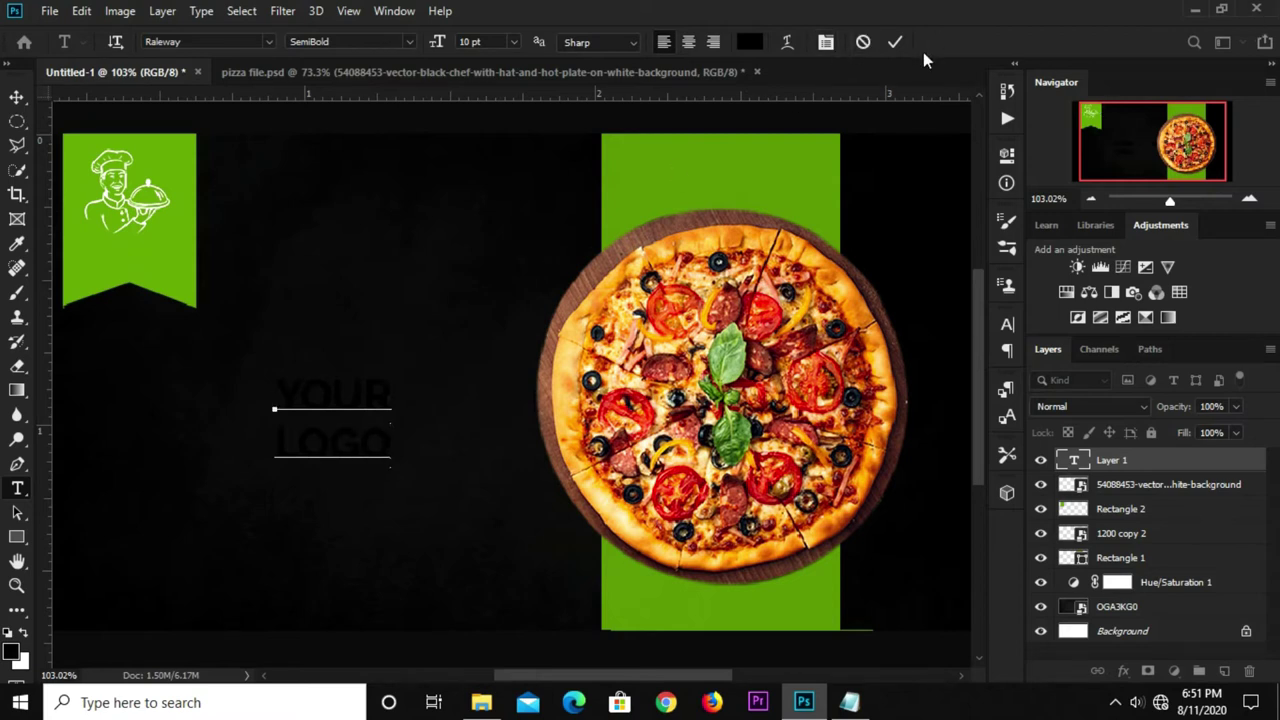
pyautogui.click(896, 42)
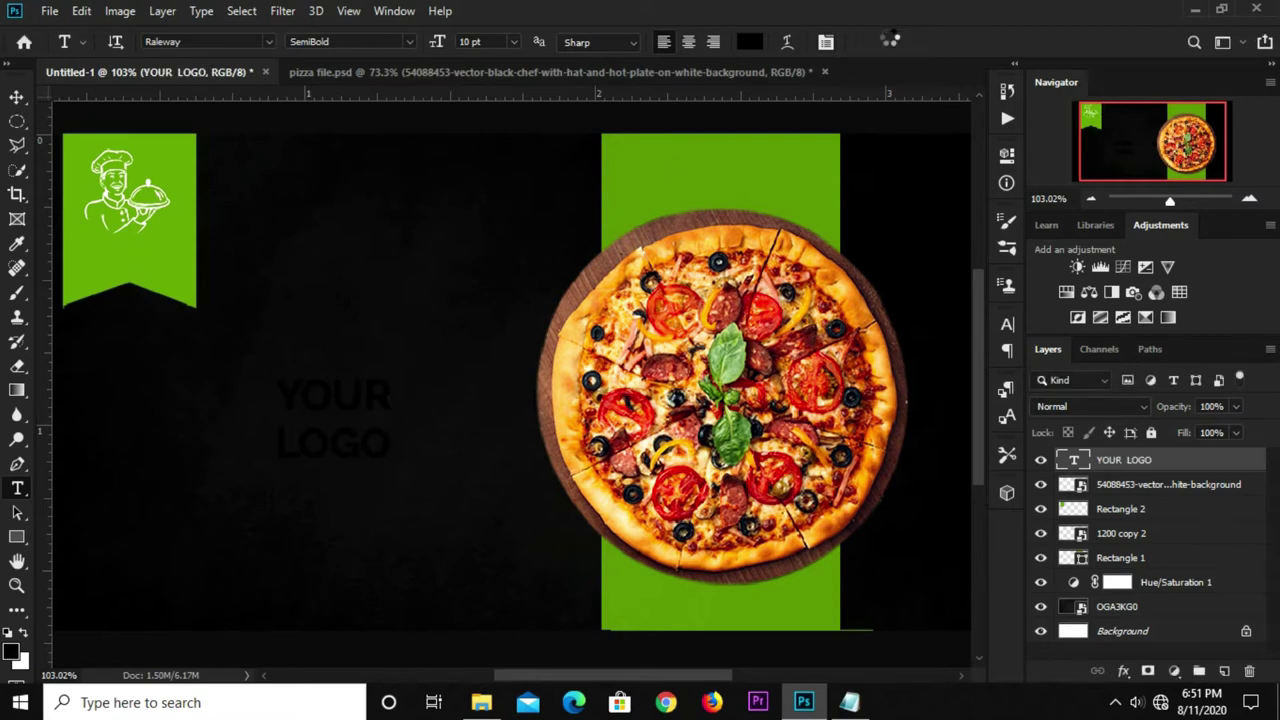
# Set the logo text colour to white #ffffff in the Character panel.
pyautogui.press('v')
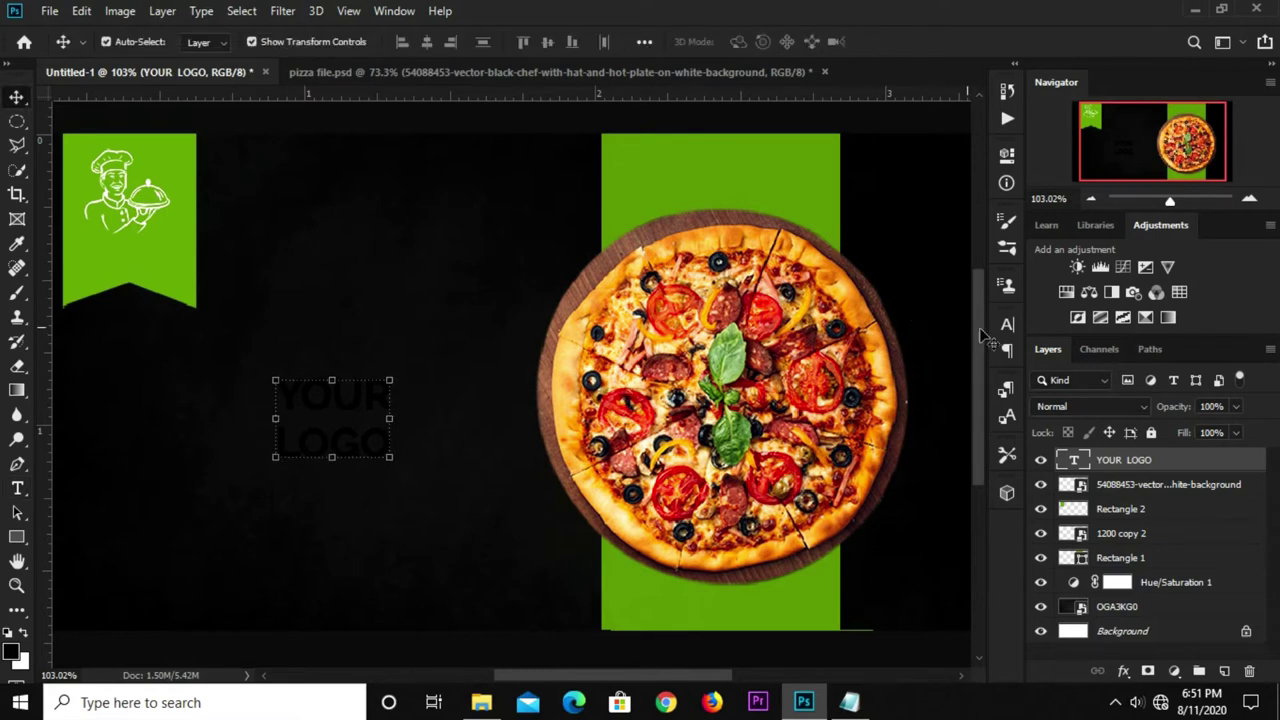
pyautogui.click(1007, 324)
pyautogui.click(945, 431)
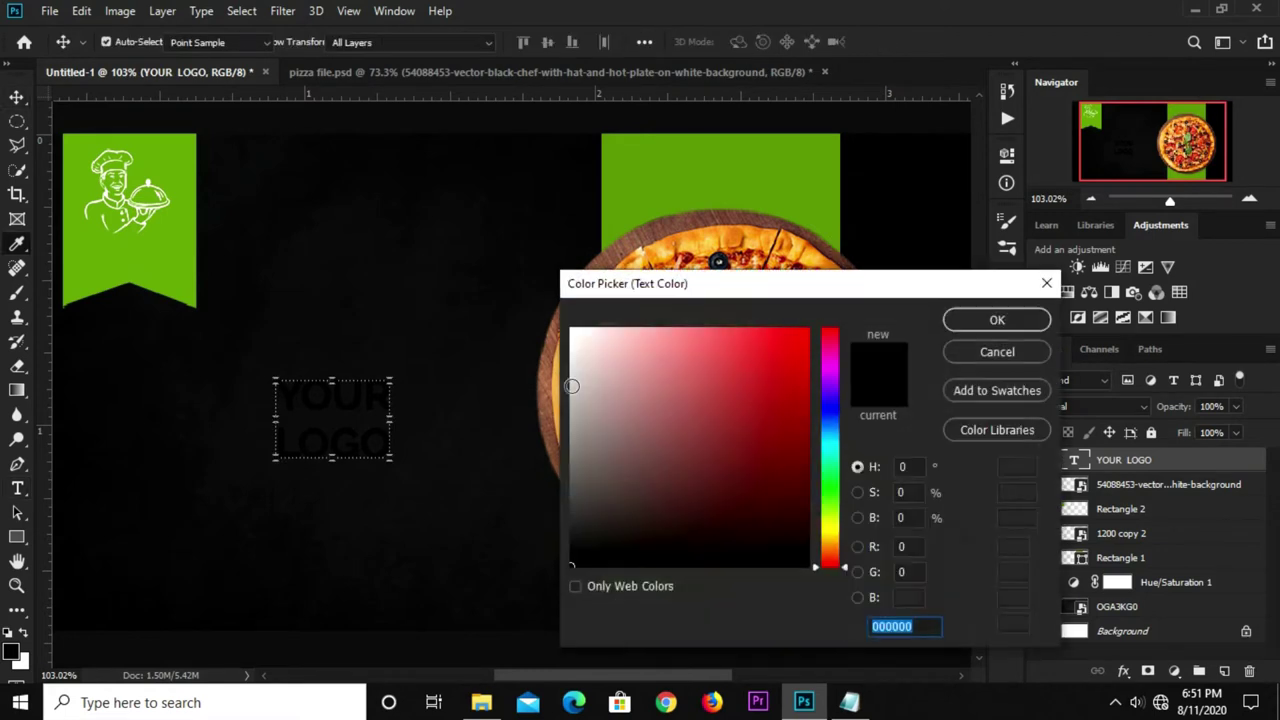
pyautogui.moveTo(603, 340); pyautogui.dragTo(555, 312)
pyautogui.write('ffffff')
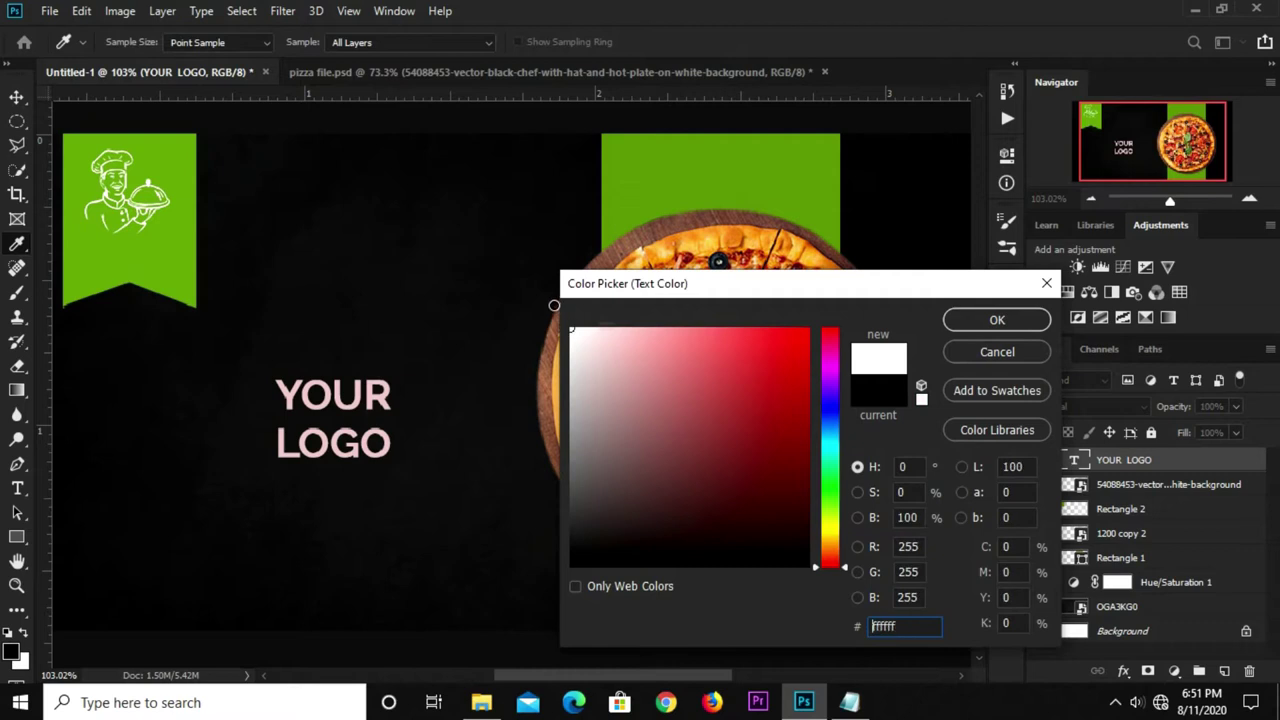
pyautogui.click(968, 322)
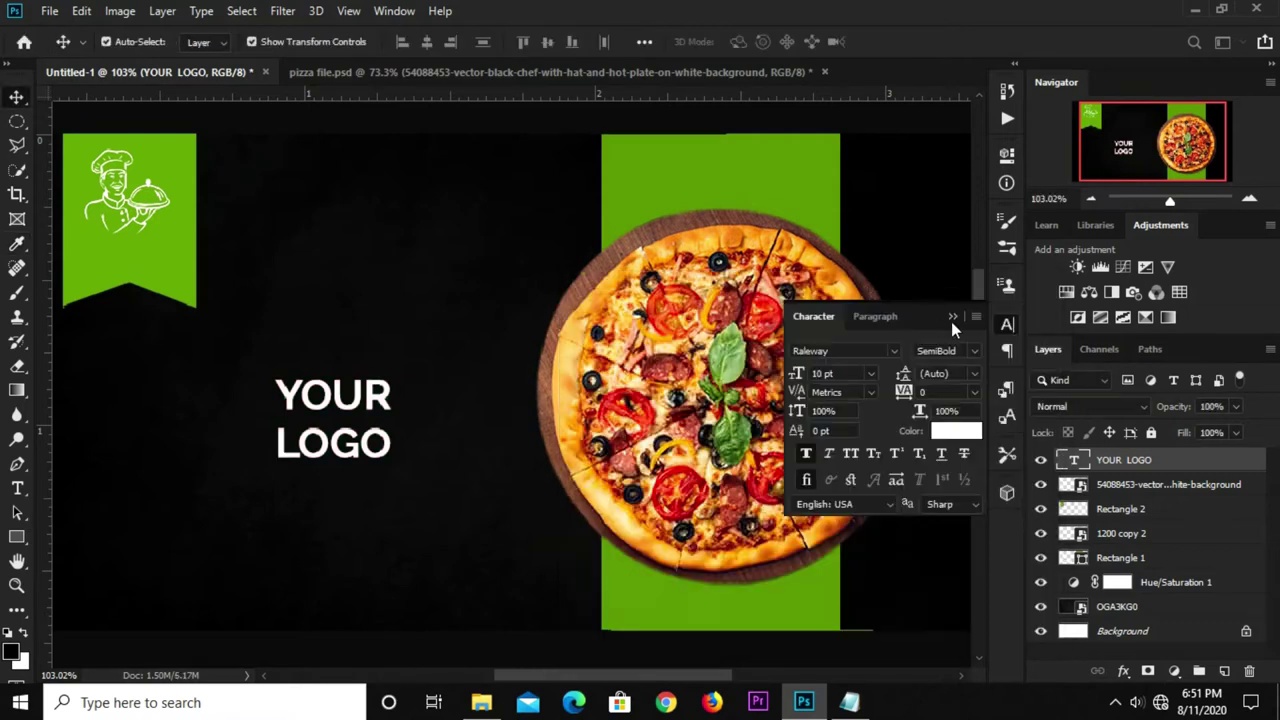
pyautogui.click(952, 318)
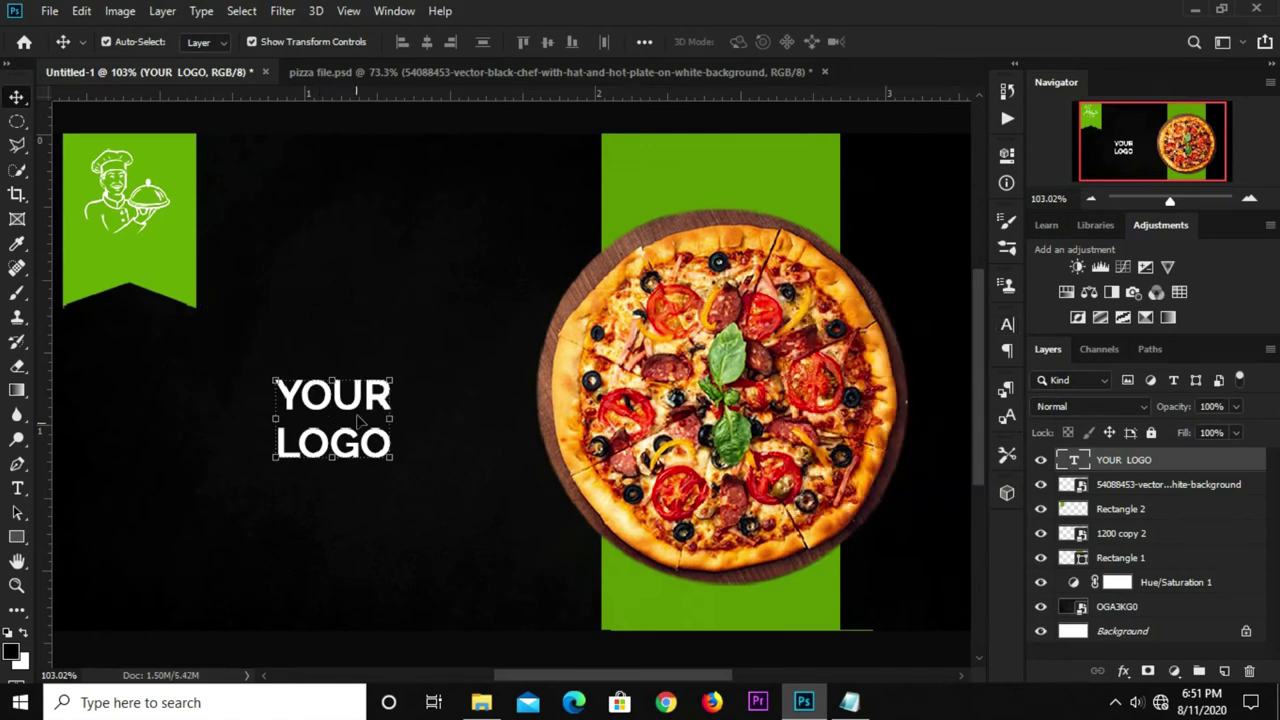
# Scale the YOUR LOGO text down and place it on the banner beneath the chef.
pyautogui.hotkey('ctrl', 't')
pyautogui.moveTo(395, 372); pyautogui.dragTo(363, 405)
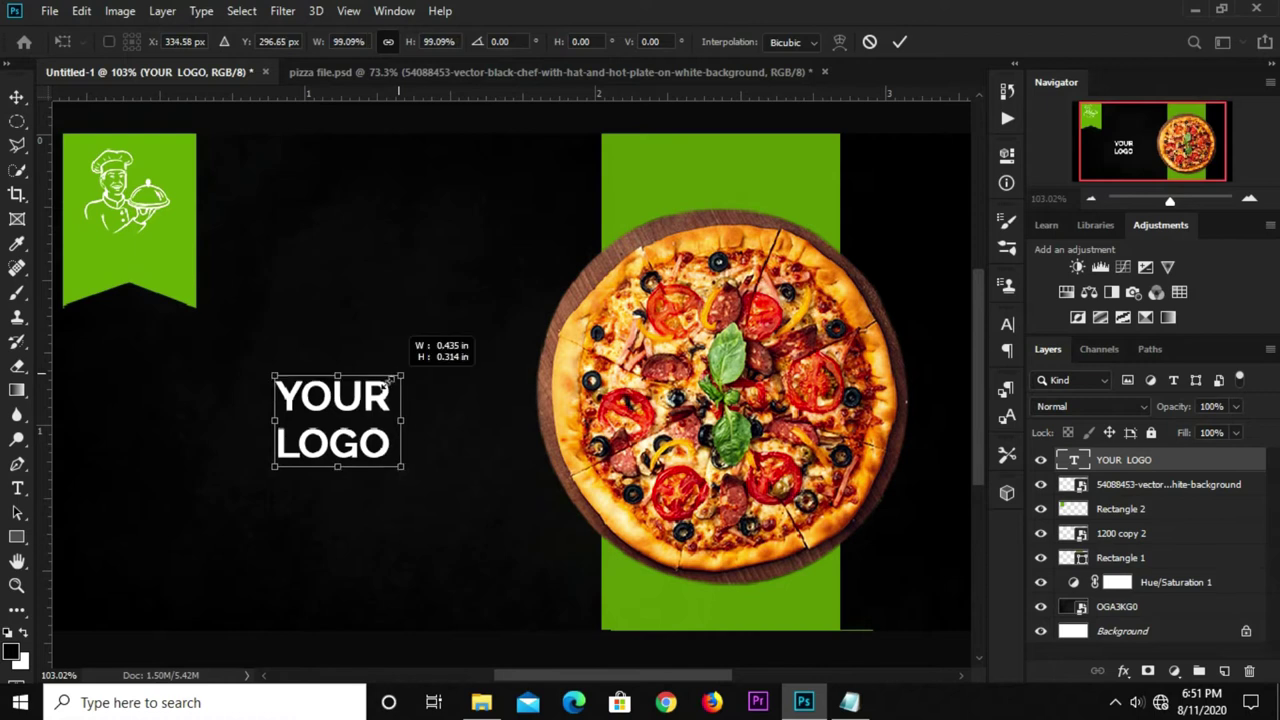
pyautogui.moveTo(330, 455); pyautogui.dragTo(141, 269)
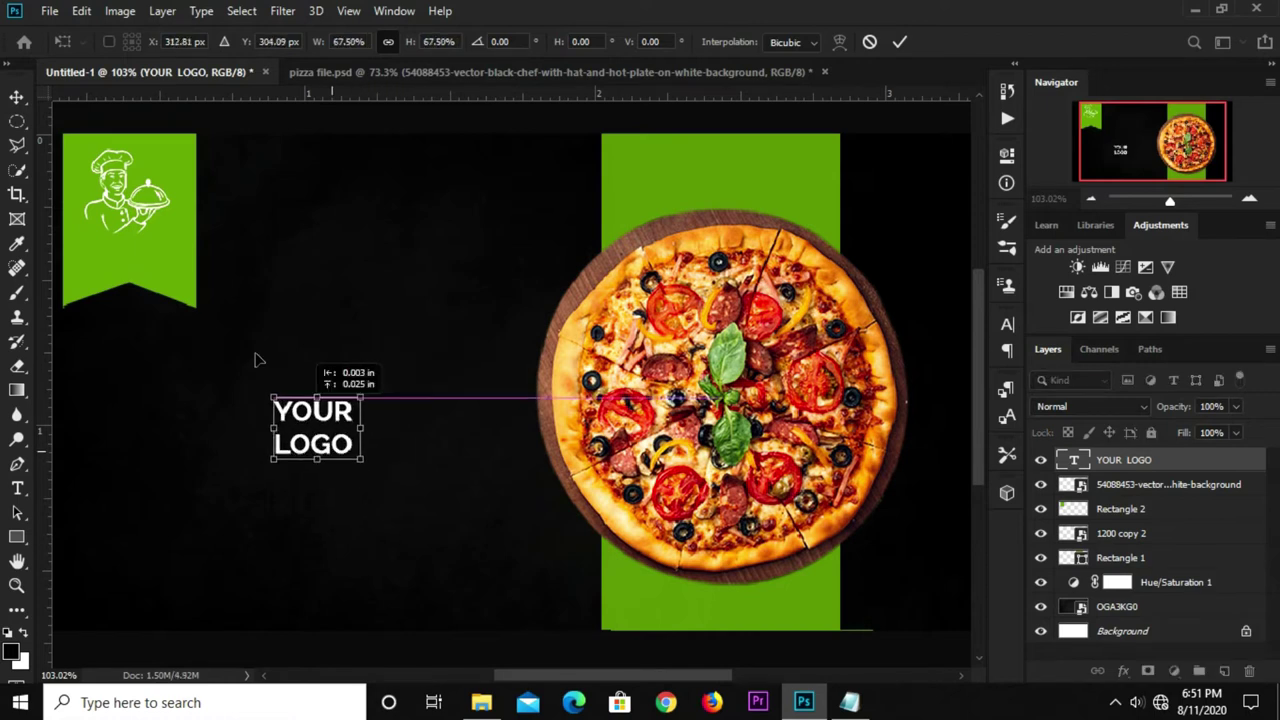
pyautogui.scroll(5, 77, 180)
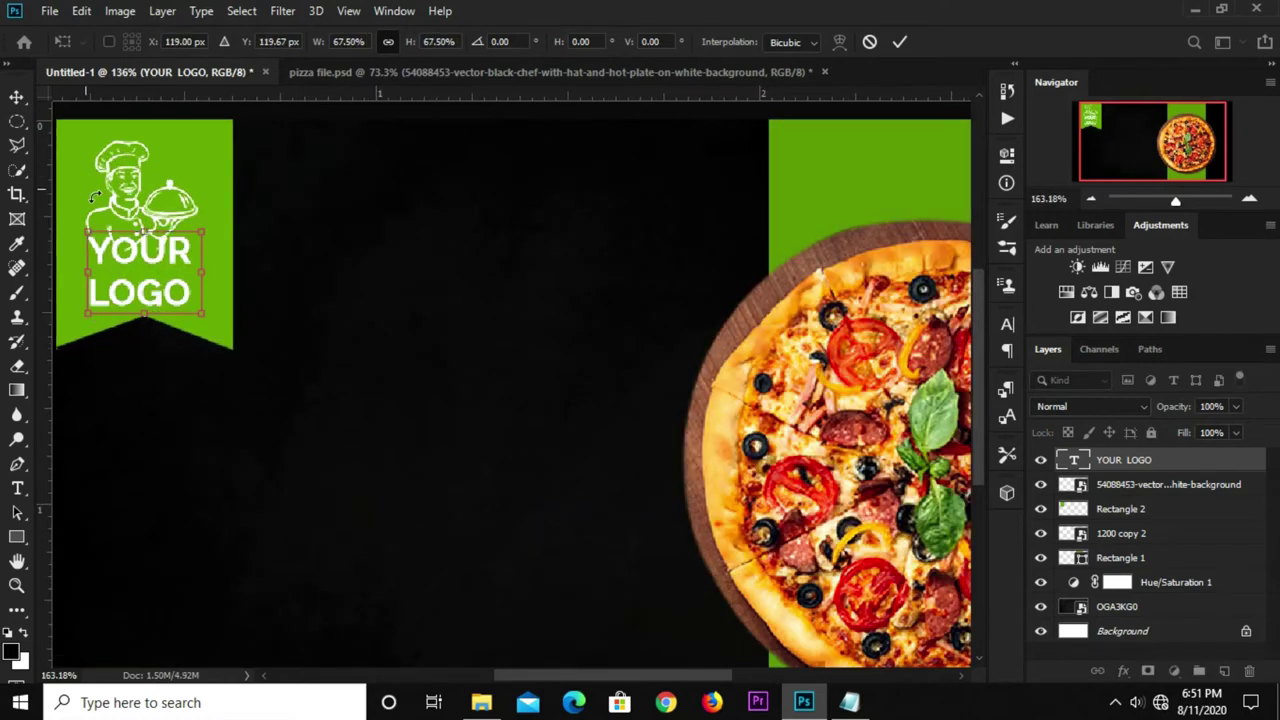
pyautogui.moveTo(166, 254); pyautogui.dragTo(167, 301)
pyautogui.press('Return')
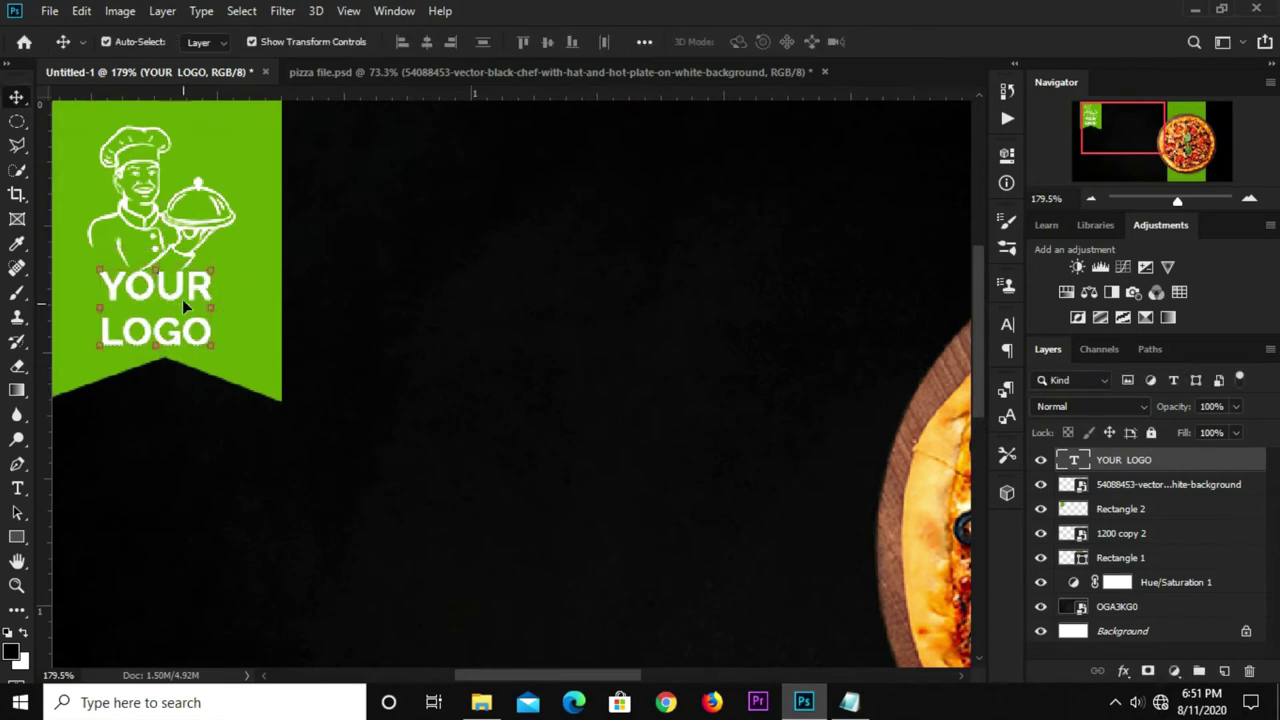
# Shift the chef slightly right and down, and nudge the green banner down.
pyautogui.click(172, 226)
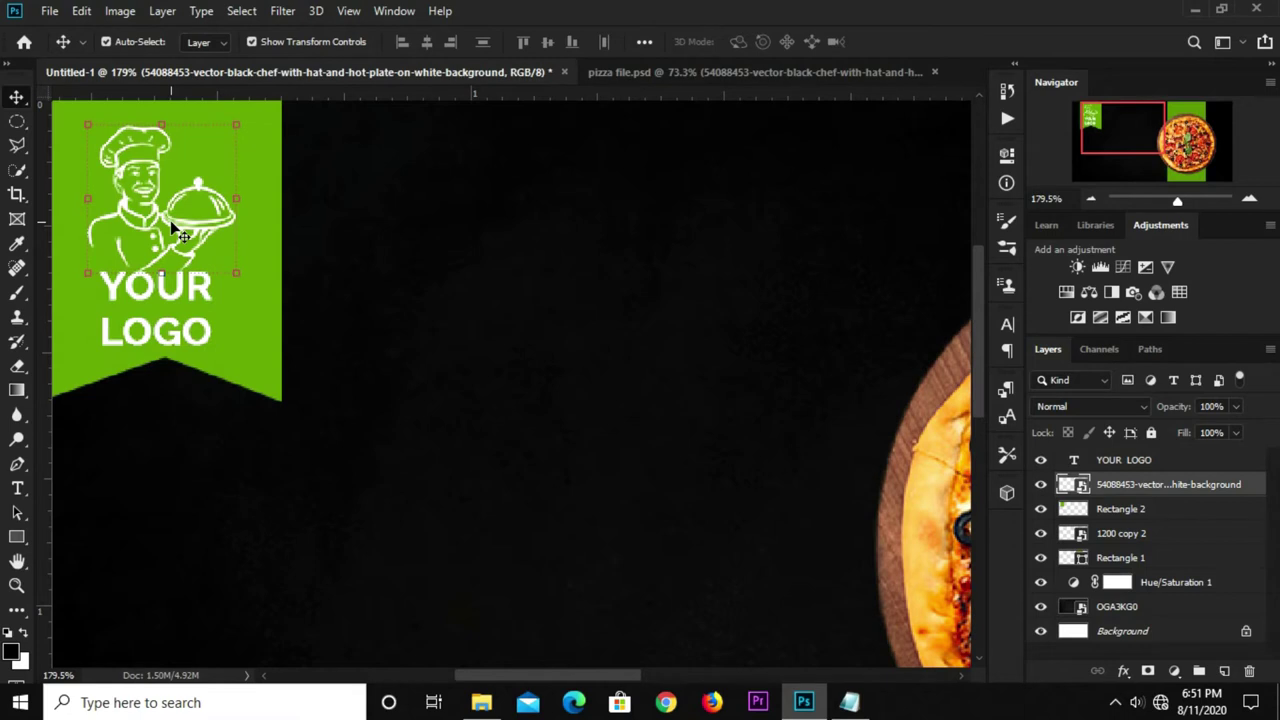
pyautogui.scroll(-2, 172, 226)
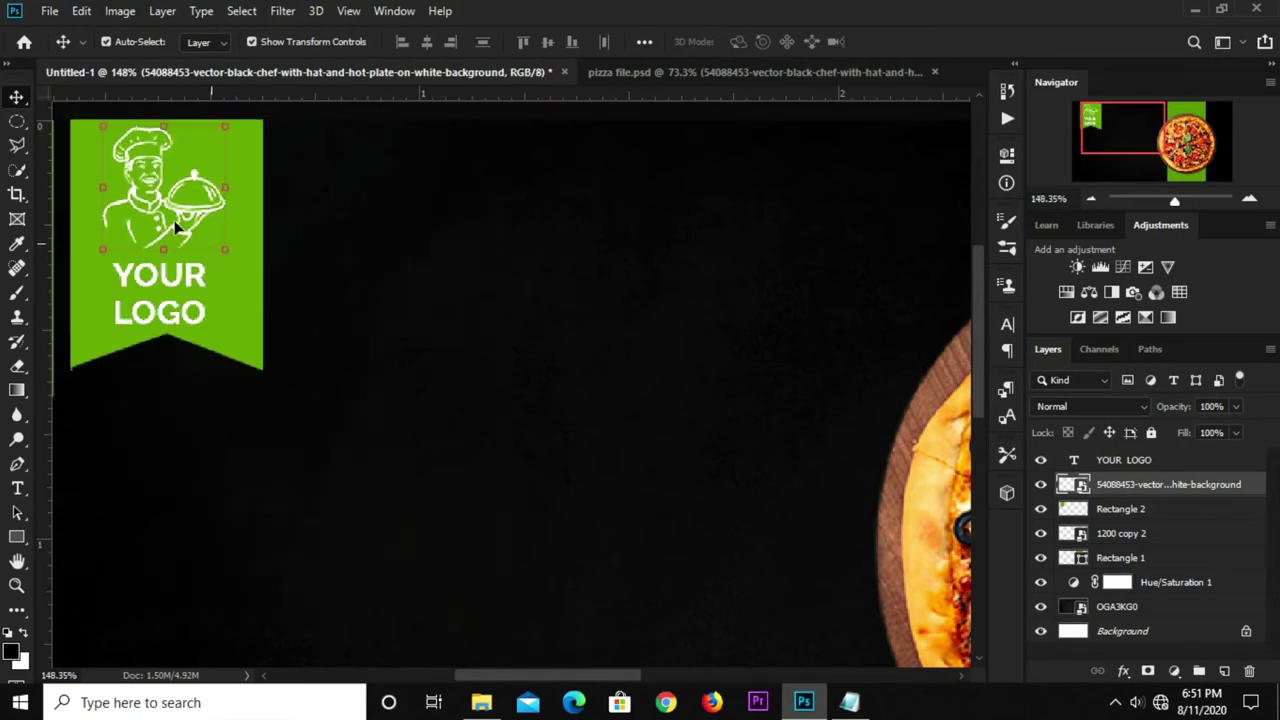
pyautogui.scroll(-1, 174, 228)
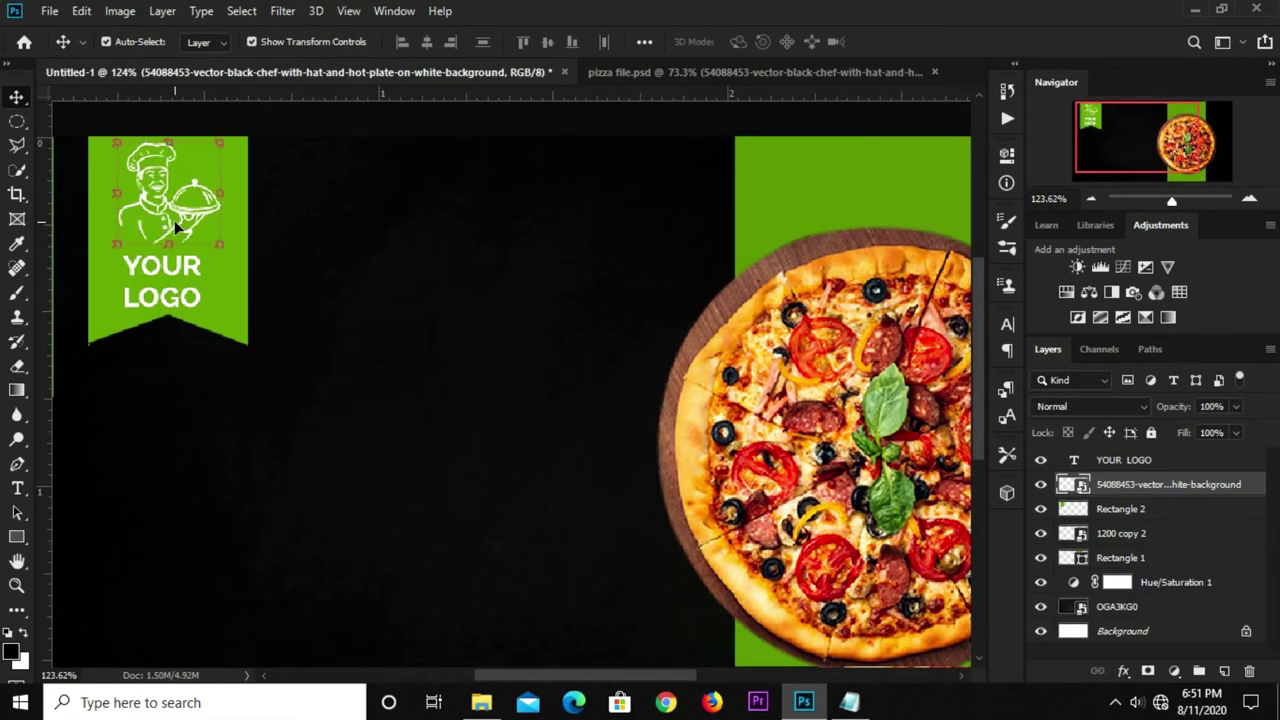
pyautogui.moveTo(174, 220); pyautogui.dragTo(176, 223)
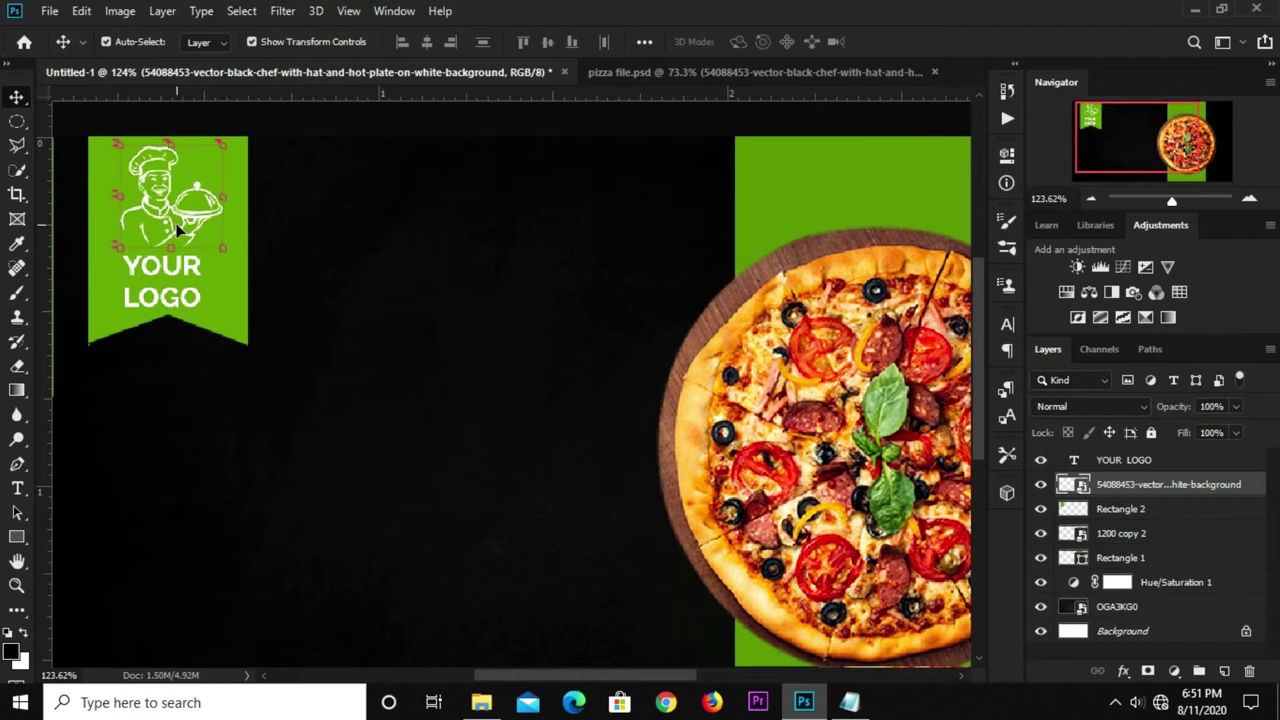
pyautogui.click(203, 312)
pyautogui.press('Down')
pyautogui.press('Down')
pyautogui.press('Down')
pyautogui.press('Down')
pyautogui.press('Down')
pyautogui.press('Down')
pyautogui.press('Down')
pyautogui.press('Down')
pyautogui.press('Down')
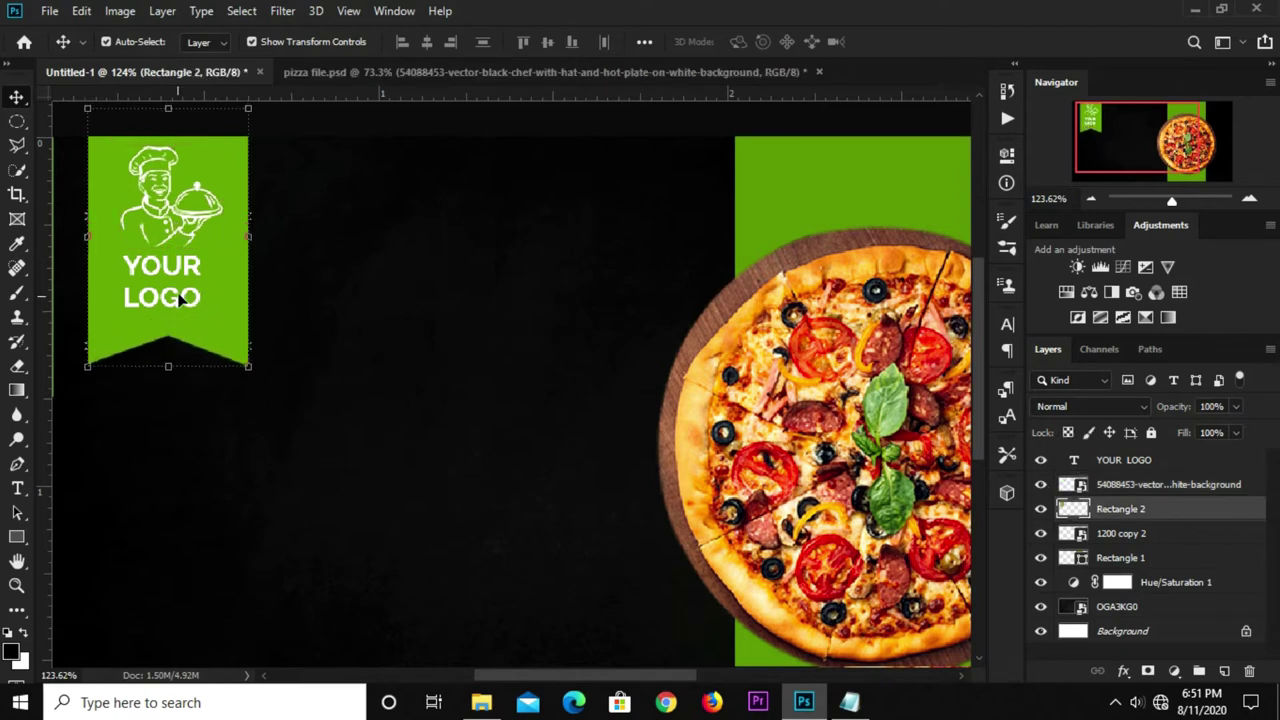
pyautogui.click(180, 298)
pyautogui.press('Down')
pyautogui.press('Down')
pyautogui.press('Down')
pyautogui.press('Down')
pyautogui.press('Down')
pyautogui.press('Down')
# Group the YOUR LOGO text, chef and Rectangle 2 layers into Group 1.
pyautogui.click(185, 220)
pyautogui.press('Down')
pyautogui.press('Down')
pyautogui.press('Down')
pyautogui.press('Down')
pyautogui.press('Down')
pyautogui.press('Down')
pyautogui.press('Down')
pyautogui.press('Down')
pyautogui.press('Down')
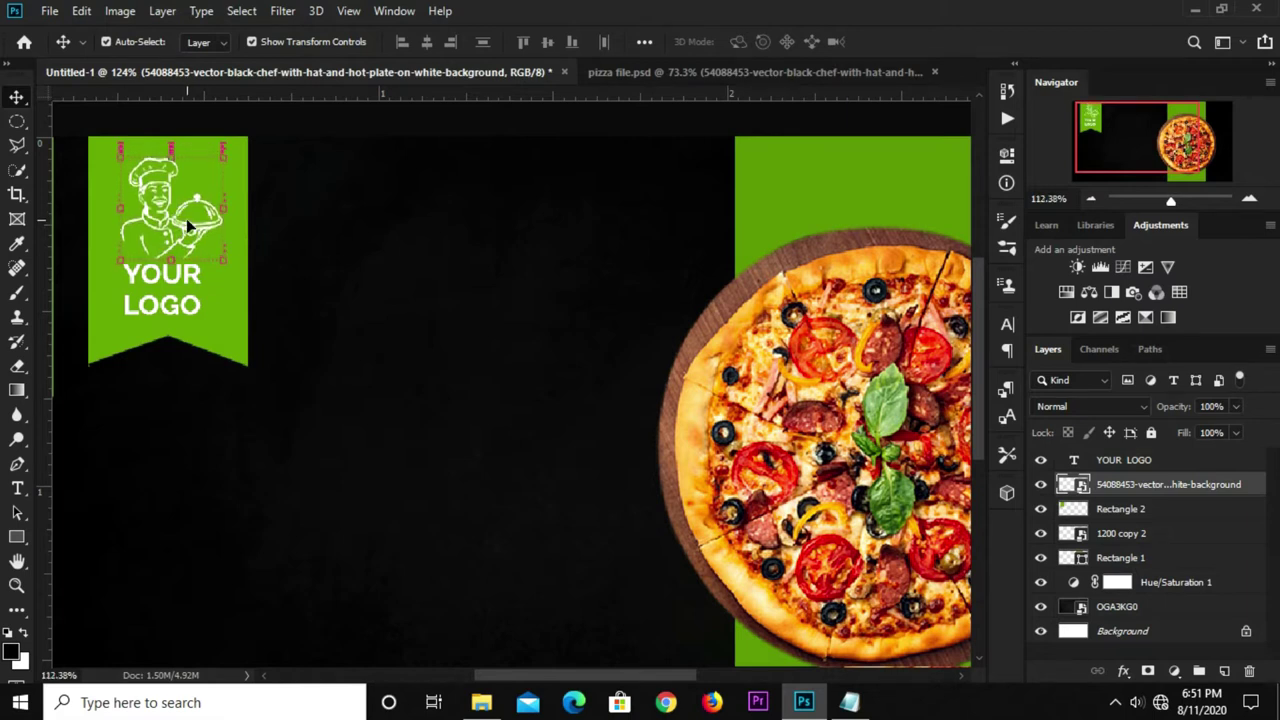
pyautogui.scroll(-2, 186, 218)
pyautogui.click(330, 140)
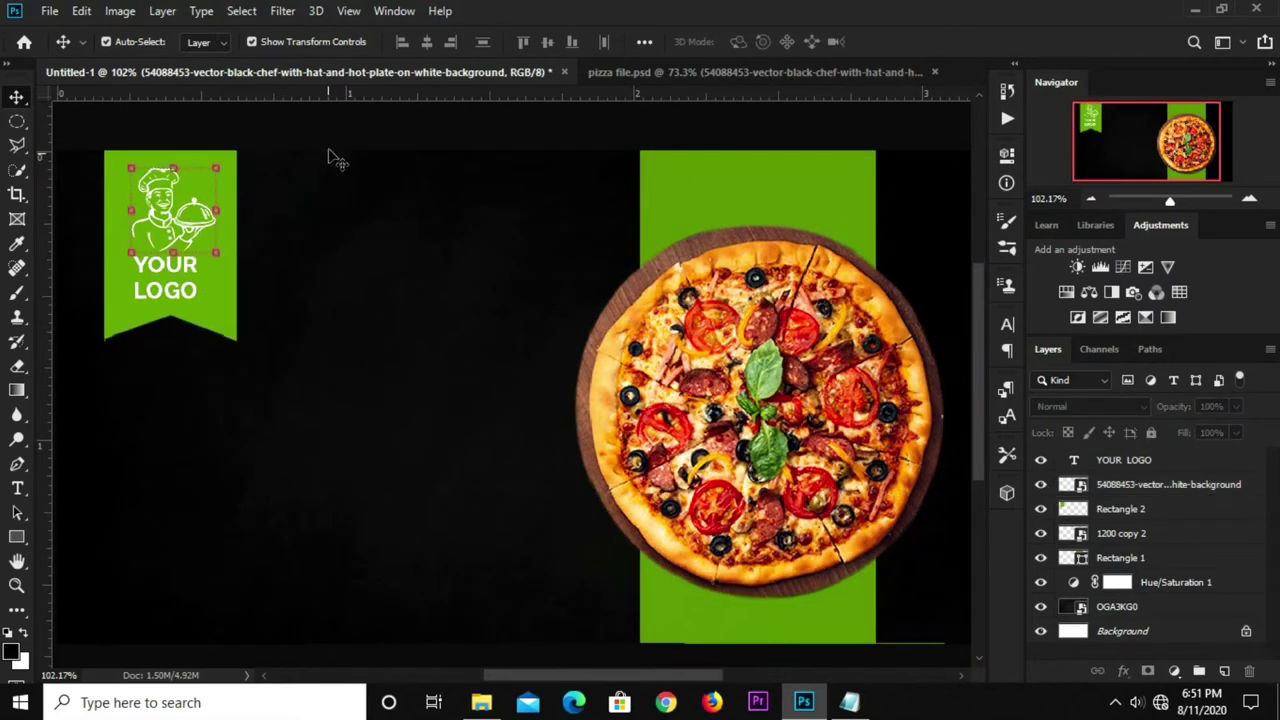
pyautogui.click(1134, 557)
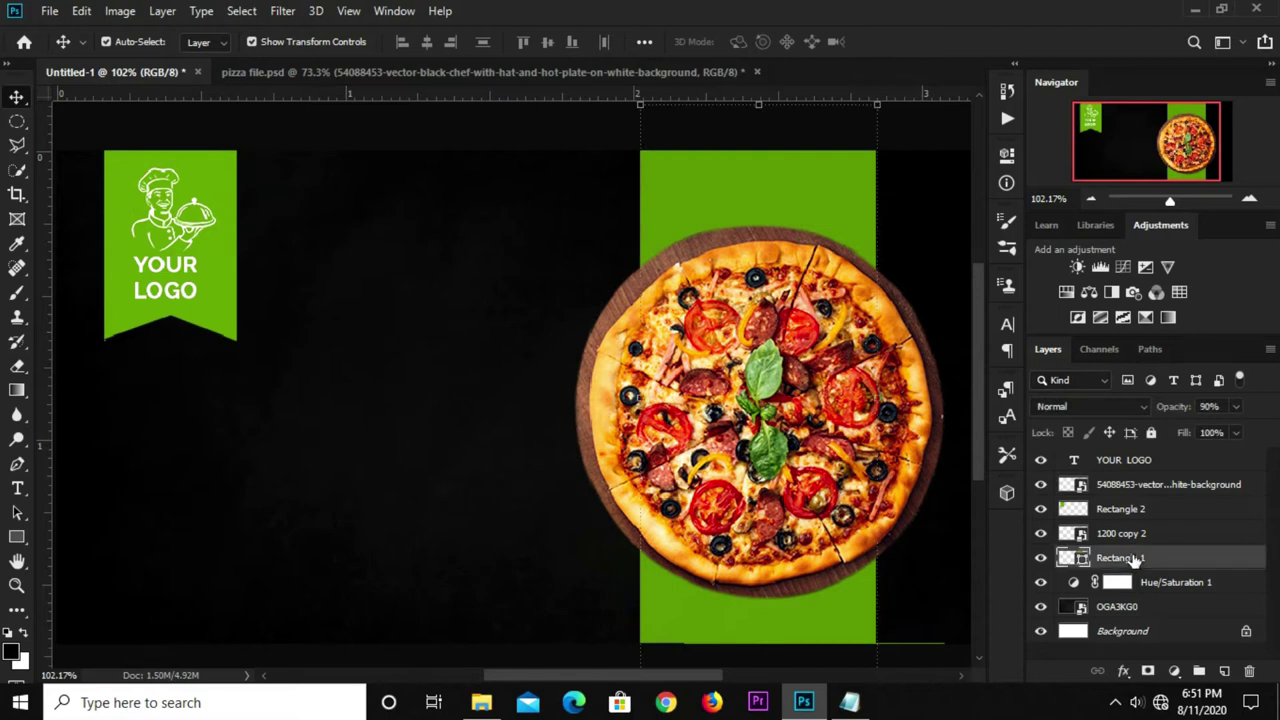
pyautogui.click(1152, 486)
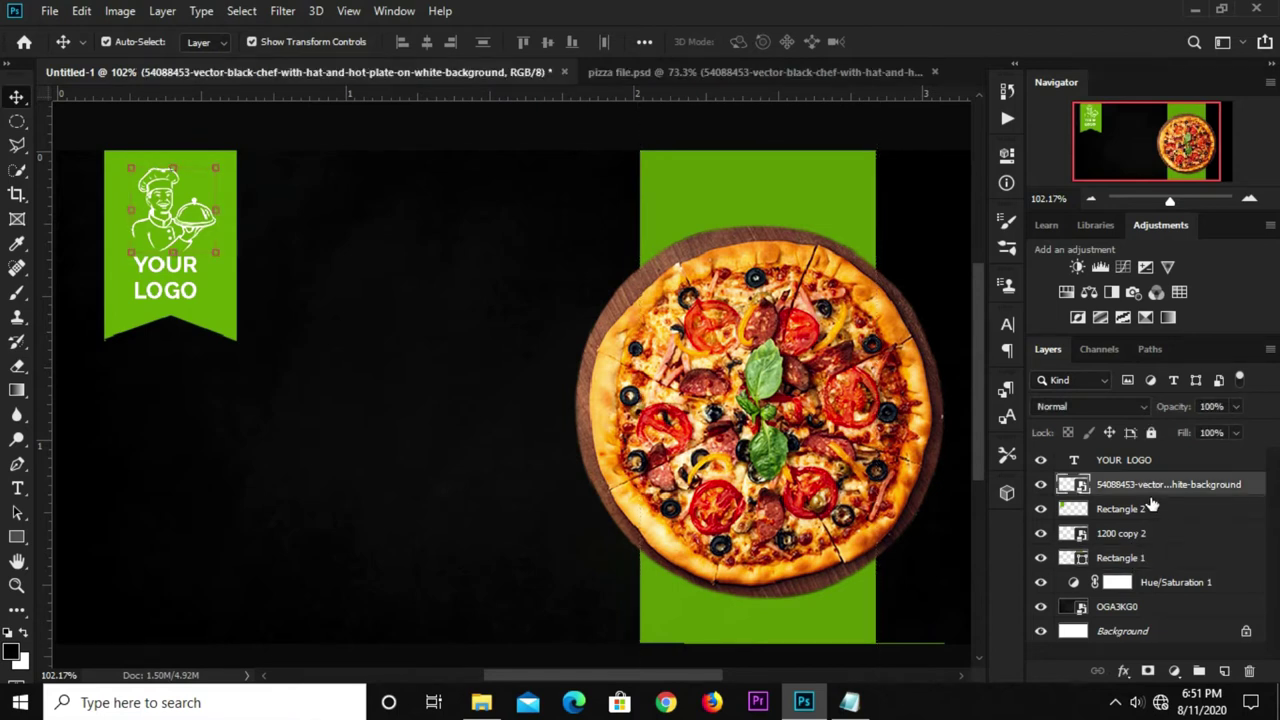
pyautogui.click(1145, 511)
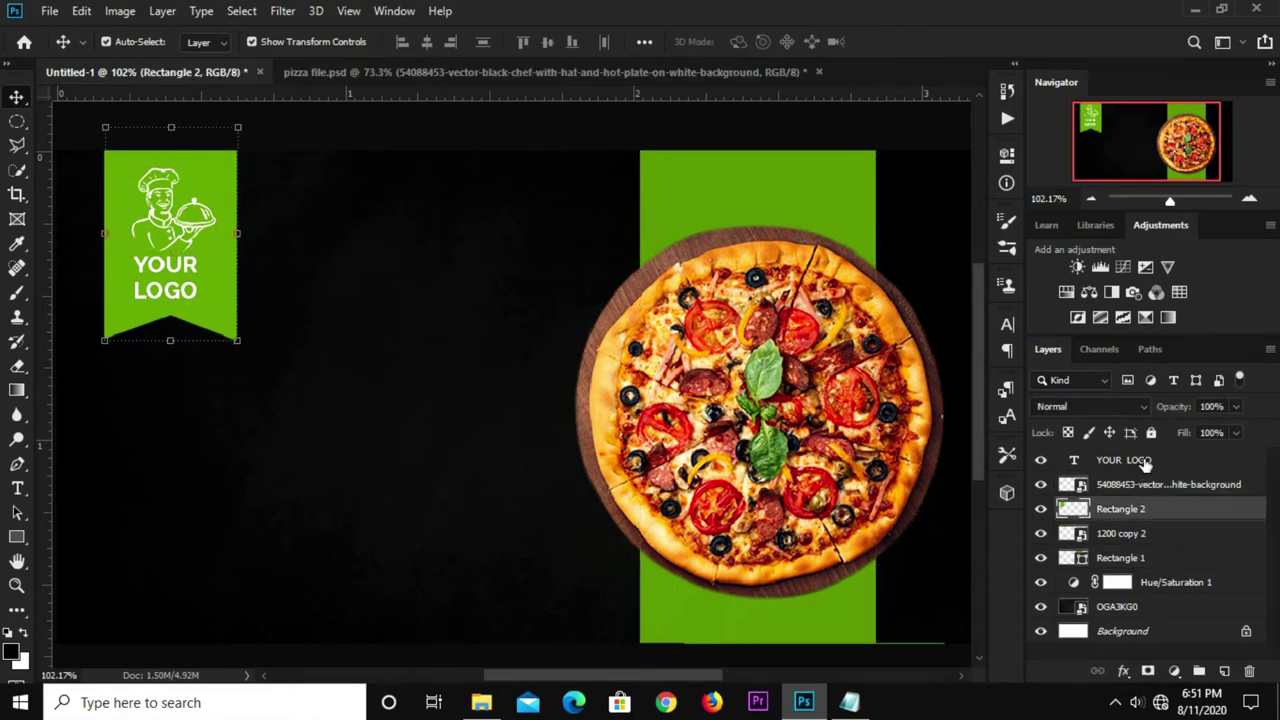
pyautogui.keyDown('shift'); pyautogui.click(1146, 460); pyautogui.keyUp('shift')
pyautogui.hotkey('ctrl', 'g')
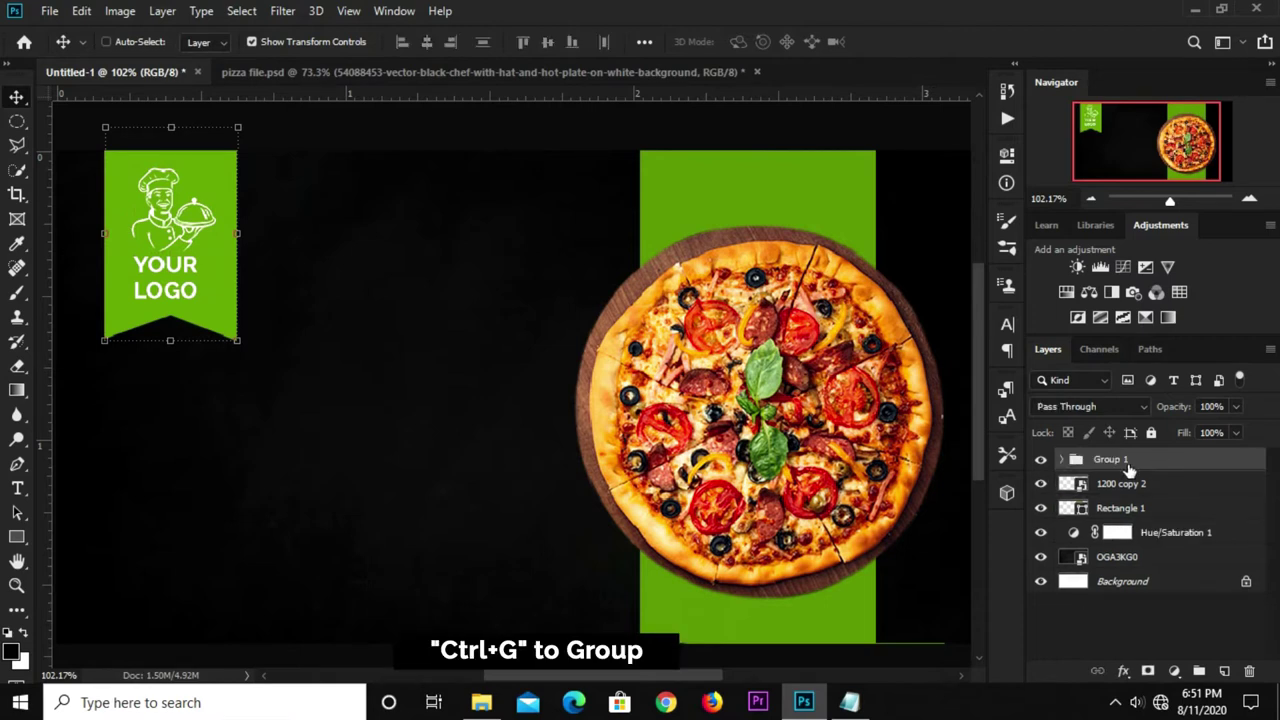
pyautogui.click(1041, 459)
pyautogui.click(1041, 459)
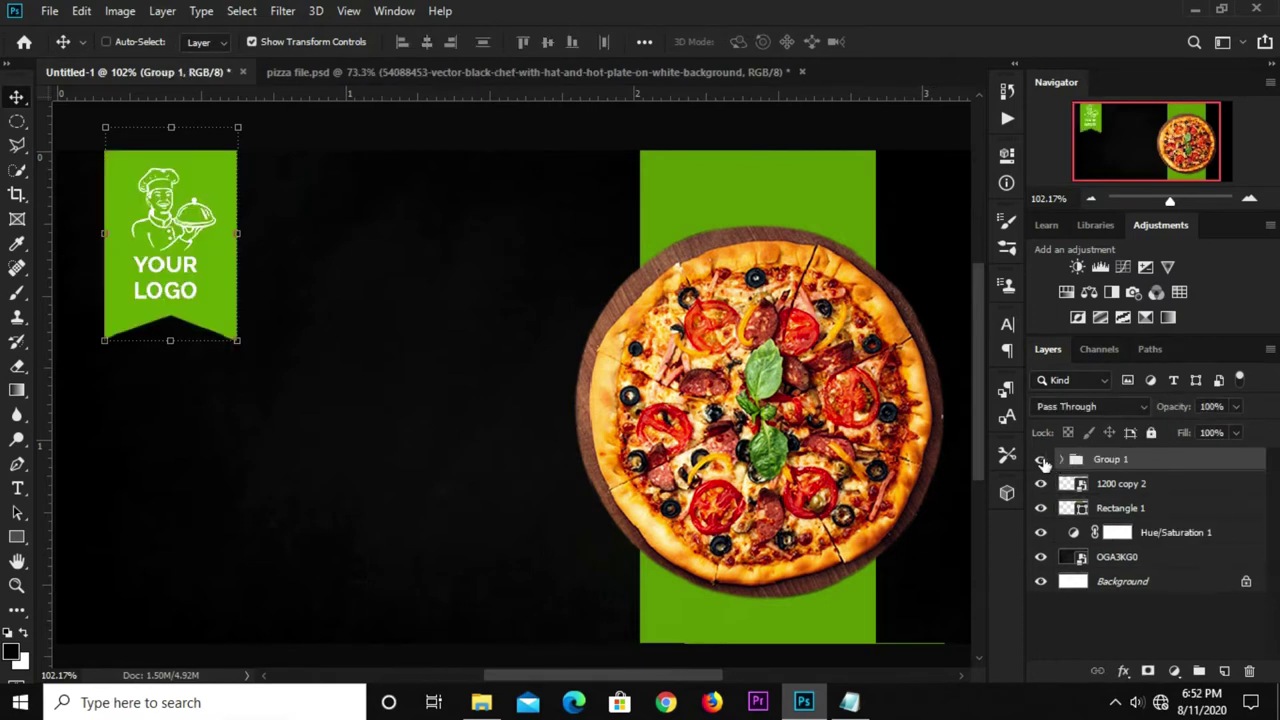
# Scale the logo group down to about 69% and fit the canvas in the window.
pyautogui.hotkey('ctrl', 't')
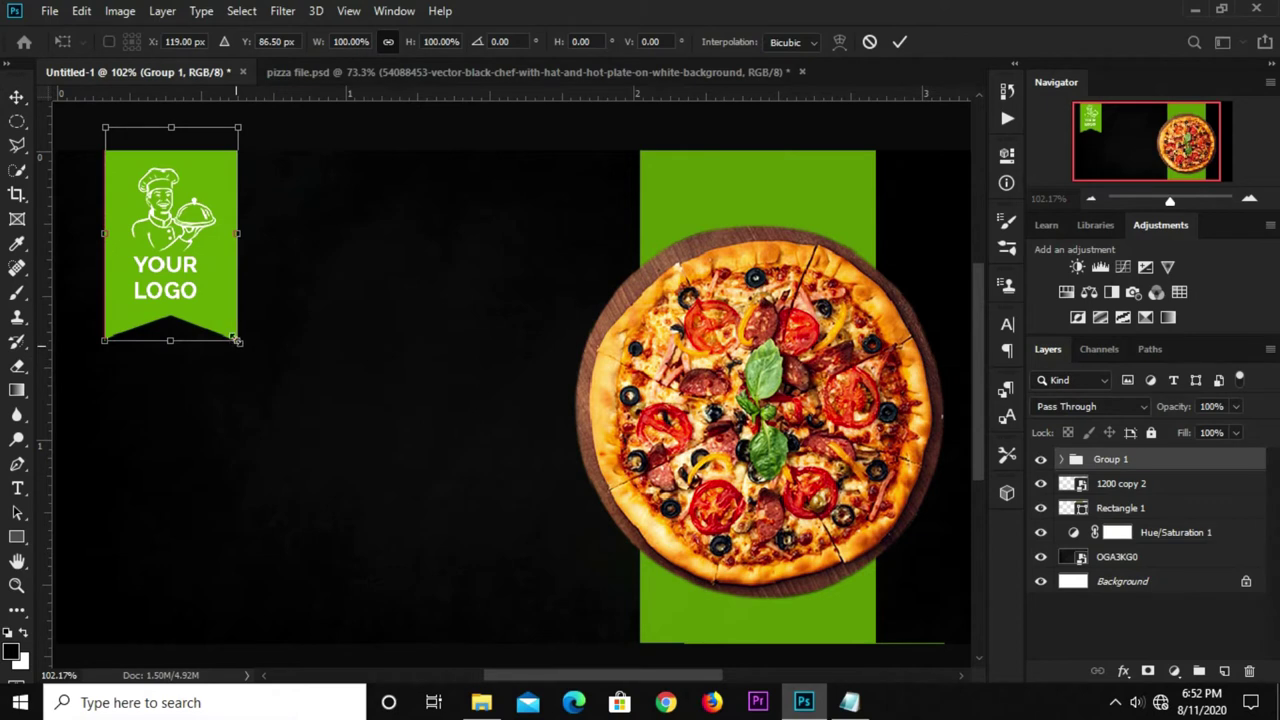
pyautogui.moveTo(237, 341); pyautogui.dragTo(205, 292)
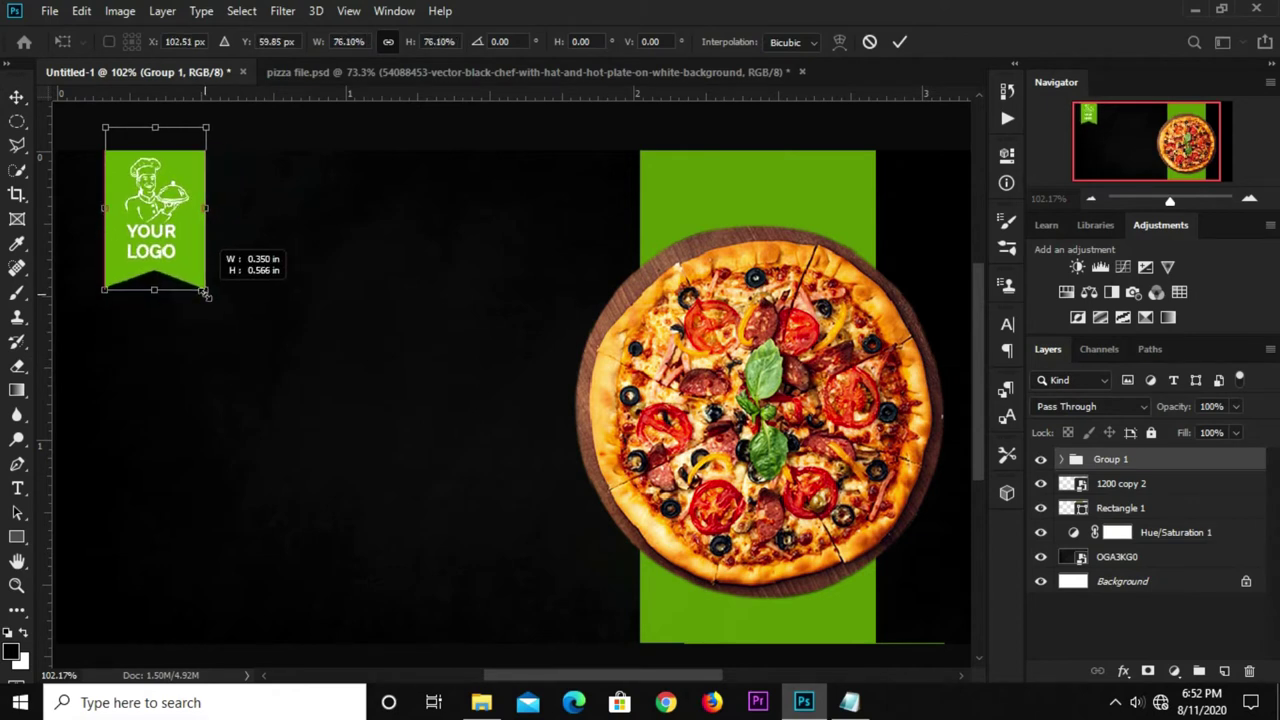
pyautogui.moveTo(205, 292); pyautogui.dragTo(191, 281)
pyautogui.press('Return')
pyautogui.click(383, 249)
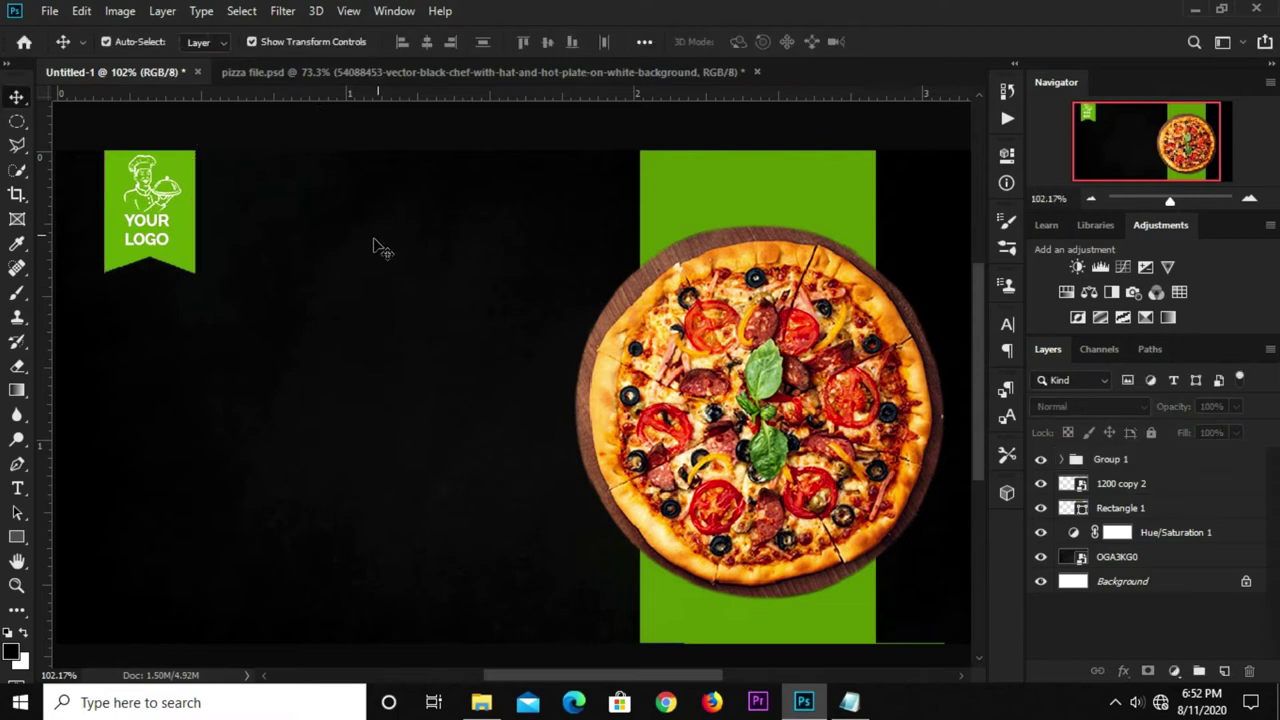
pyautogui.hotkey('ctrl', '0')
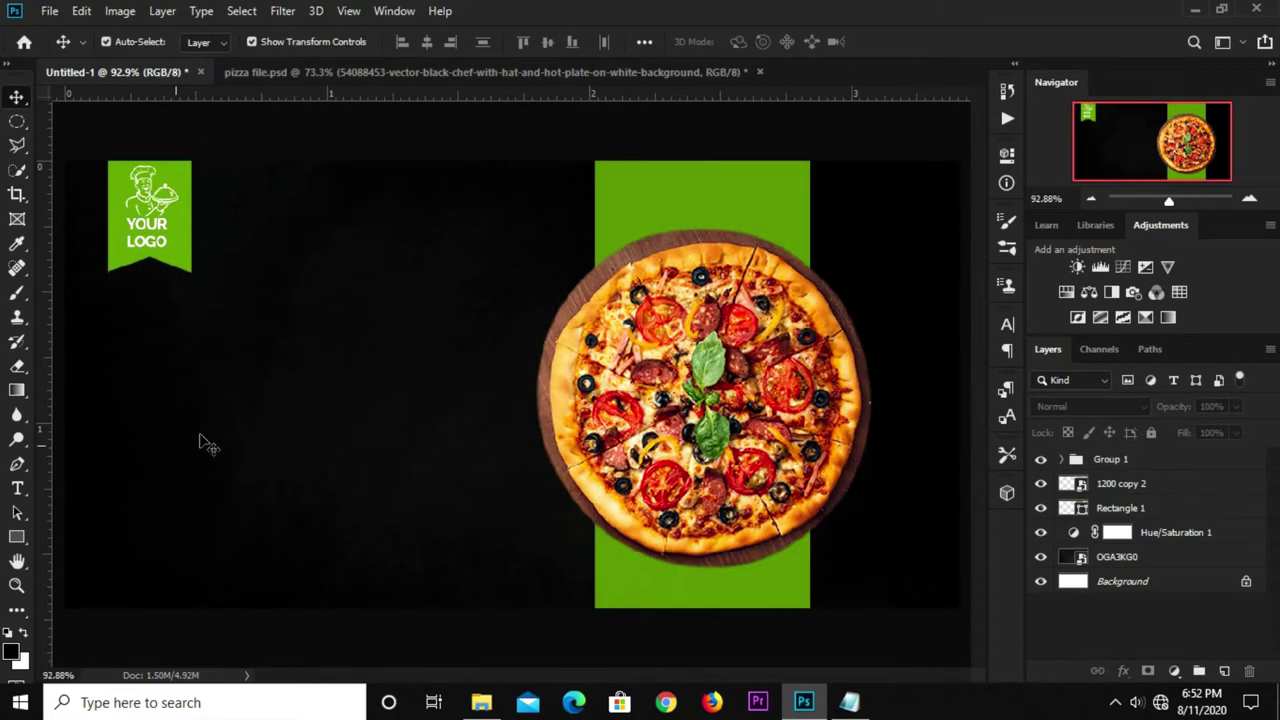
# Paste the word 'Pizza' from the notes as a new text layer left of the pizza.
pyautogui.click(18, 489)
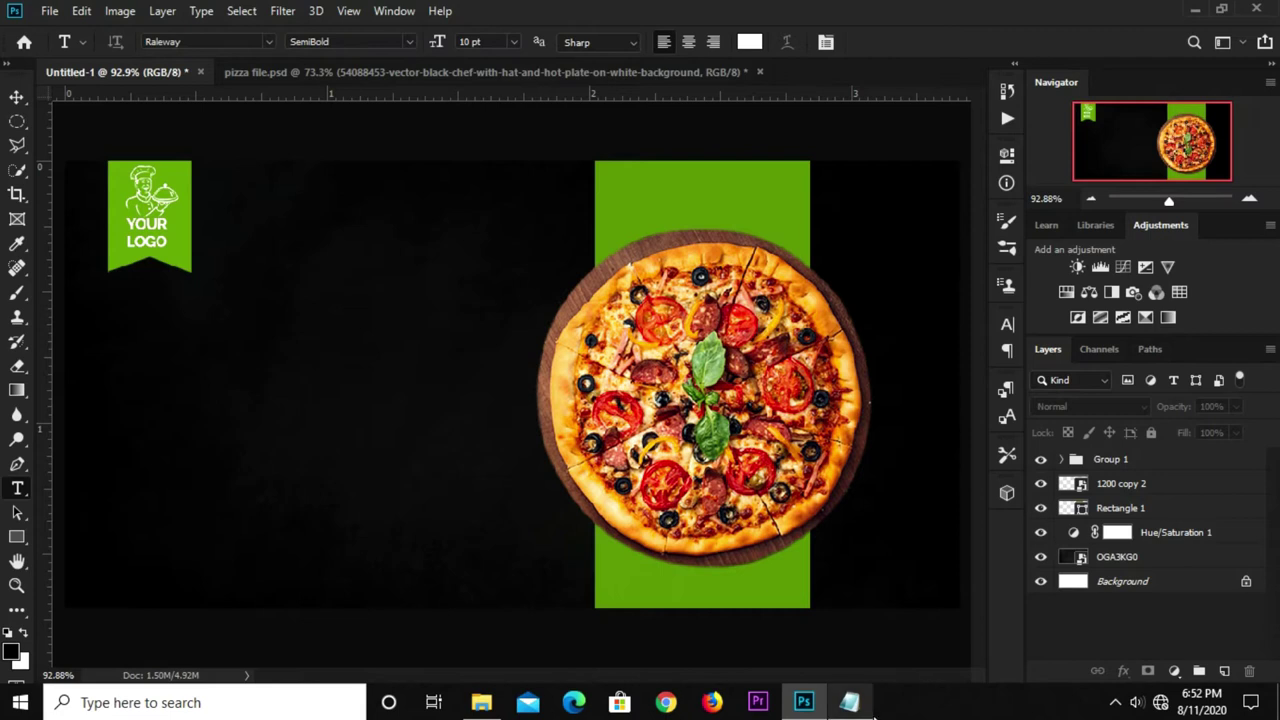
pyautogui.click(849, 702)
pyautogui.moveTo(473, 235); pyautogui.dragTo(396, 210)
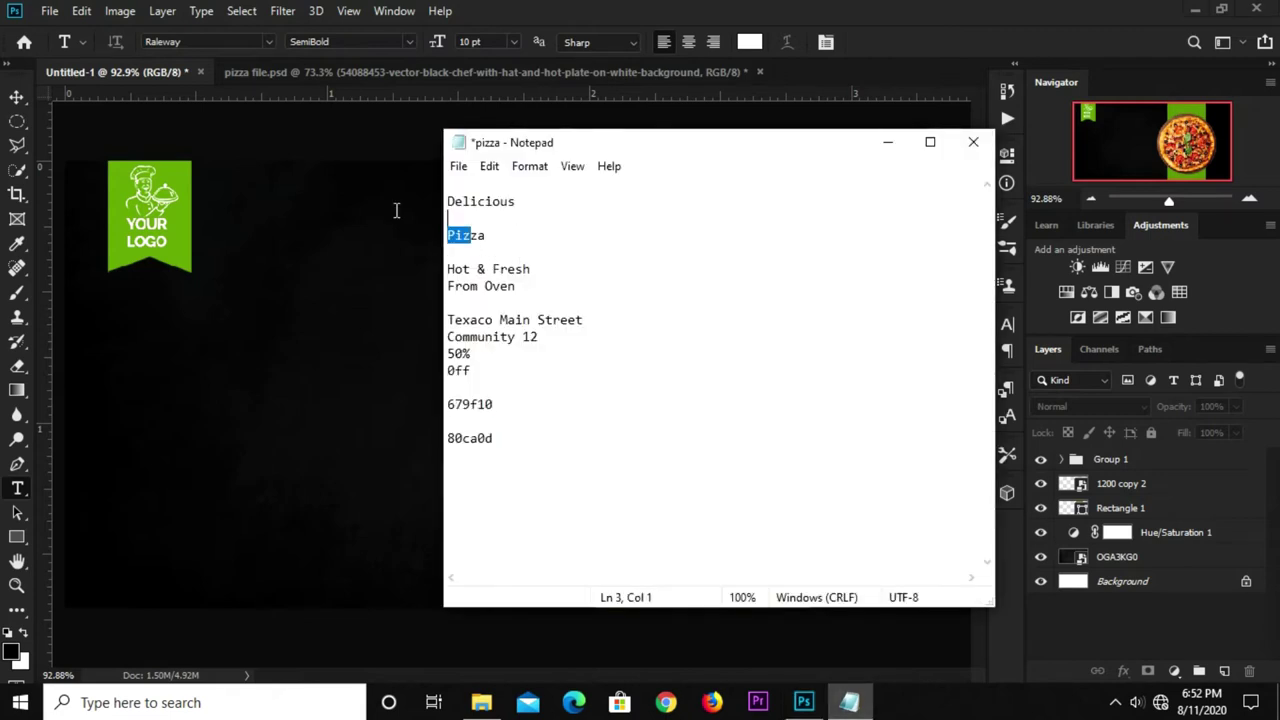
pyautogui.click(435, 233)
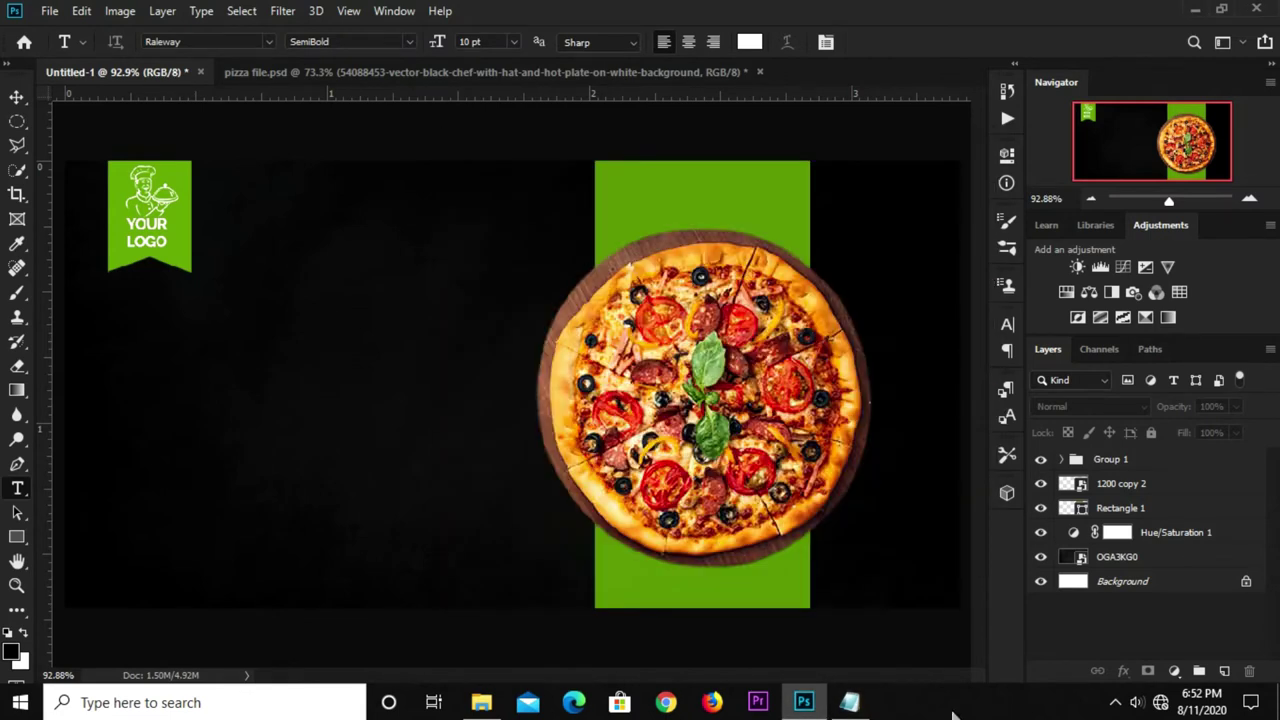
pyautogui.click(849, 702)
pyautogui.rightClick(463, 235)
pyautogui.click(503, 293)
pyautogui.click(197, 316)
pyautogui.click(265, 298)
pyautogui.hotkey('ctrl', 'v')
# Make the Pizza text Raleway Black at 30 pt.
pyautogui.click(514, 41)
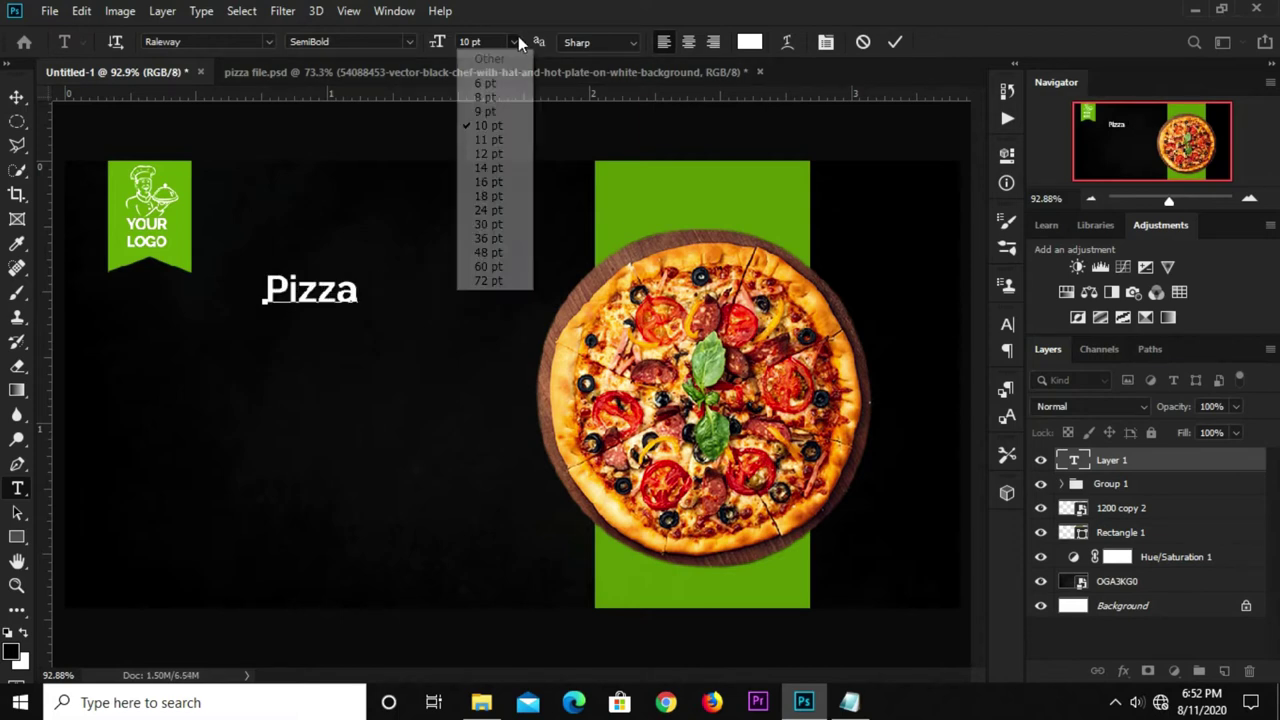
pyautogui.click(486, 211)
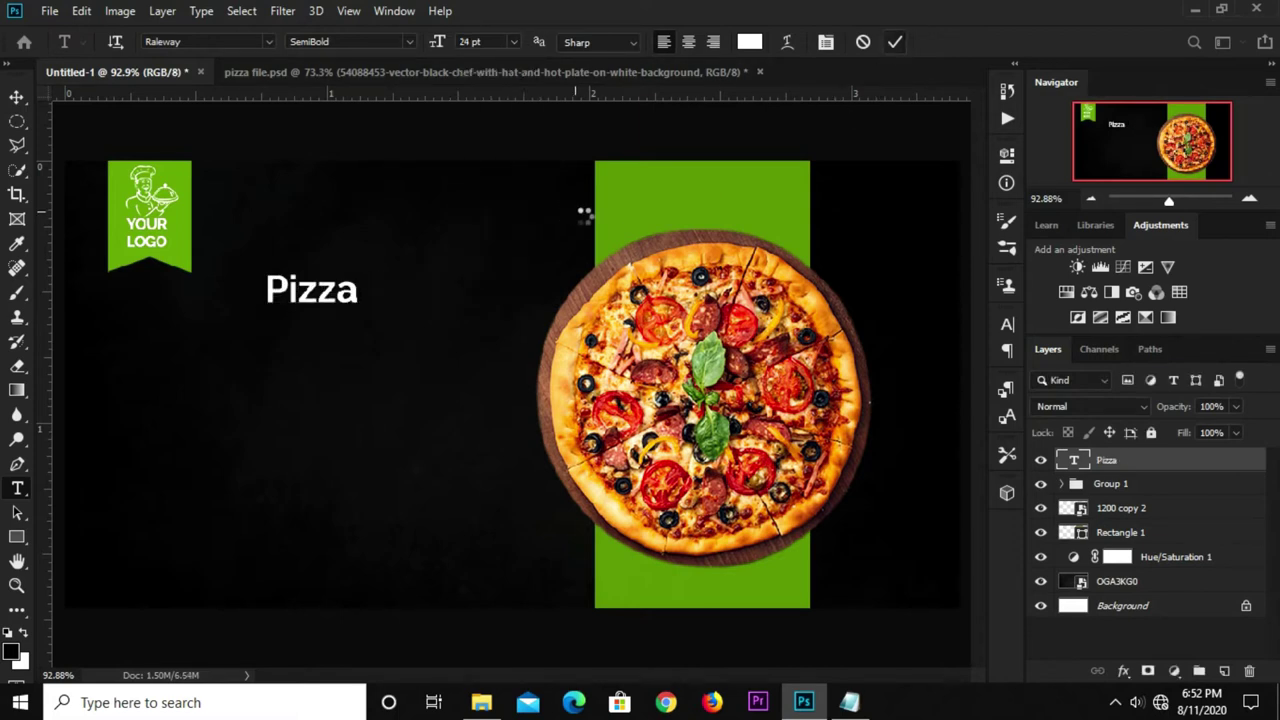
pyautogui.hotkey('ctrl', 'Return')
pyautogui.click(1007, 324)
pyautogui.click(974, 351)
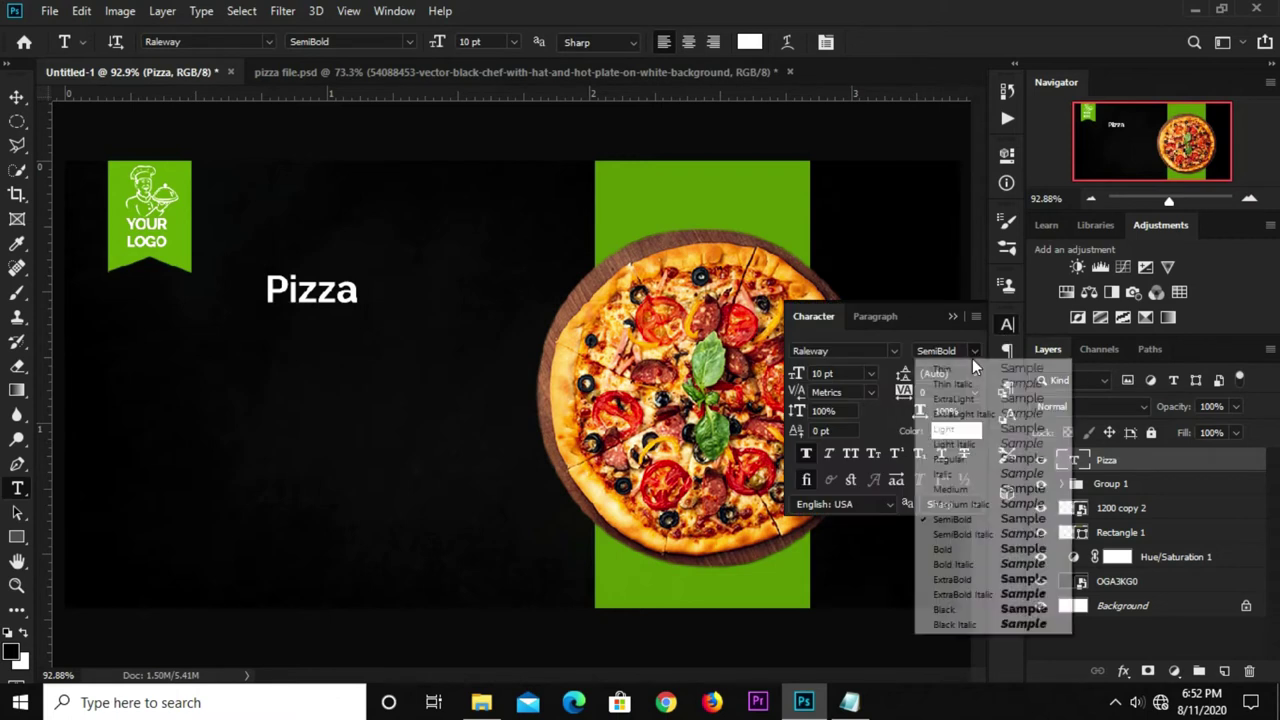
pyautogui.click(966, 606)
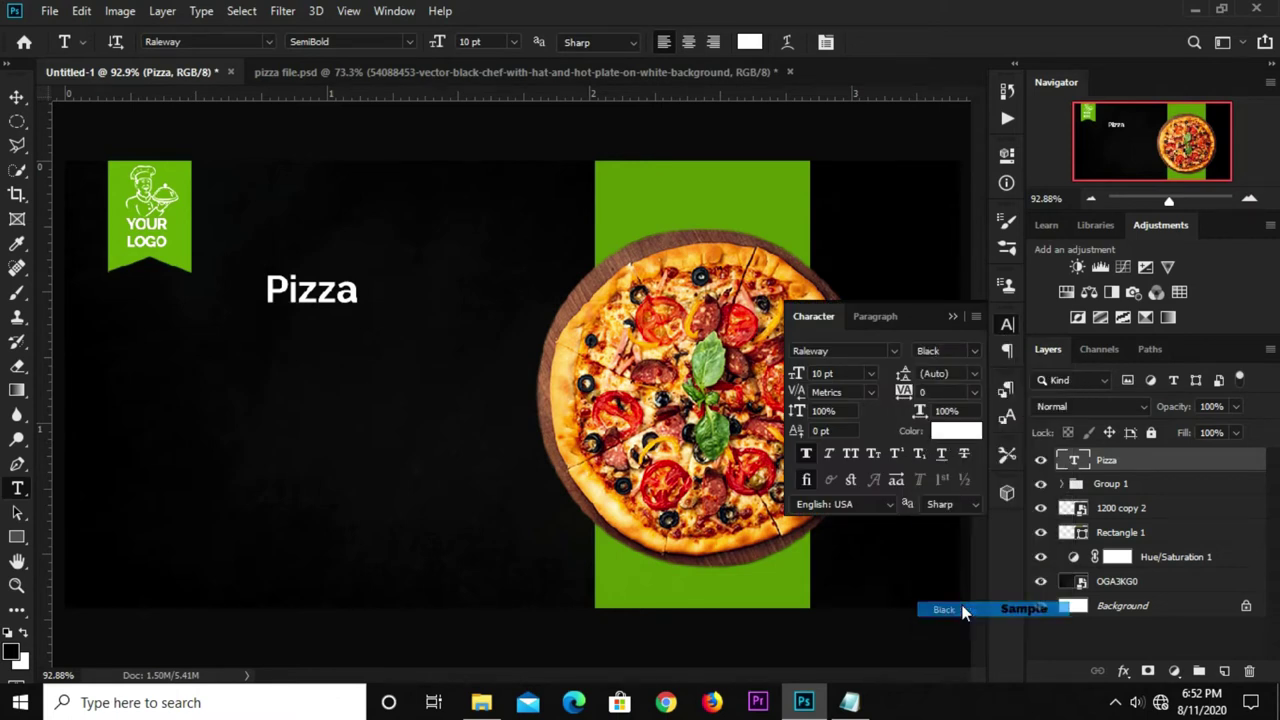
pyautogui.click(950, 318)
pyautogui.press('v')
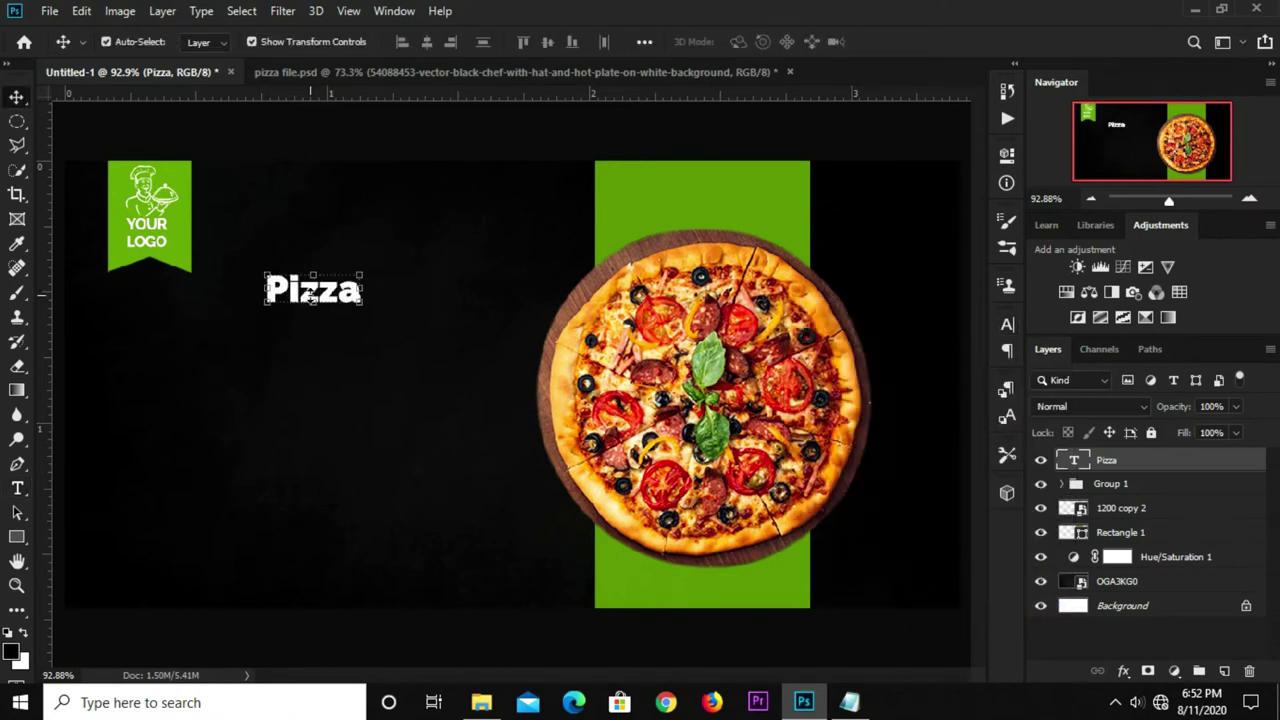
pyautogui.click(1007, 330)
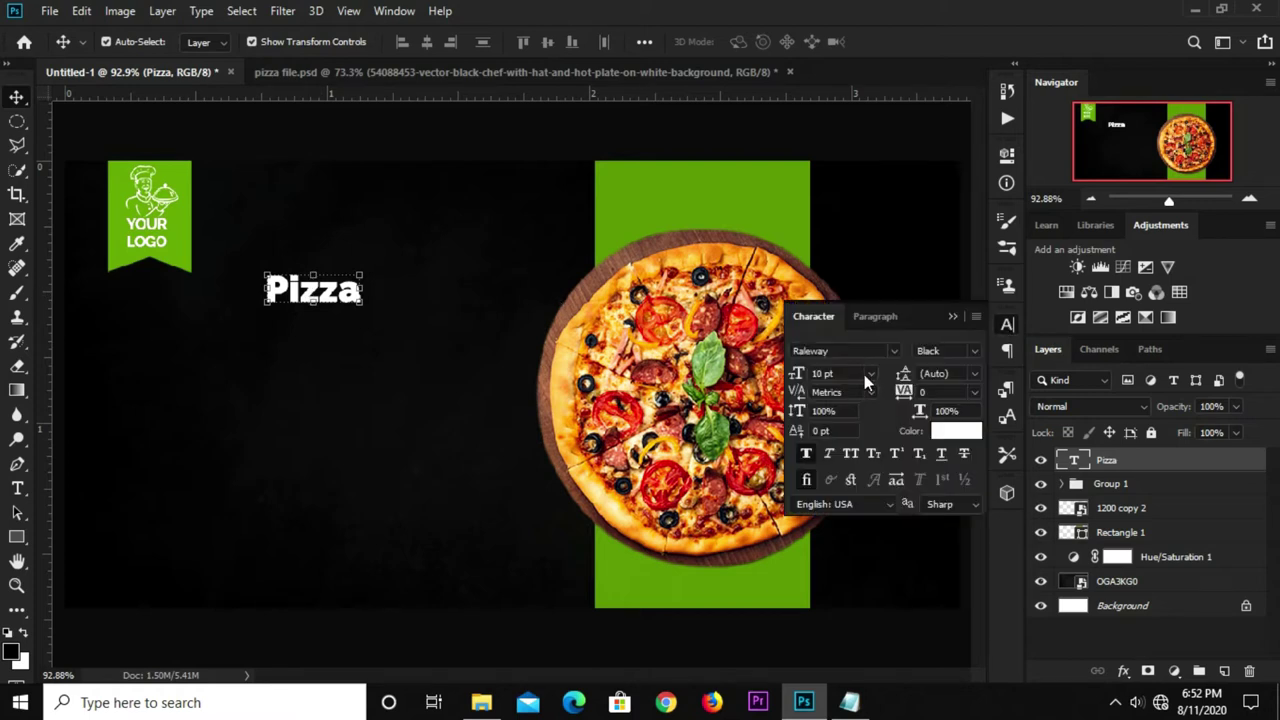
pyautogui.click(866, 373)
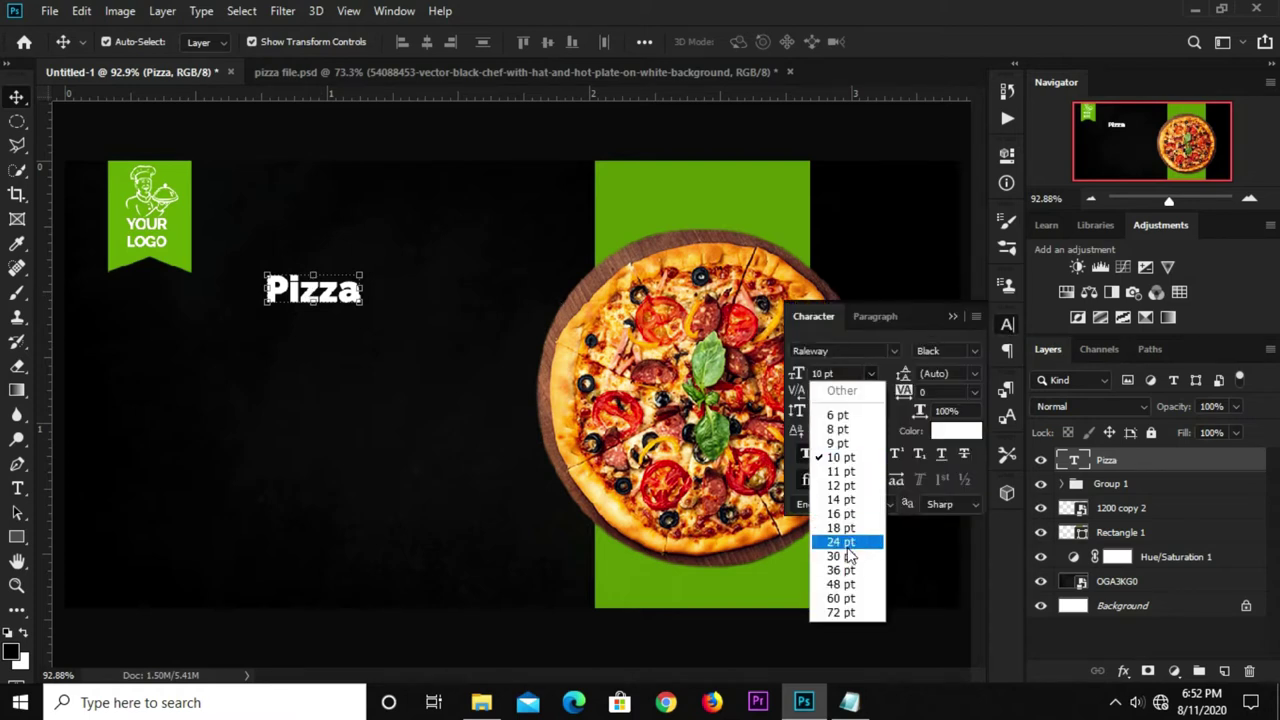
pyautogui.click(848, 556)
pyautogui.click(953, 316)
# Move the Pizza headline down-left and tilt it about 6 degrees.
pyautogui.moveTo(385, 278)
pyautogui.mouseDown()
pyautogui.moveTo(272, 340)
pyautogui.moveTo(292, 375)
pyautogui.mouseUp()
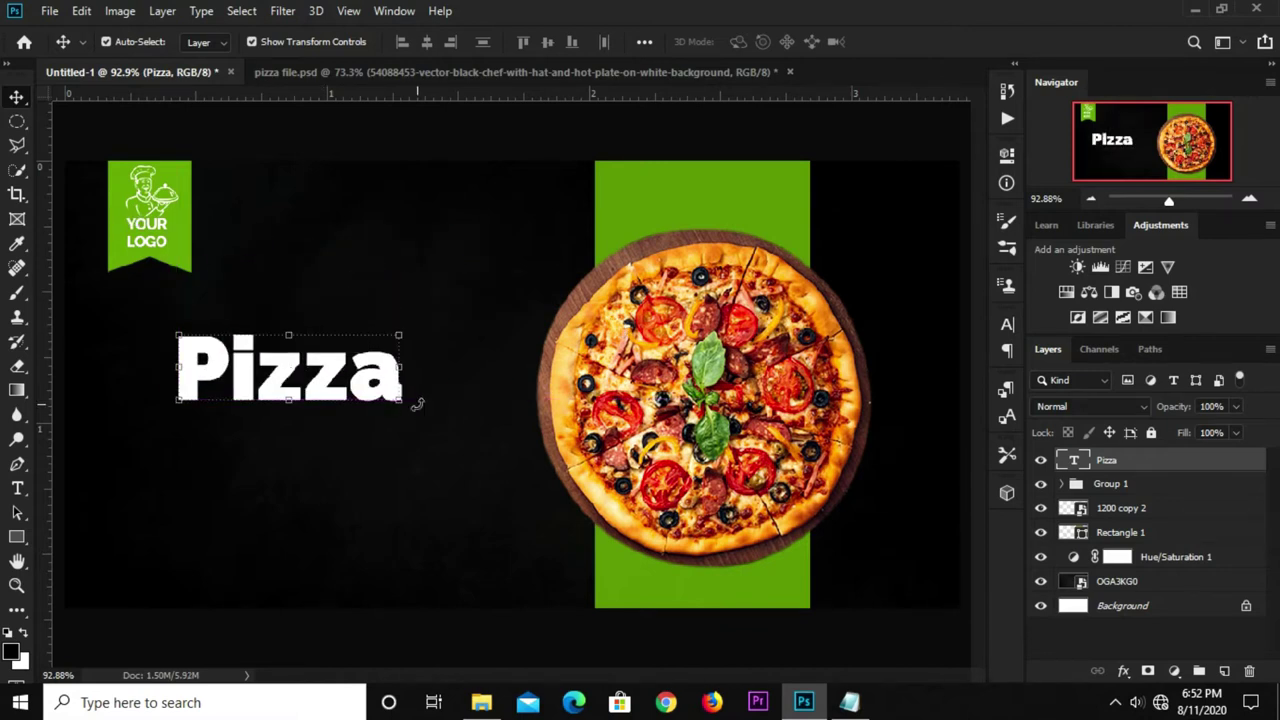
pyautogui.moveTo(417, 404); pyautogui.dragTo(443, 366)
pyautogui.moveTo(283, 393); pyautogui.dragTo(285, 385)
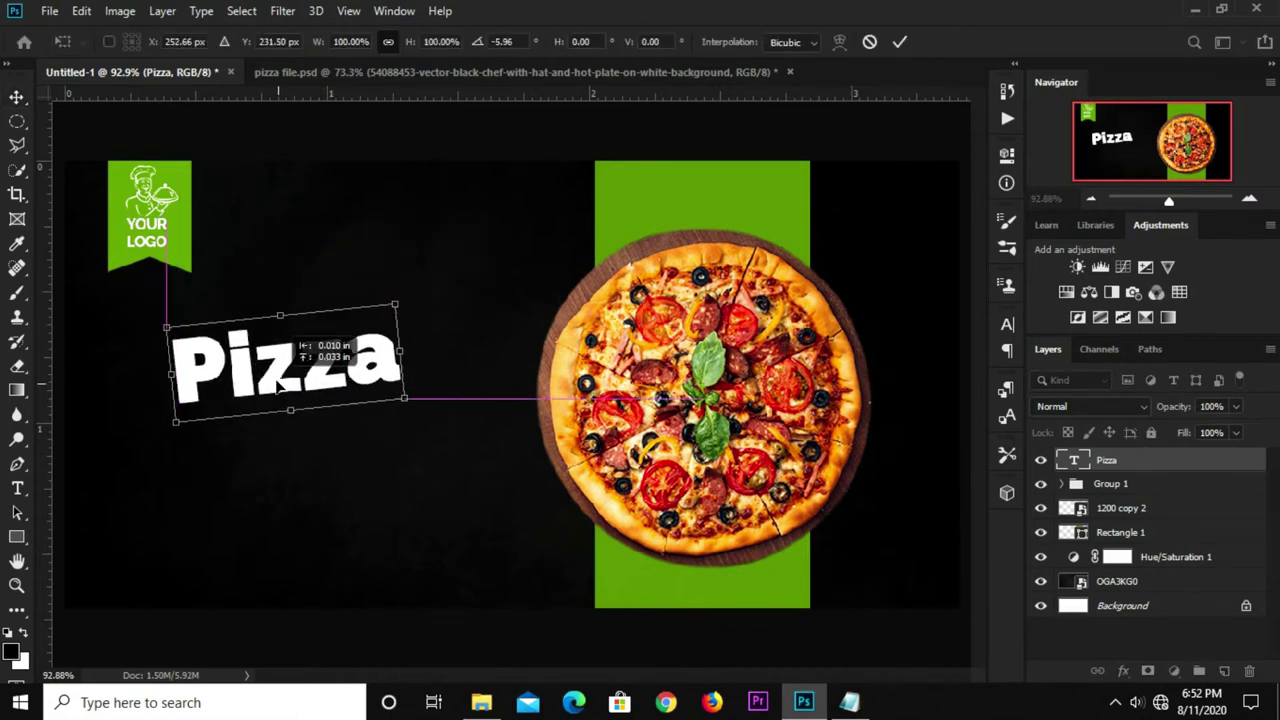
pyautogui.press('Return')
pyautogui.click(300, 294)
# Add 'Delicious' as 9 pt text below the Pizza headline.
pyautogui.click(18, 488)
pyautogui.click(307, 445)
pyautogui.click(513, 42)
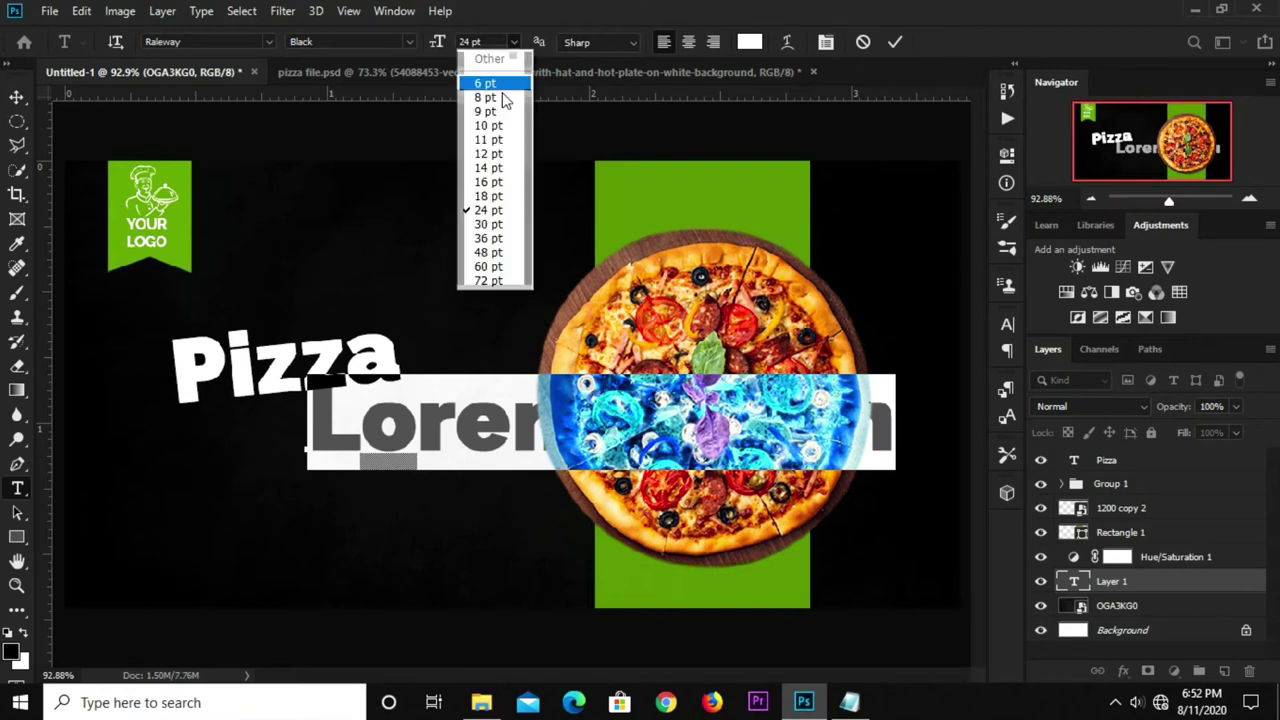
pyautogui.click(495, 112)
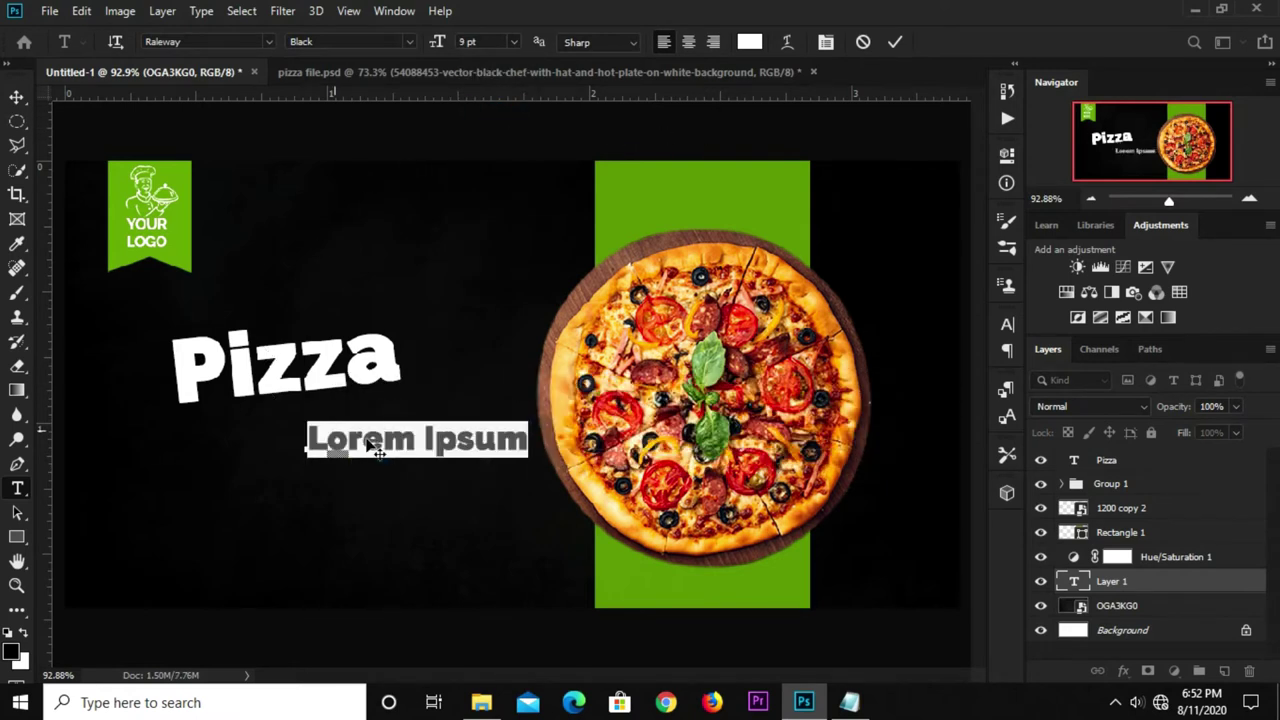
pyautogui.write('De')
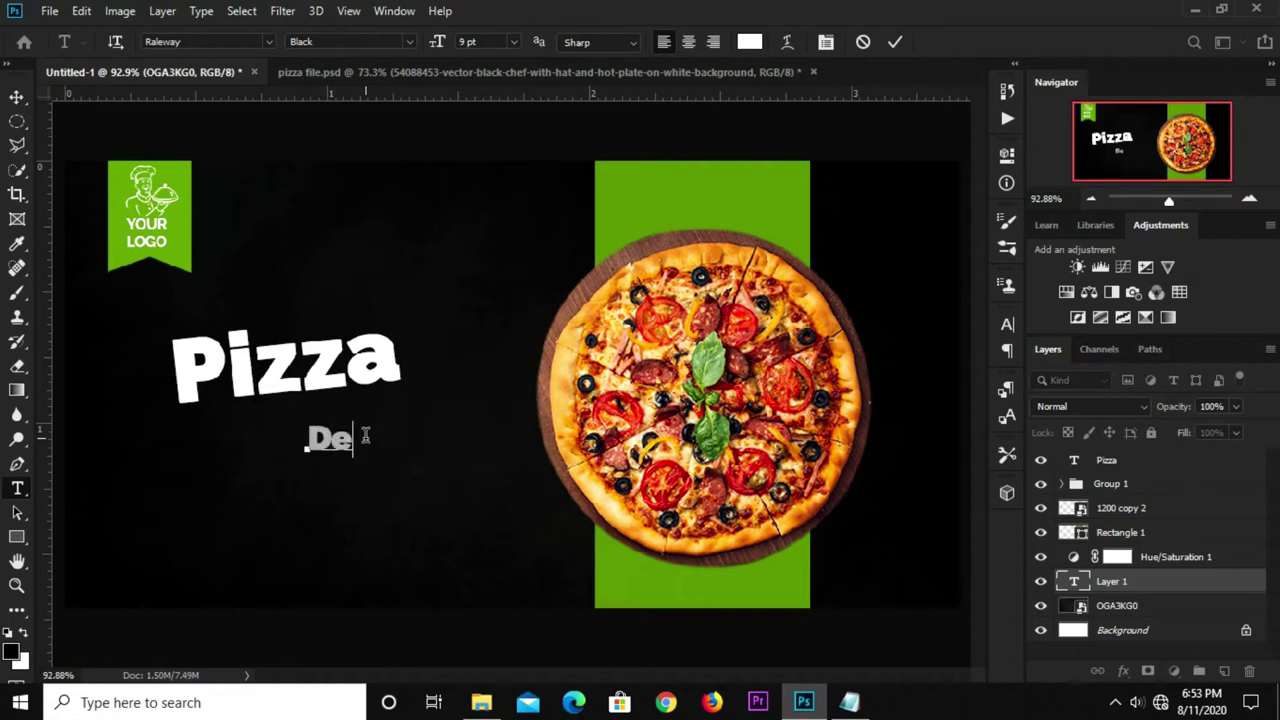
pyautogui.write('licious')
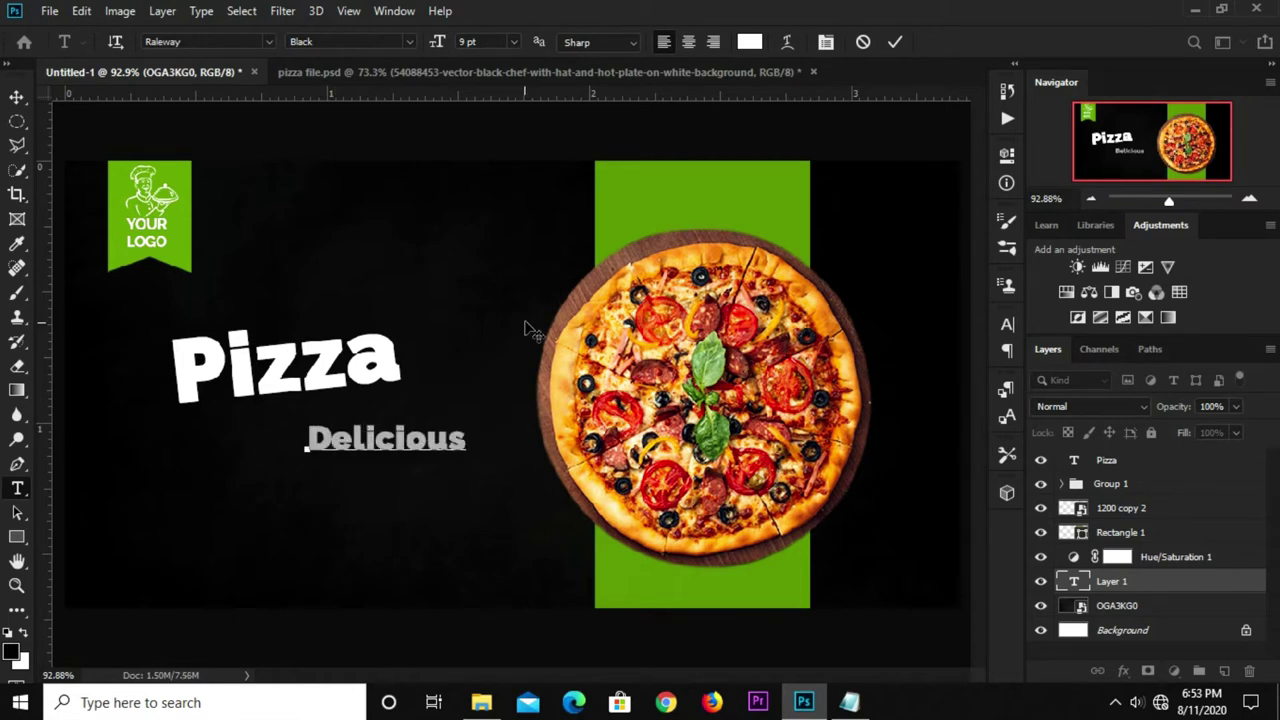
pyautogui.click(894, 42)
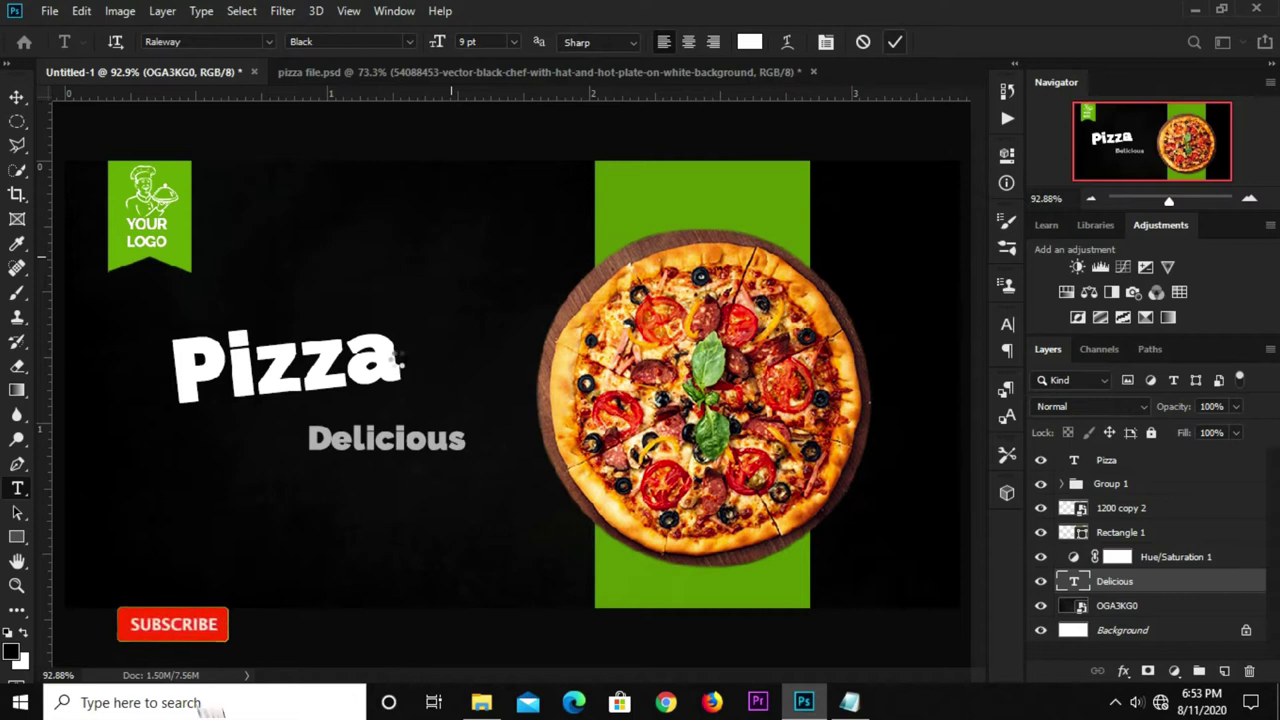
# Move the Delicious layer to the top of the stack and colour it white.
pyautogui.press('v')
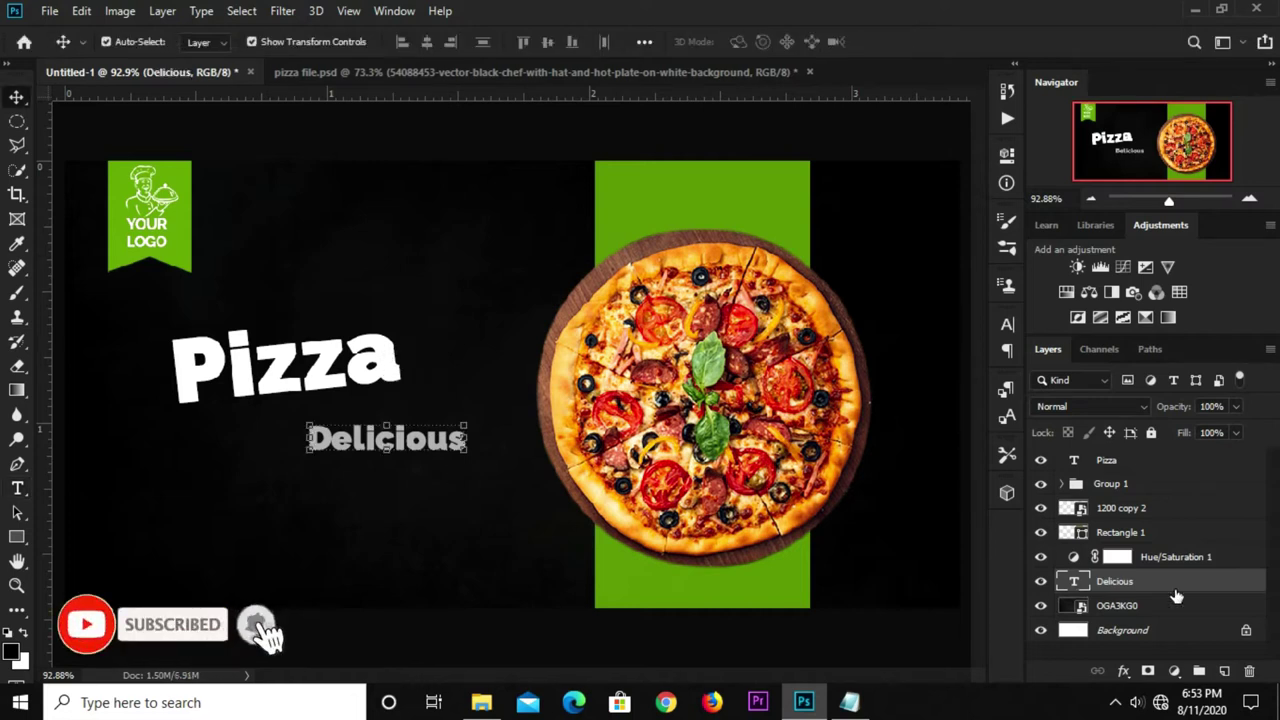
pyautogui.moveTo(1152, 532); pyautogui.dragTo(1142, 452)
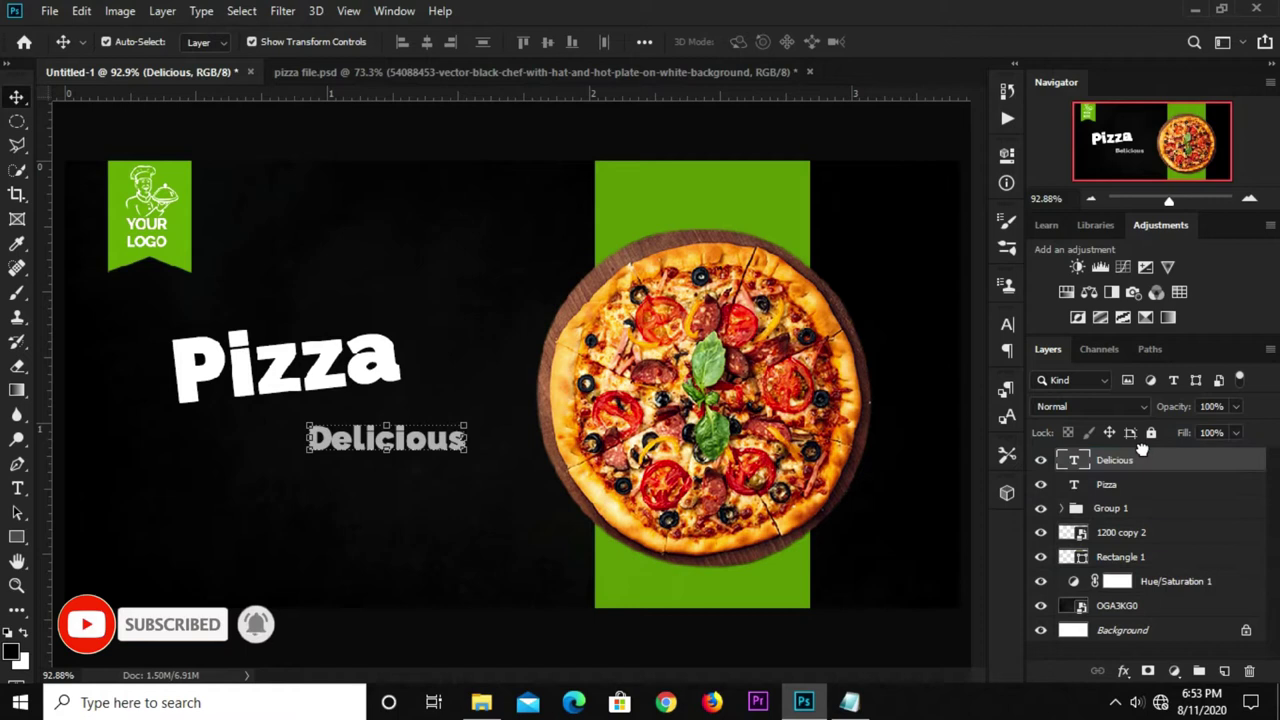
pyautogui.click(1007, 324)
pyautogui.click(941, 433)
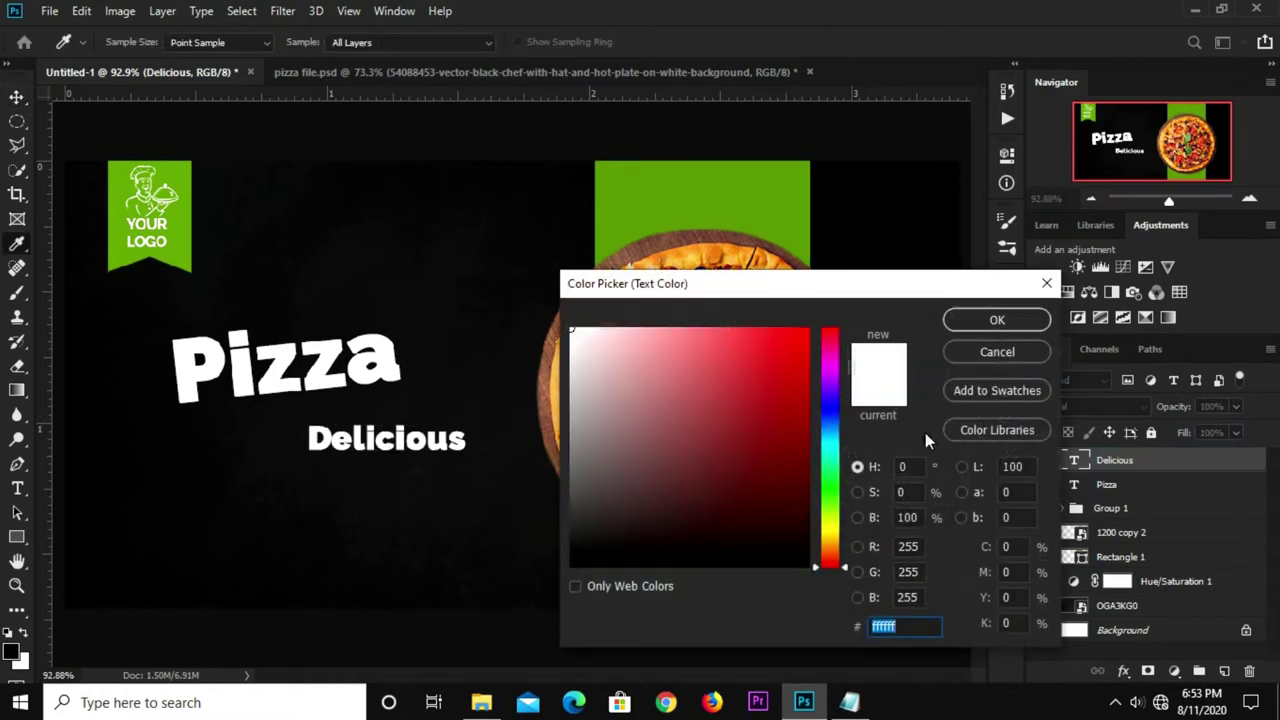
pyautogui.click(968, 318)
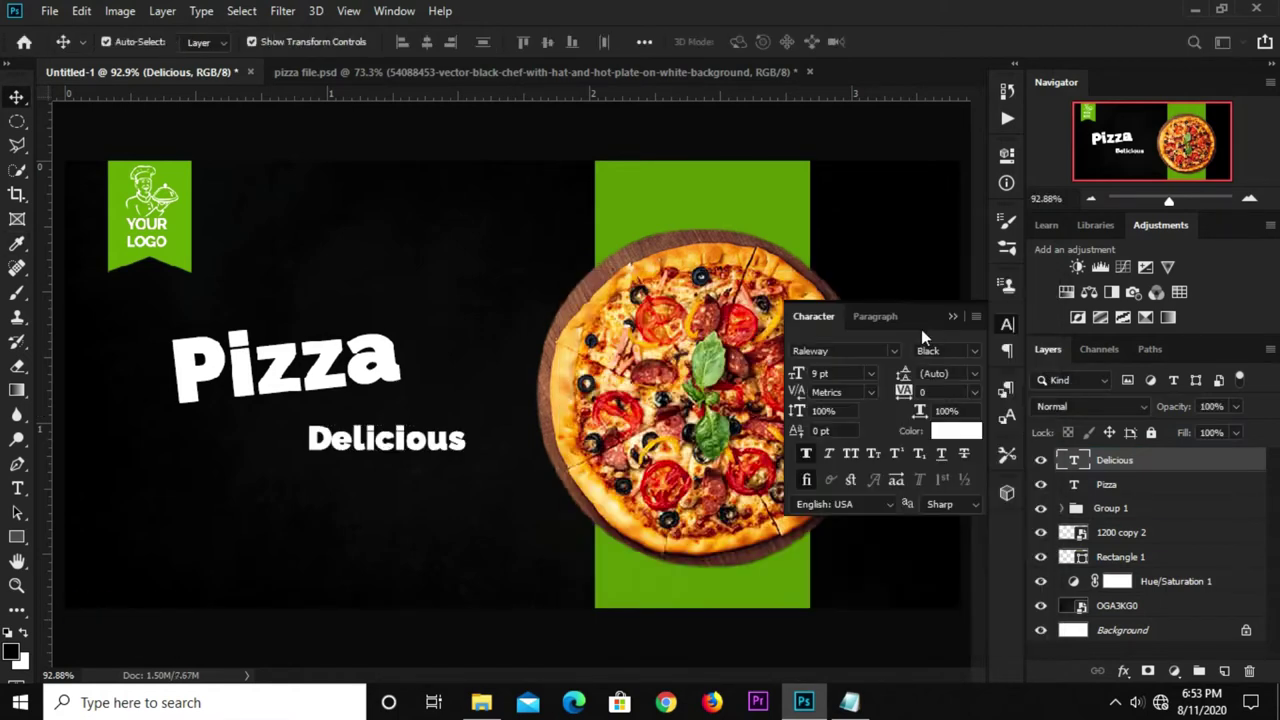
pyautogui.click(953, 317)
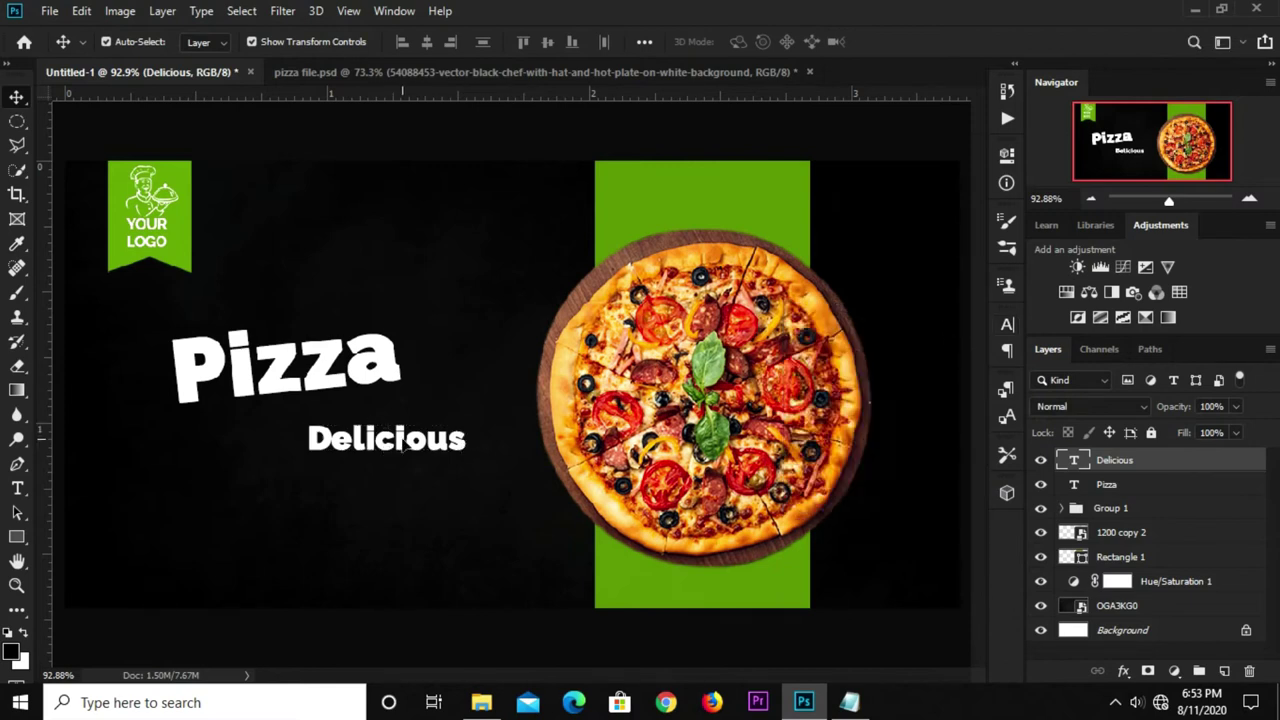
# Move Delicious above the Pizza headline and change it to SemiBold weight.
pyautogui.hotkey('ctrl', 't')
pyautogui.moveTo(387, 424); pyautogui.dragTo(351, 325)
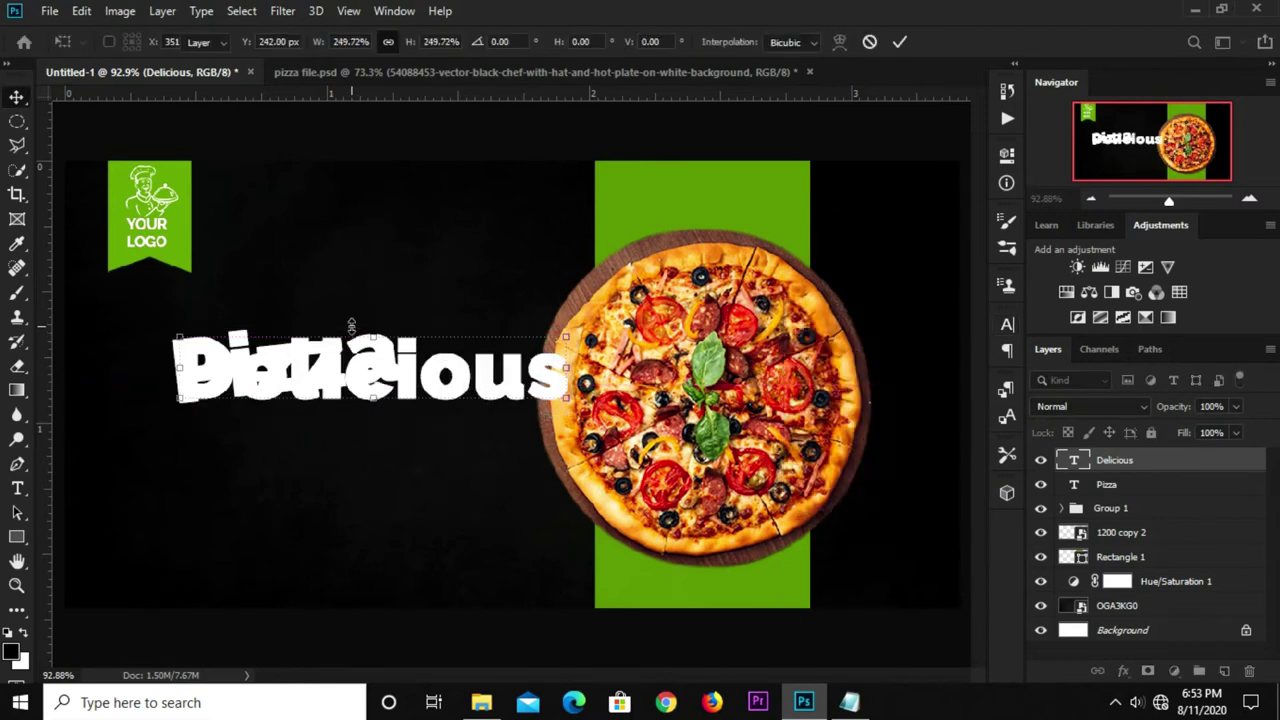
pyautogui.press('Escape')
pyautogui.moveTo(410, 400); pyautogui.dragTo(363, 305)
pyautogui.click(1007, 322)
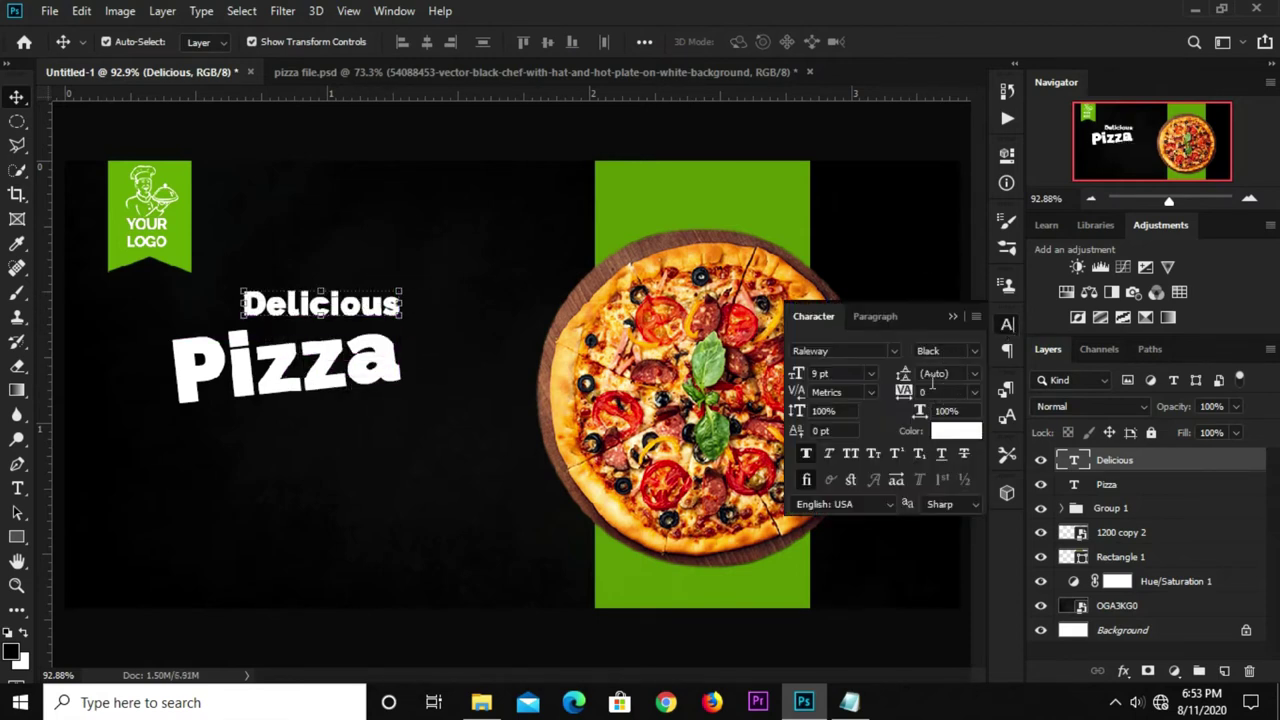
pyautogui.click(965, 349)
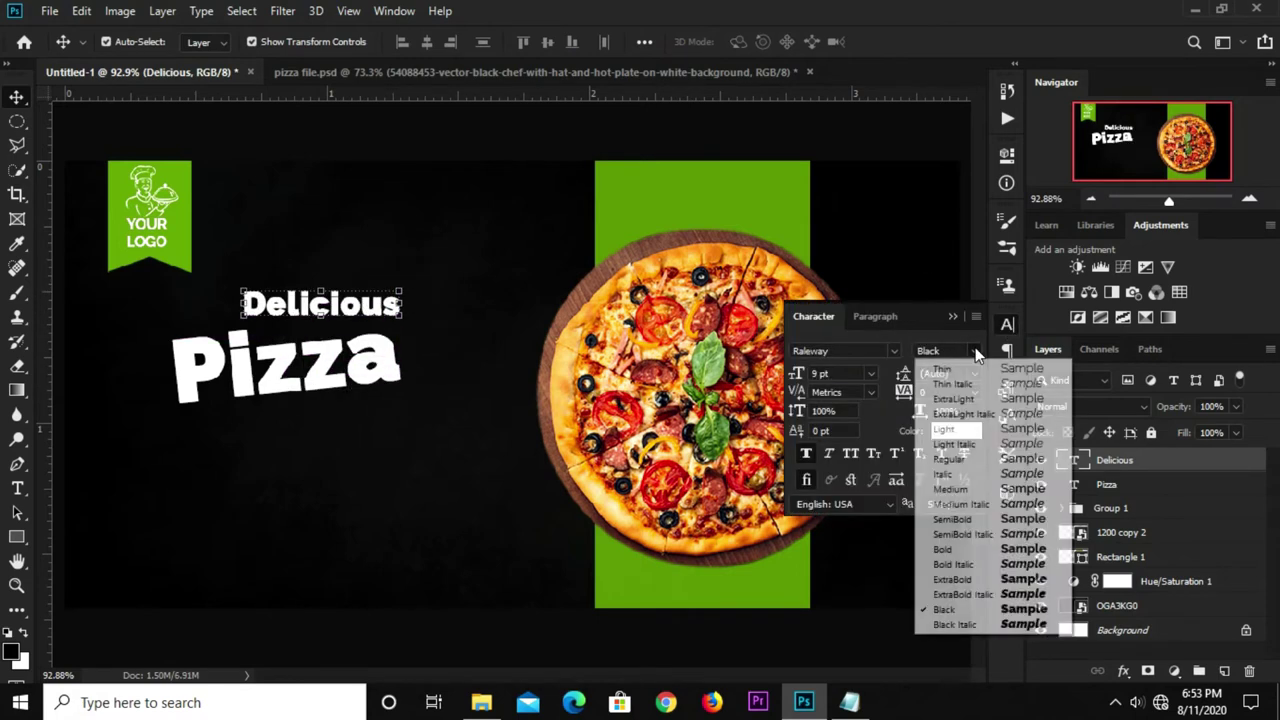
pyautogui.click(967, 520)
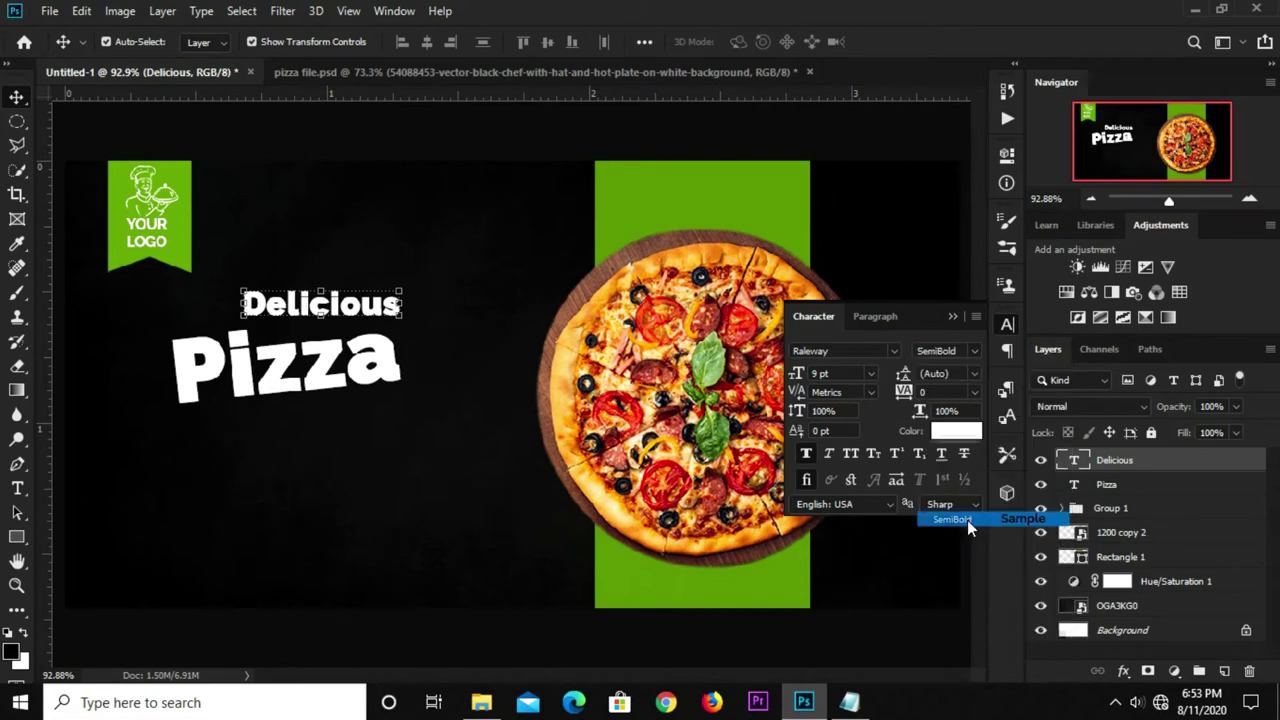
pyautogui.click(952, 317)
# Tilt Delicious to match Pizza's angle, shrink it slightly, and nudge it into place.
pyautogui.scroll(3, 276, 275)
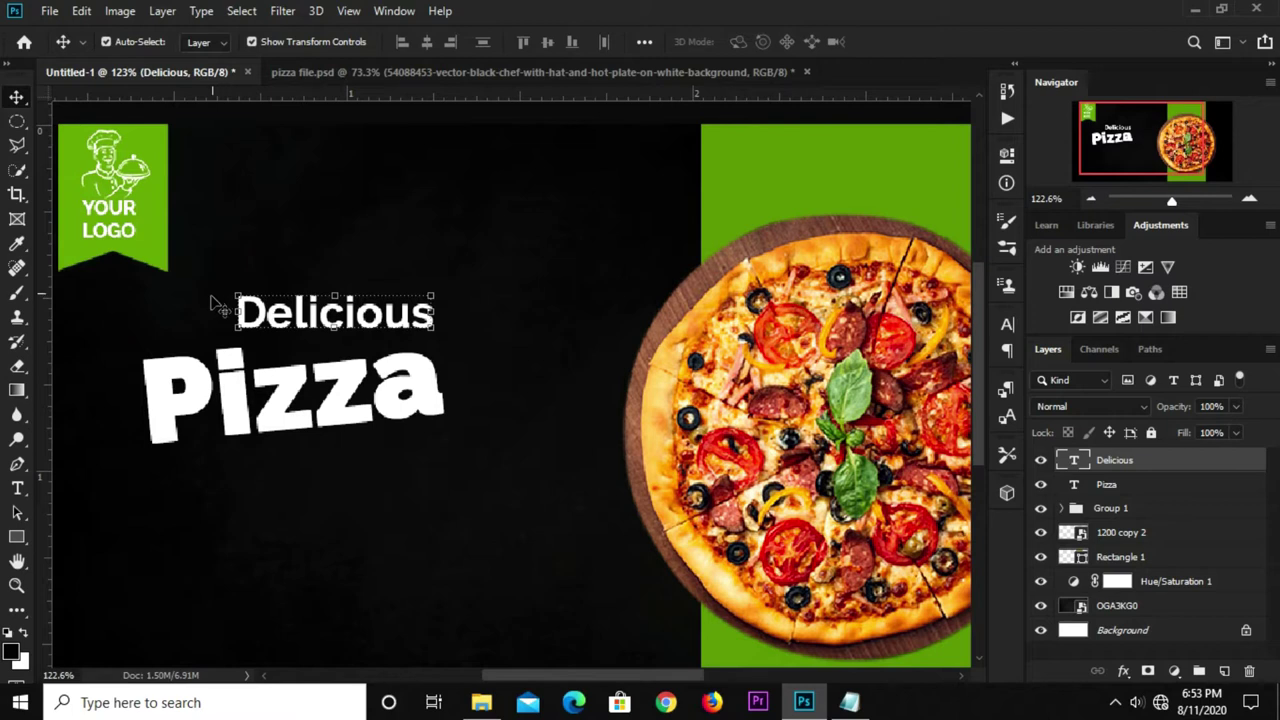
pyautogui.moveTo(221, 300); pyautogui.dragTo(220, 316)
pyautogui.moveTo(312, 332); pyautogui.dragTo(315, 335)
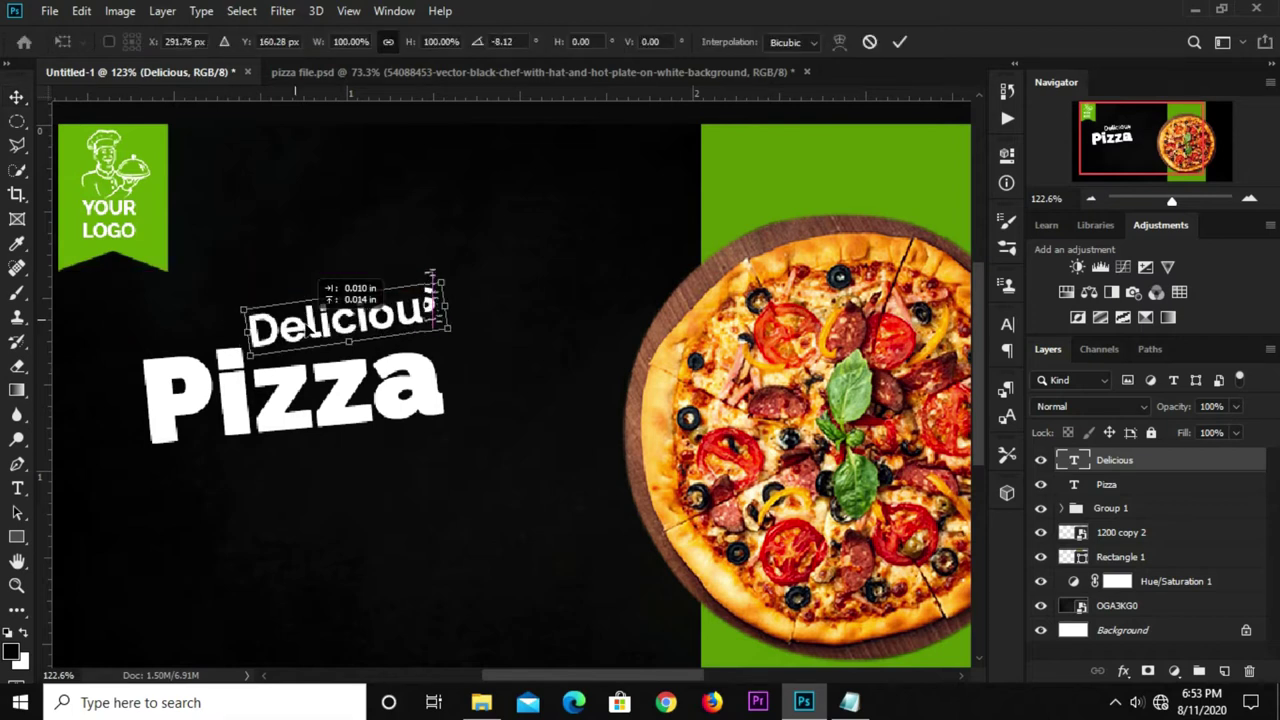
pyautogui.moveTo(442, 286)
pyautogui.mouseDown()
pyautogui.moveTo(451, 314)
pyautogui.moveTo(361, 298)
pyautogui.moveTo(399, 313)
pyautogui.mouseUp()
pyautogui.press('Down')
pyautogui.press('Down')
pyautogui.press('Down')
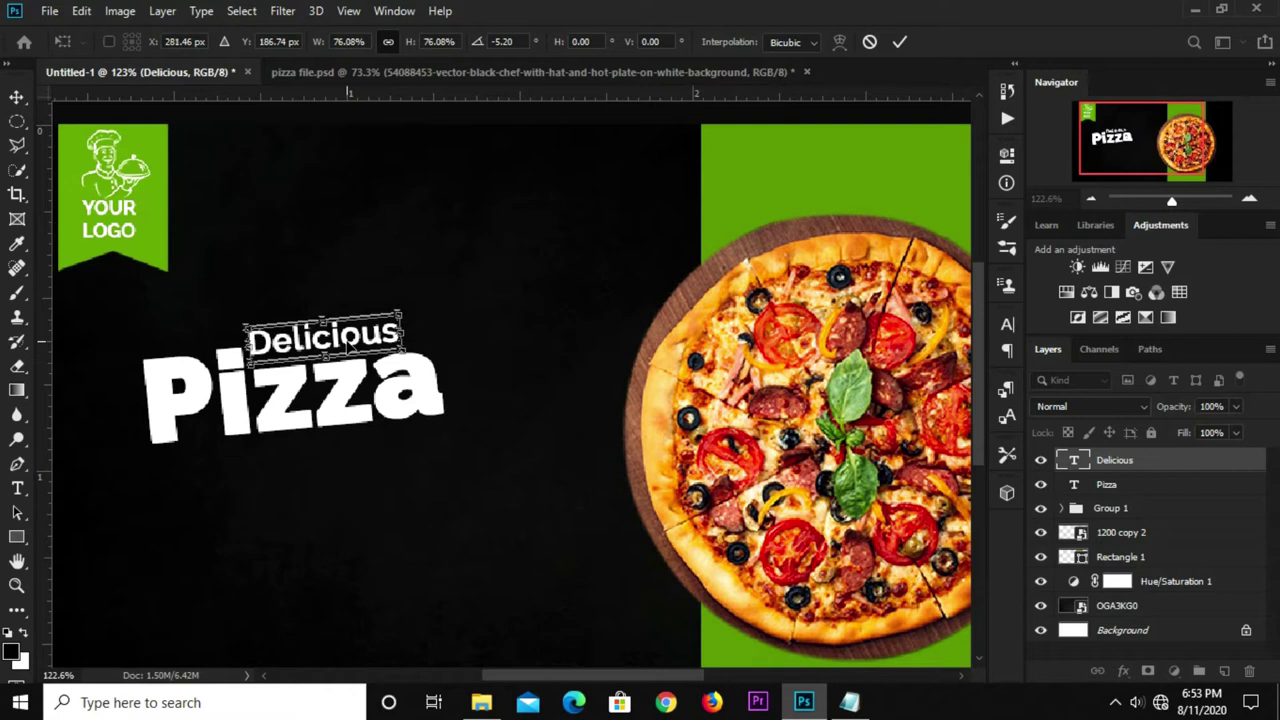
pyautogui.click(380, 243)
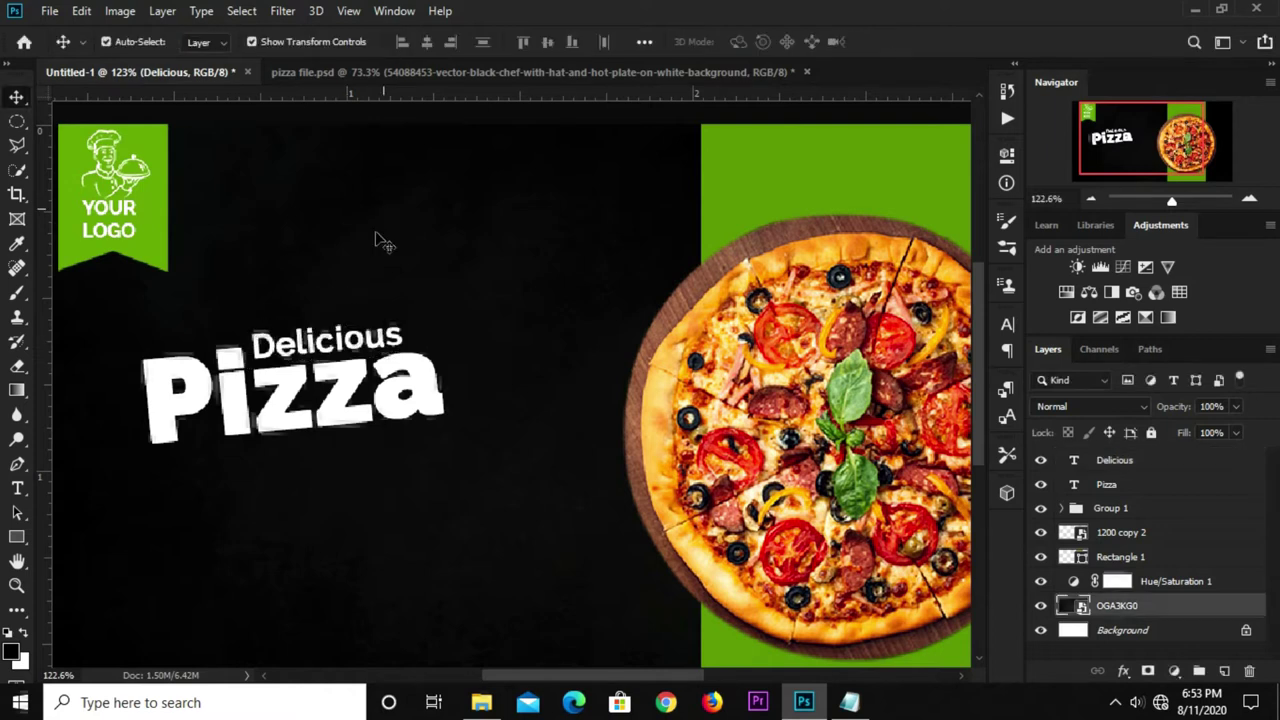
pyautogui.click(330, 348)
pyautogui.press('Down')
pyautogui.press('Down')
pyautogui.press('Down')
pyautogui.press('Down')
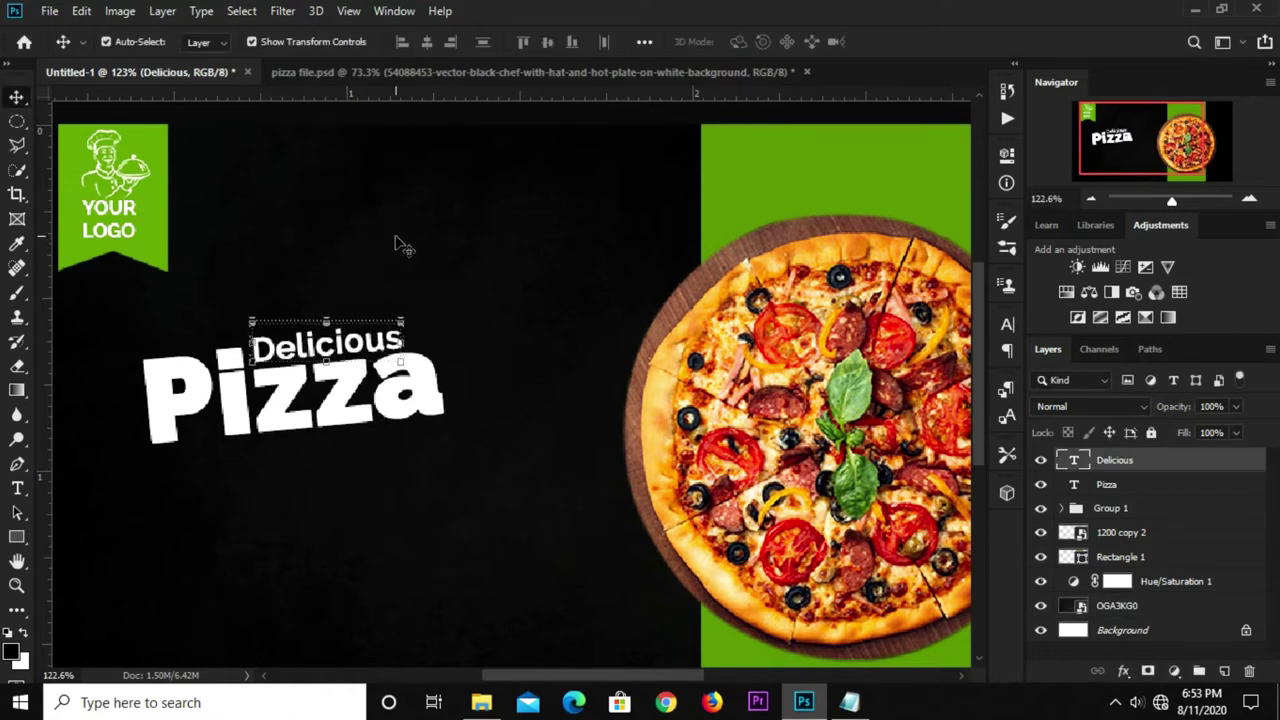
pyautogui.click(400, 245)
pyautogui.scroll(-2, 397, 243)
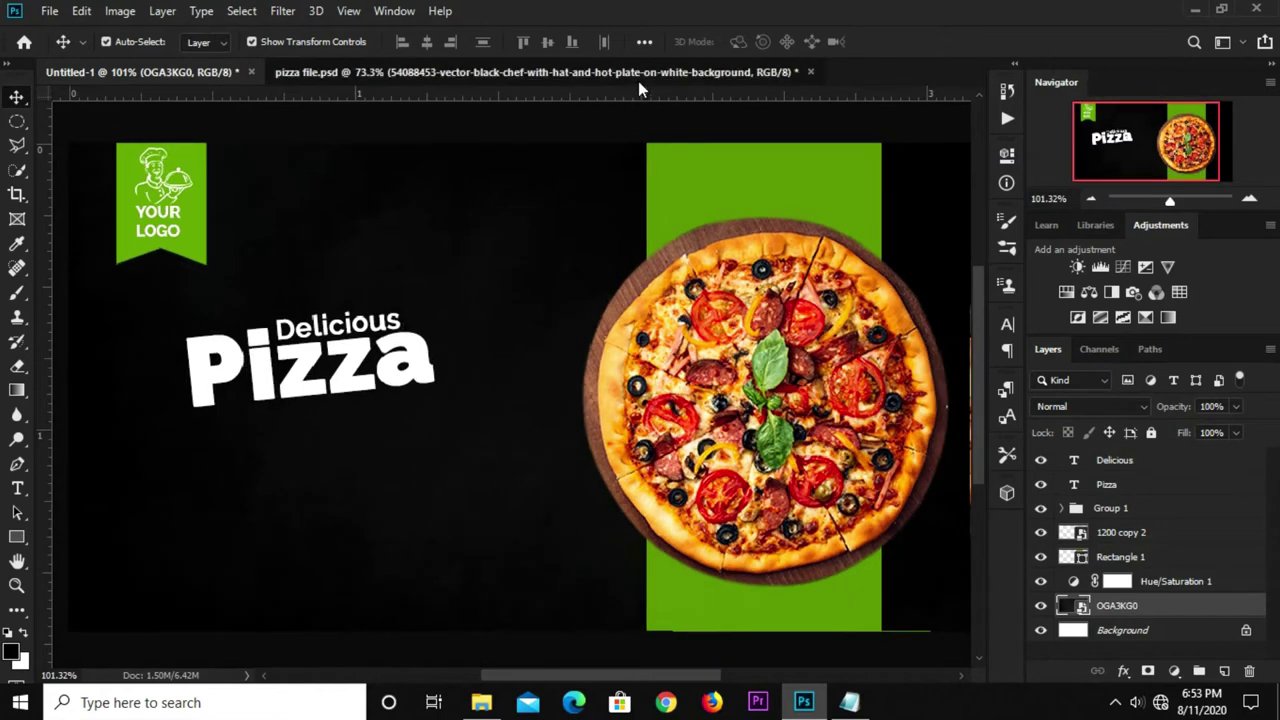
# Copy the Layer 9 colour splash from pizza file.psd into the banner beside Pizza.
pyautogui.click(638, 81)
pyautogui.keyDown('ctrl'); pyautogui.click(392, 358); pyautogui.keyUp('ctrl')
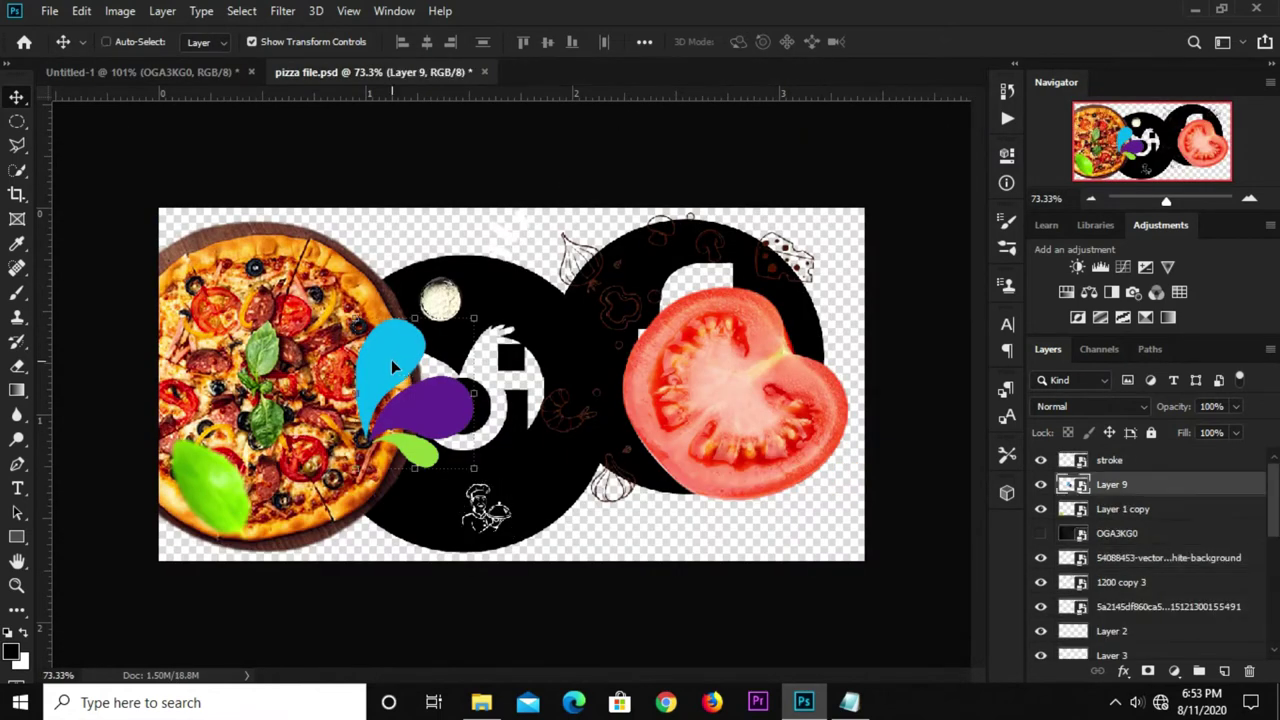
pyautogui.click(140, 72)
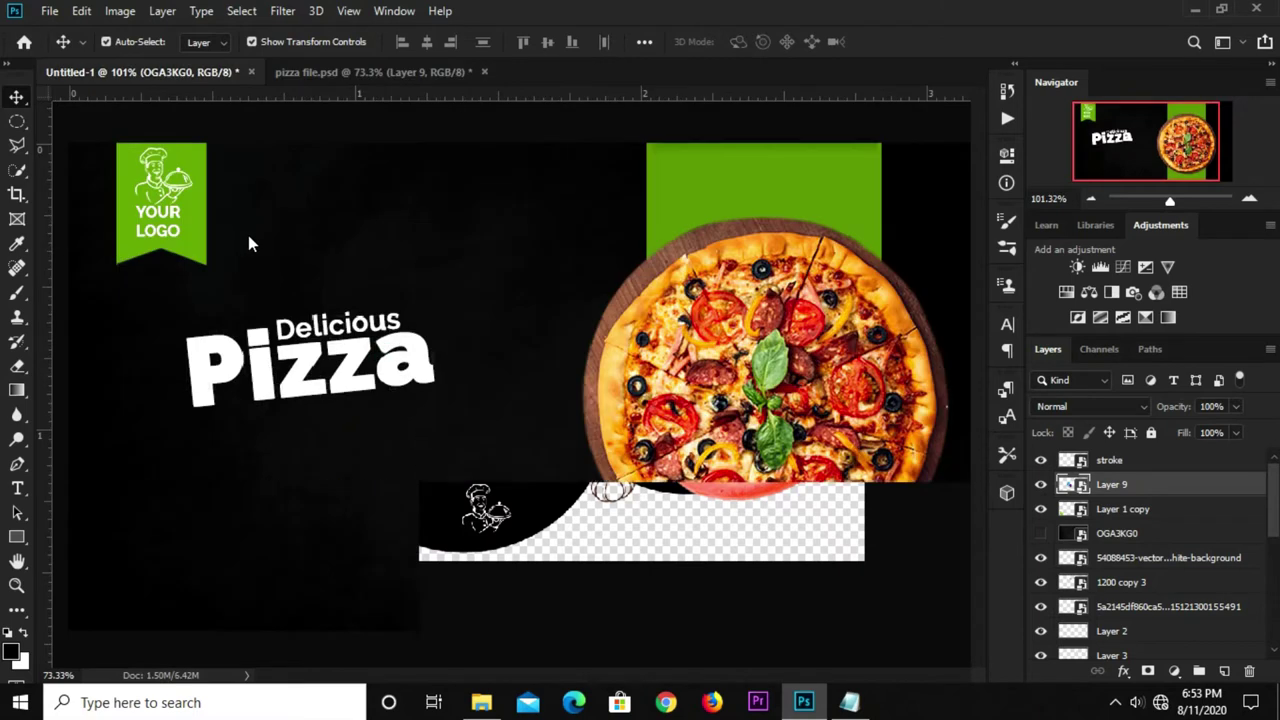
pyautogui.moveTo(248, 235); pyautogui.dragTo(306, 266)
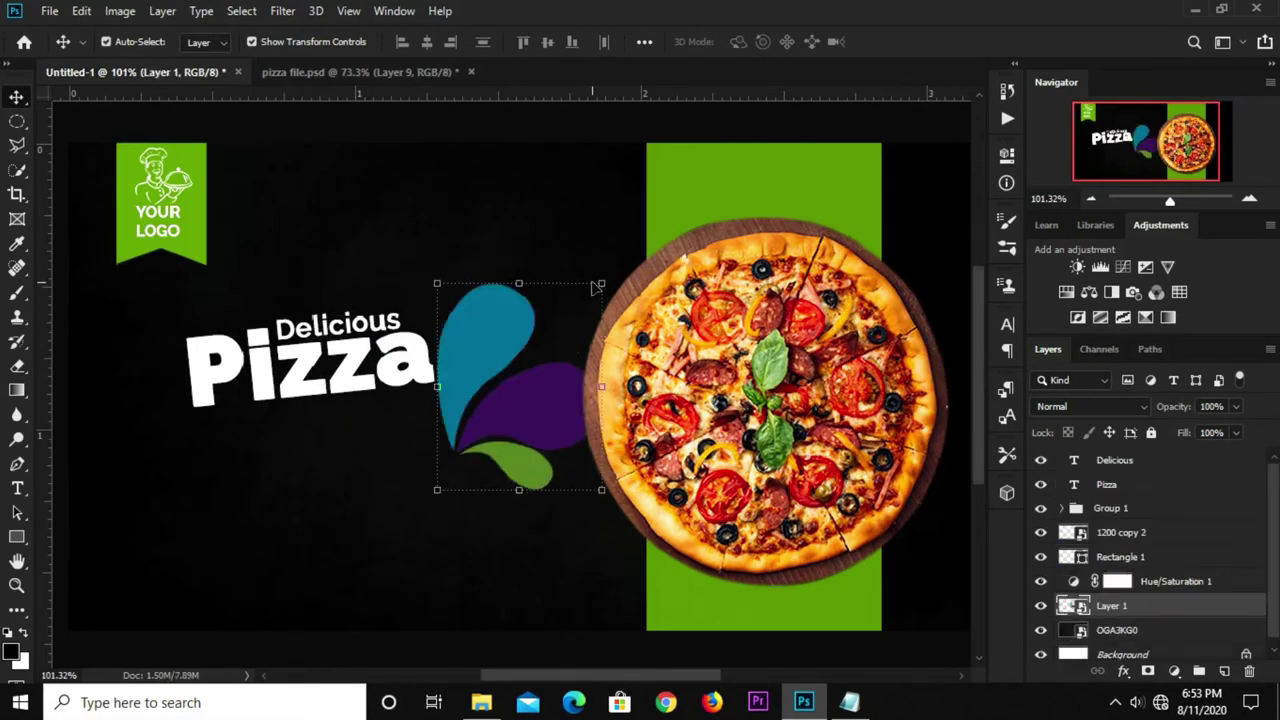
# Rotate the splash and shrink it small at the top-right end of Pizza.
pyautogui.moveTo(597, 288); pyautogui.dragTo(590, 282)
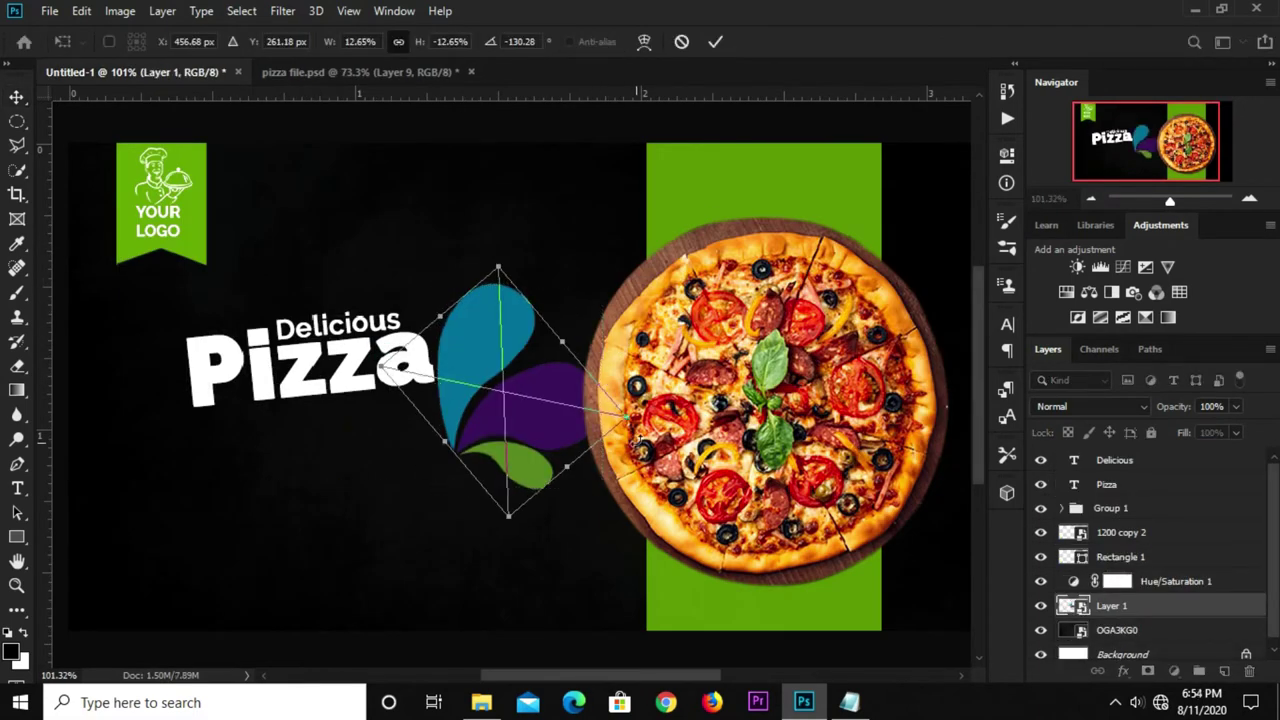
pyautogui.moveTo(625, 418)
pyautogui.mouseDown()
pyautogui.moveTo(447, 340)
pyautogui.moveTo(437, 252)
pyautogui.moveTo(453, 311)
pyautogui.moveTo(424, 308)
pyautogui.mouseUp()
pyautogui.scroll(2, 436, 298)
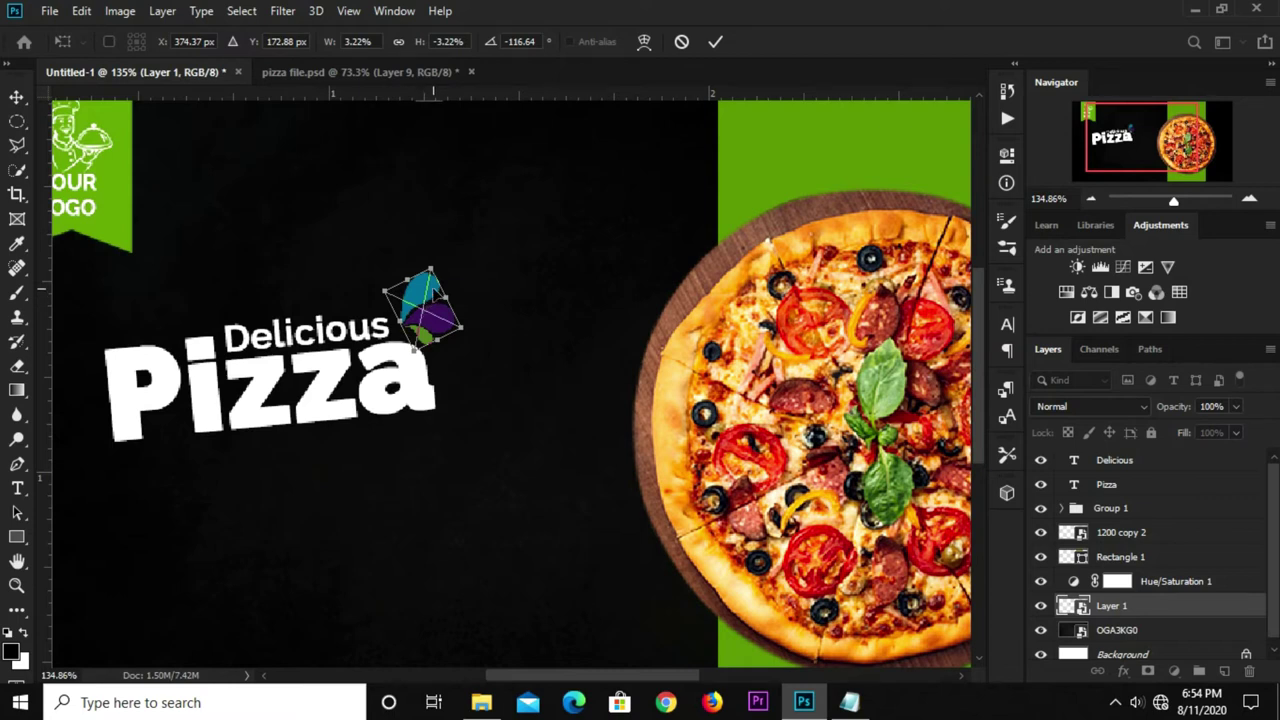
pyautogui.press('Return')
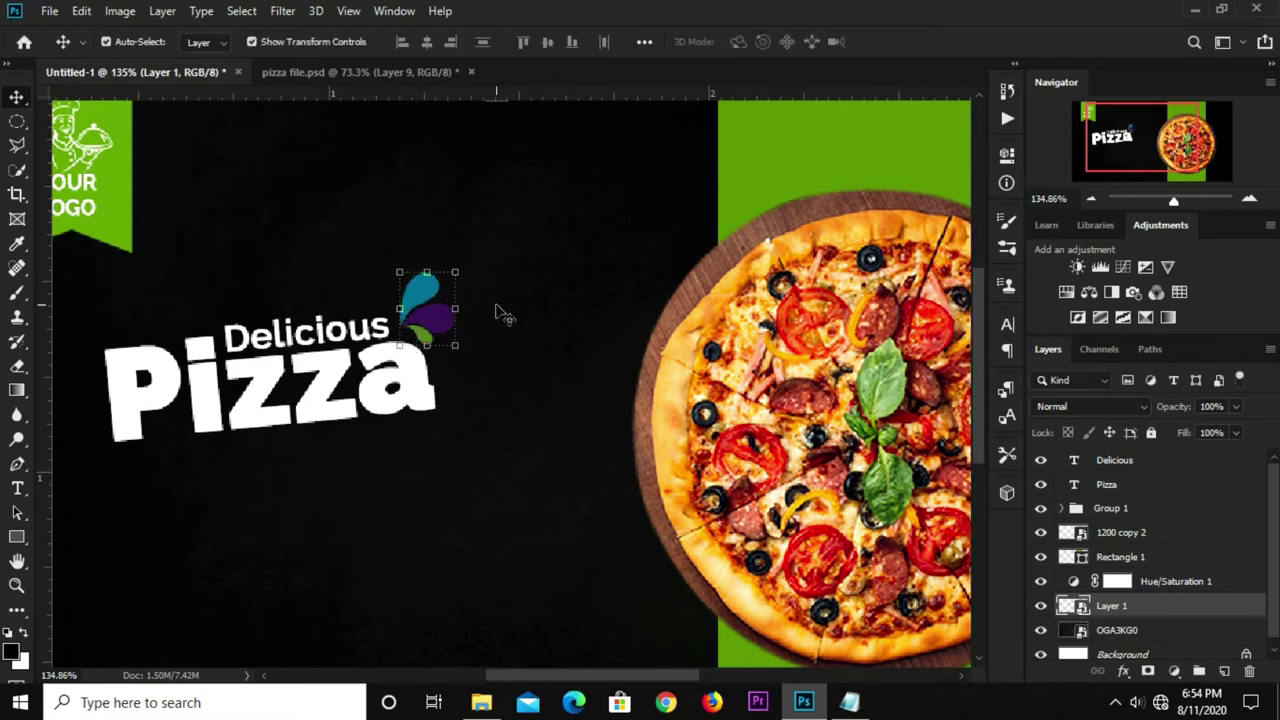
pyautogui.scroll(-3, 505, 316)
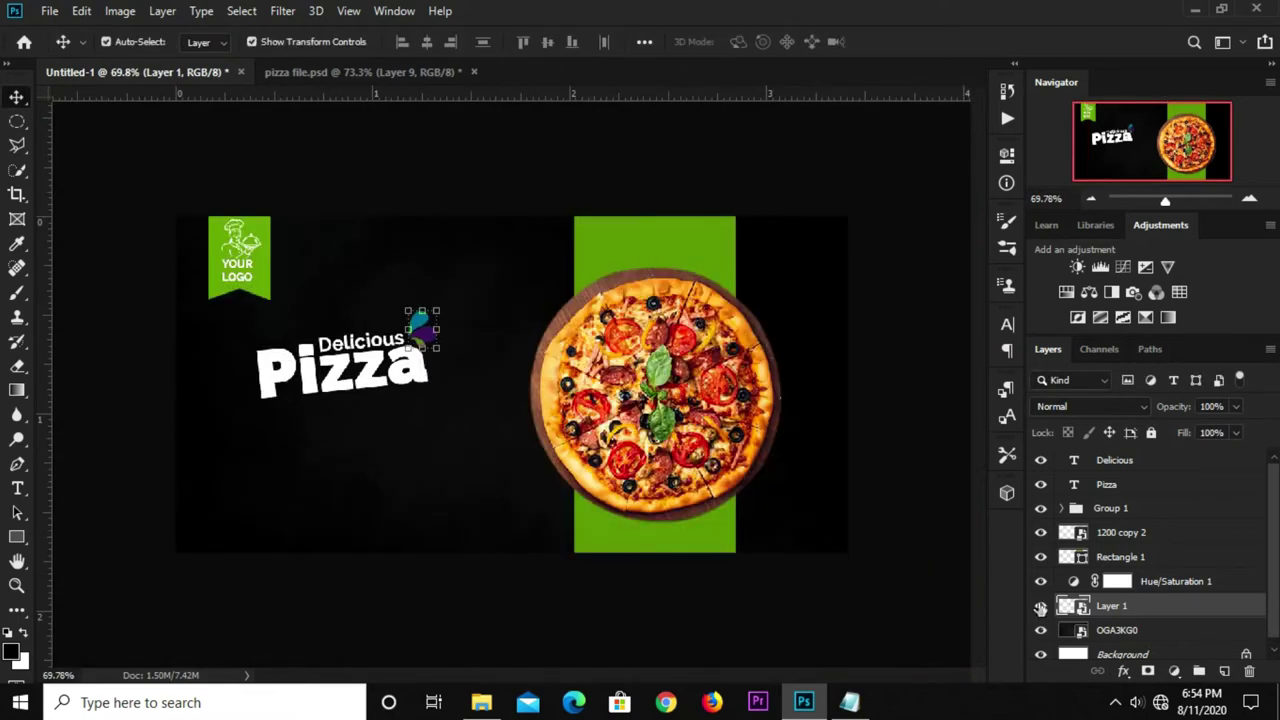
# Give the splash layer a green #80ca0d Color Overlay so it reads as a leaf.
pyautogui.click(1123, 677)
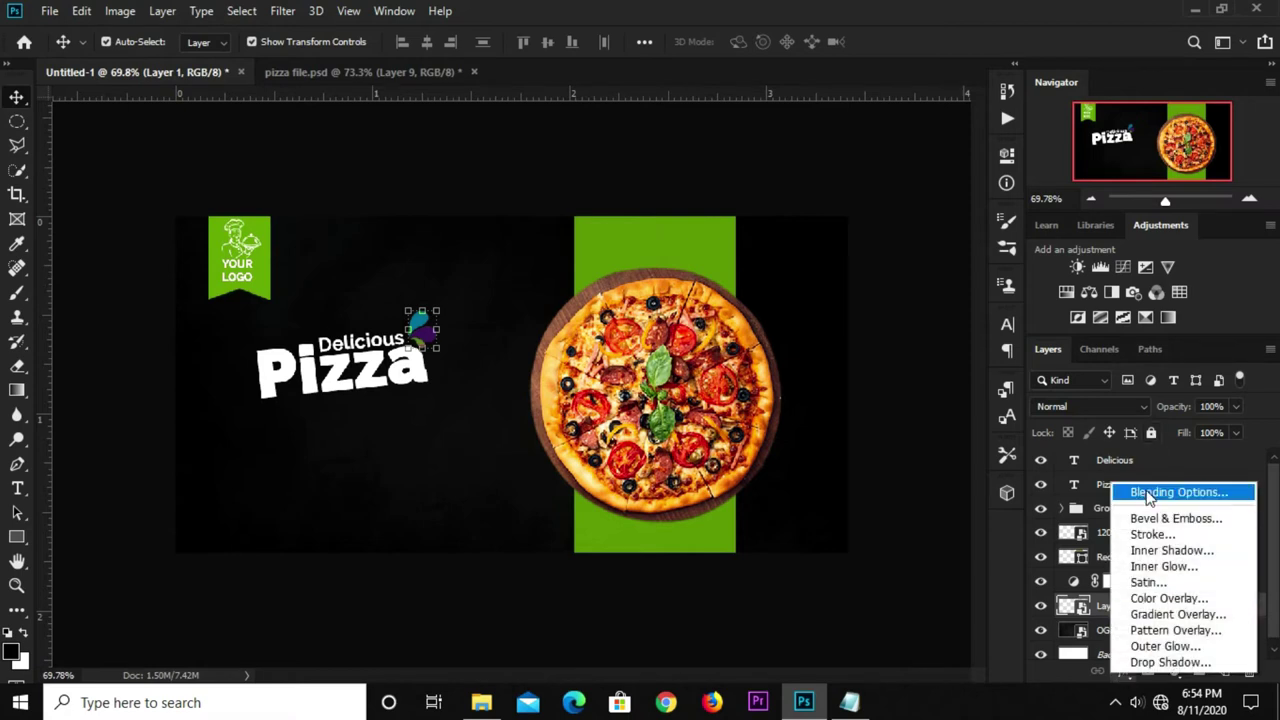
pyautogui.click(876, 458)
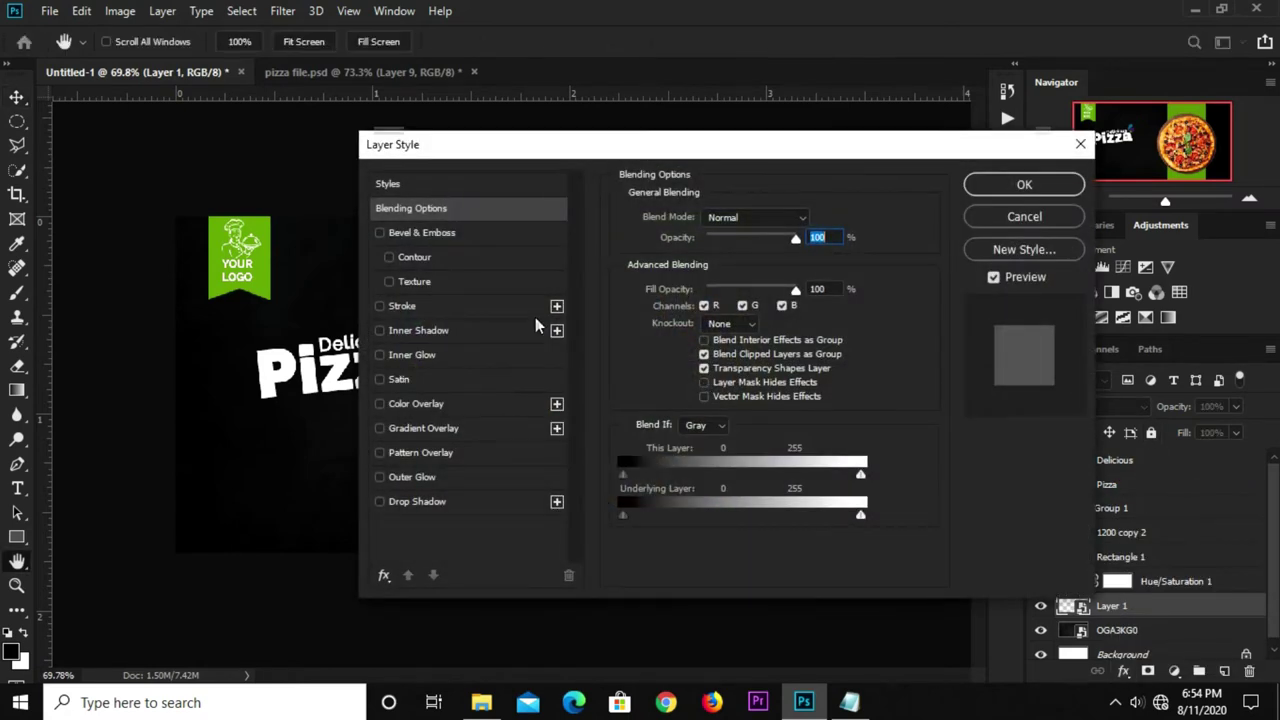
pyautogui.click(425, 404)
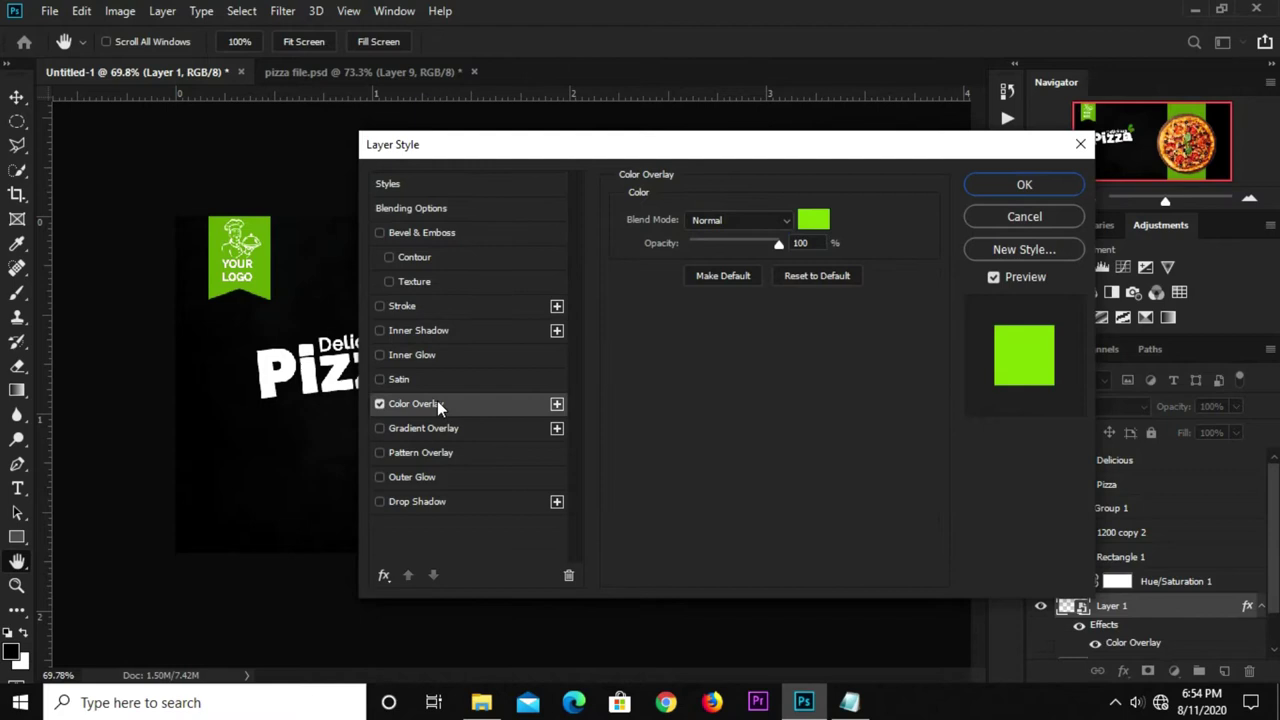
pyautogui.click(813, 220)
pyautogui.click(801, 555)
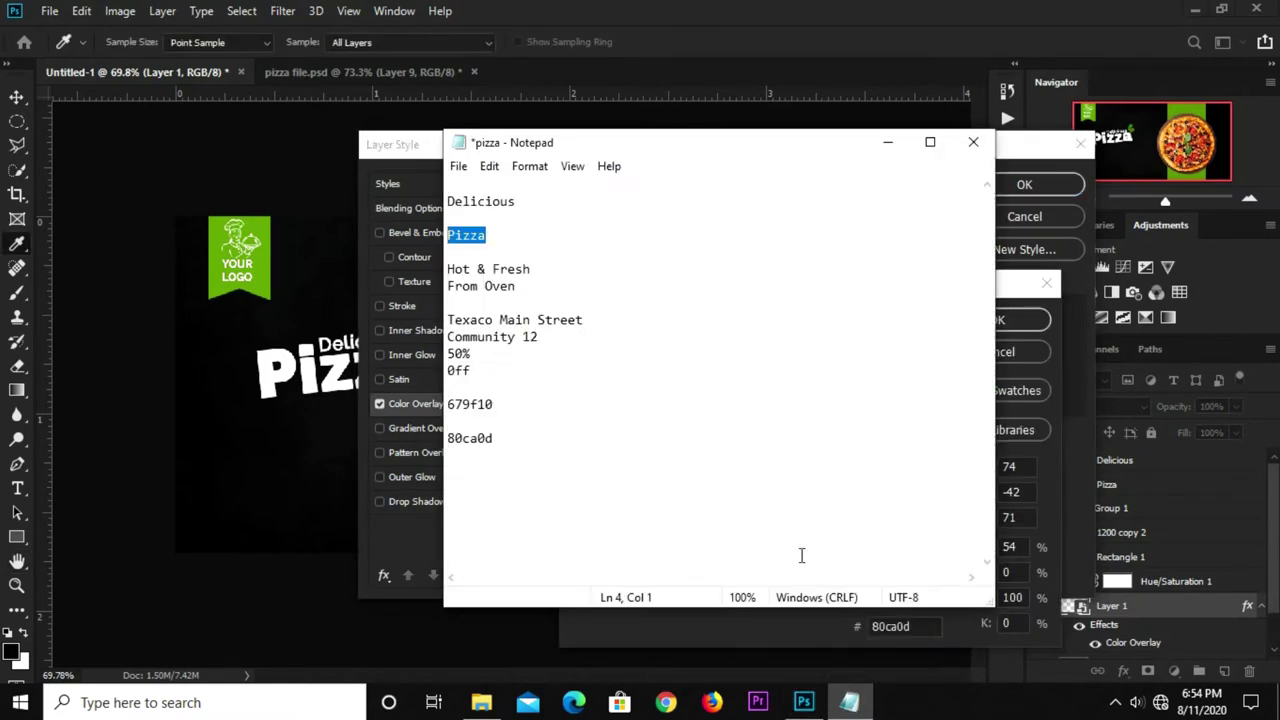
pyautogui.moveTo(497, 438); pyautogui.dragTo(448, 438)
pyautogui.hotkey('alt', 'Tab')
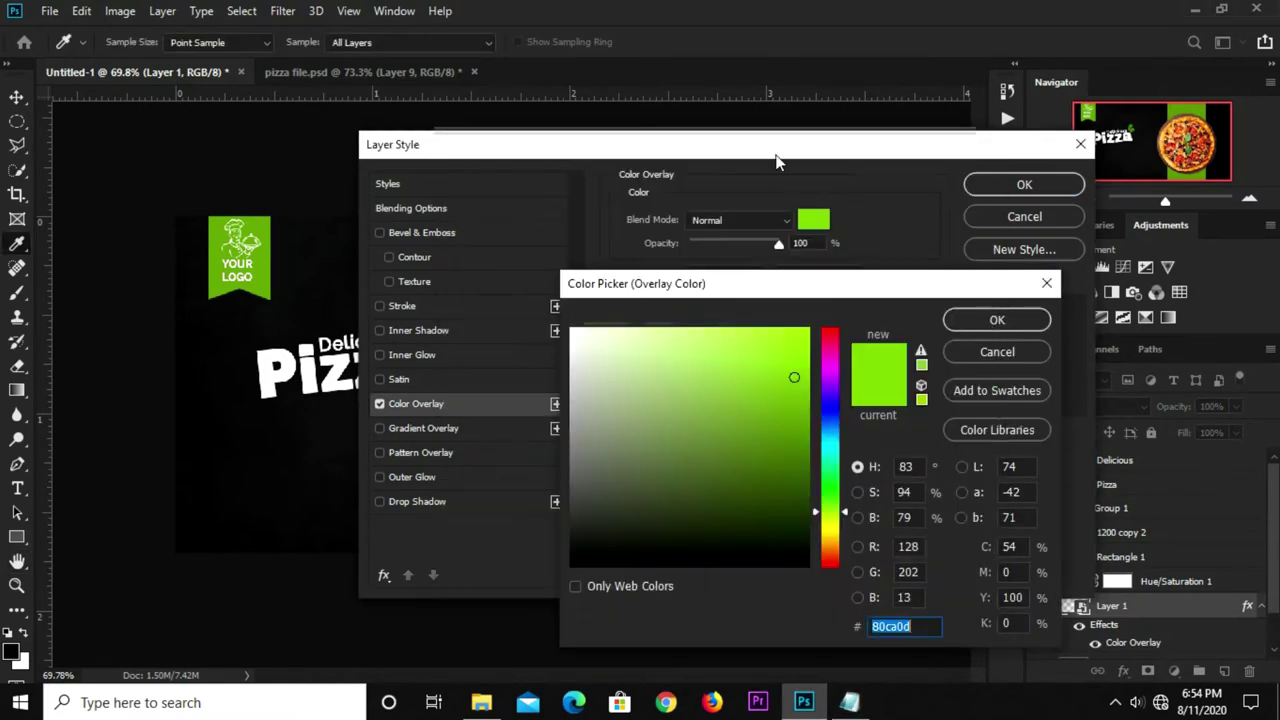
pyautogui.click(965, 318)
pyautogui.click(975, 186)
pyautogui.click(490, 175)
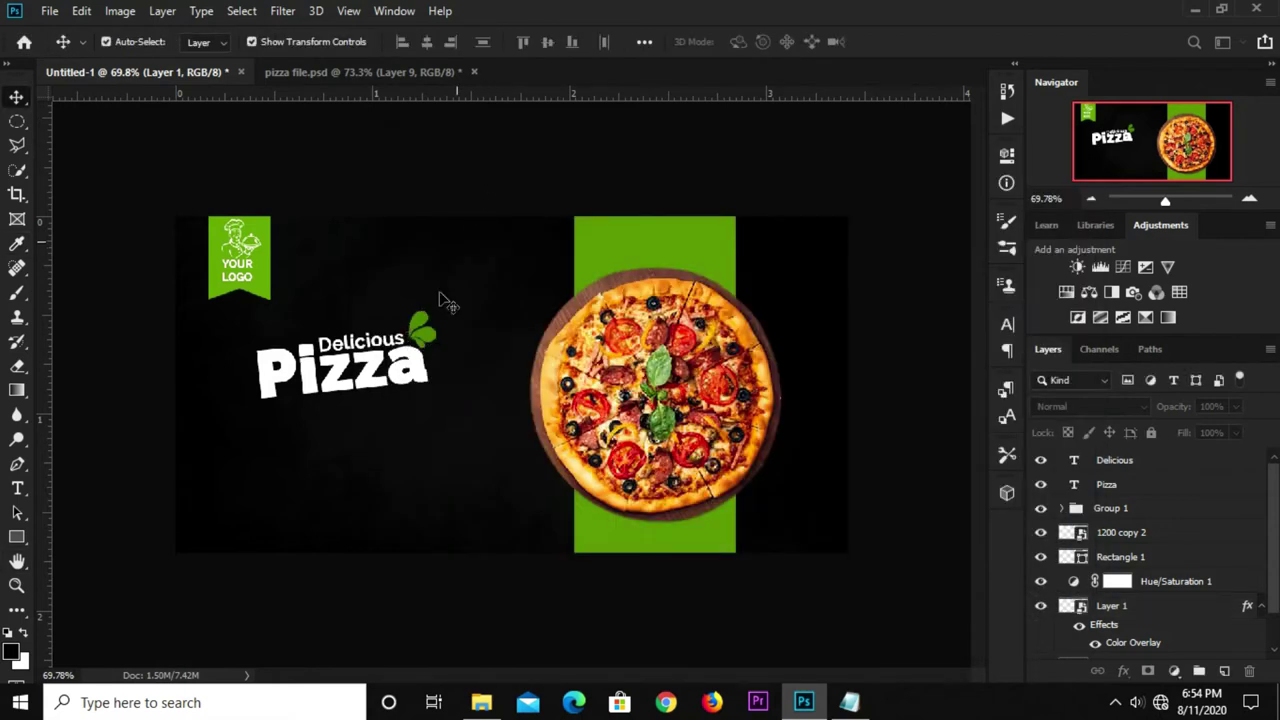
pyautogui.click(440, 334)
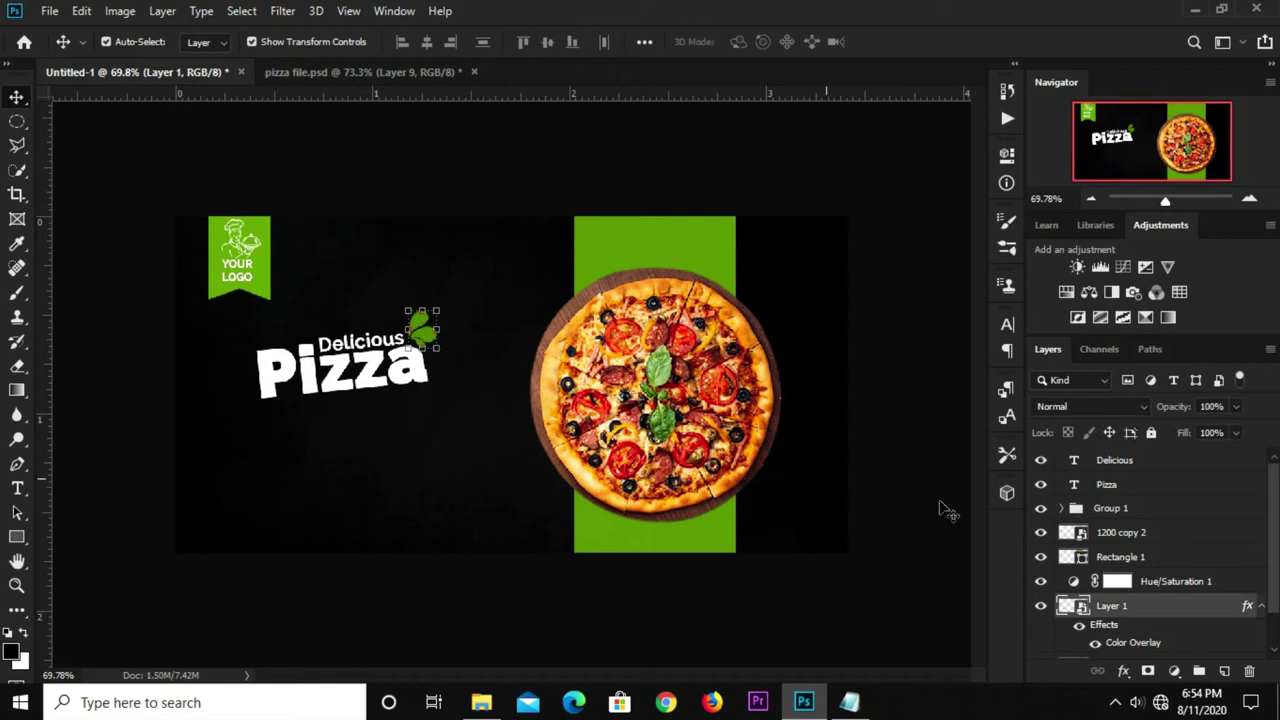
# Move the green leaf layer to the top of the layer stack.
pyautogui.moveTo(1151, 614); pyautogui.dragTo(1150, 452)
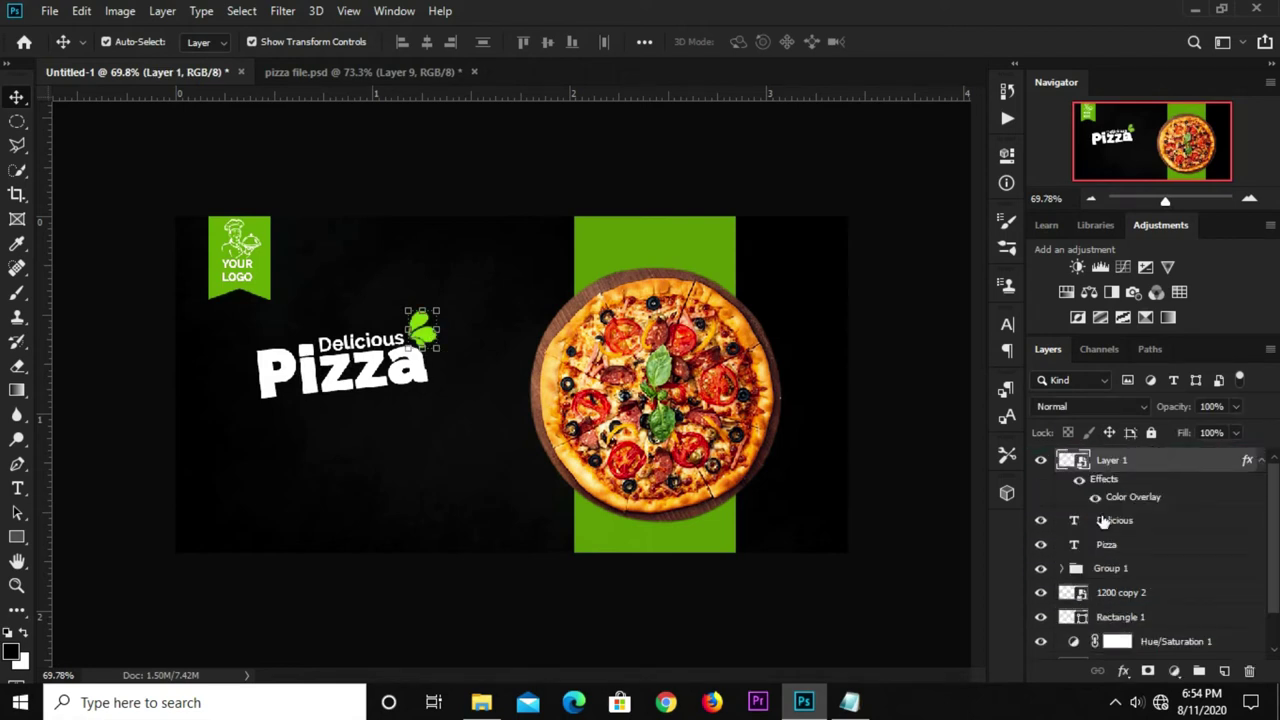
pyautogui.click(563, 194)
pyautogui.click(507, 200)
pyautogui.click(440, 346)
pyautogui.click(507, 193)
pyautogui.scroll(-1, 1166, 589)
pyautogui.scroll(1, 1200, 625)
# Add a new empty layer and pick the second brush preset.
pyautogui.click(1226, 672)
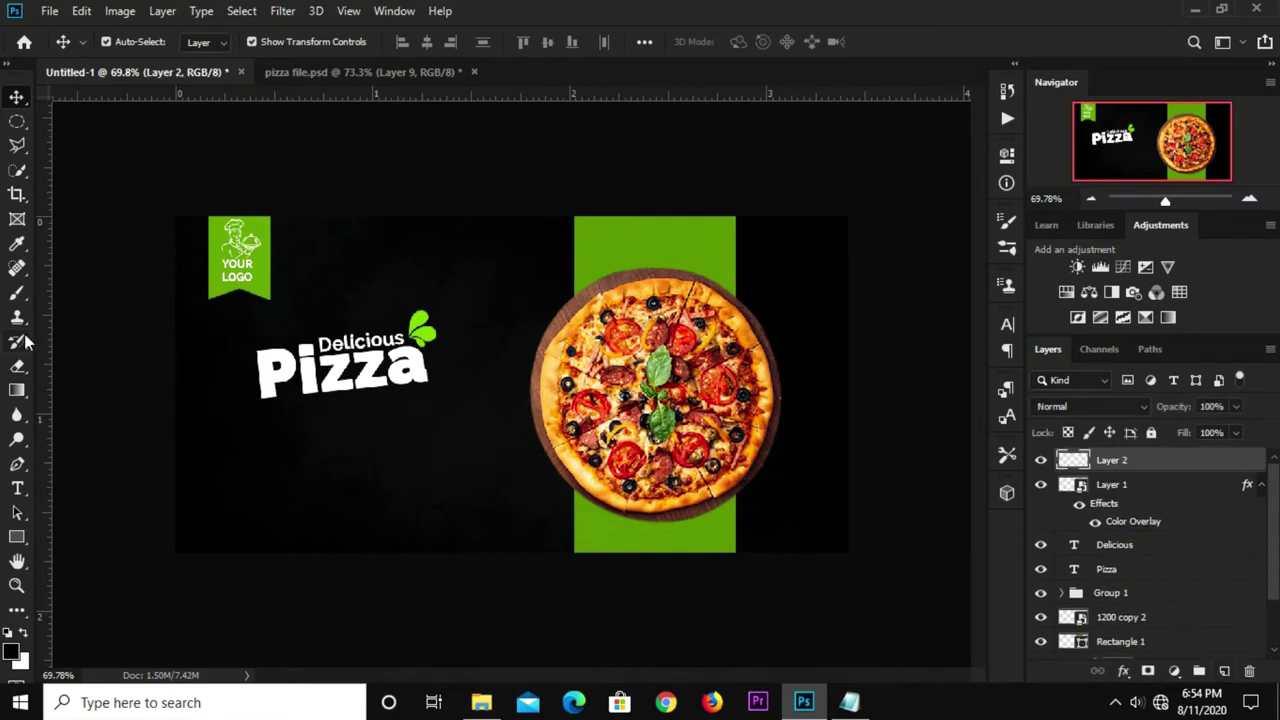
pyautogui.rightClick(17, 292)
pyautogui.click(90, 291)
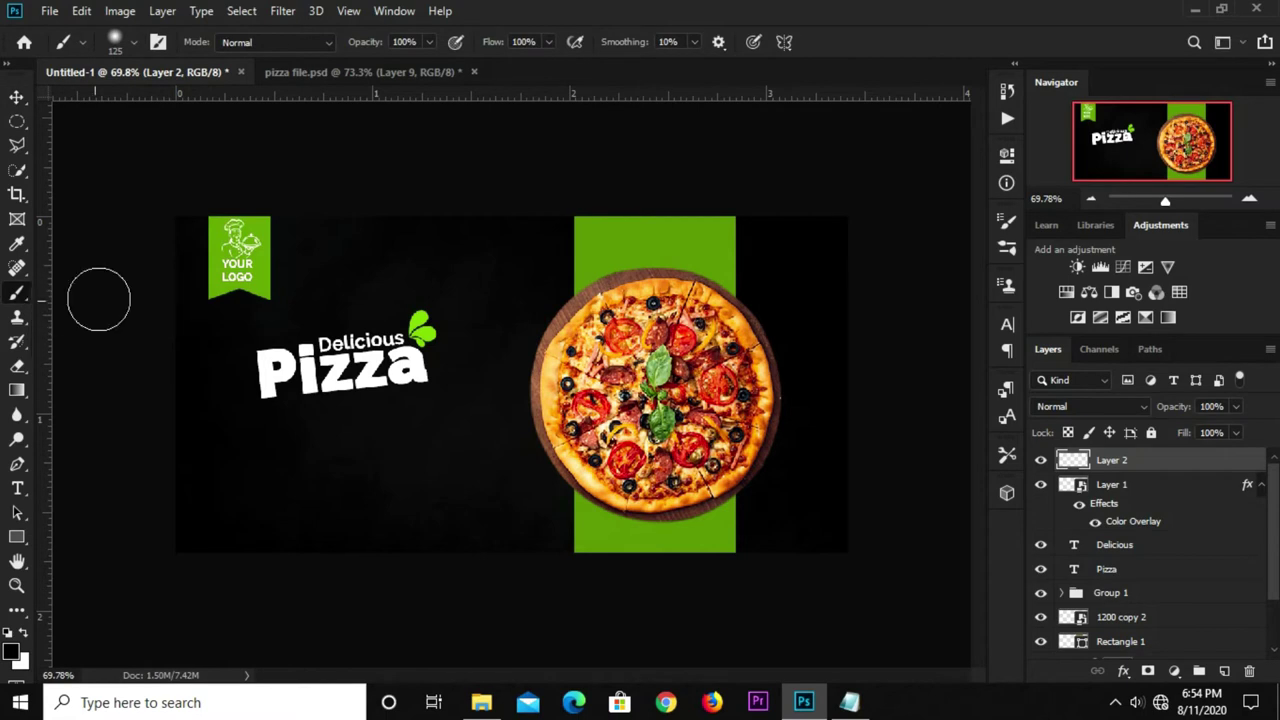
pyautogui.click(111, 41)
pyautogui.click(64, 182)
pyautogui.click(968, 12)
# Set a 1° brush angle and size 300, then stamp a white stroke below the headline.
pyautogui.click(1007, 221)
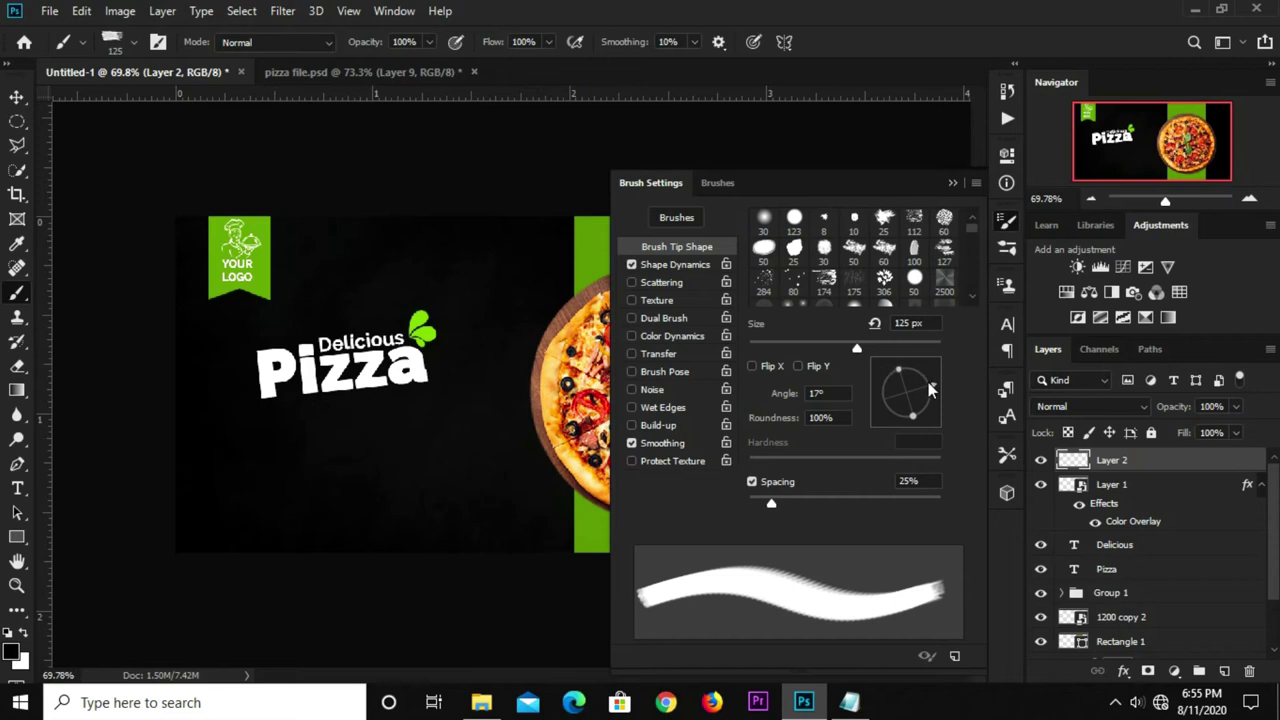
pyautogui.moveTo(932, 397); pyautogui.dragTo(938, 396)
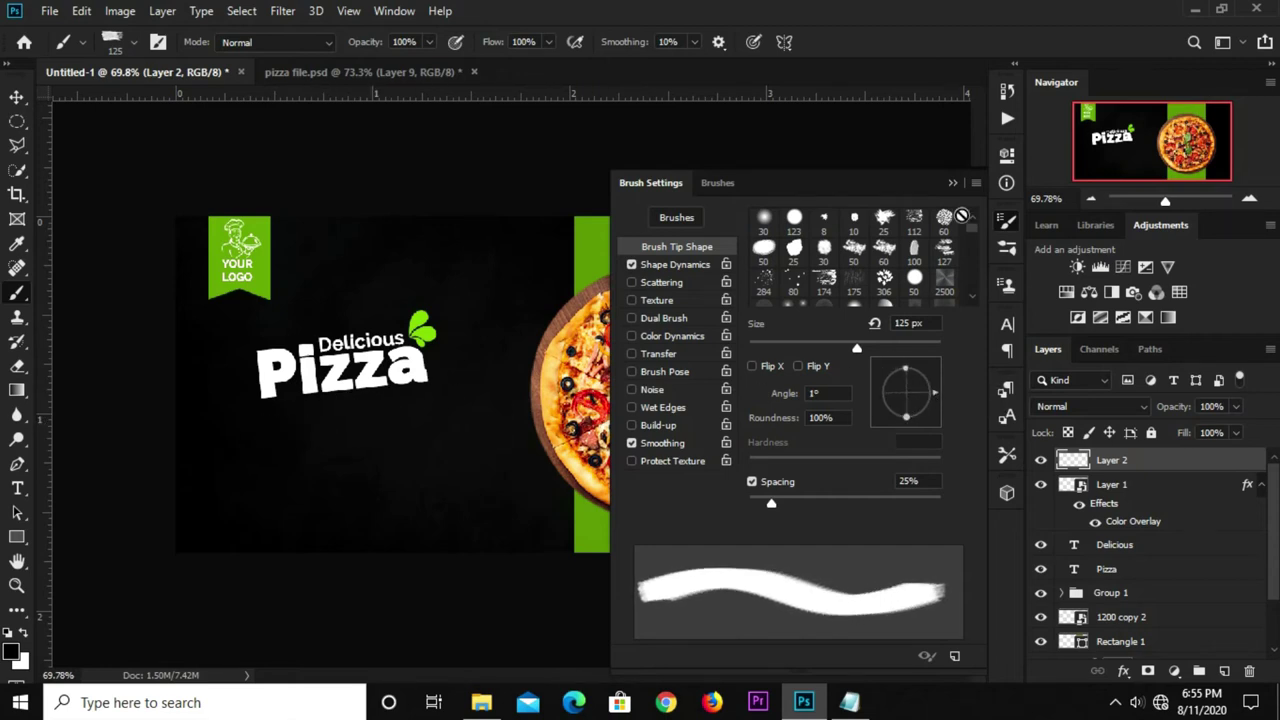
pyautogui.click(952, 184)
pyautogui.press(']')
pyautogui.press(']')
pyautogui.press(']')
pyautogui.press(']')
pyautogui.press(']')
pyautogui.press('[')
pyautogui.press('[')
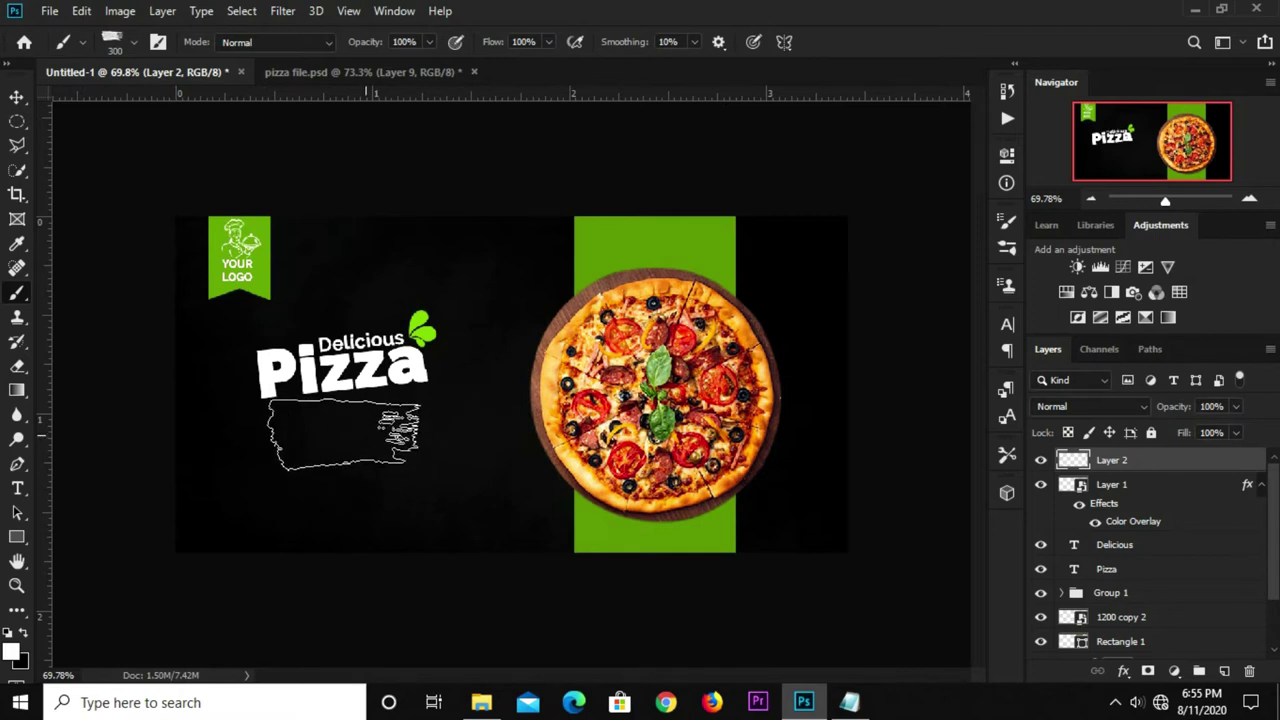
pyautogui.click(342, 437)
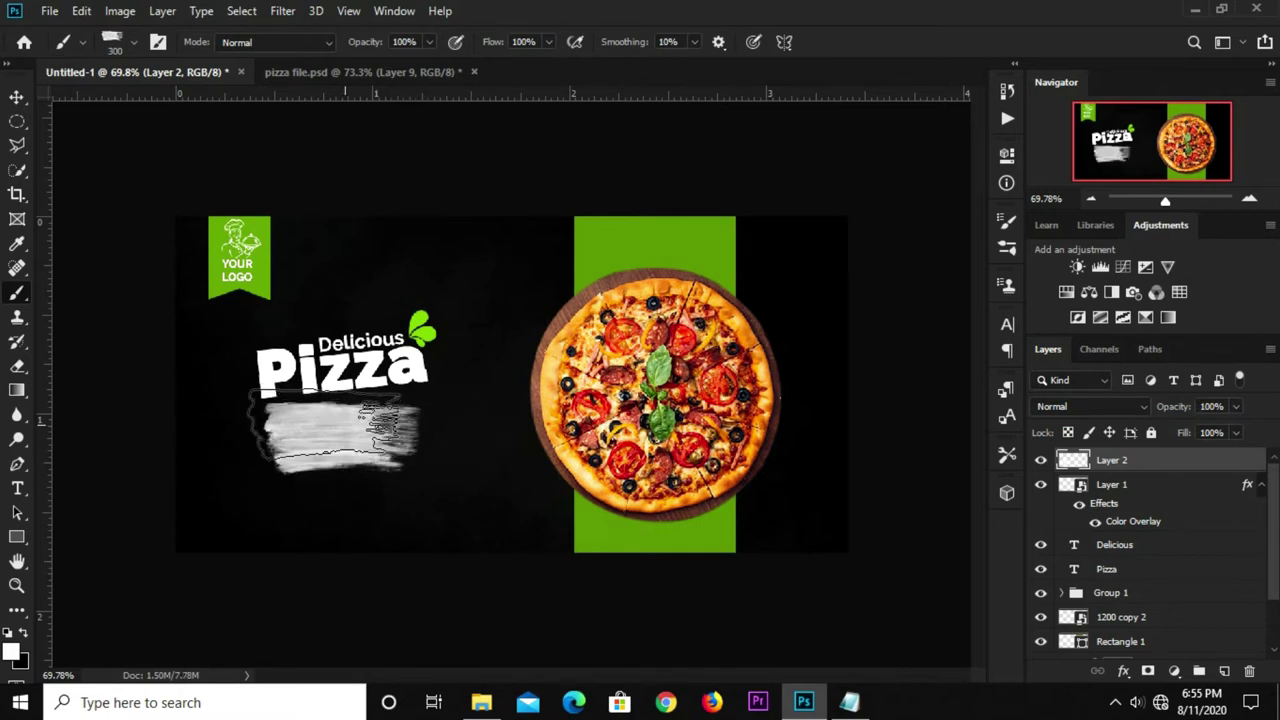
# Enlarge the white brush stroke to about 113% and shift it slightly under the headline.
pyautogui.click(18, 97)
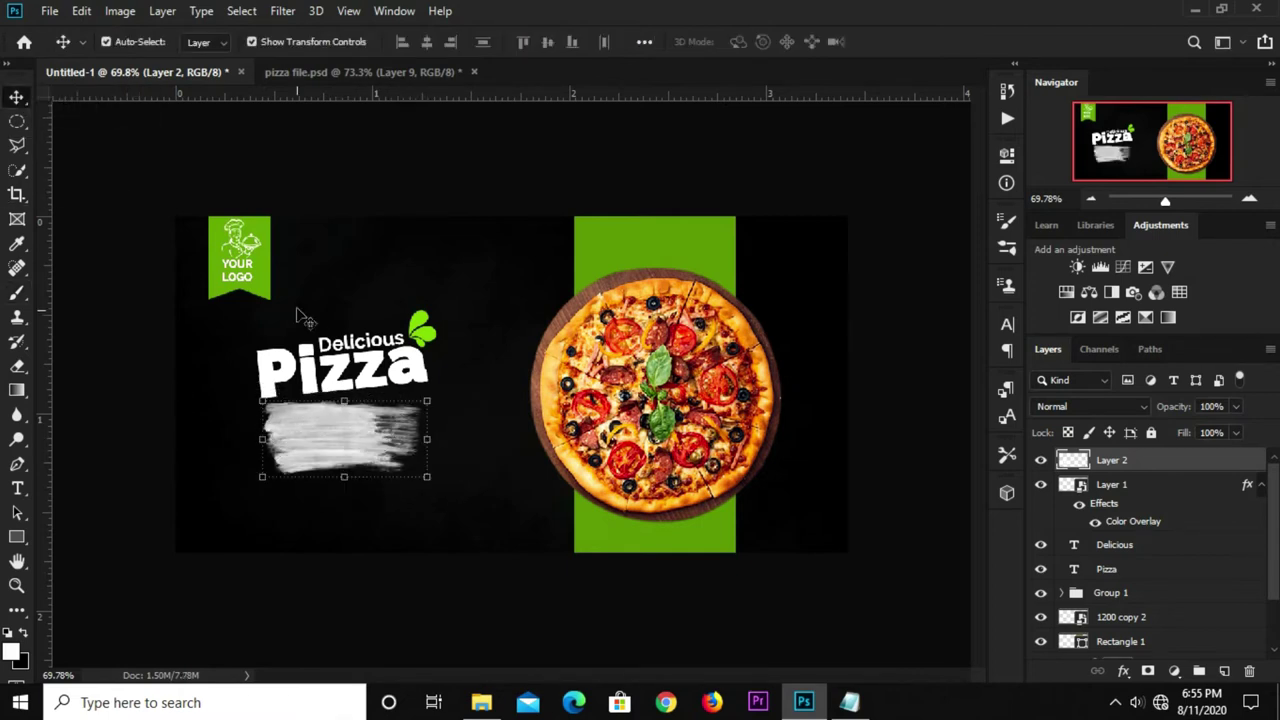
pyautogui.hotkey('ctrl', 't')
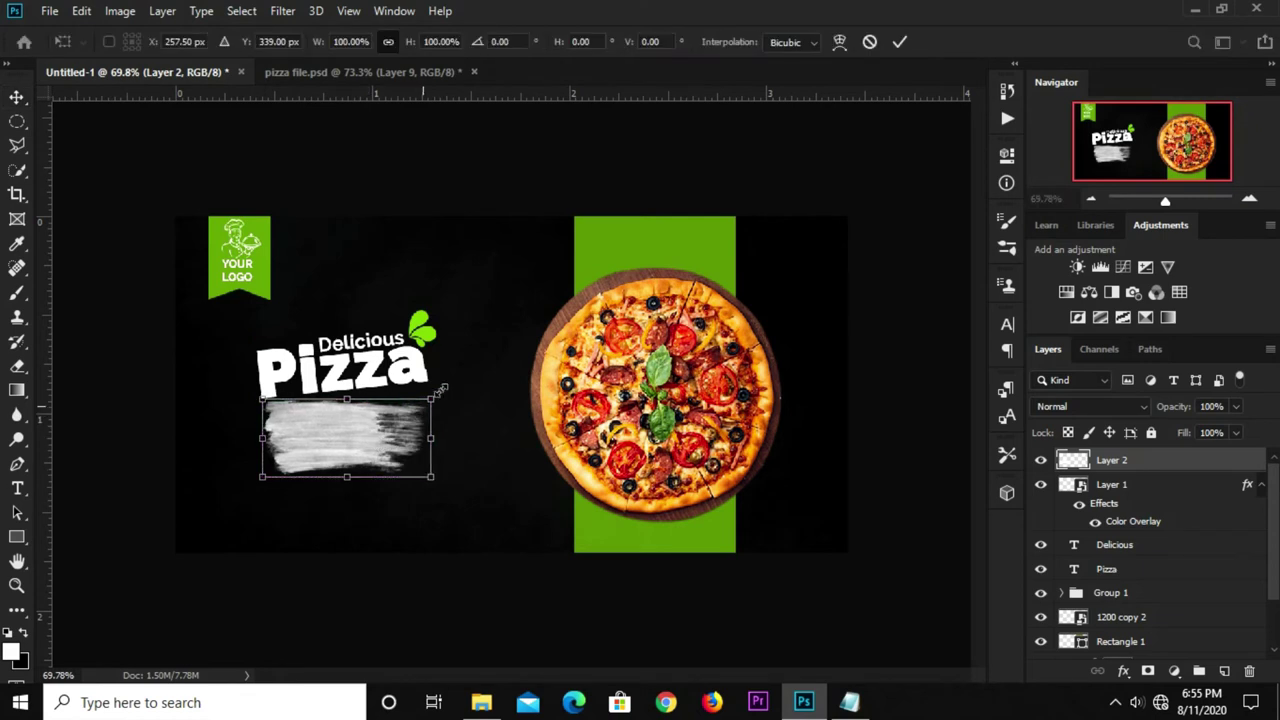
pyautogui.moveTo(427, 402); pyautogui.dragTo(470, 382)
pyautogui.moveTo(206, 424); pyautogui.dragTo(200, 471)
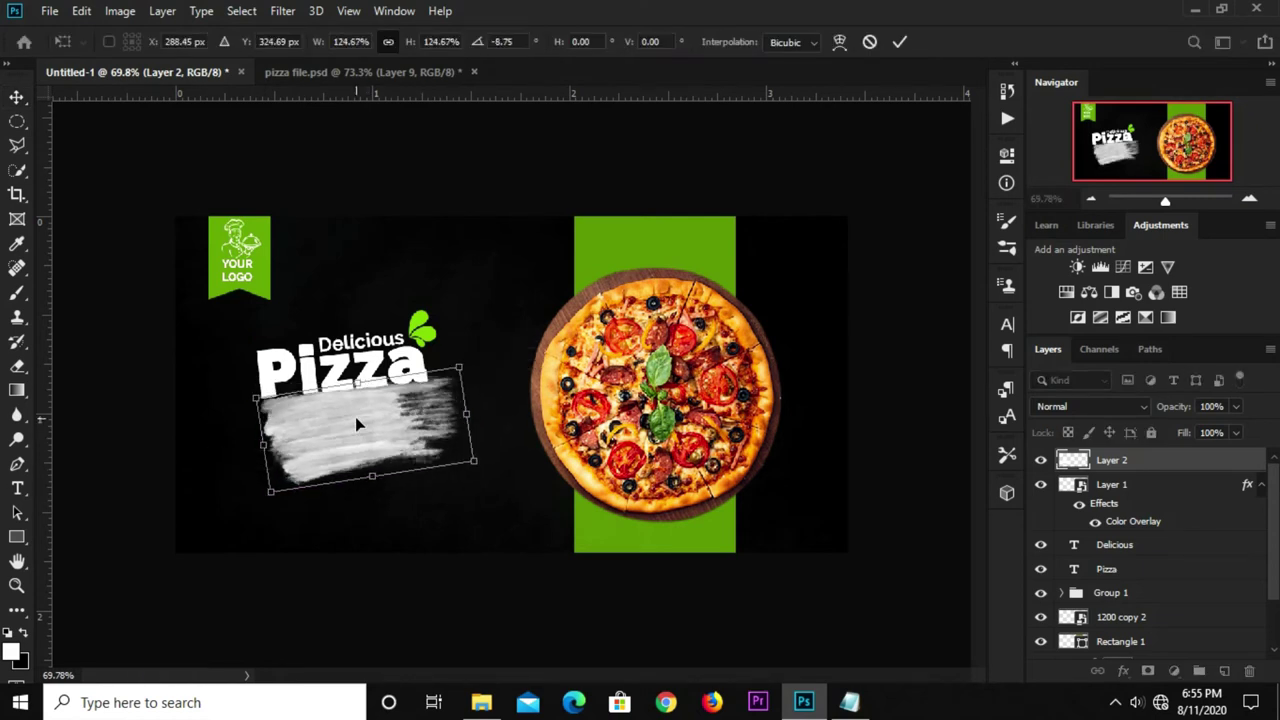
pyautogui.moveTo(355, 416); pyautogui.dragTo(352, 432)
pyautogui.press('Escape')
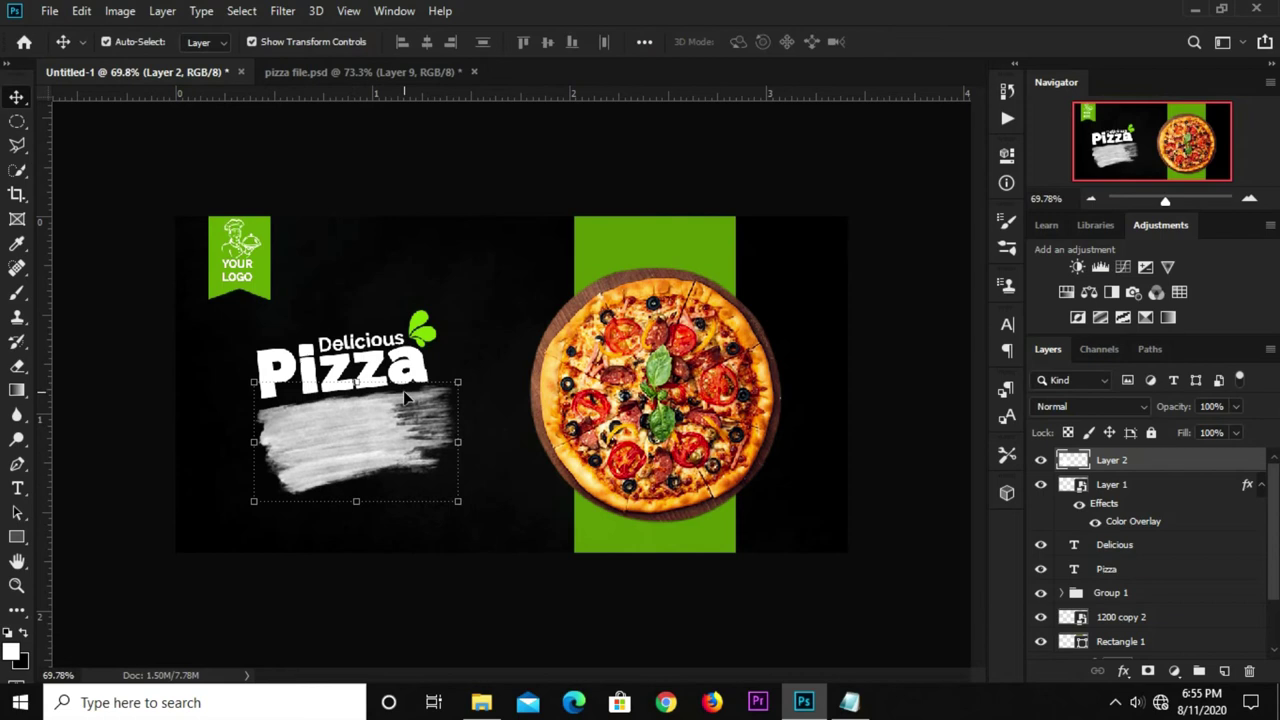
pyautogui.hotkey('ctrl', 't')
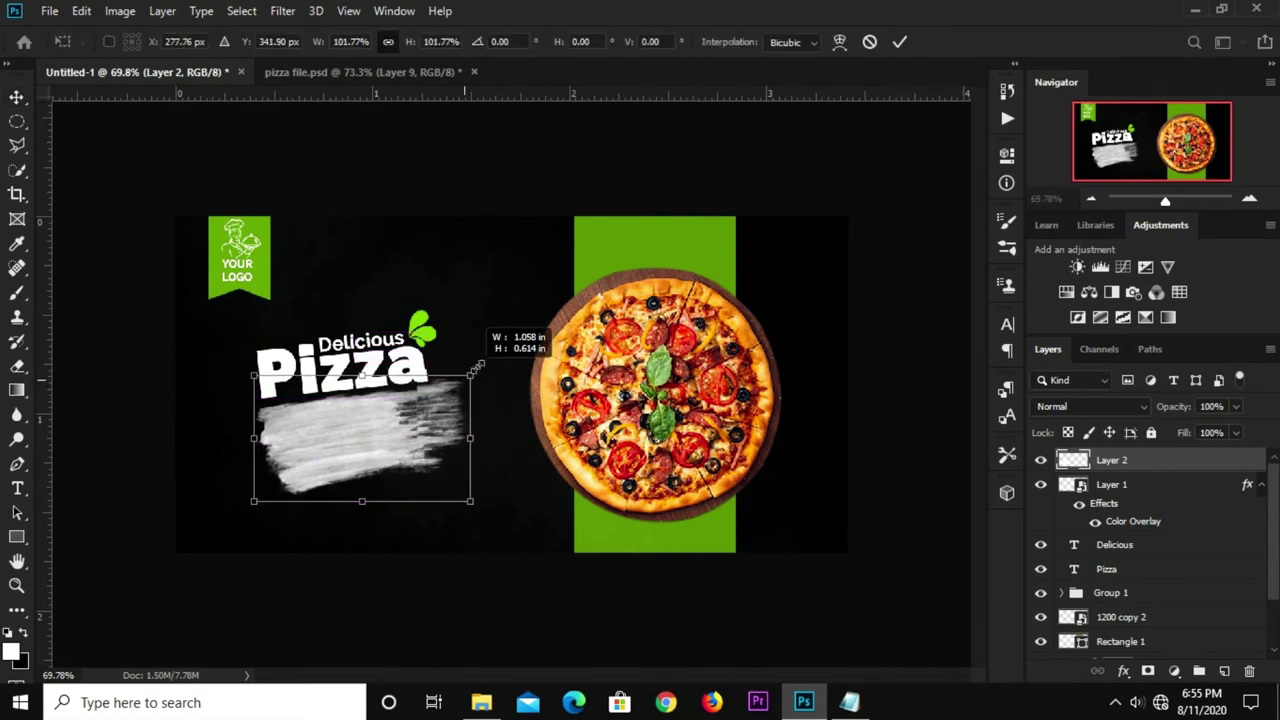
pyautogui.moveTo(461, 381); pyautogui.dragTo(483, 368)
pyautogui.moveTo(410, 405); pyautogui.dragTo(405, 420)
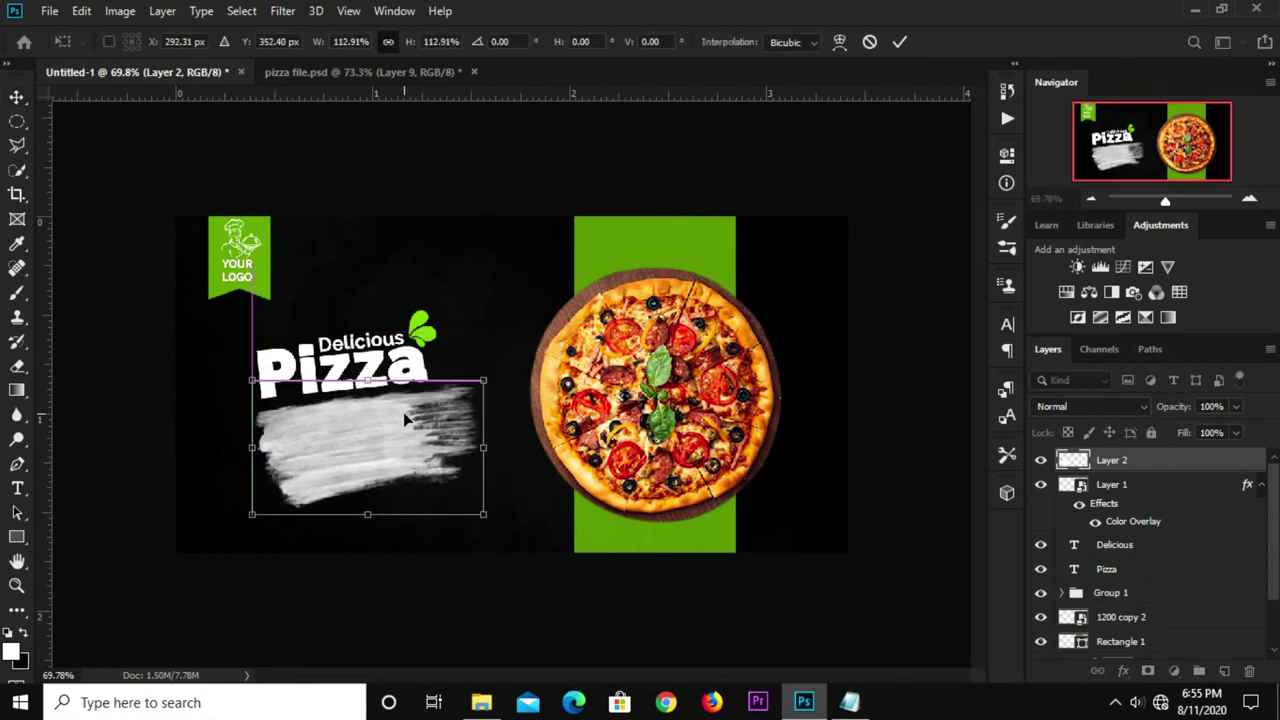
pyautogui.press('Return')
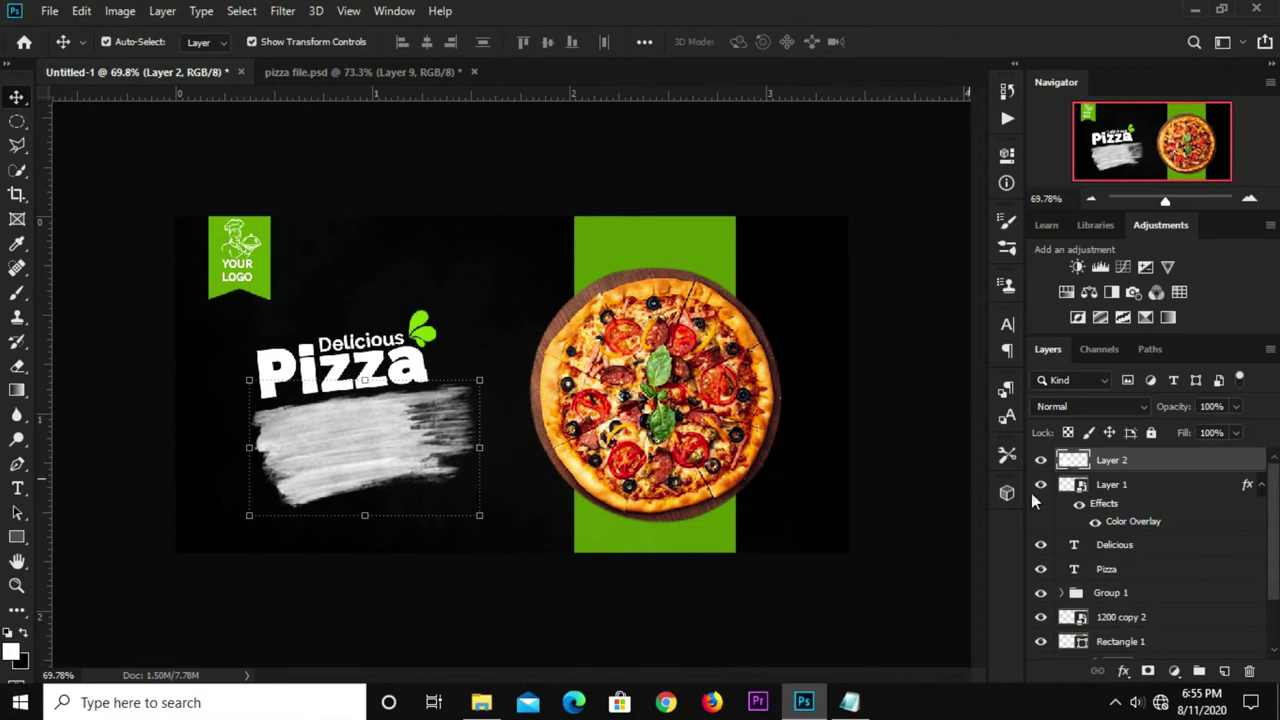
# Copy Layer 1's green colour overlay style and paste it onto the Layer 2 brush stroke.
pyautogui.click(1140, 489)
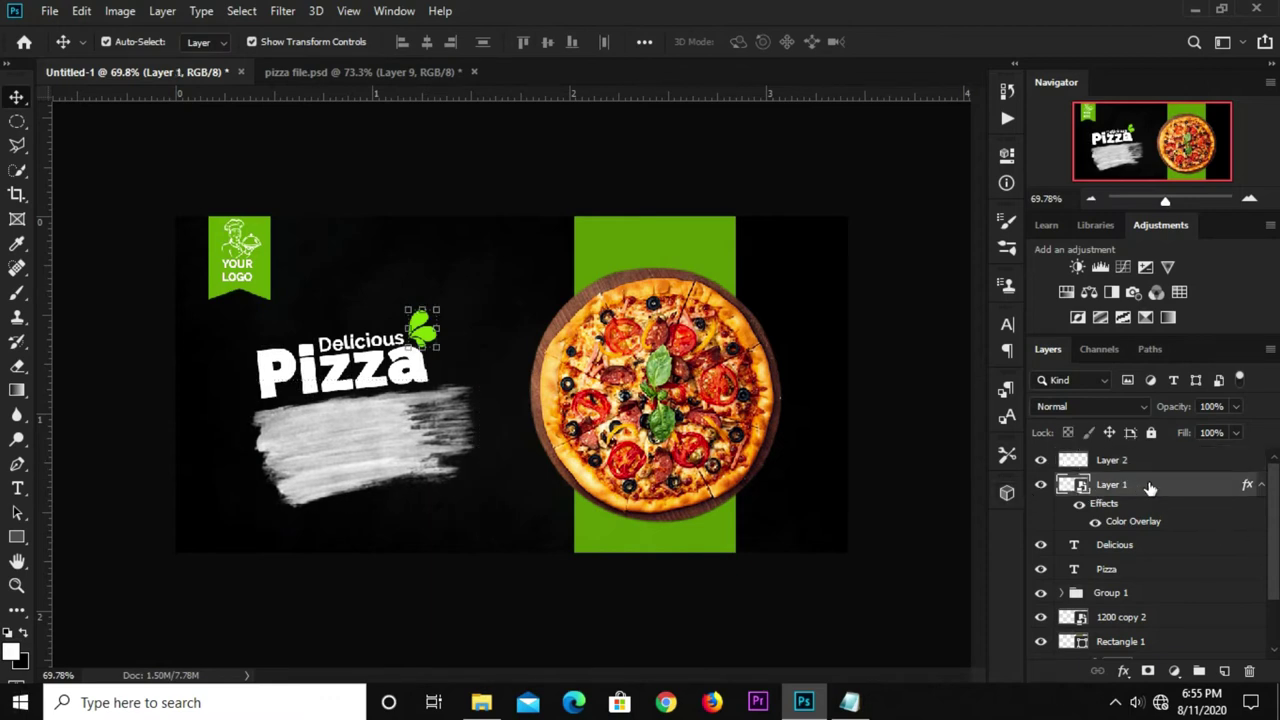
pyautogui.rightClick(1150, 487)
pyautogui.click(1013, 476)
pyautogui.click(1170, 464)
pyautogui.rightClick(1137, 460)
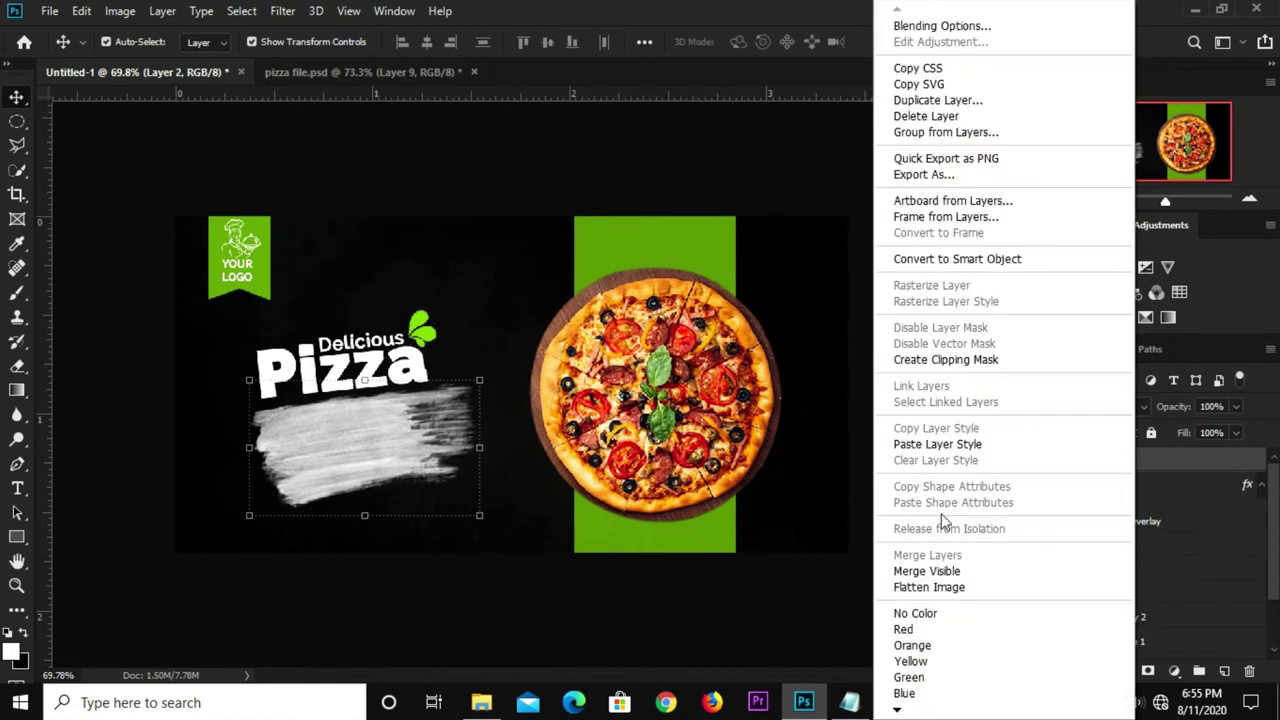
pyautogui.click(918, 445)
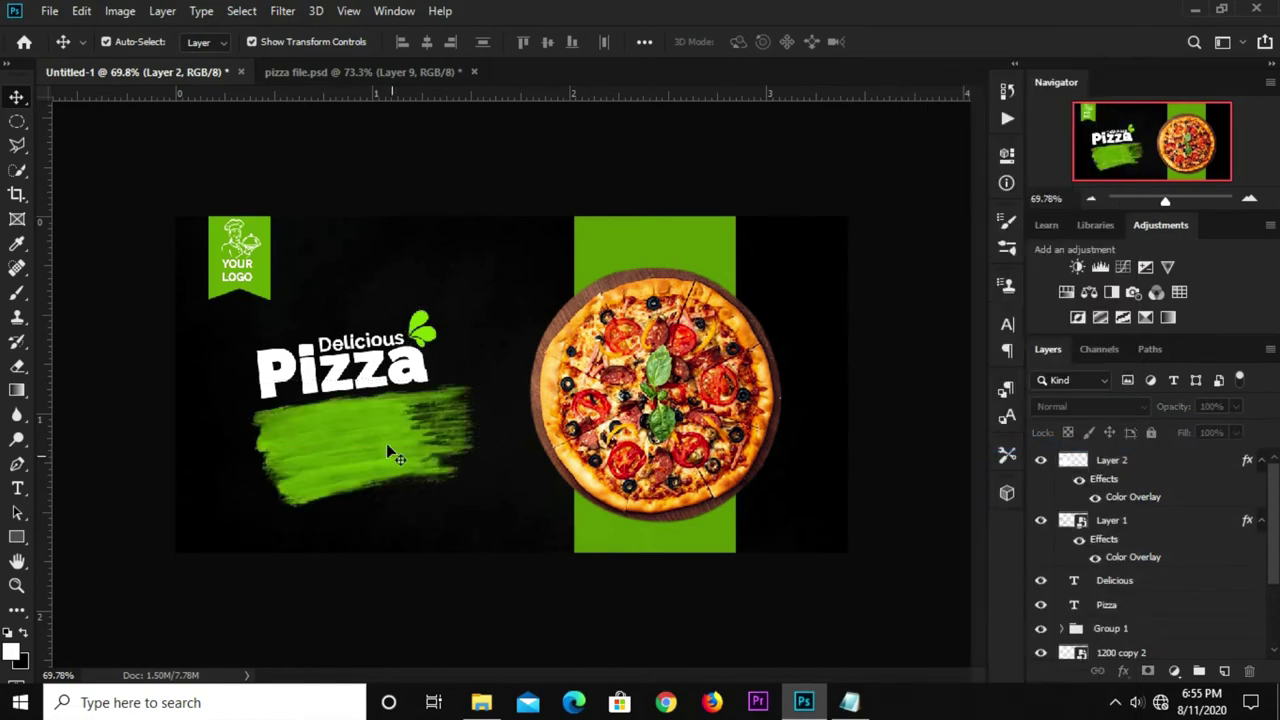
pyautogui.click(496, 578)
pyautogui.click(850, 702)
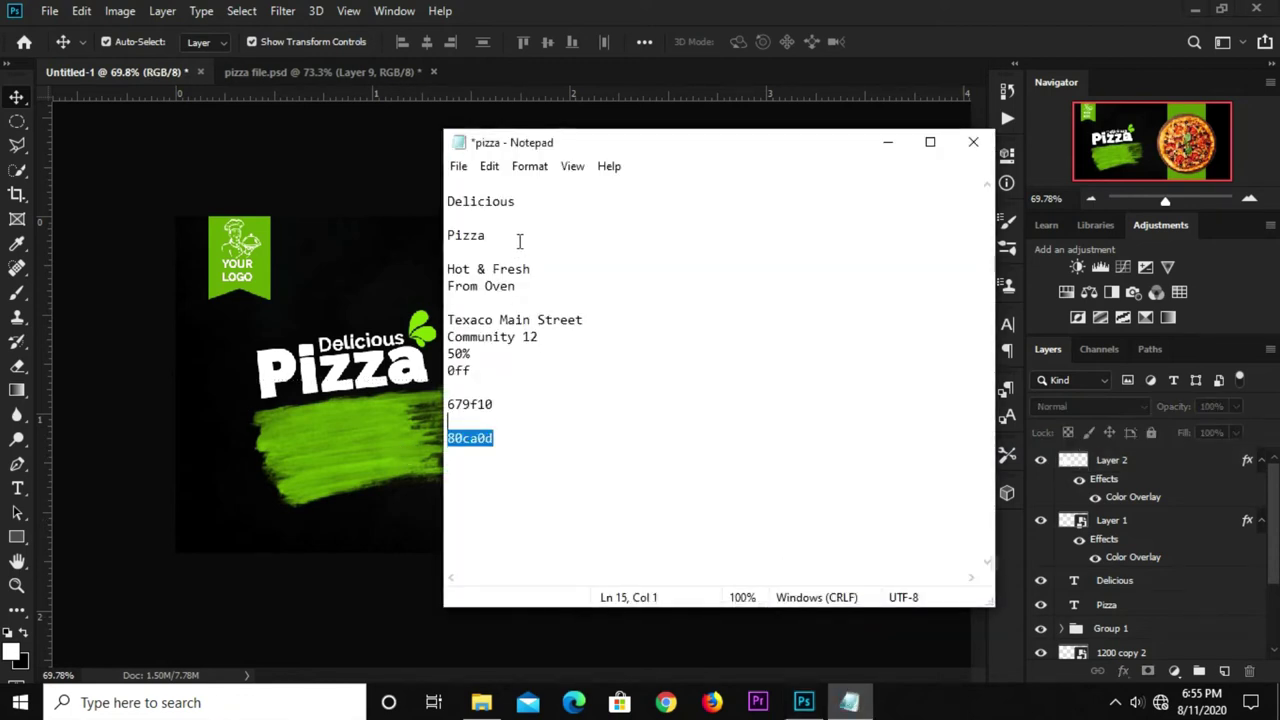
# Copy the 'Hot & Fresh' line from the Notepad notes.
pyautogui.click(577, 251)
pyautogui.moveTo(548, 268); pyautogui.dragTo(481, 268)
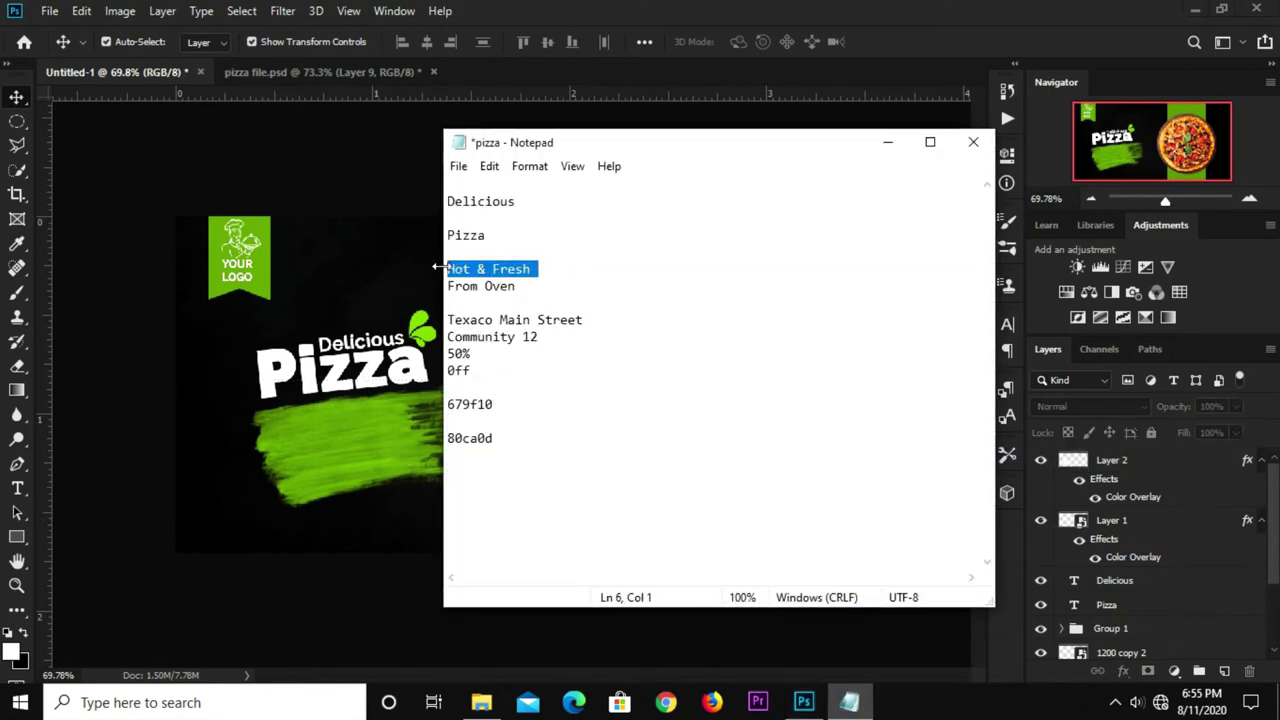
pyautogui.rightClick(457, 268)
pyautogui.click(490, 325)
# Duplicate the Delicious text below Pizza, move it to the top, and retype it as 'Hot & Fresh'.
pyautogui.click(328, 547)
pyautogui.click(366, 360)
pyautogui.scroll(3, 400, 362)
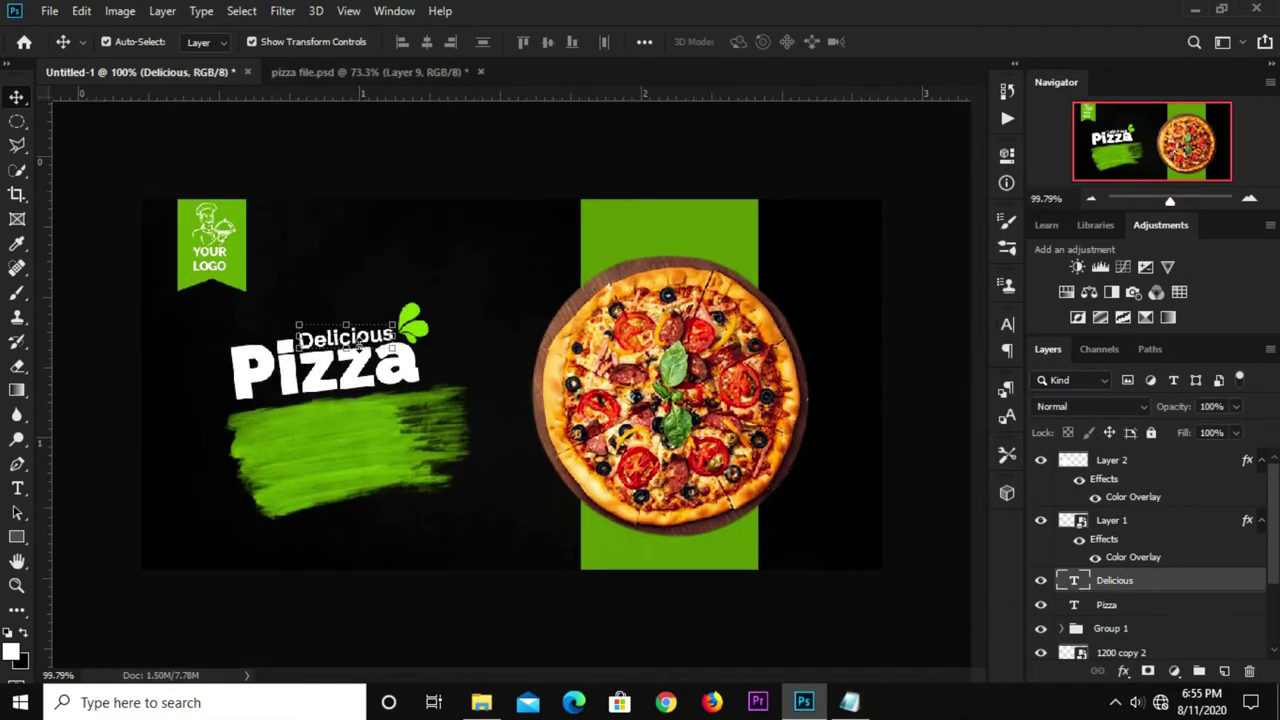
pyautogui.moveTo(378, 340); pyautogui.dragTo(288, 449)
pyautogui.moveTo(1120, 584); pyautogui.dragTo(1122, 455)
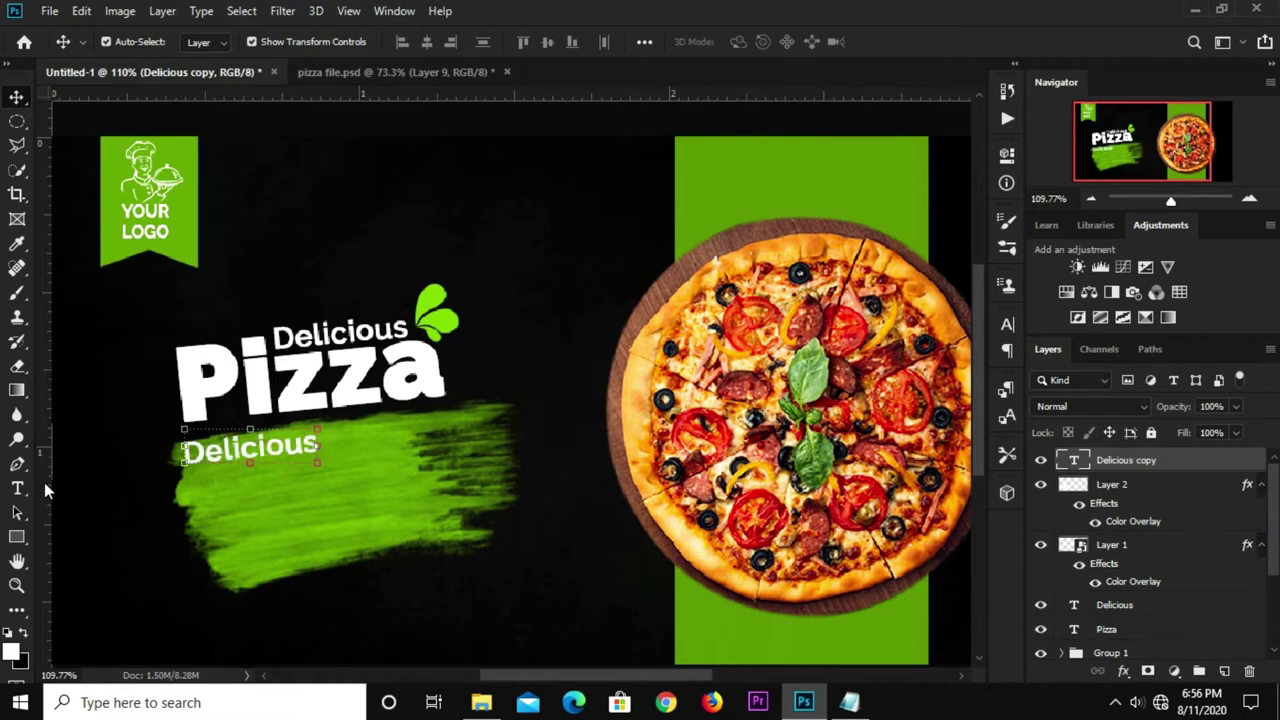
pyautogui.click(16, 486)
pyautogui.doubleClick(243, 454)
pyautogui.write('Hot & Fresh')
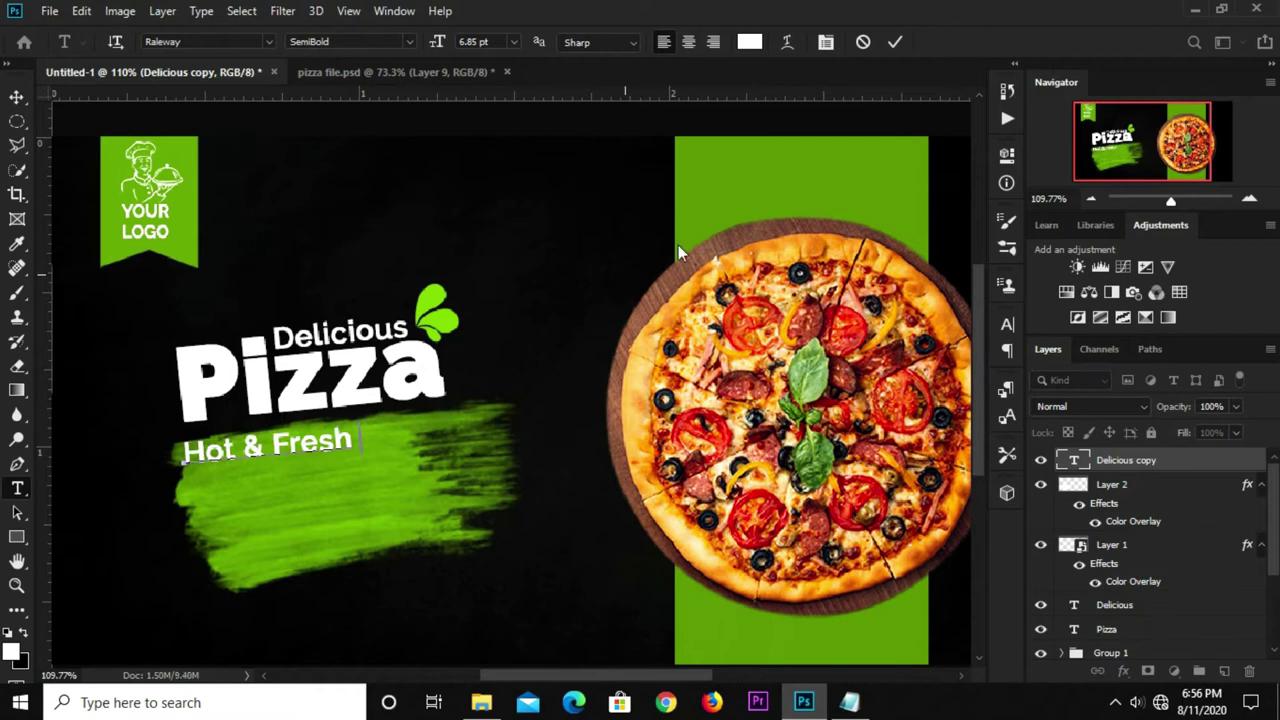
pyautogui.click(16, 97)
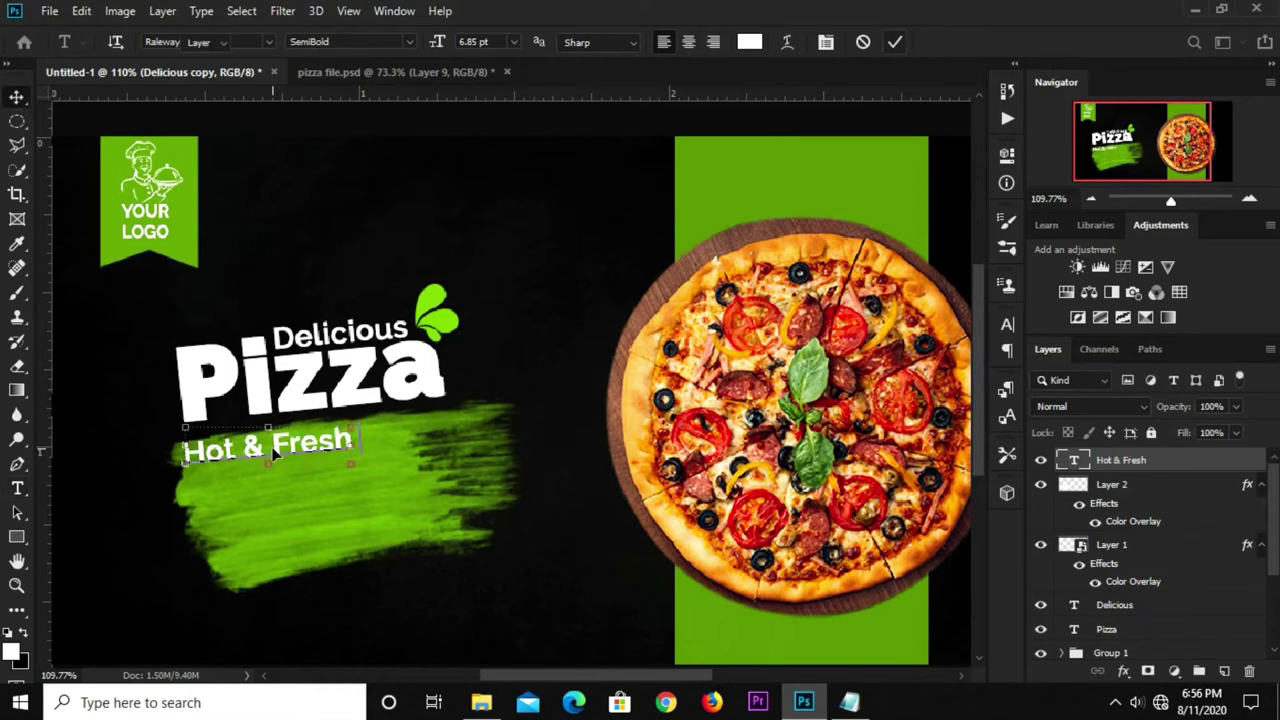
# Enlarge and tilt 'Hot & Fresh' along the green stroke, then duplicate it just below.
pyautogui.hotkey('ctrl', 't')
pyautogui.moveTo(362, 468)
pyautogui.mouseDown()
pyautogui.moveTo(492, 500)
pyautogui.moveTo(511, 465)
pyautogui.mouseUp()
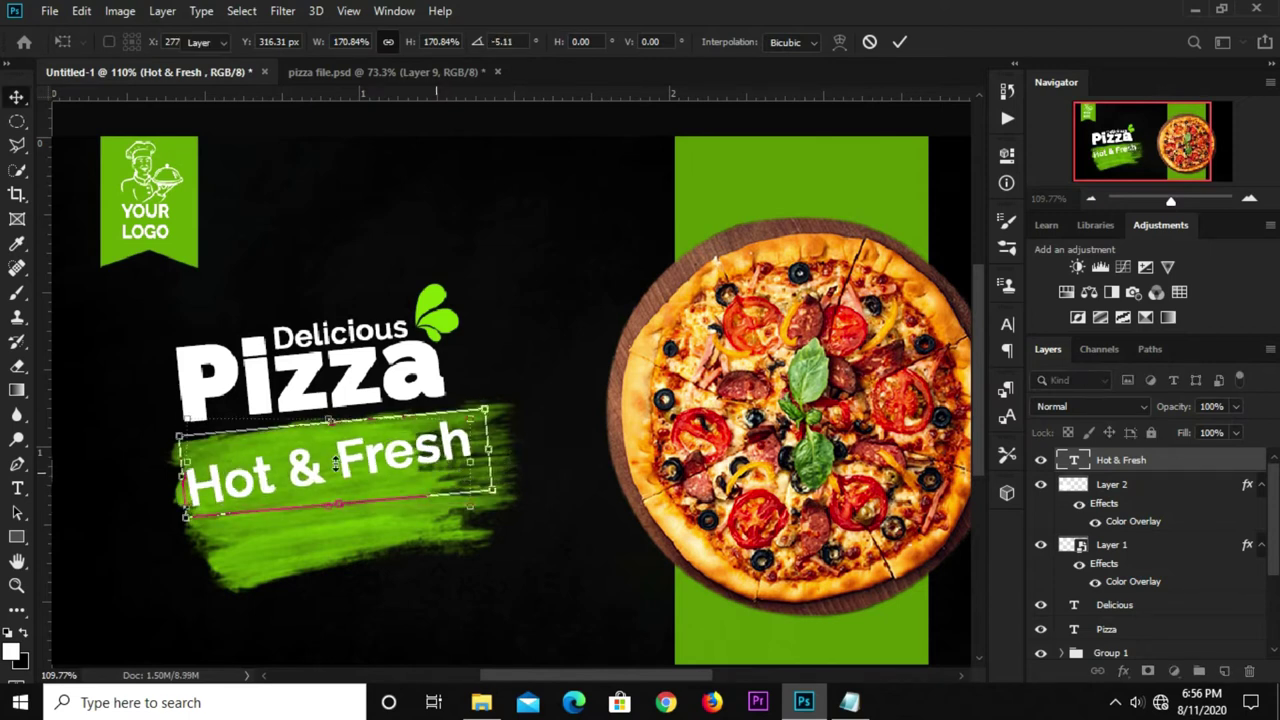
pyautogui.press('Return')
pyautogui.moveTo(351, 473); pyautogui.dragTo(359, 468)
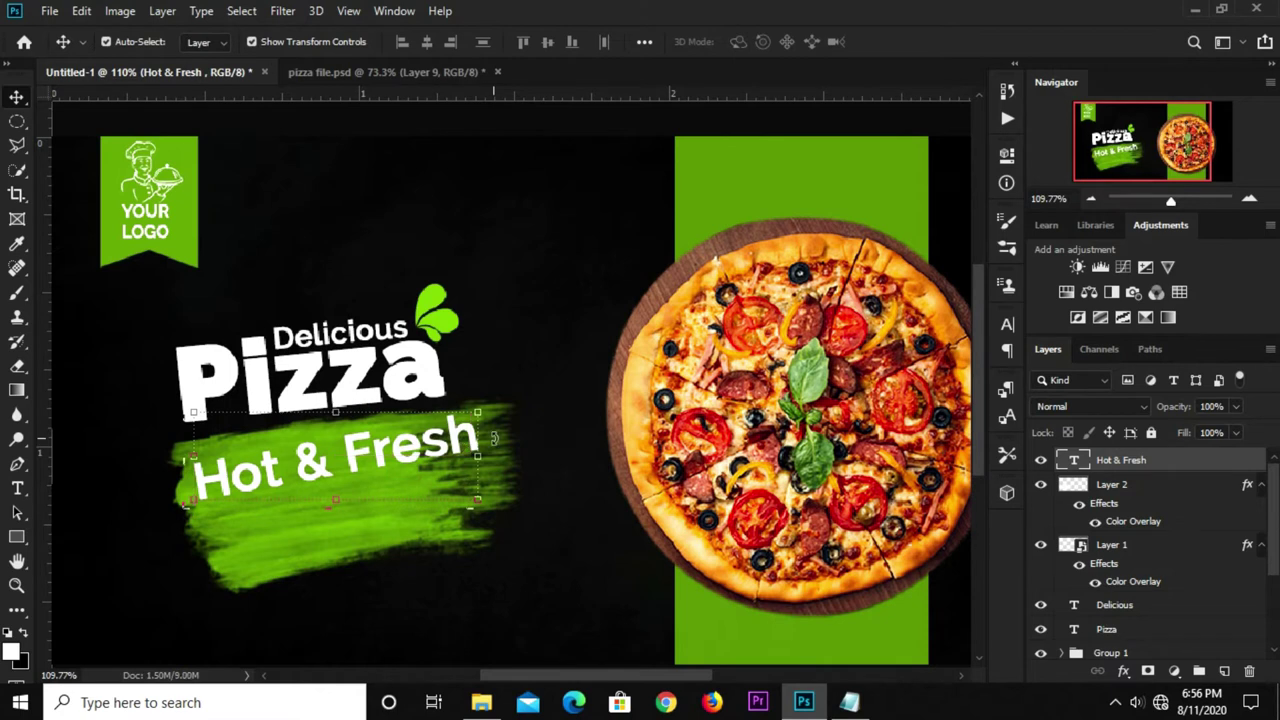
pyautogui.hotkey('ctrl', 't')
pyautogui.moveTo(532, 451); pyautogui.dragTo(489, 455)
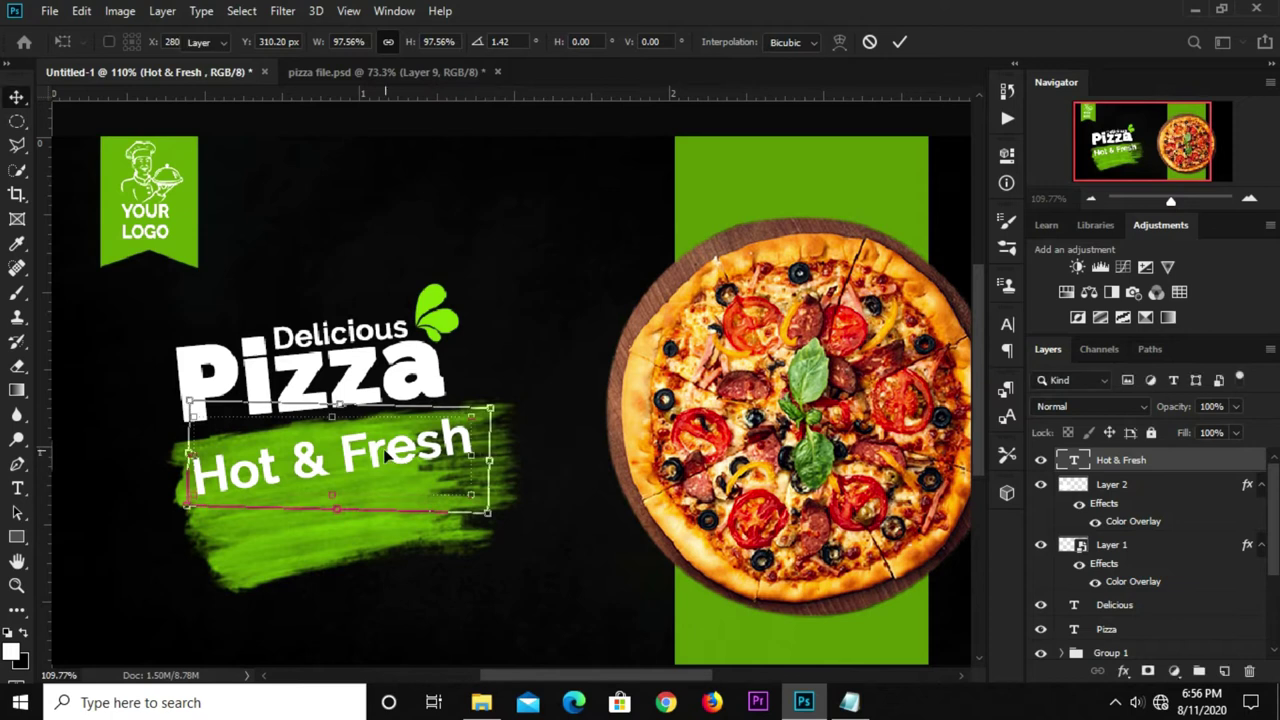
pyautogui.press('Return')
pyautogui.moveTo(382, 452); pyautogui.dragTo(386, 489)
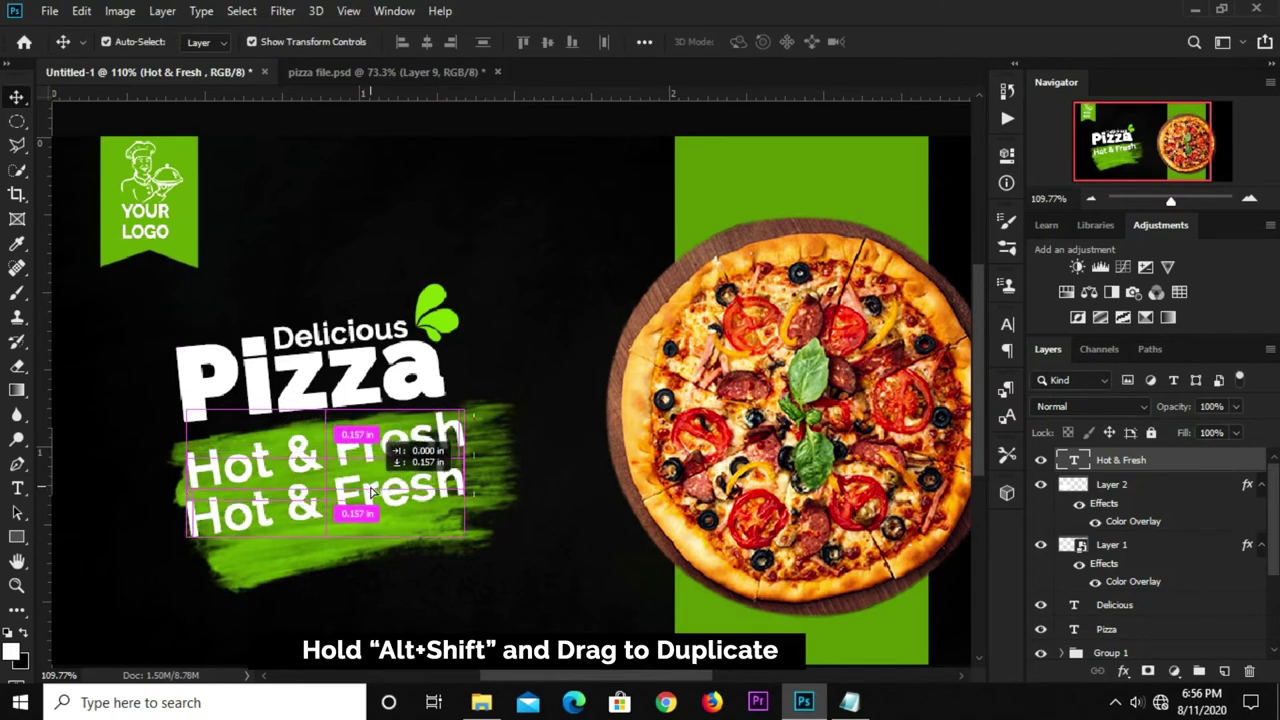
# Copy the 'From Oven' line from the Notepad notes.
pyautogui.click(849, 702)
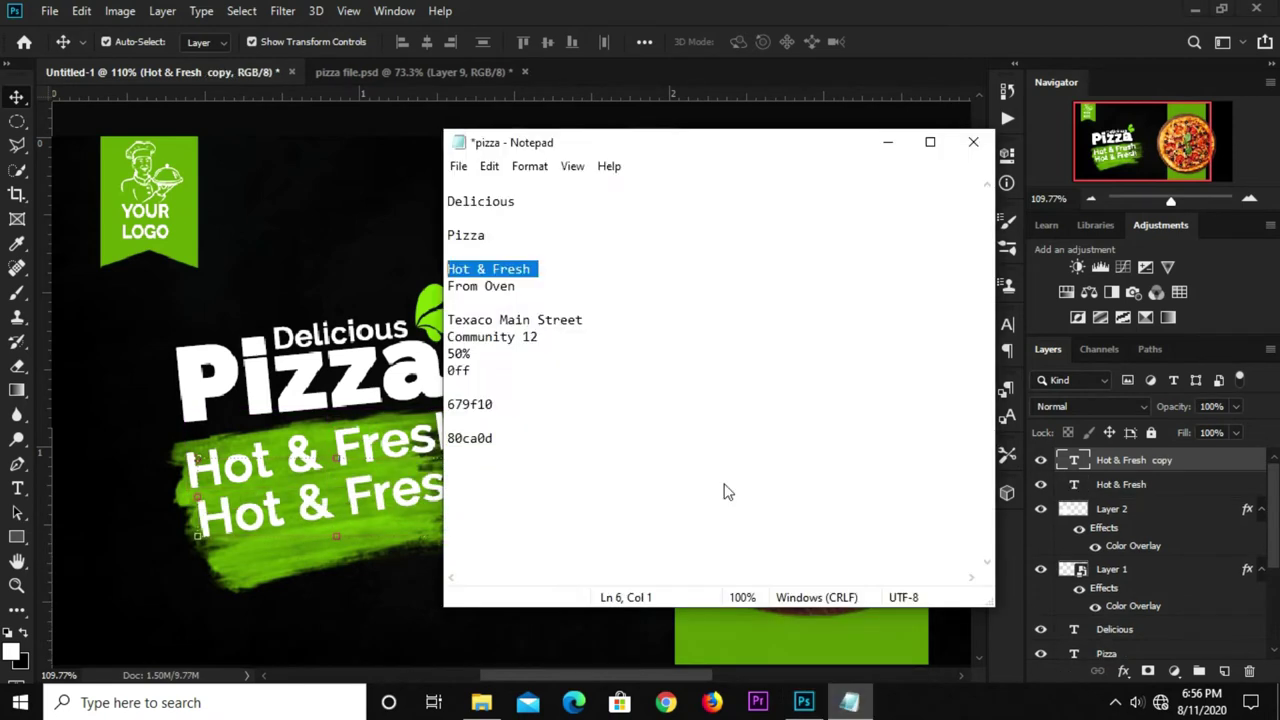
pyautogui.moveTo(516, 286); pyautogui.dragTo(447, 286)
pyautogui.rightClick(448, 287)
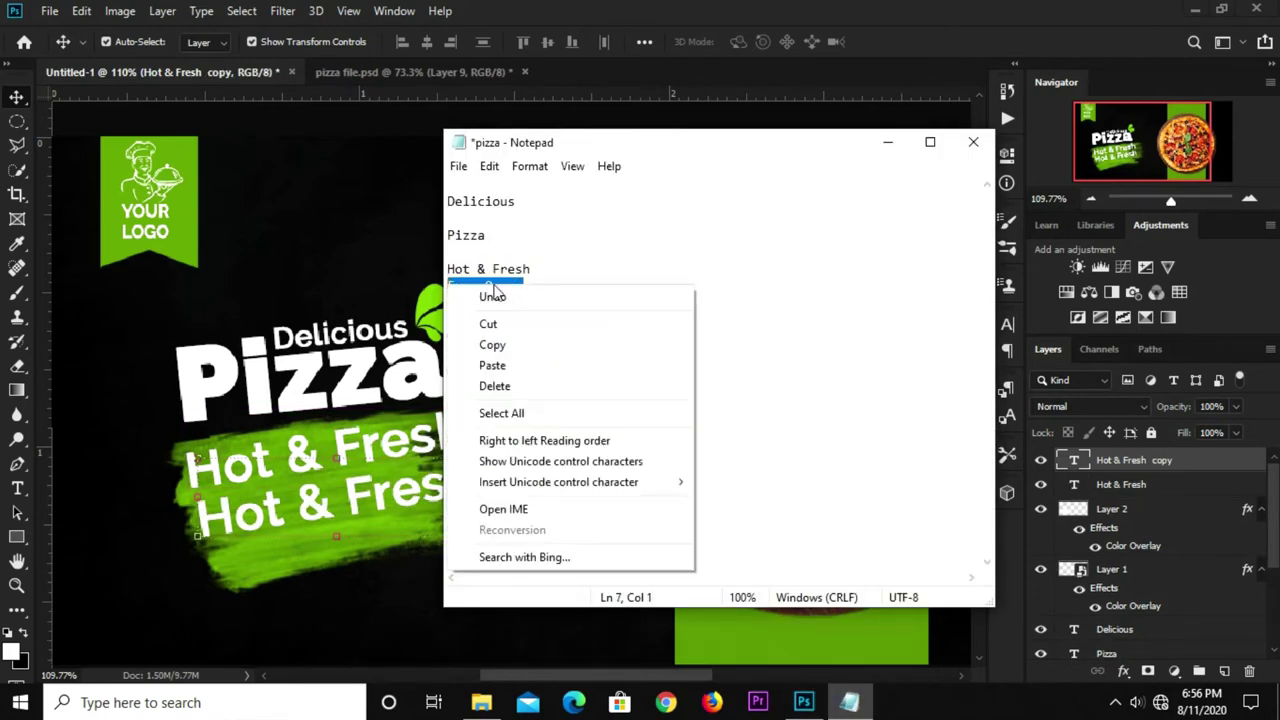
pyautogui.click(492, 344)
# Change the lower Hot & Fresh copy's text to 'From Oven'.
pyautogui.click(371, 558)
pyautogui.scroll(2, 325, 492)
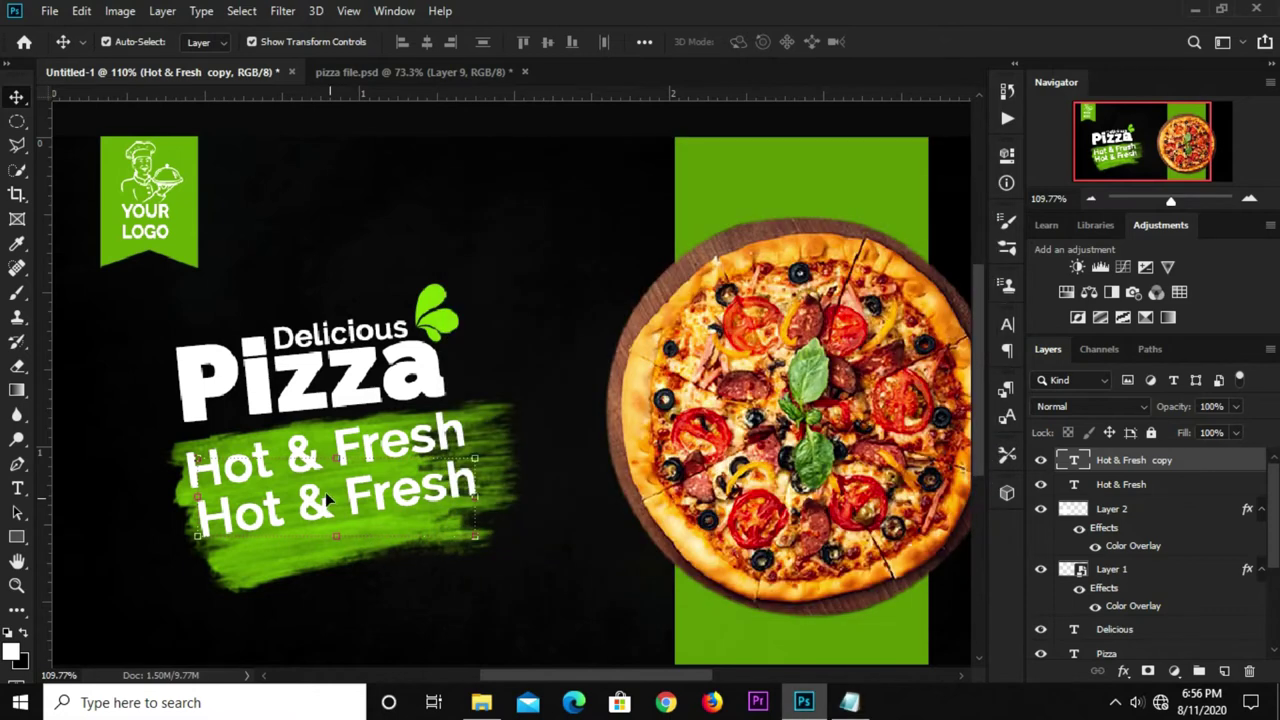
pyautogui.scroll(1, 322, 510)
pyautogui.click(16, 487)
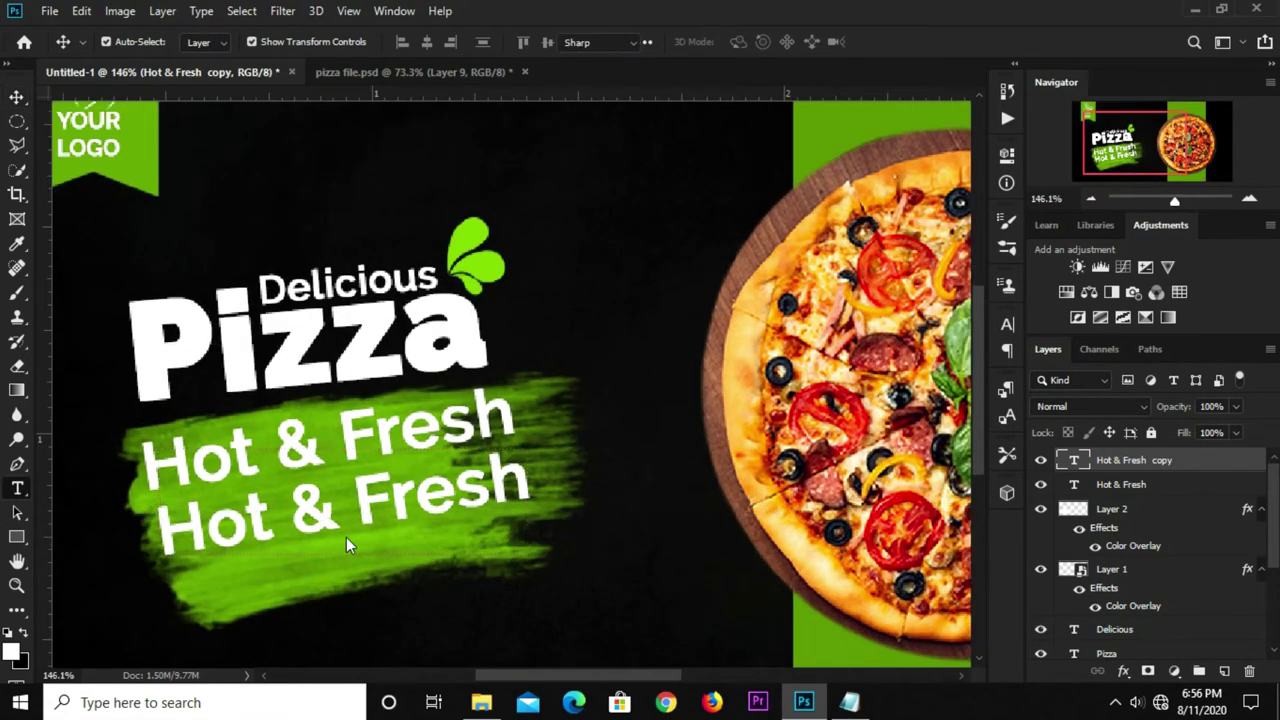
pyautogui.click(338, 505)
pyautogui.hotkey('ctrl', 'a')
pyautogui.hotkey('ctrl', 'v')
pyautogui.hotkey('ctrl', 'a')
pyautogui.write('From Oven')
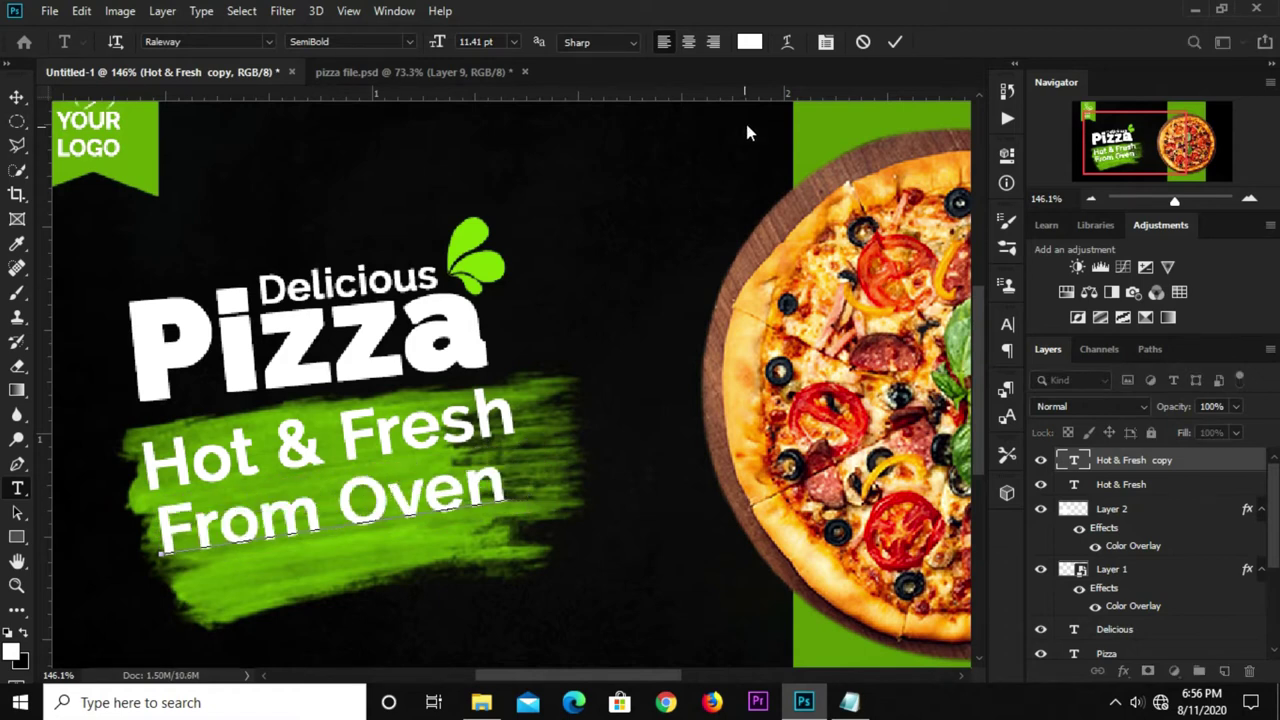
pyautogui.hotkey('ctrl', 'Return')
pyautogui.press('v')
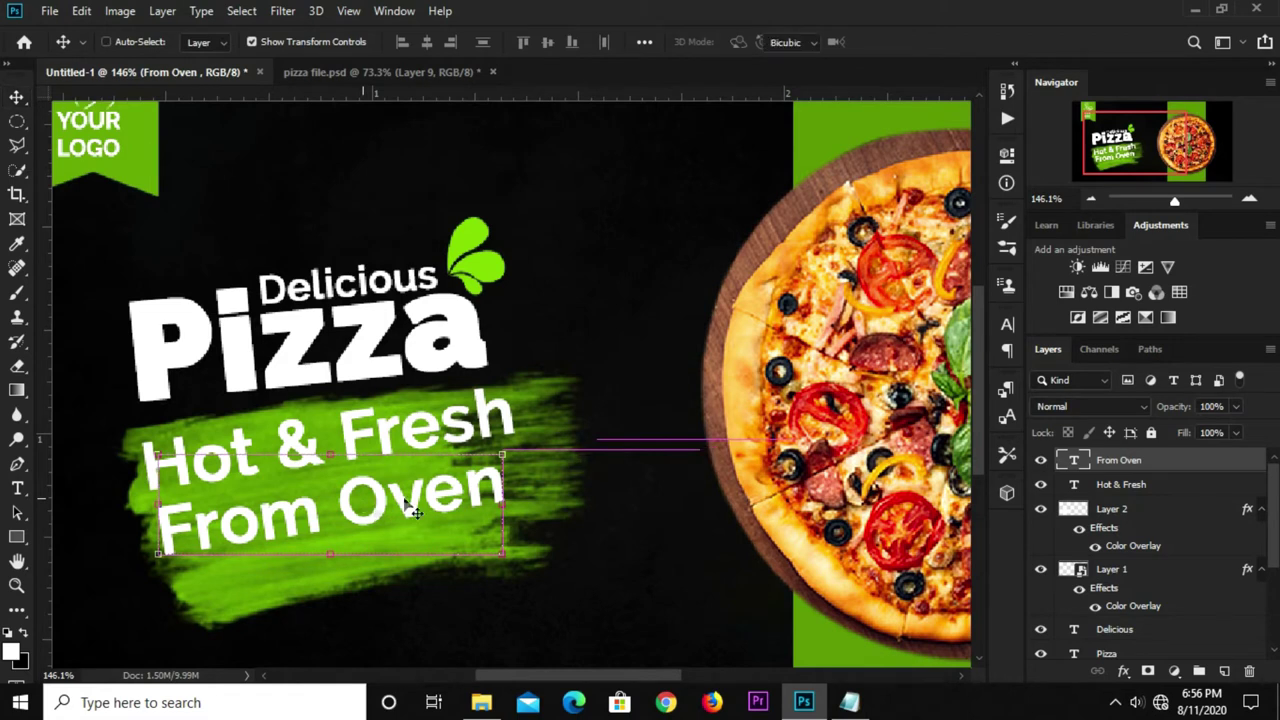
# Resize 'From Oven' to match 'Hot & Fresh' and nudge it right and down.
pyautogui.hotkey('ctrl', 't')
pyautogui.moveTo(532, 440); pyautogui.dragTo(562, 420)
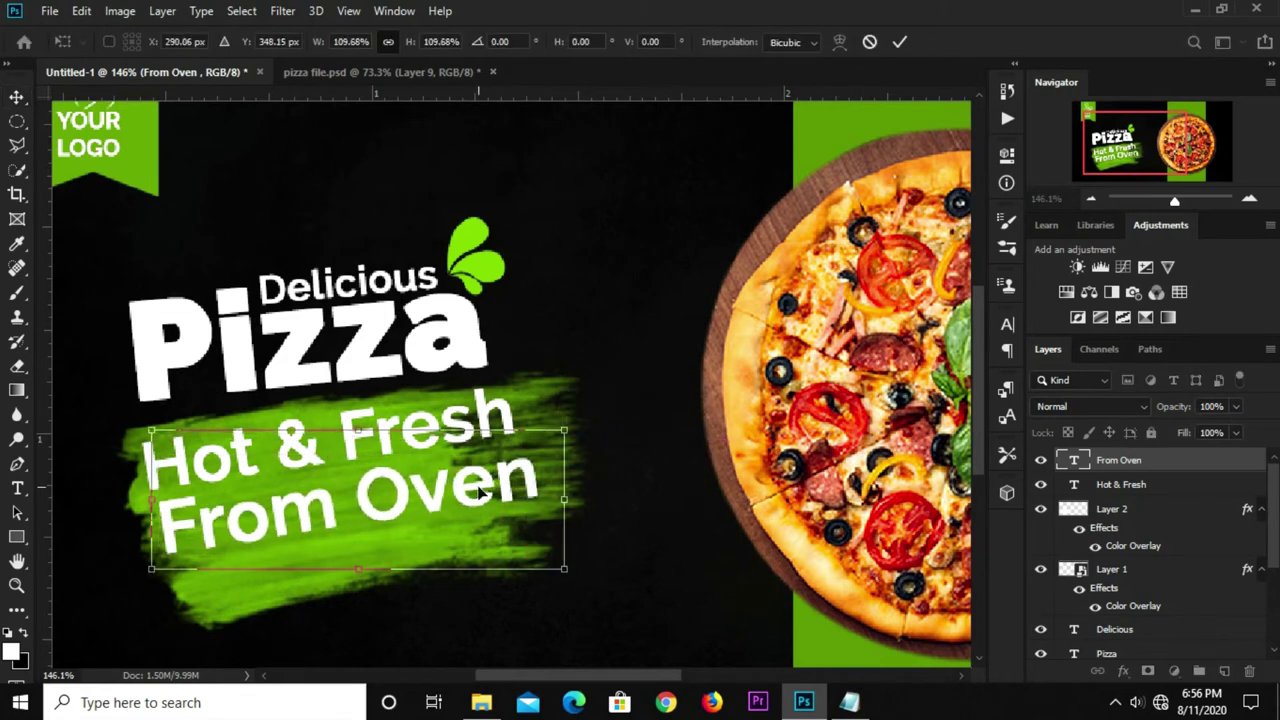
pyautogui.moveTo(478, 492); pyautogui.dragTo(473, 487)
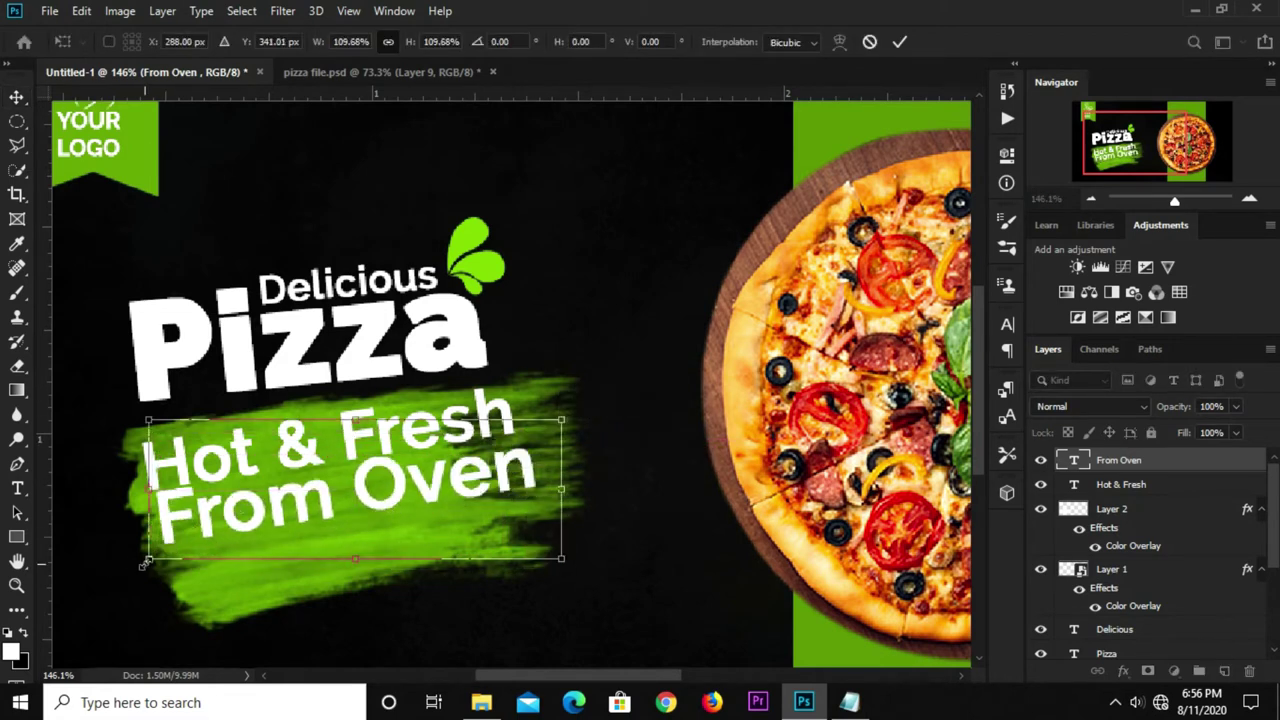
pyautogui.moveTo(143, 565); pyautogui.dragTo(148, 548)
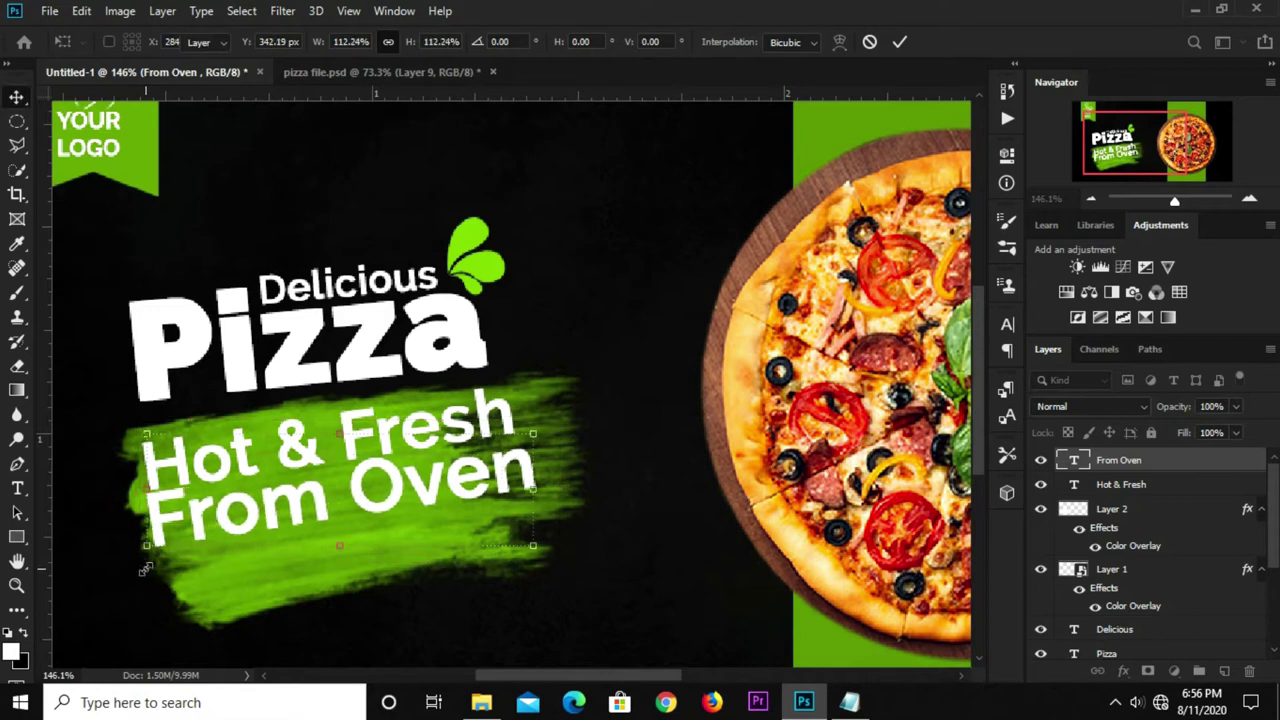
pyautogui.press('Return')
pyautogui.press('Right')
pyautogui.press('Right')
pyautogui.press('Down')
pyautogui.press('Down')
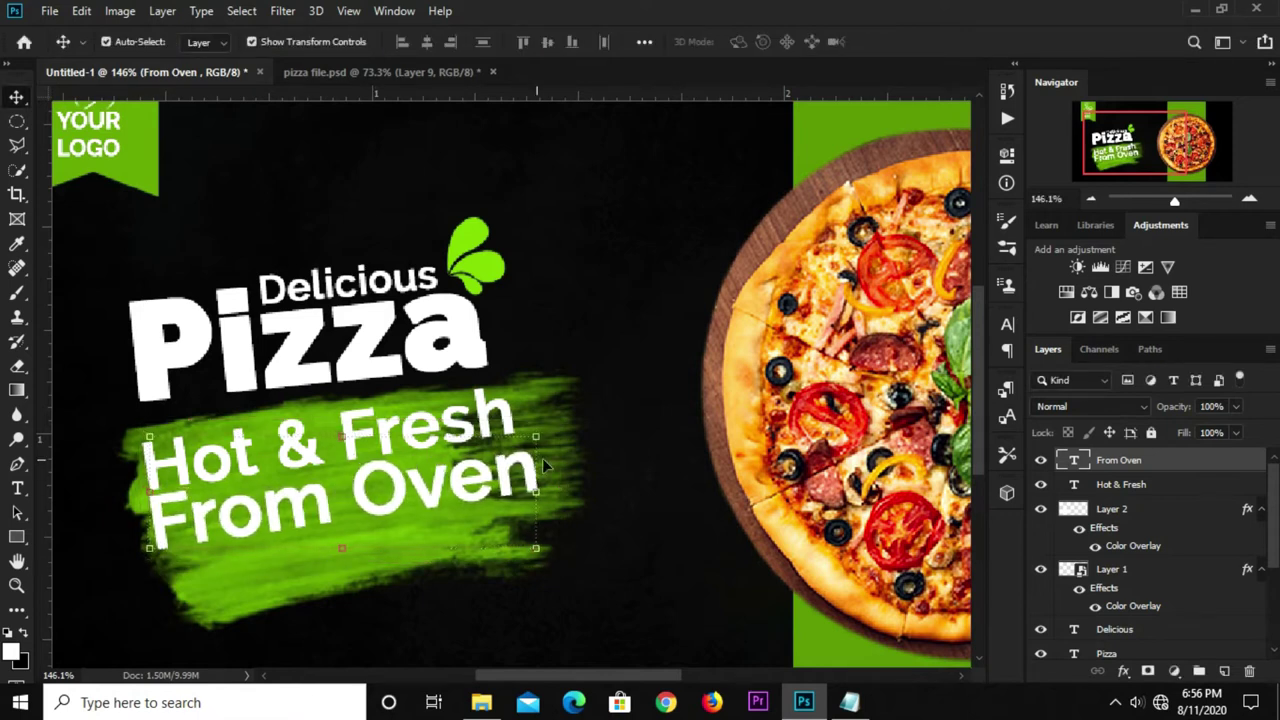
pyautogui.hotkey('ctrl', 't')
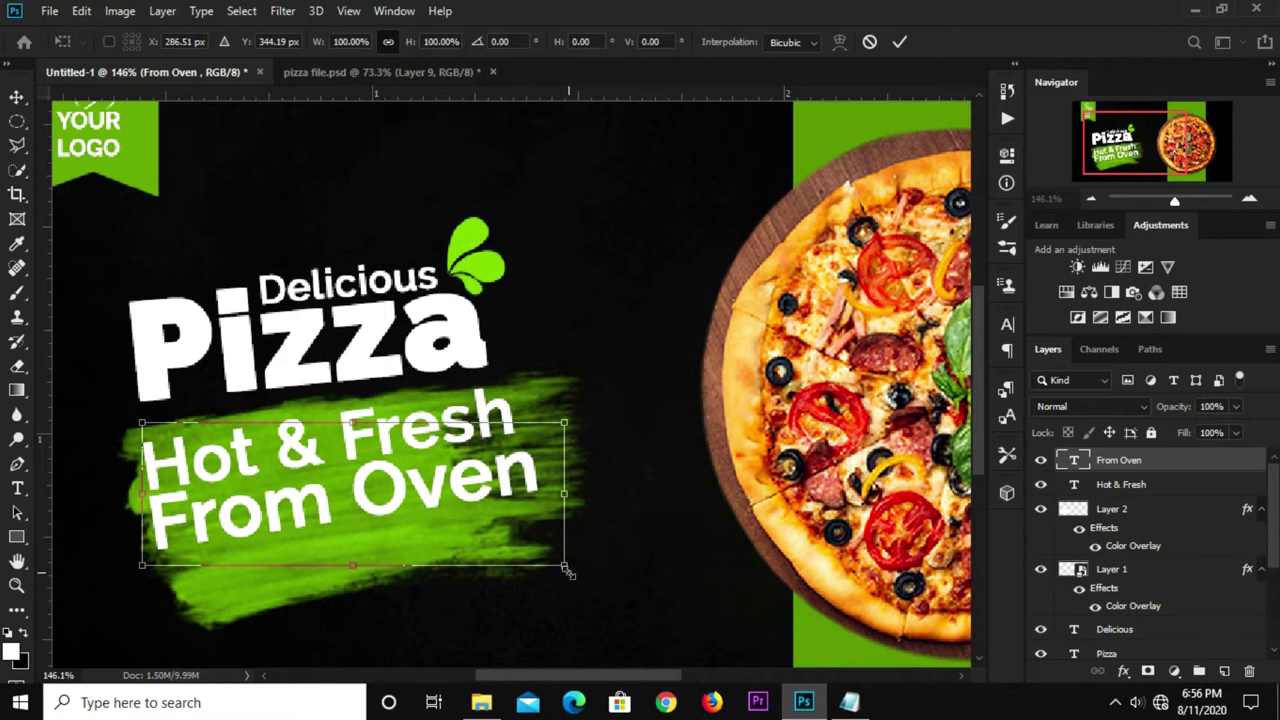
pyautogui.moveTo(565, 568); pyautogui.dragTo(530, 547)
pyautogui.press('Return')
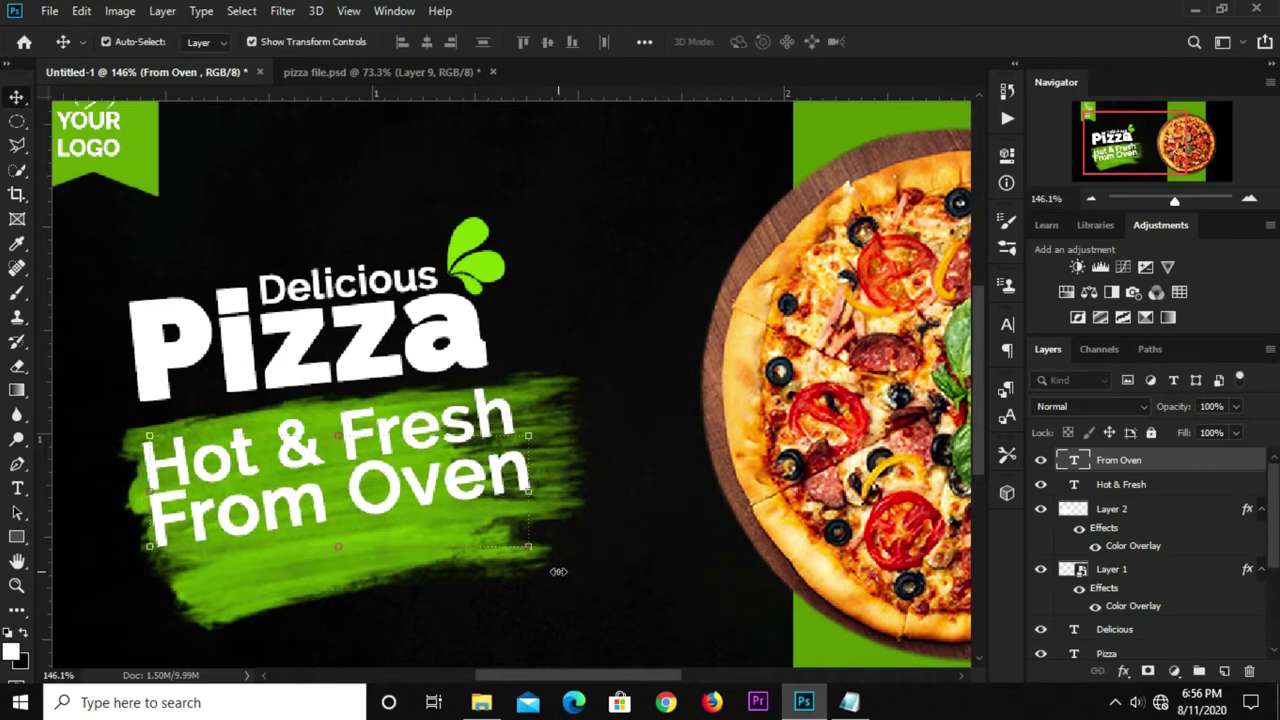
pyautogui.press('Down')
pyautogui.press('Down')
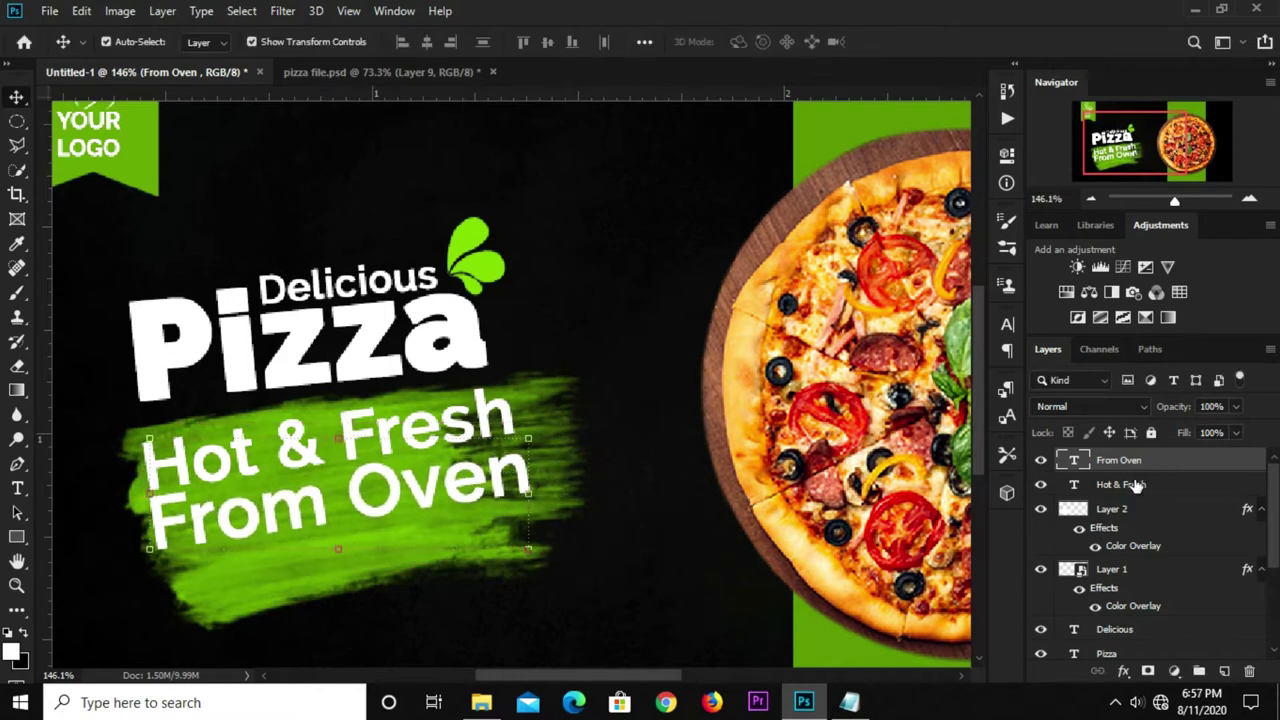
# Move both tagline lines right and down together and tilt them slightly.
pyautogui.keyDown('shift'); pyautogui.click(1136, 485); pyautogui.keyUp('shift')
pyautogui.hotkey('ctrl', 't')
pyautogui.moveTo(272, 504); pyautogui.dragTo(296, 514)
pyautogui.moveTo(588, 557); pyautogui.dragTo(584, 543)
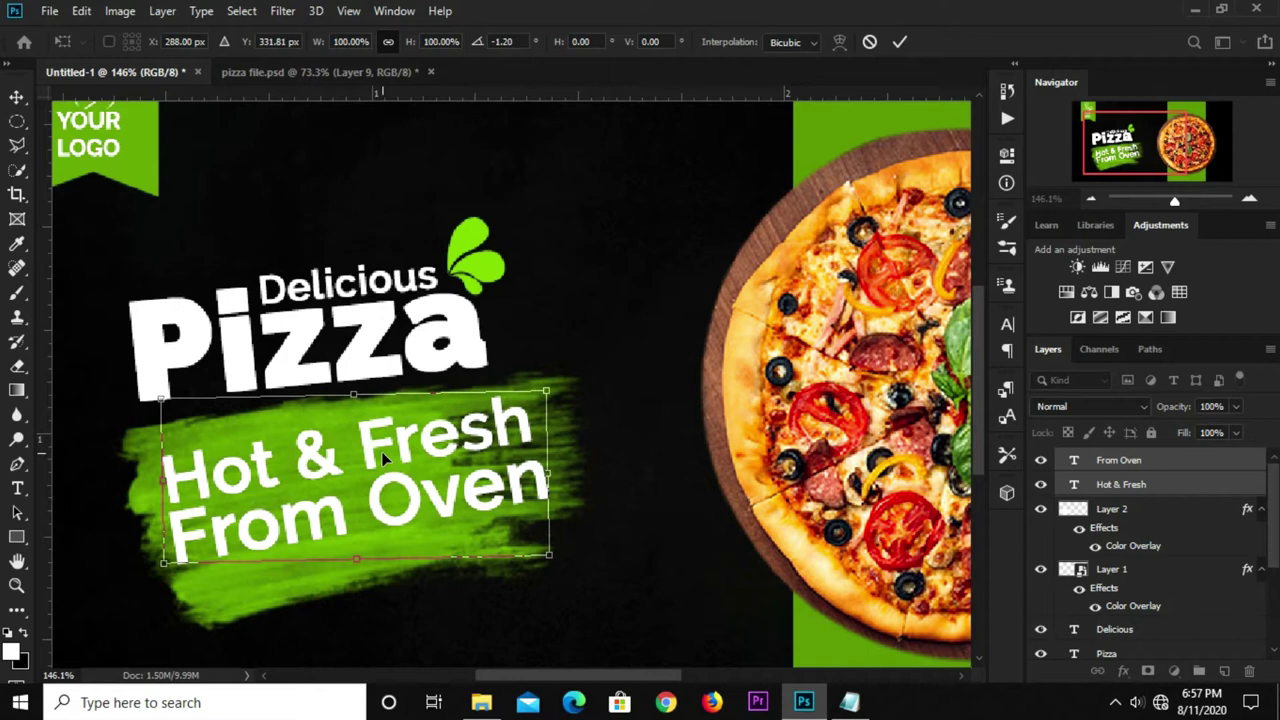
pyautogui.hotkey('ctrl', '0')
pyautogui.press('Return')
# Shrink the green swash to about 96% and move it up slightly.
pyautogui.click(262, 522)
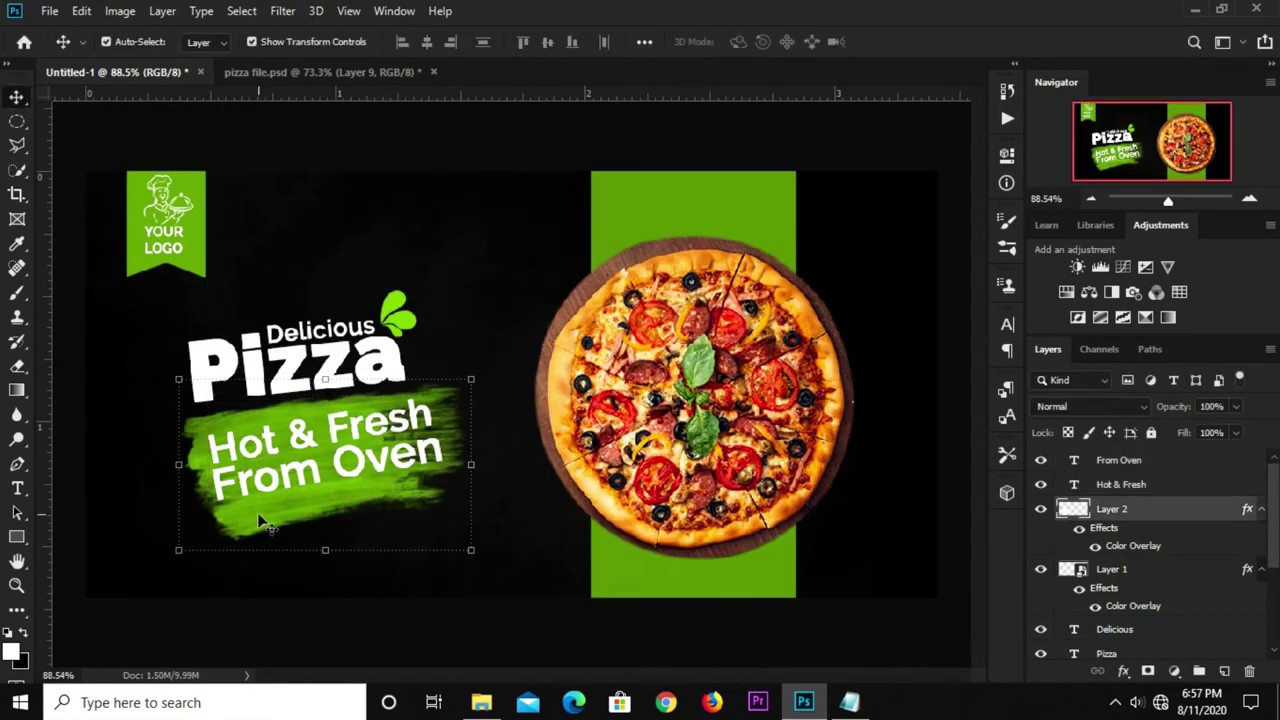
pyautogui.press('Up')
pyautogui.press('Up')
pyautogui.press('Up')
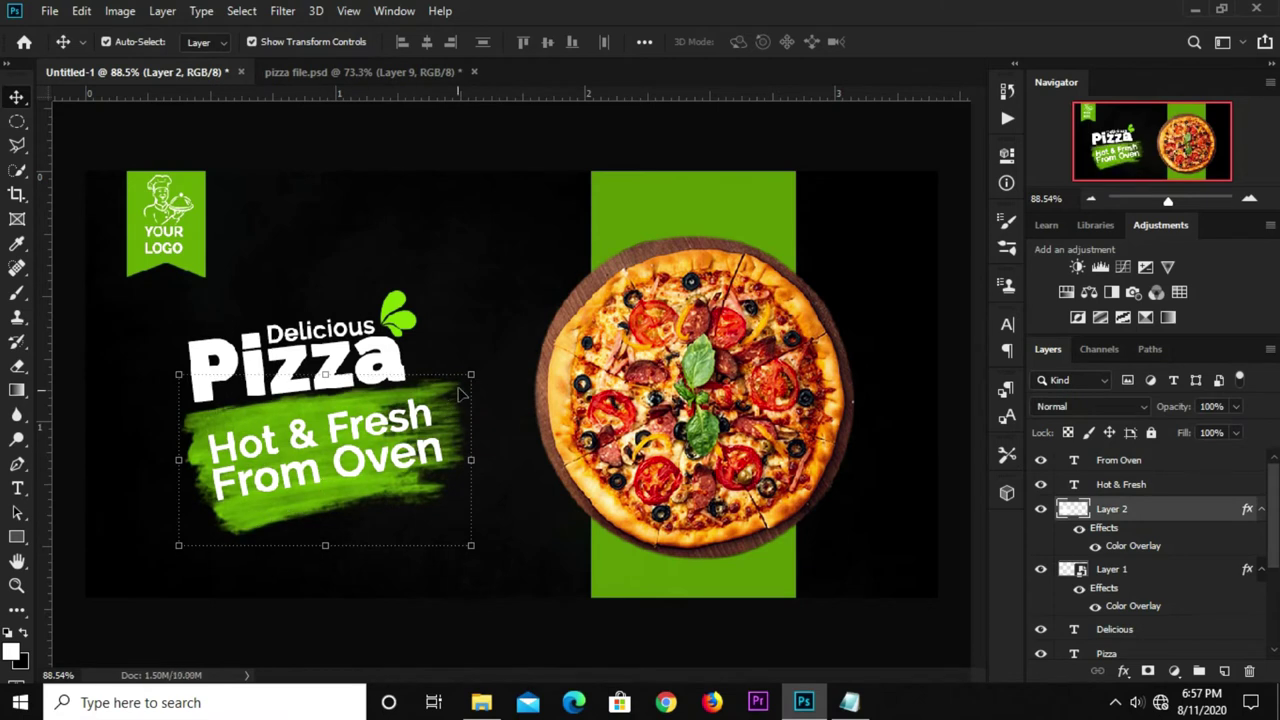
pyautogui.click(459, 394)
pyautogui.click(356, 469)
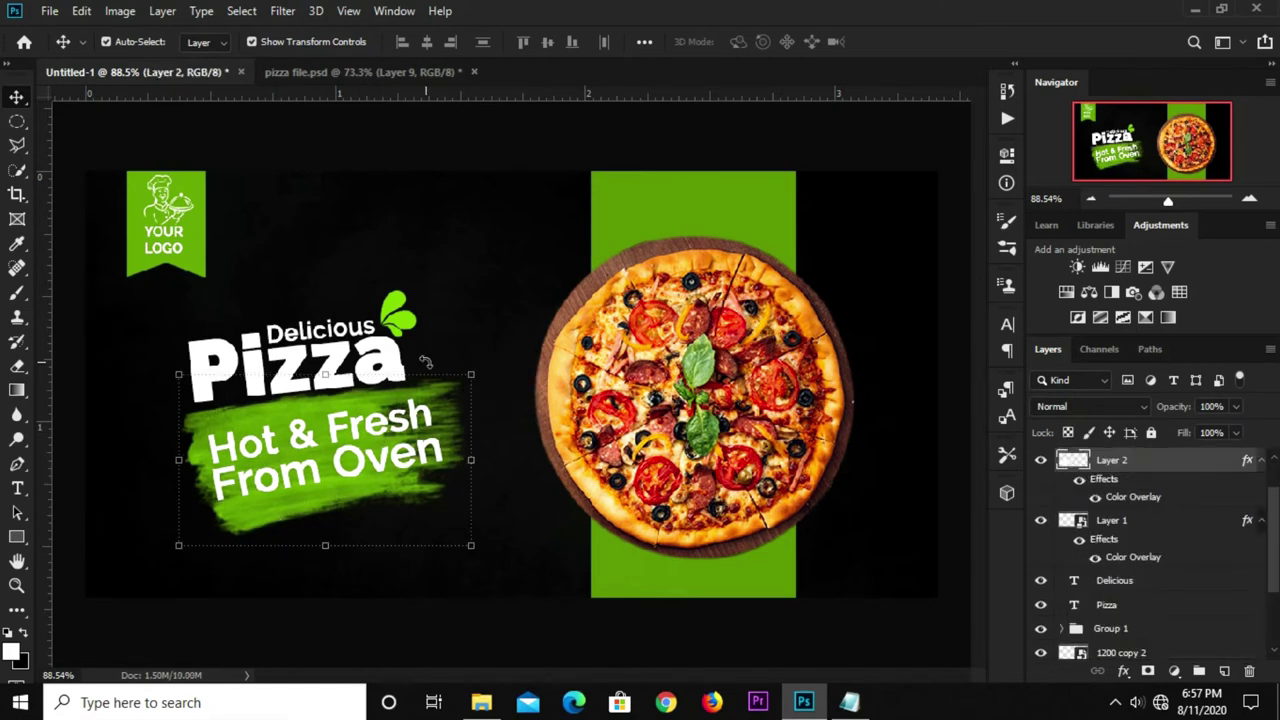
pyautogui.click(478, 370)
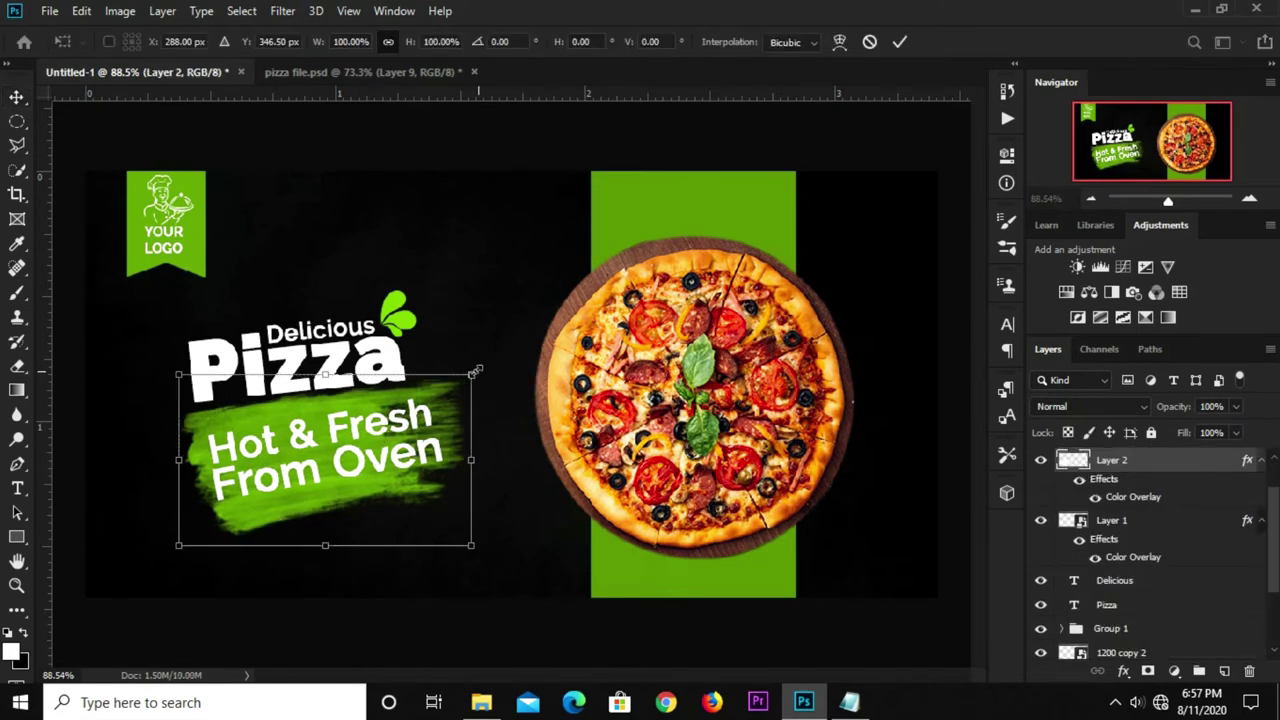
pyautogui.moveTo(476, 370); pyautogui.dragTo(460, 380)
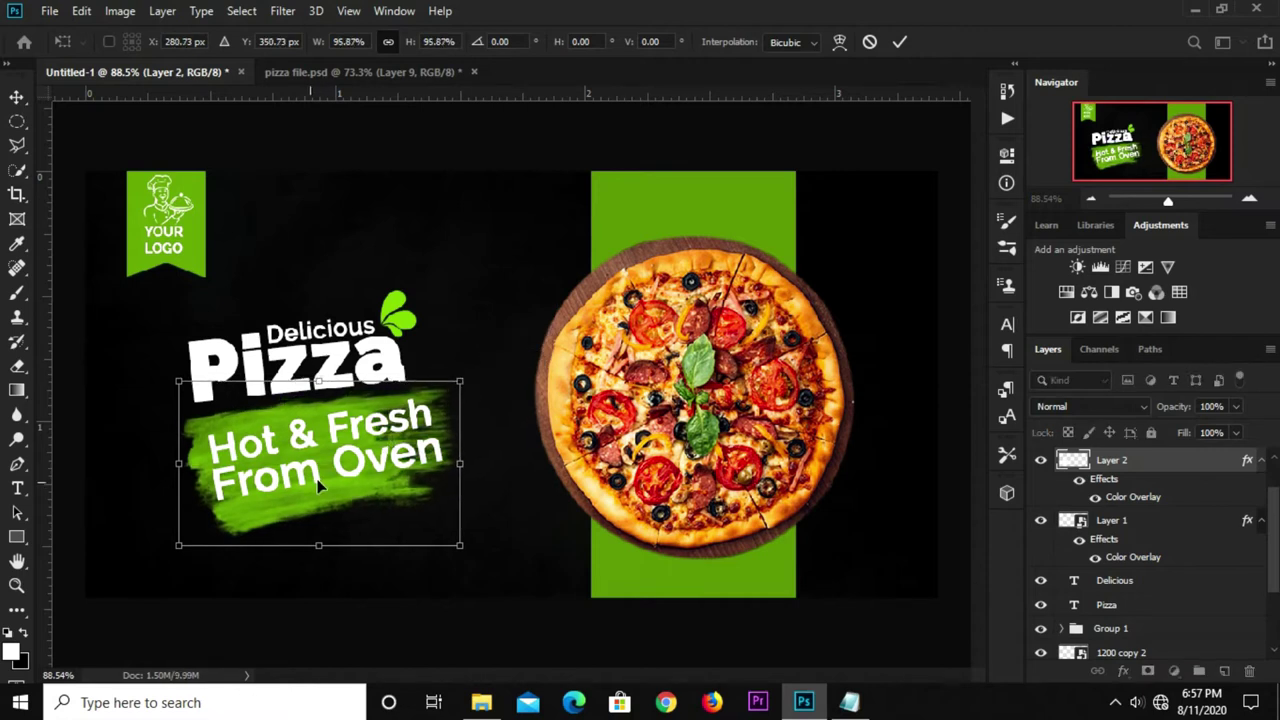
pyautogui.moveTo(281, 512); pyautogui.dragTo(281, 507)
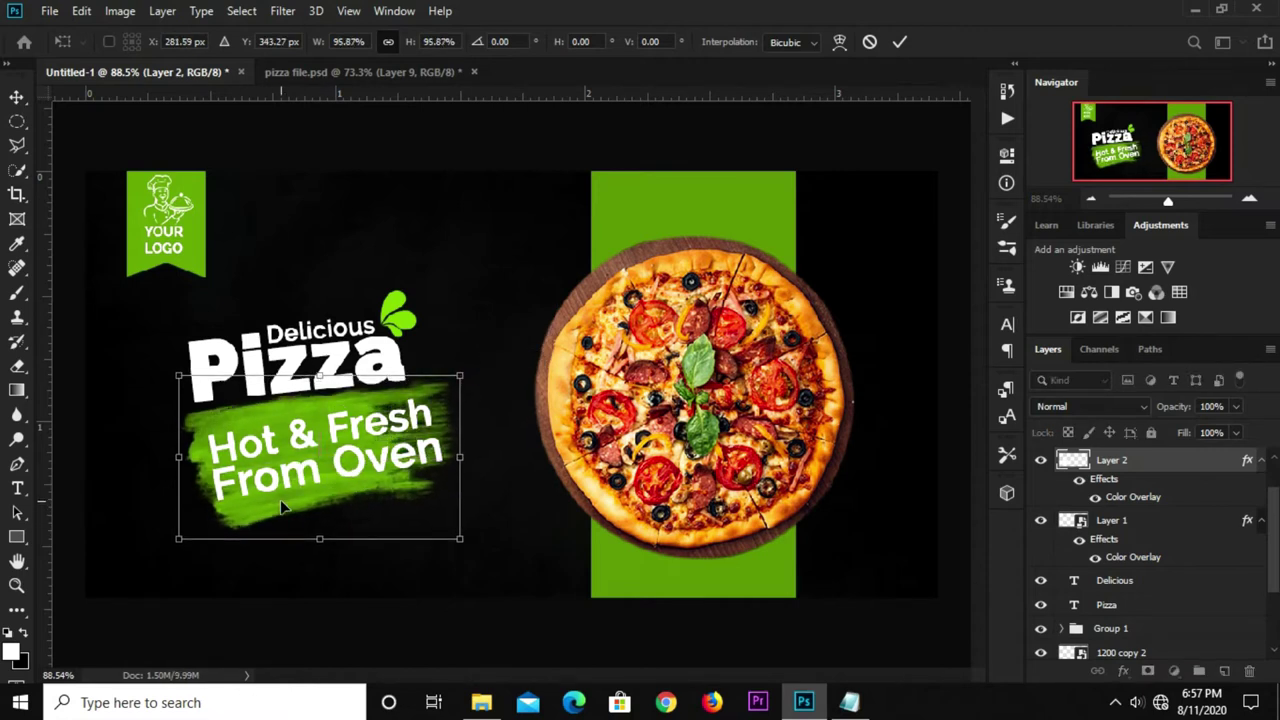
pyautogui.click(335, 595)
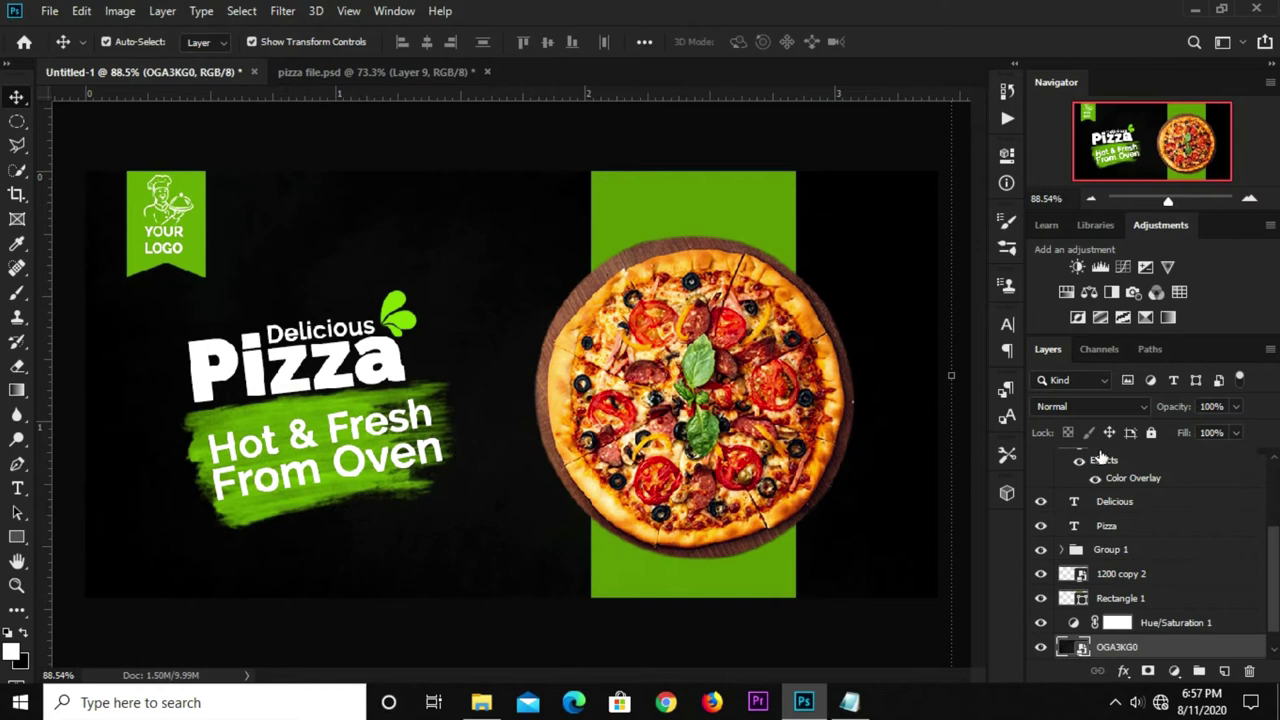
# Group the From Oven through Pizza layers into Group 2.
pyautogui.scroll(3, 1143, 527)
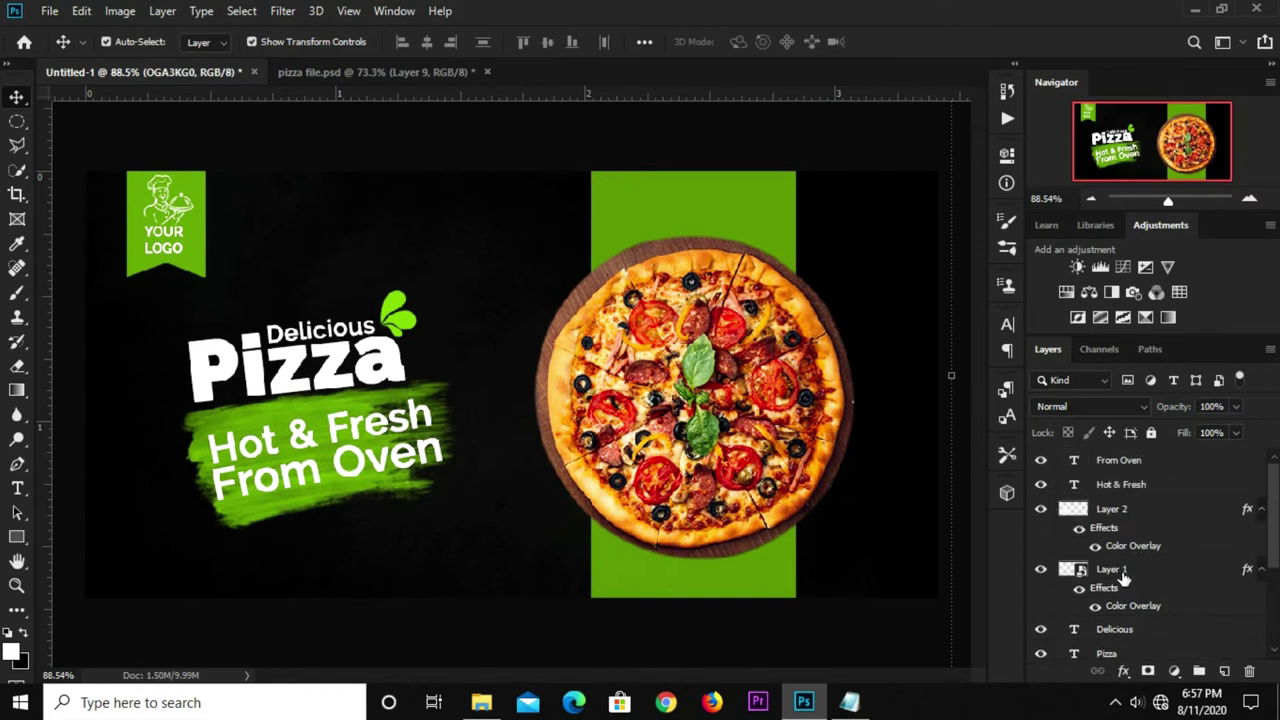
pyautogui.click(1133, 578)
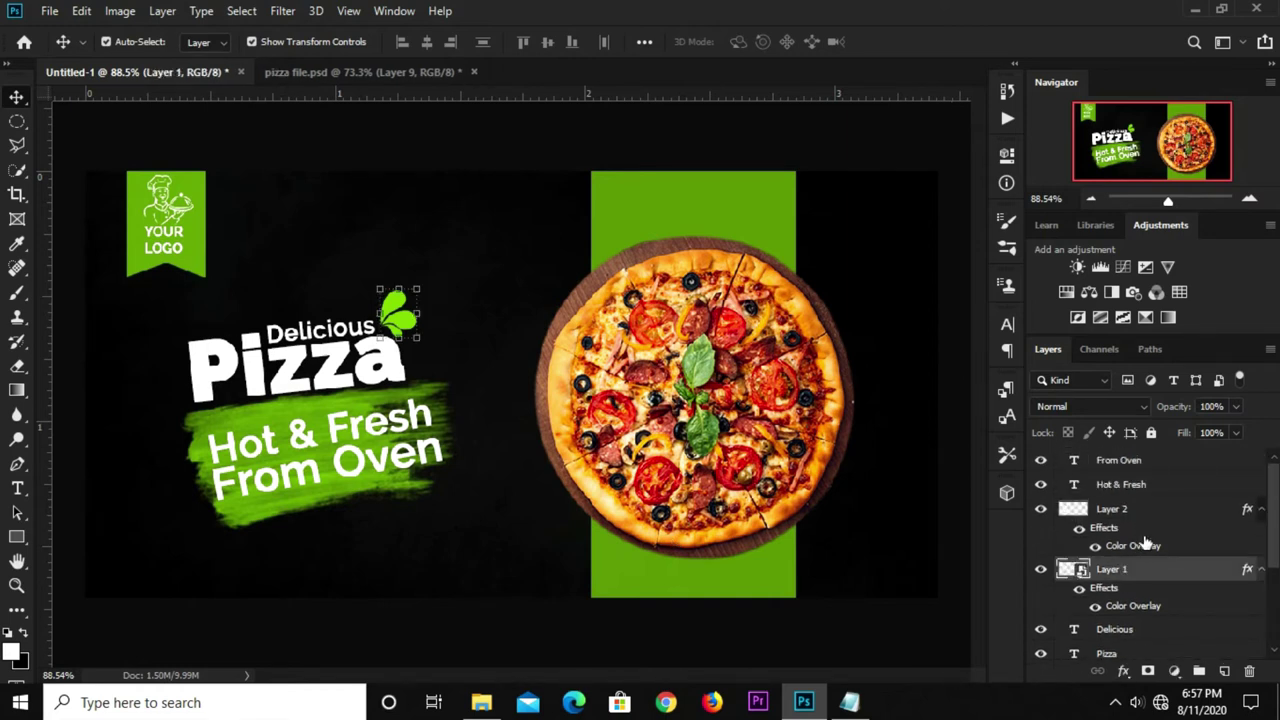
pyautogui.scroll(-2, 1147, 541)
pyautogui.click(1120, 581)
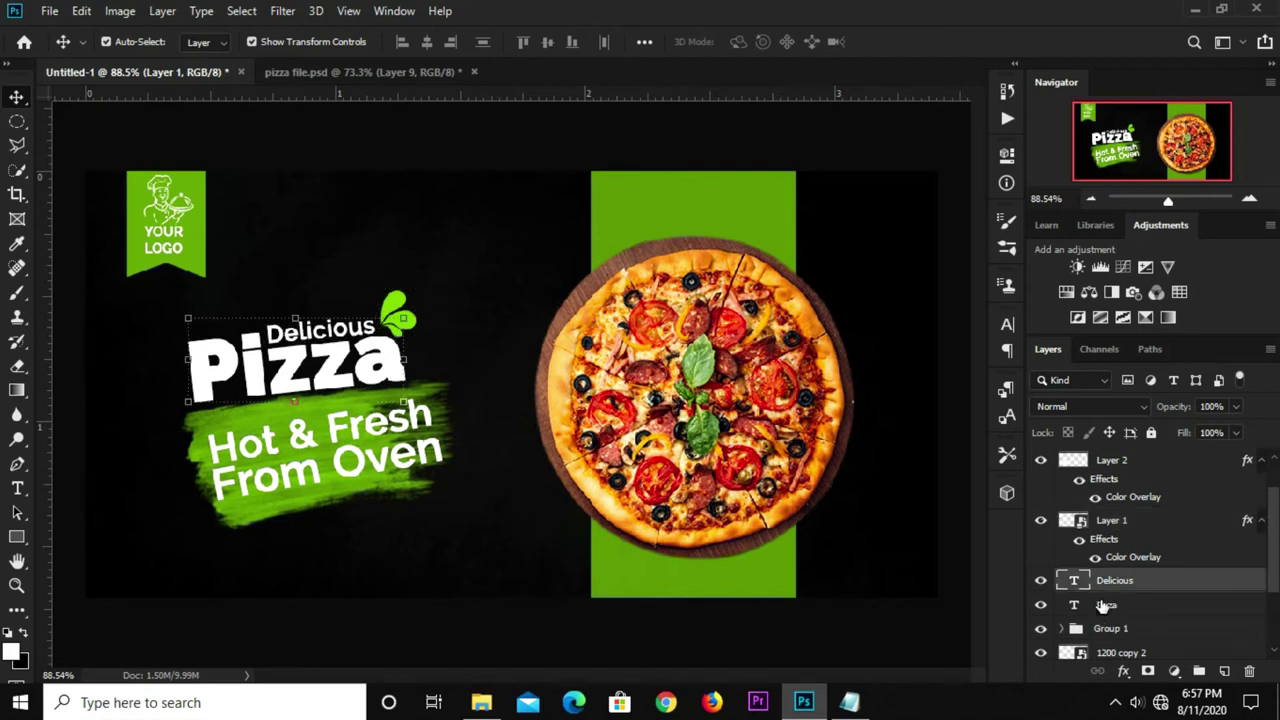
pyautogui.click(1188, 606)
pyautogui.scroll(2, 1172, 611)
pyautogui.keyDown('shift'); pyautogui.click(1147, 460); pyautogui.keyUp('shift')
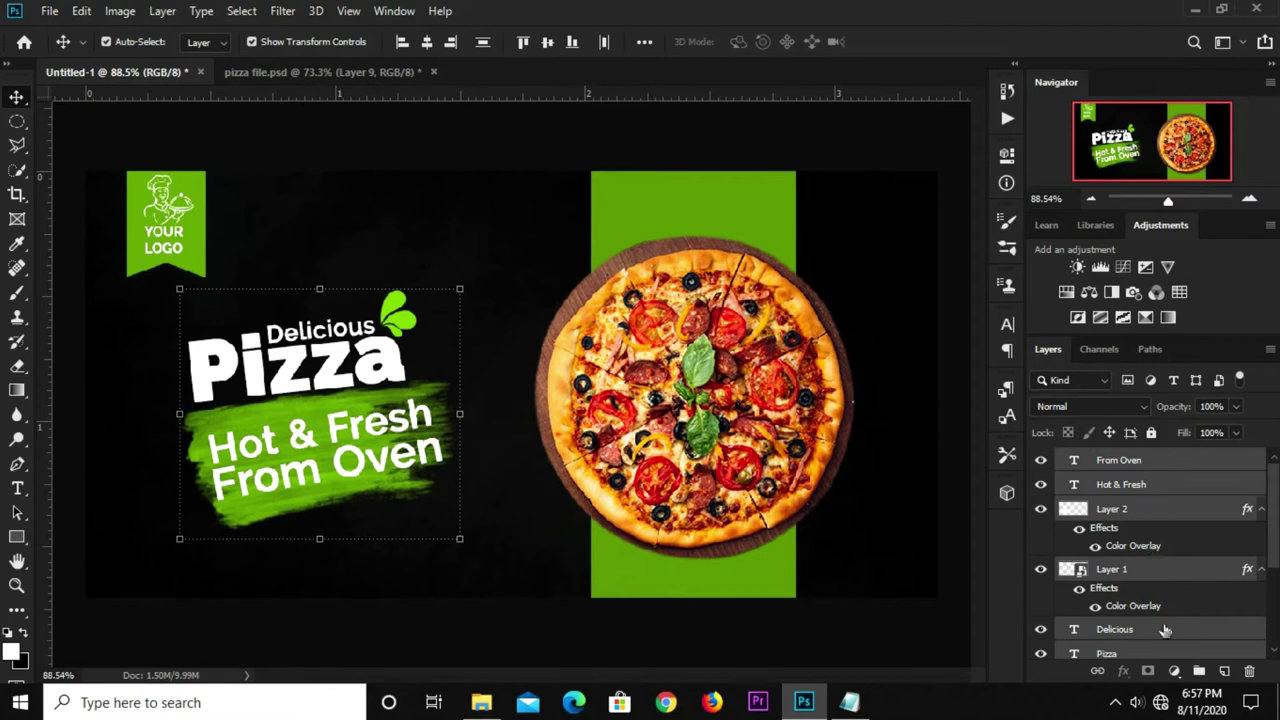
pyautogui.hotkey('ctrl', 'g')
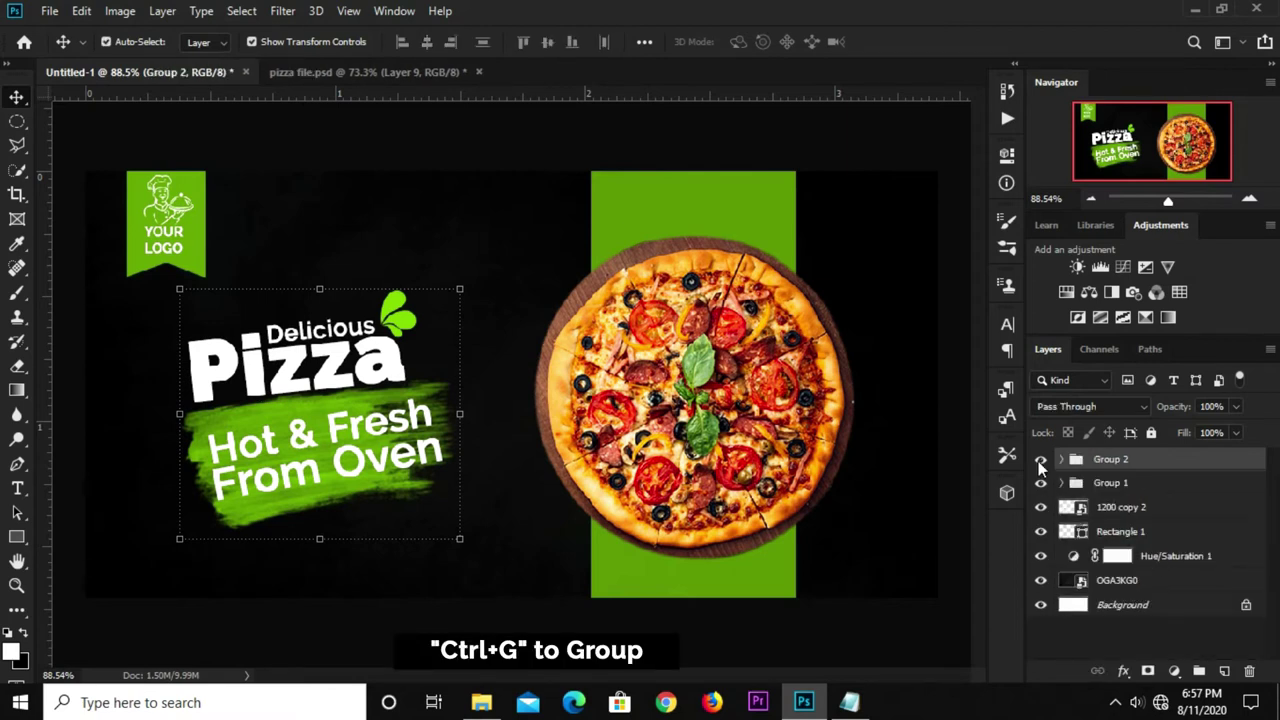
pyautogui.click(1040, 460)
pyautogui.click(1040, 460)
# Scale Group 2 down to about 93% and raise it toward the logo.
pyautogui.click(106, 41)
pyautogui.moveTo(407, 392); pyautogui.dragTo(410, 395)
pyautogui.hotkey('ctrl', 't')
pyautogui.moveTo(460, 539); pyautogui.dragTo(441, 518)
pyautogui.moveTo(316, 443)
pyautogui.mouseDown()
pyautogui.moveTo(317, 413)
pyautogui.moveTo(300, 405)
pyautogui.mouseUp()
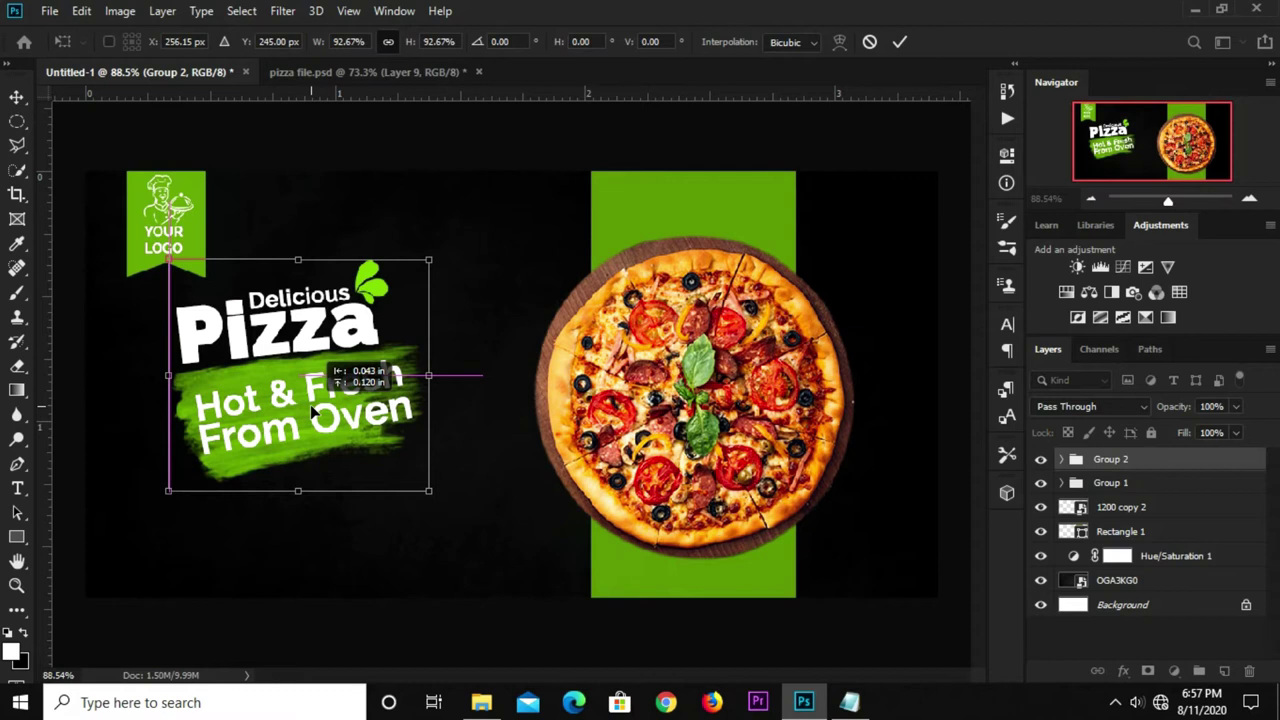
pyautogui.click(432, 240)
# Copy the white stroke marks from pizza file.psd to the pizza's upper-left, rotated slightly.
pyautogui.click(470, 231)
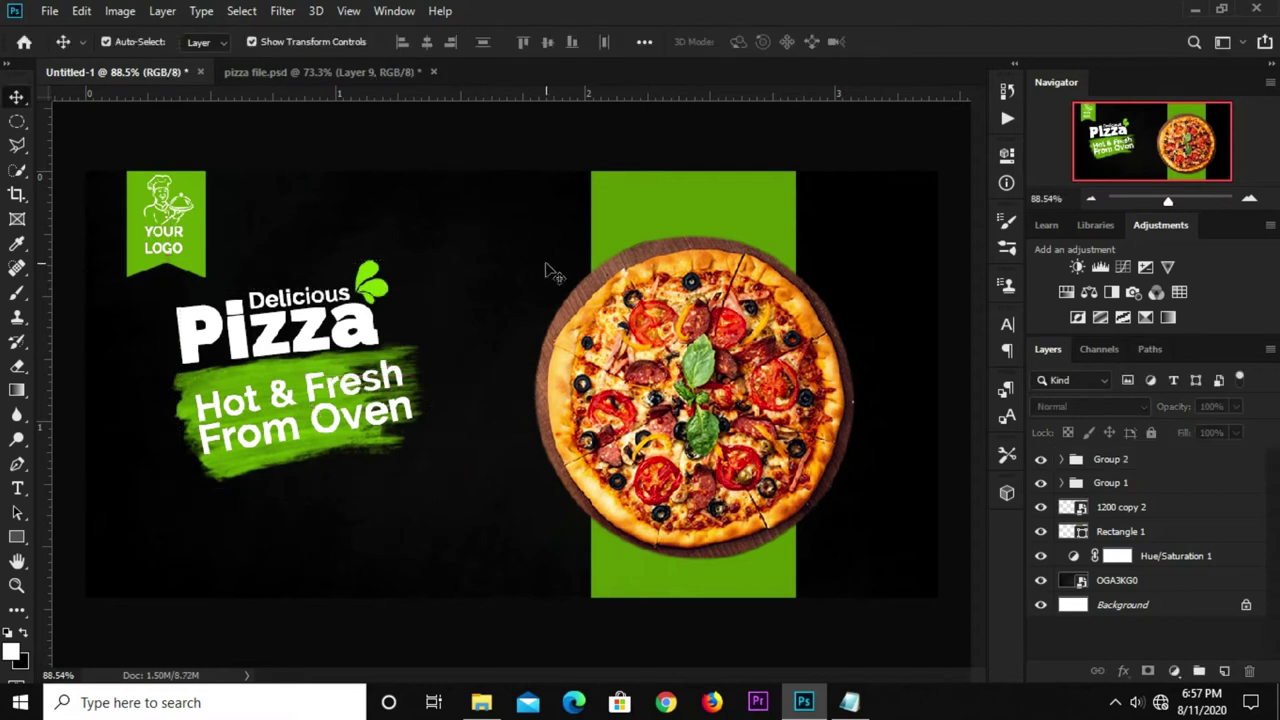
pyautogui.click(322, 72)
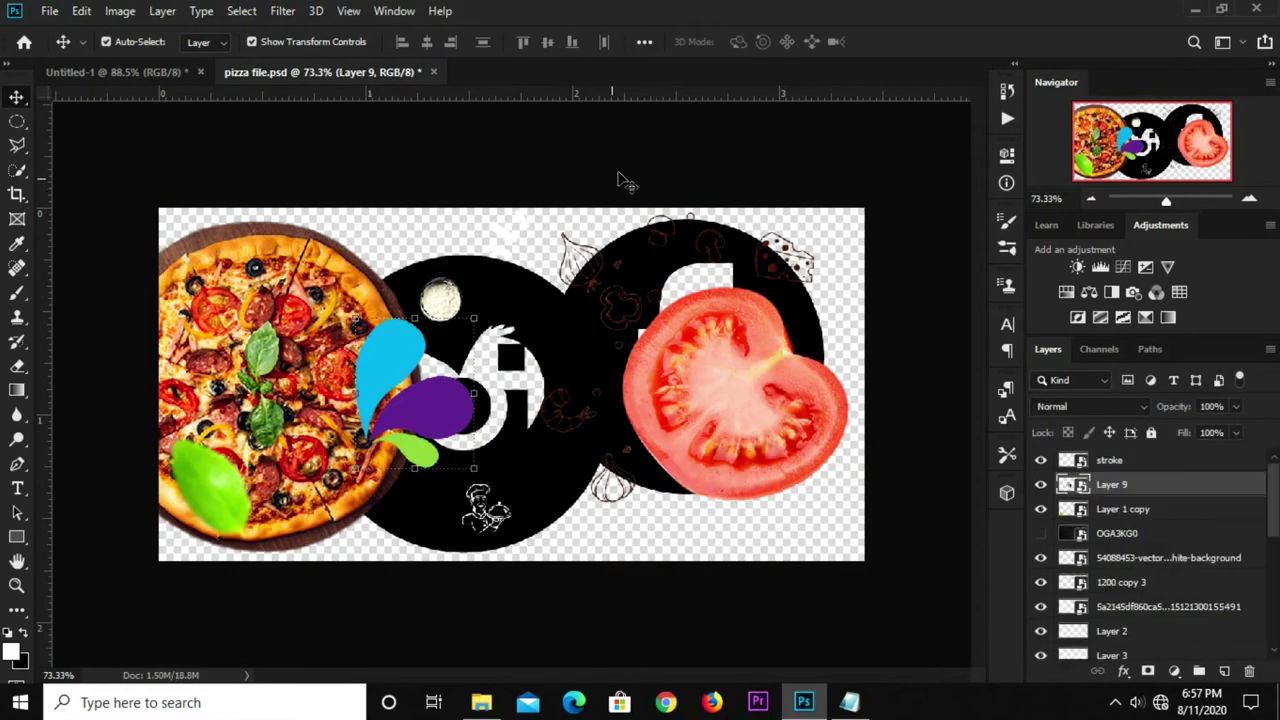
pyautogui.click(1135, 462)
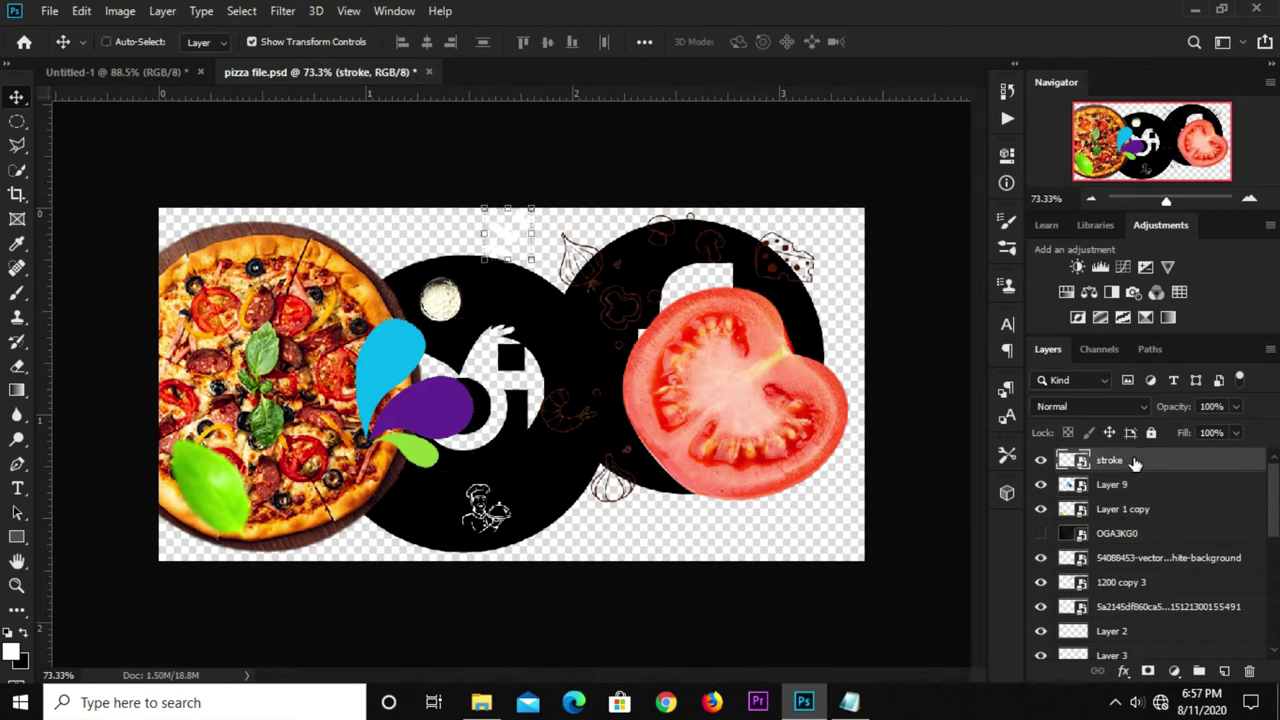
pyautogui.moveTo(119, 90); pyautogui.dragTo(603, 343)
pyautogui.moveTo(507, 383); pyautogui.dragTo(529, 305)
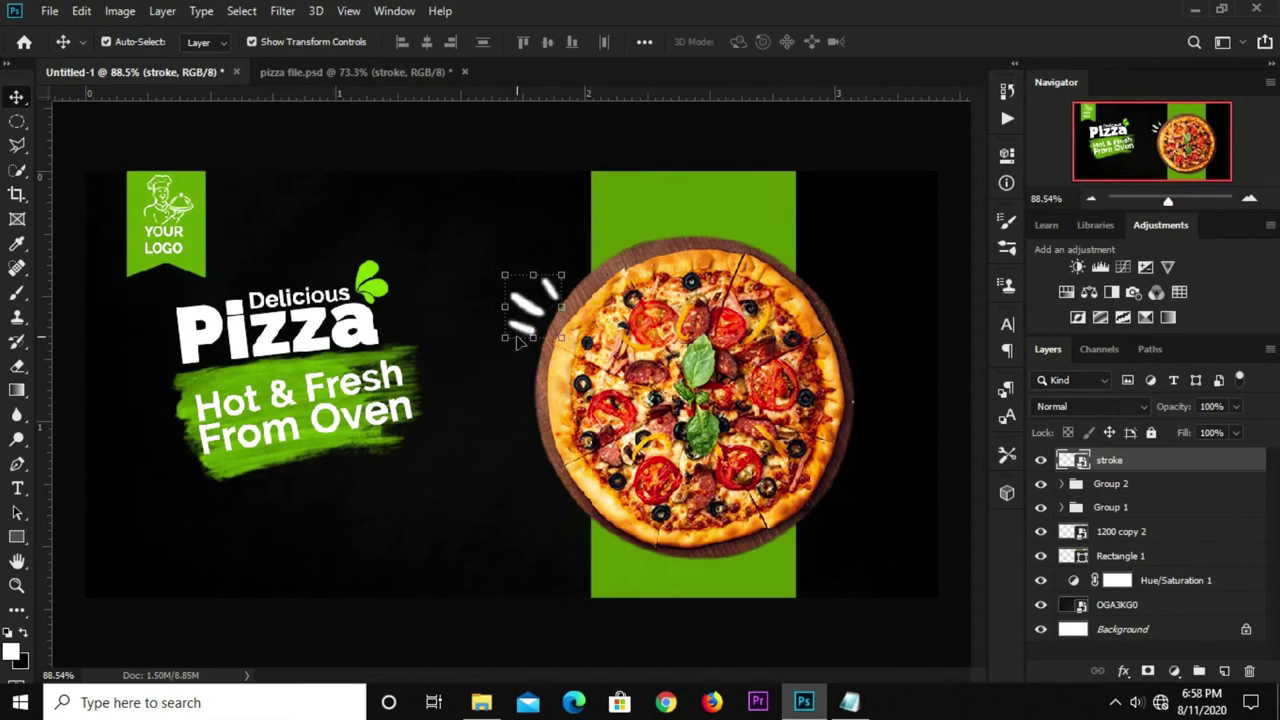
pyautogui.moveTo(517, 355); pyautogui.dragTo(577, 275)
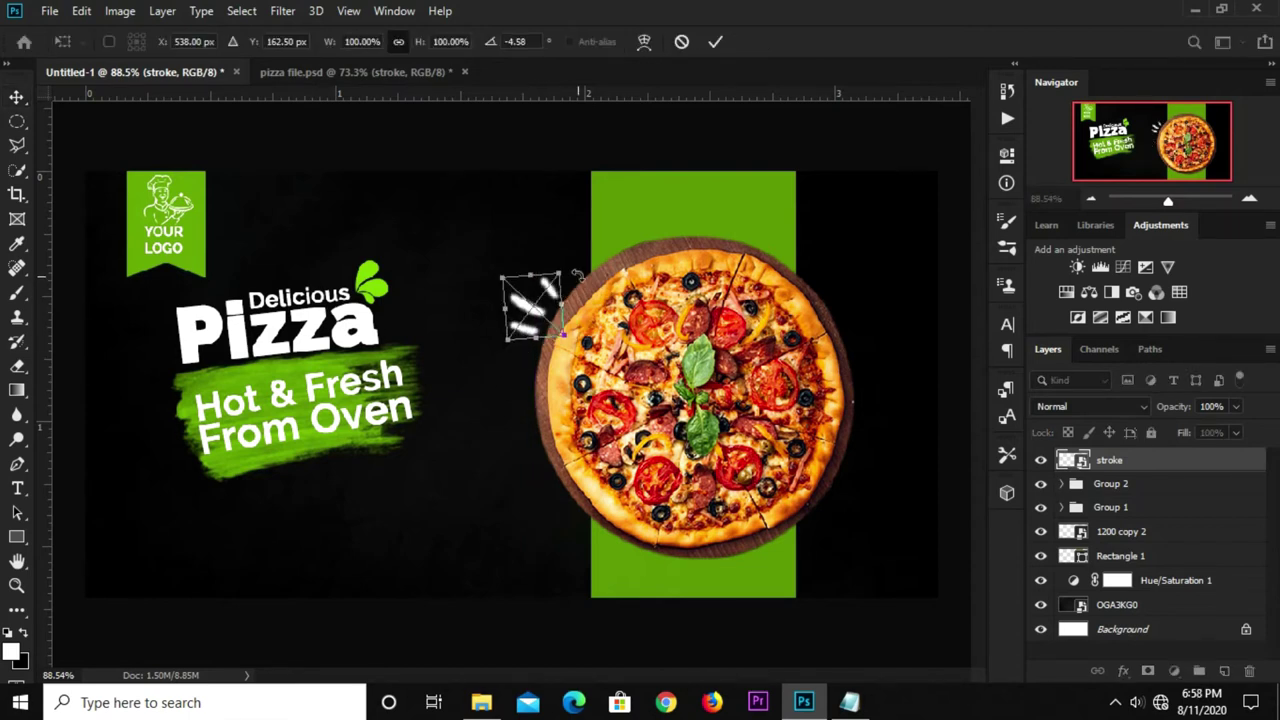
pyautogui.press('Return')
# Reduce the strokes' tilt and nudge them slightly down and right.
pyautogui.click(537, 146)
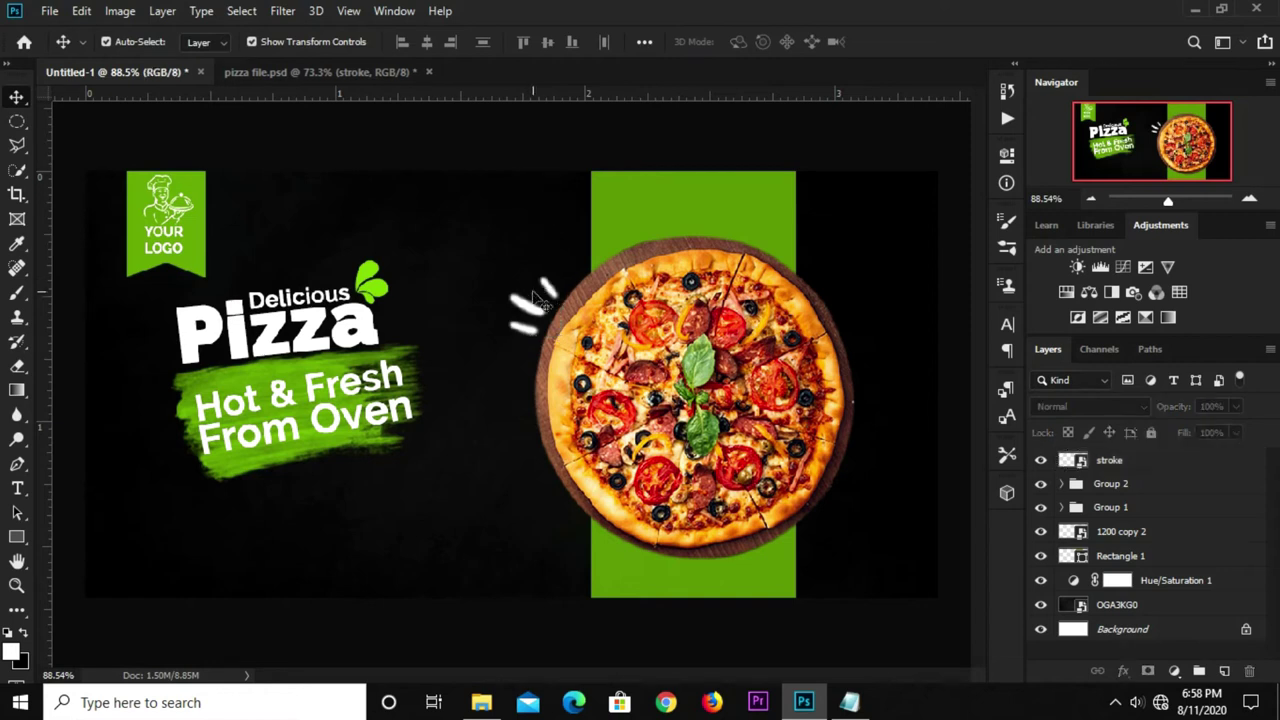
pyautogui.click(537, 310)
pyautogui.hotkey('ctrl', 't')
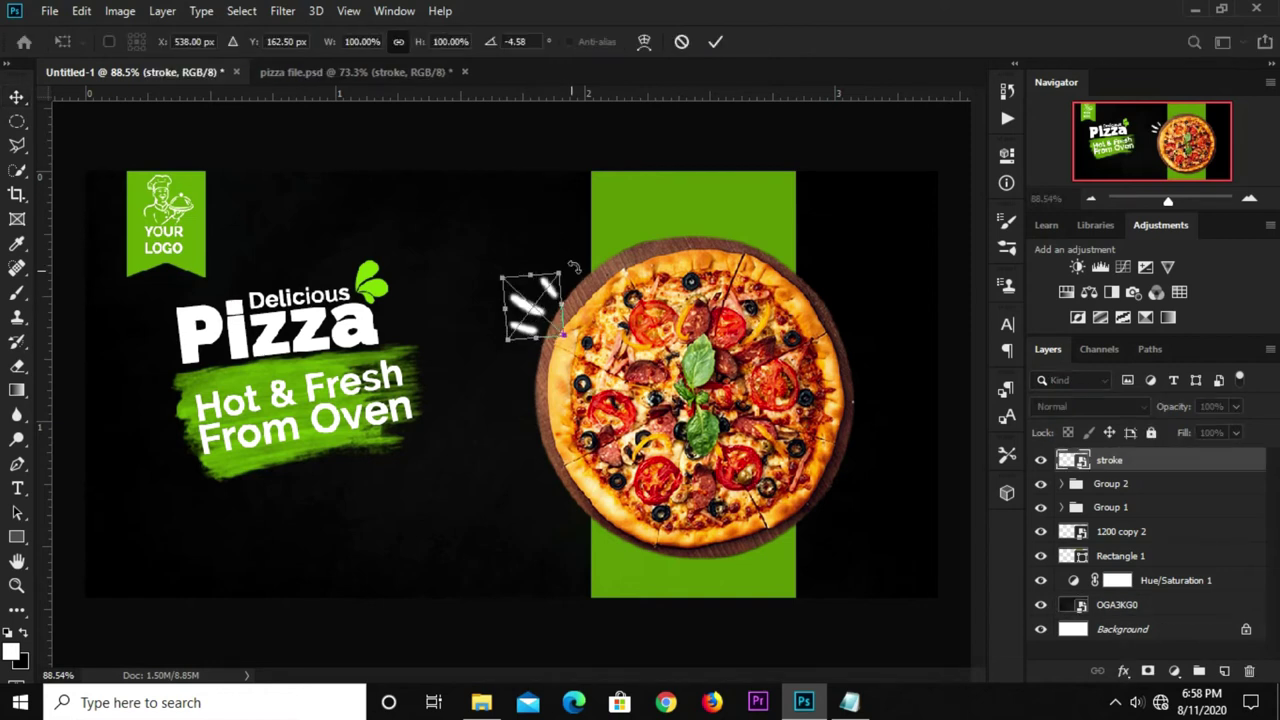
pyautogui.moveTo(573, 265); pyautogui.dragTo(576, 278)
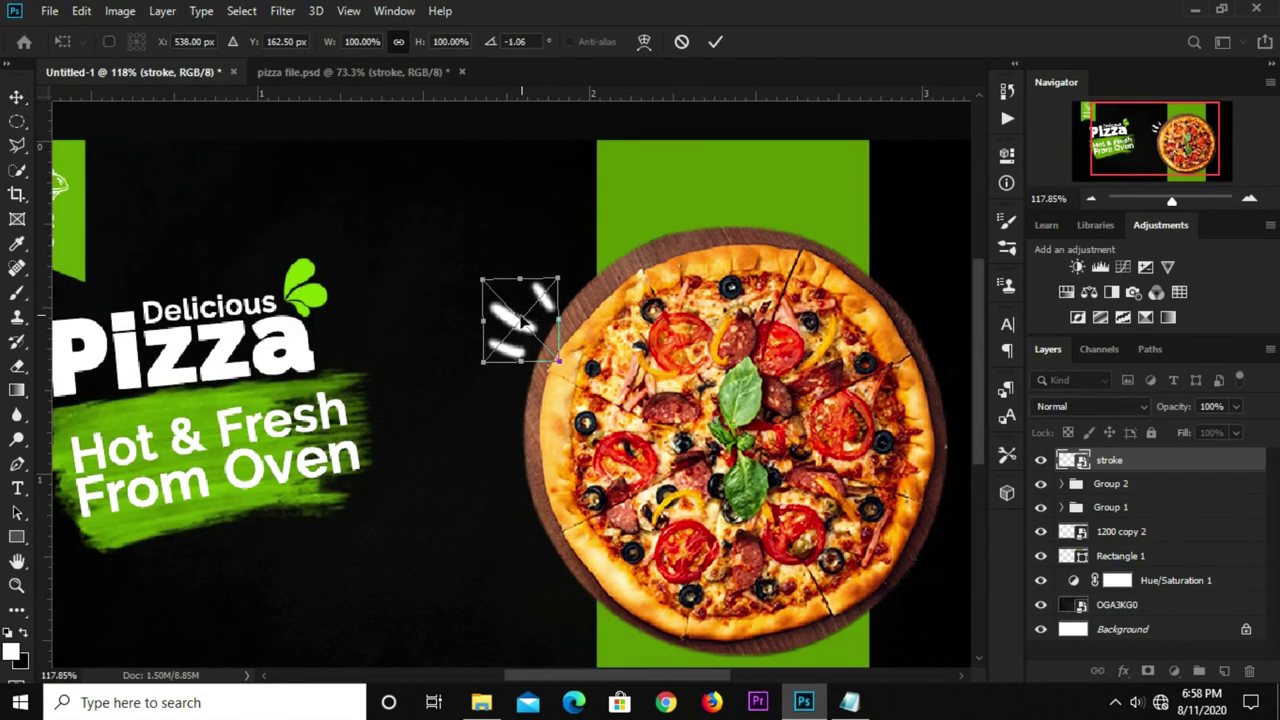
pyautogui.moveTo(520, 318); pyautogui.dragTo(524, 322)
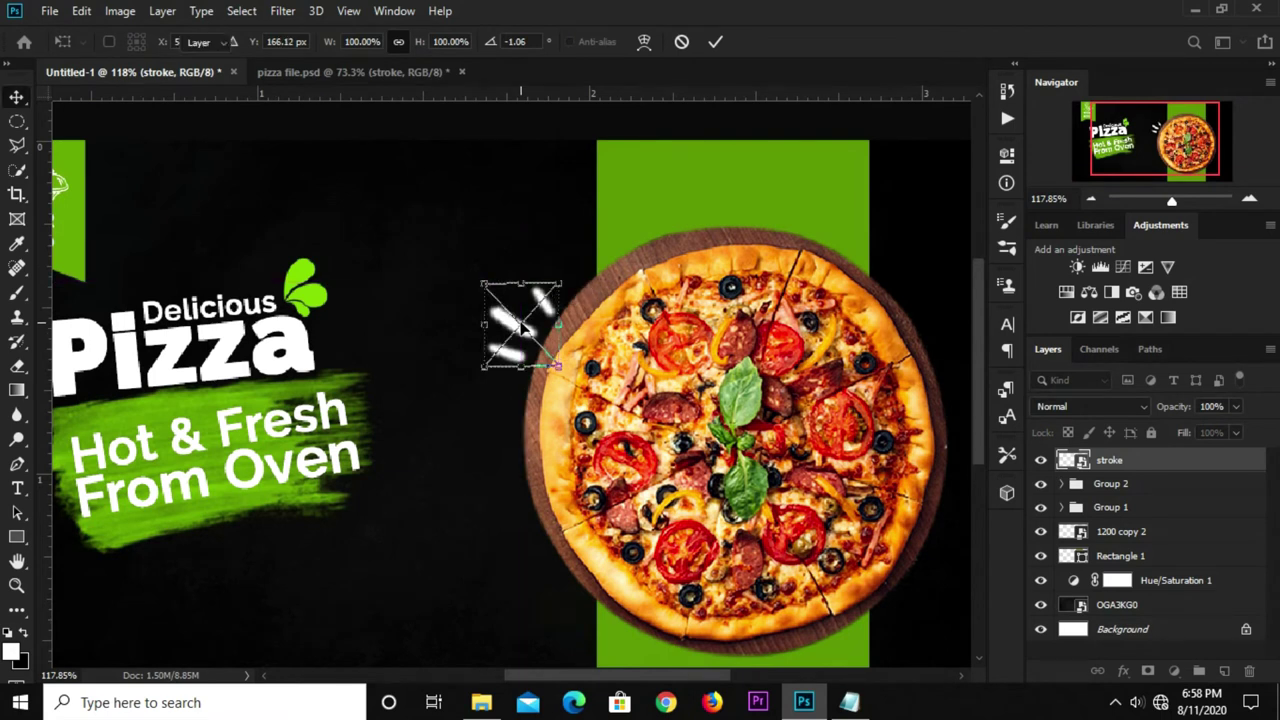
pyautogui.press('Return')
pyautogui.hotkey('ctrl', '0')
pyautogui.keyDown('ctrl'); pyautogui.click(535, 150); pyautogui.keyUp('ctrl')
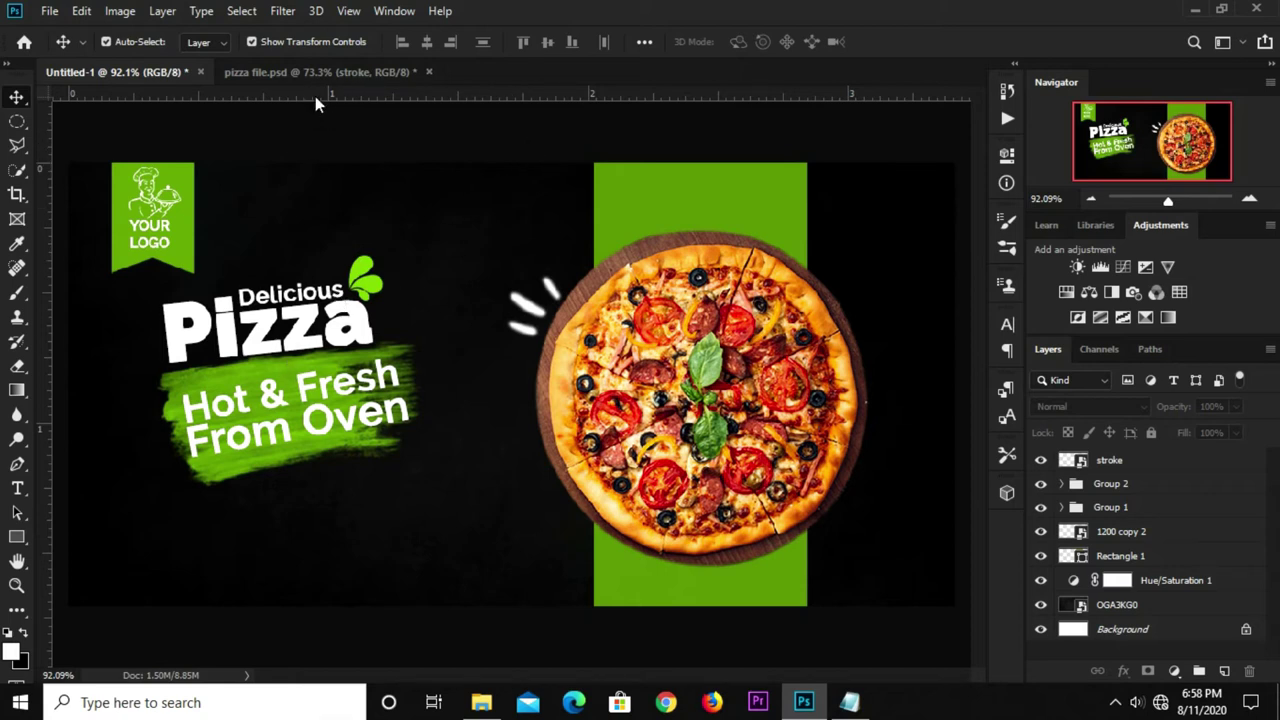
# Add two horizontal guides near the banner's bottom and a vertical guide at the headline's left.
pyautogui.moveTo(327, 93); pyautogui.dragTo(320, 517)
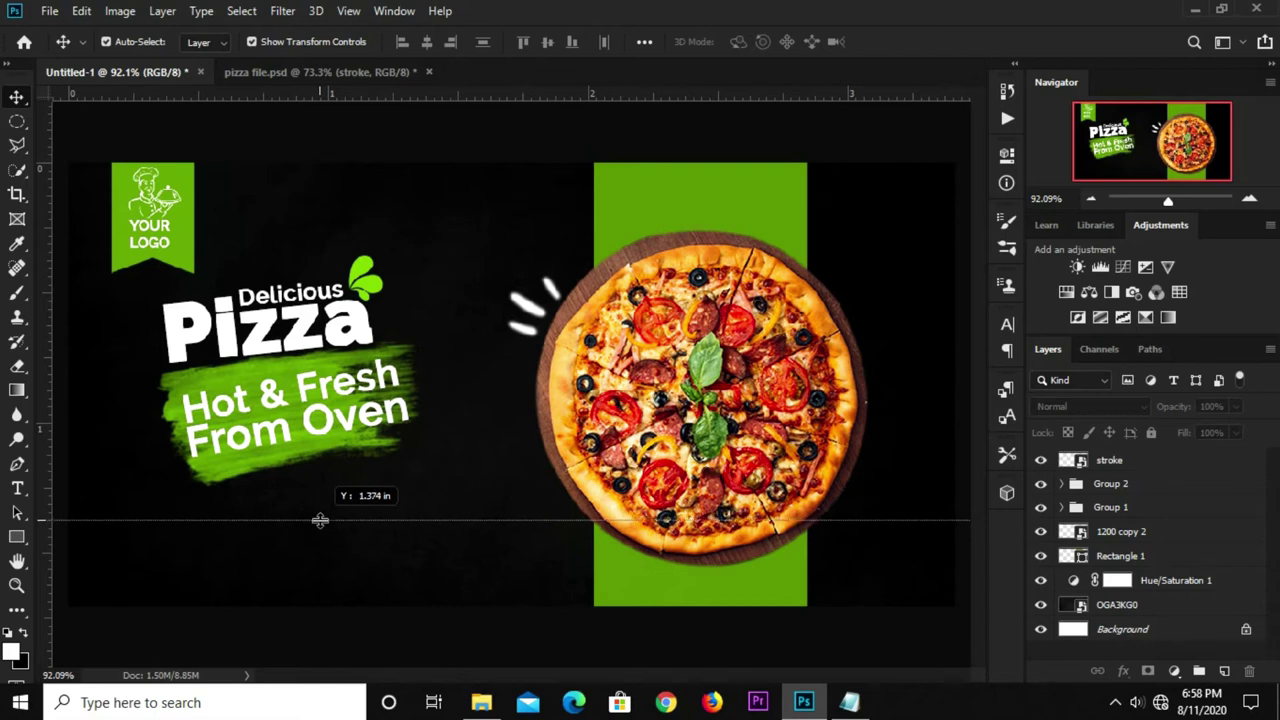
pyautogui.moveTo(320, 520); pyautogui.dragTo(320, 524)
pyautogui.moveTo(420, 96); pyautogui.dragTo(378, 549)
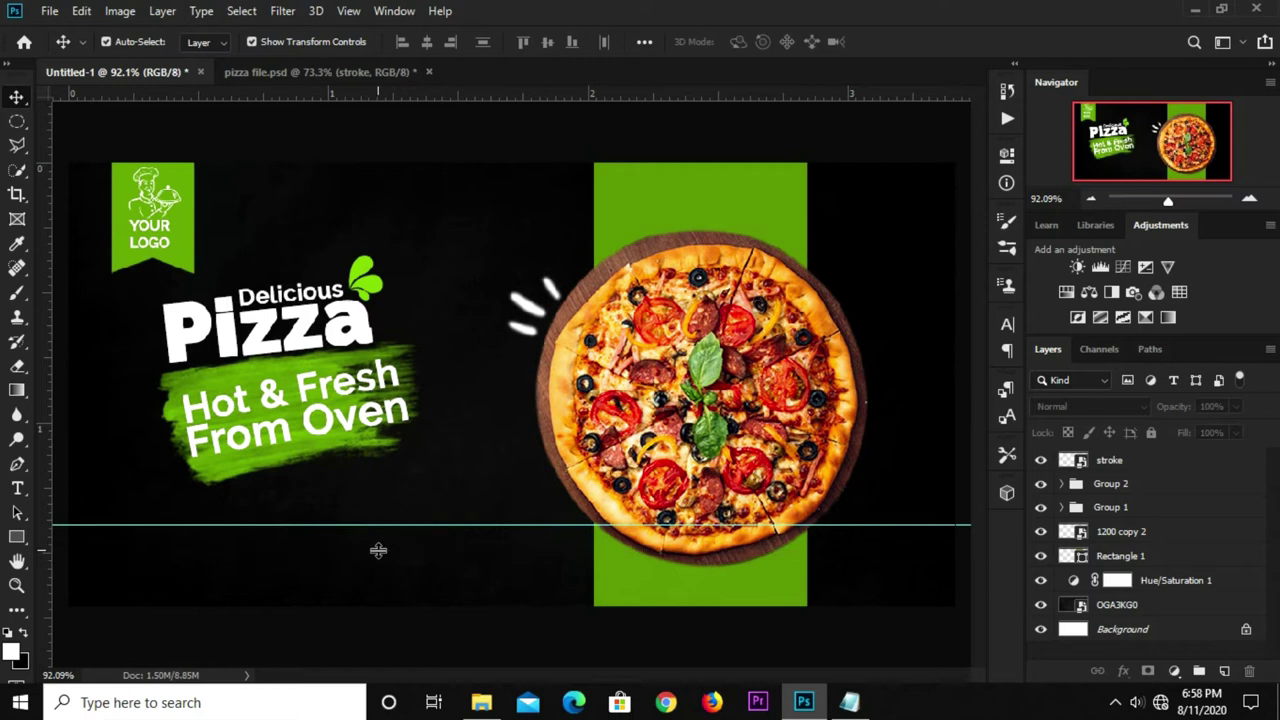
pyautogui.moveTo(50, 492); pyautogui.dragTo(164, 516)
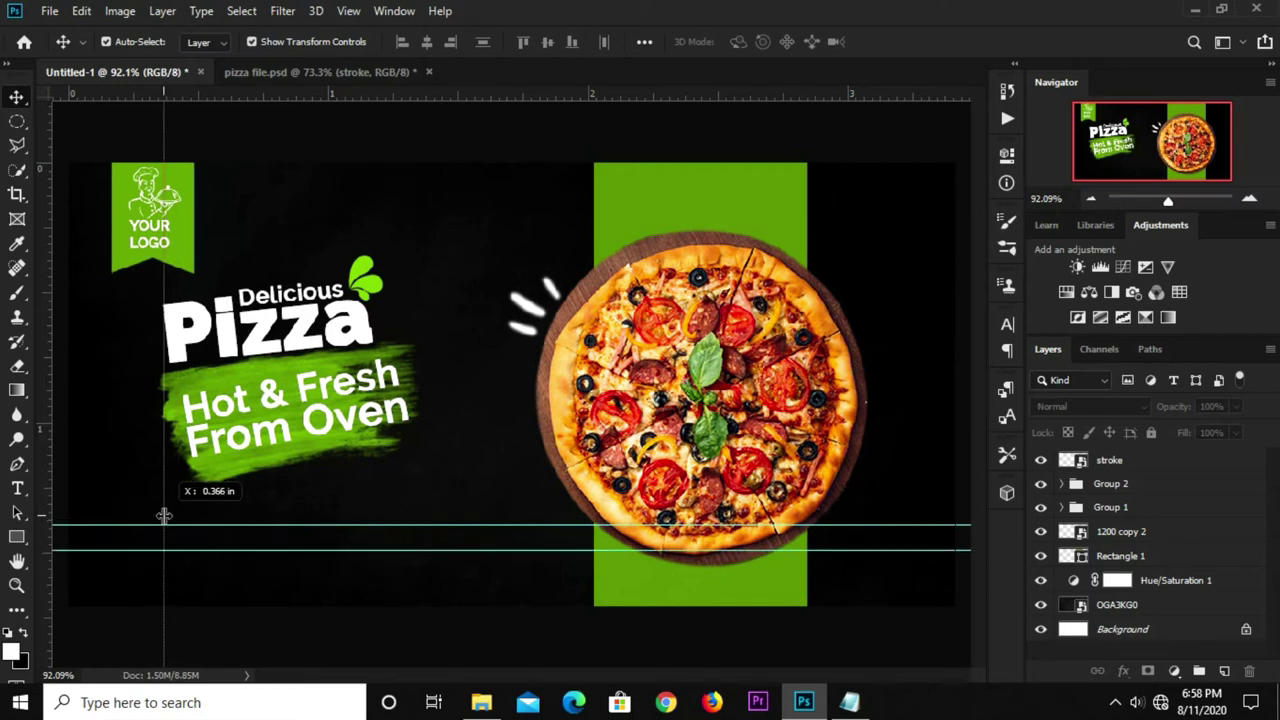
pyautogui.moveTo(164, 516); pyautogui.dragTo(164, 515)
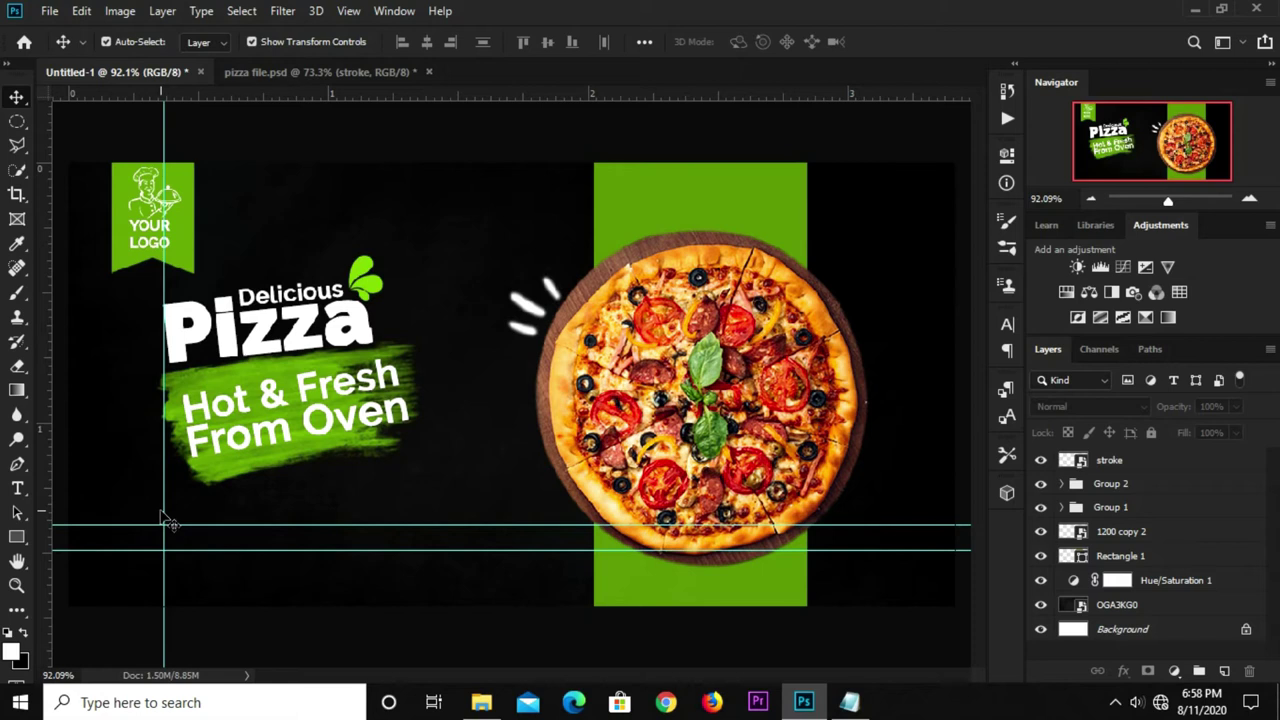
pyautogui.click(324, 71)
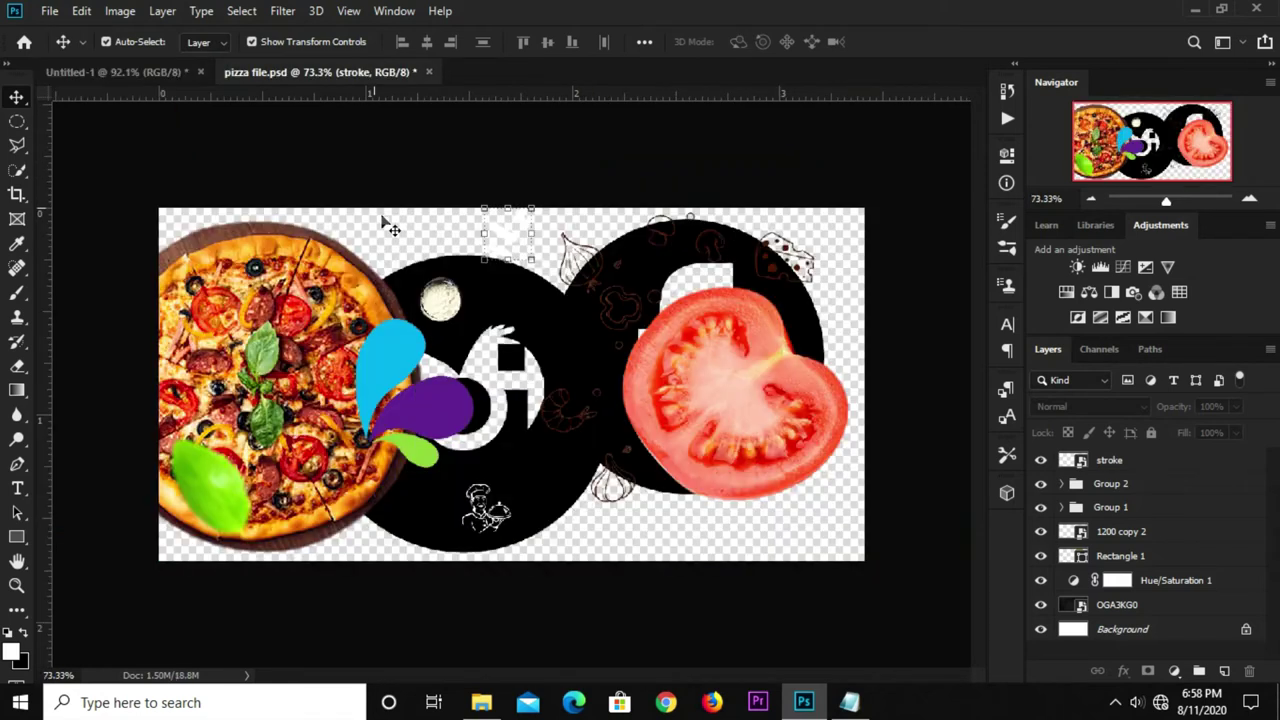
pyautogui.click(505, 306)
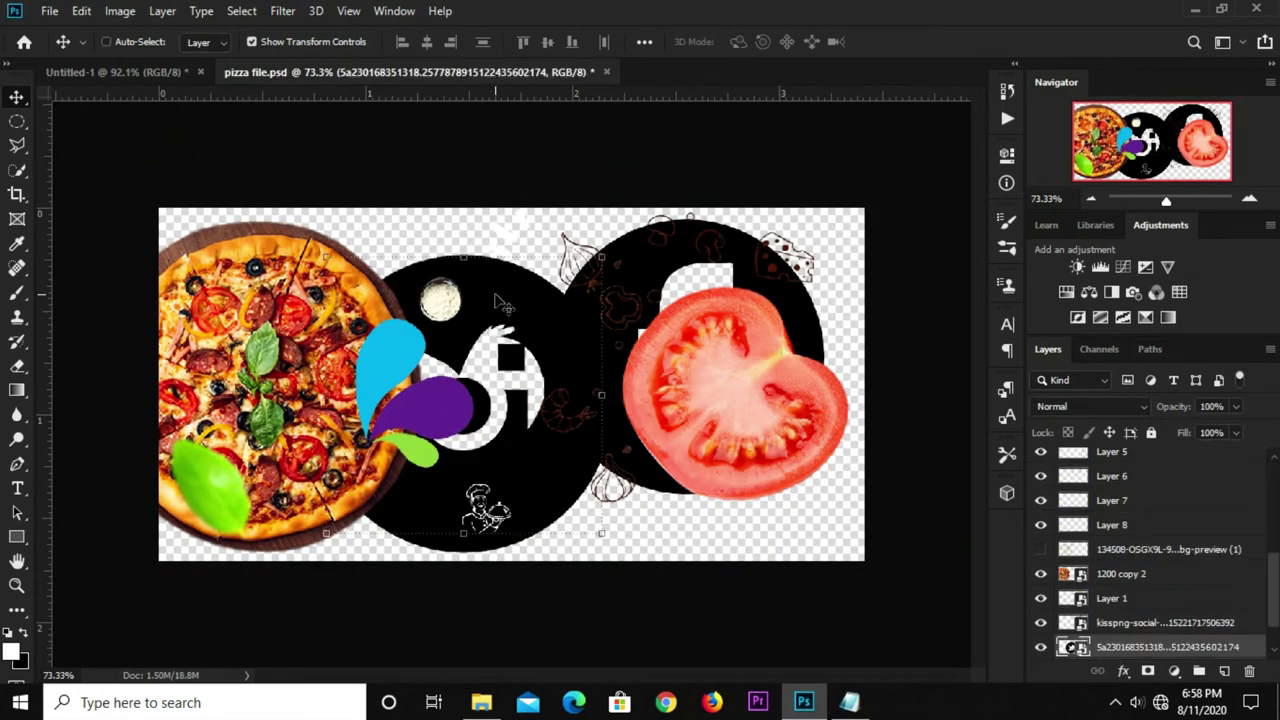
# Copy the black circle icon into the banner and shrink it between the bottom-left guides.
pyautogui.click(127, 78)
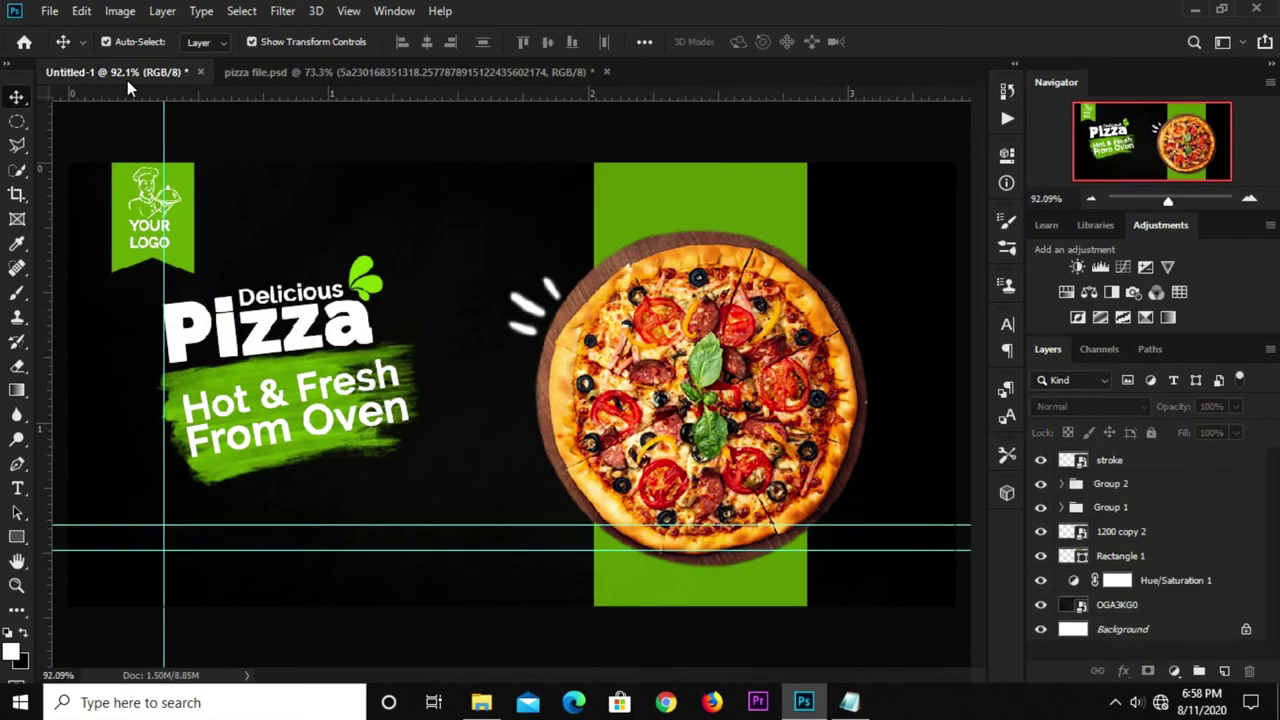
pyautogui.moveTo(127, 80); pyautogui.dragTo(250, 268)
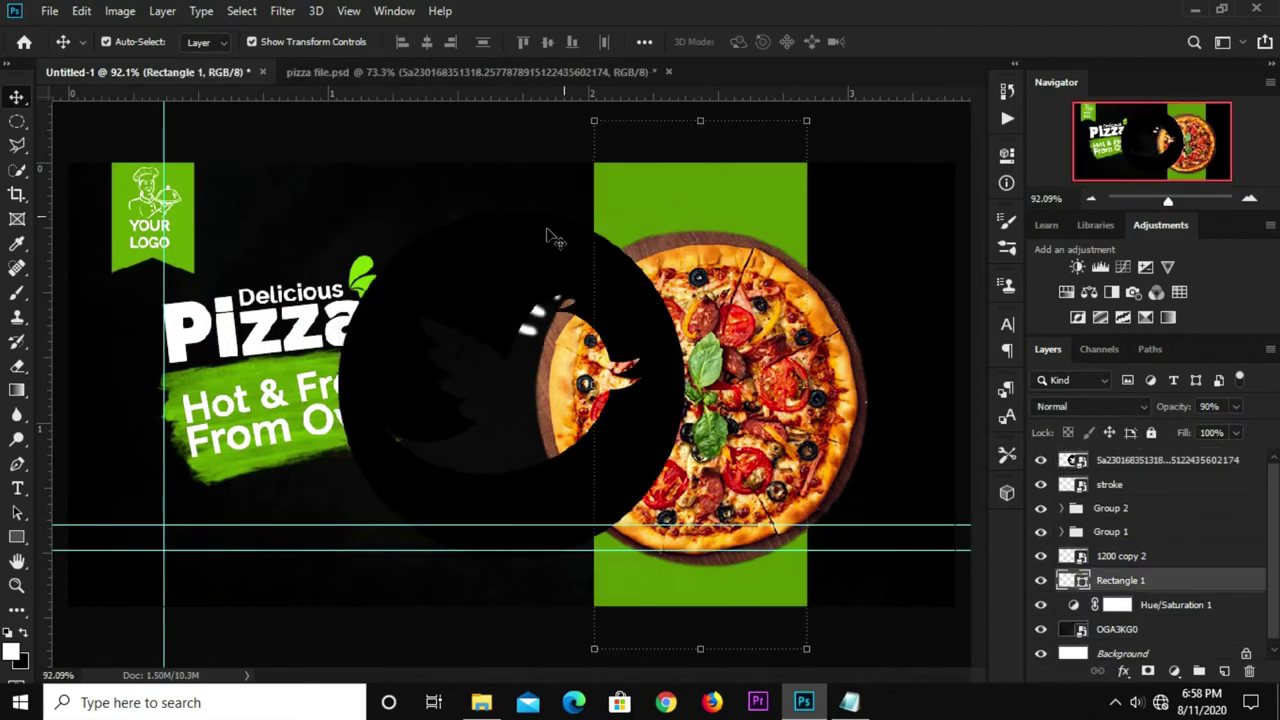
pyautogui.moveTo(686, 211); pyautogui.dragTo(599, 208)
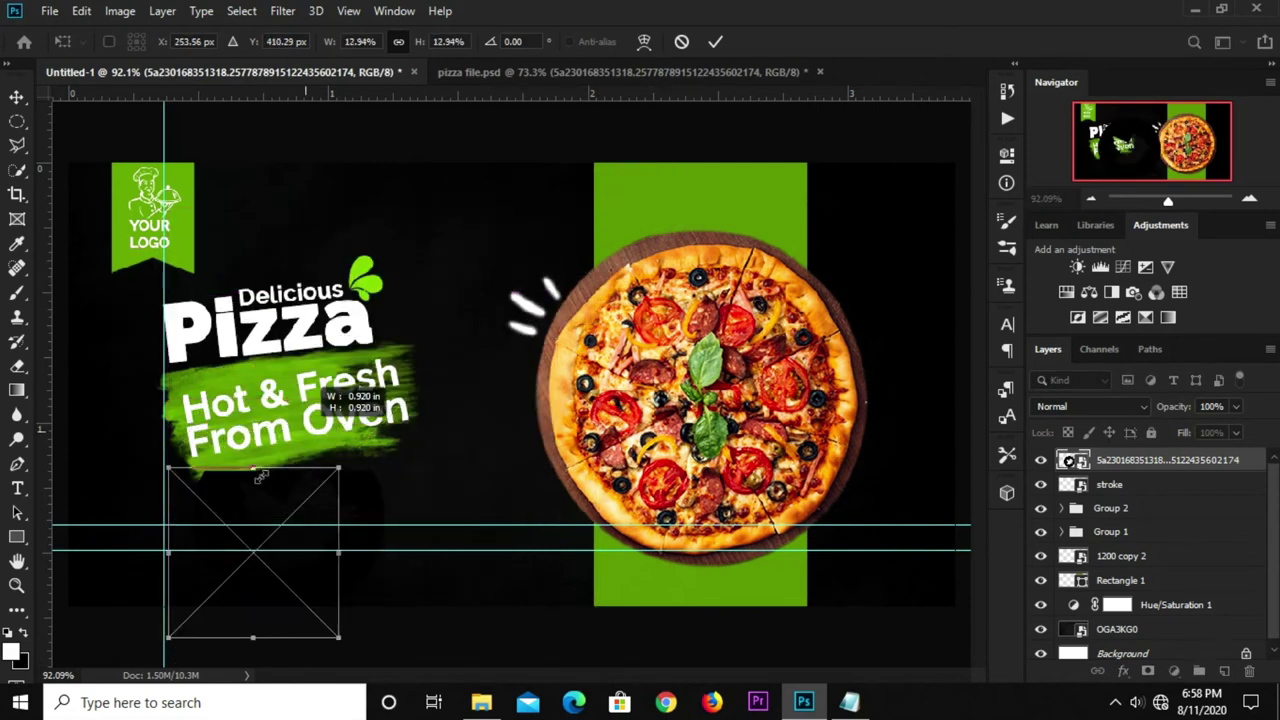
pyautogui.moveTo(599, 208)
pyautogui.mouseDown()
pyautogui.moveTo(230, 577)
pyautogui.moveTo(212, 531)
pyautogui.moveTo(238, 508)
pyautogui.mouseUp()
pyautogui.scroll(3, 212, 531)
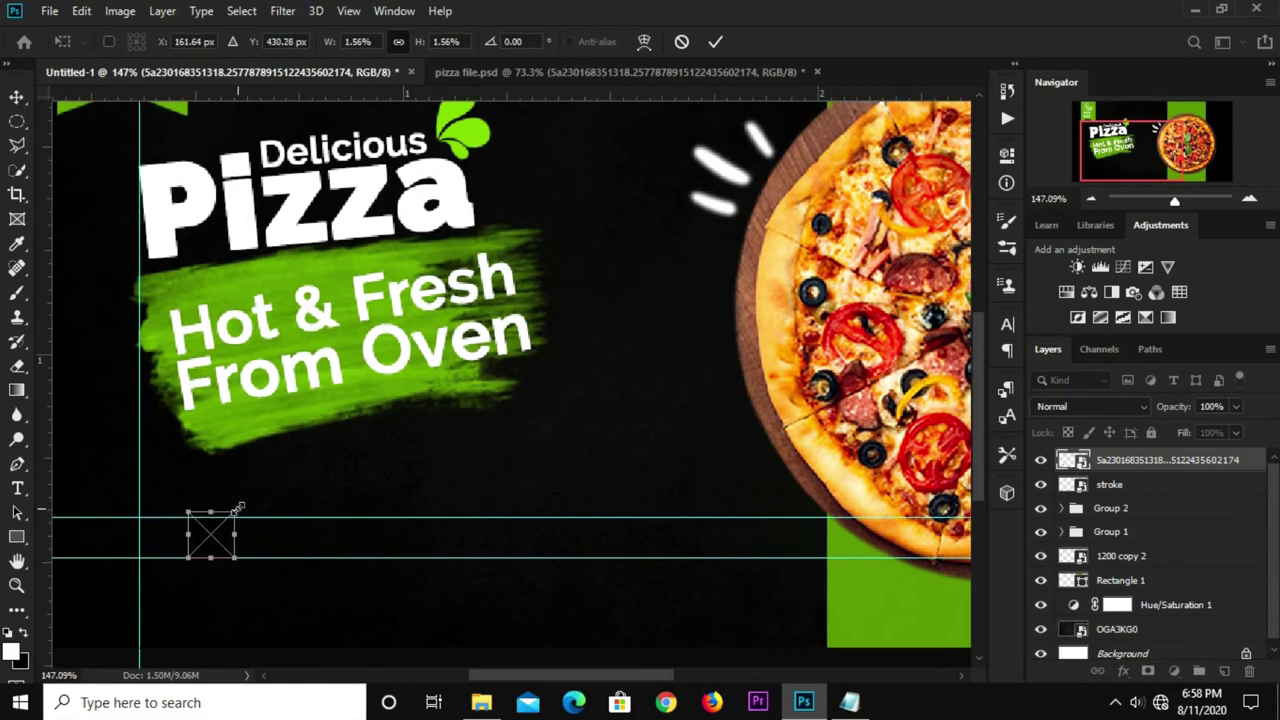
pyautogui.press('Return')
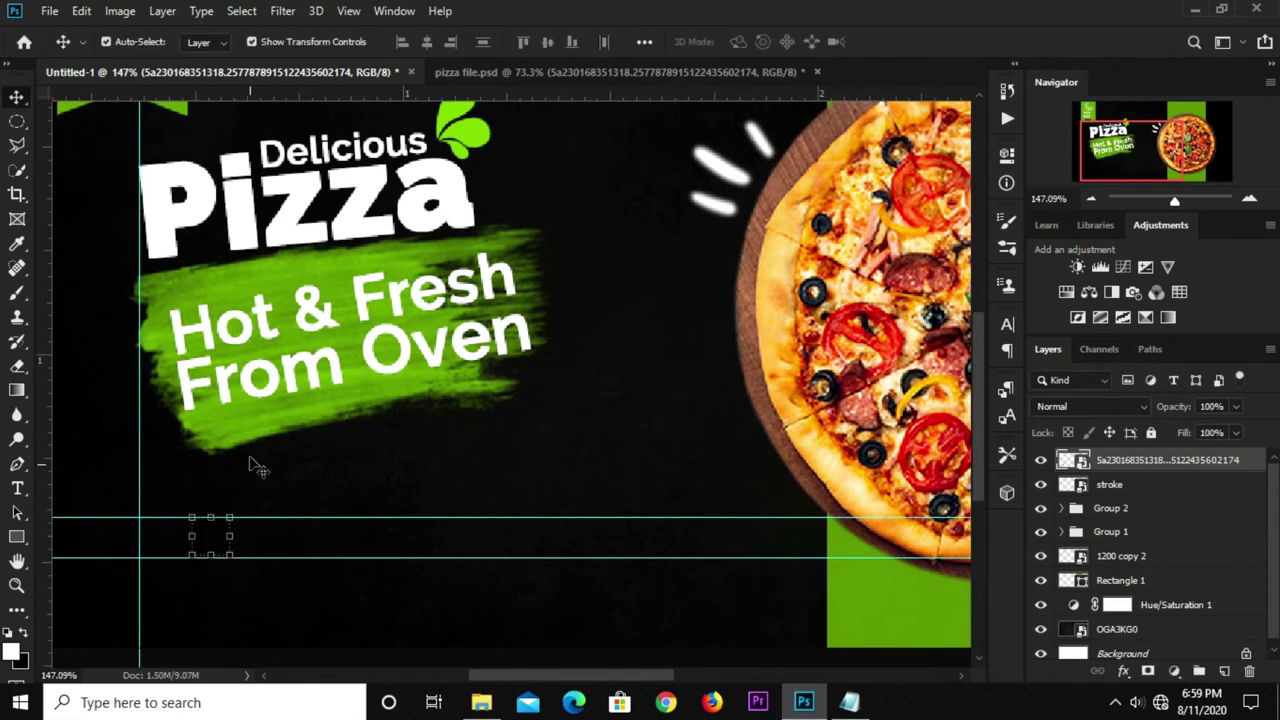
pyautogui.scroll(-3, 253, 465)
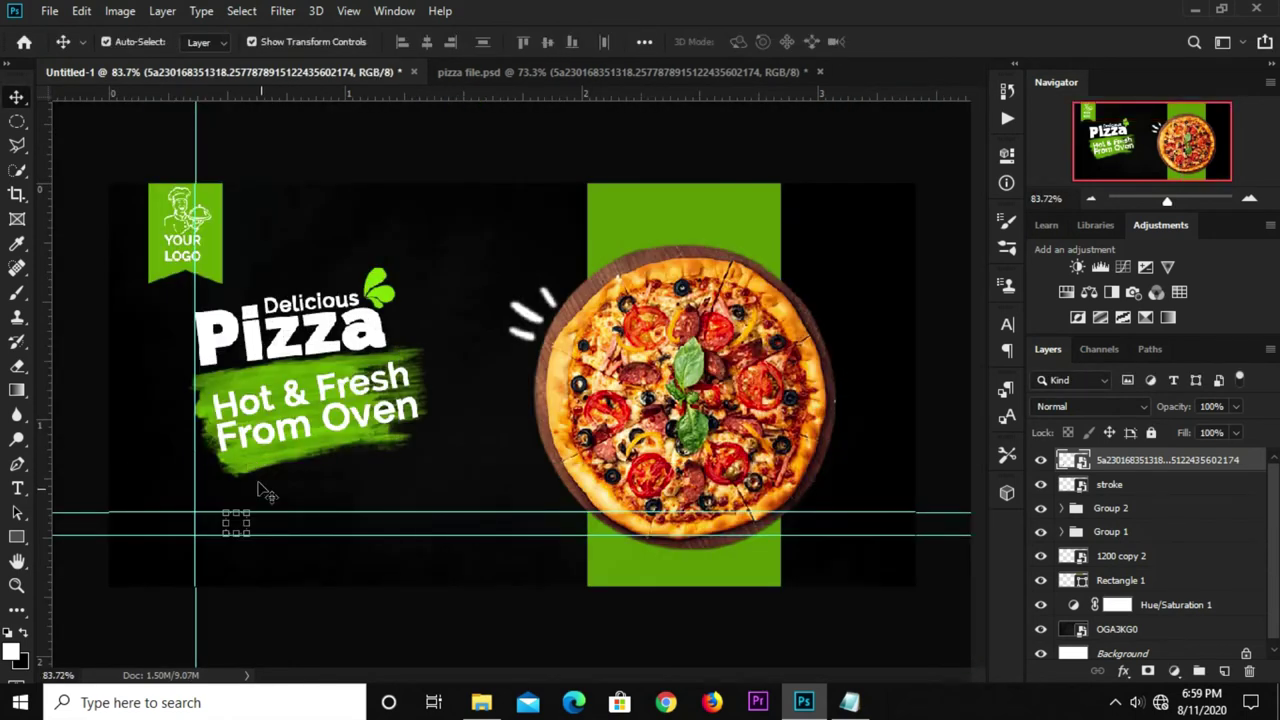
# Copy the Facebook icon into the banner and shrink it to a small size beside the circle.
pyautogui.click(805, 72)
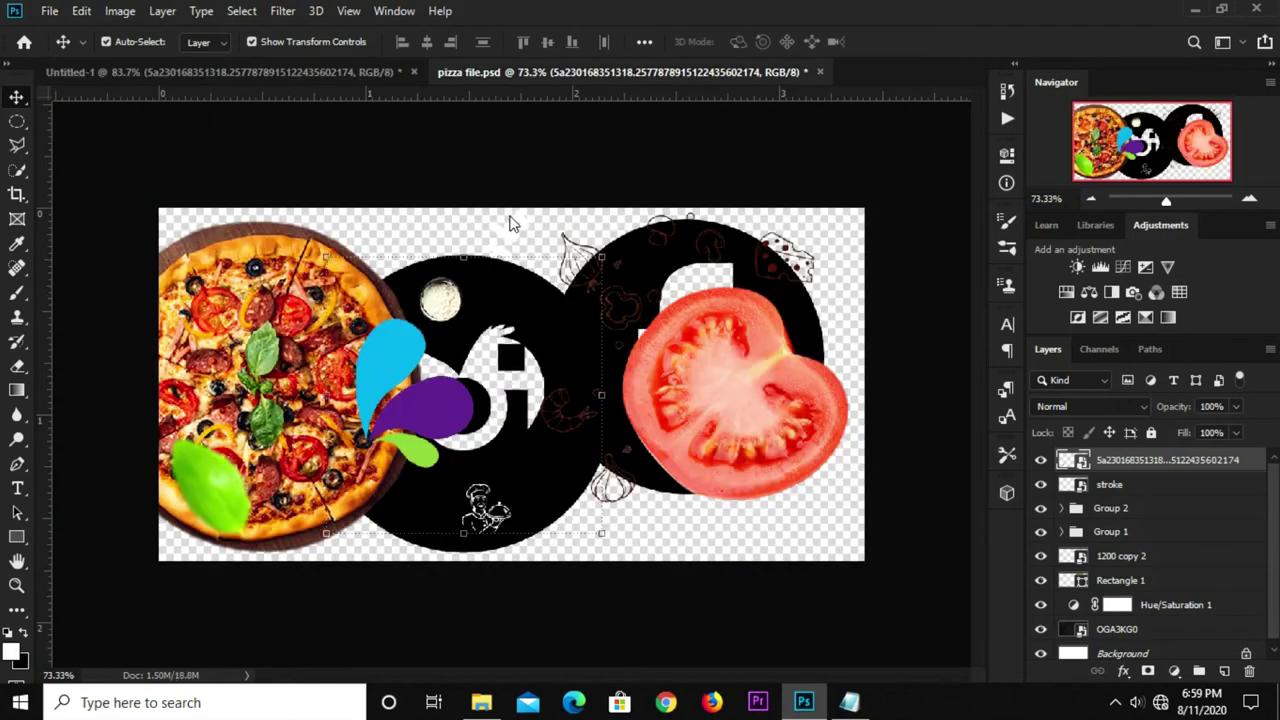
pyautogui.click(592, 346)
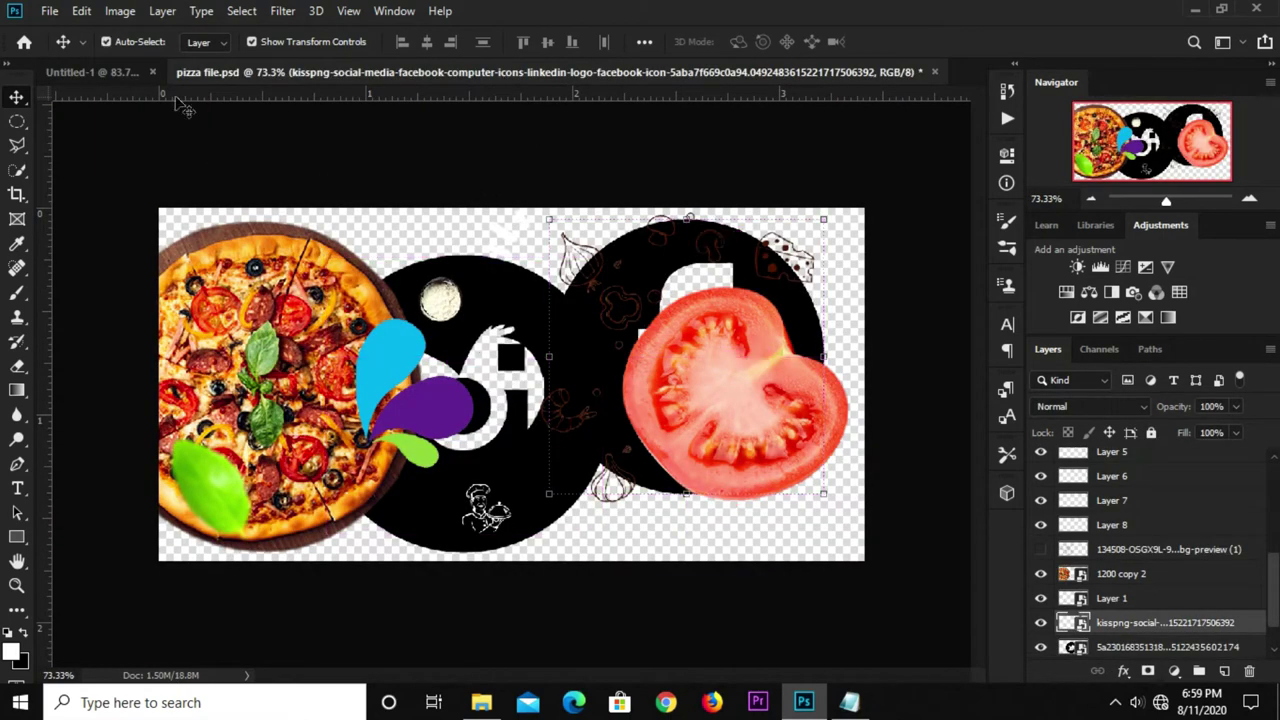
pyautogui.click(95, 72)
pyautogui.moveTo(151, 233); pyautogui.dragTo(263, 441)
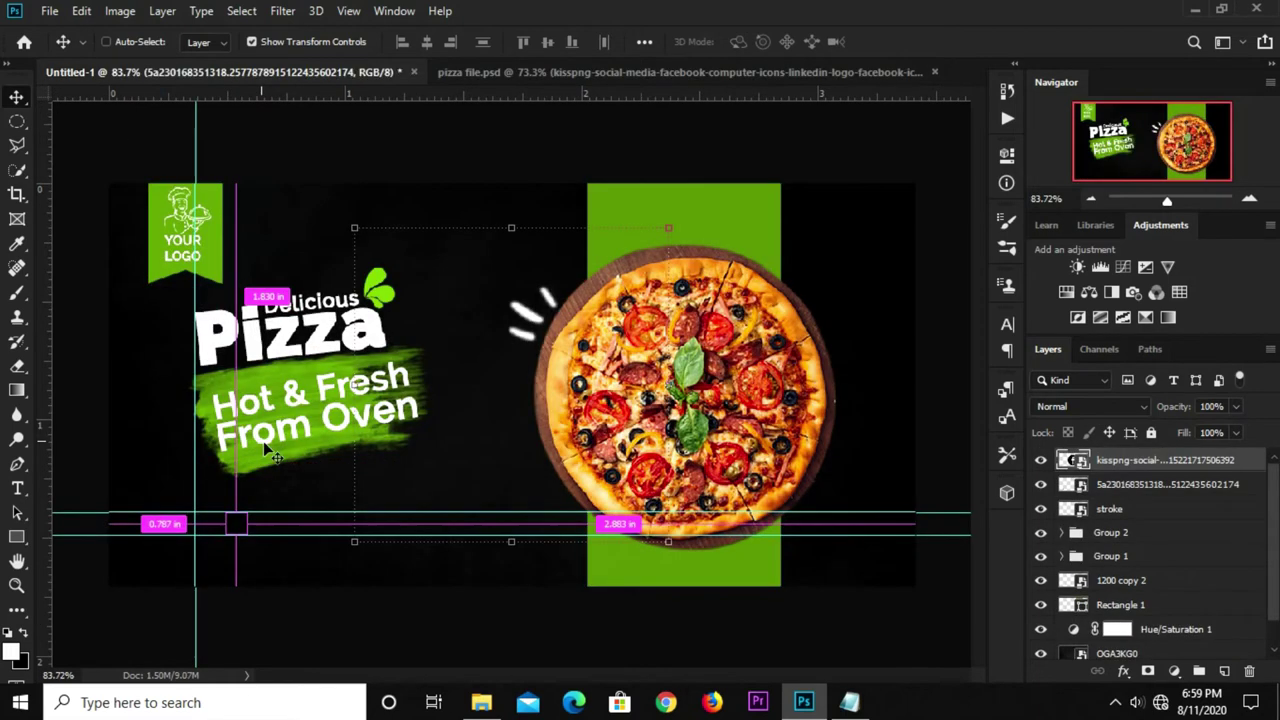
pyautogui.hotkey('ctrl', 't')
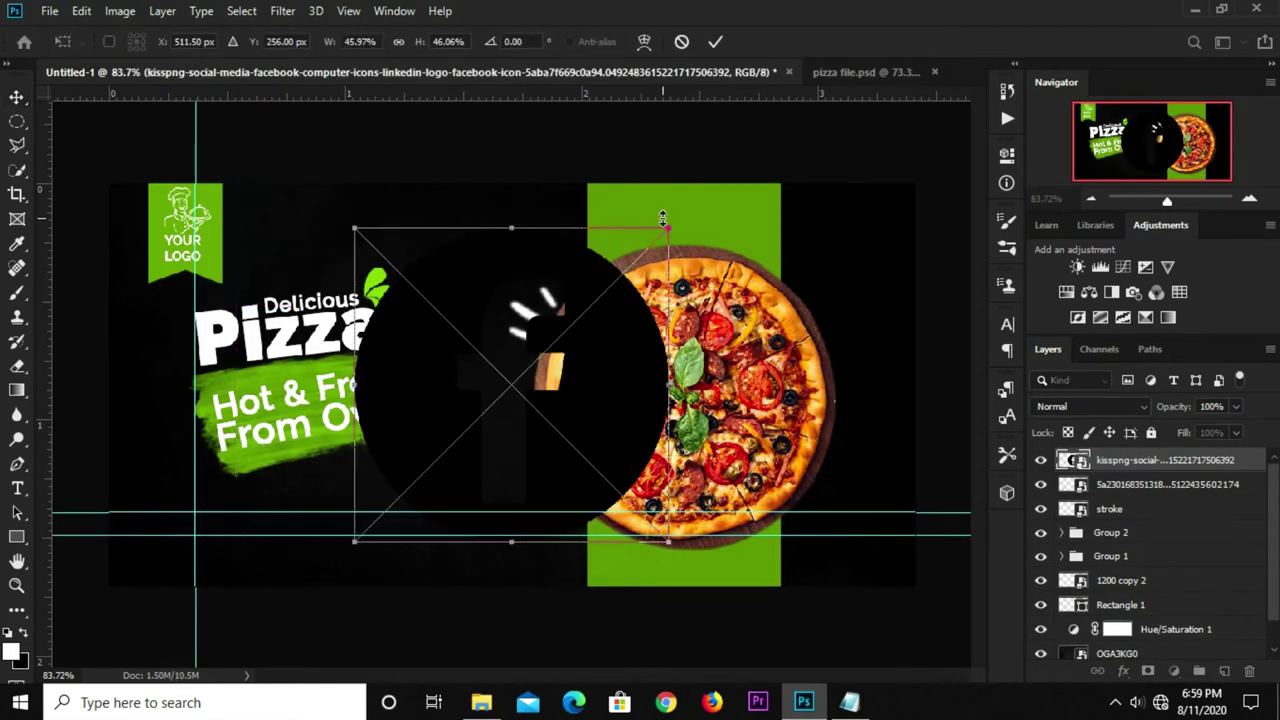
pyautogui.moveTo(665, 219)
pyautogui.mouseDown()
pyautogui.moveTo(372, 512)
pyautogui.moveTo(218, 550)
pyautogui.mouseUp()
pyautogui.hotkey('ctrl', '+')
pyautogui.scroll(2, 365, 530)
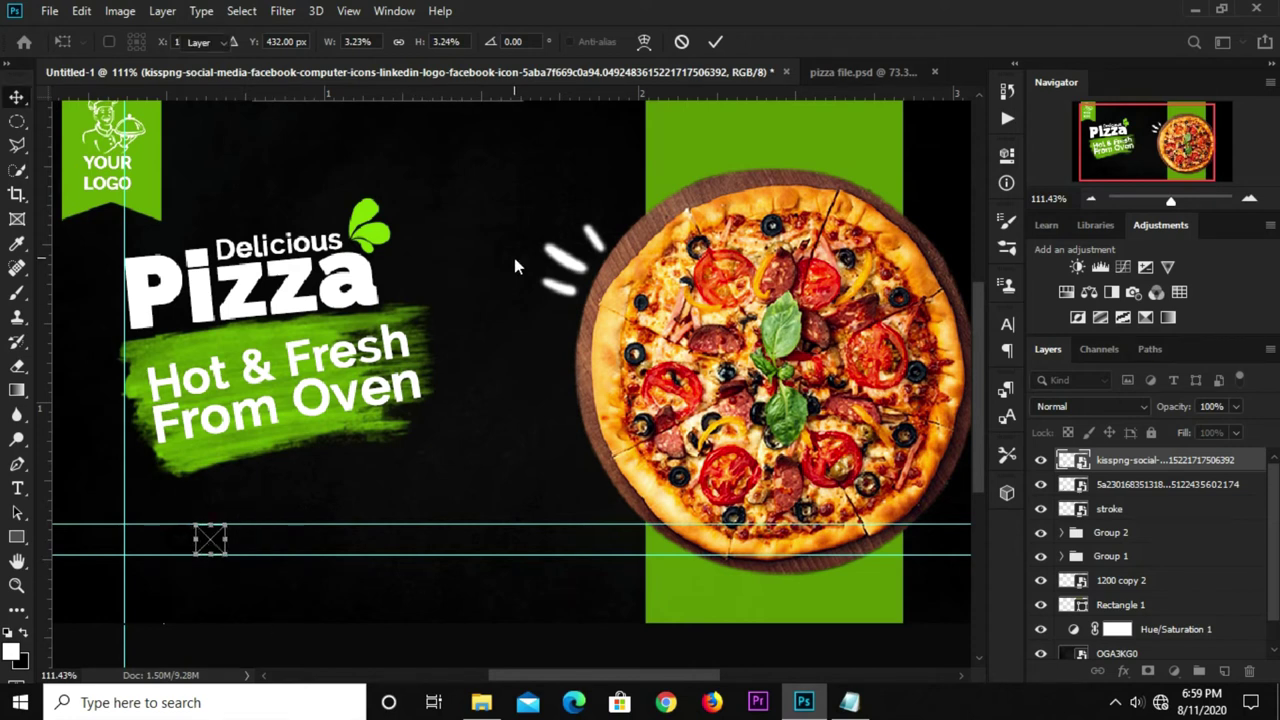
pyautogui.press('Return')
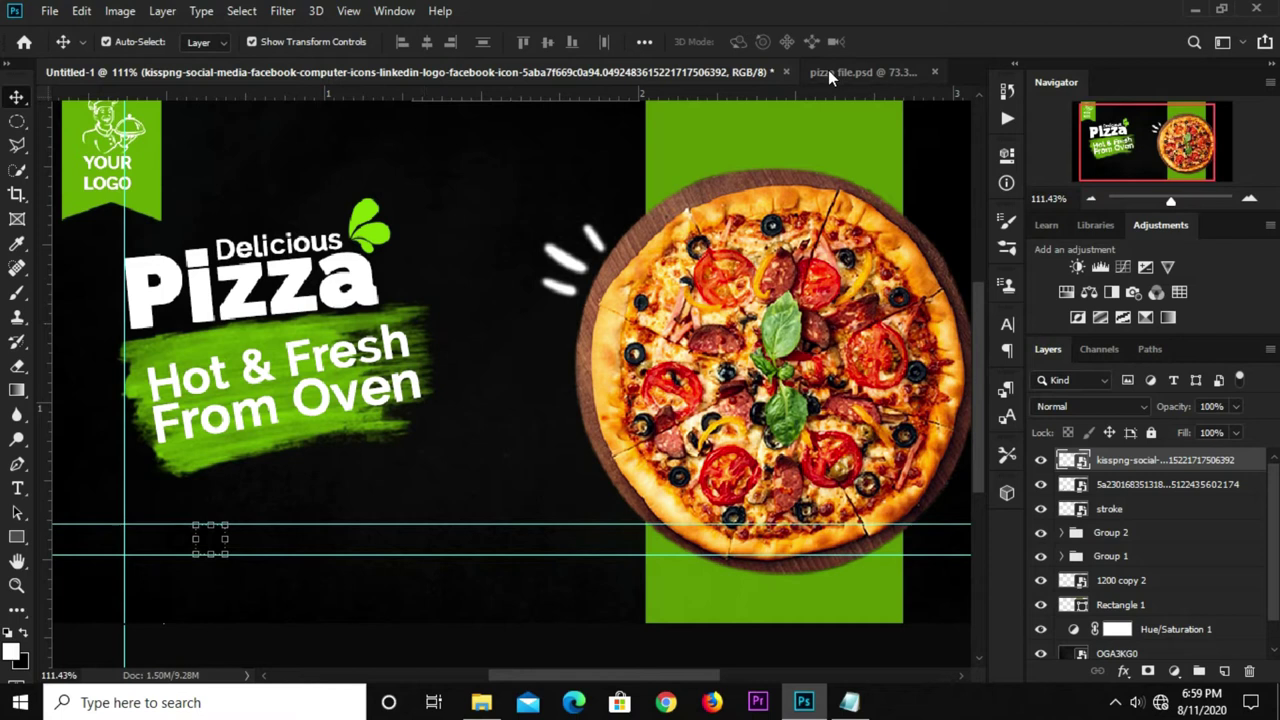
pyautogui.click(828, 70)
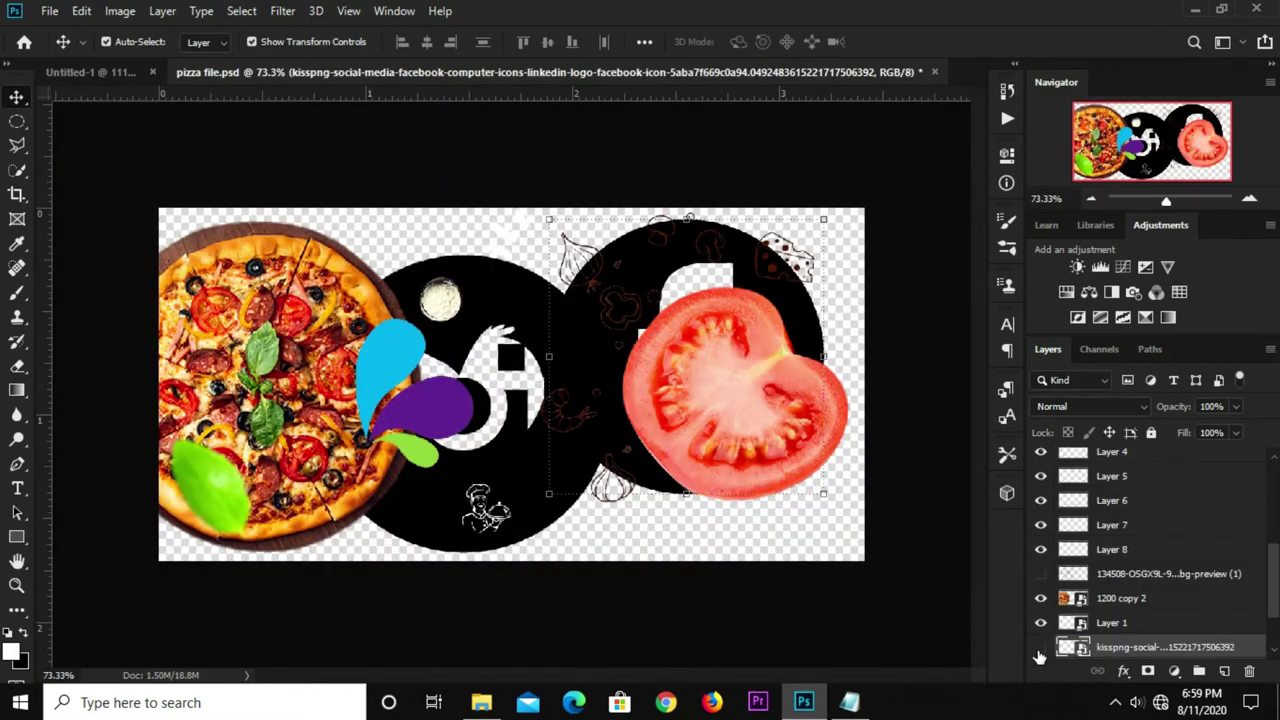
# Hide the Facebook and circle icons in pizza file.psd and copy the Instagram icon into the banner.
pyautogui.click(1040, 648)
pyautogui.moveTo(533, 481); pyautogui.dragTo(537, 487)
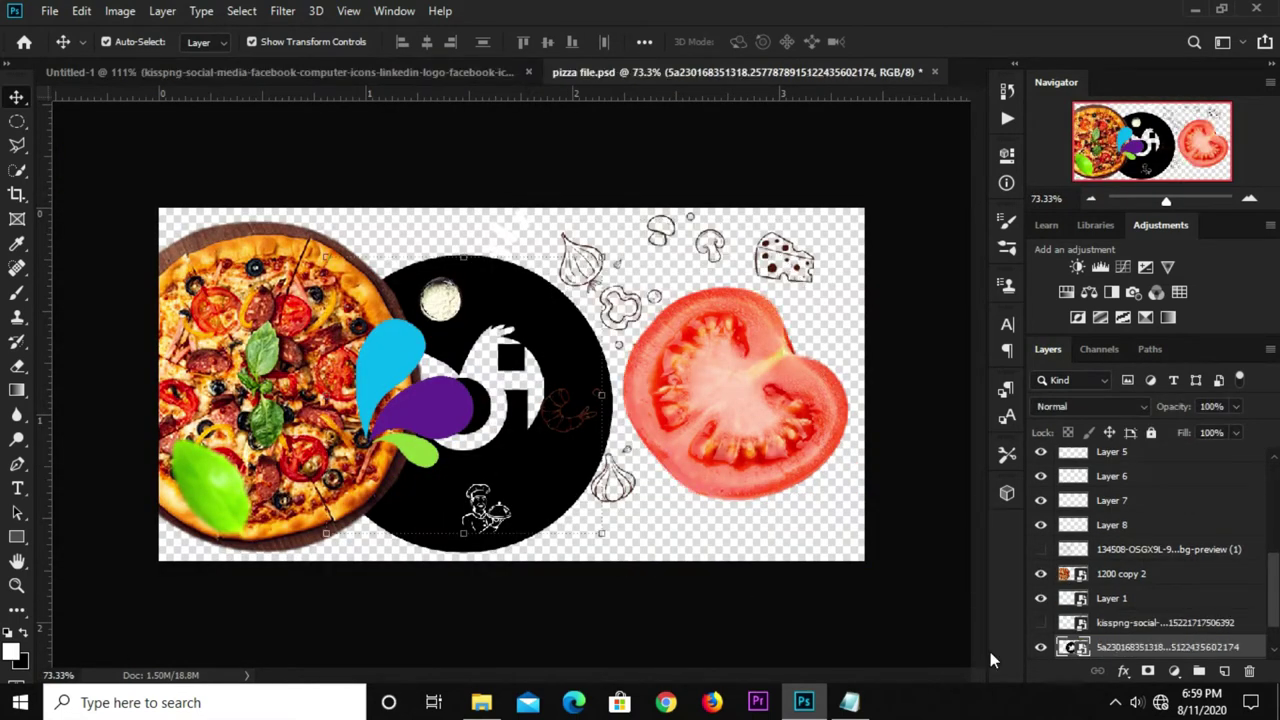
pyautogui.click(1040, 647)
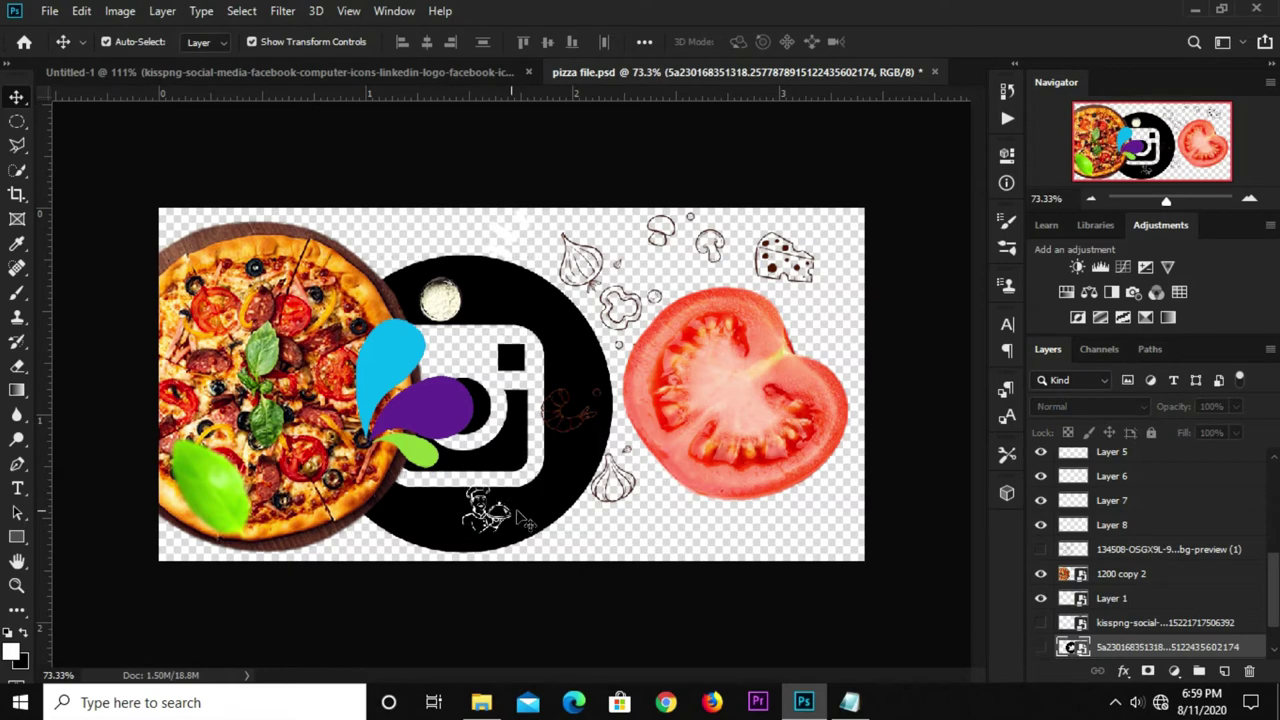
pyautogui.moveTo(522, 517); pyautogui.dragTo(533, 519)
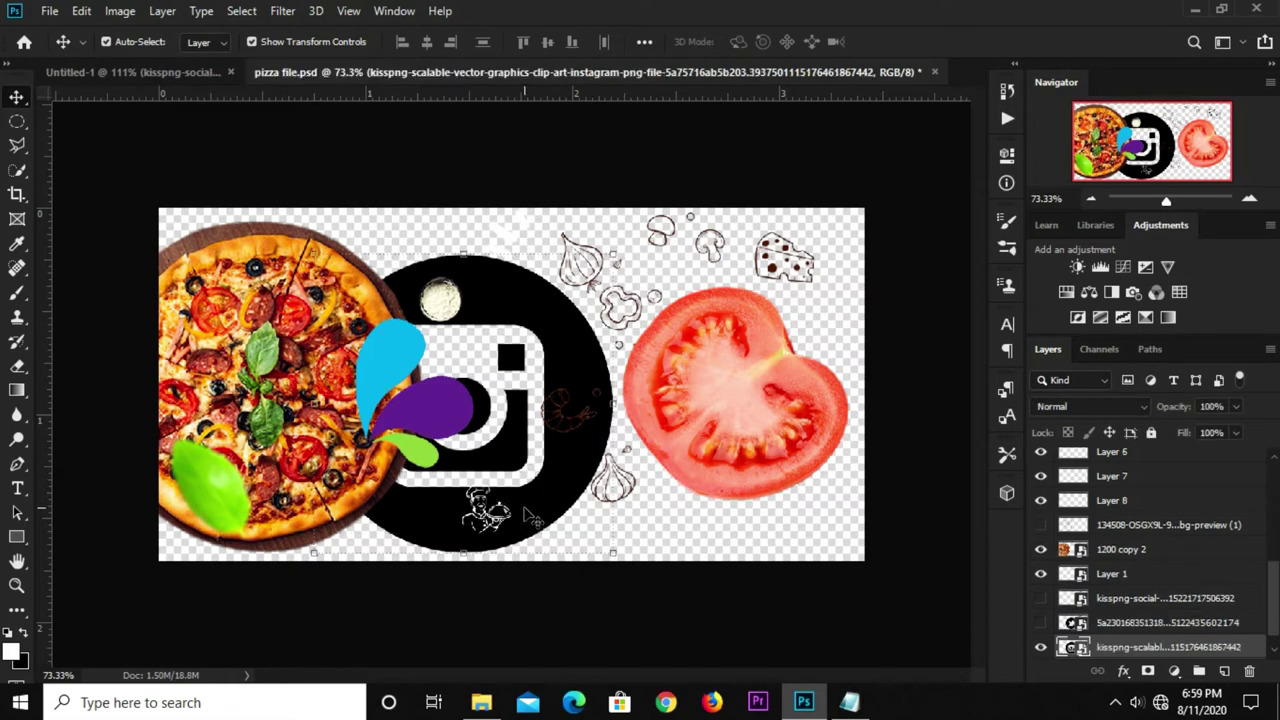
pyautogui.click(140, 72)
pyautogui.moveTo(254, 435); pyautogui.dragTo(254, 436)
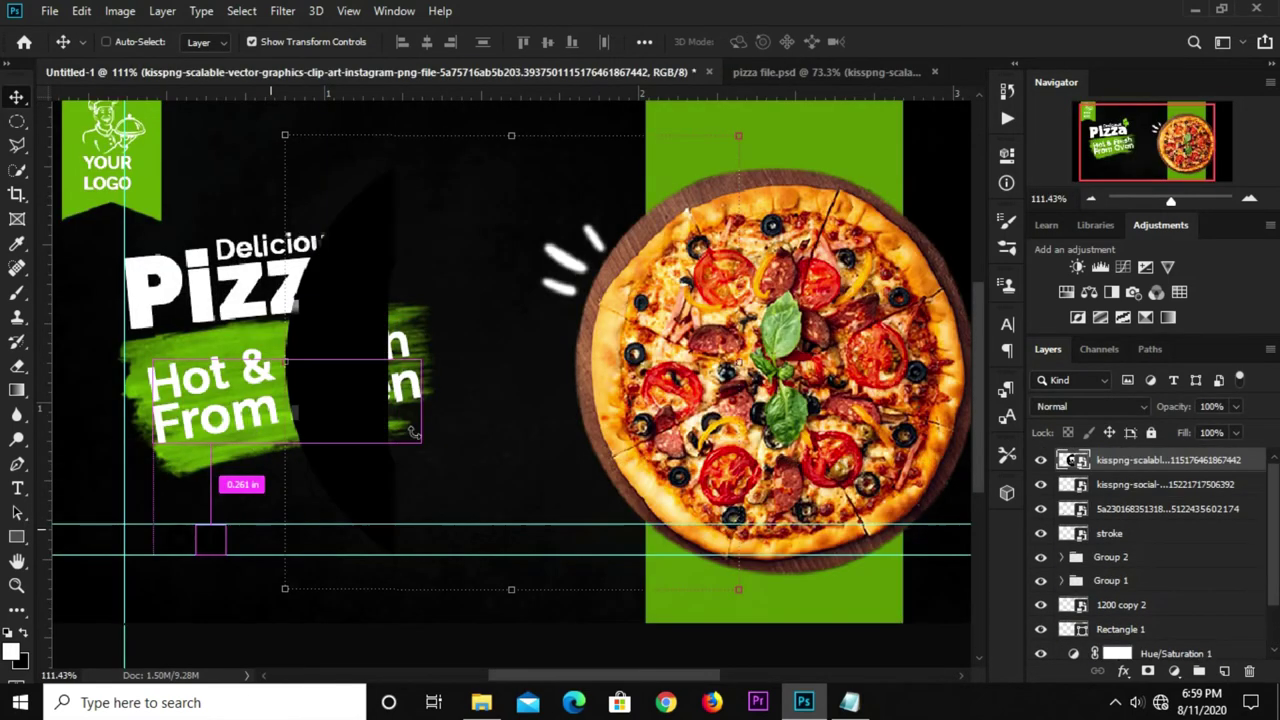
# Shrink the Instagram icon to a small size and apply the transform.
pyautogui.moveTo(737, 137); pyautogui.dragTo(740, 135)
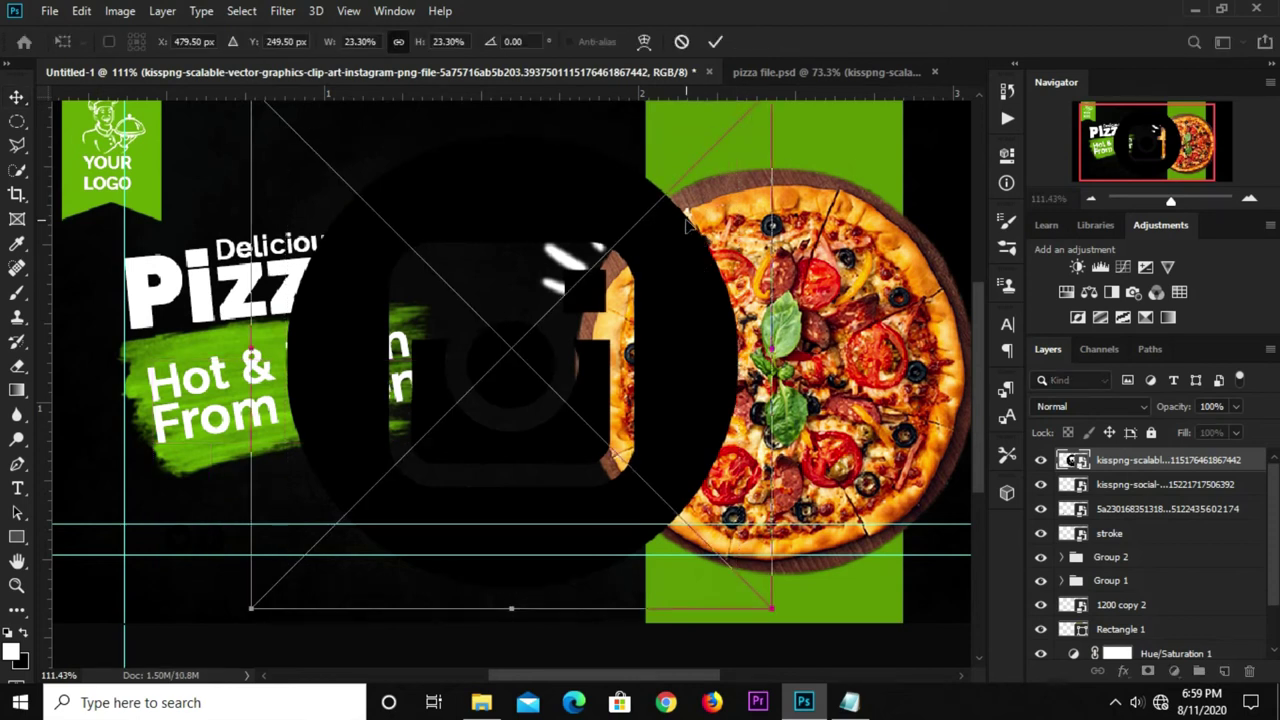
pyautogui.scroll(-2, 697, 202)
pyautogui.moveTo(685, 175)
pyautogui.mouseDown()
pyautogui.moveTo(318, 563)
pyautogui.moveTo(177, 538)
pyautogui.mouseUp()
pyautogui.scroll(2, 316, 563)
pyautogui.scroll(3, 176, 530)
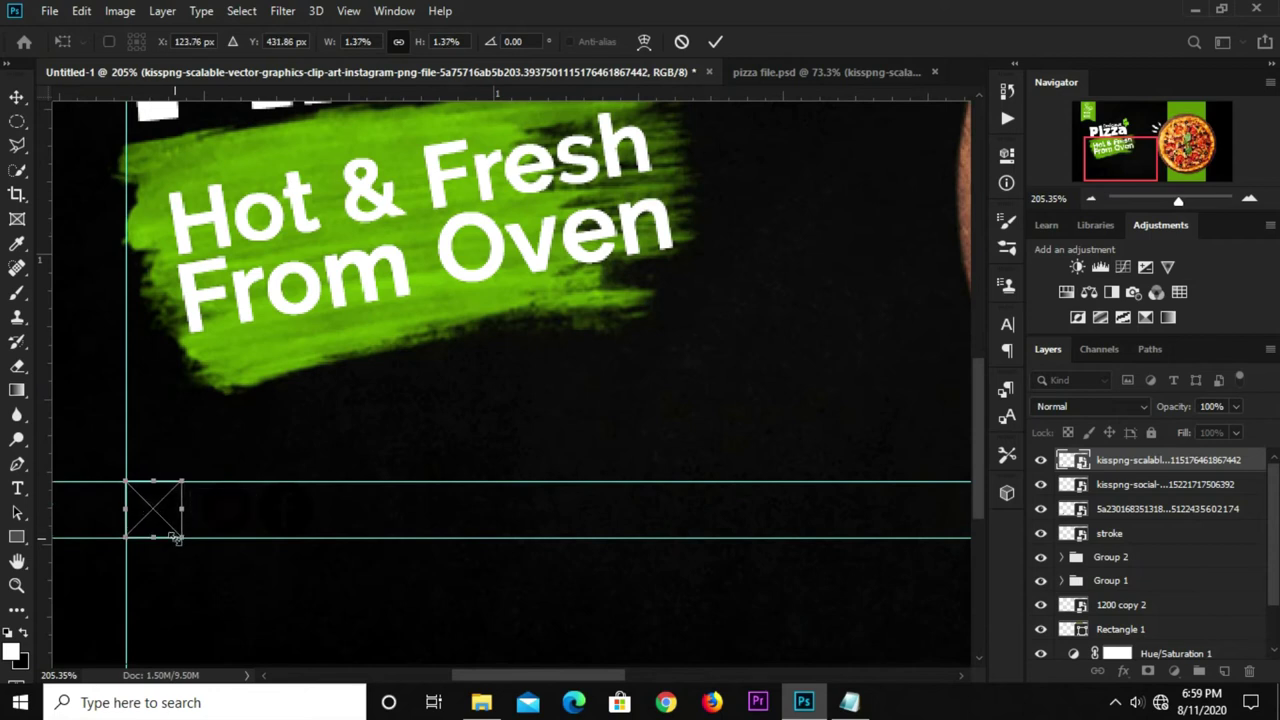
pyautogui.press('Return')
# Move the small circle icon left along the guides and nudge it one pixel.
pyautogui.click(220, 520)
pyautogui.click(203, 512)
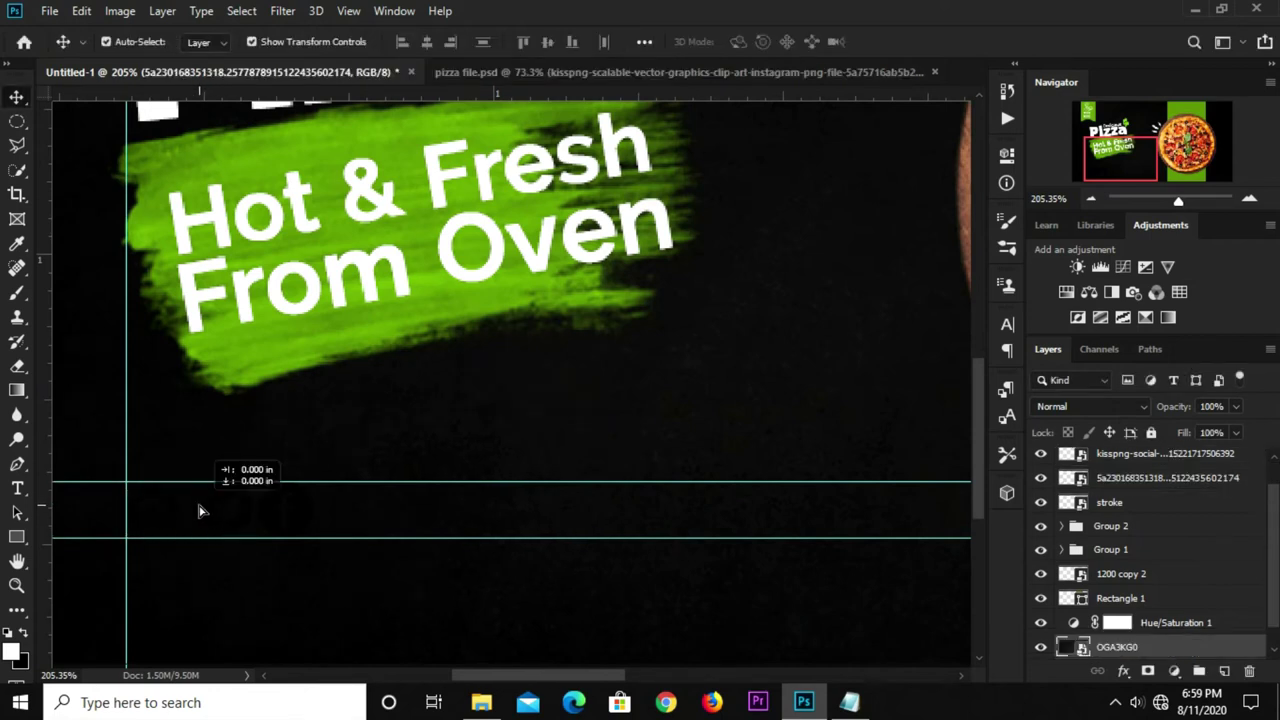
pyautogui.keyDown('ctrl'); pyautogui.click(224, 500); pyautogui.keyUp('ctrl')
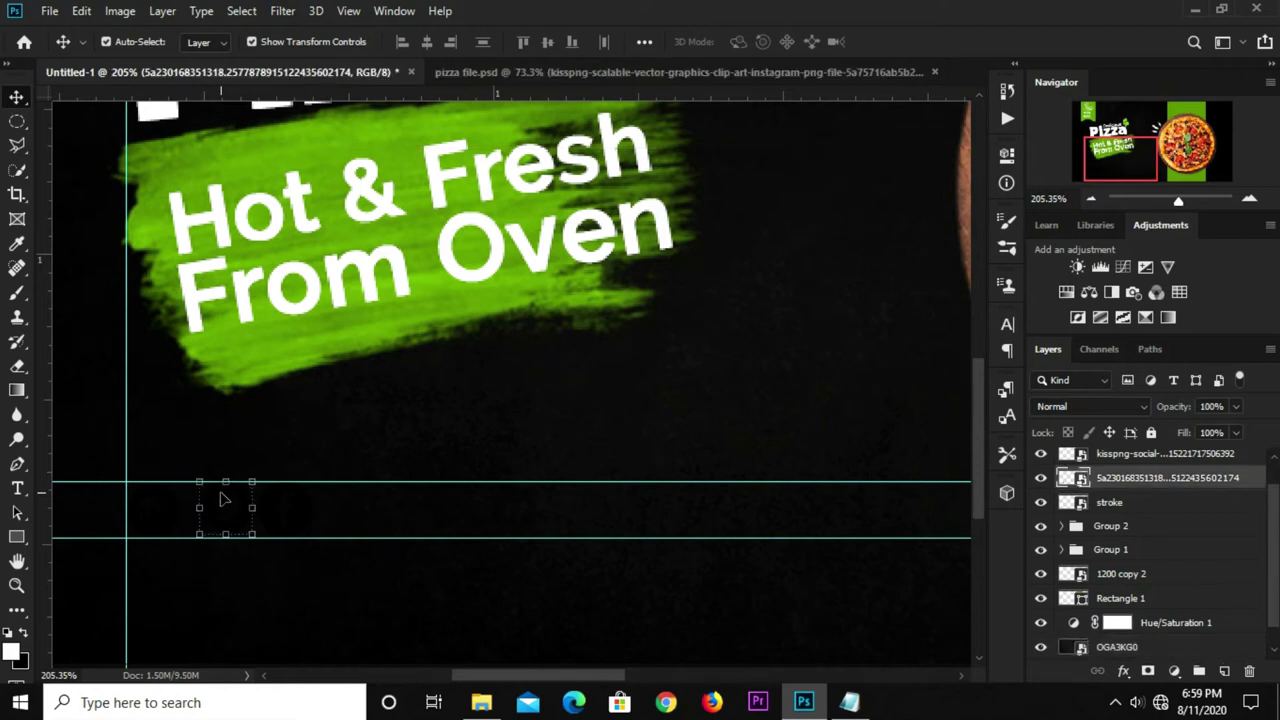
pyautogui.hotkey('ctrl', 't')
pyautogui.moveTo(236, 513)
pyautogui.mouseDown()
pyautogui.moveTo(205, 513)
pyautogui.moveTo(216, 512)
pyautogui.mouseUp()
pyautogui.press('Return')
pyautogui.press('Left')
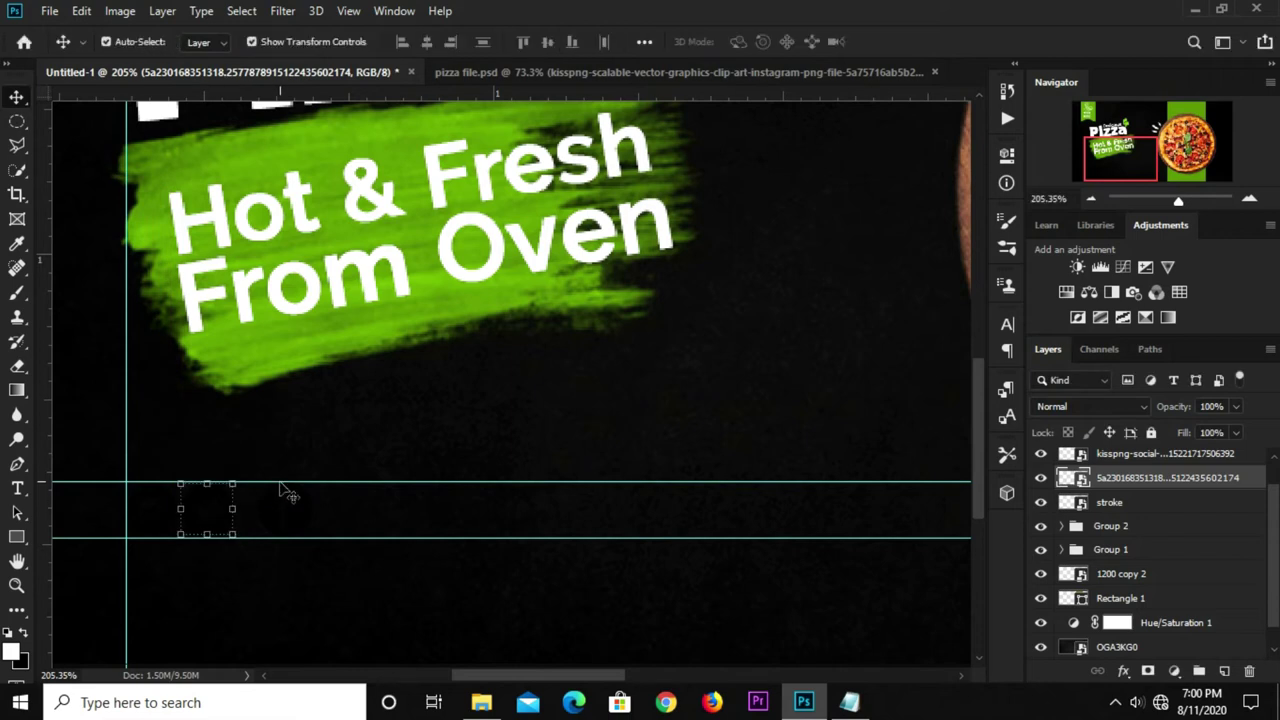
# Line the next social icon up beside the others between the guides, then paste the third icon.
pyautogui.click(268, 517)
pyautogui.hotkey('ctrl', 't')
pyautogui.moveTo(280, 515); pyautogui.dragTo(268, 517)
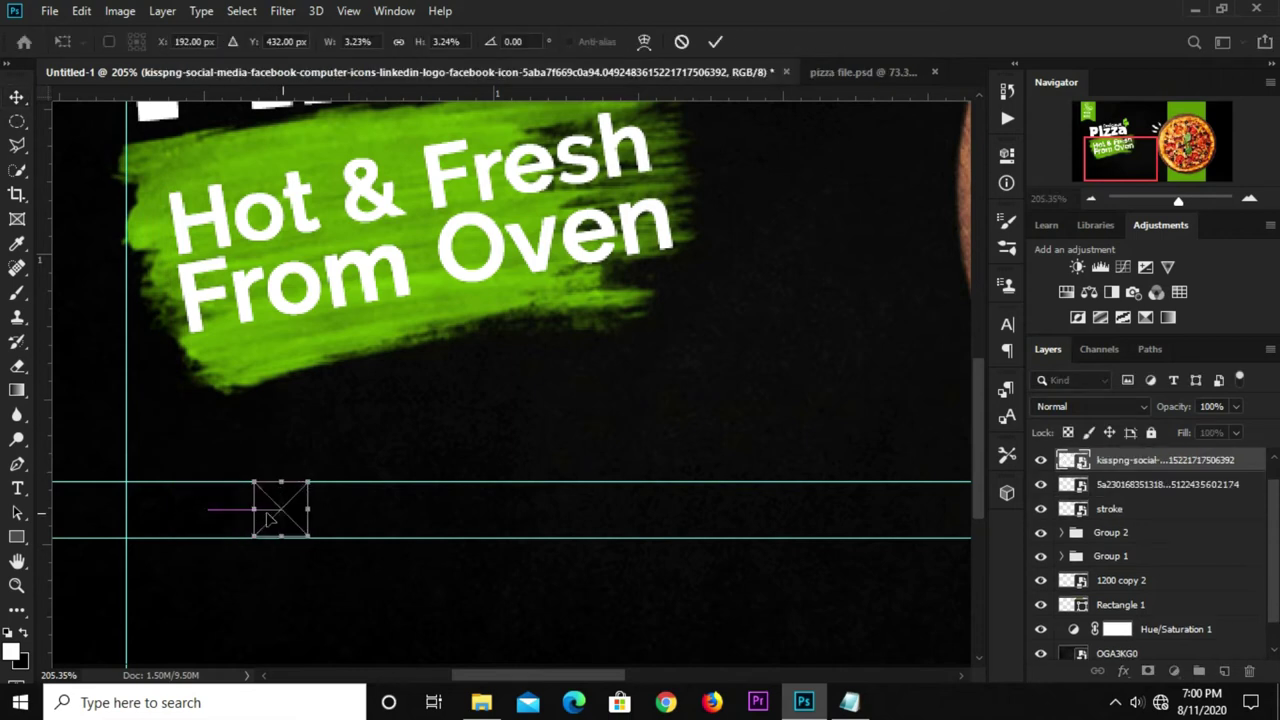
pyautogui.press('Return')
pyautogui.press('Left')
pyautogui.press('Left')
pyautogui.press('Left')
pyautogui.scroll(-2, 420, 460)
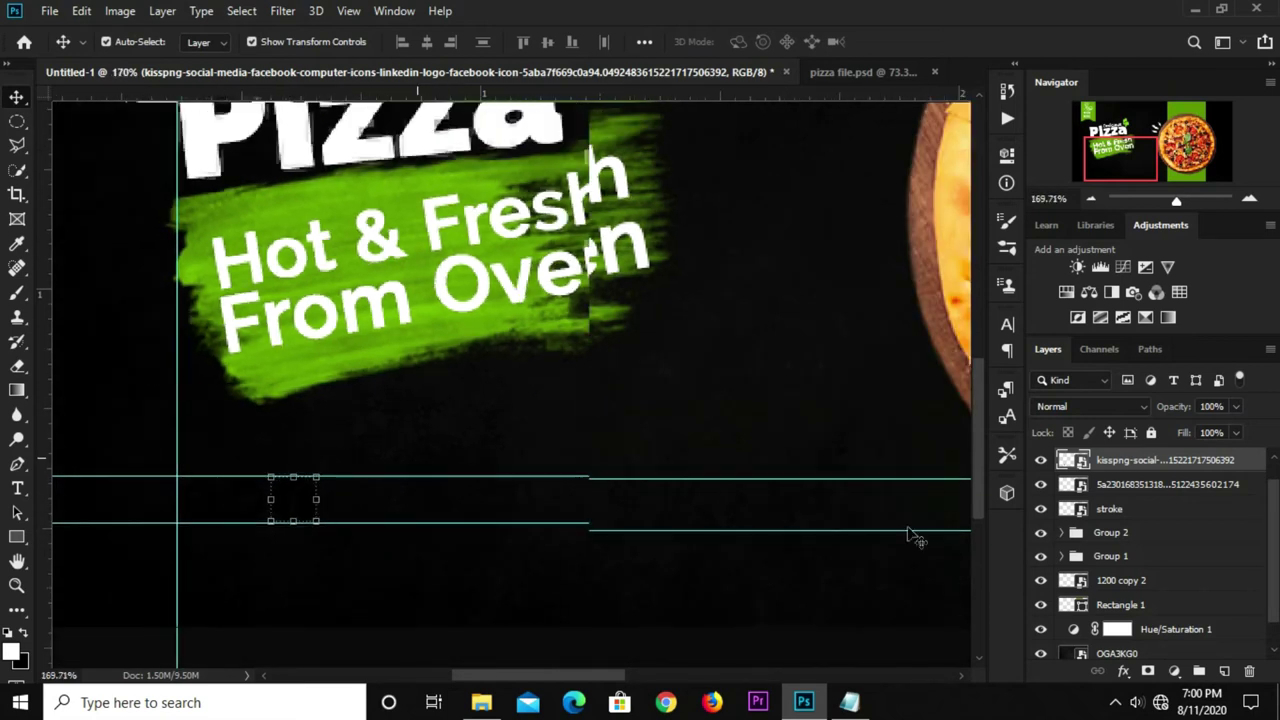
pyautogui.hotkey('ctrl', 'v')
# Group the three social icon layers into Group 3.
pyautogui.click(1132, 510)
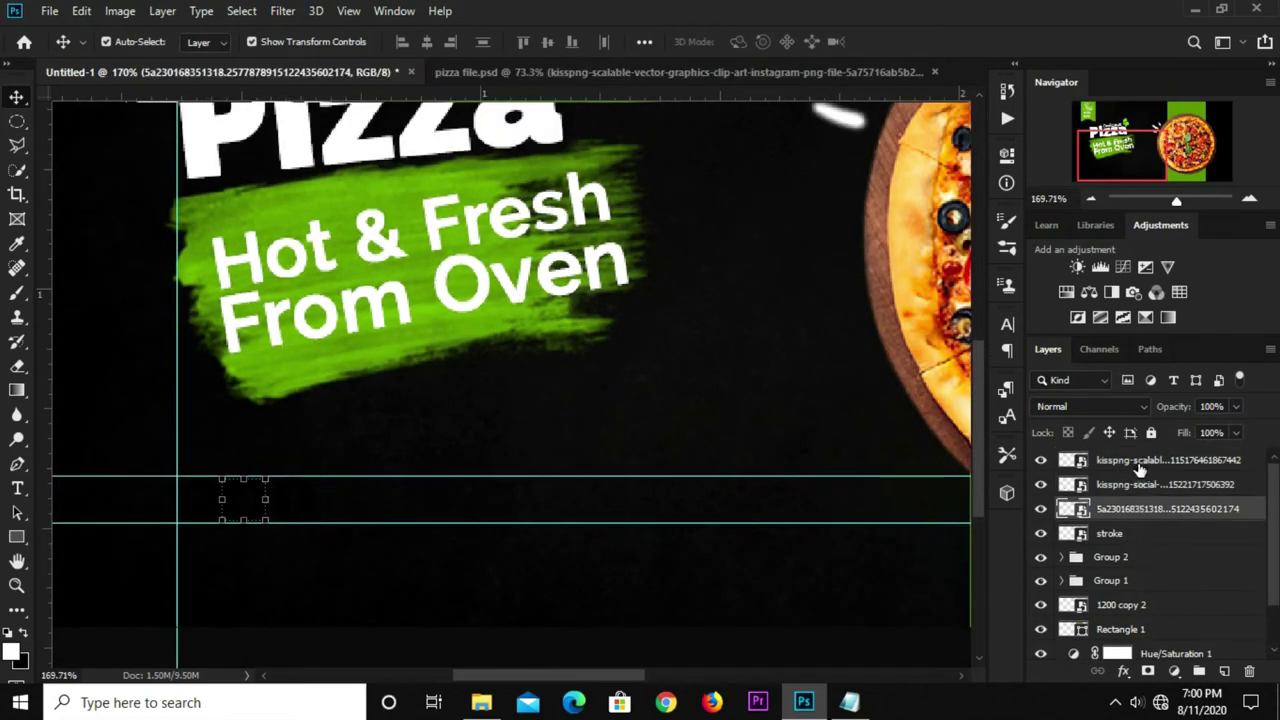
pyautogui.keyDown('shift'); pyautogui.click(1140, 460); pyautogui.keyUp('shift')
pyautogui.hotkey('ctrl', 'g')
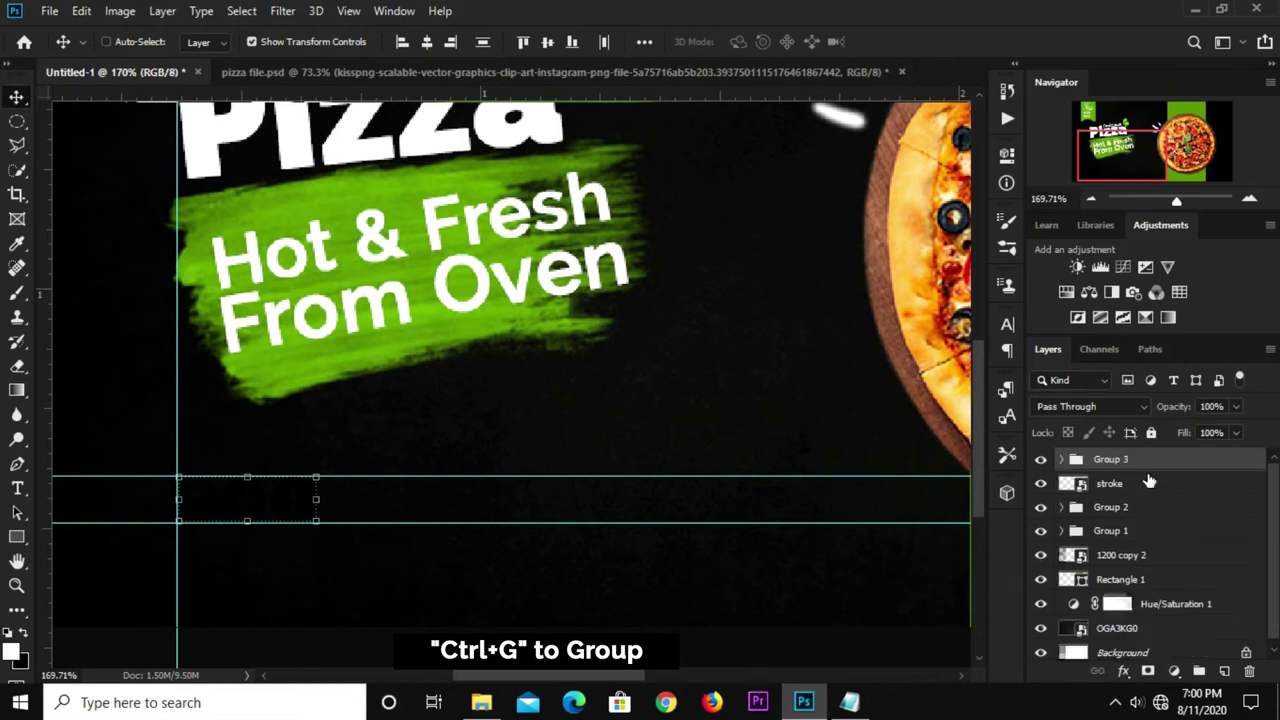
pyautogui.click(1040, 459)
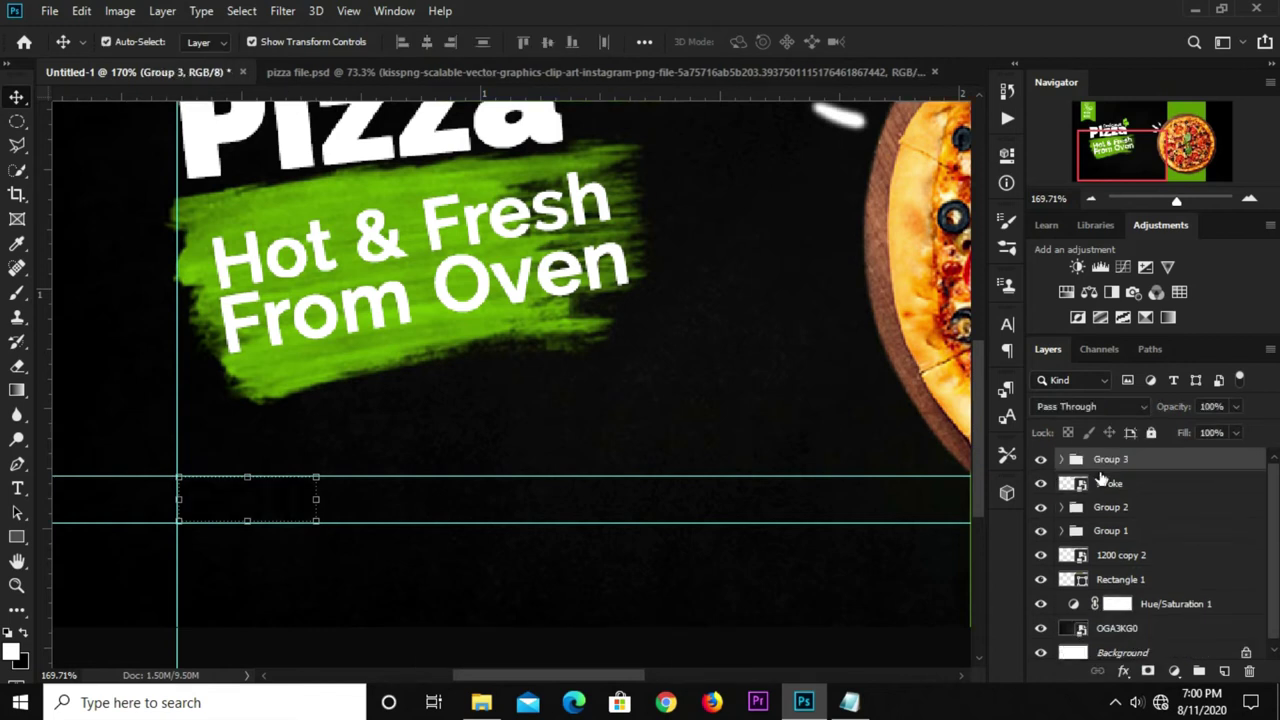
# Give the icon group a white Color Overlay layer style.
pyautogui.click(1123, 677)
pyautogui.click(1161, 489)
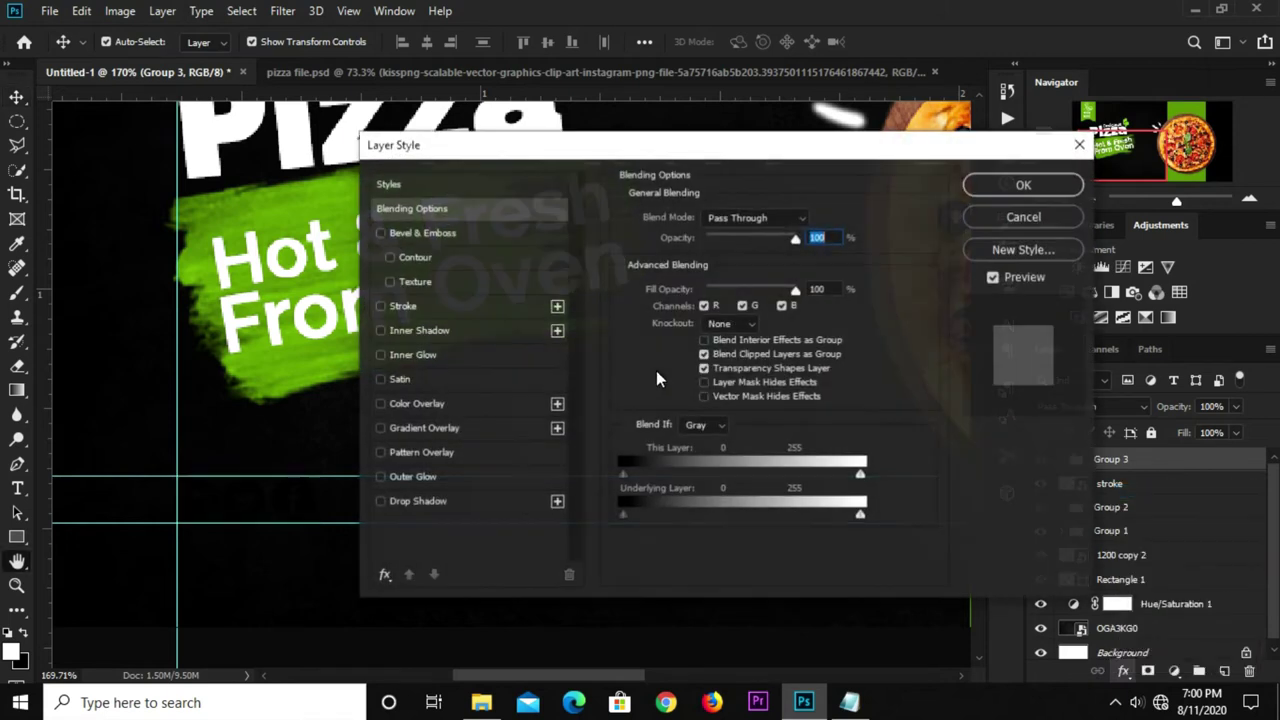
pyautogui.click(427, 403)
pyautogui.click(814, 218)
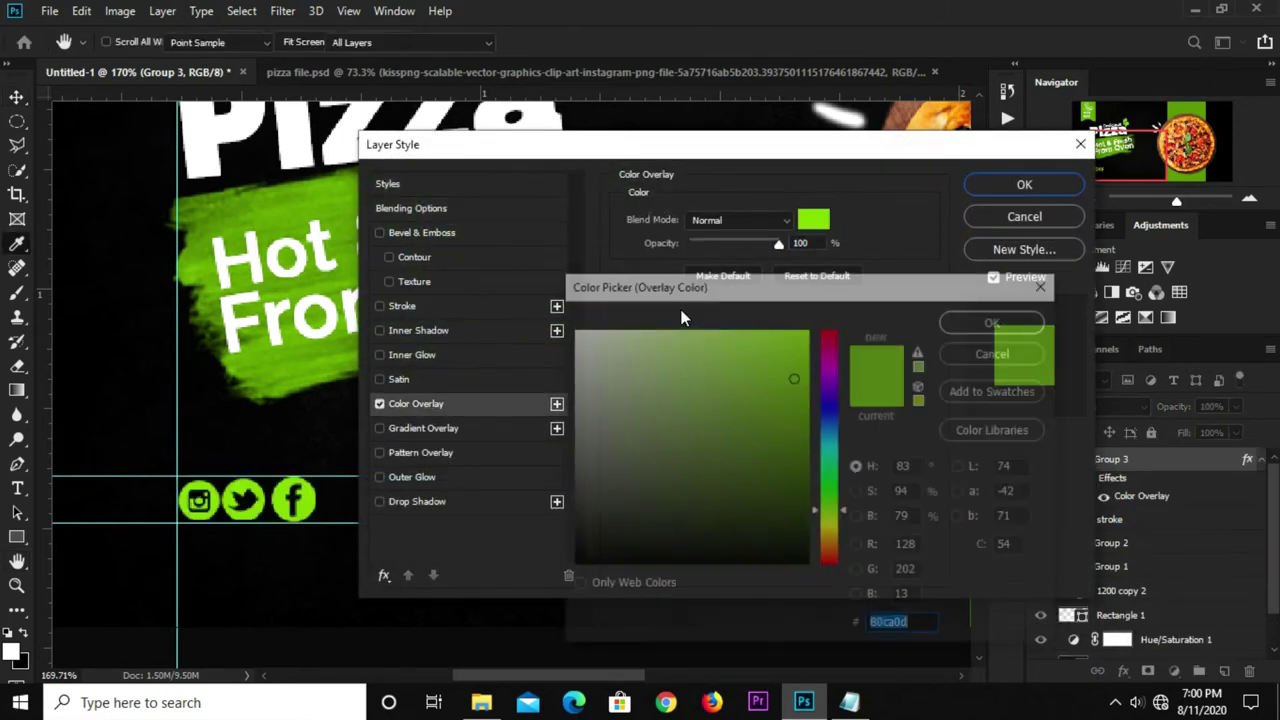
pyautogui.click(572, 329)
pyautogui.click(956, 326)
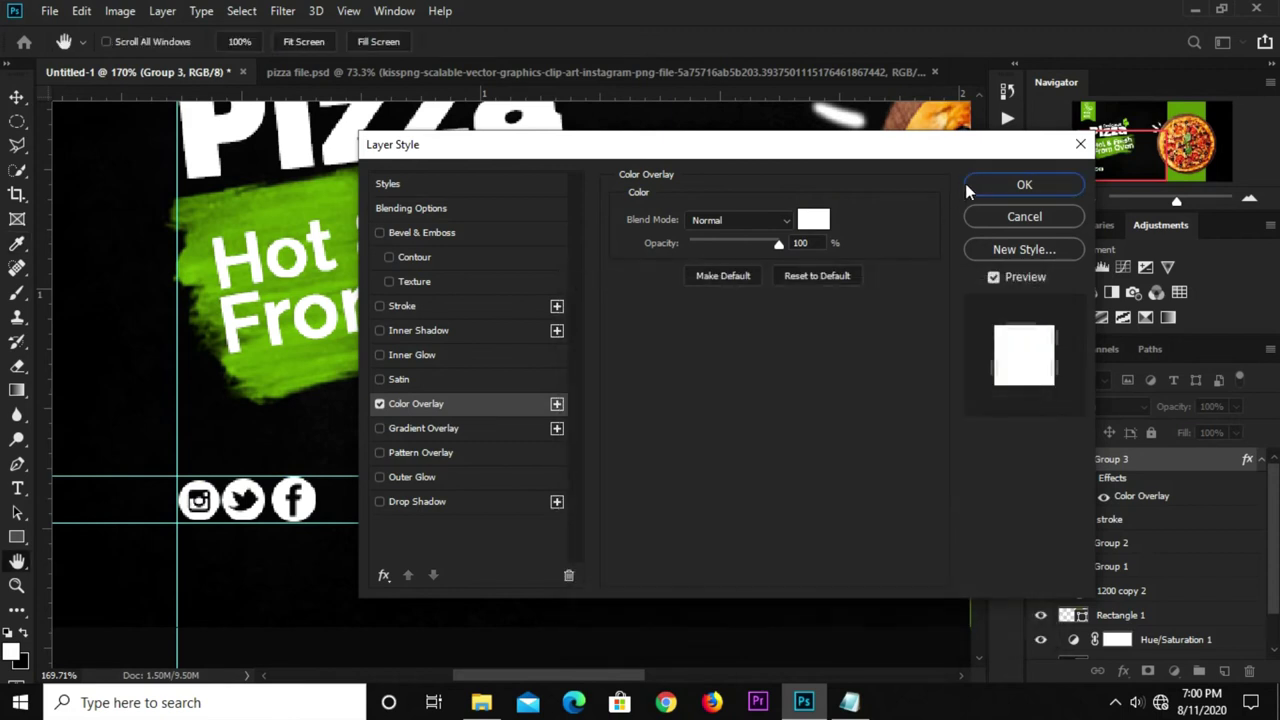
pyautogui.click(975, 185)
# Deselect the group and clear all guides from the canvas.
pyautogui.press('v')
pyautogui.scroll(-2, 678, 201)
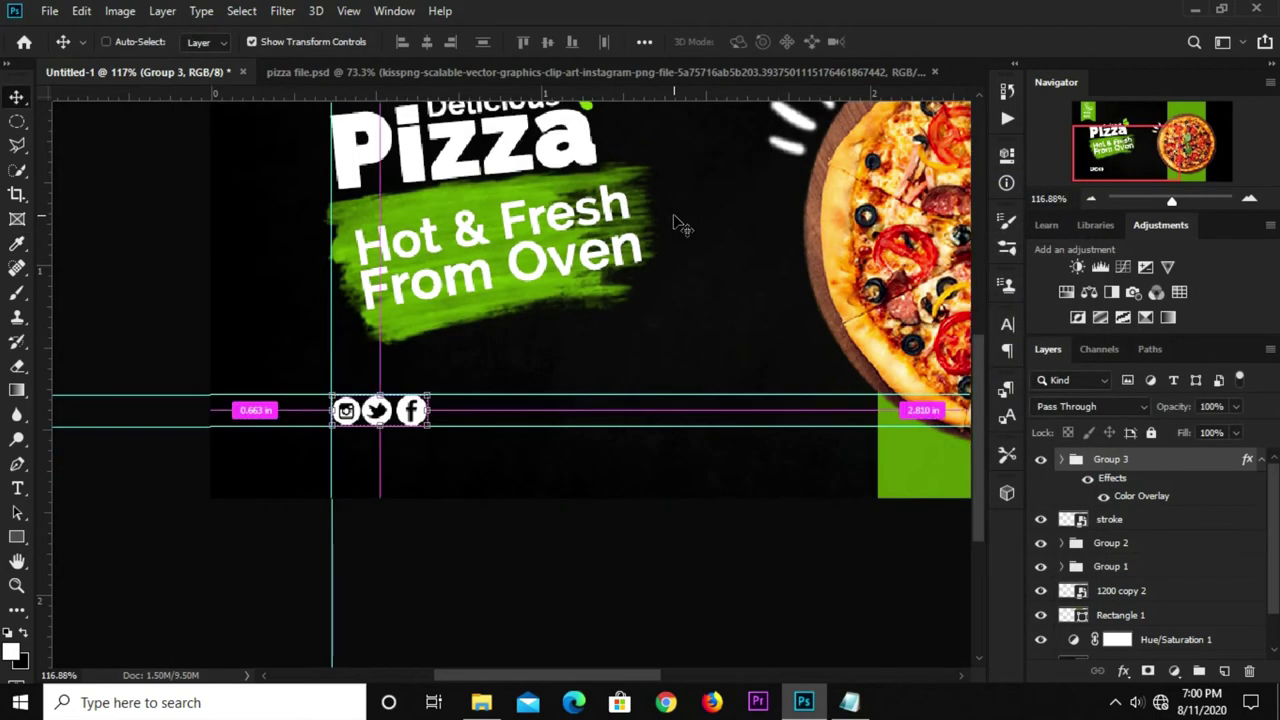
pyautogui.scroll(-1, 678, 225)
pyautogui.click(620, 138)
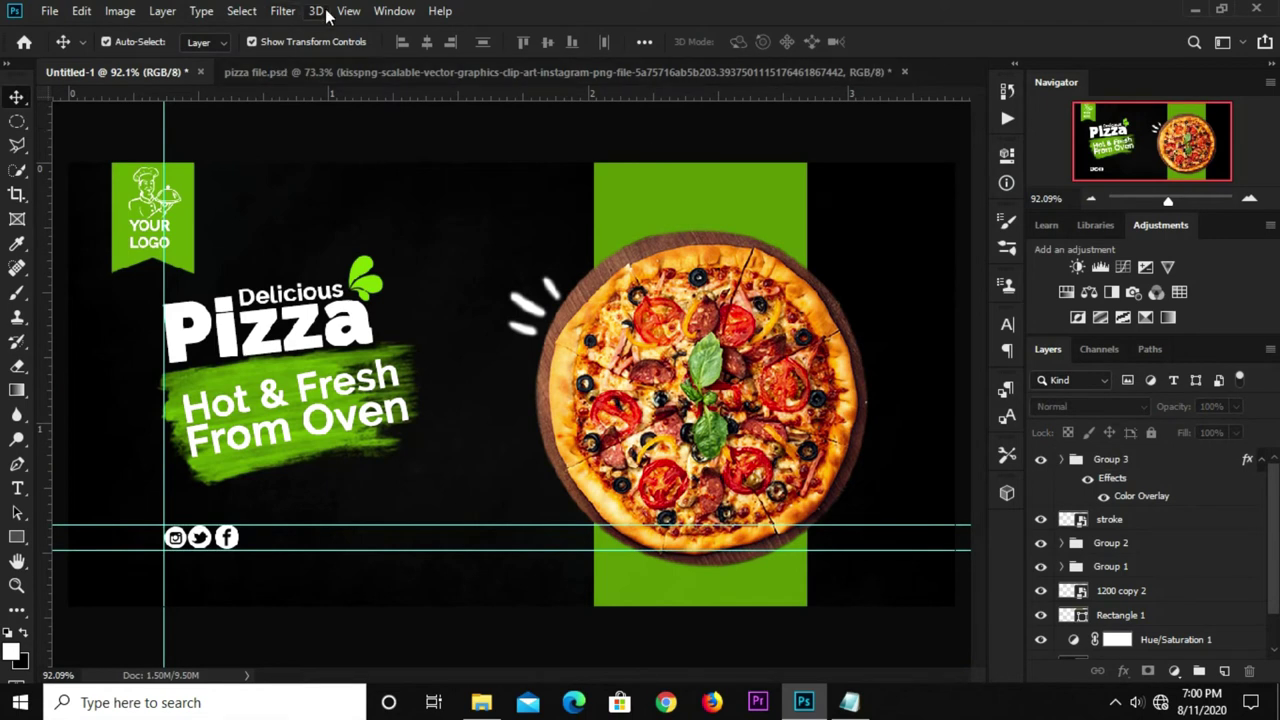
pyautogui.click(348, 11)
pyautogui.click(372, 465)
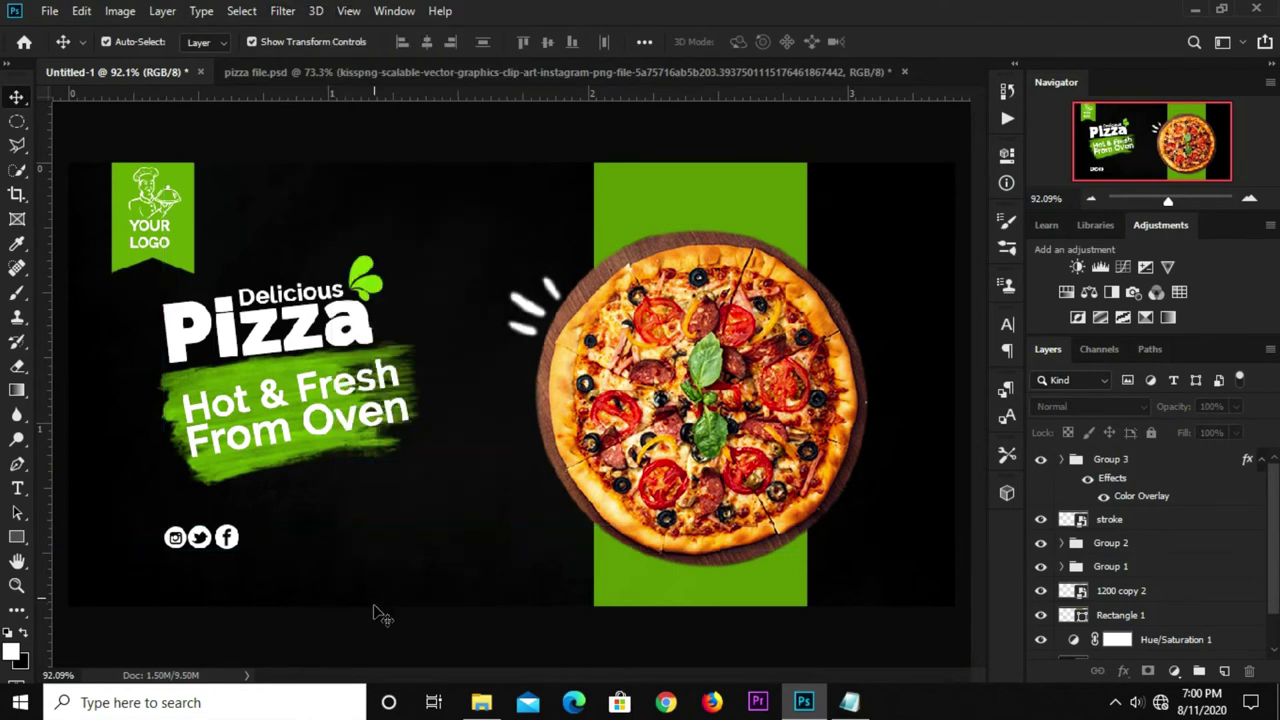
# Copy the 'Texaco Main Street' address line from the Notepad notes.
pyautogui.scroll(-1, 560, 405)
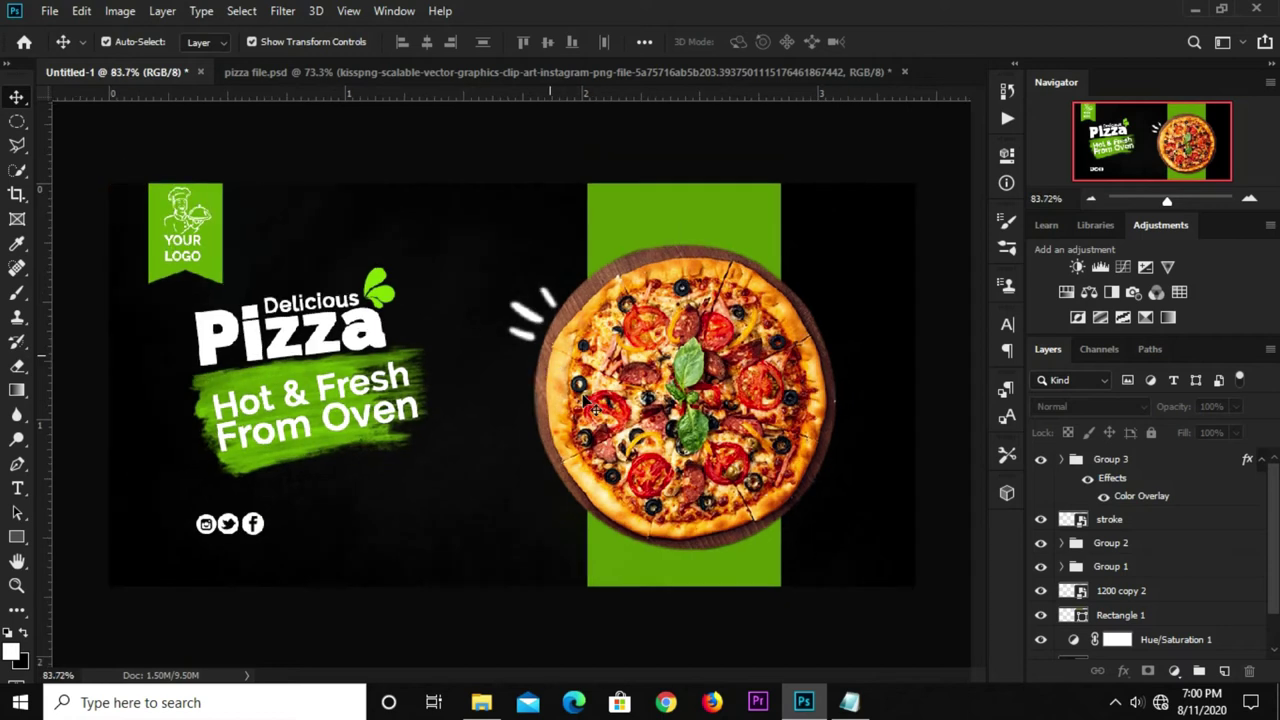
pyautogui.click(849, 702)
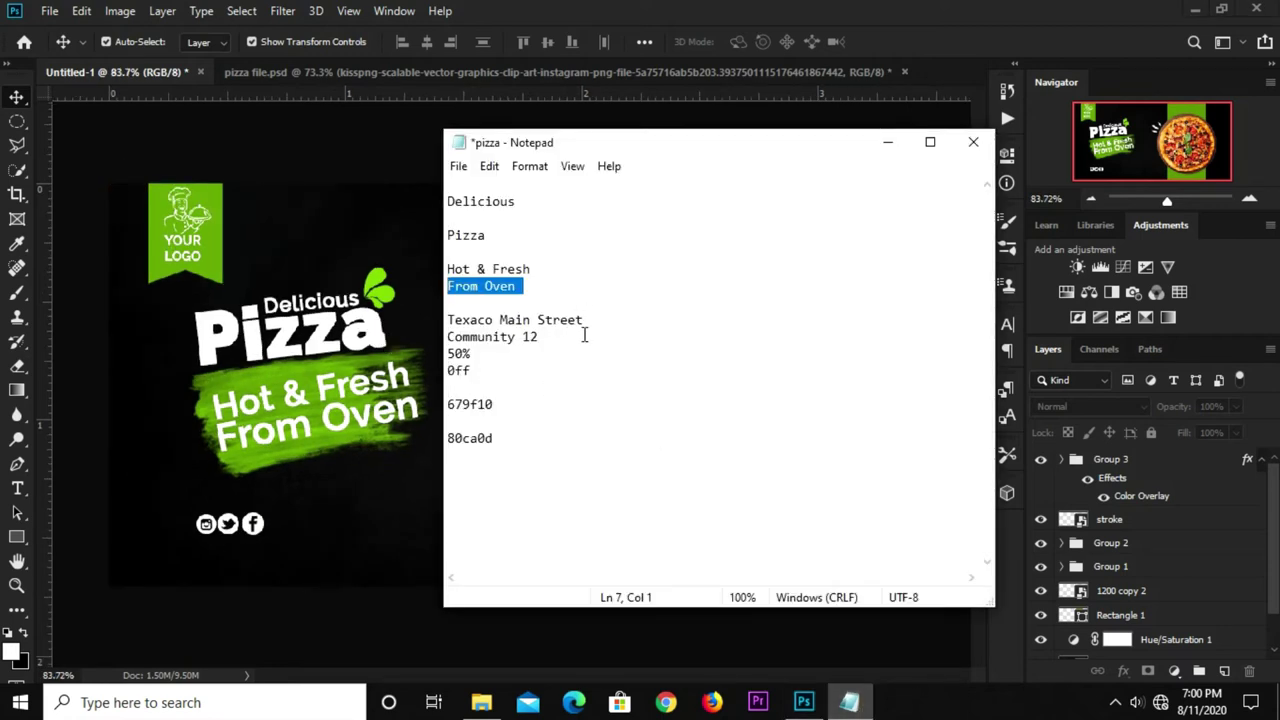
pyautogui.moveTo(591, 320); pyautogui.dragTo(438, 316)
pyautogui.rightClick(447, 320)
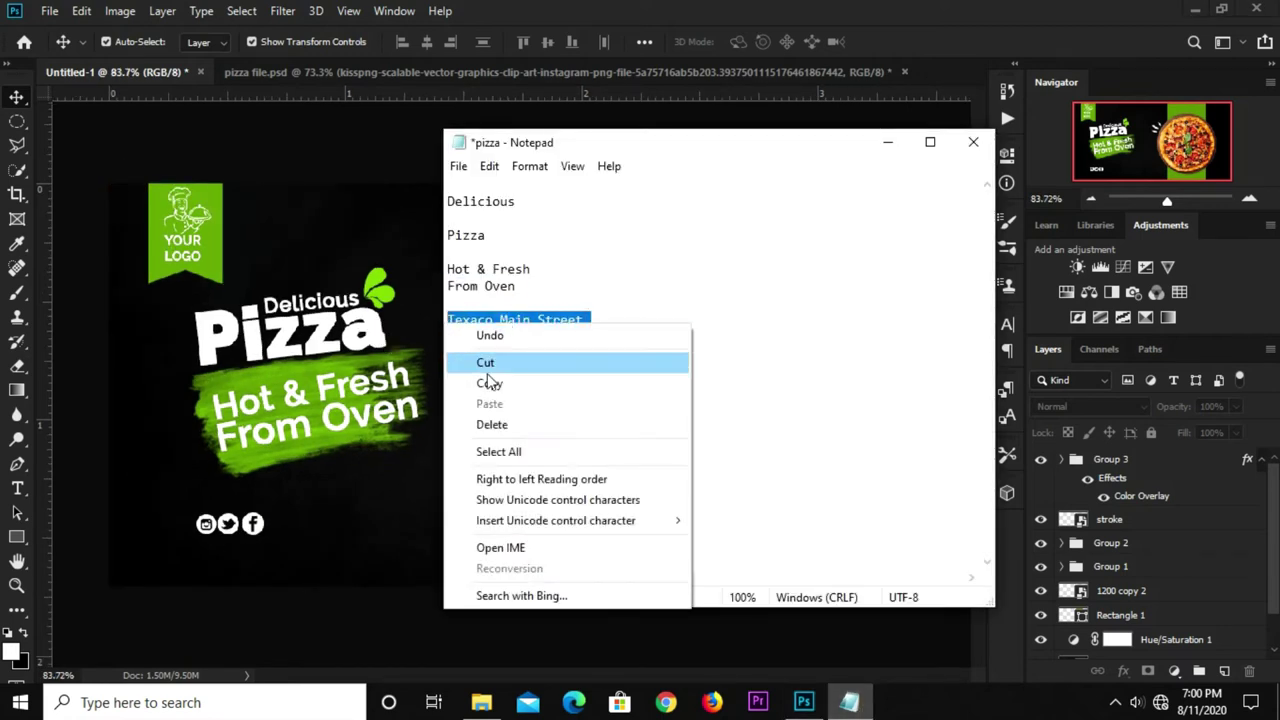
pyautogui.click(488, 377)
# Paste the street address as a new 8 pt text layer on the banner.
pyautogui.click(358, 610)
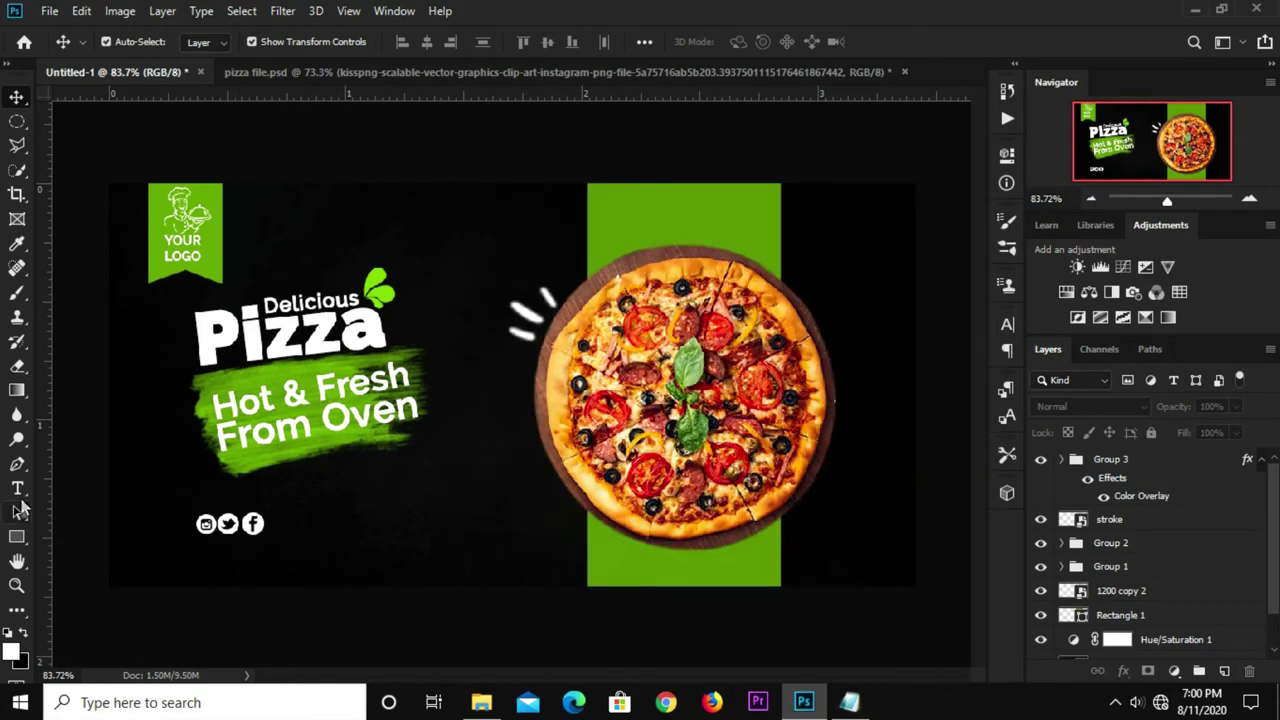
pyautogui.click(17, 488)
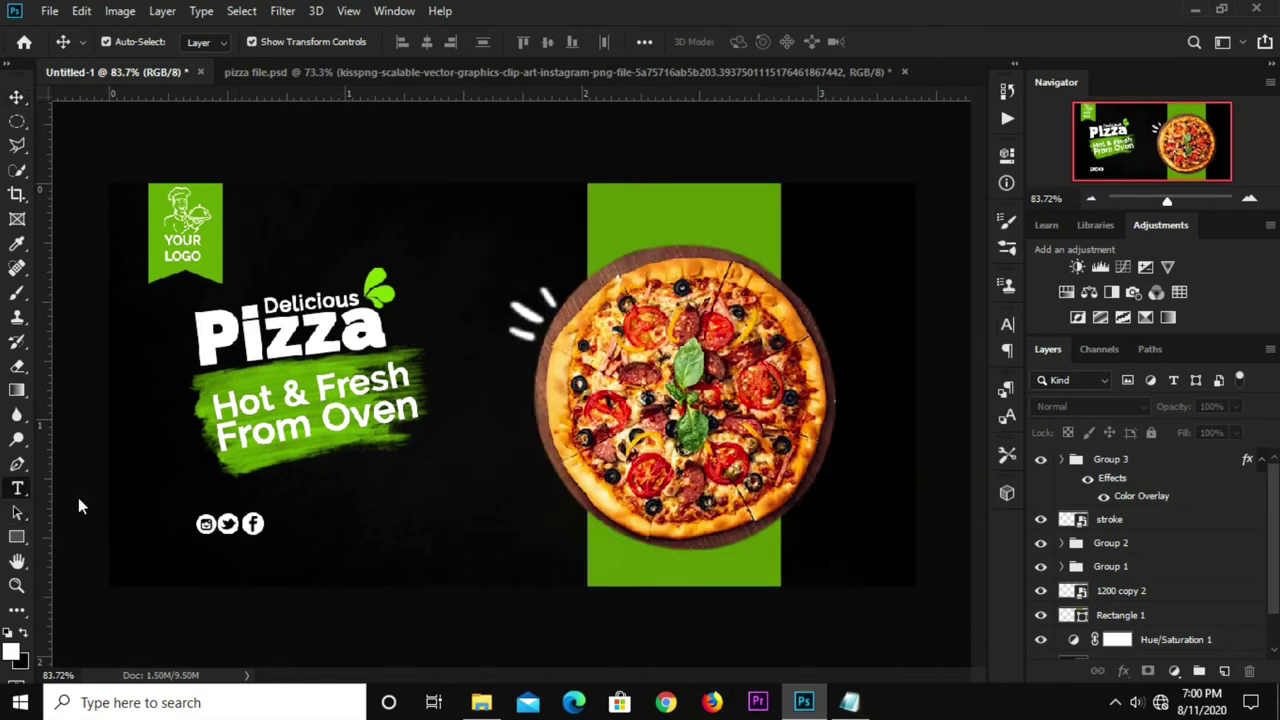
pyautogui.click(392, 496)
pyautogui.hotkey('ctrl', 'v')
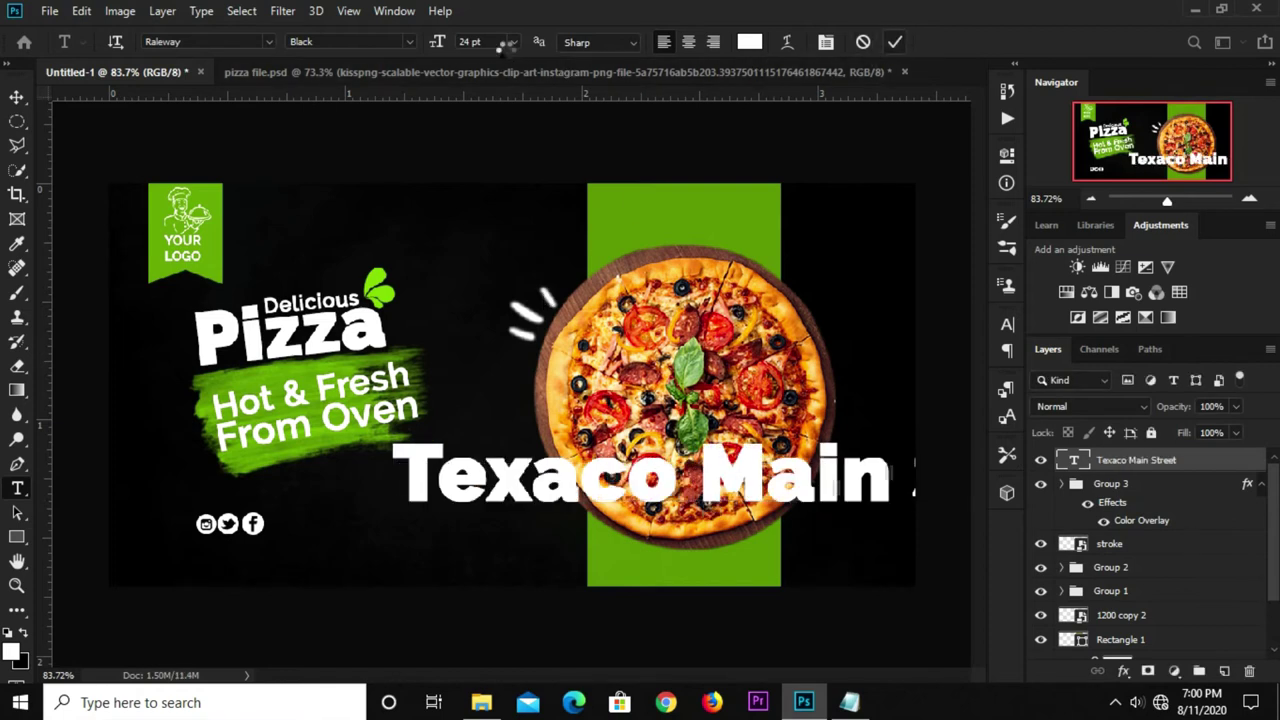
pyautogui.click(513, 42)
pyautogui.click(489, 100)
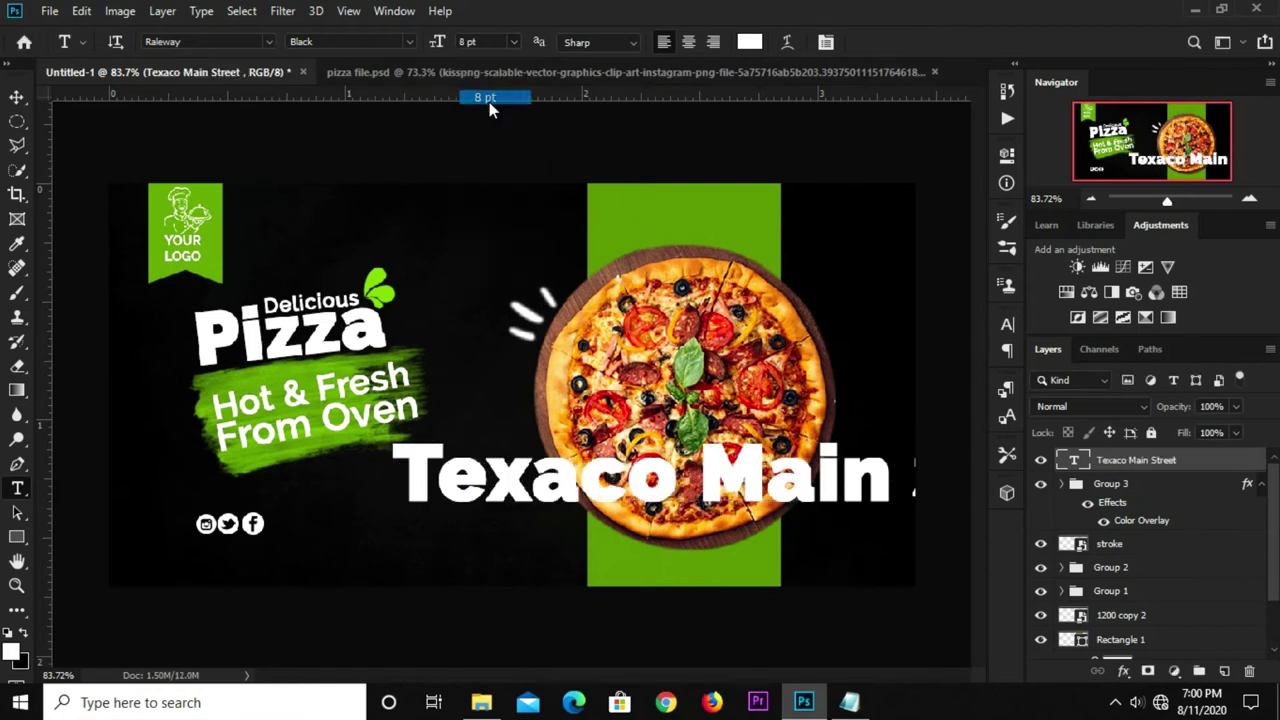
# Move the address text beneath the social icons and scale it down to about 56%.
pyautogui.press('v')
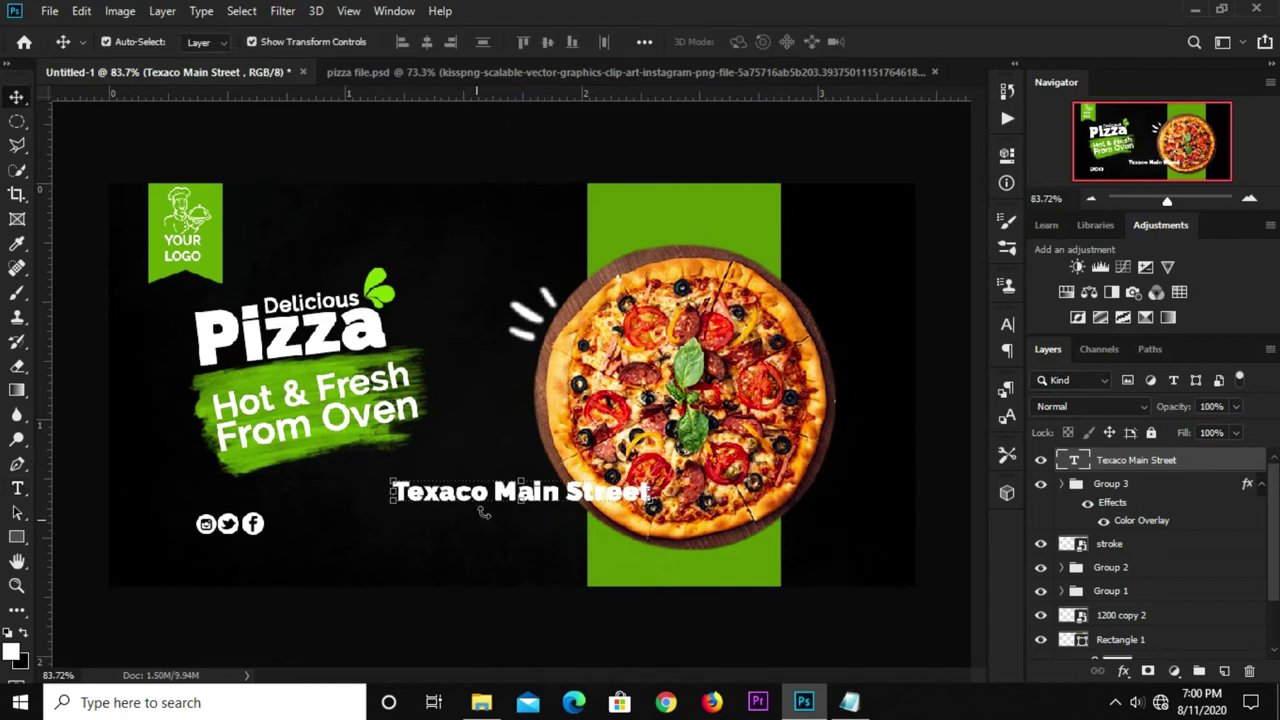
pyautogui.moveTo(512, 497)
pyautogui.mouseDown()
pyautogui.moveTo(290, 562)
pyautogui.moveTo(308, 552)
pyautogui.mouseUp()
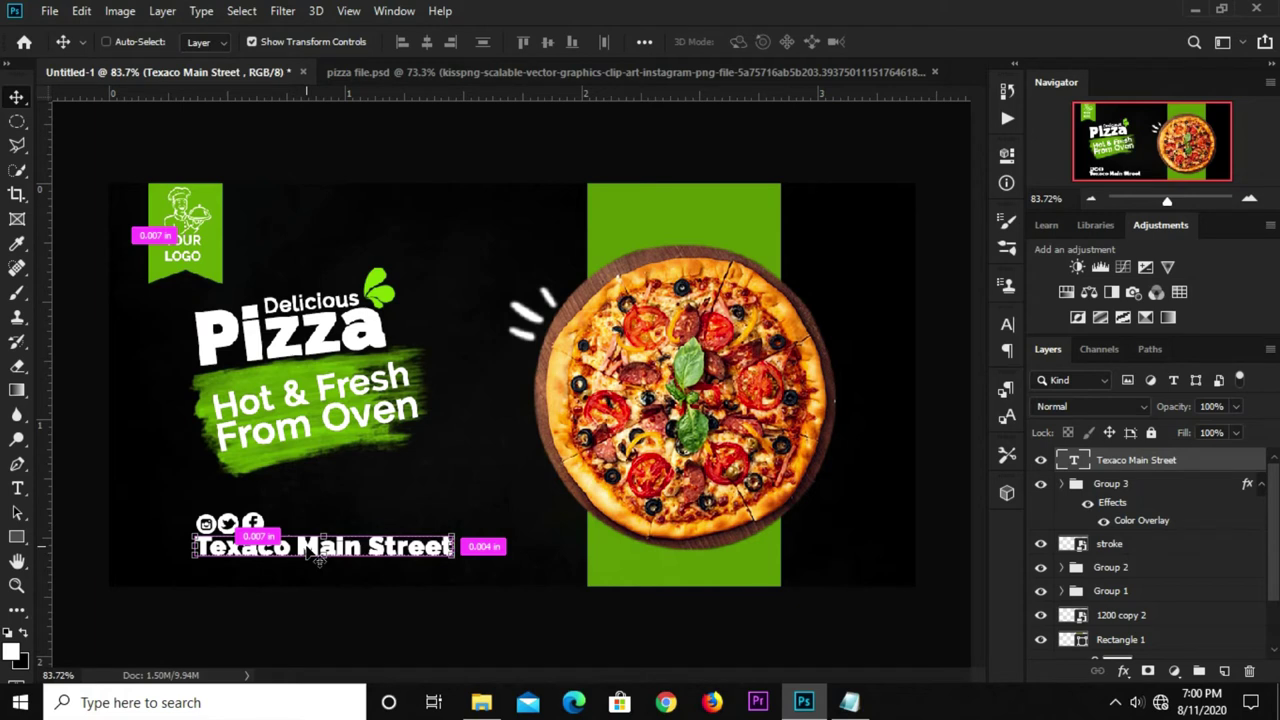
pyautogui.hotkey('ctrl', 't')
pyautogui.moveTo(456, 560); pyautogui.dragTo(348, 551)
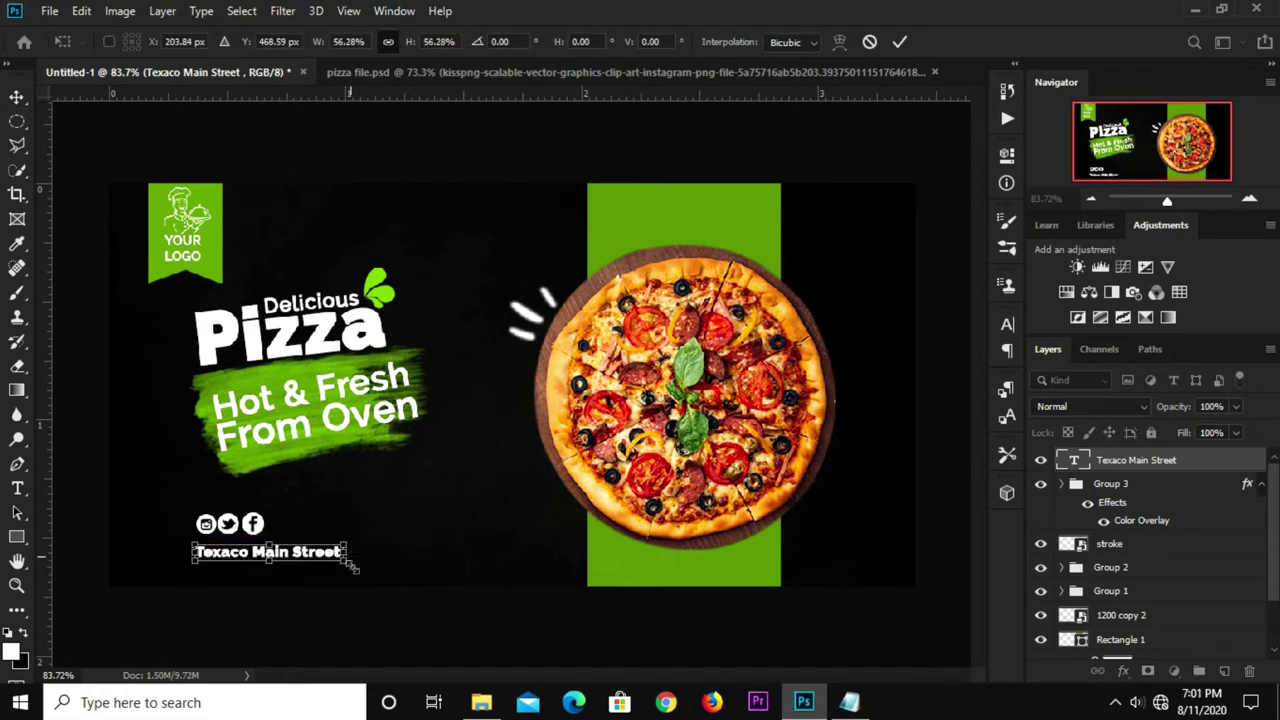
pyautogui.press('Up')
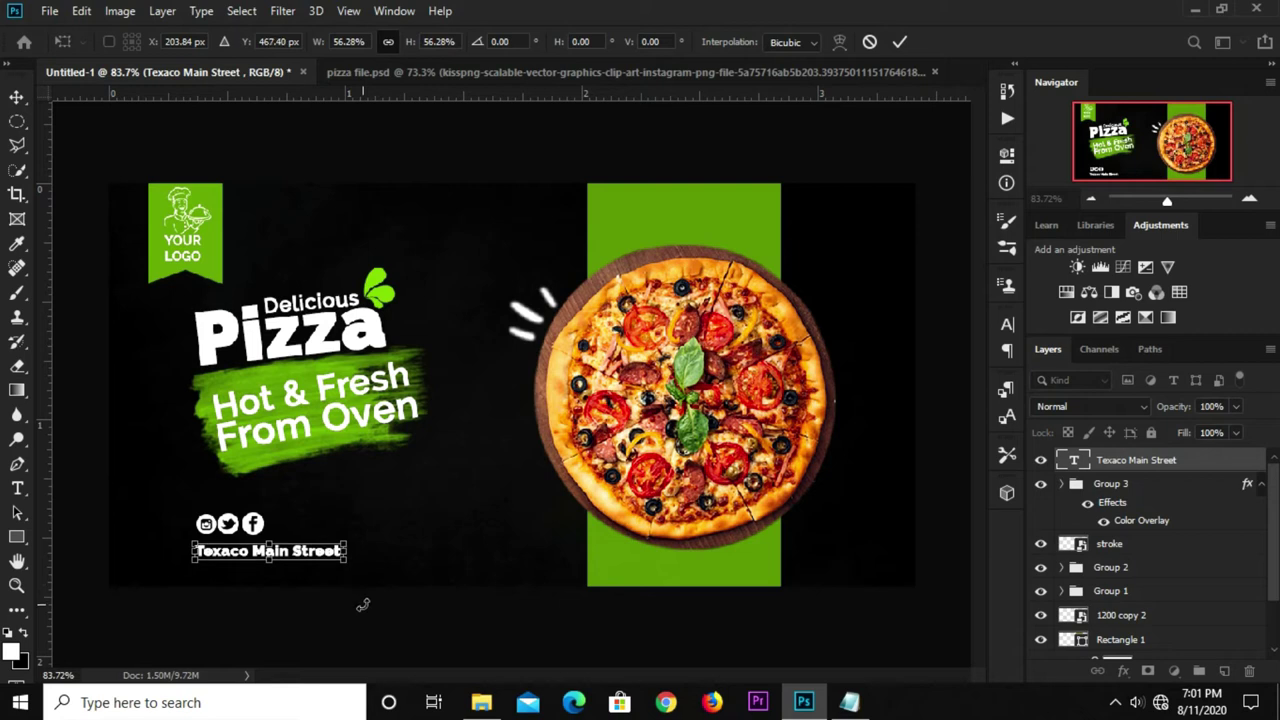
pyautogui.press('Return')
pyautogui.click(365, 625)
# In pizza file.psd, hide the pizza and round logo layers and select the flour pile.
pyautogui.click(527, 73)
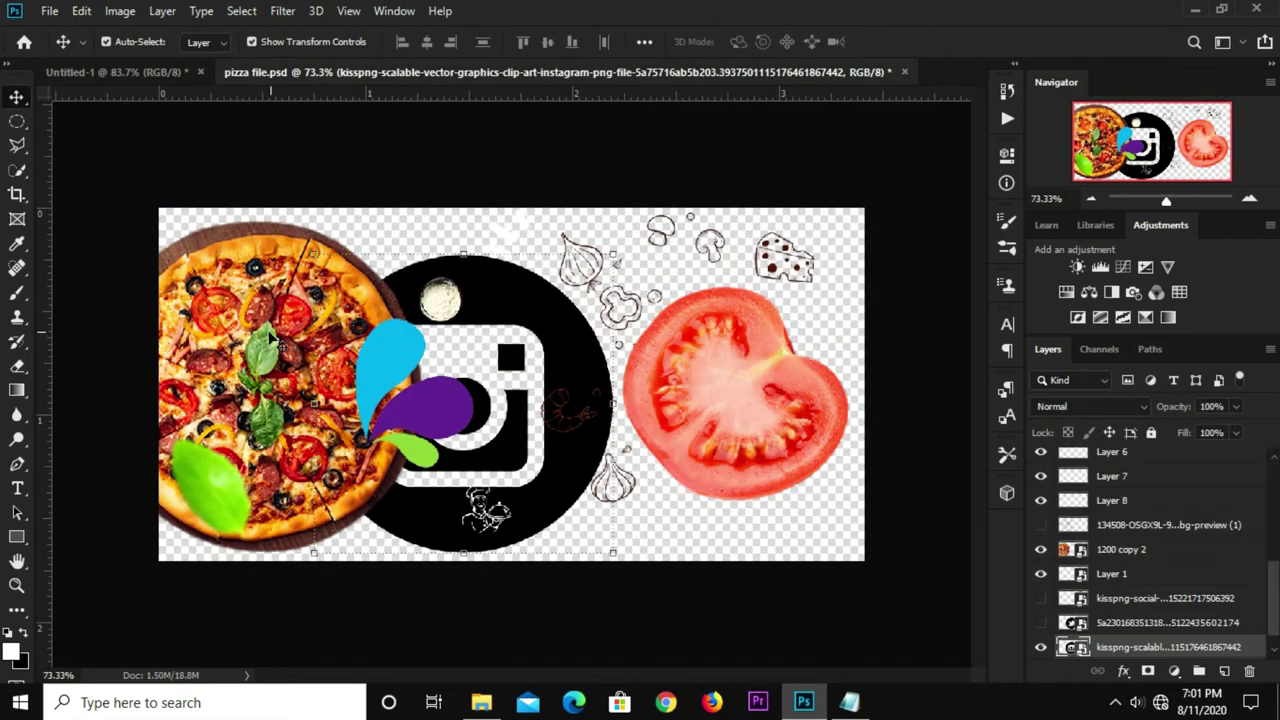
pyautogui.click(270, 341)
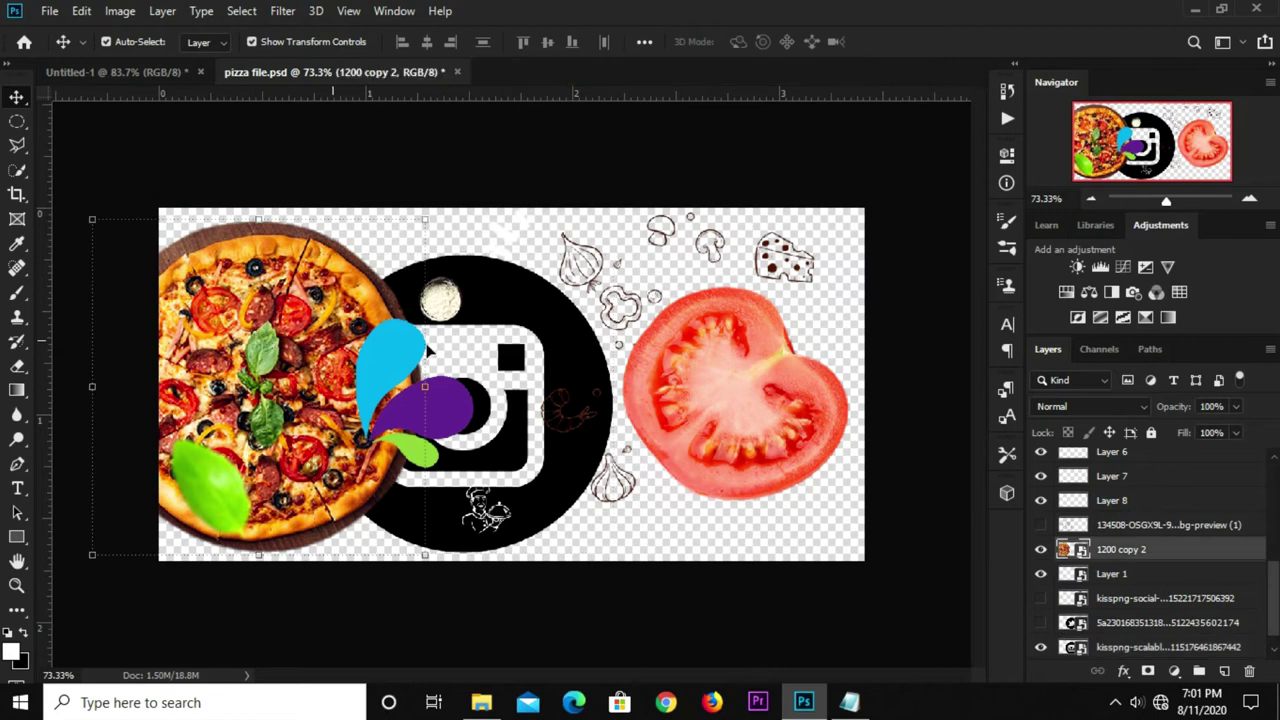
pyautogui.click(1041, 550)
pyautogui.click(428, 534)
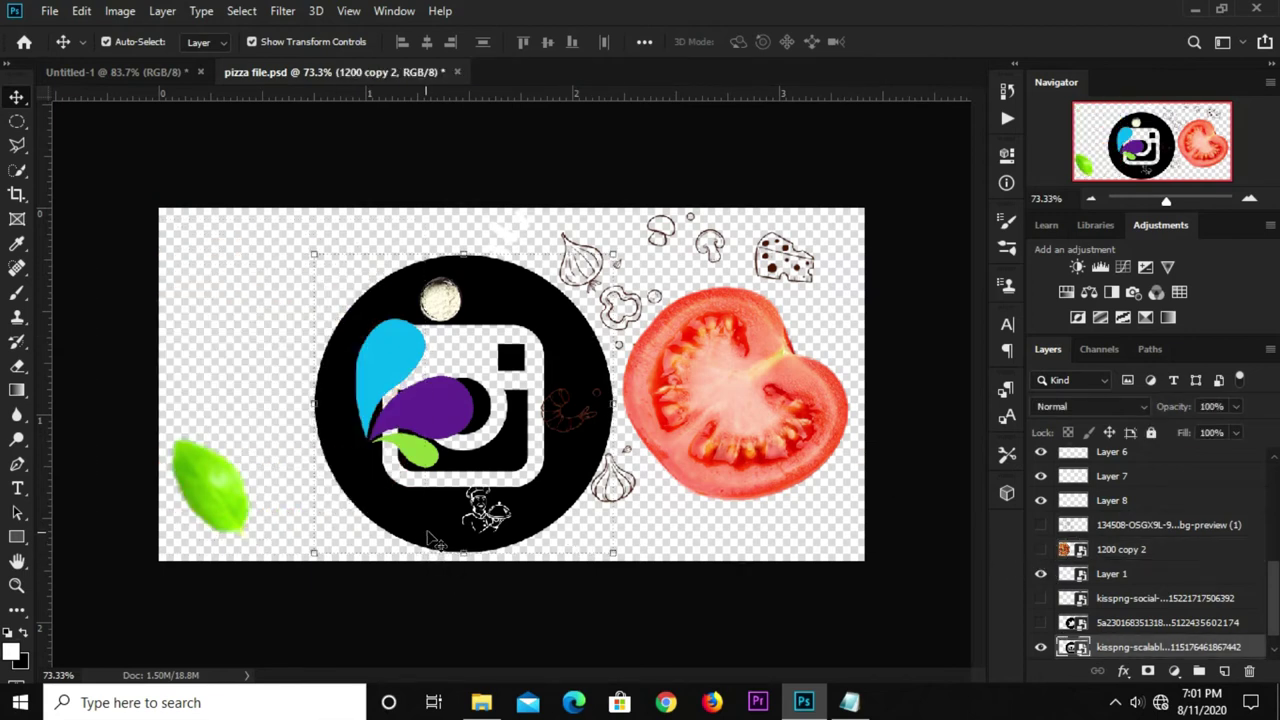
pyautogui.click(1041, 647)
pyautogui.click(437, 296)
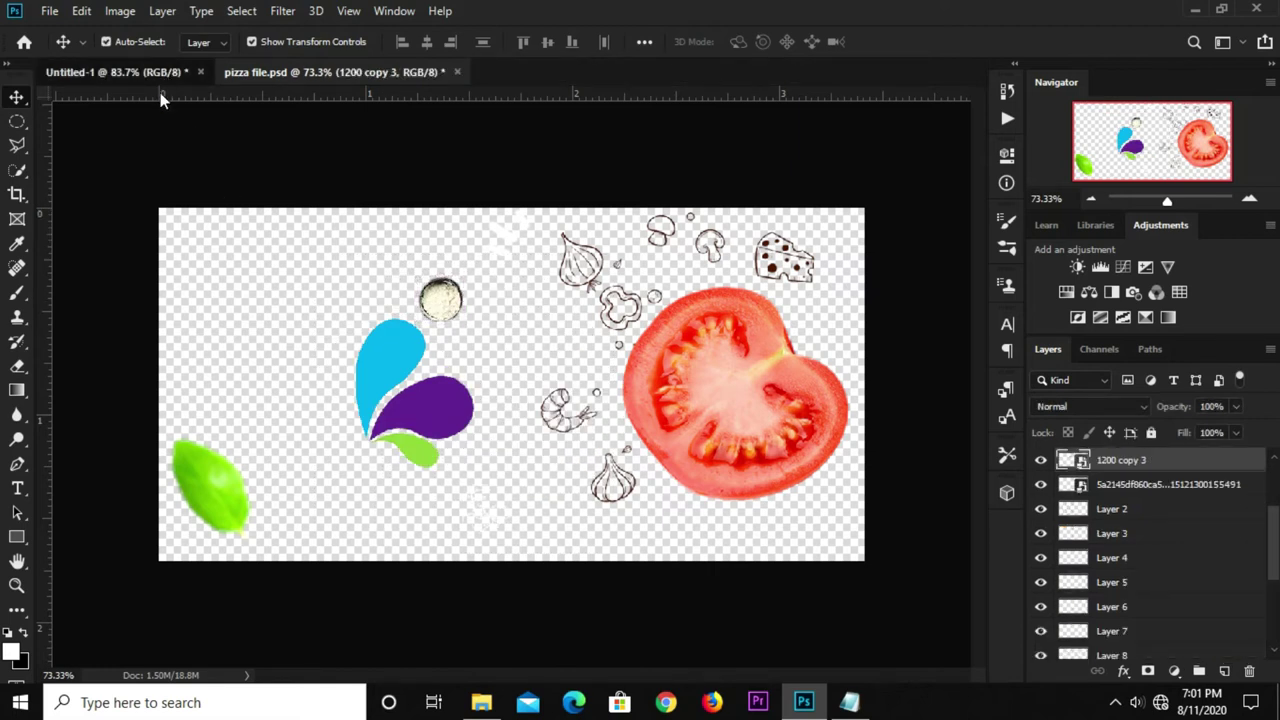
# Place the white flour bowl at the pizza's lower right and add a new Layer 3 below.
pyautogui.click(118, 72)
pyautogui.moveTo(578, 467); pyautogui.dragTo(591, 470)
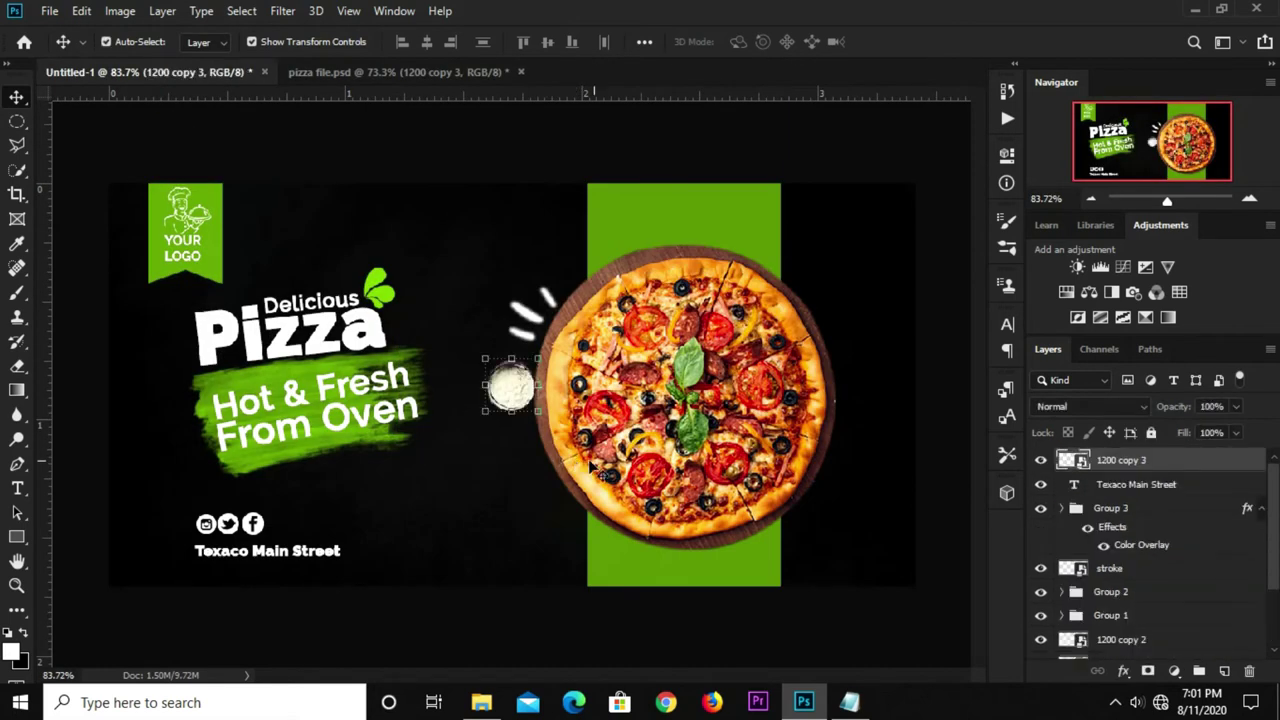
pyautogui.moveTo(511, 392); pyautogui.dragTo(842, 505)
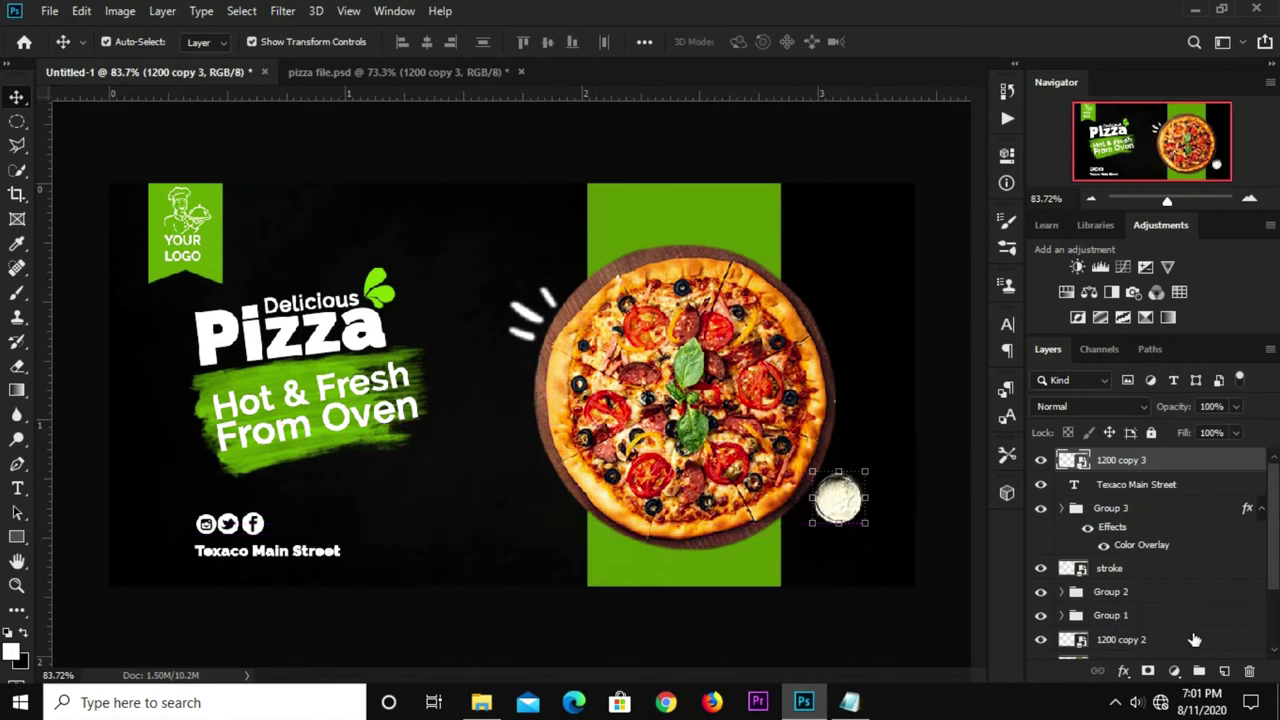
pyautogui.click(1225, 671)
pyautogui.moveTo(1151, 466); pyautogui.dragTo(1165, 615)
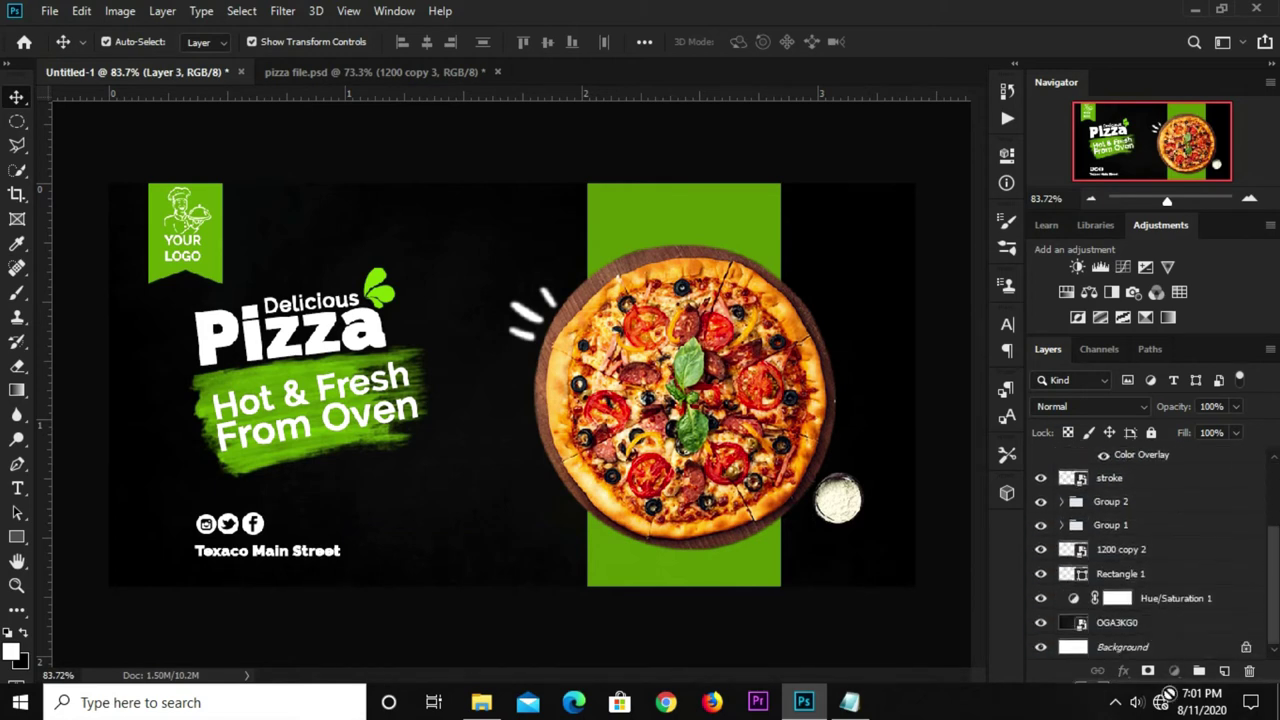
# Put Layer 3 beneath Rectangle 1 and choose the 30 px soft round brush.
pyautogui.moveTo(1165, 615); pyautogui.dragTo(1165, 586)
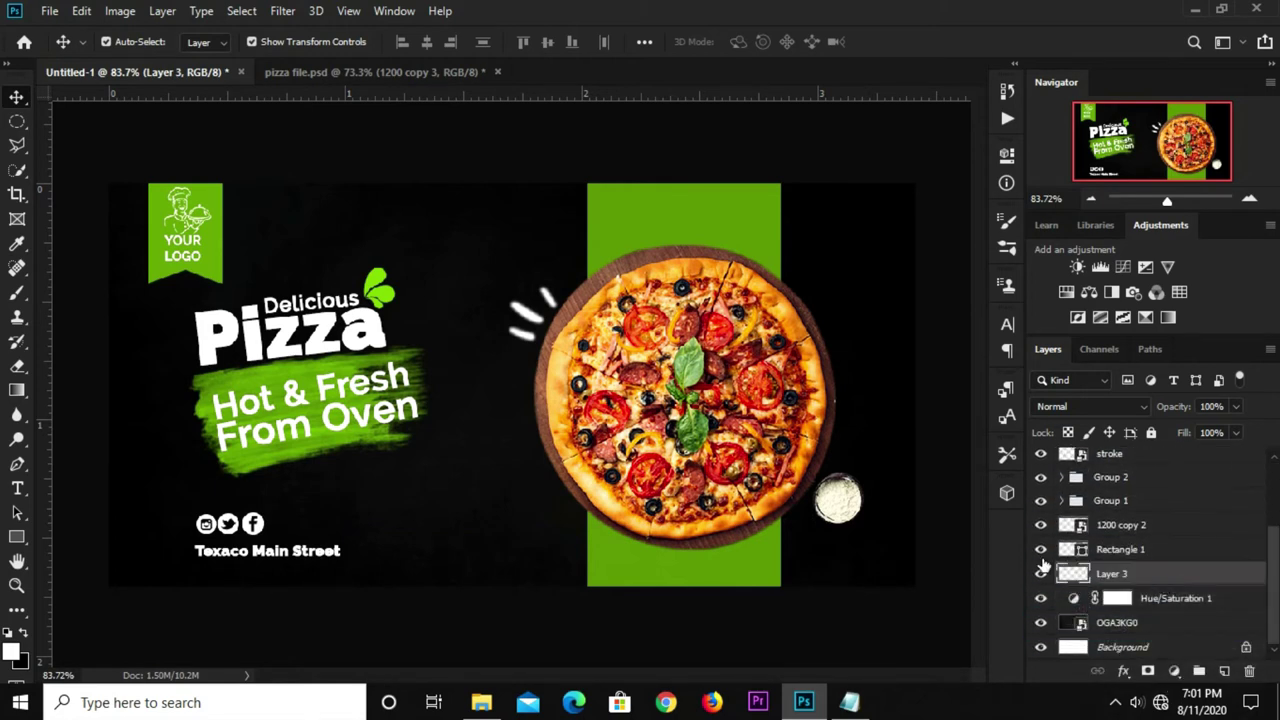
pyautogui.click(17, 292)
pyautogui.click(59, 290)
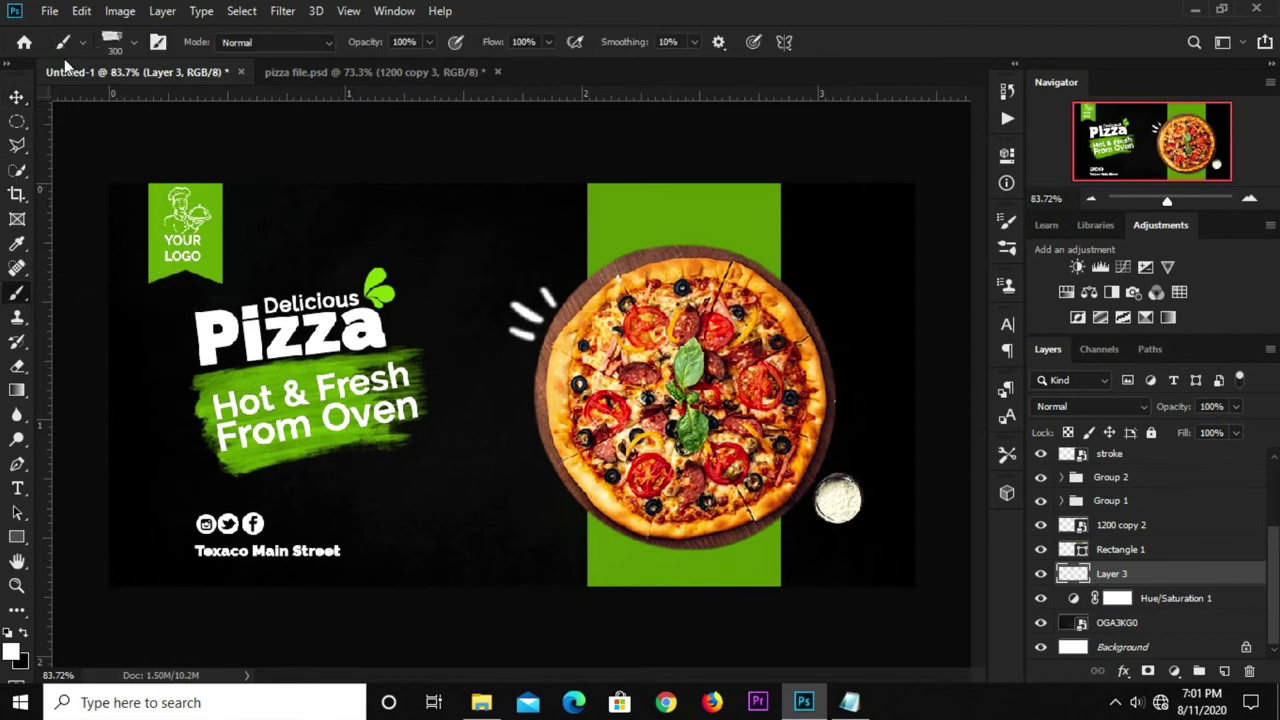
pyautogui.click(1004, 221)
pyautogui.click(764, 222)
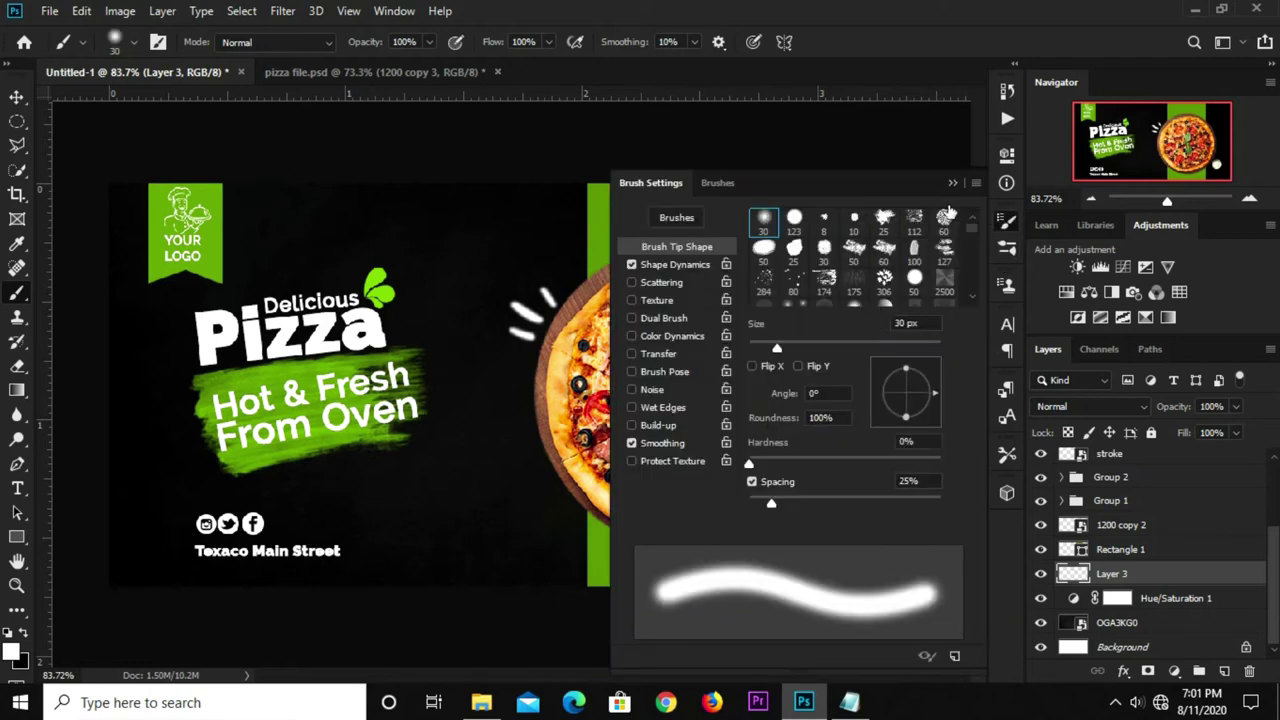
pyautogui.click(953, 183)
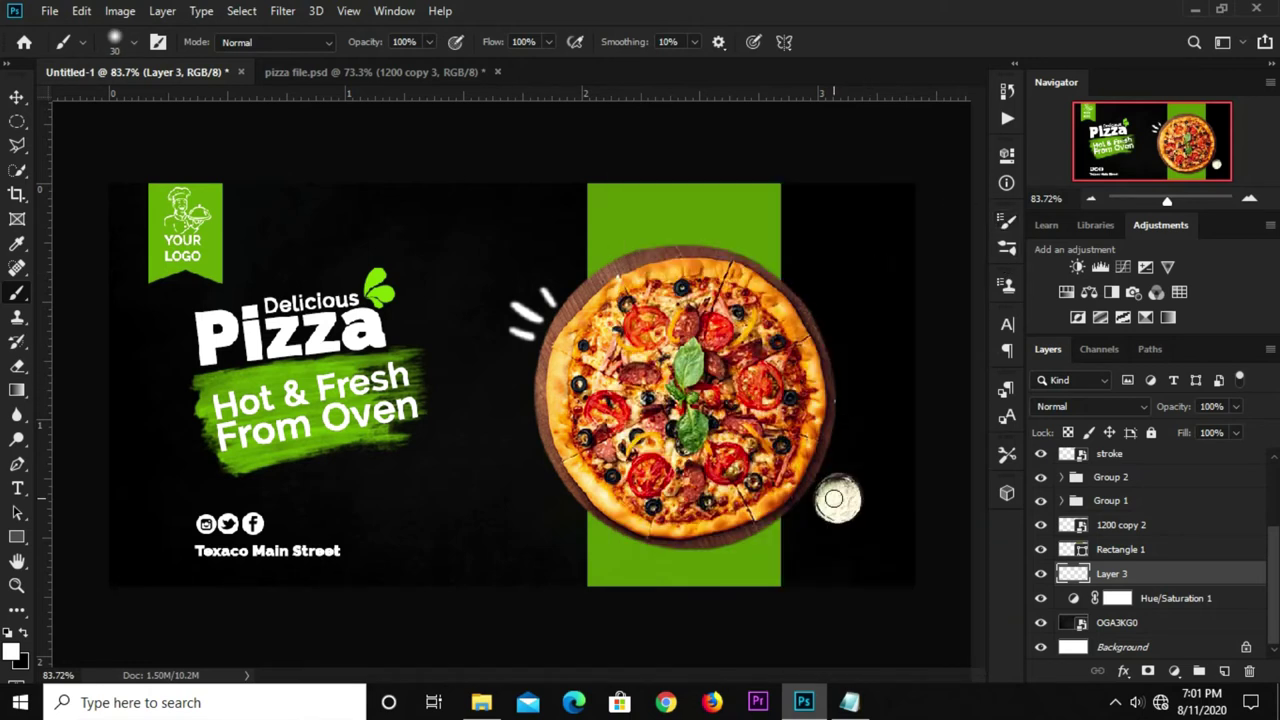
# Size the brush to about 50 px to cover the salt bowl, then deselect Layer 3.
pyautogui.press(']')
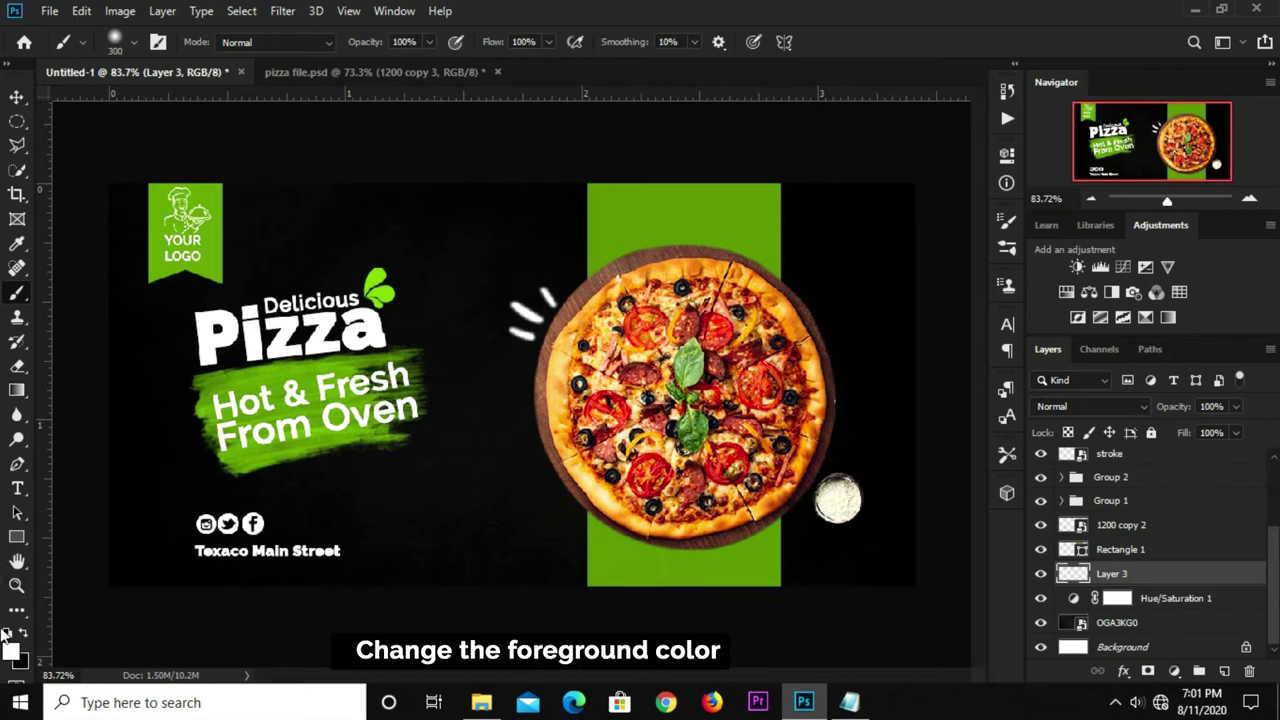
pyautogui.press('[')
pyautogui.press('[')
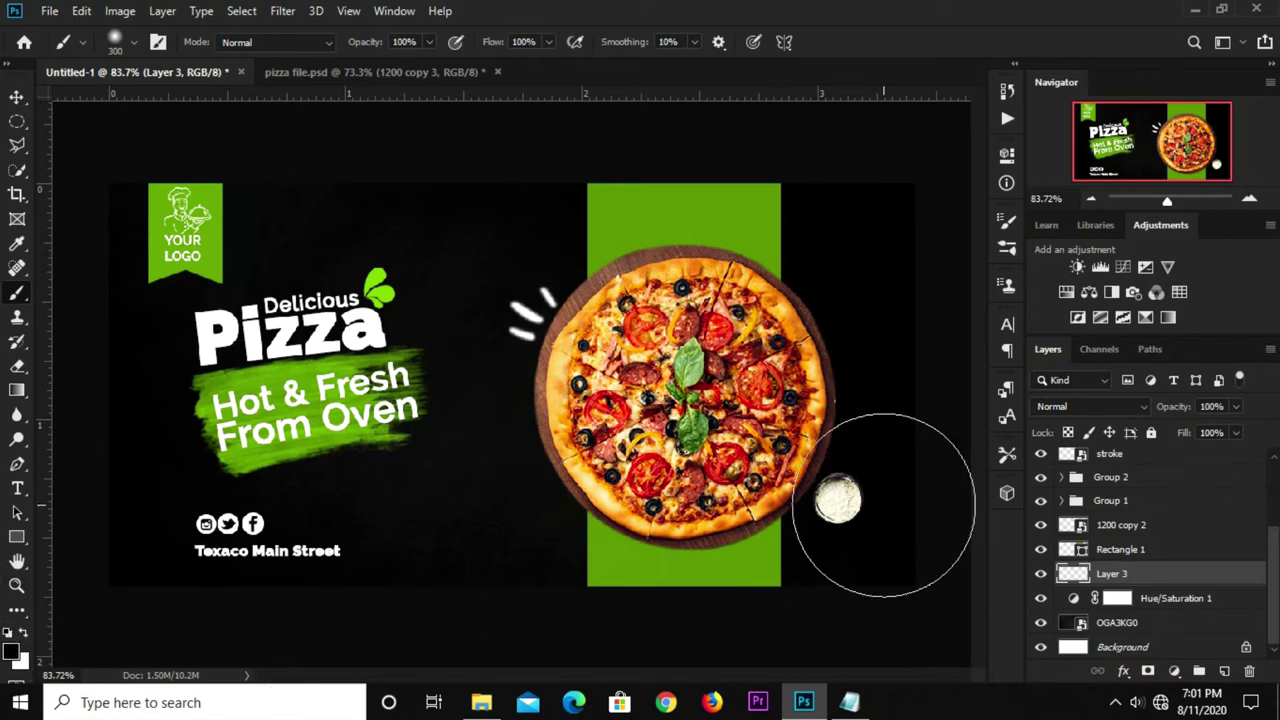
pyautogui.press('[')
pyautogui.press('[')
pyautogui.press('[')
pyautogui.press('[')
pyautogui.press('[')
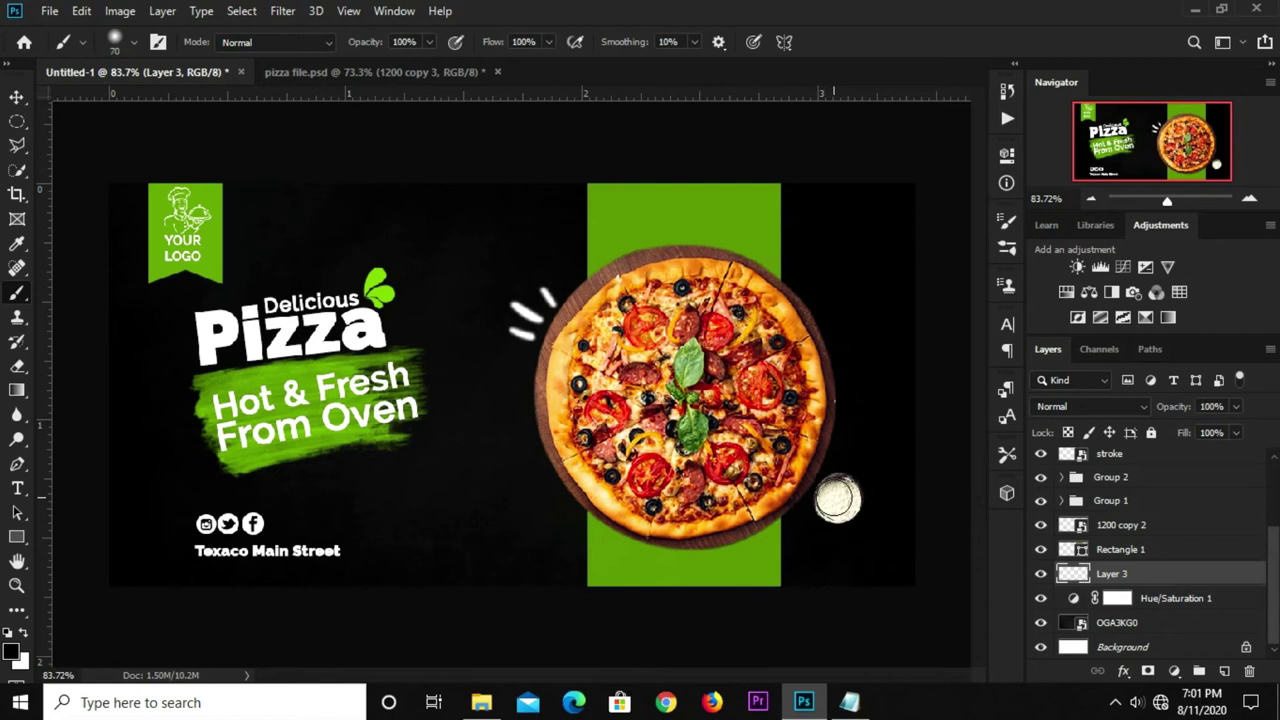
pyautogui.press(']')
pyautogui.press(']')
pyautogui.press(']')
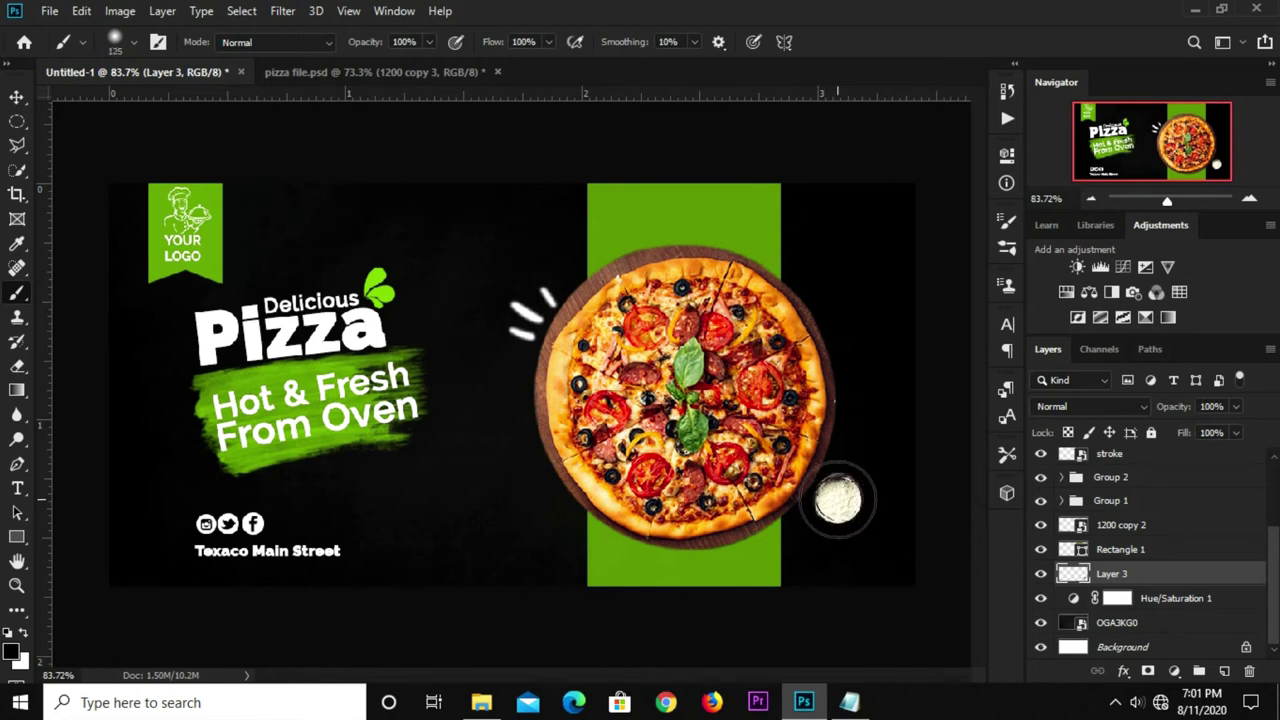
pyautogui.press('v')
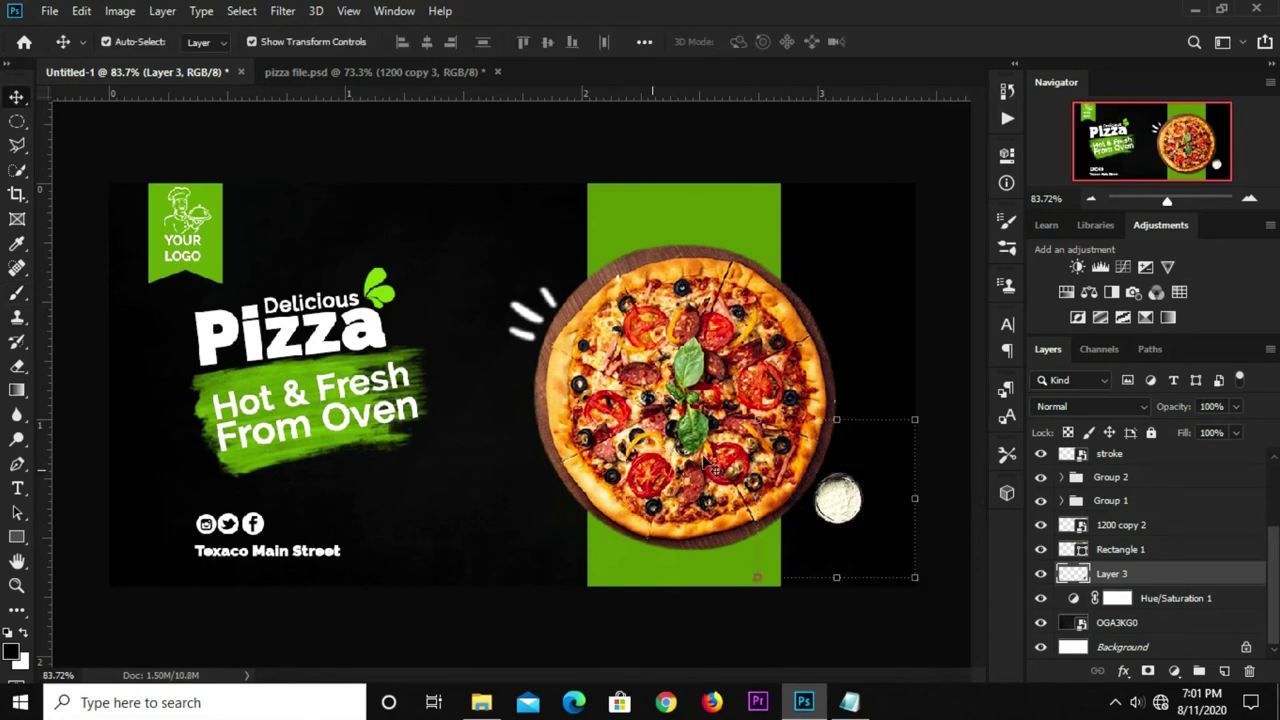
pyautogui.click(885, 506)
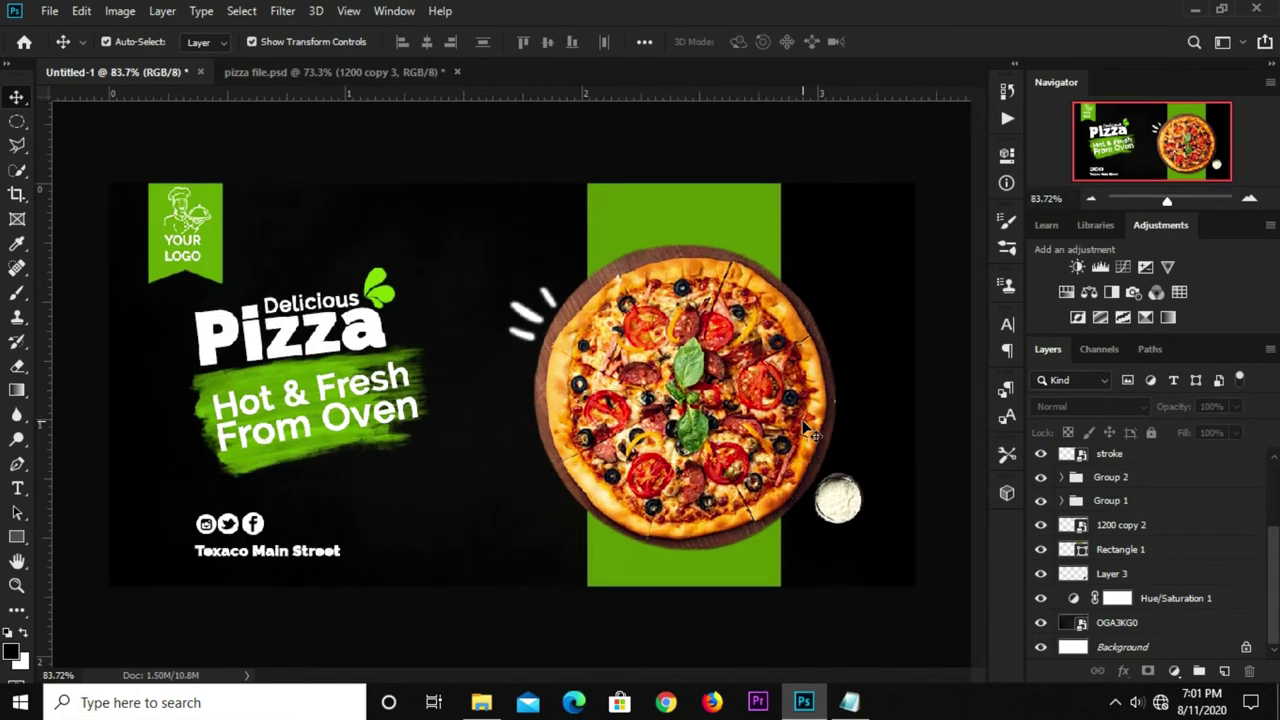
# Bring the basil leaf into the banner at the pizza's bottom right, shrunk and slightly tilted.
pyautogui.click(330, 70)
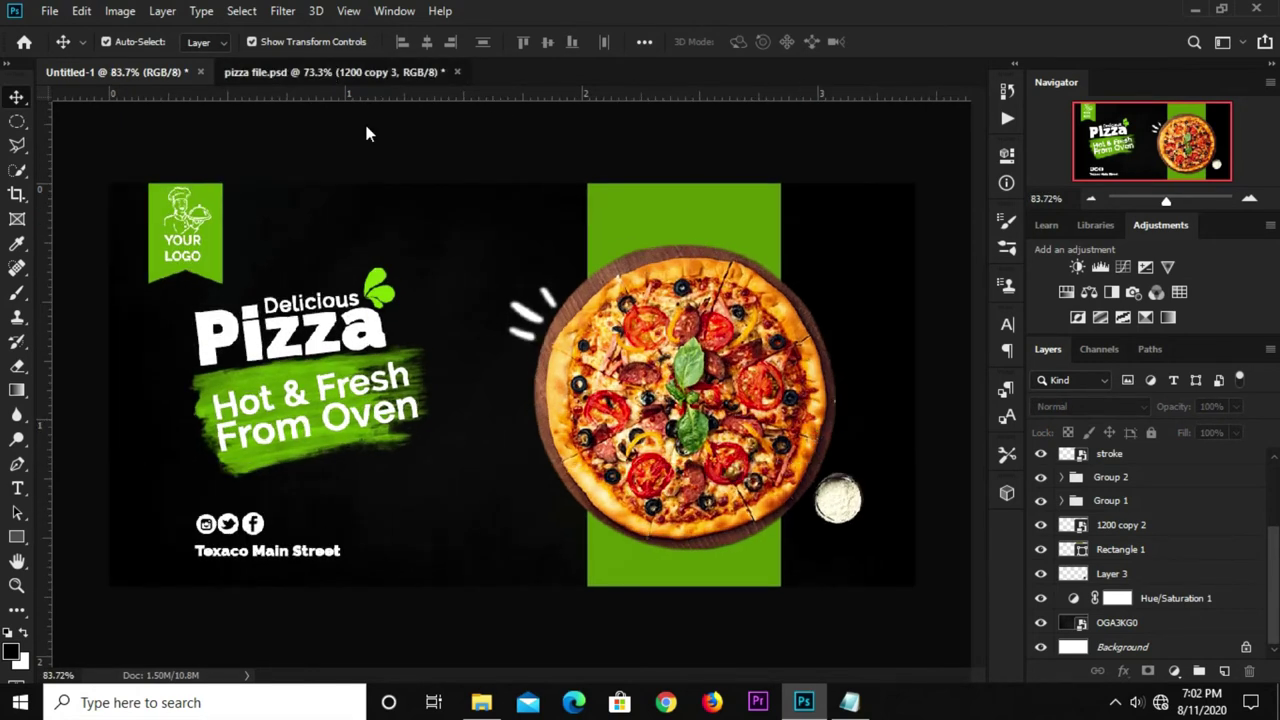
pyautogui.press('ctrl')
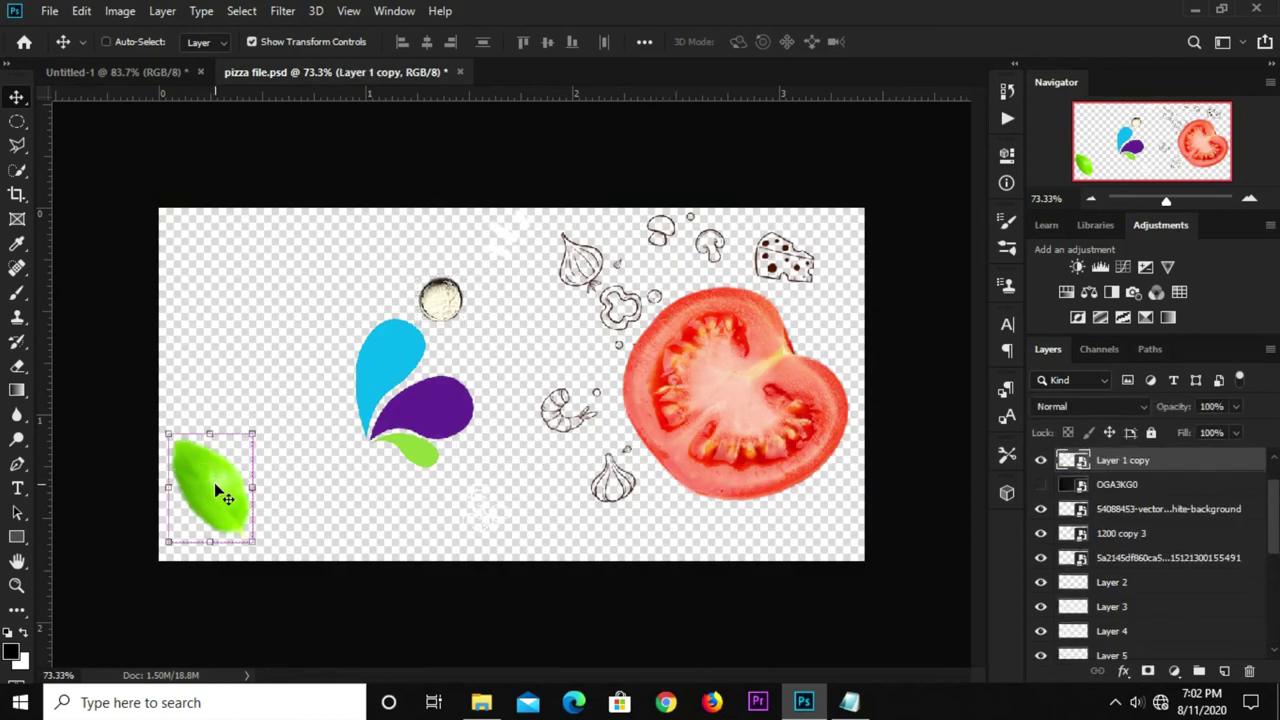
pyautogui.click(125, 72)
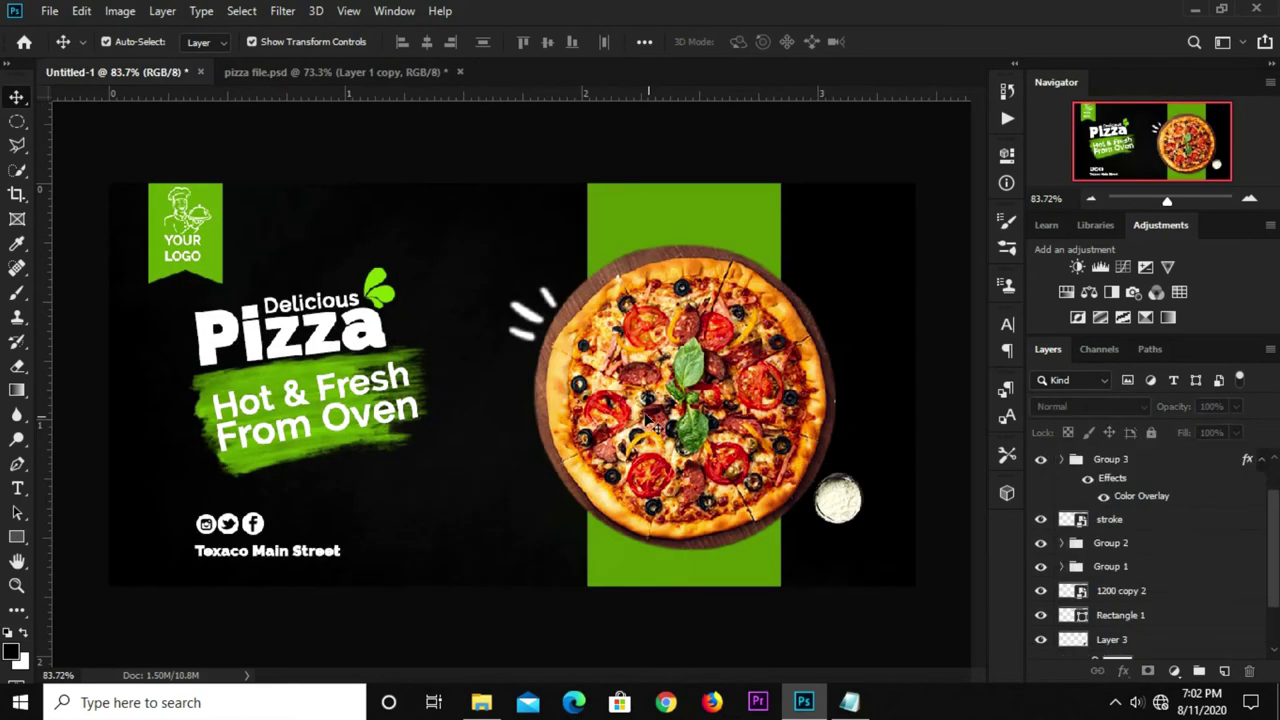
pyautogui.moveTo(125, 72)
pyautogui.mouseDown()
pyautogui.moveTo(505, 375)
pyautogui.moveTo(816, 507)
pyautogui.mouseUp()
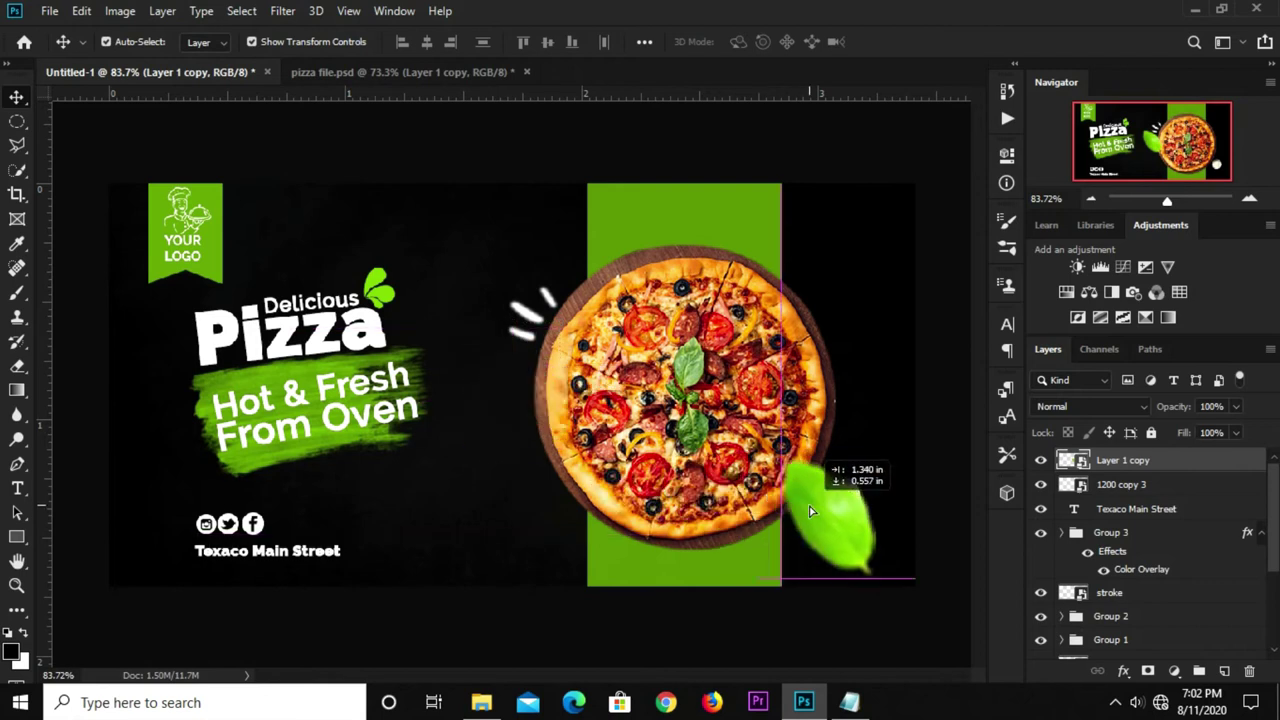
pyautogui.hotkey('ctrl', 't')
pyautogui.moveTo(870, 455); pyautogui.dragTo(834, 503)
pyautogui.moveTo(846, 582)
pyautogui.mouseDown()
pyautogui.moveTo(848, 568)
pyautogui.moveTo(822, 553)
pyautogui.moveTo(898, 553)
pyautogui.moveTo(908, 567)
pyautogui.moveTo(888, 569)
pyautogui.mouseUp()
pyautogui.press('Return')
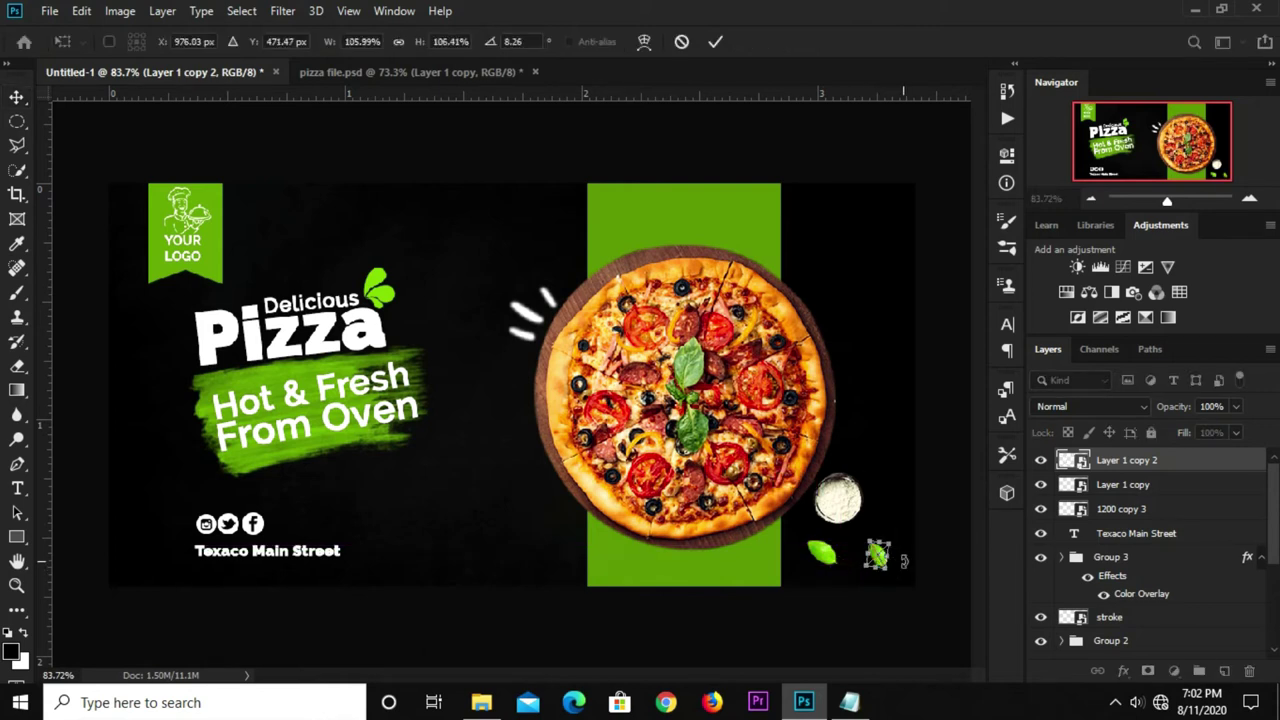
# Duplicate the small basil leaf and place the copy beside the pizza's top-right edge.
pyautogui.press('Return')
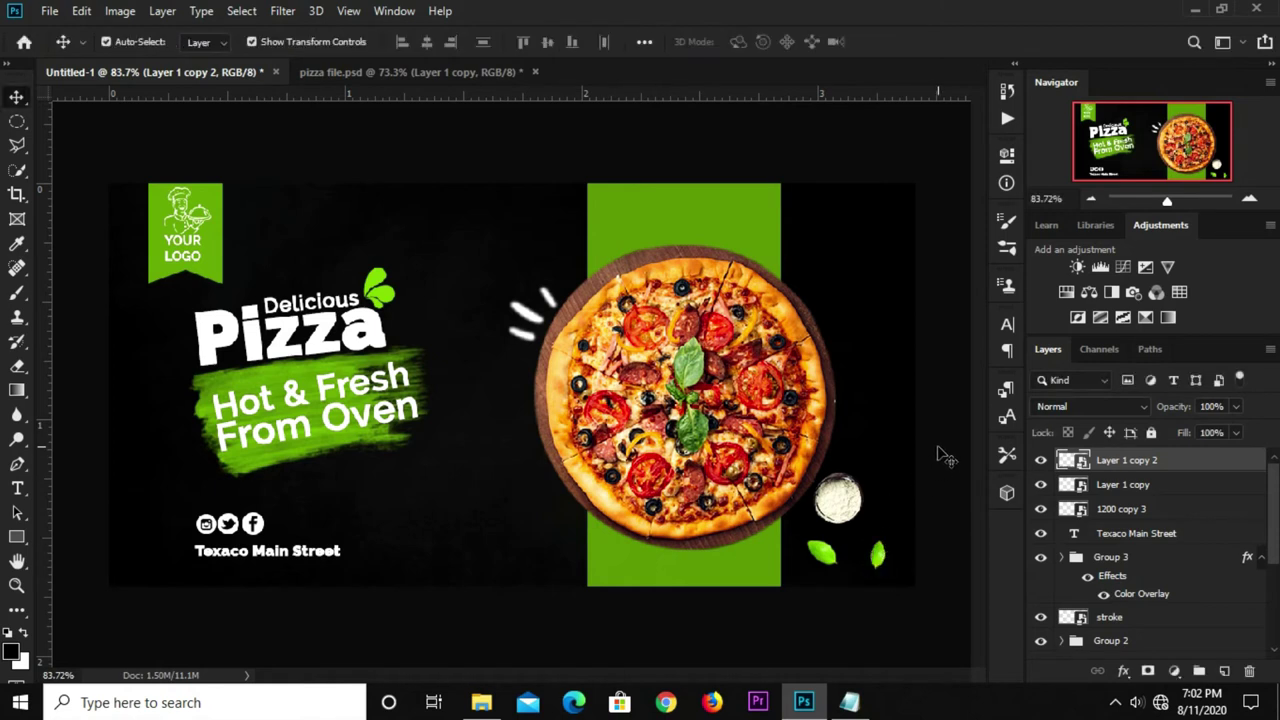
pyautogui.click(822, 556)
pyautogui.hotkey('ctrl', 'j')
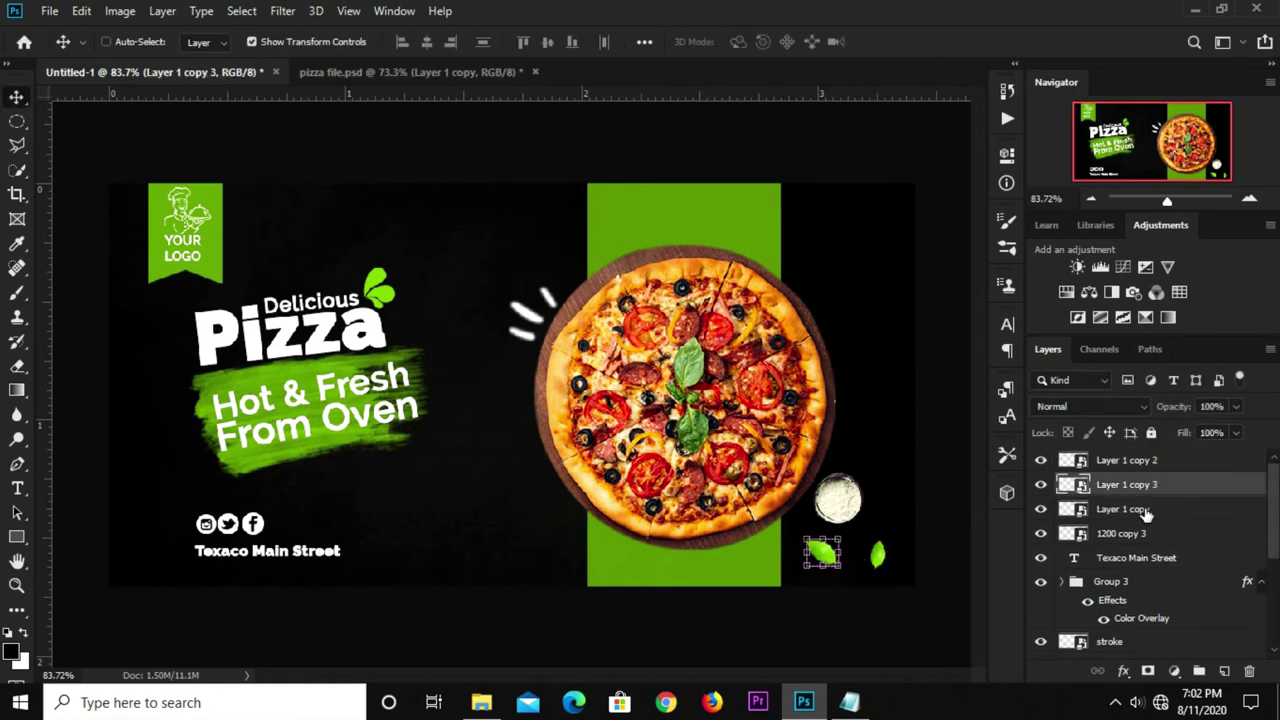
pyautogui.moveTo(820, 557); pyautogui.dragTo(806, 272)
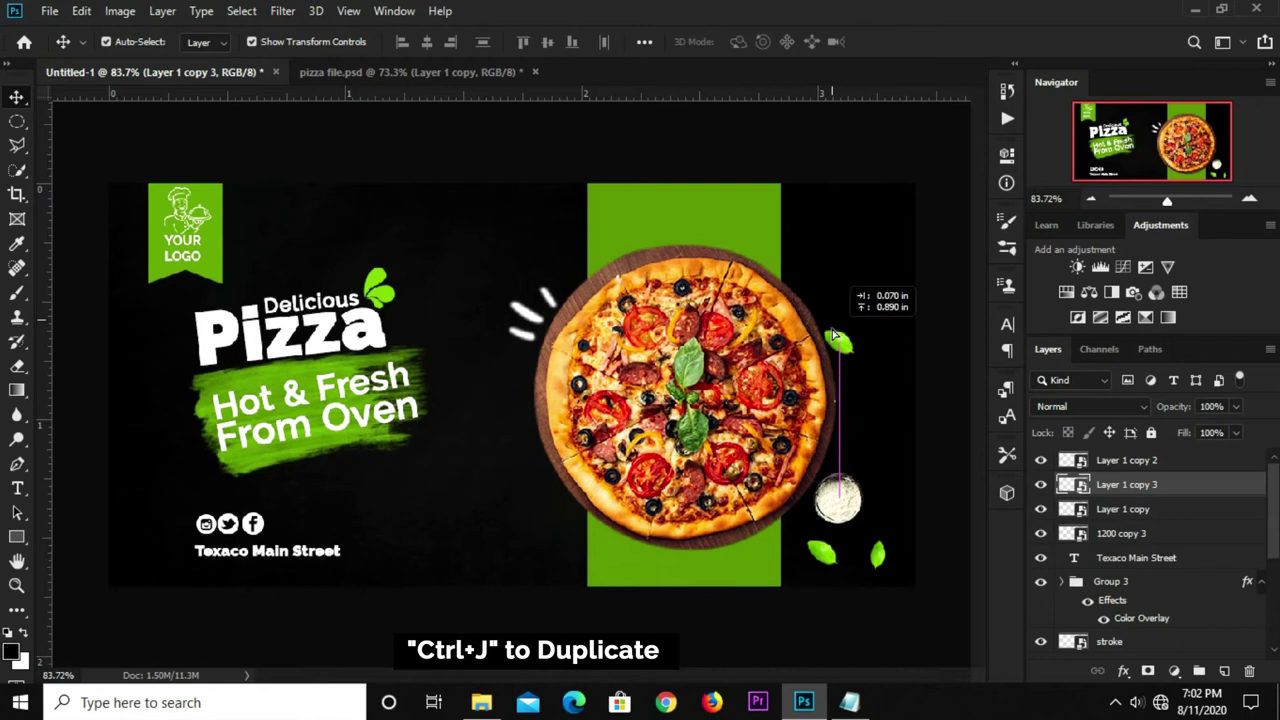
pyautogui.click(847, 160)
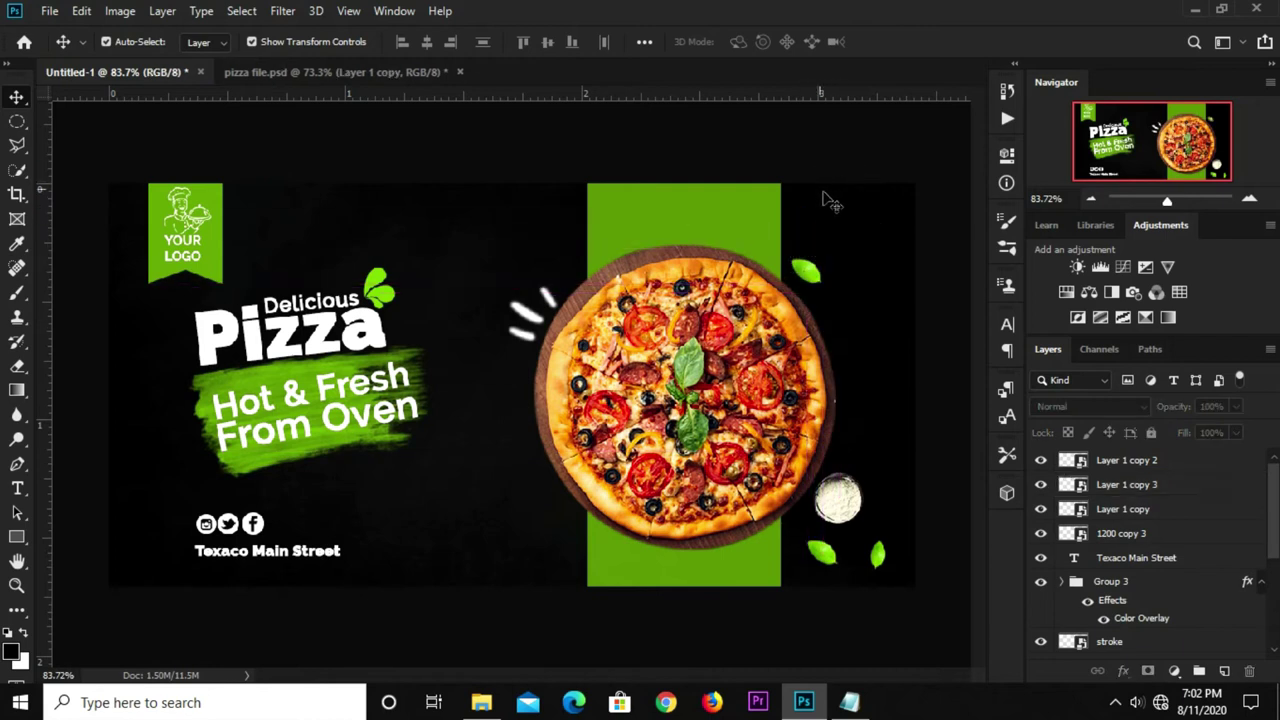
# Bring the tomato slice from pizza file.psd into the banner and shrink it.
pyautogui.click(350, 74)
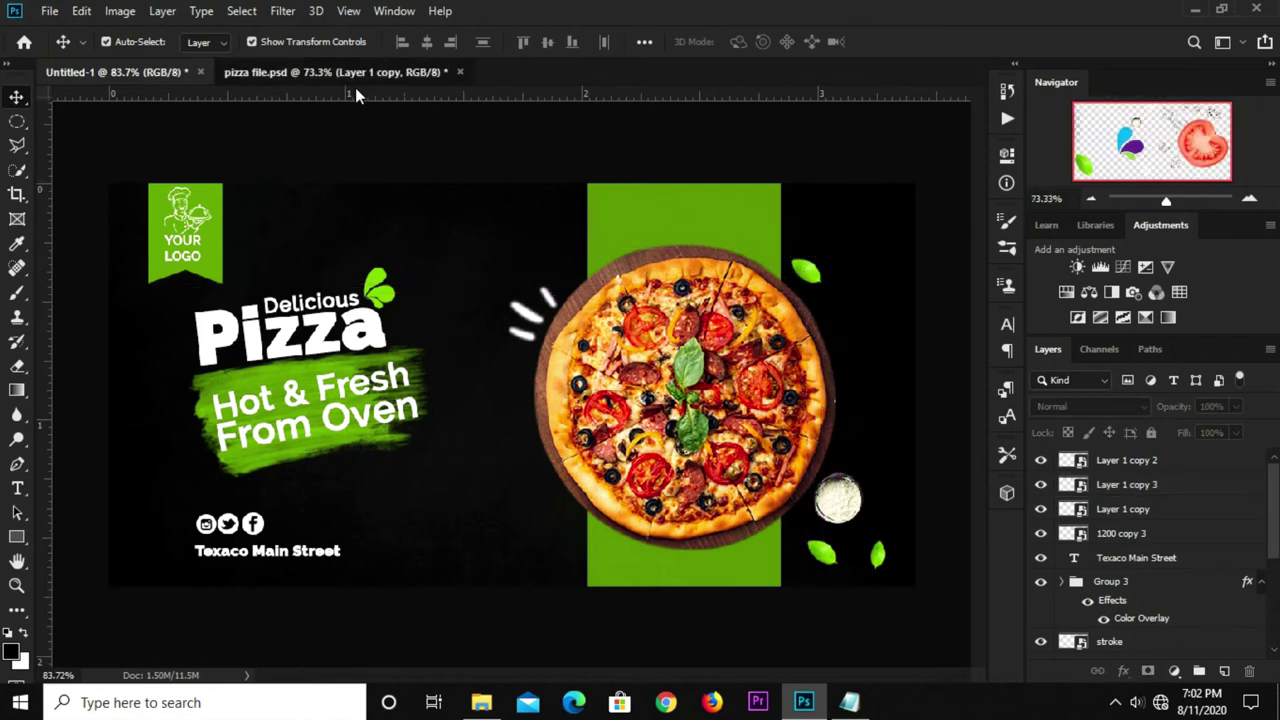
pyautogui.click(660, 372)
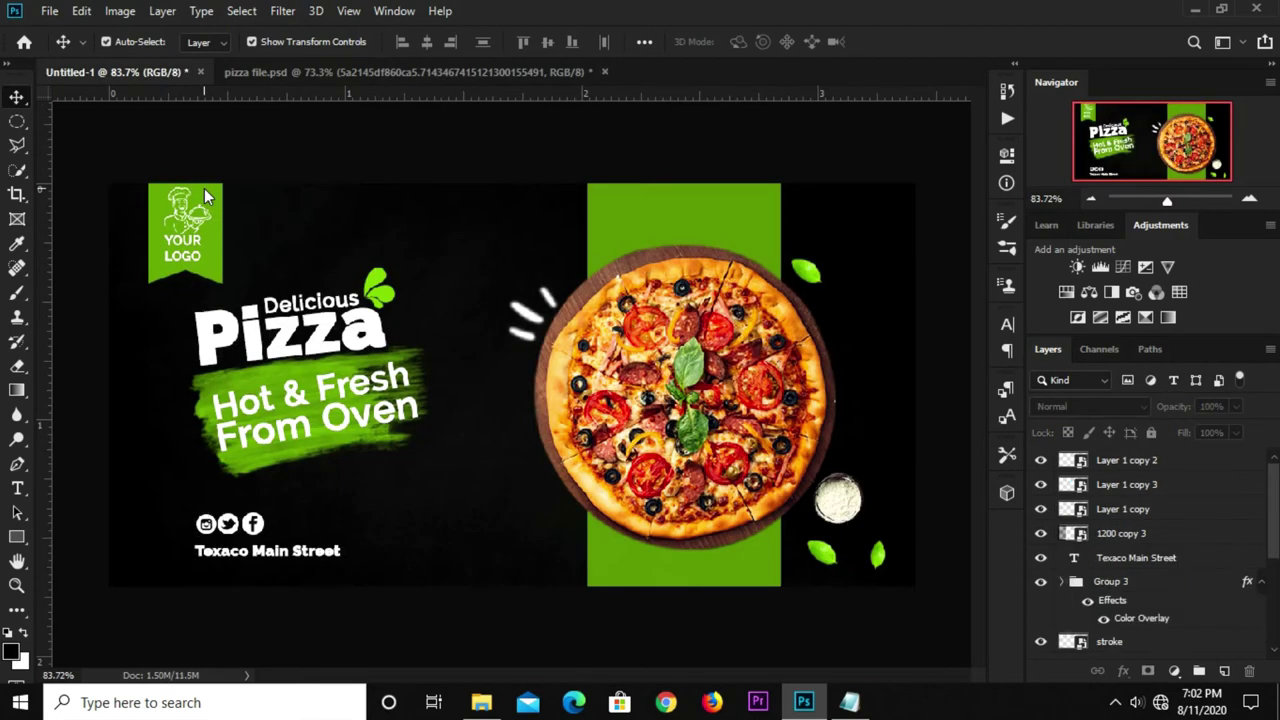
pyautogui.moveTo(161, 72); pyautogui.dragTo(400, 288)
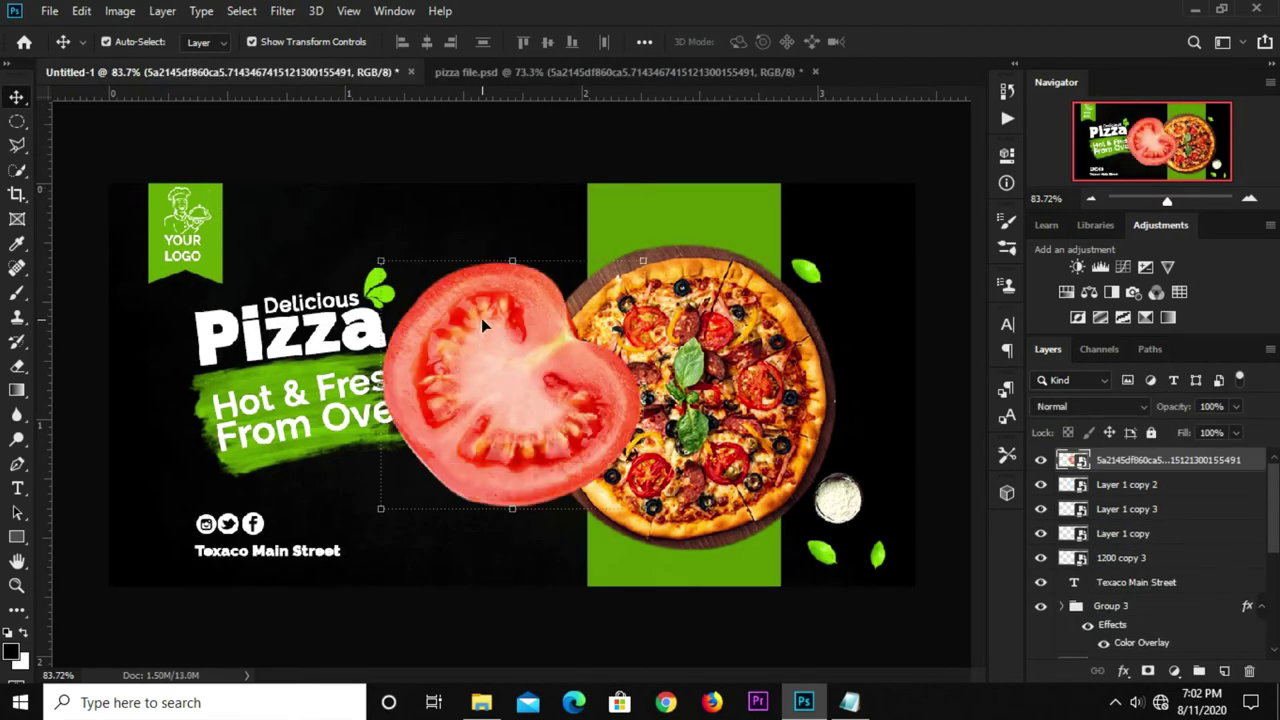
pyautogui.hotkey('ctrl', 't')
pyautogui.moveTo(642, 263)
pyautogui.mouseDown()
pyautogui.moveTo(426, 470)
pyautogui.moveTo(828, 232)
pyautogui.moveTo(822, 243)
pyautogui.mouseUp()
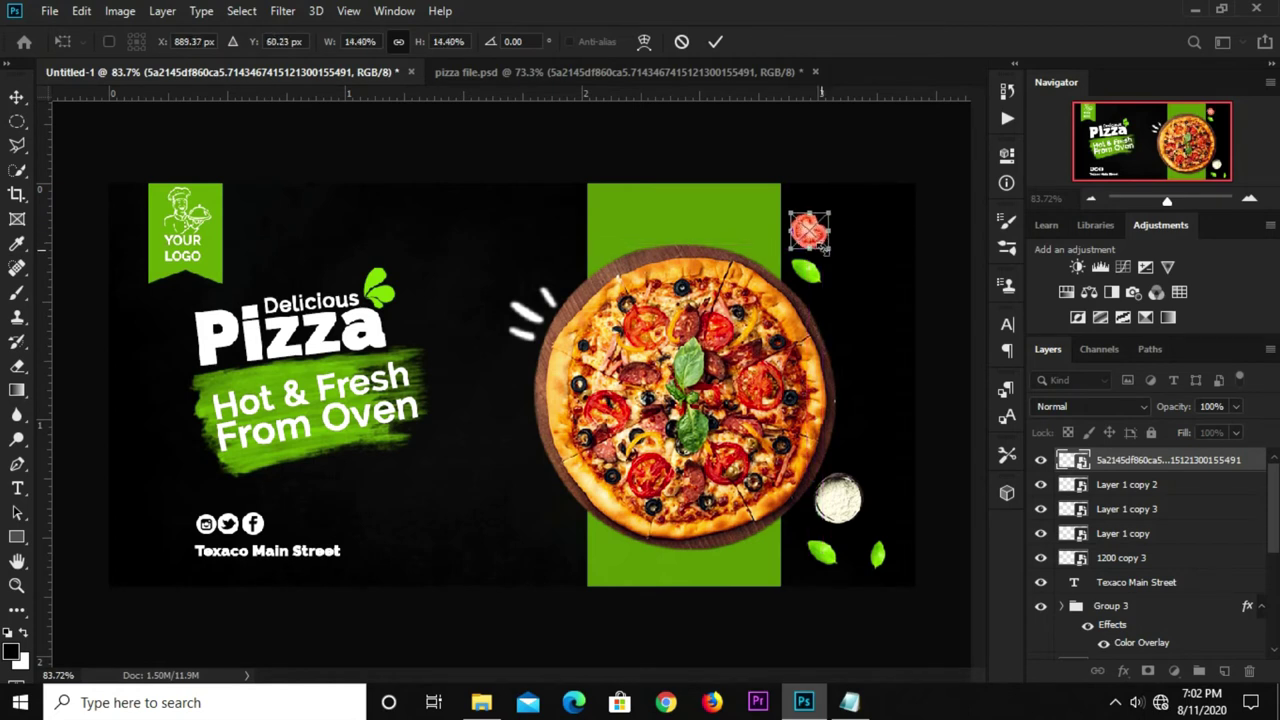
pyautogui.press('Return')
# Place the tomato above the top-right leaf and add a smaller copy by the rim.
pyautogui.moveTo(822, 243); pyautogui.dragTo(818, 238)
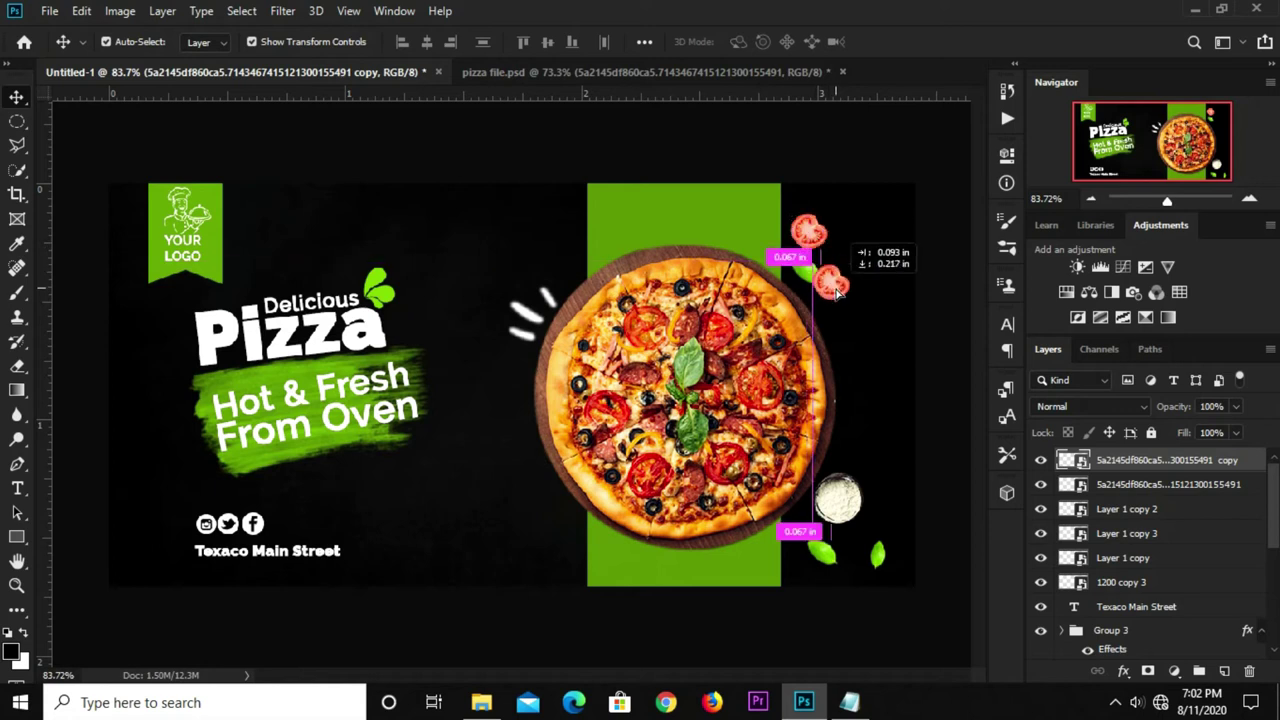
pyautogui.moveTo(818, 235); pyautogui.dragTo(849, 318)
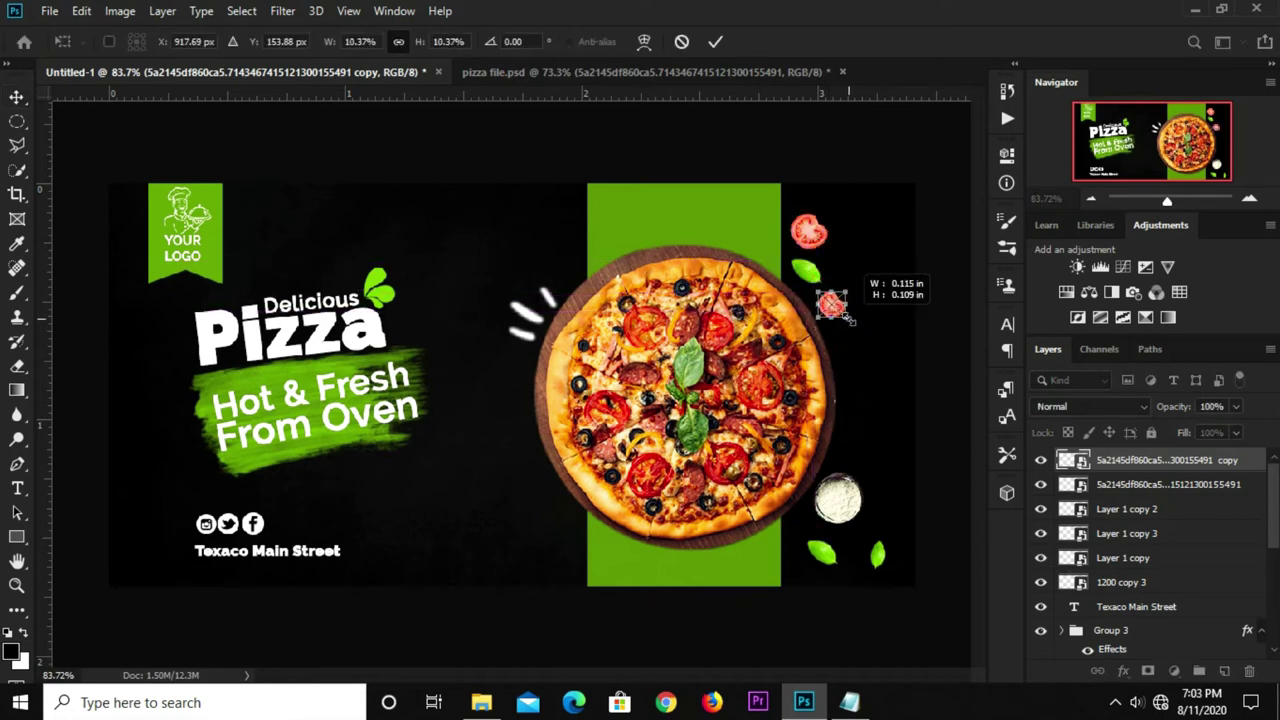
pyautogui.press('Return')
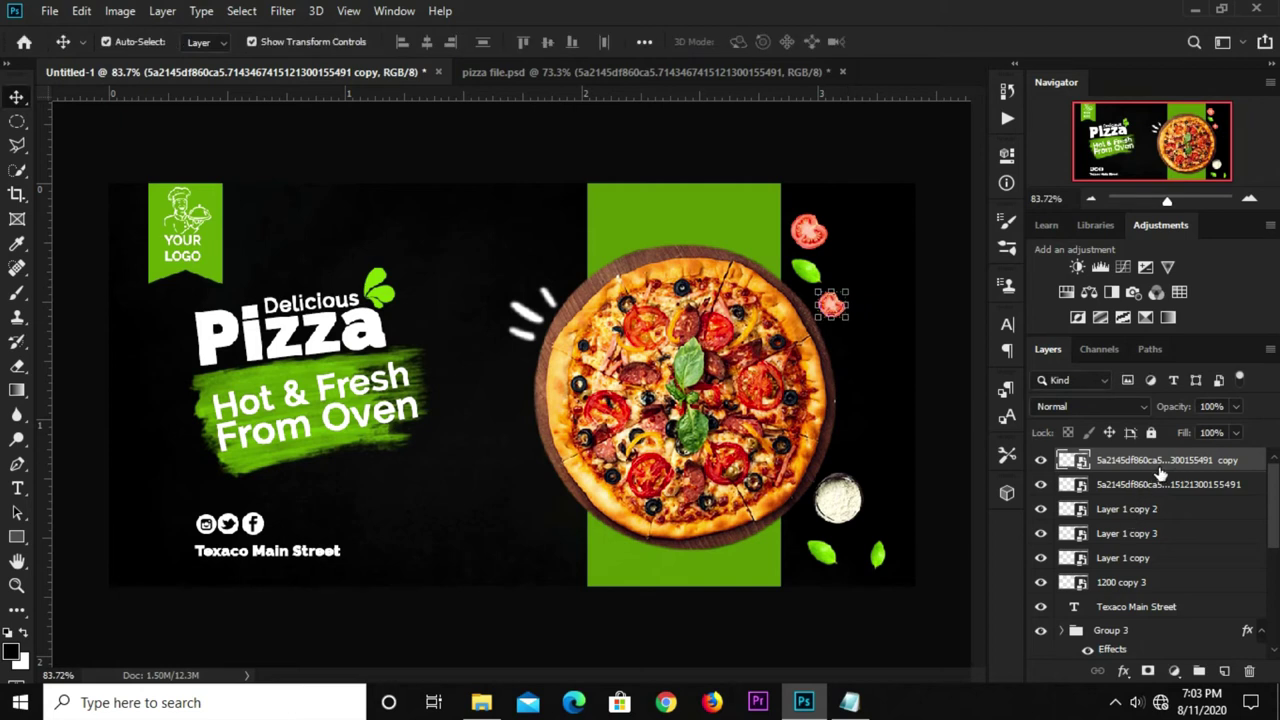
# Open Gaussian Blur for the smaller tomato copy and move the dialog off the tomatoes.
pyautogui.click(282, 11)
pyautogui.moveTo(292, 224)
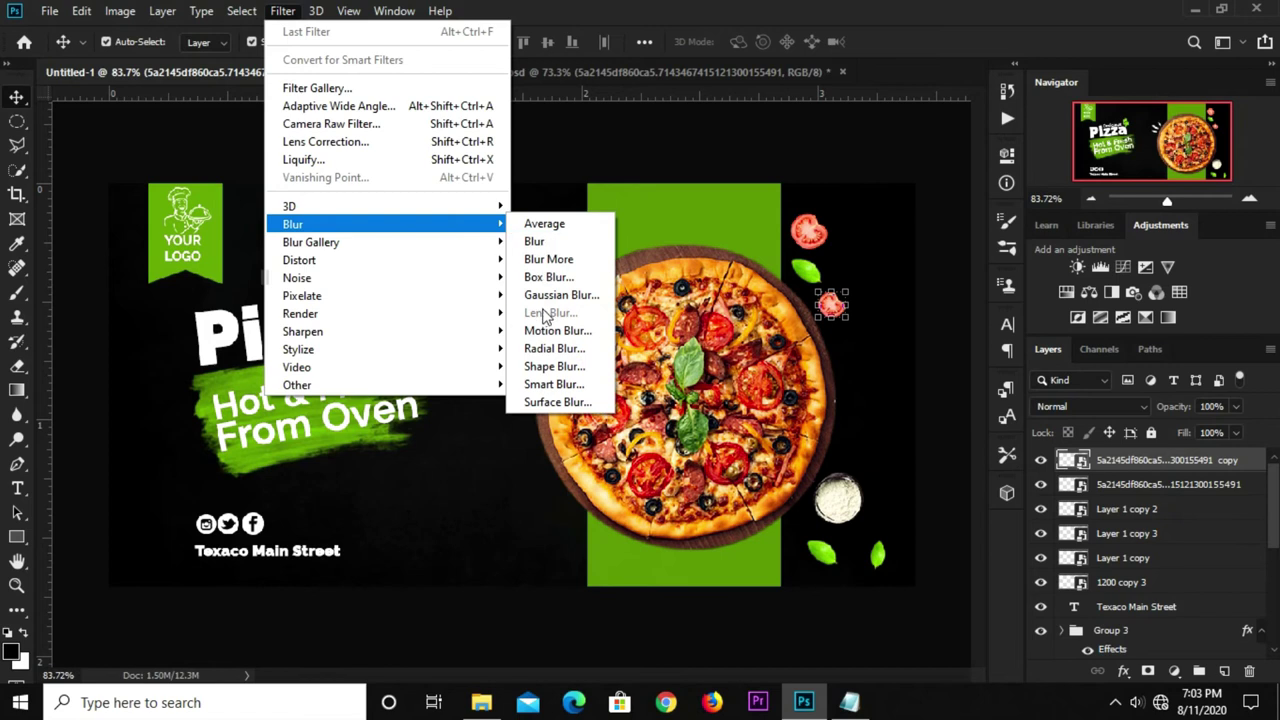
pyautogui.click(558, 295)
pyautogui.moveTo(910, 145); pyautogui.dragTo(540, 169)
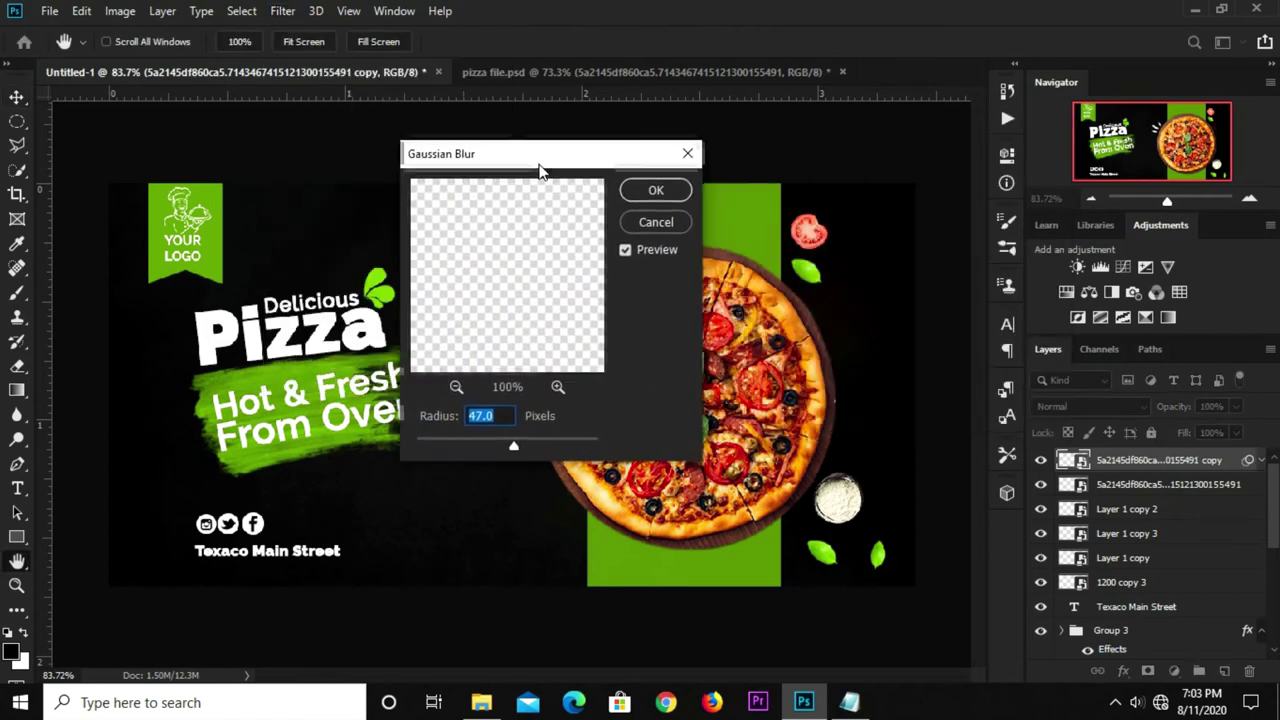
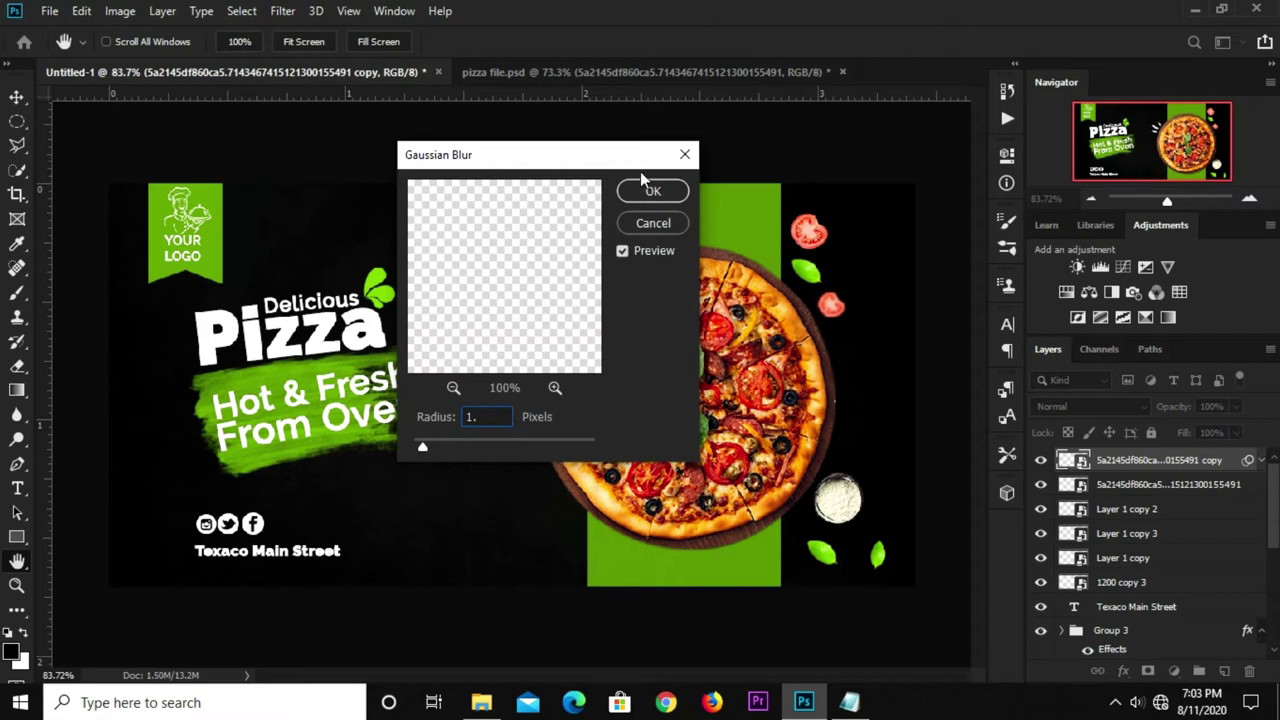
# Apply the Gaussian Blur, then copy the cheese doodle from pizza file.psd into the banner.
pyautogui.click(641, 199)
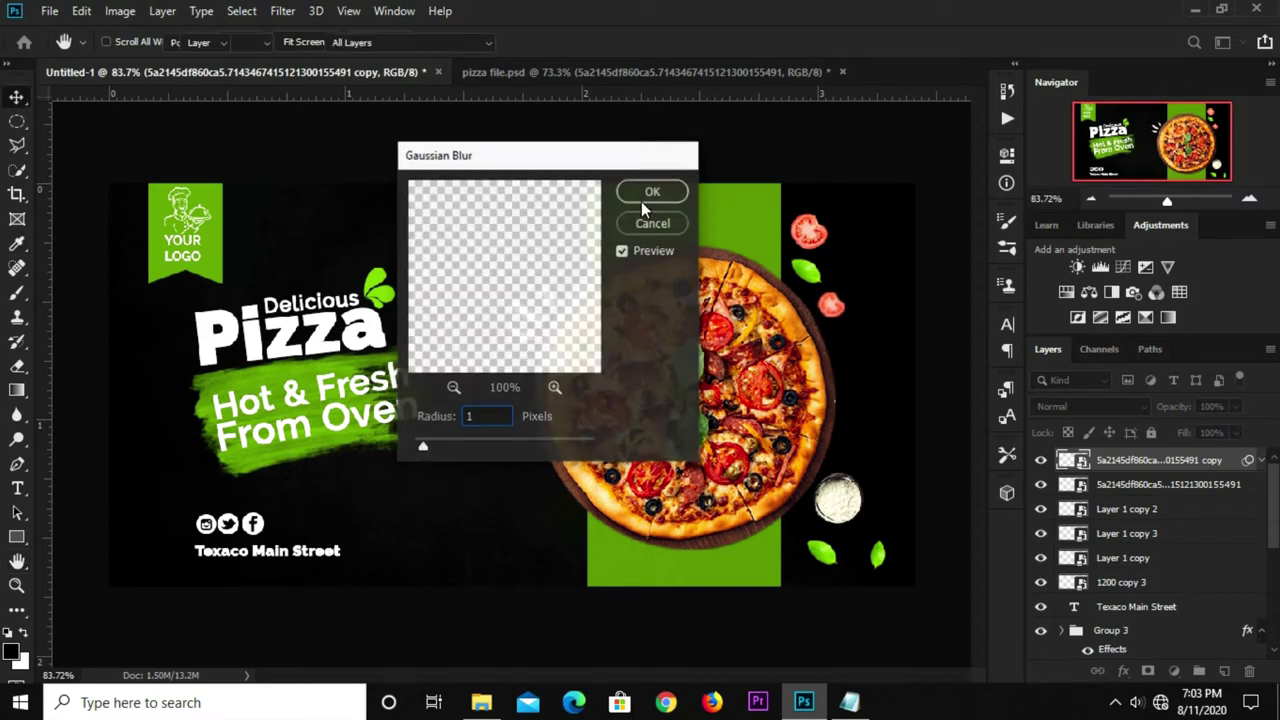
pyautogui.click(815, 148)
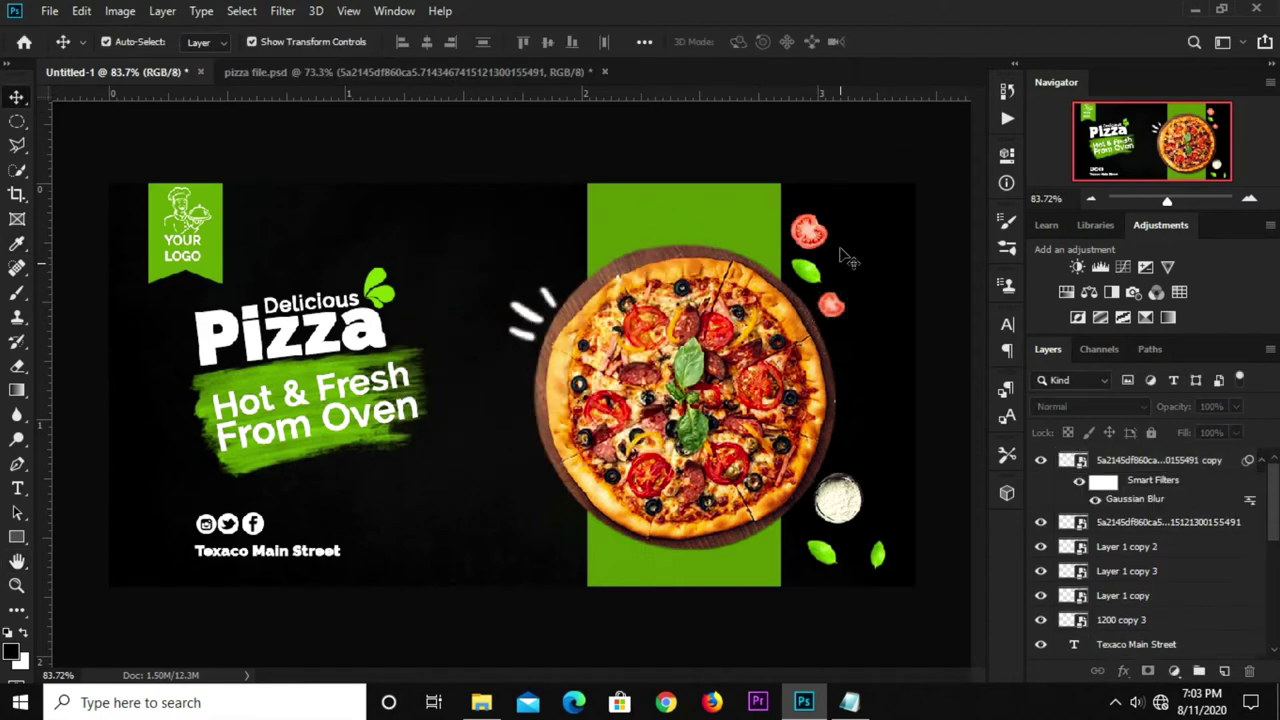
pyautogui.click(413, 70)
pyautogui.click(590, 180)
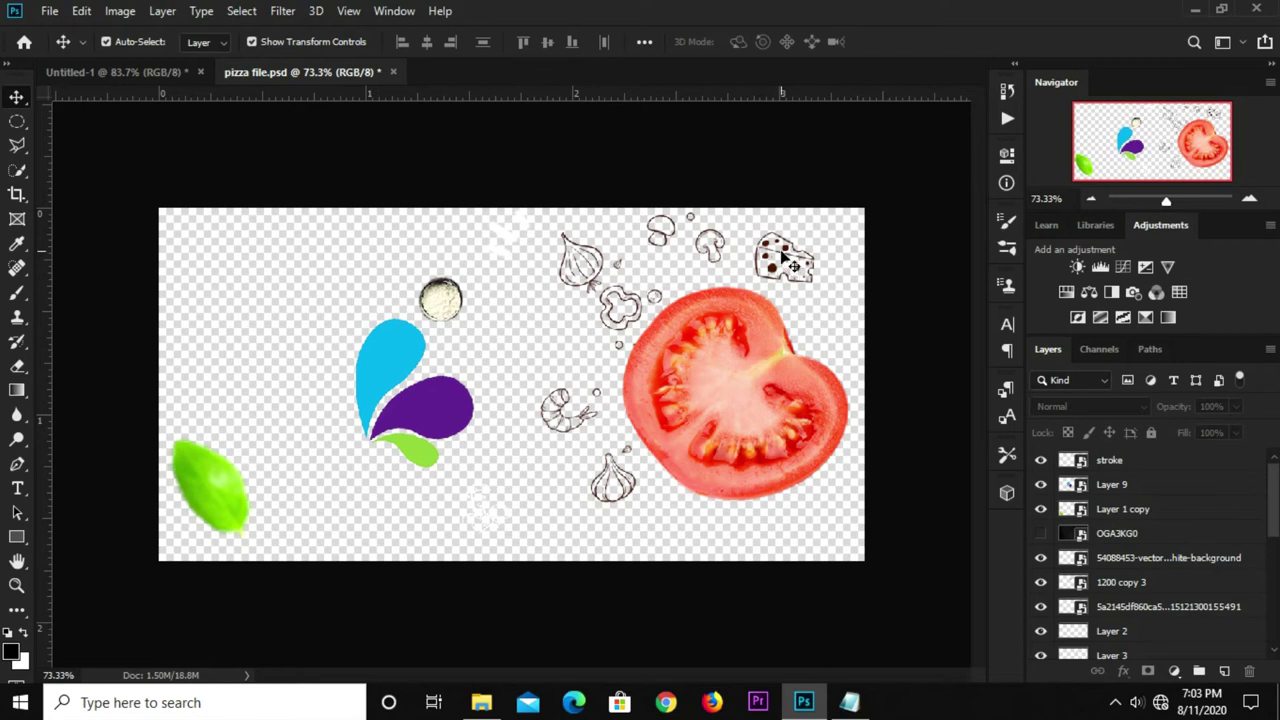
pyautogui.scroll(2, 787, 262)
pyautogui.scroll(2, 787, 255)
pyautogui.scroll(1, 788, 245)
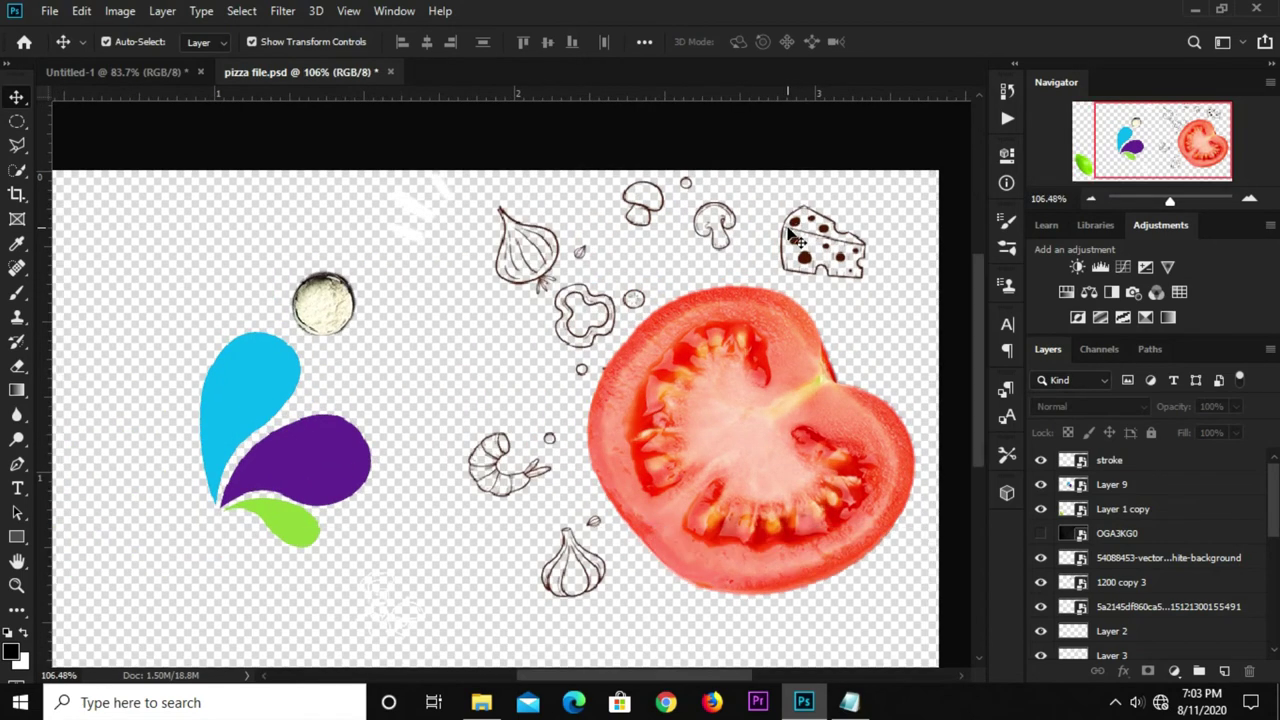
pyautogui.click(789, 237)
pyautogui.press('ctrl')
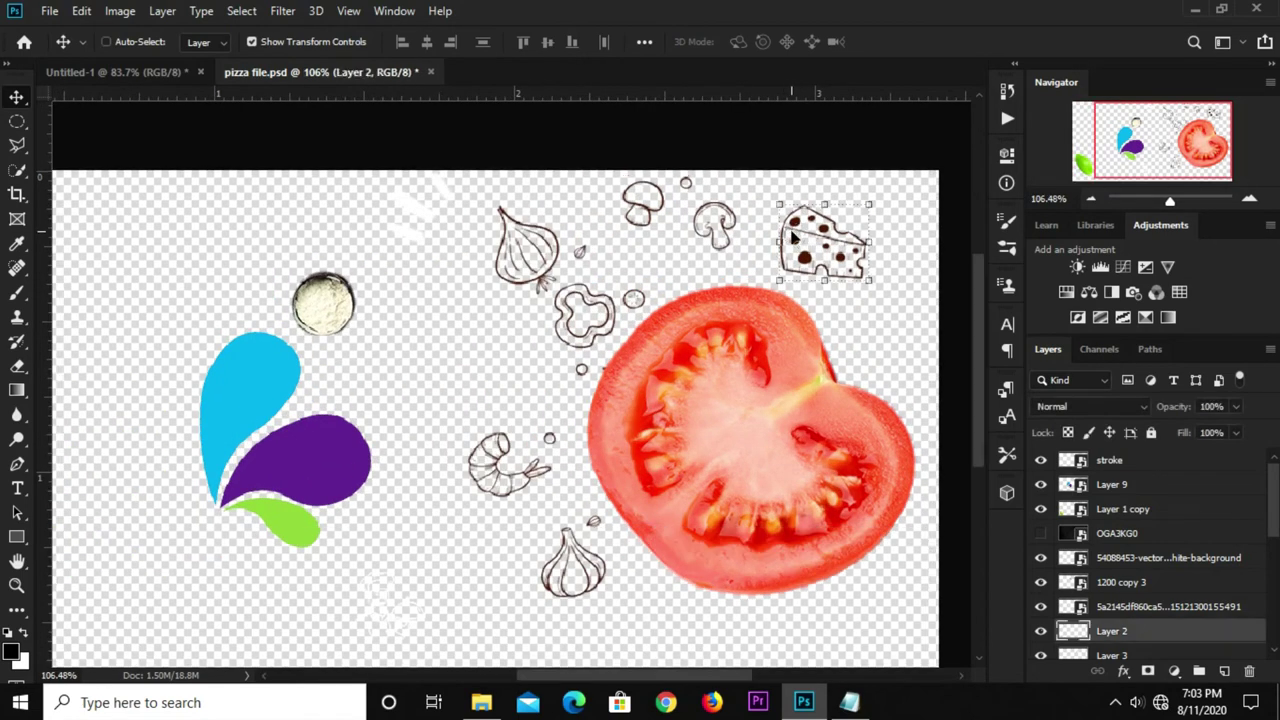
pyautogui.click(125, 72)
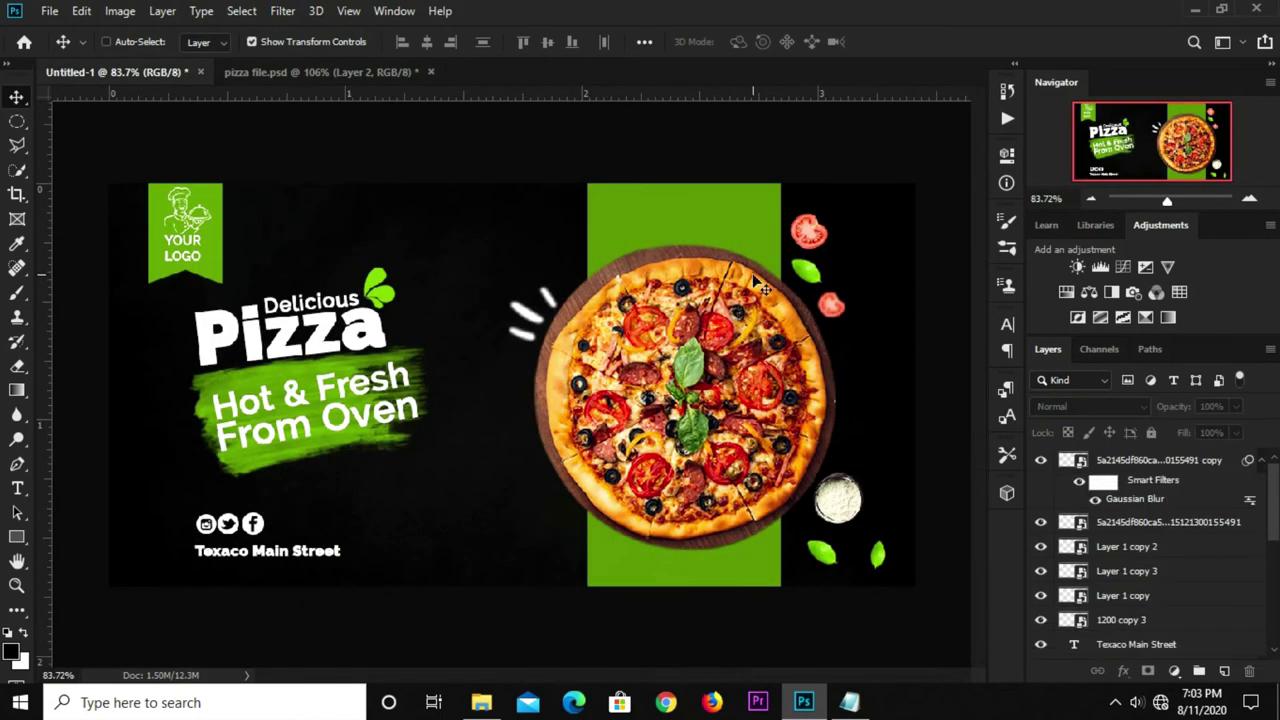
pyautogui.hotkey('ctrl', 'v')
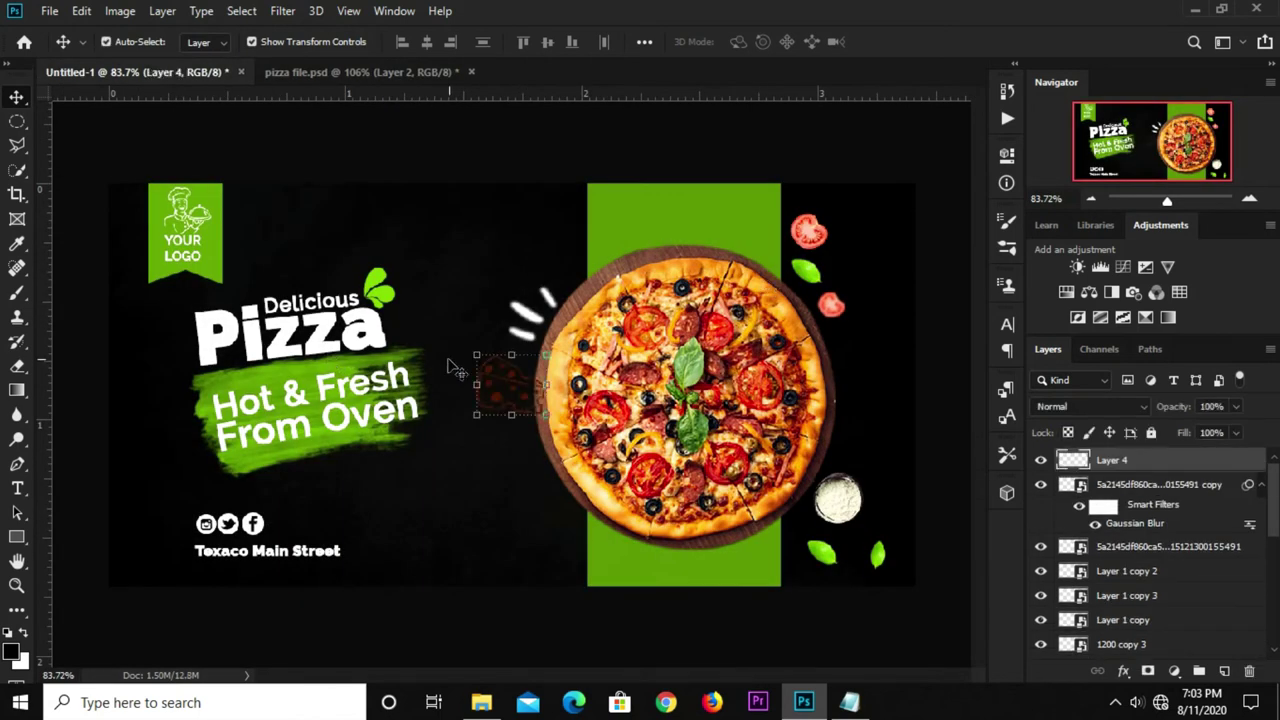
# Scale the cheese doodle down and place it beside the tomatoes at top right.
pyautogui.hotkey('ctrl', 't')
pyautogui.moveTo(499, 384)
pyautogui.mouseDown()
pyautogui.moveTo(860, 322)
pyautogui.moveTo(893, 334)
pyautogui.moveTo(890, 305)
pyautogui.mouseUp()
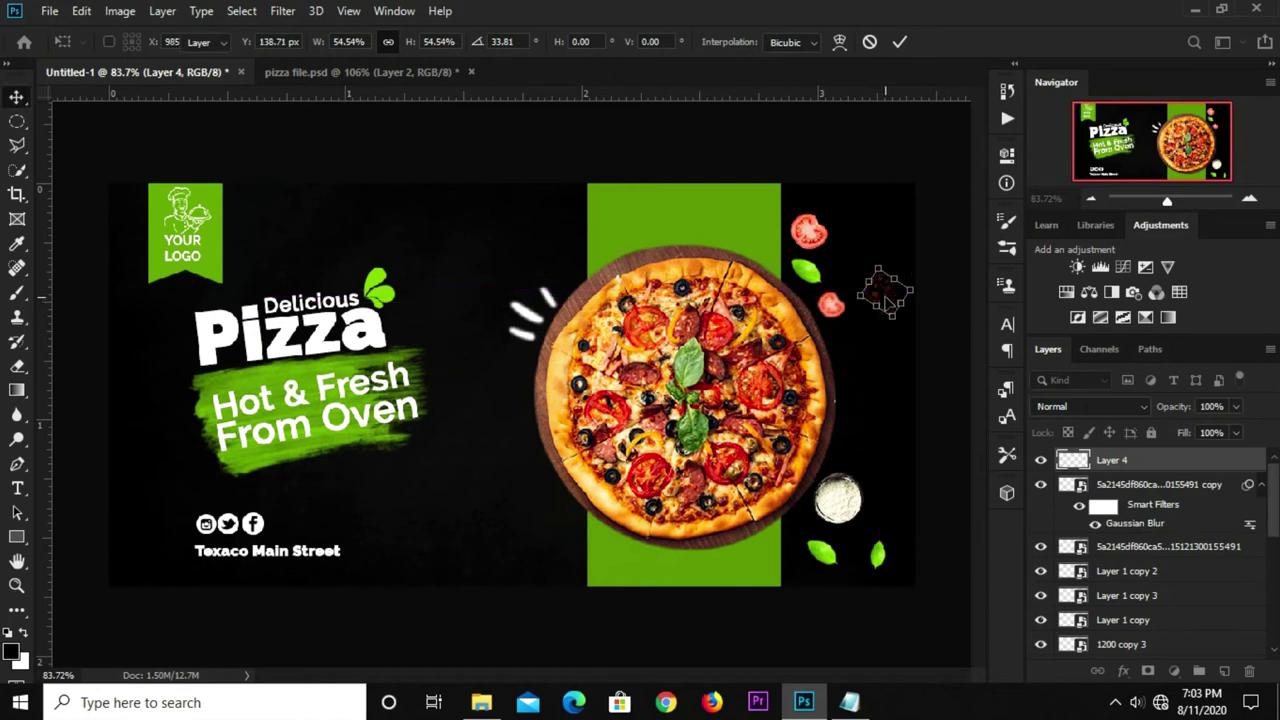
pyautogui.press('Return')
pyautogui.hotkey('ctrl', 't')
pyautogui.moveTo(903, 268); pyautogui.dragTo(897, 283)
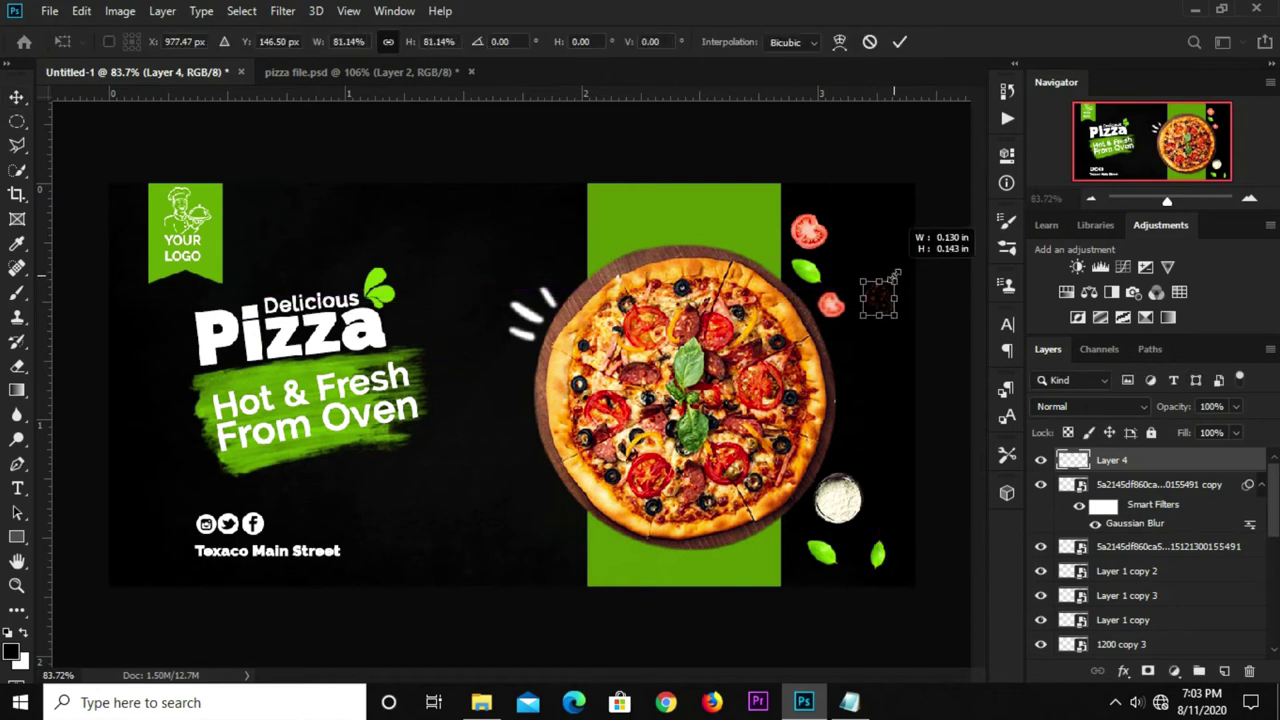
pyautogui.press('Return')
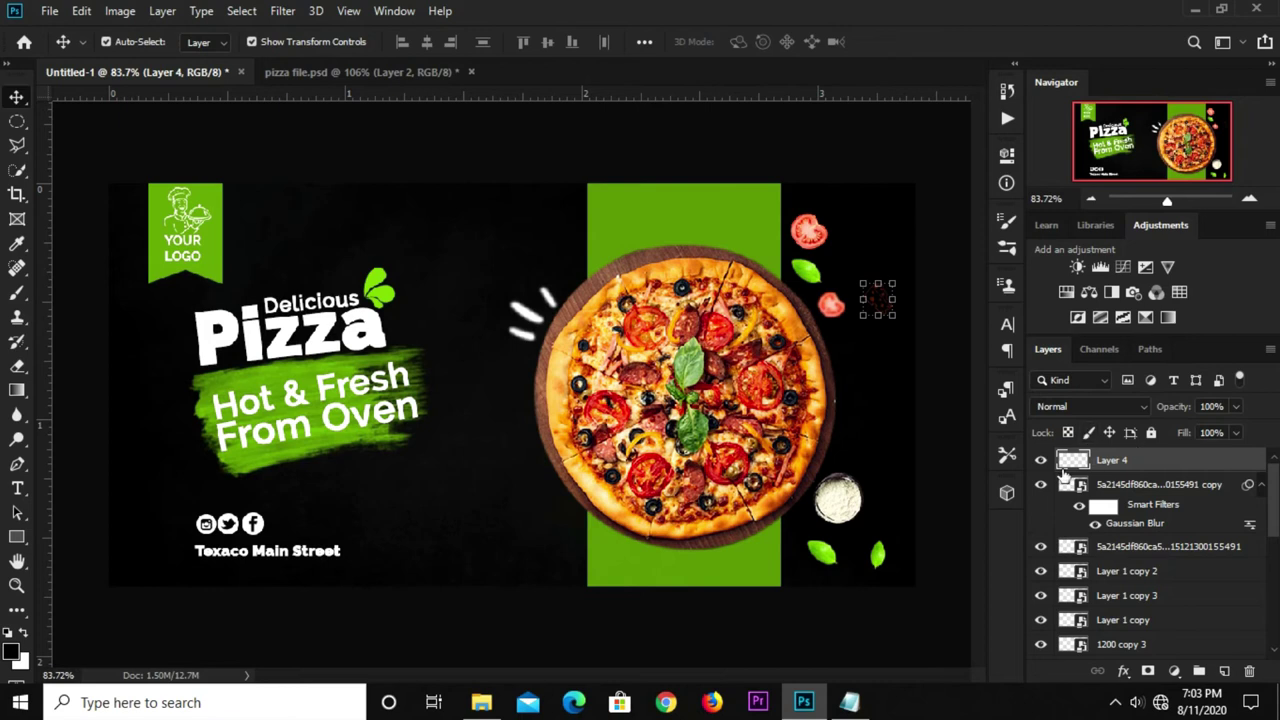
# Give the cheese doodle a white Color Overlay effect.
pyautogui.click(1123, 671)
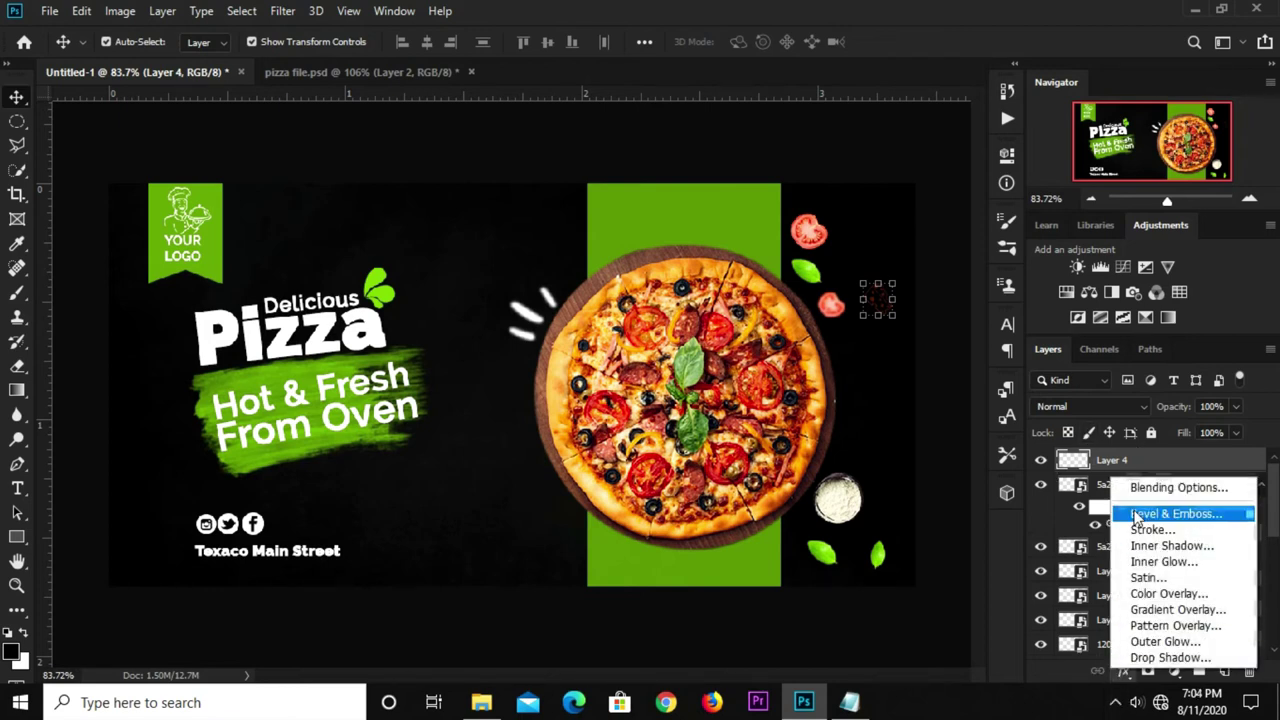
pyautogui.click(1155, 596)
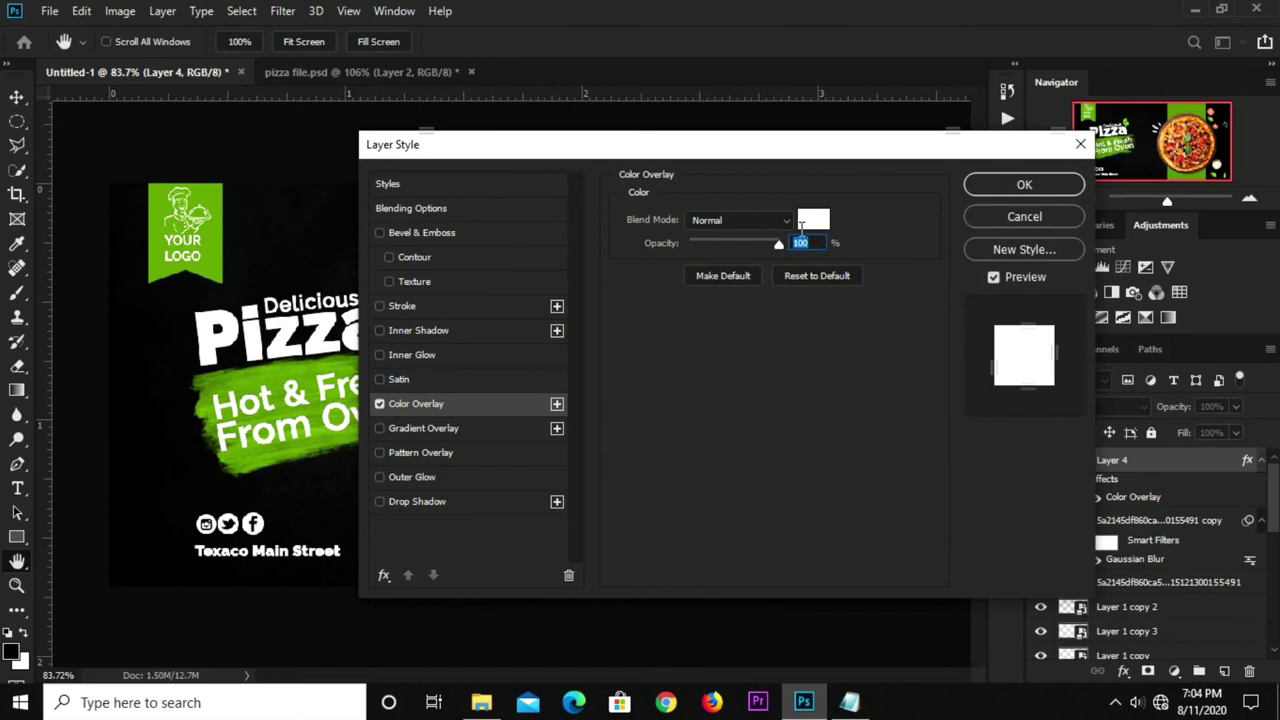
pyautogui.click(812, 220)
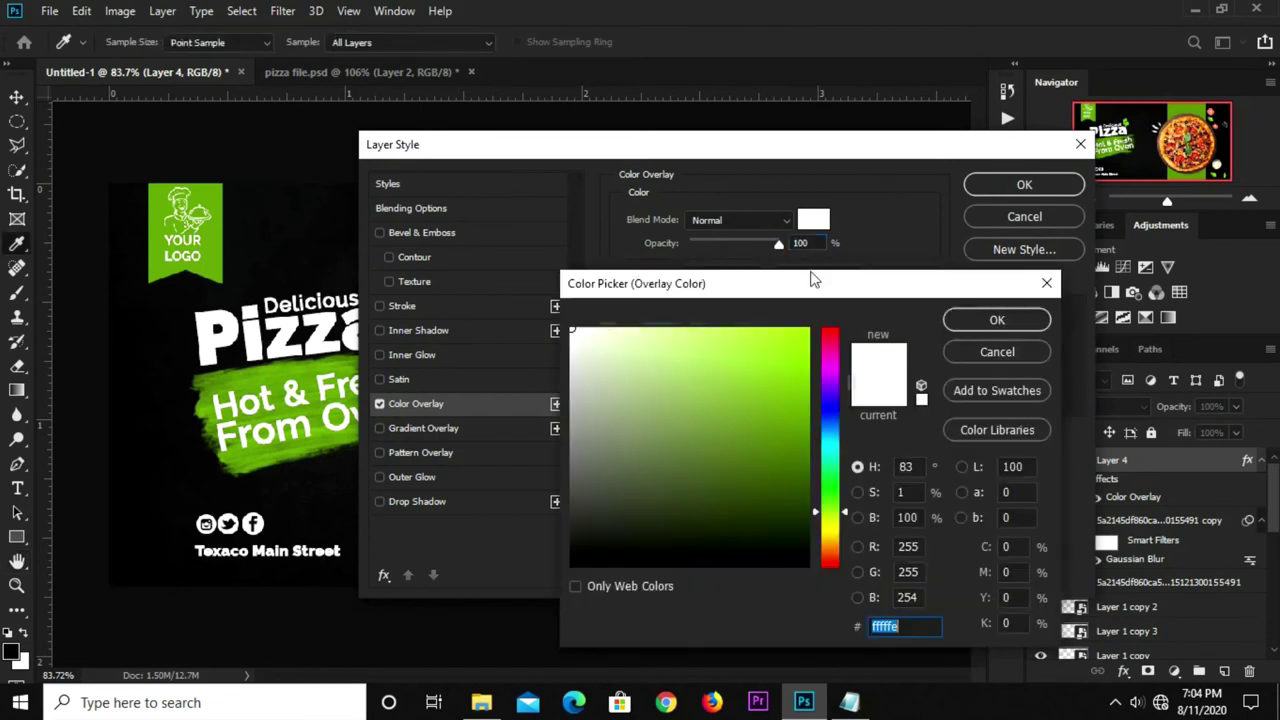
pyautogui.click(981, 322)
pyautogui.click(1020, 185)
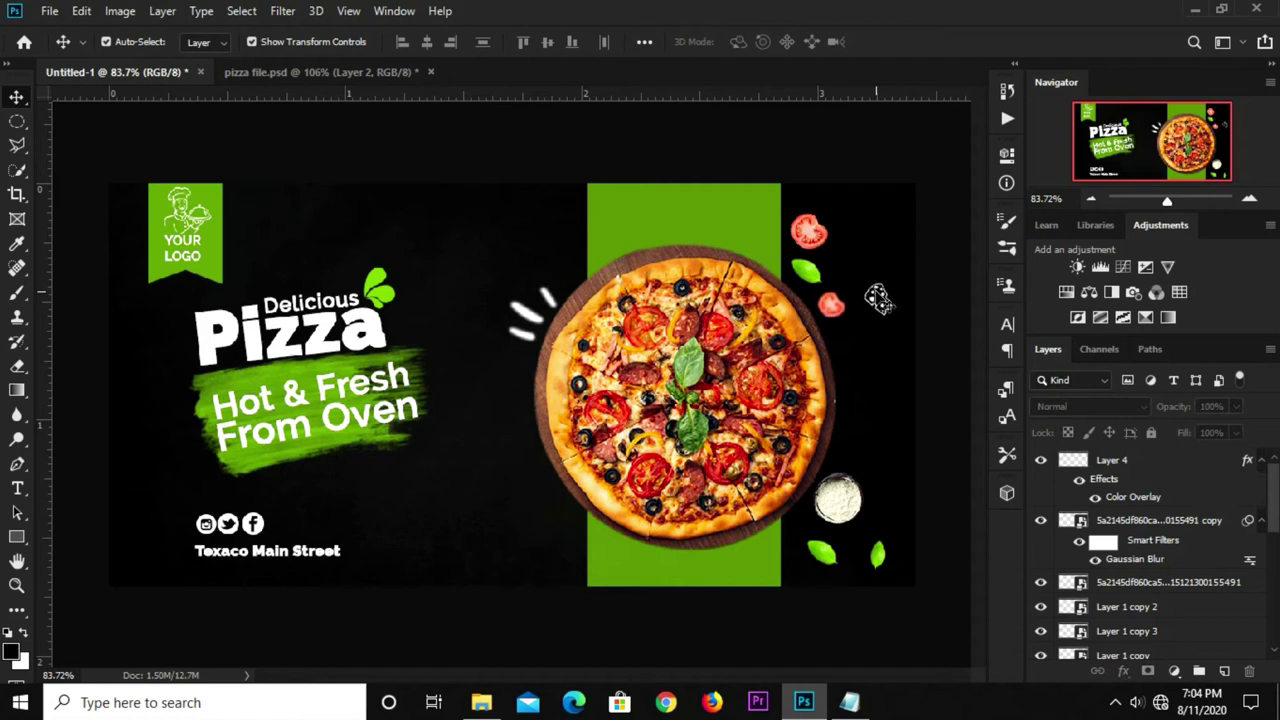
# Resize the white cheese doodle slightly and duplicate it with Ctrl+J.
pyautogui.hotkey('ctrl', 't')
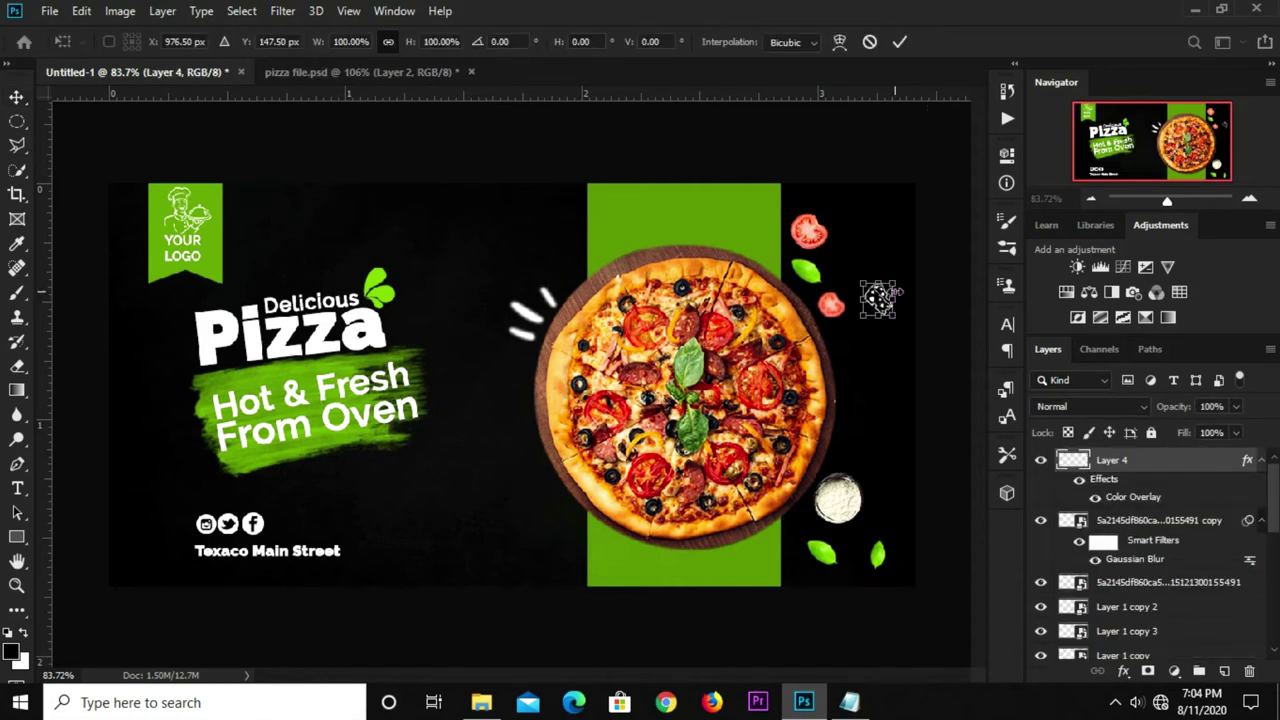
pyautogui.moveTo(896, 276); pyautogui.dragTo(892, 285)
pyautogui.press('Return')
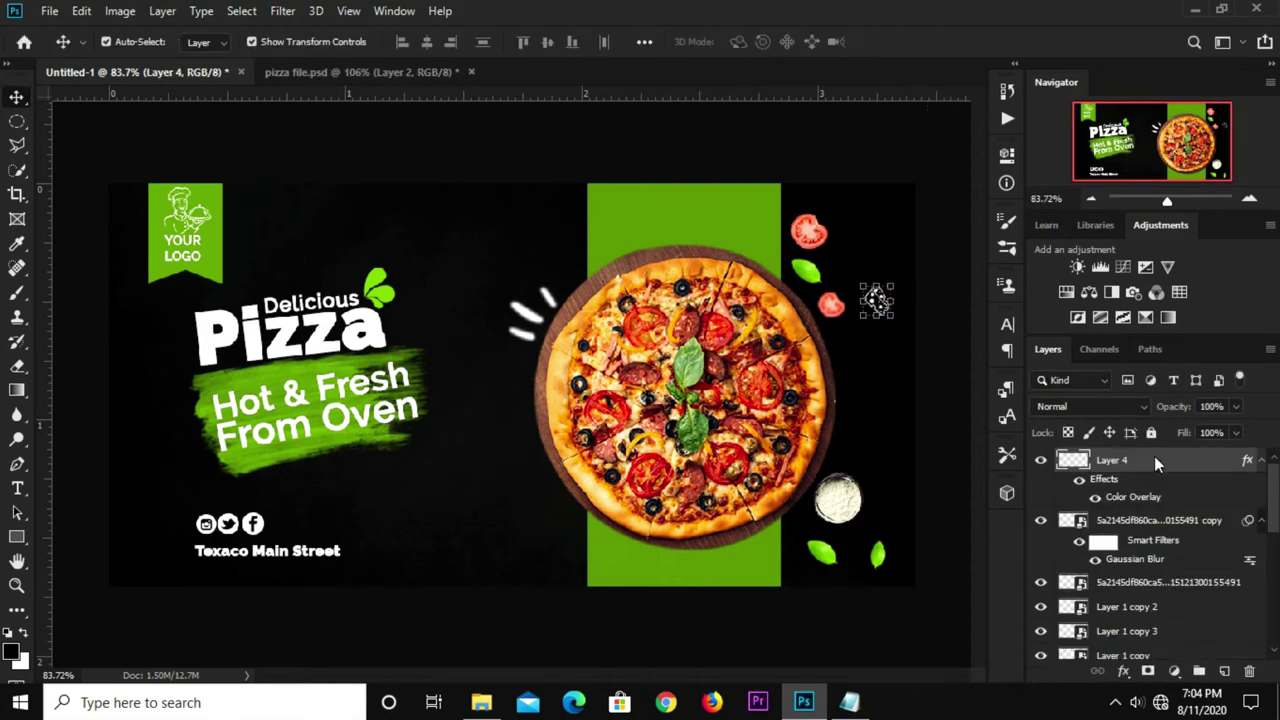
pyautogui.hotkey('ctrl', 'j')
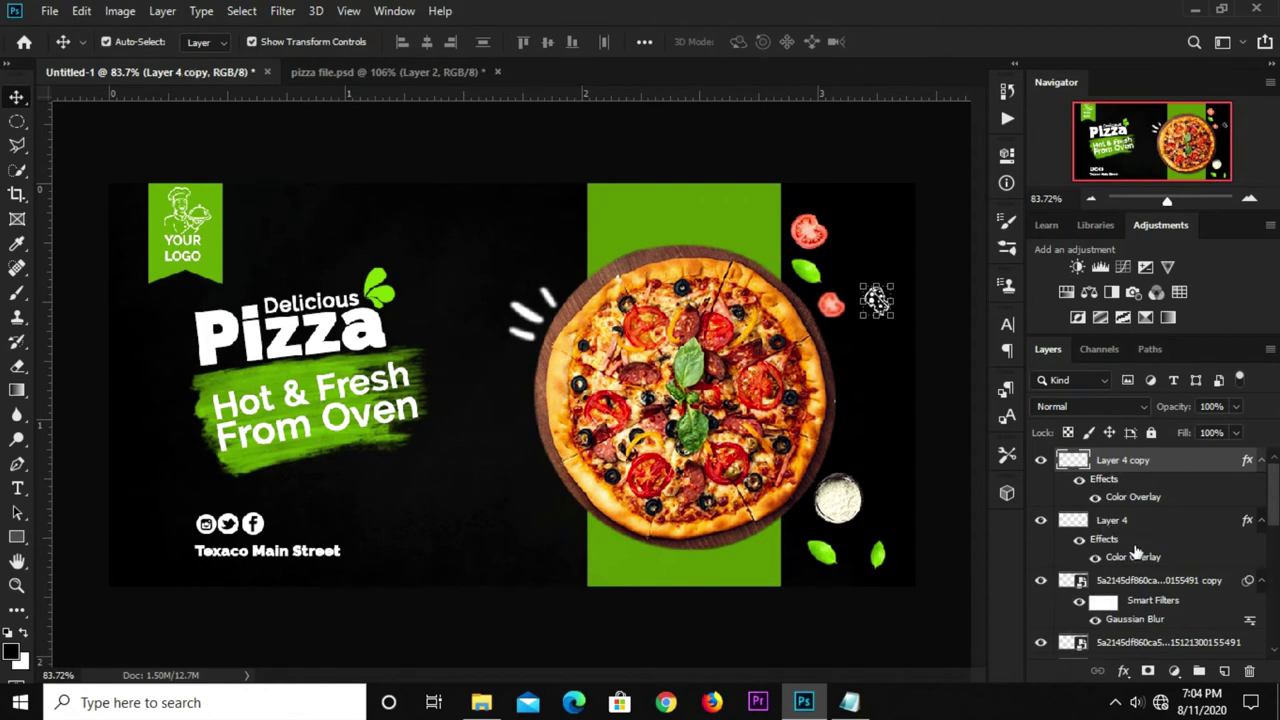
# Move the copied doodle down beside the white bowl at lower right.
pyautogui.click(876, 298)
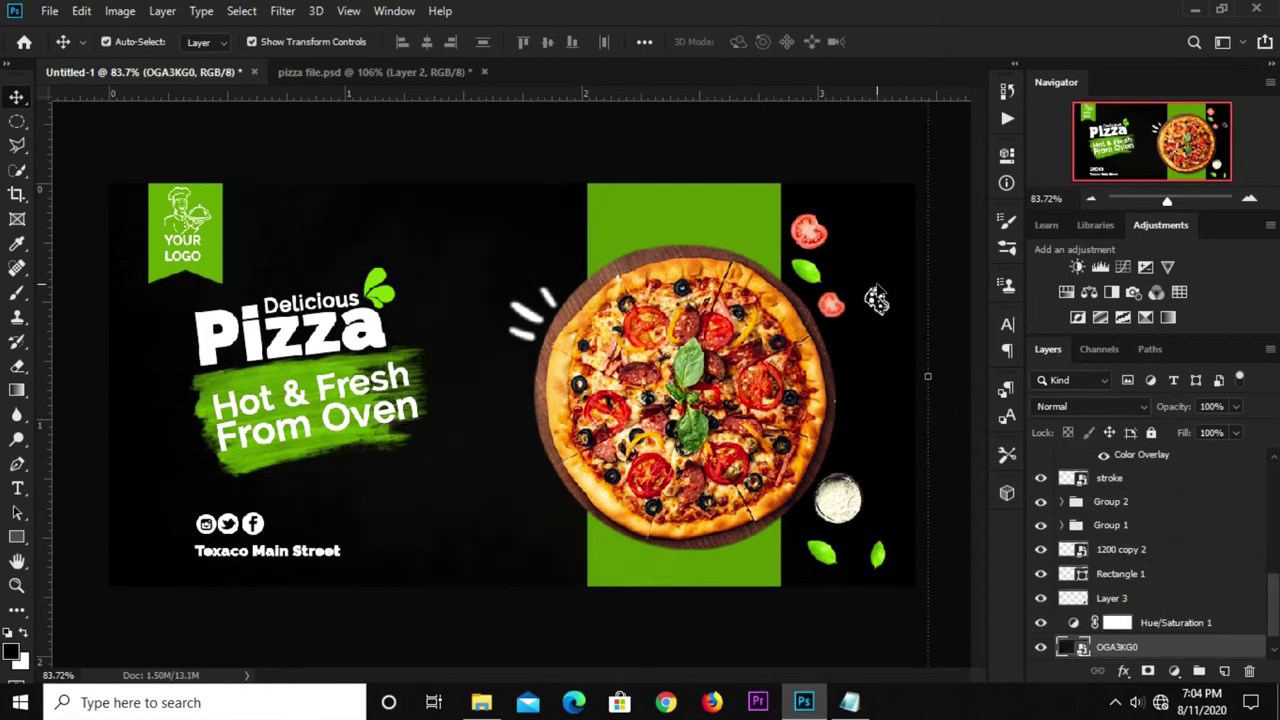
pyautogui.click(876, 298)
pyautogui.hotkey('ctrl', 't')
pyautogui.moveTo(876, 298)
pyautogui.mouseDown()
pyautogui.moveTo(890, 500)
pyautogui.moveTo(898, 472)
pyautogui.mouseUp()
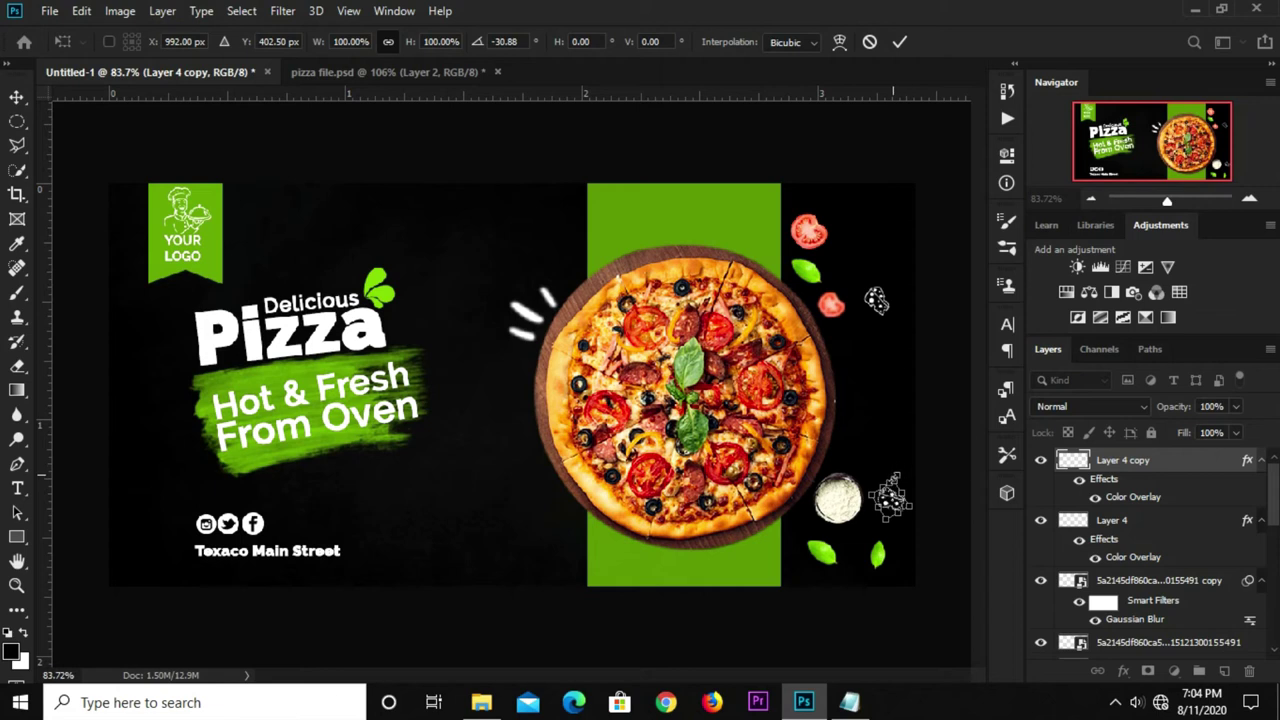
pyautogui.click(940, 372)
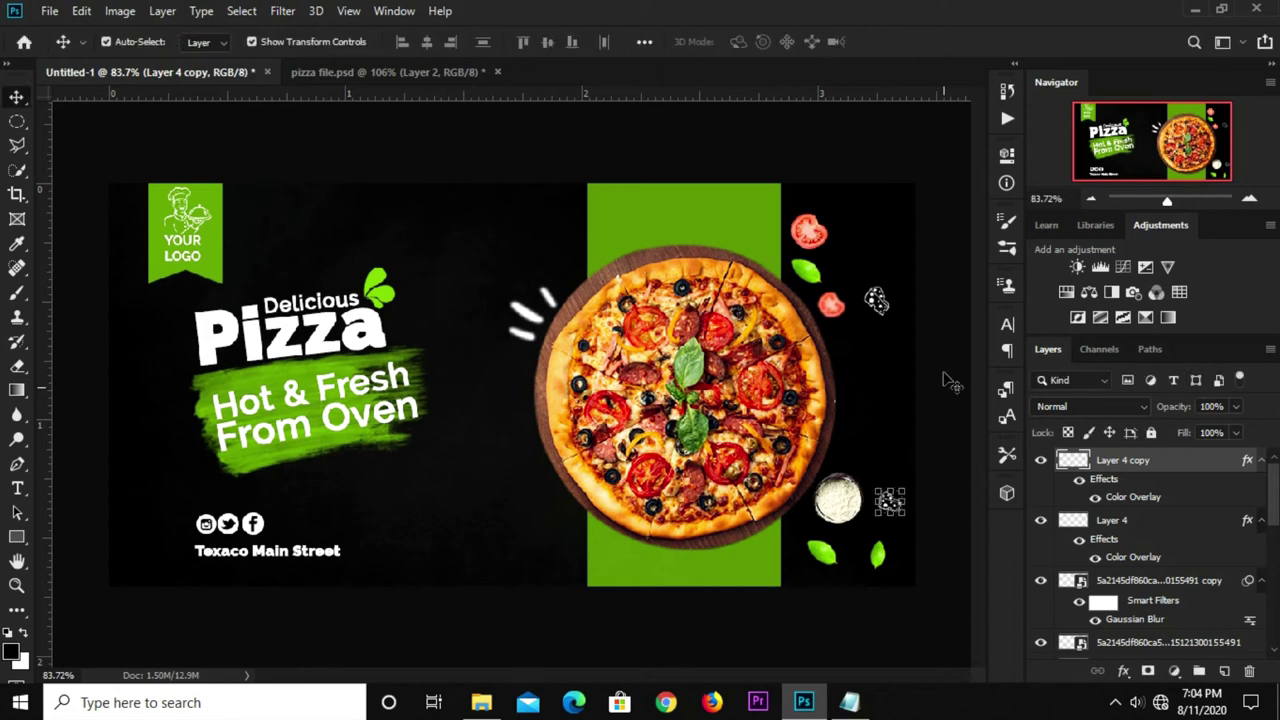
# Lock the dark background image layer OGA3KG0.
pyautogui.click(855, 380)
pyautogui.scroll(-2, 510, 380)
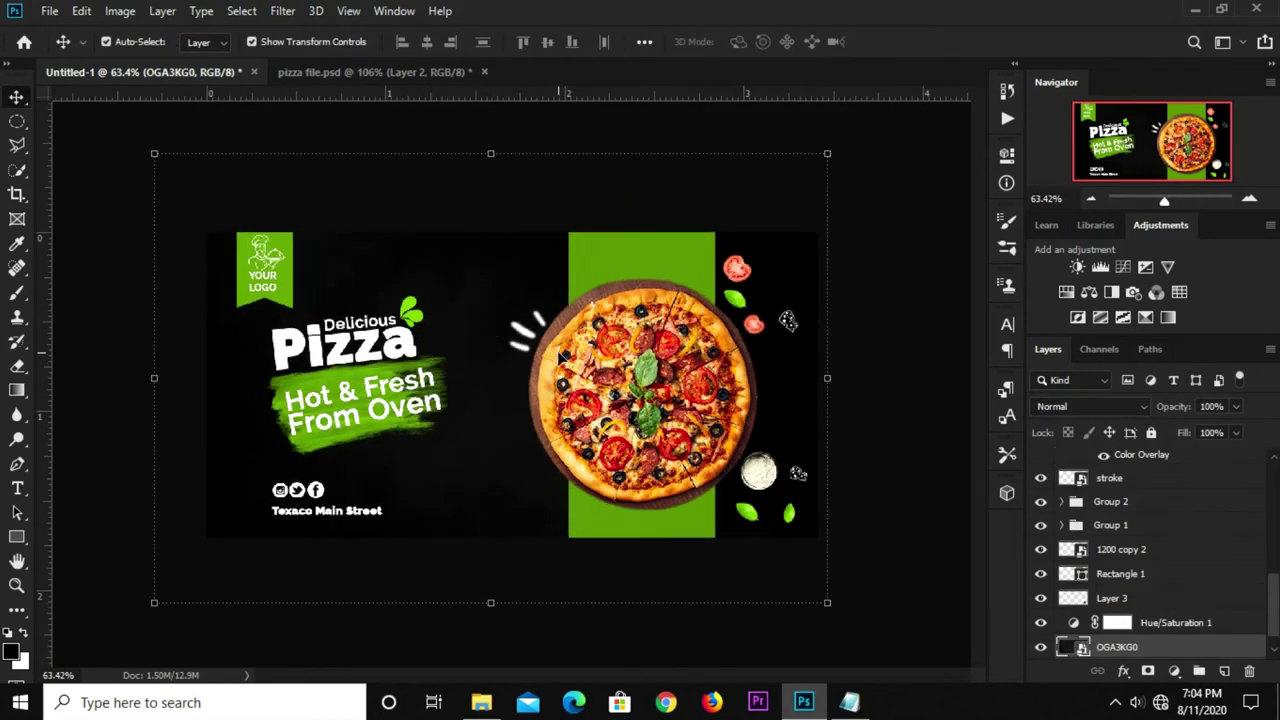
pyautogui.scroll(-1, 1090, 505)
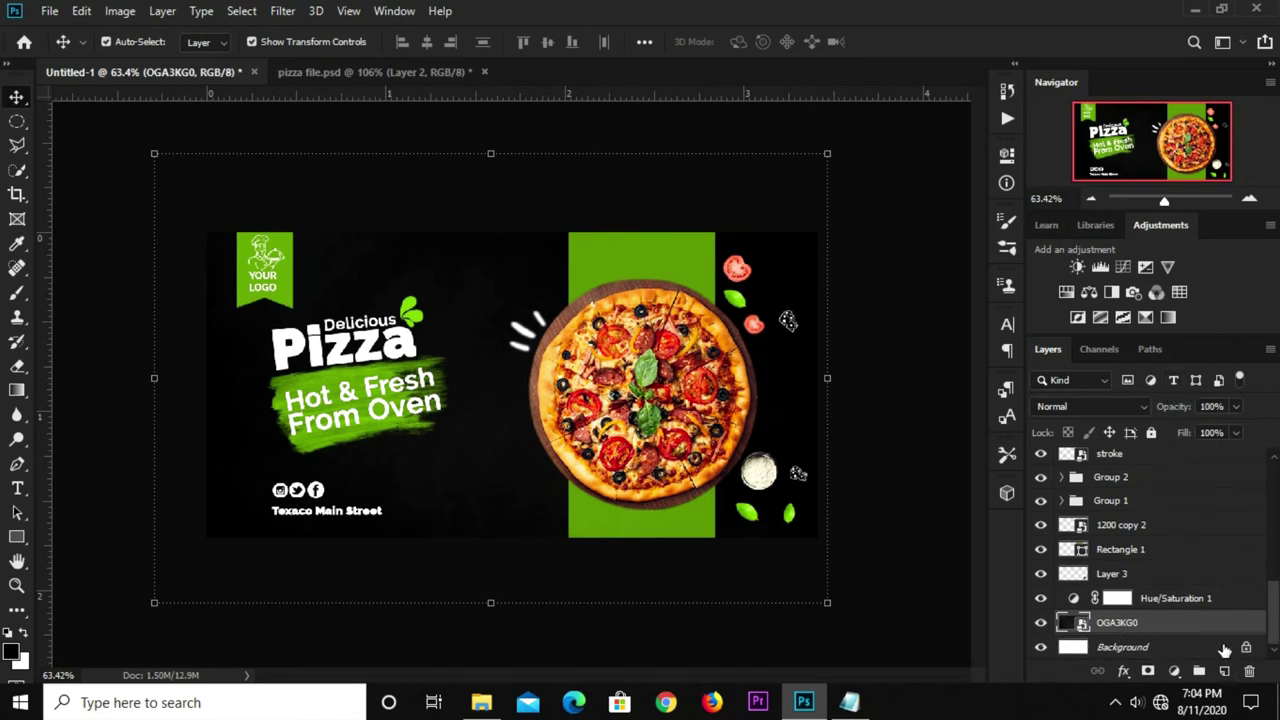
pyautogui.click(1151, 433)
pyautogui.scroll(1, 740, 222)
pyautogui.scroll(2, 740, 222)
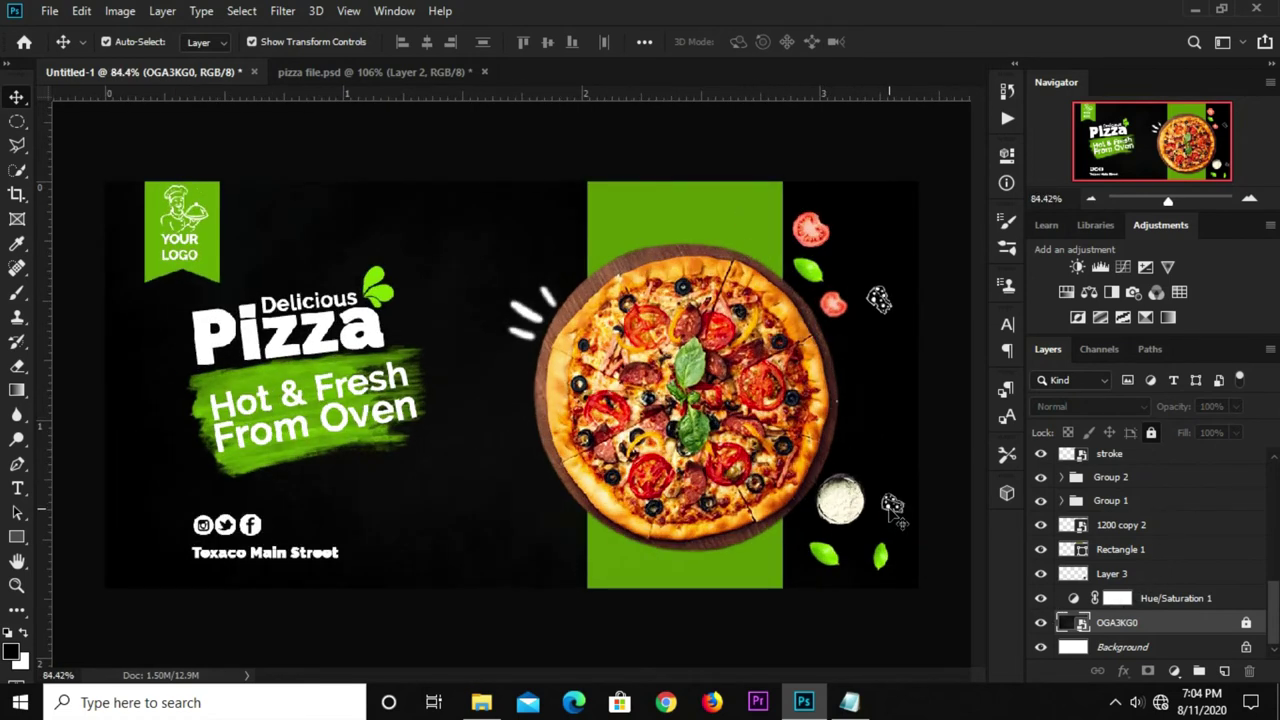
# Bring the pepper sketch into the banner, move it to the top of the stack, and shrink it.
pyautogui.click(418, 79)
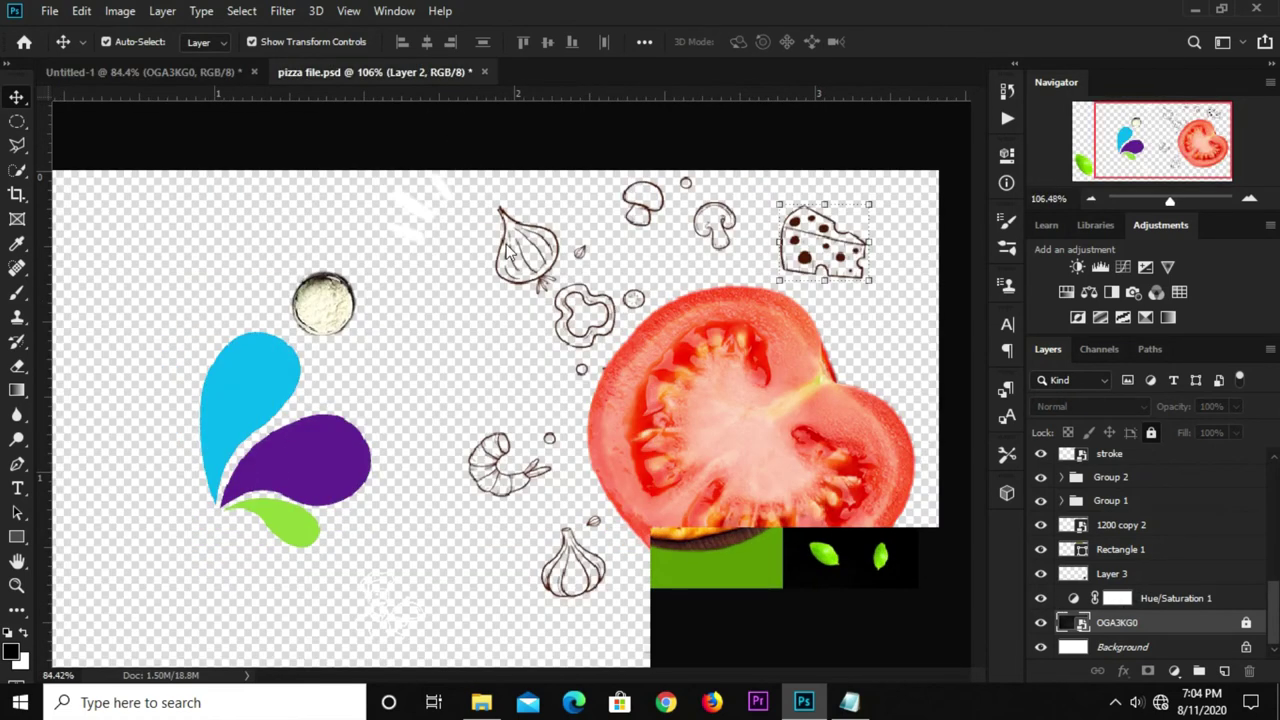
pyautogui.click(562, 315)
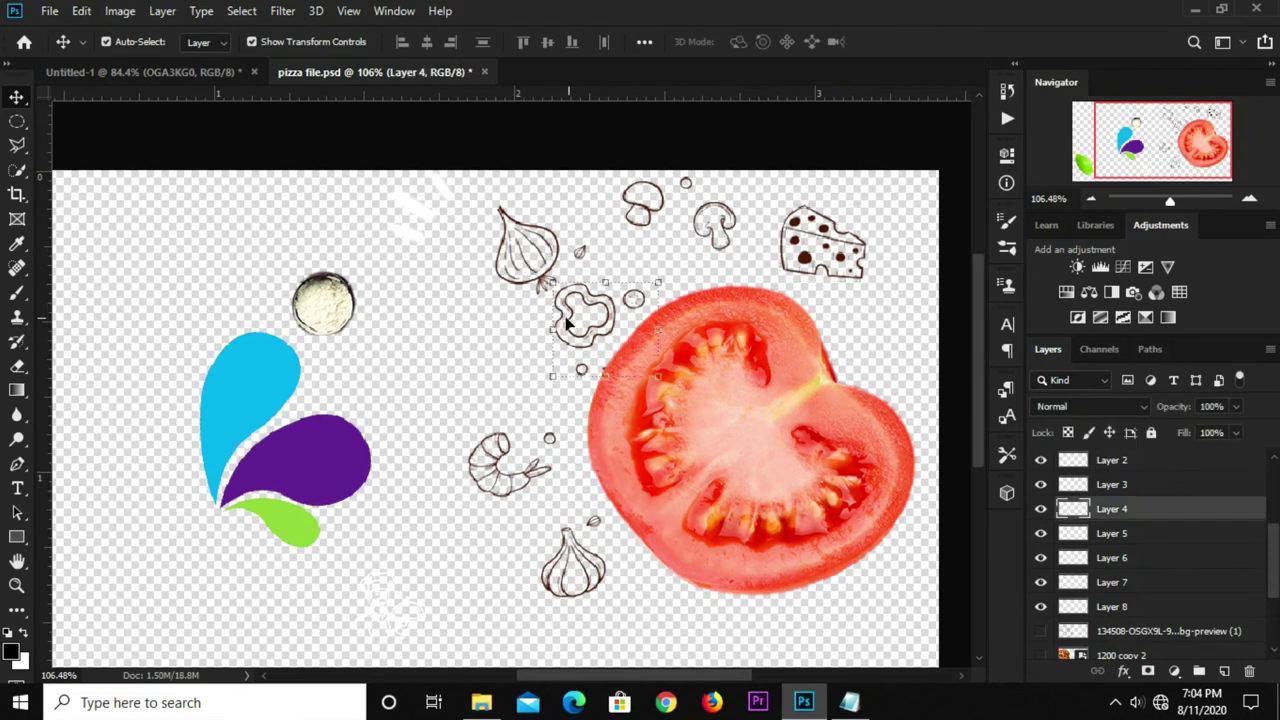
pyautogui.click(197, 74)
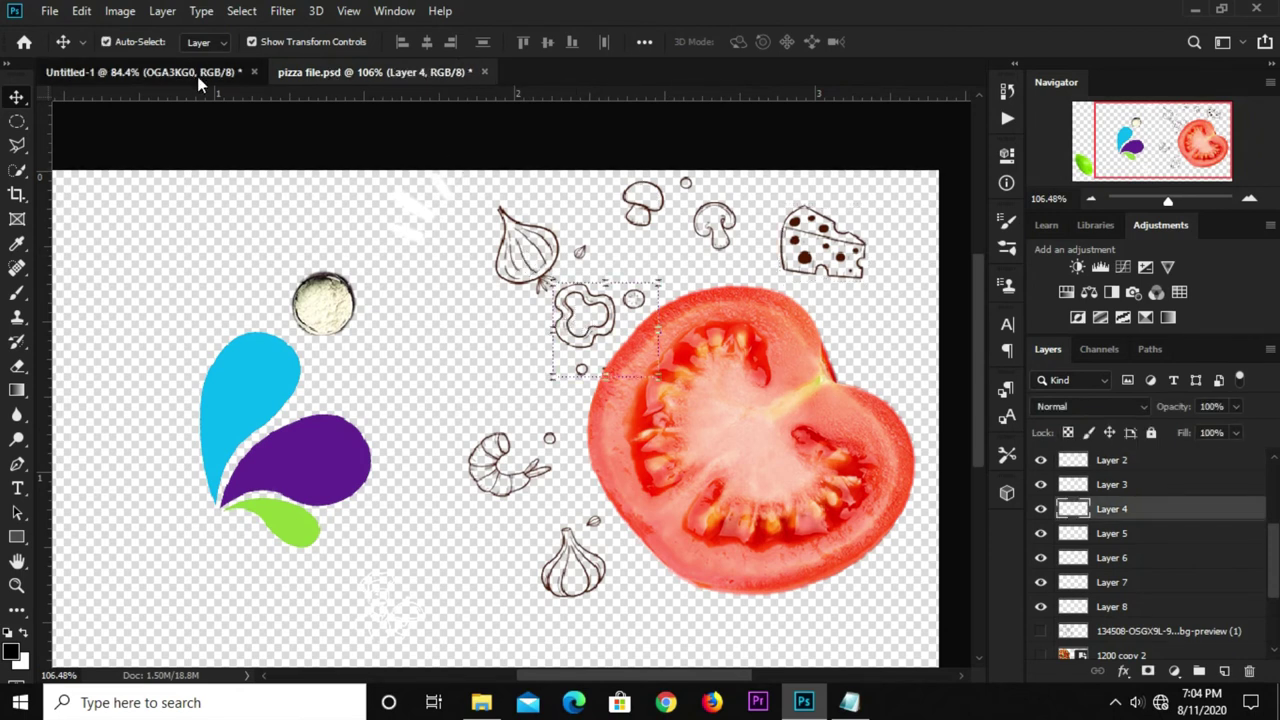
pyautogui.moveTo(764, 225); pyautogui.dragTo(492, 352)
pyautogui.click(106, 42)
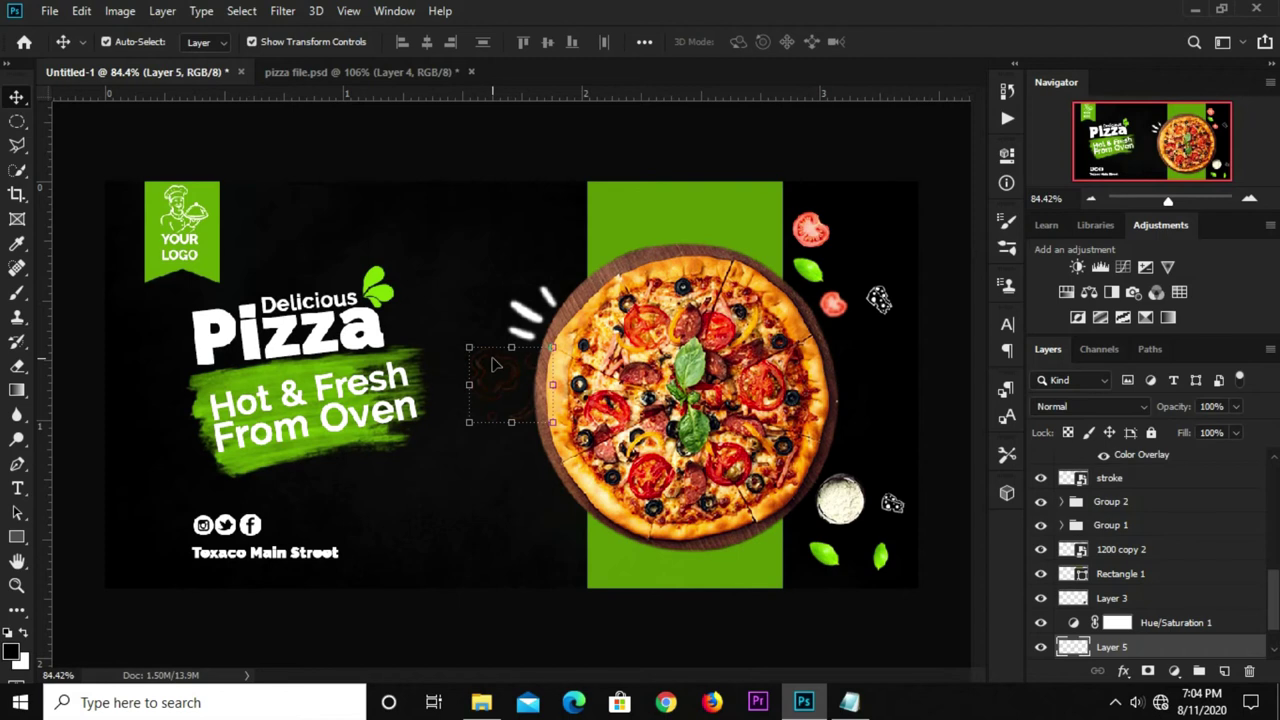
pyautogui.scroll(-2, 1180, 532)
pyautogui.moveTo(1148, 614)
pyautogui.mouseDown()
pyautogui.moveTo(1153, 432)
pyautogui.moveTo(1140, 437)
pyautogui.mouseUp()
pyautogui.hotkey('ctrl', 't')
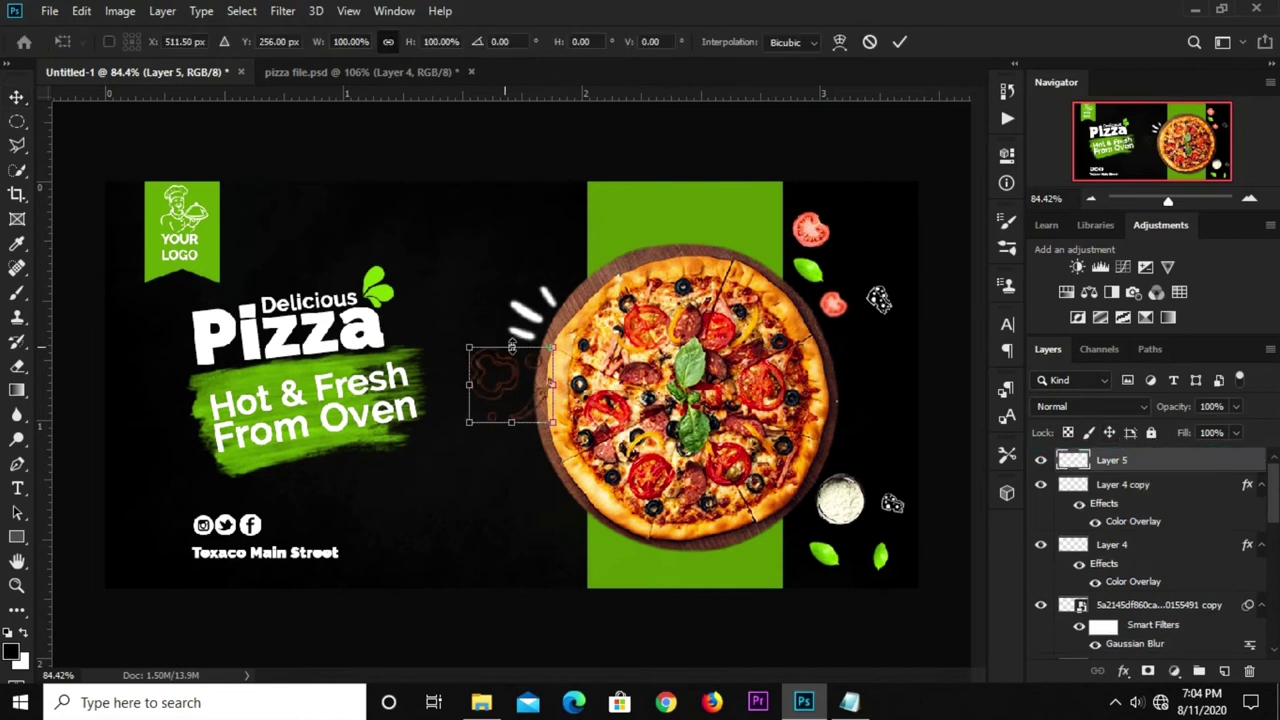
pyautogui.moveTo(552, 347)
pyautogui.mouseDown()
pyautogui.moveTo(514, 384)
pyautogui.moveTo(889, 207)
pyautogui.mouseUp()
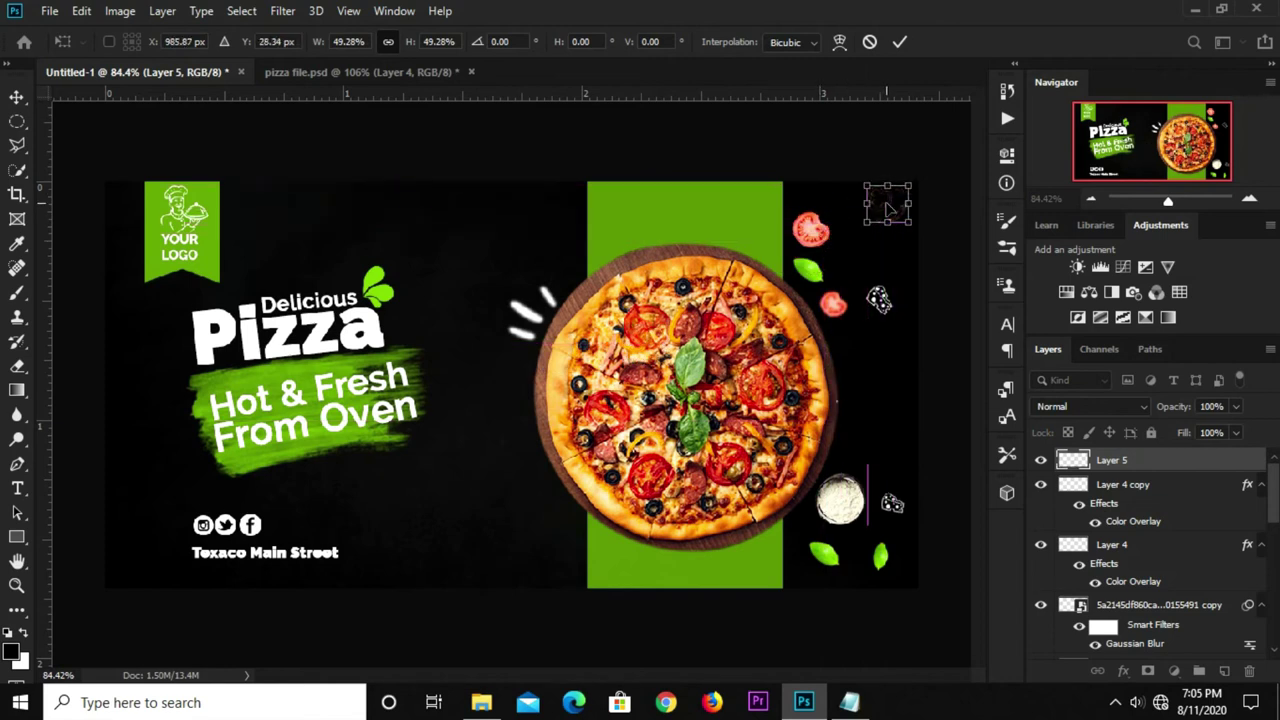
pyautogui.press('Return')
pyautogui.hotkey('ctrl', 't')
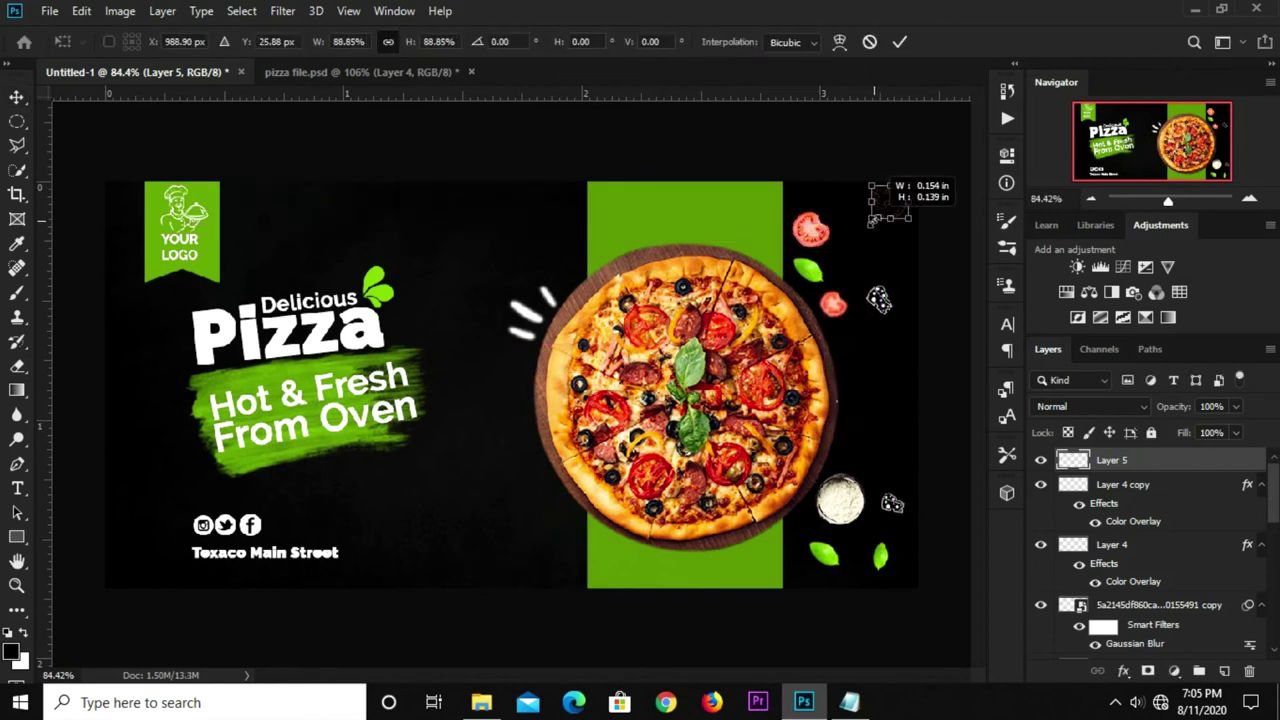
pyautogui.click(794, 148)
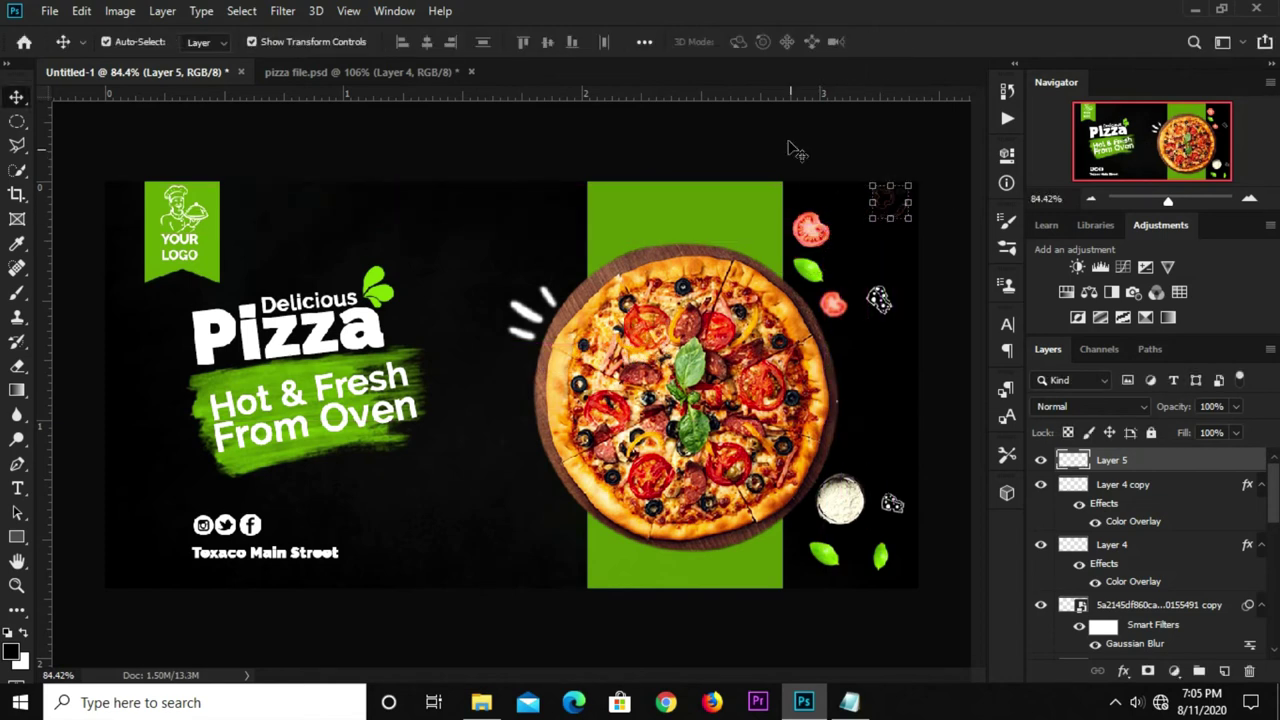
# Bring the garlic doodle into the banner, scaled to 32.33% and rotated -34.23° at top right.
pyautogui.click(275, 72)
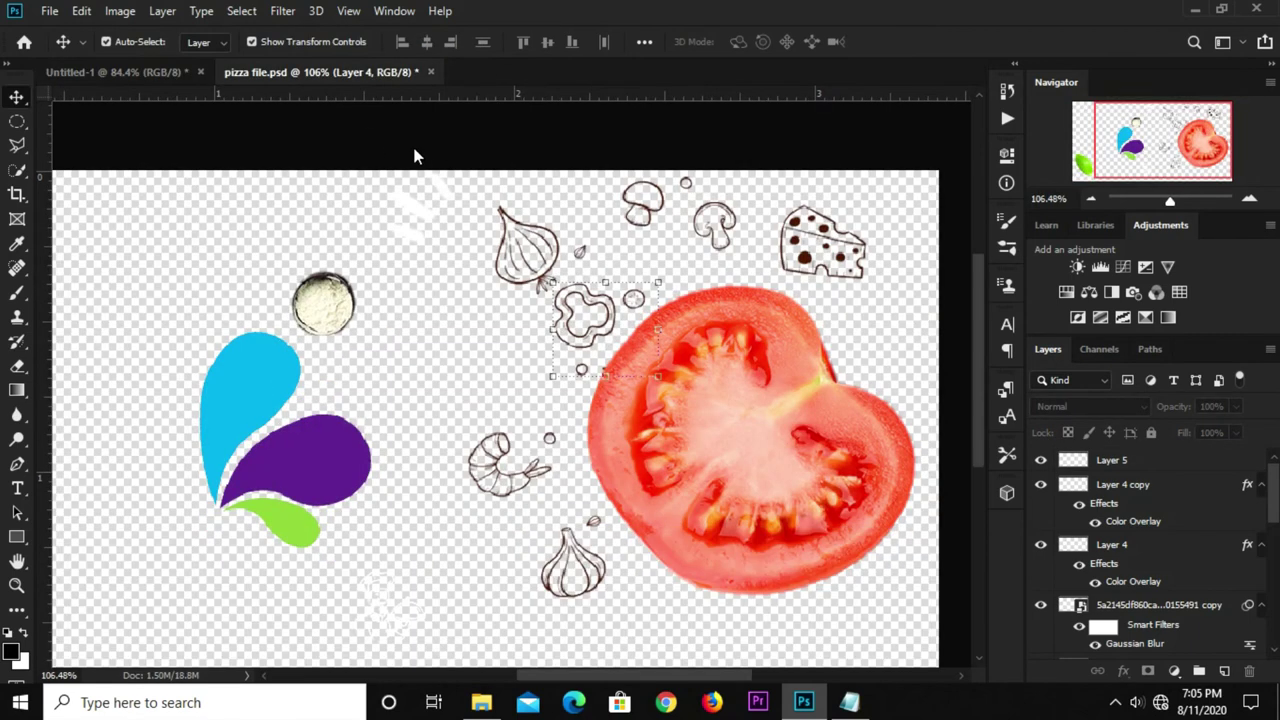
pyautogui.click(549, 240)
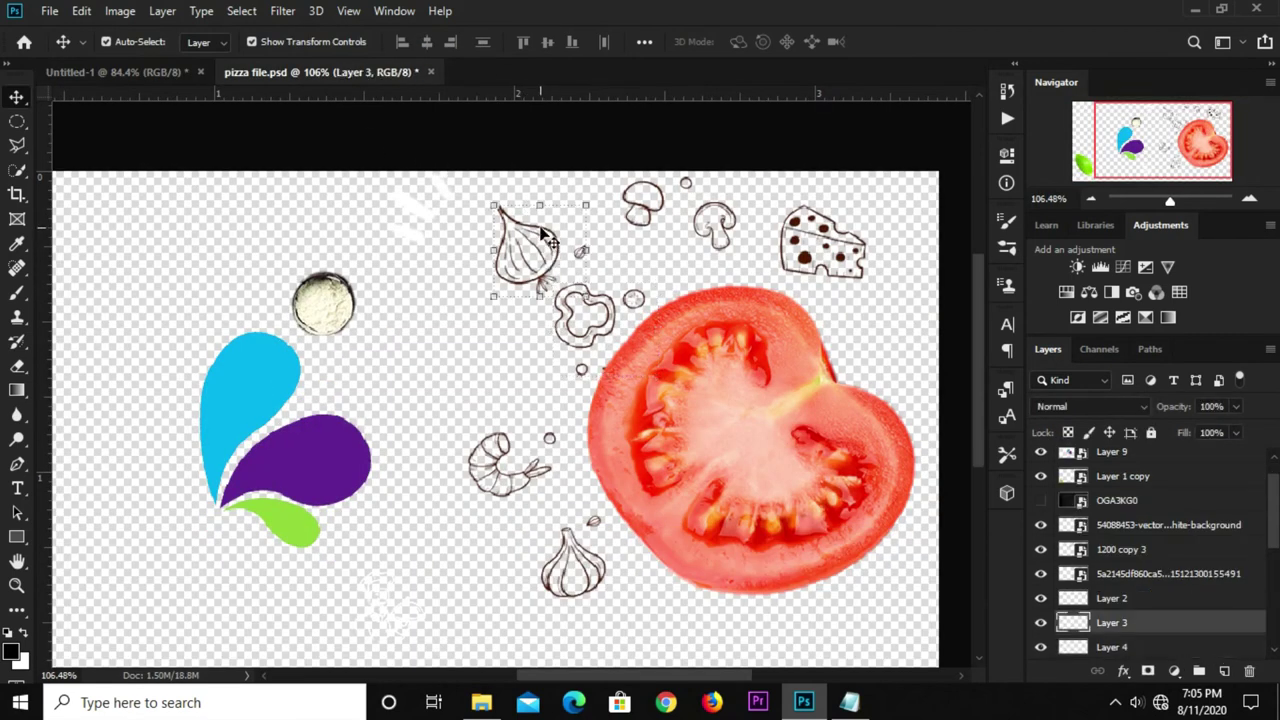
pyautogui.click(175, 76)
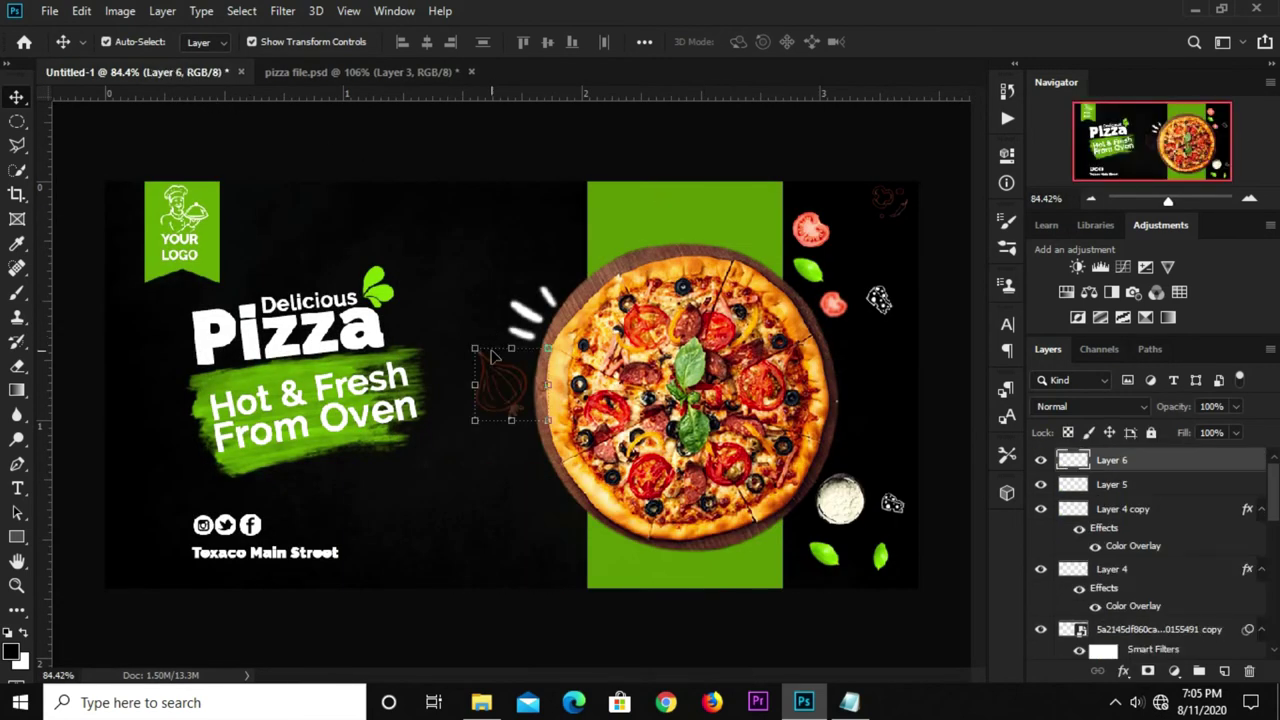
pyautogui.click(487, 412)
pyautogui.click(523, 416)
pyautogui.hotkey('ctrl', 't')
pyautogui.moveTo(475, 421)
pyautogui.mouseDown()
pyautogui.moveTo(611, 342)
pyautogui.moveTo(866, 262)
pyautogui.moveTo(890, 245)
pyautogui.moveTo(882, 233)
pyautogui.moveTo(875, 268)
pyautogui.mouseUp()
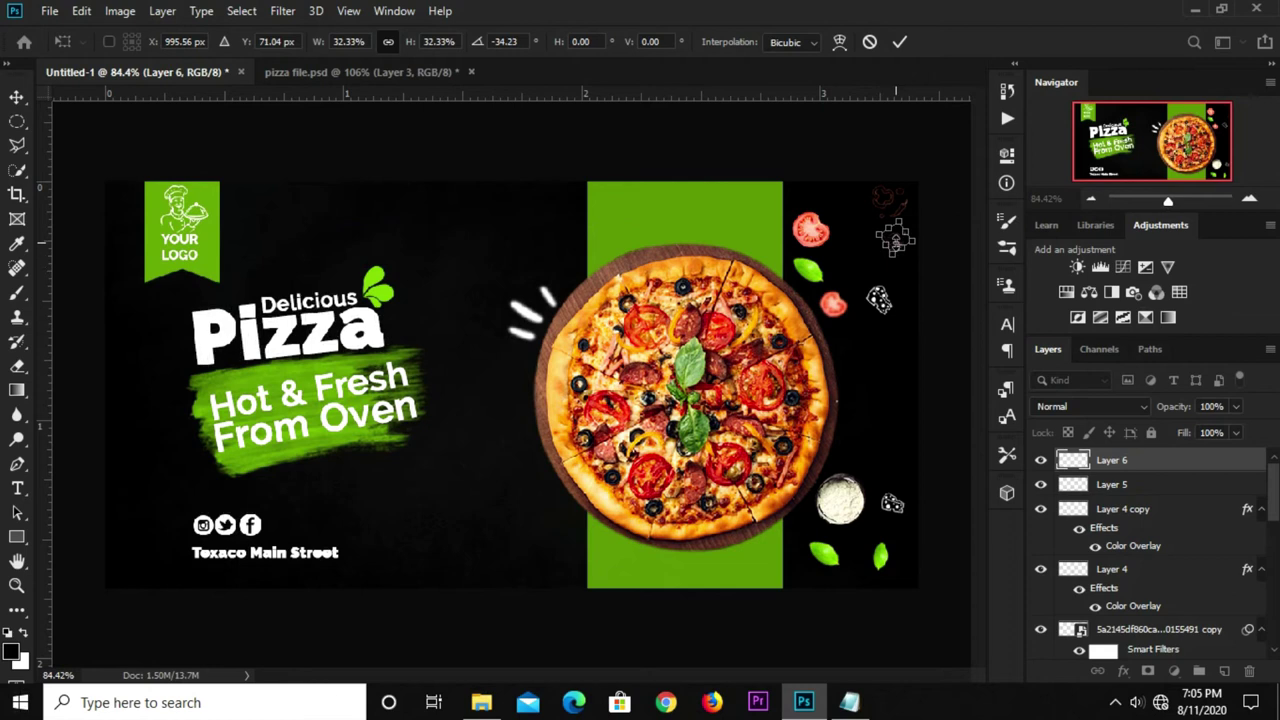
pyautogui.moveTo(896, 236); pyautogui.dragTo(896, 241)
pyautogui.press('Return')
# Copy the first mushroom doodle into the banner, resized and placed at top right.
pyautogui.click(733, 152)
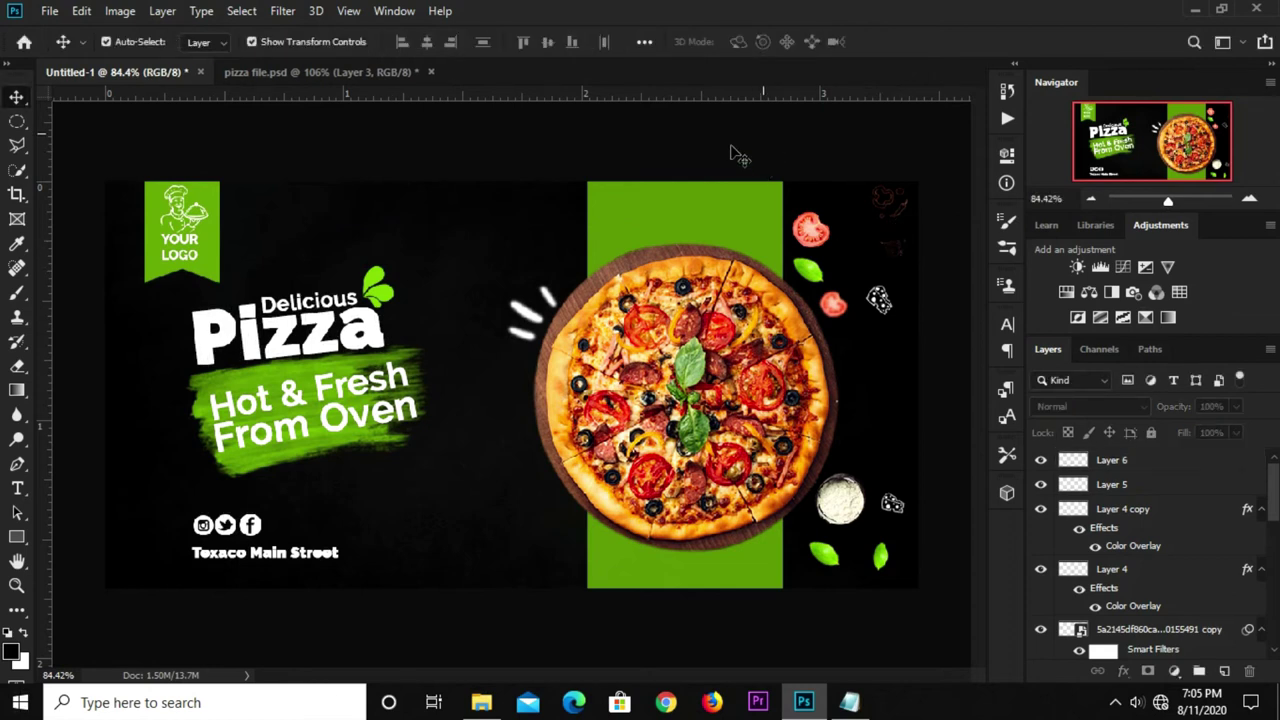
pyautogui.click(380, 68)
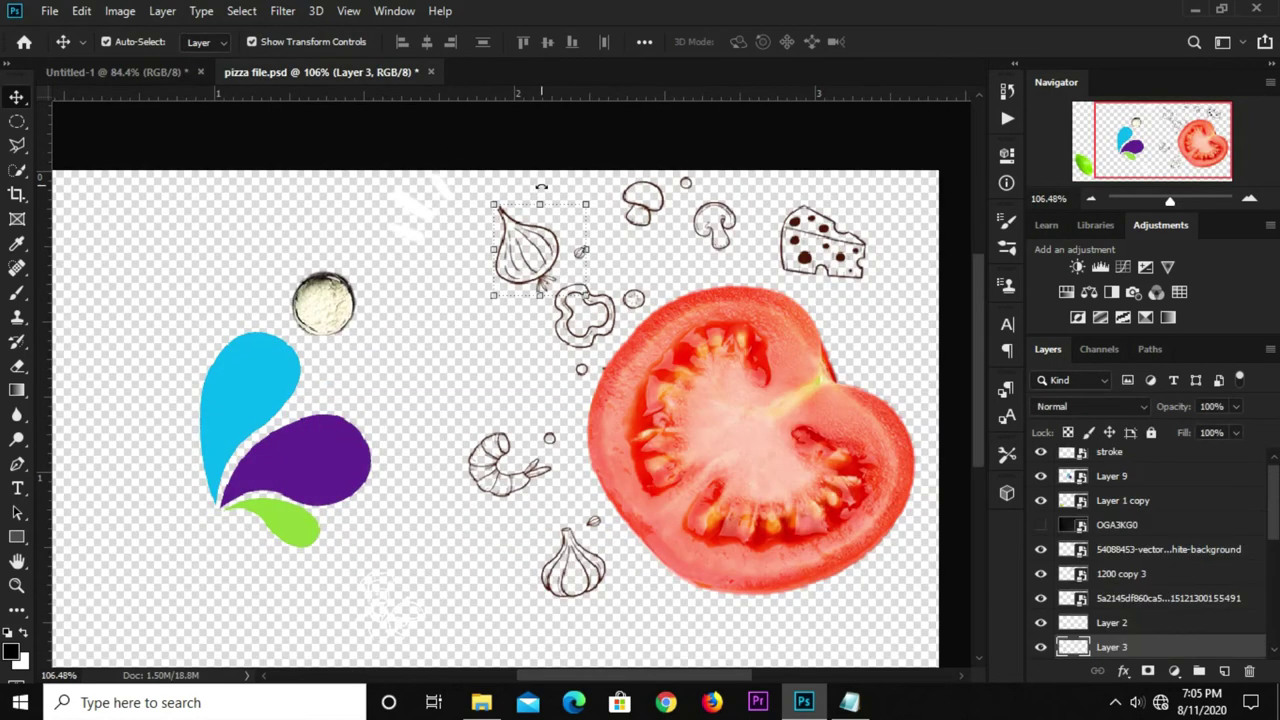
pyautogui.click(655, 222)
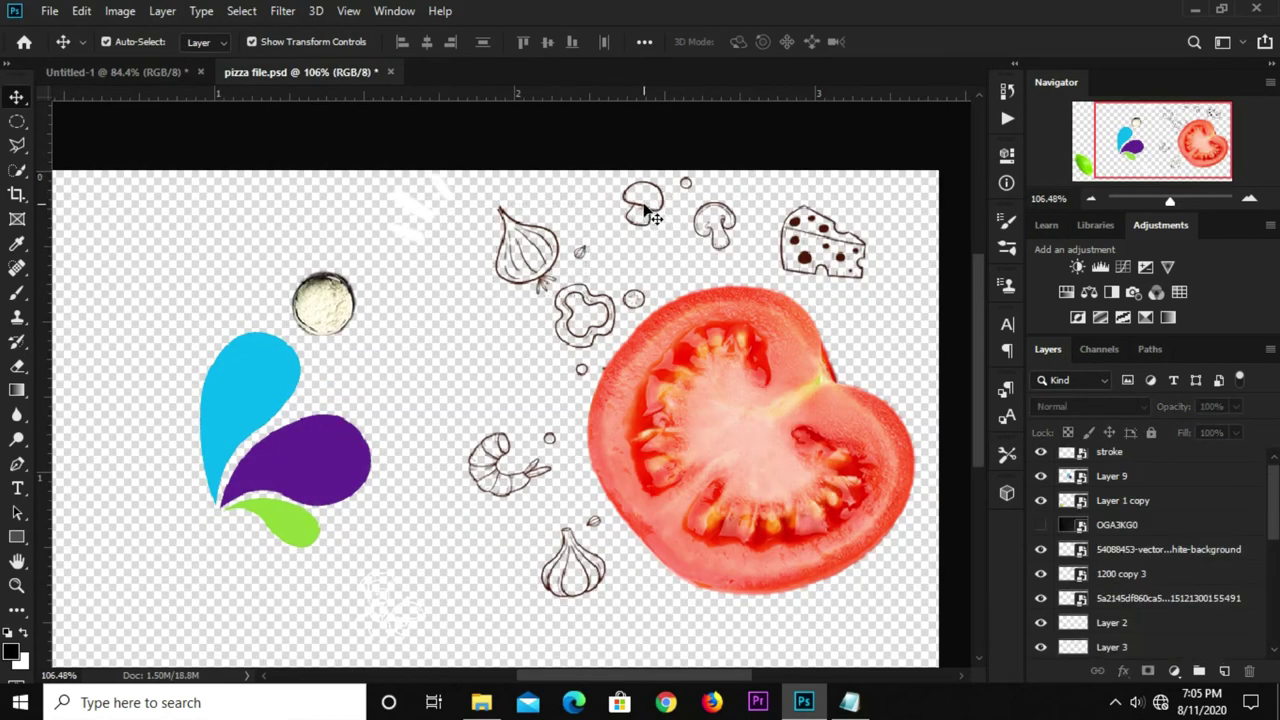
pyautogui.click(663, 207)
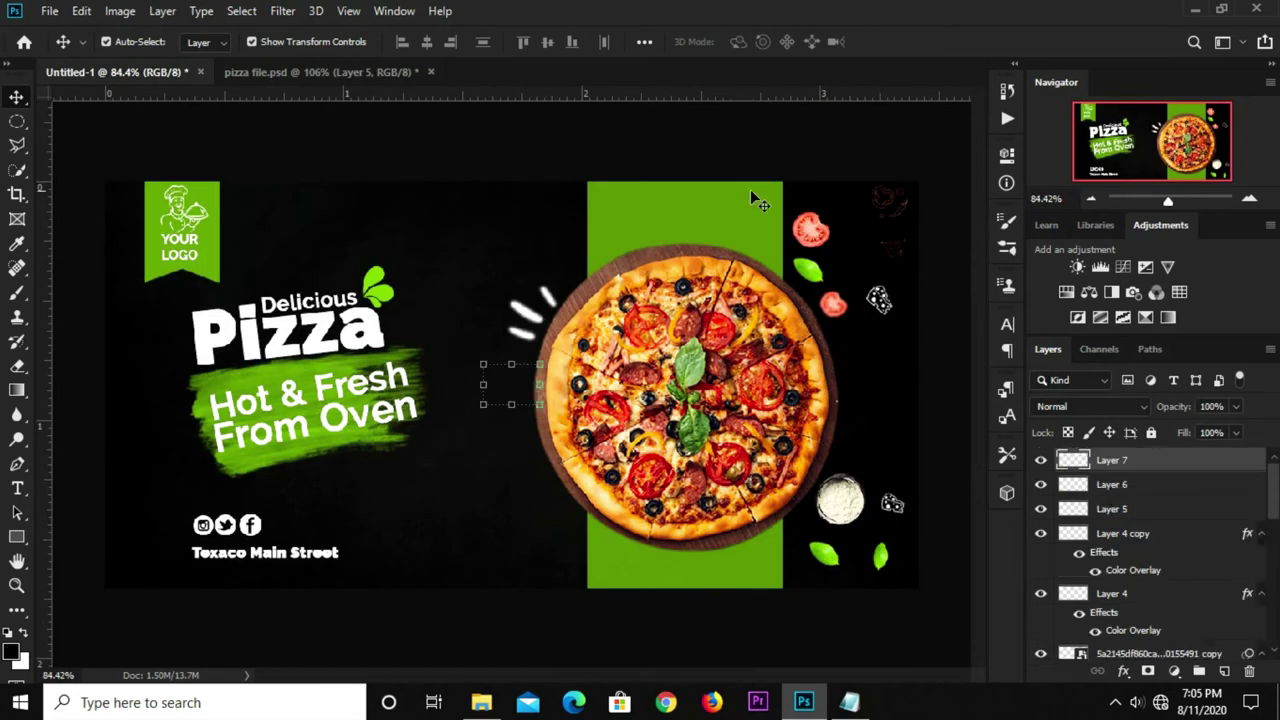
pyautogui.moveTo(255, 92)
pyautogui.mouseDown()
pyautogui.moveTo(464, 365)
pyautogui.moveTo(848, 220)
pyautogui.moveTo(900, 214)
pyautogui.moveTo(855, 211)
pyautogui.moveTo(902, 212)
pyautogui.mouseUp()
pyautogui.hotkey('ctrl', 't')
pyautogui.scroll(3, 852, 205)
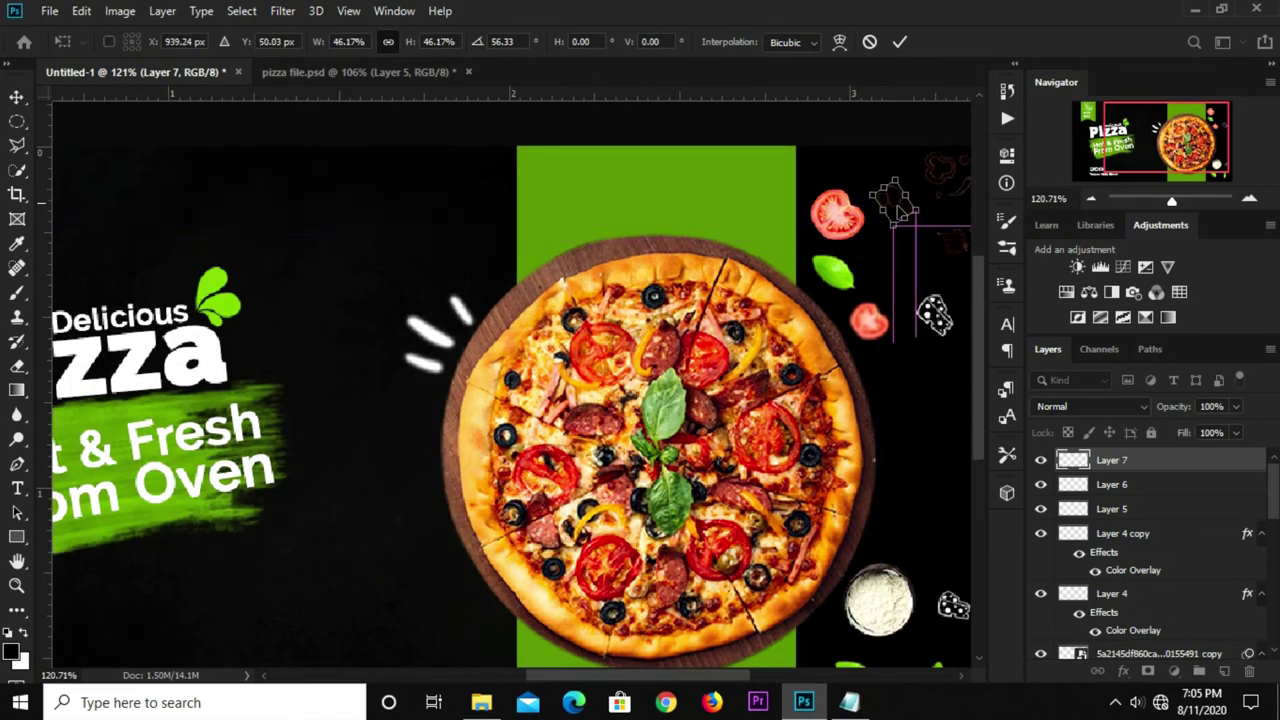
pyautogui.scroll(-1, 900, 210)
pyautogui.scroll(-1, 880, 200)
pyautogui.scroll(-1, 857, 190)
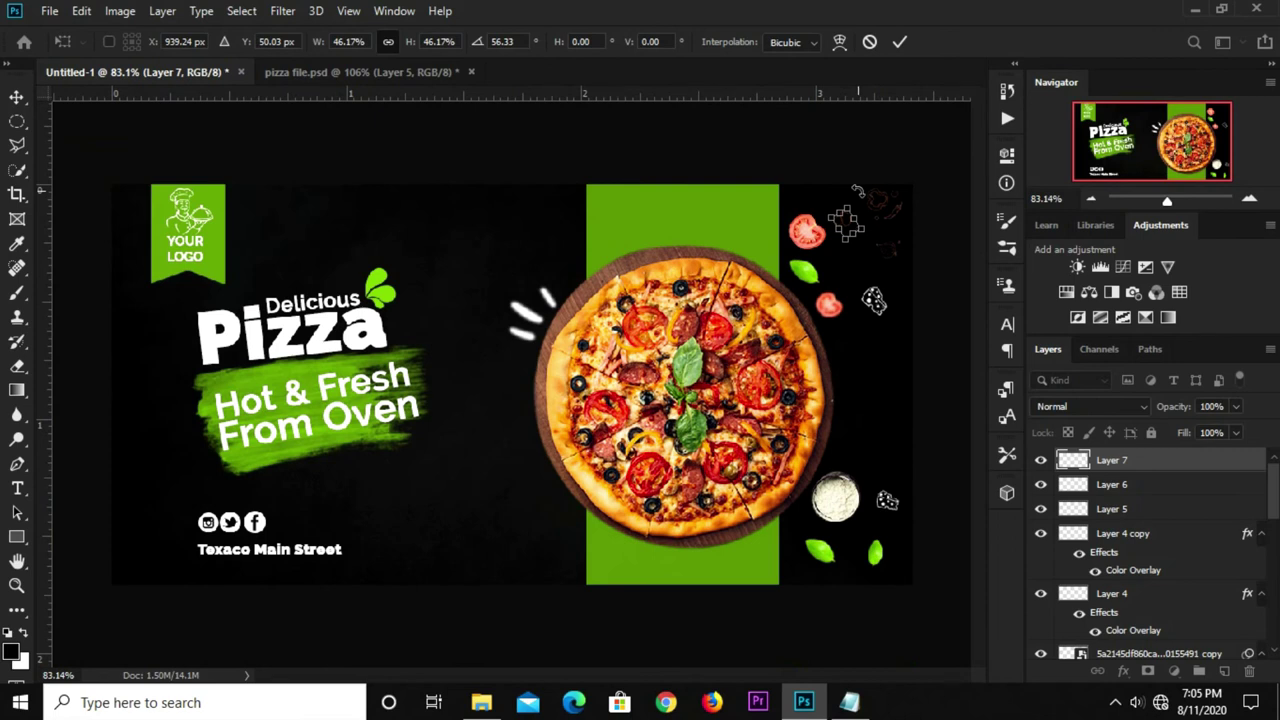
pyautogui.press('Return')
# Move the white doodle near the tomatoes slightly up and left.
pyautogui.click(873, 300)
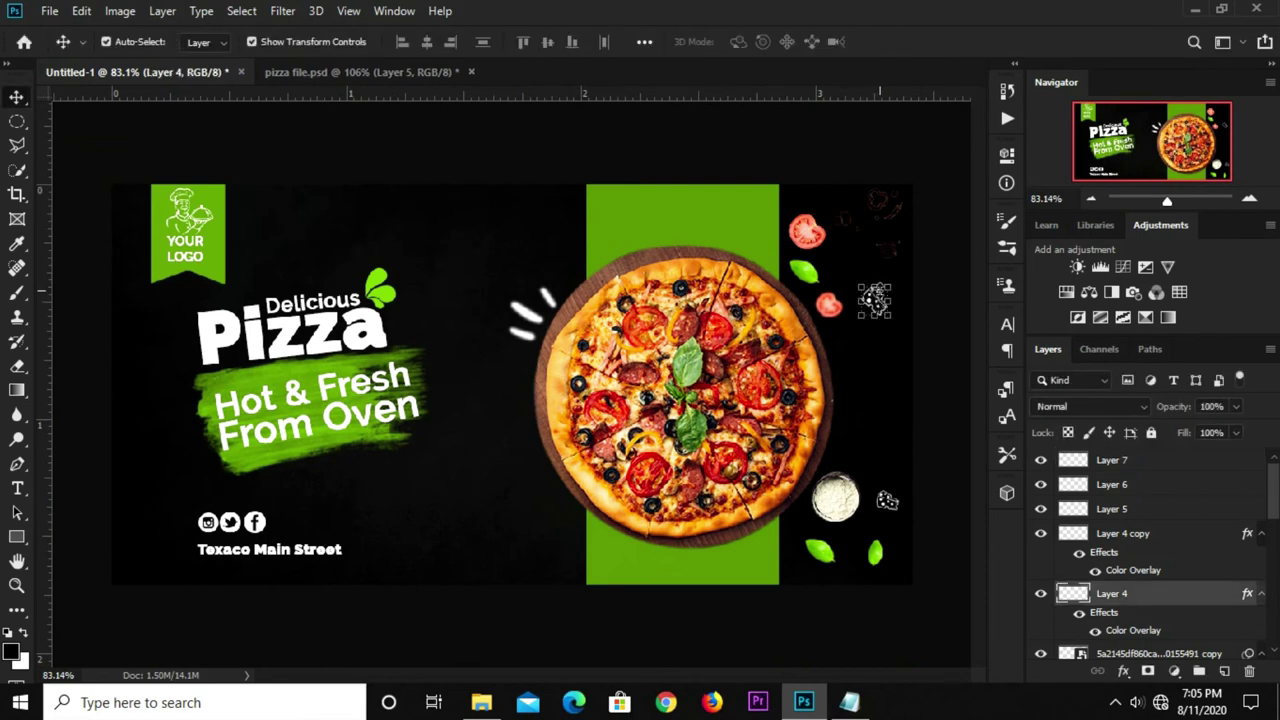
pyautogui.hotkey('ctrl', 't')
pyautogui.scroll(2, 684, 348)
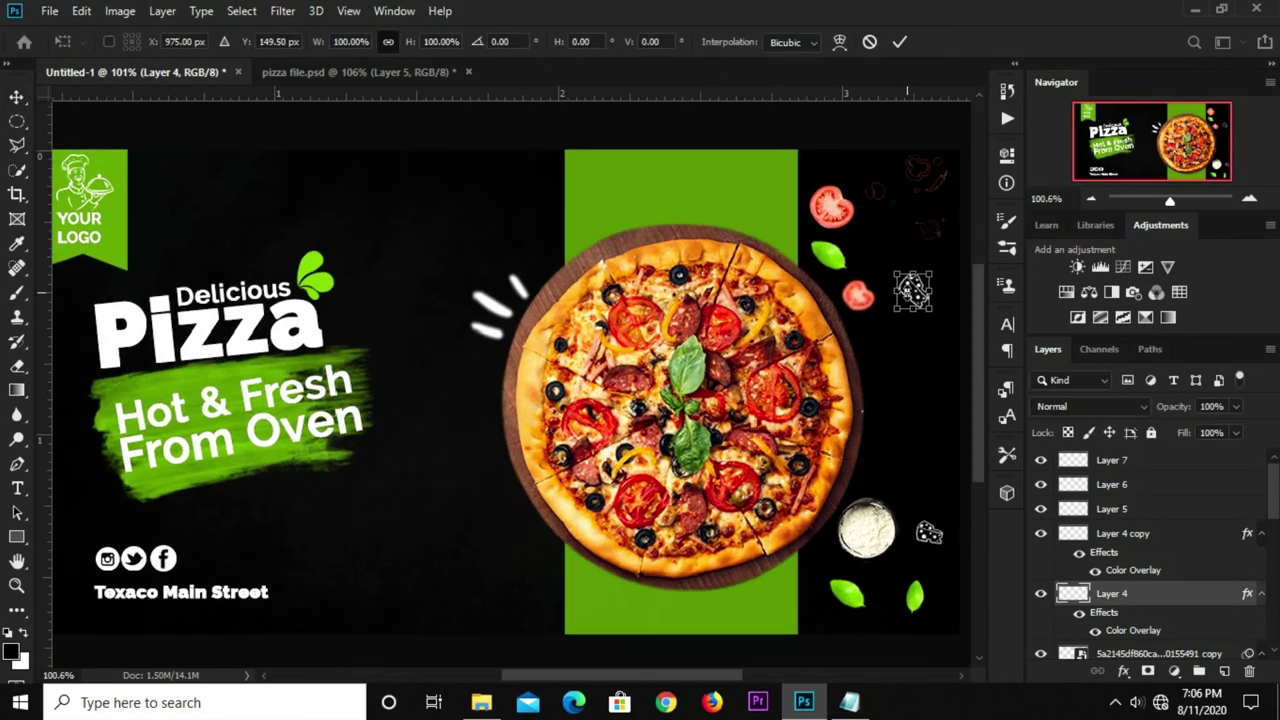
pyautogui.moveTo(912, 290); pyautogui.dragTo(905, 268)
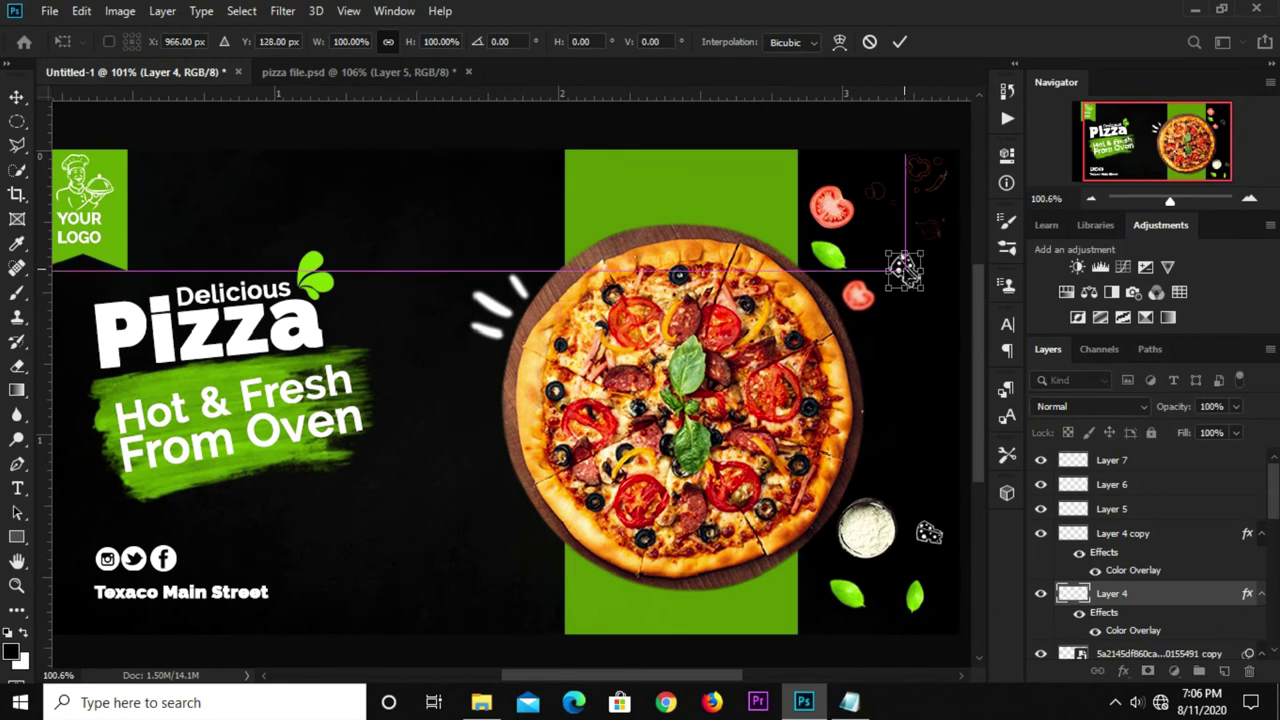
pyautogui.press('Return')
pyautogui.scroll(-1, 822, 172)
pyautogui.click(818, 143)
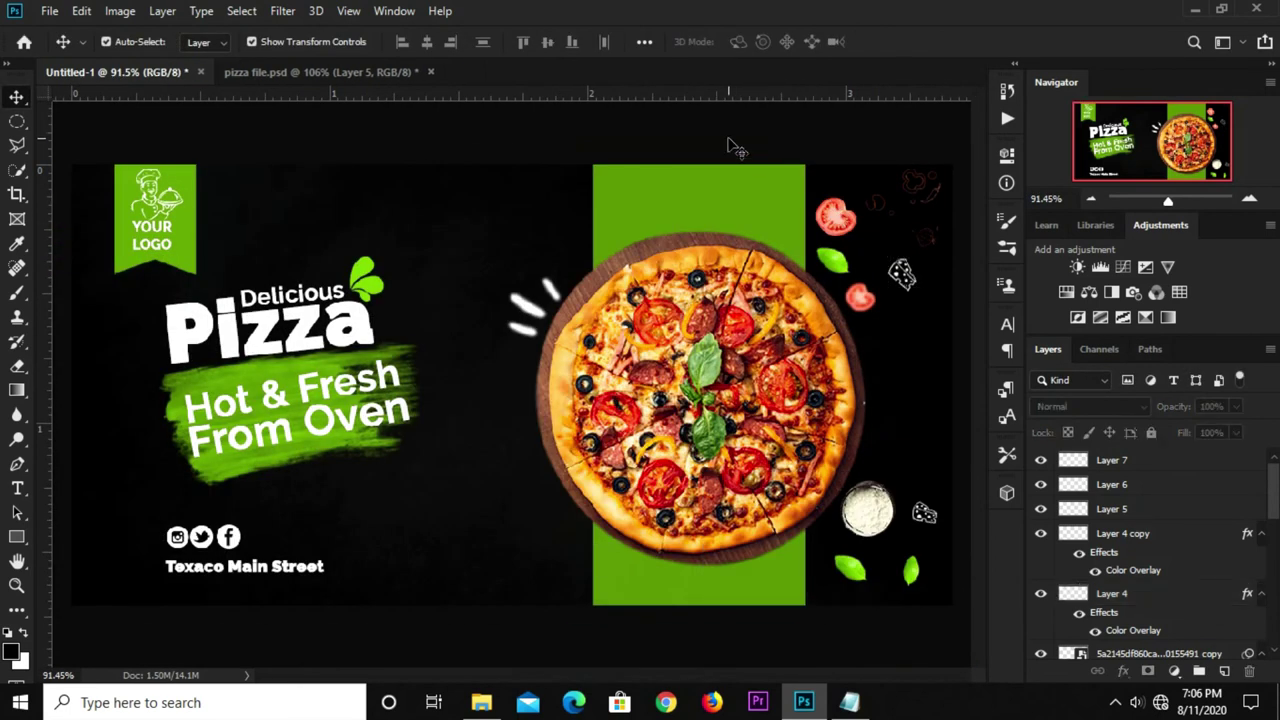
# Copy the second mushroom doodle into the banner, shrunk near the lower-right basil leaf.
pyautogui.click(320, 76)
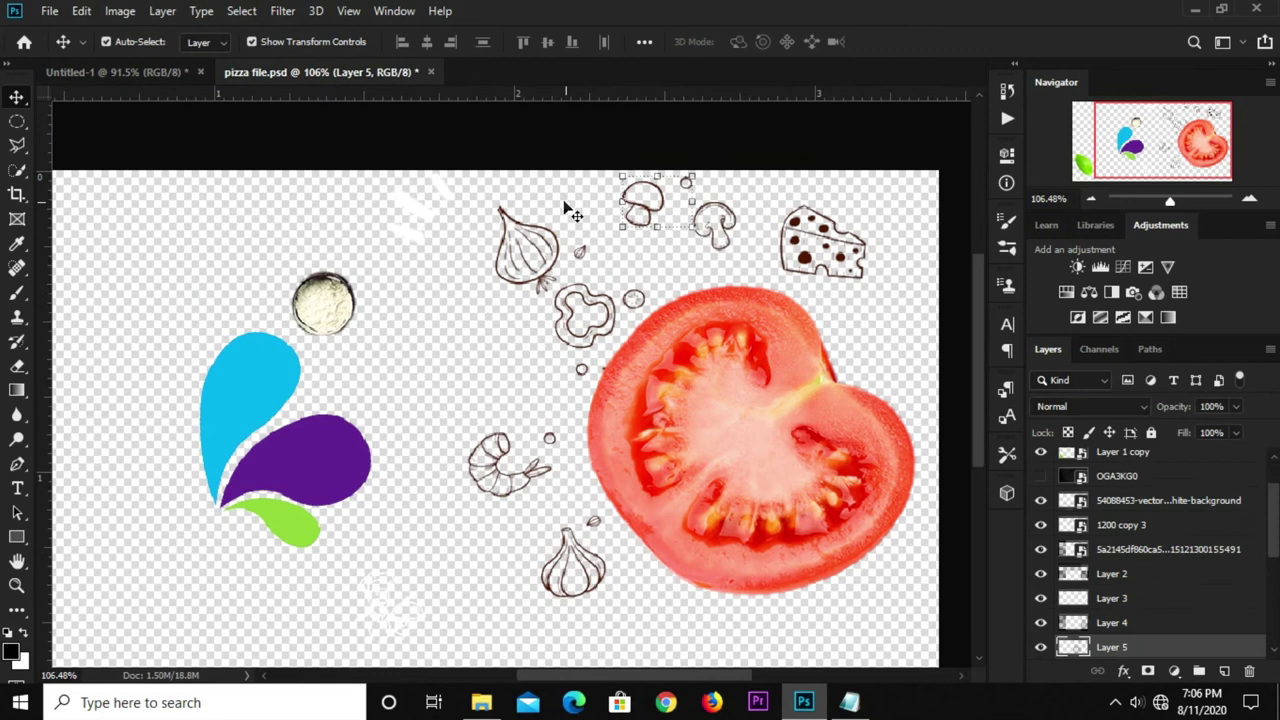
pyautogui.click(728, 235)
pyautogui.press('ctrl')
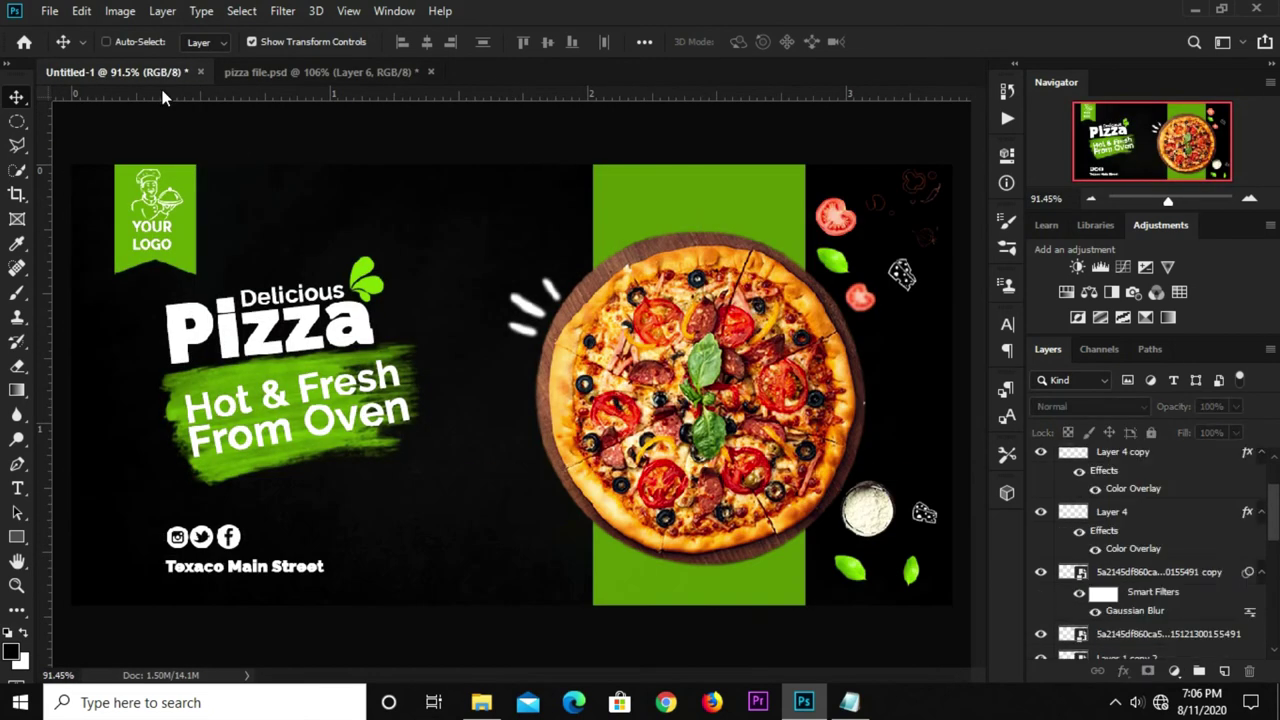
pyautogui.moveTo(150, 90); pyautogui.dragTo(603, 352)
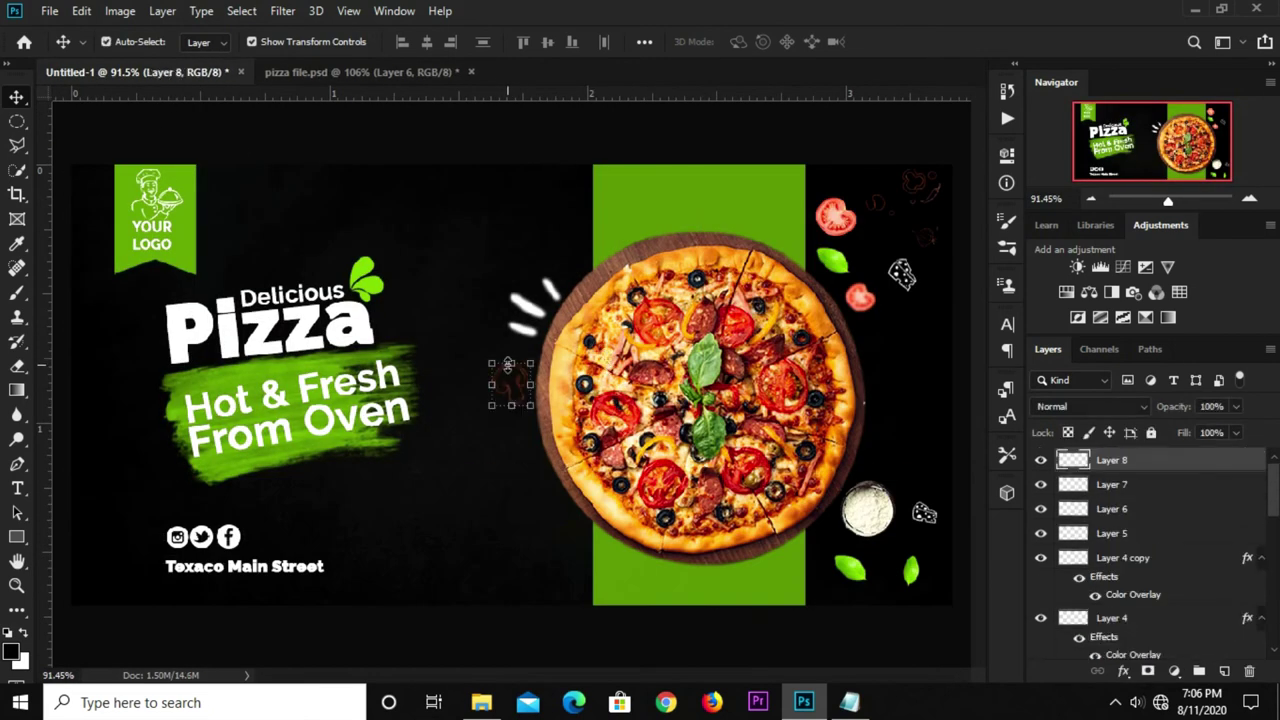
pyautogui.moveTo(508, 372); pyautogui.dragTo(885, 568)
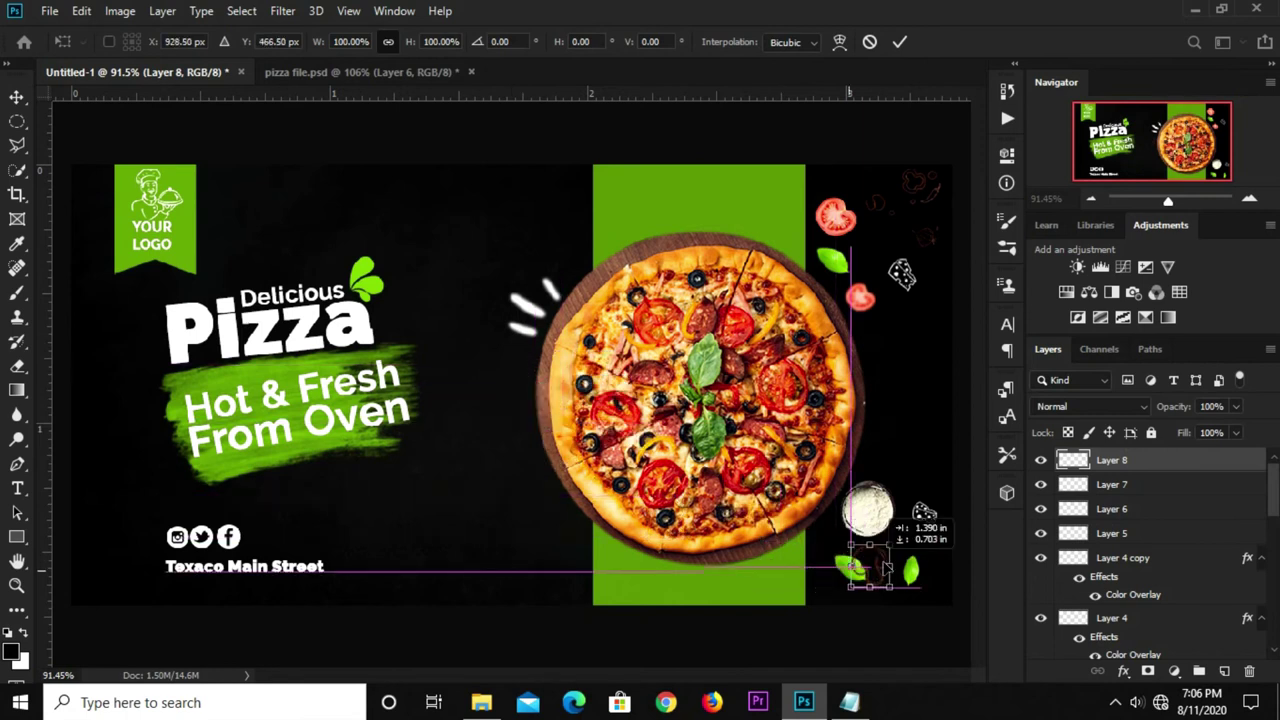
pyautogui.scroll(2, 888, 555)
pyautogui.moveTo(908, 545)
pyautogui.mouseDown()
pyautogui.moveTo(899, 553)
pyautogui.moveTo(920, 582)
pyautogui.moveTo(848, 570)
pyautogui.moveTo(826, 586)
pyautogui.mouseUp()
pyautogui.press('Return')
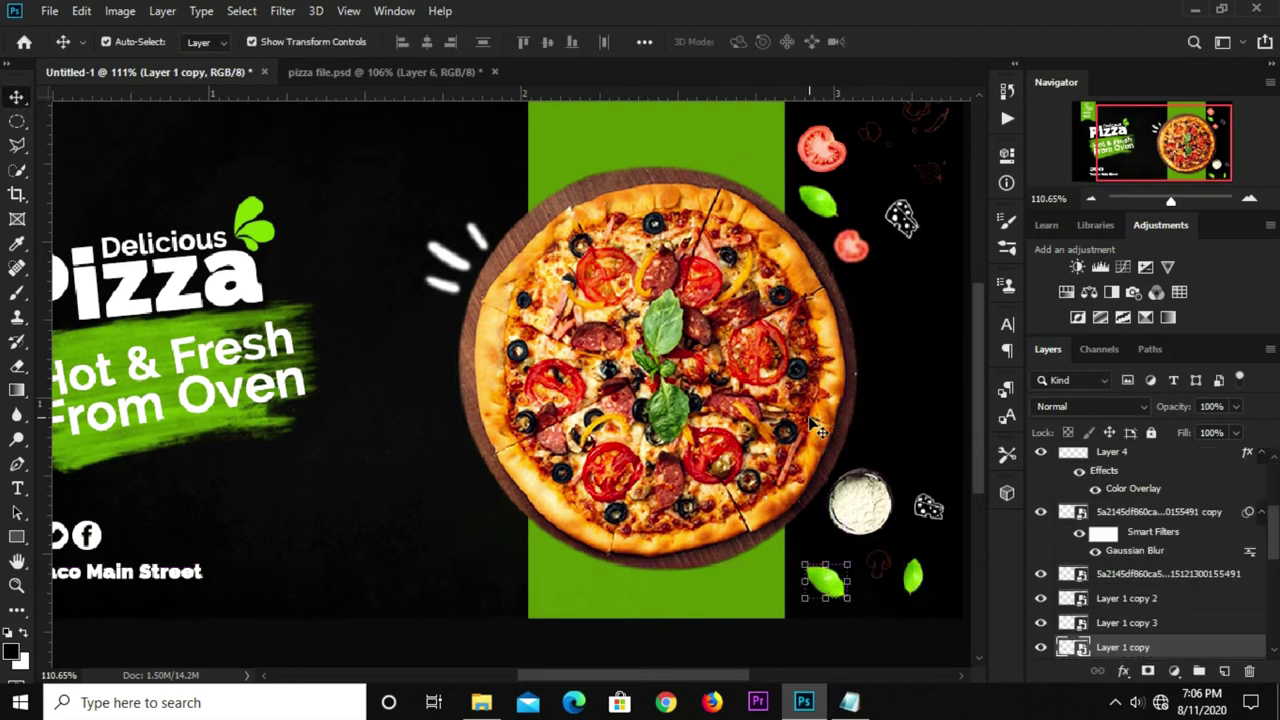
pyautogui.hotkey('ctrl', '0')
pyautogui.click(560, 130)
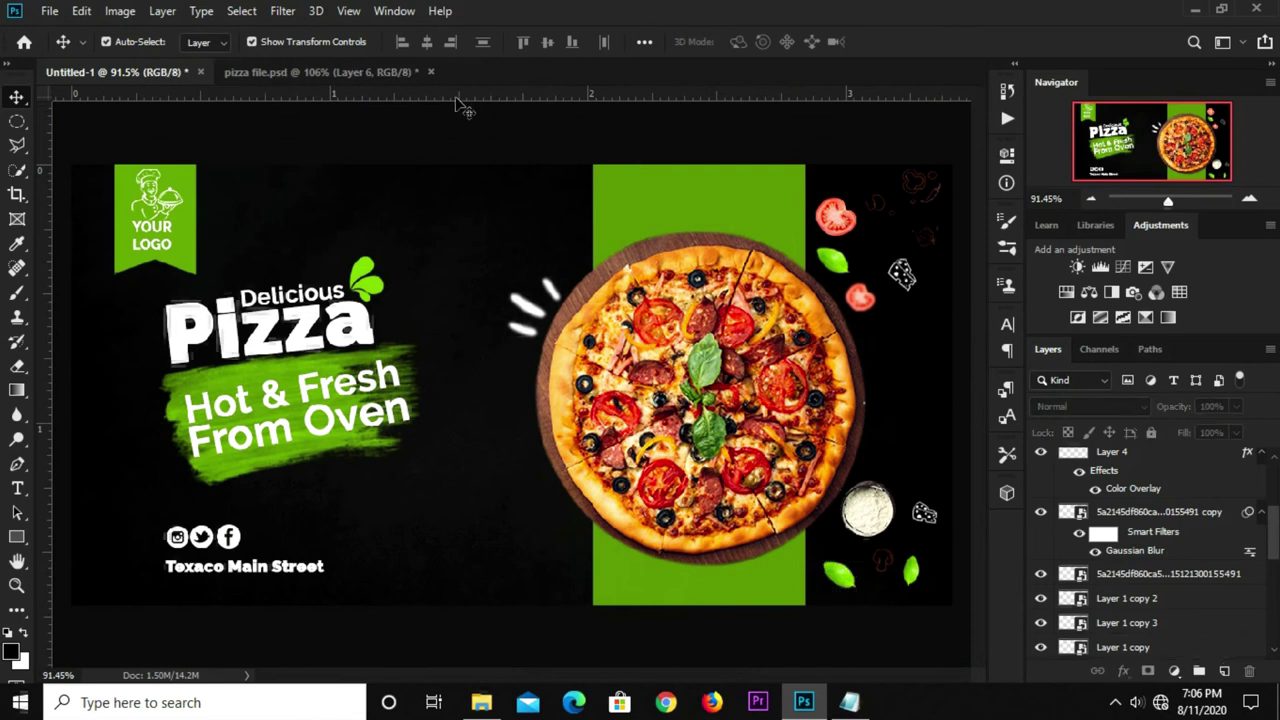
pyautogui.click(339, 72)
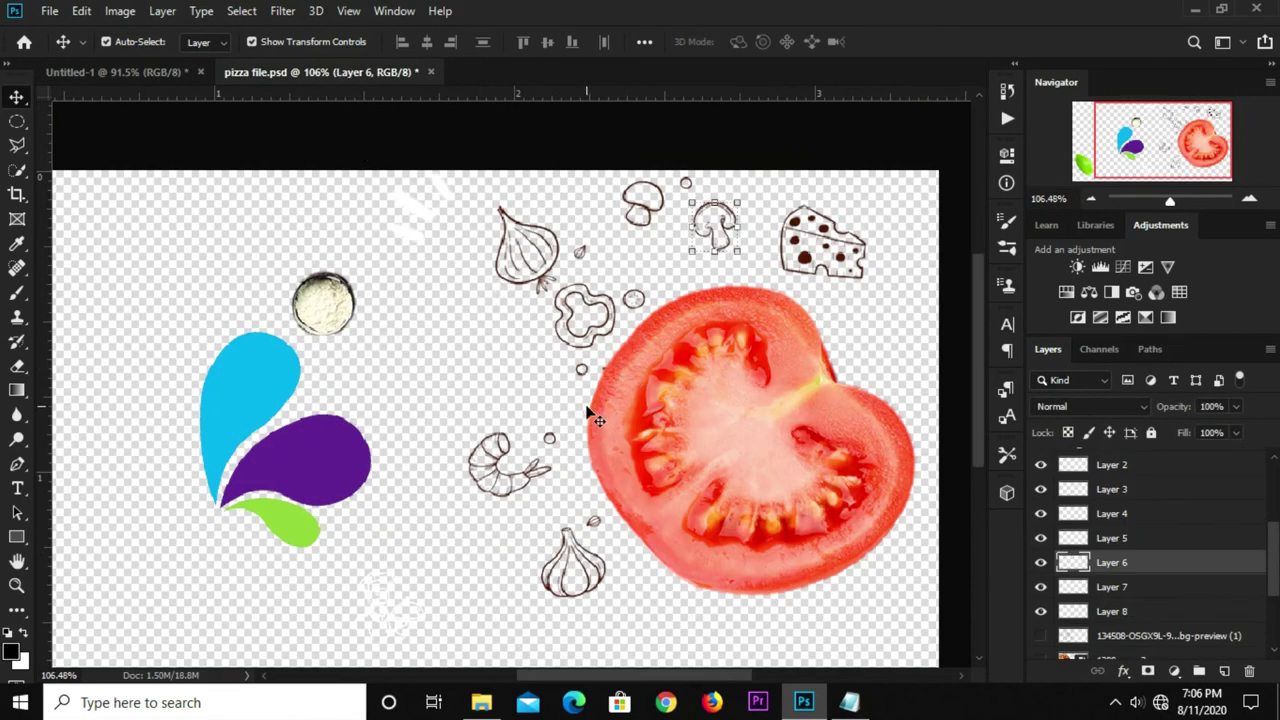
# Copy the lower garlic doodle into the banner, shrunk and moved to the right.
pyautogui.click(572, 577)
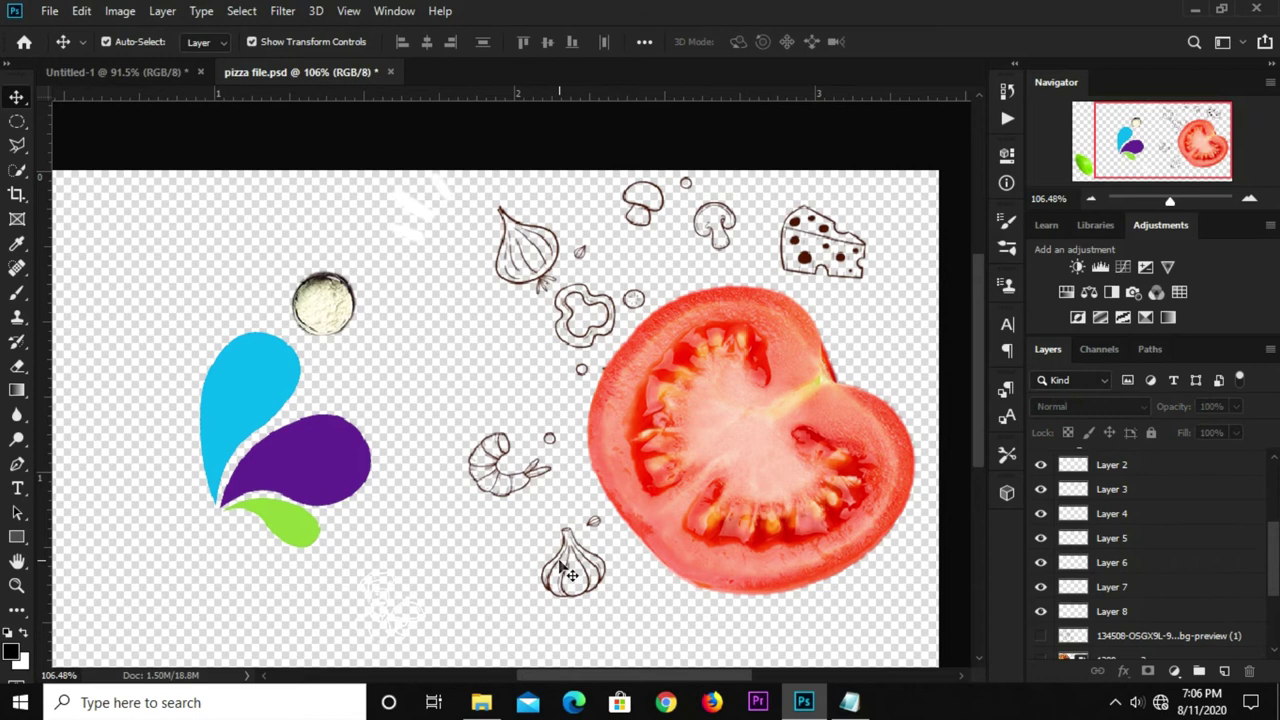
pyautogui.click(607, 583)
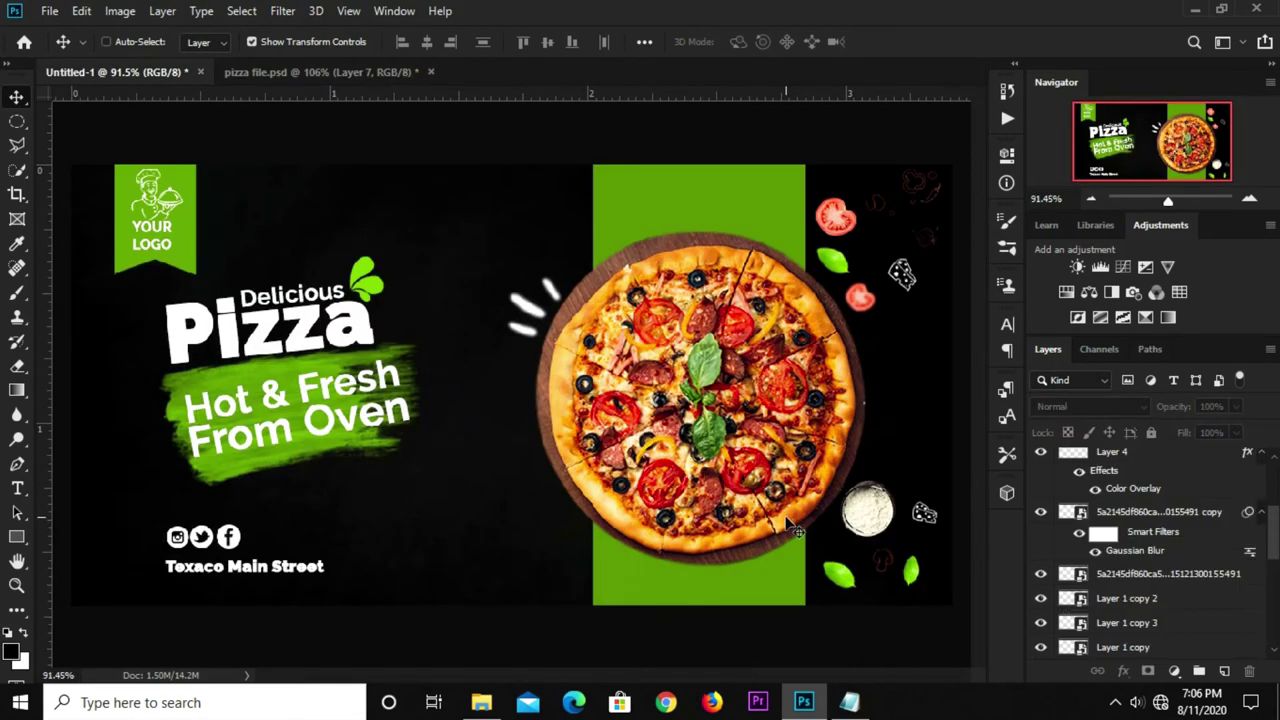
pyautogui.moveTo(124, 75); pyautogui.dragTo(540, 405)
pyautogui.hotkey('ctrl', 't')
pyautogui.moveTo(482, 349)
pyautogui.mouseDown()
pyautogui.moveTo(534, 398)
pyautogui.moveTo(933, 452)
pyautogui.moveTo(935, 488)
pyautogui.moveTo(940, 472)
pyautogui.mouseUp()
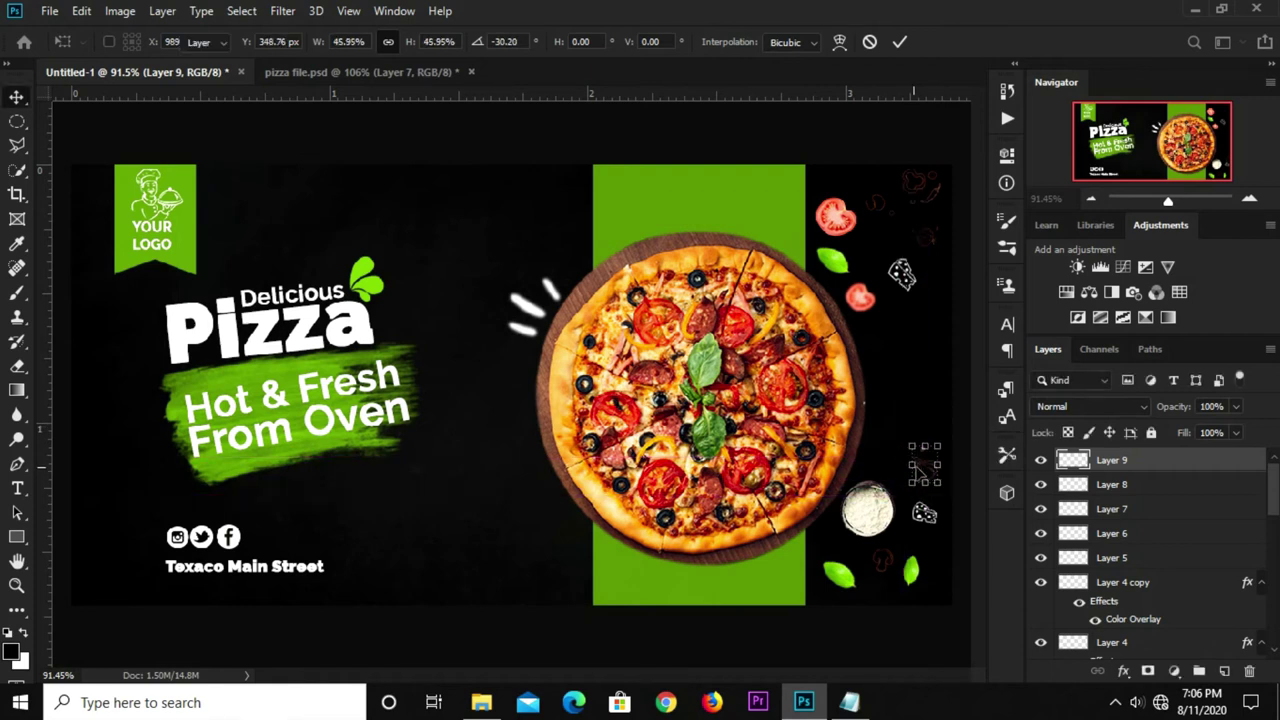
pyautogui.press('Return')
# In pizza file.psd, move the tomato slice and hide it to reveal the doodles beneath.
pyautogui.click(306, 74)
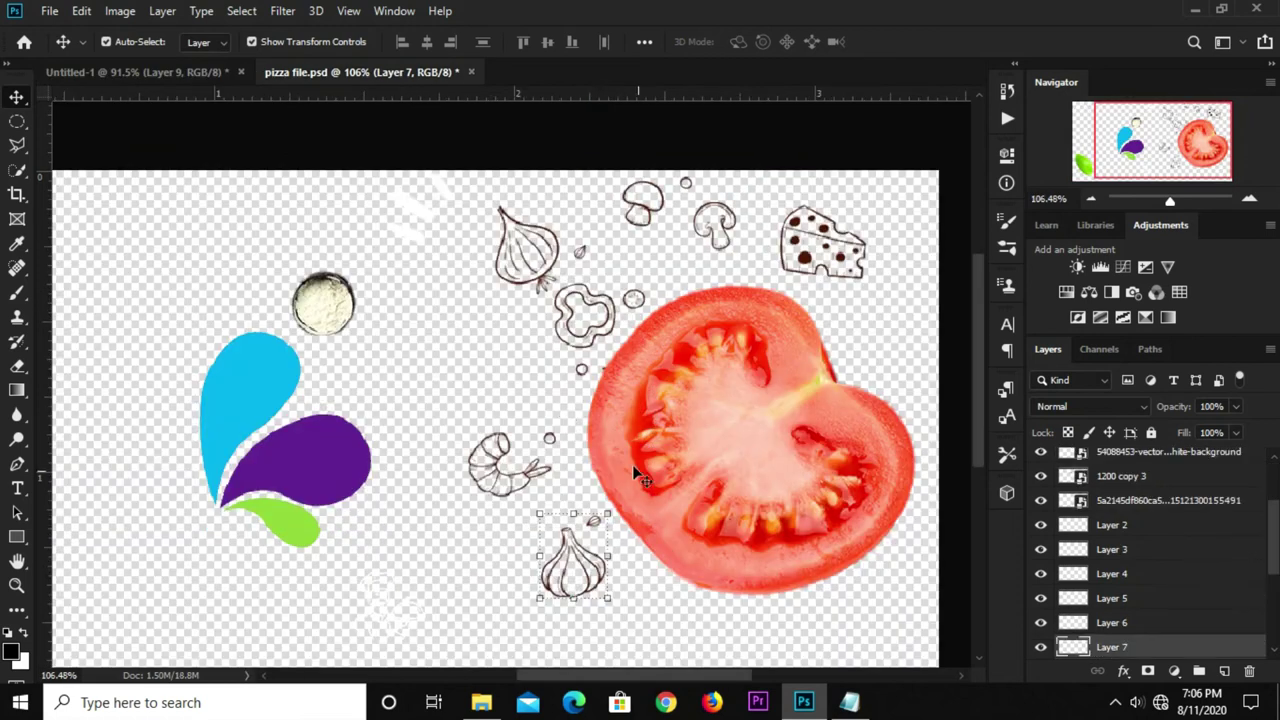
pyautogui.moveTo(766, 488); pyautogui.dragTo(590, 512)
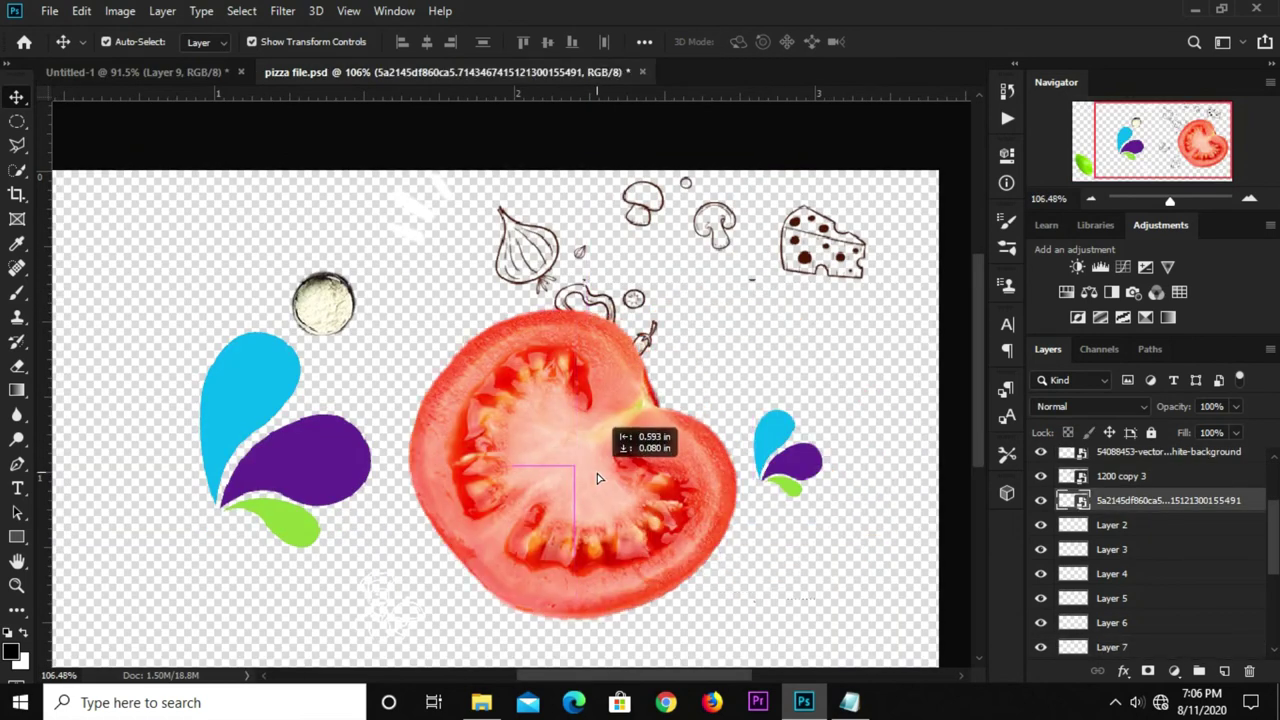
pyautogui.click(1040, 500)
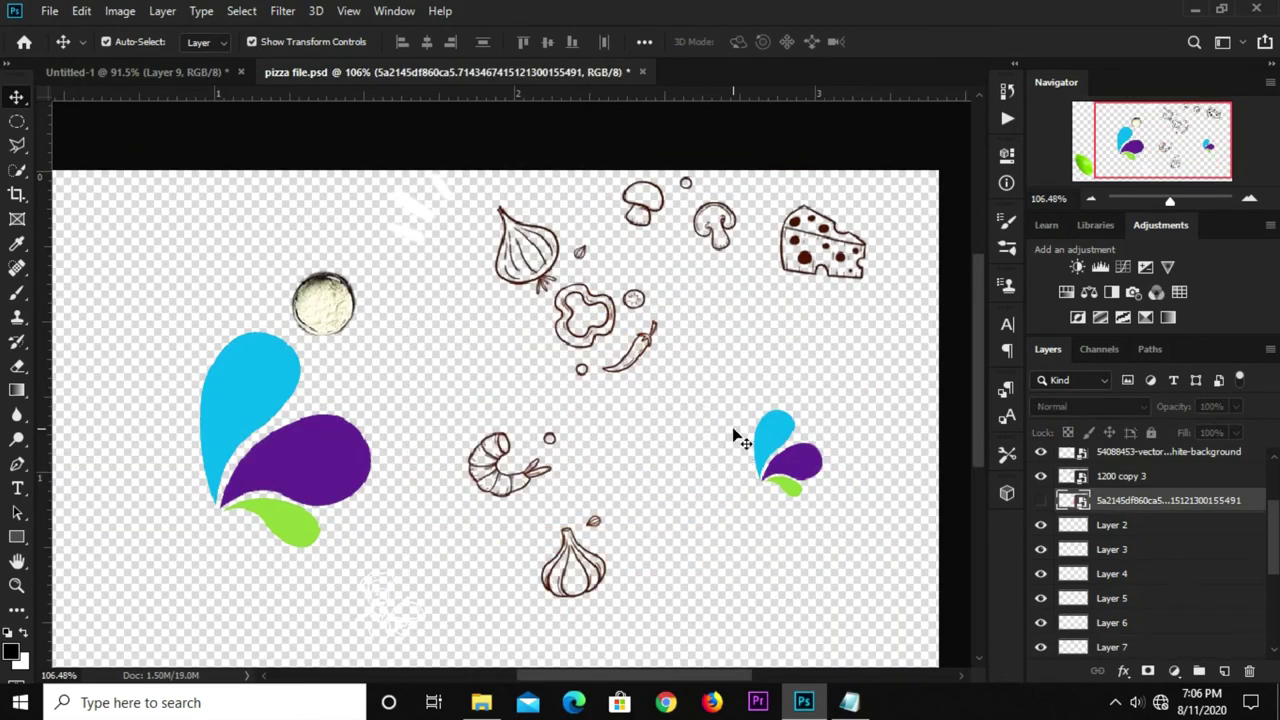
pyautogui.click(633, 352)
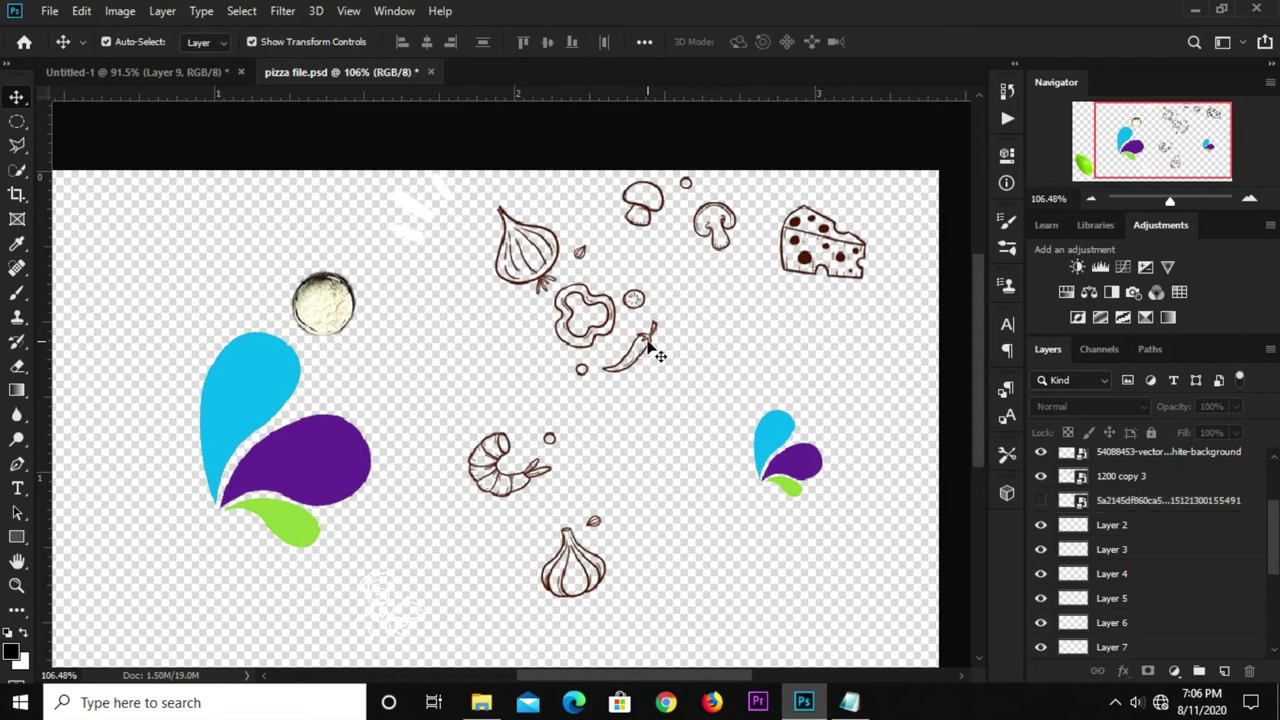
pyautogui.moveTo(657, 355); pyautogui.dragTo(655, 390)
# Carry the doodle into the banner, scaled to 35.70% and rotated -36.35°, right of the pizza.
pyautogui.press('ctrl')
pyautogui.moveTo(55, 93)
pyautogui.mouseDown()
pyautogui.moveTo(862, 617)
pyautogui.moveTo(510, 385)
pyautogui.mouseUp()
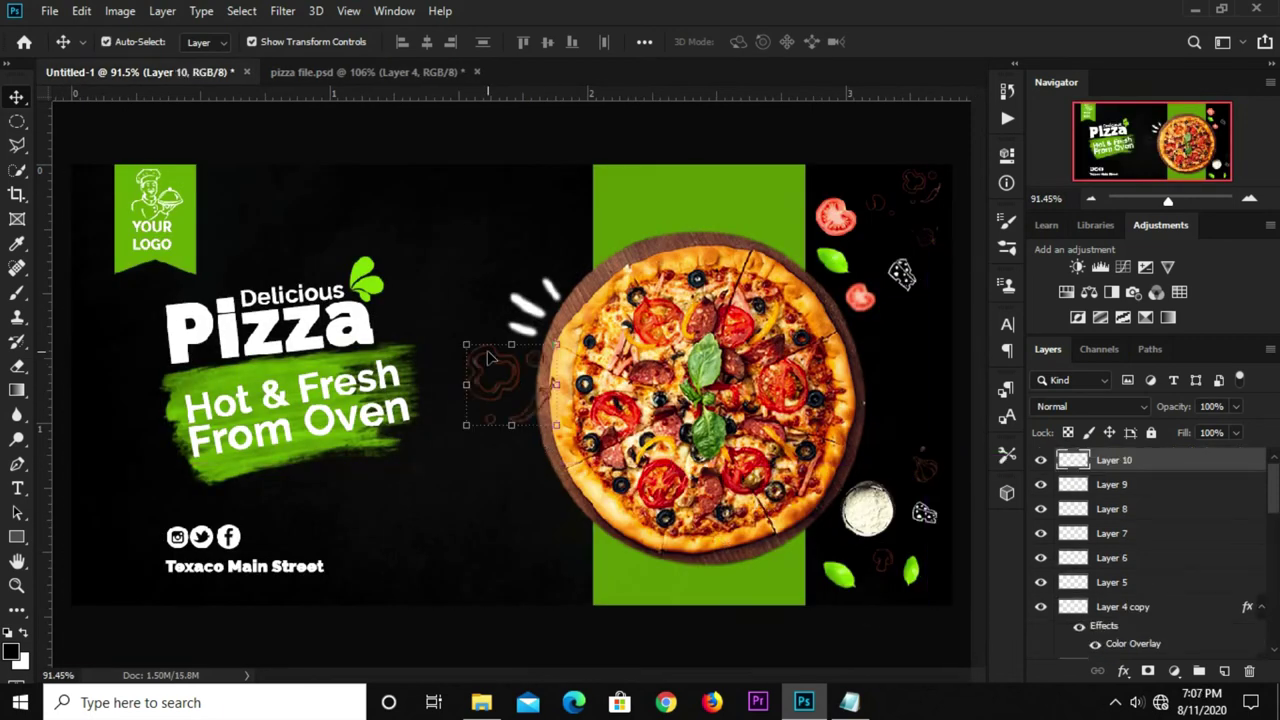
pyautogui.hotkey('ctrl', 't')
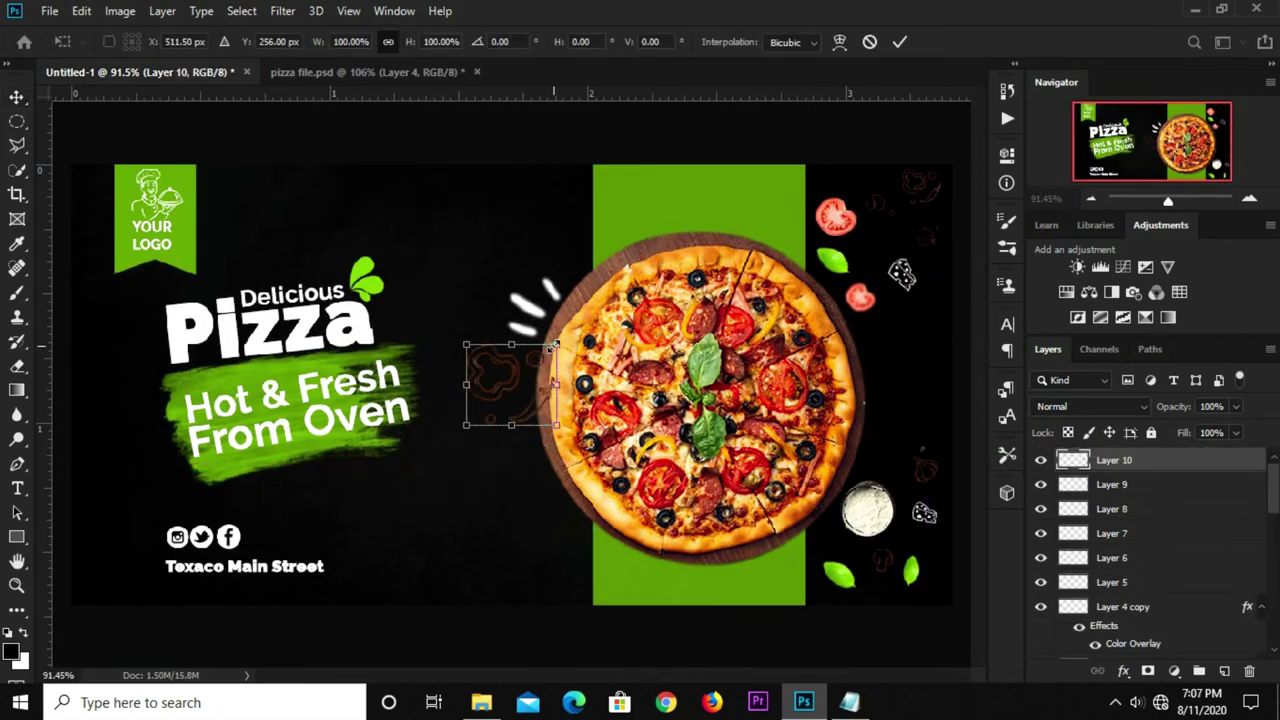
pyautogui.moveTo(550, 346)
pyautogui.mouseDown()
pyautogui.moveTo(512, 383)
pyautogui.moveTo(920, 455)
pyautogui.moveTo(923, 424)
pyautogui.moveTo(900, 451)
pyautogui.moveTo(924, 413)
pyautogui.mouseUp()
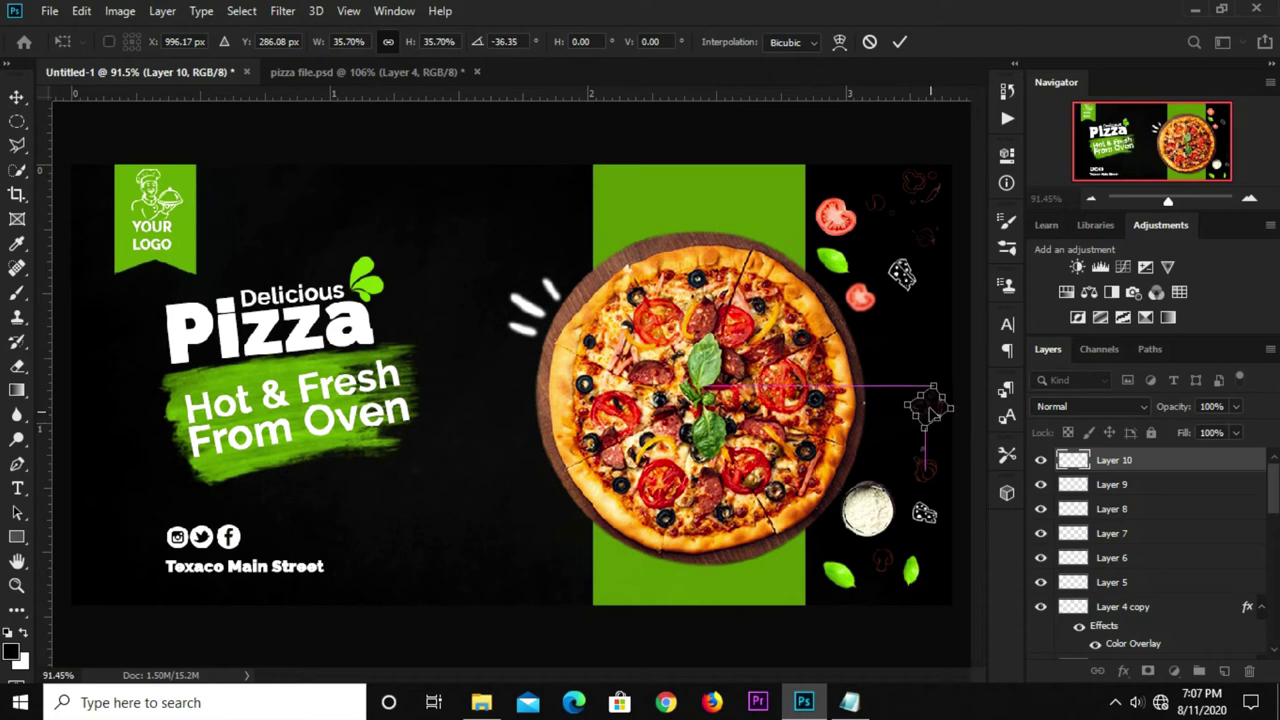
pyautogui.press('Return')
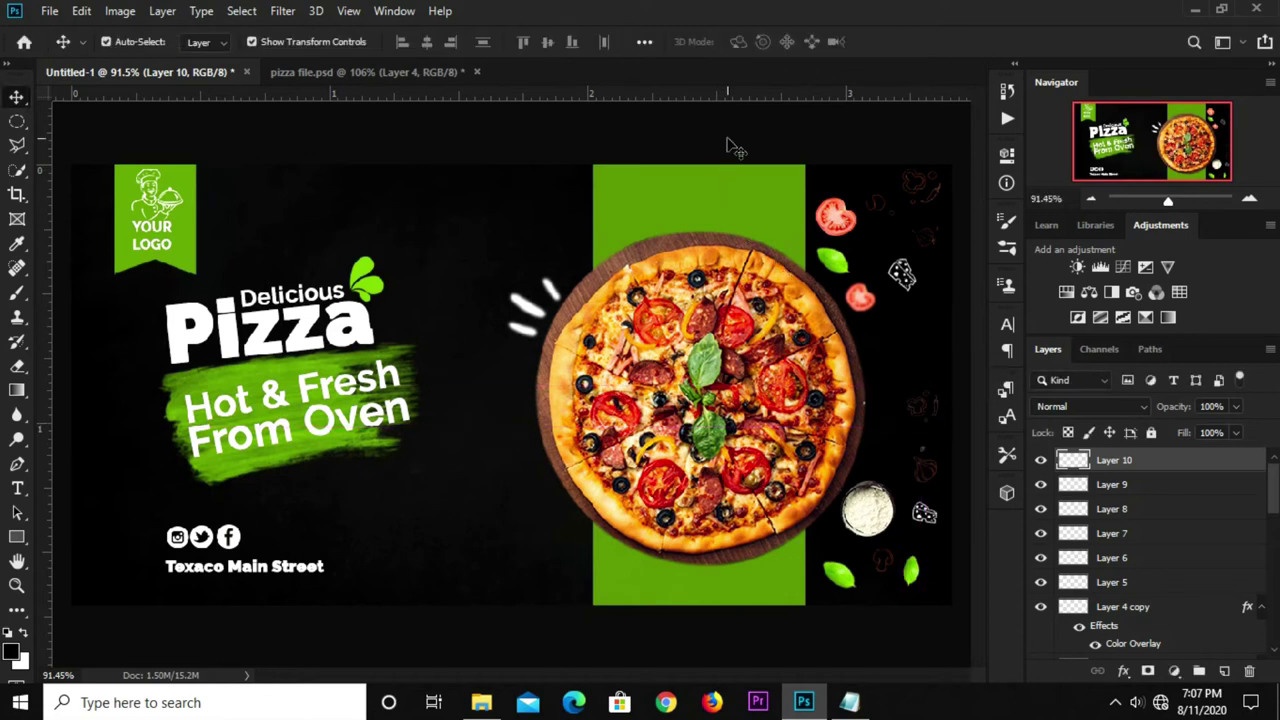
pyautogui.click(728, 141)
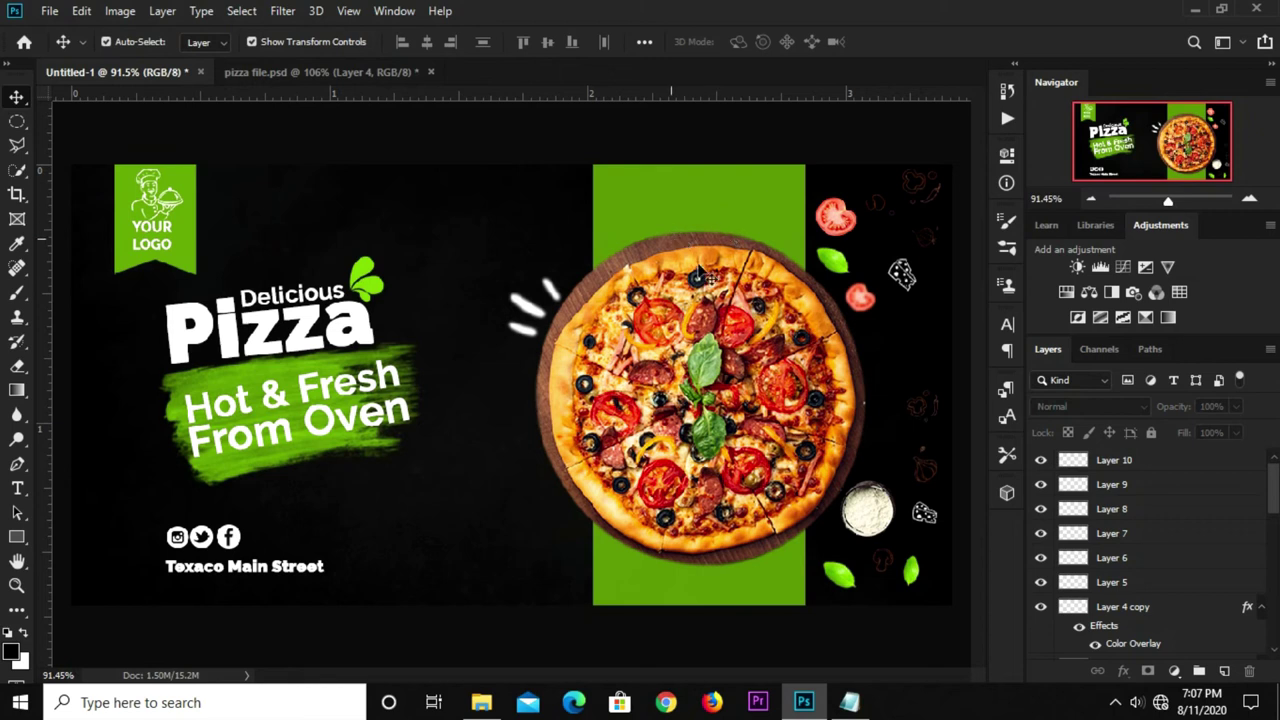
# Duplicate the lower-right mushroom doodle (Layer 8) and move and rotate the copy.
pyautogui.click(880, 568)
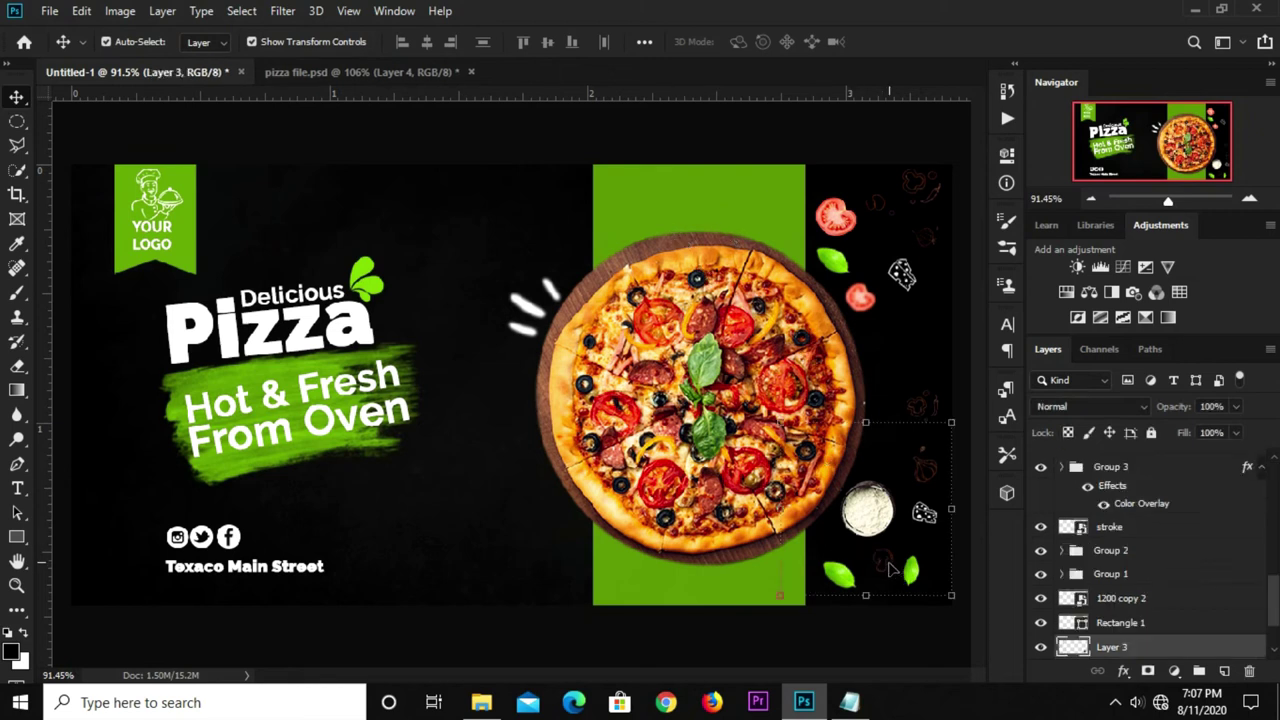
pyautogui.scroll(2, 887, 568)
pyautogui.scroll(2, 887, 570)
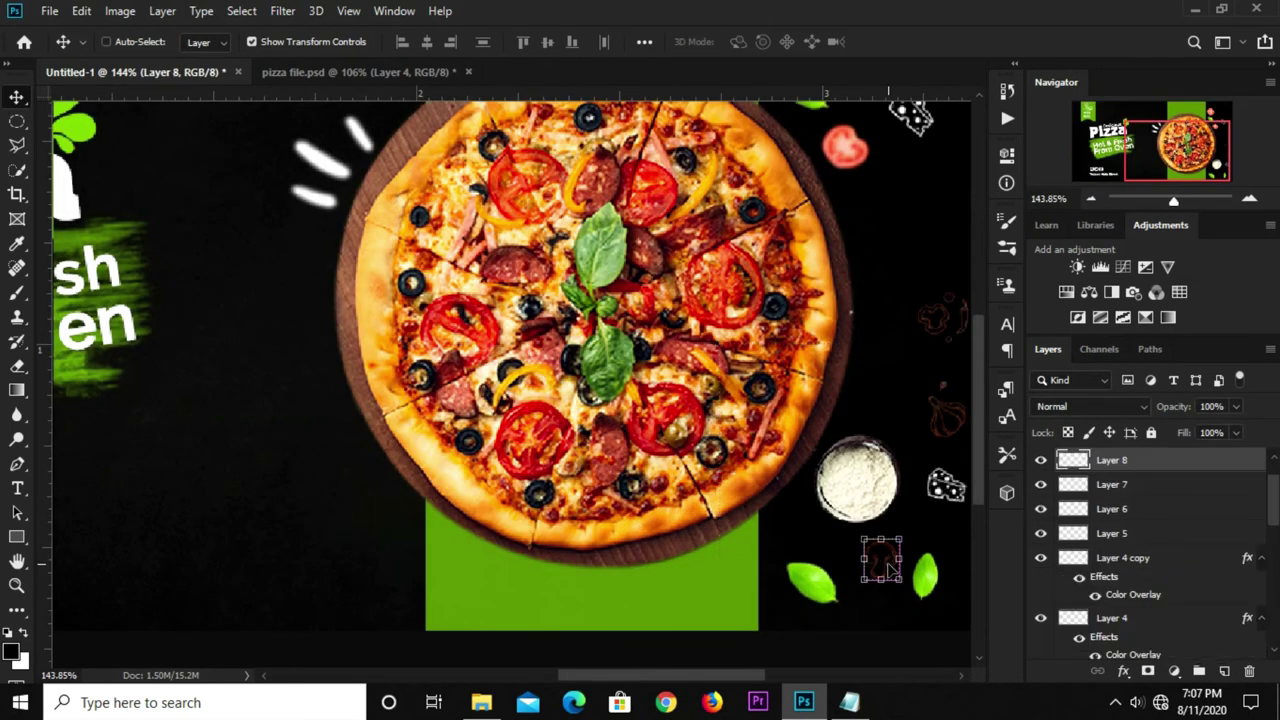
pyautogui.hotkey('ctrl', 'j')
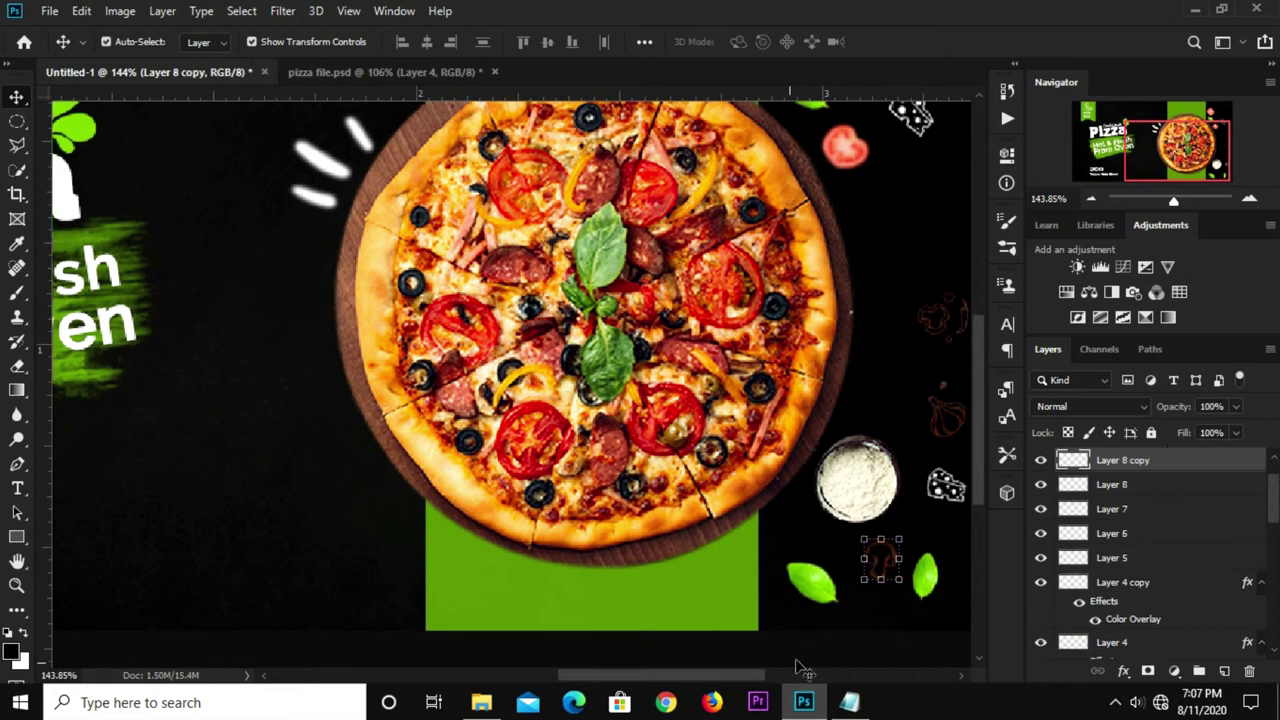
pyautogui.moveTo(752, 673); pyautogui.dragTo(792, 673)
pyautogui.hotkey('ctrl', 't')
pyautogui.moveTo(714, 566)
pyautogui.mouseDown()
pyautogui.moveTo(795, 530)
pyautogui.moveTo(826, 553)
pyautogui.moveTo(813, 564)
pyautogui.moveTo(783, 543)
pyautogui.mouseUp()
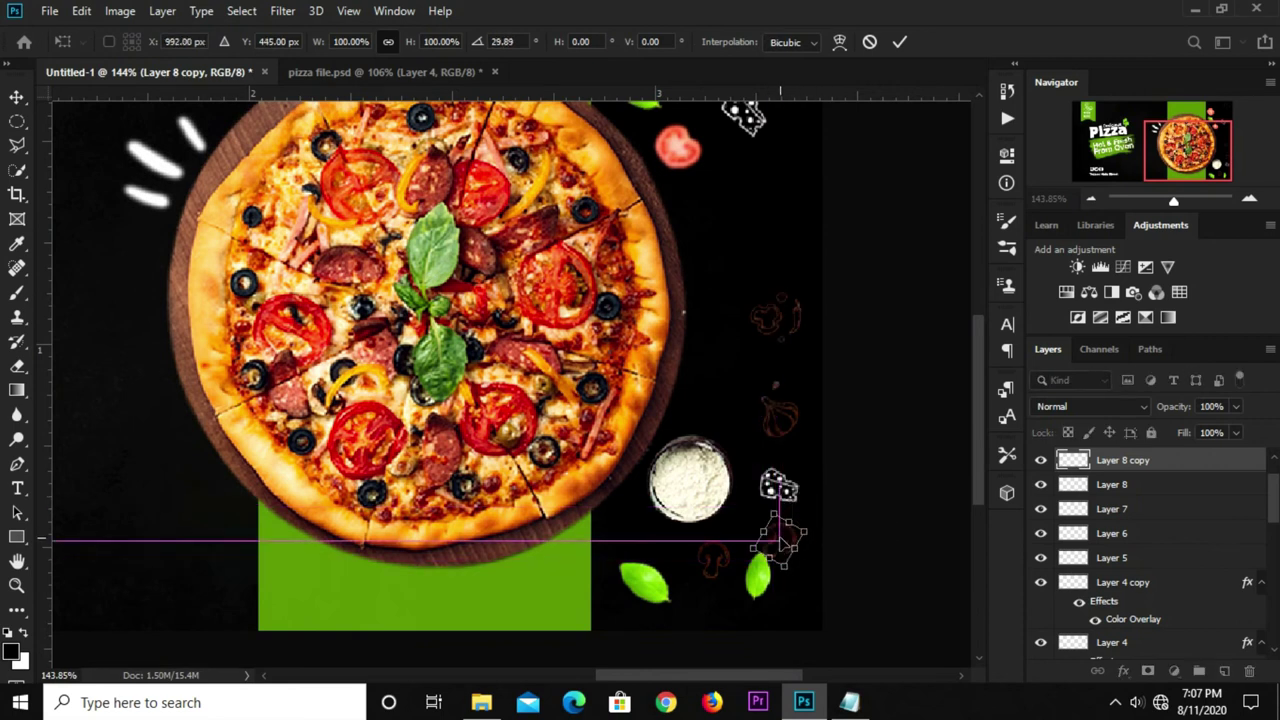
pyautogui.press('Return')
# Shift the nearby green leaf slightly and transform it to 75.64%.
pyautogui.moveTo(768, 595)
pyautogui.mouseDown()
pyautogui.moveTo(756, 601)
pyautogui.moveTo(786, 596)
pyautogui.moveTo(762, 567)
pyautogui.mouseUp()
pyautogui.hotkey('ctrl', 't')
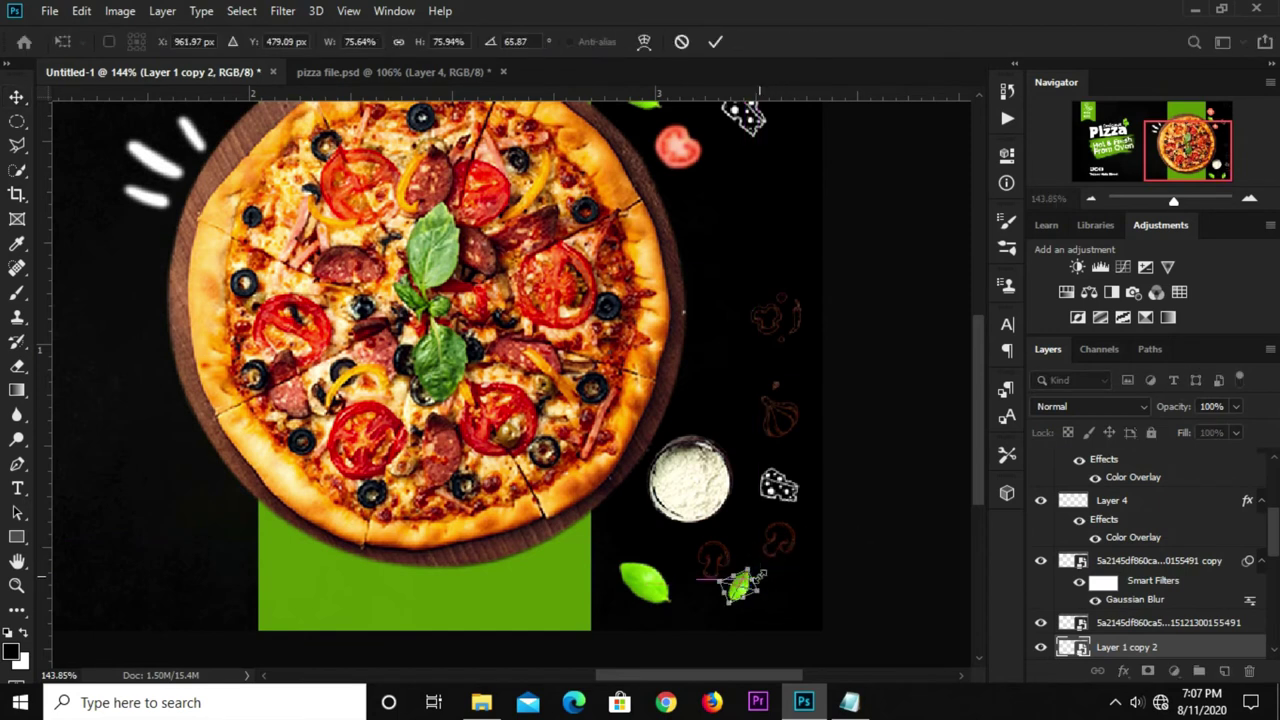
pyautogui.press('Return')
pyautogui.scroll(-3, 775, 565)
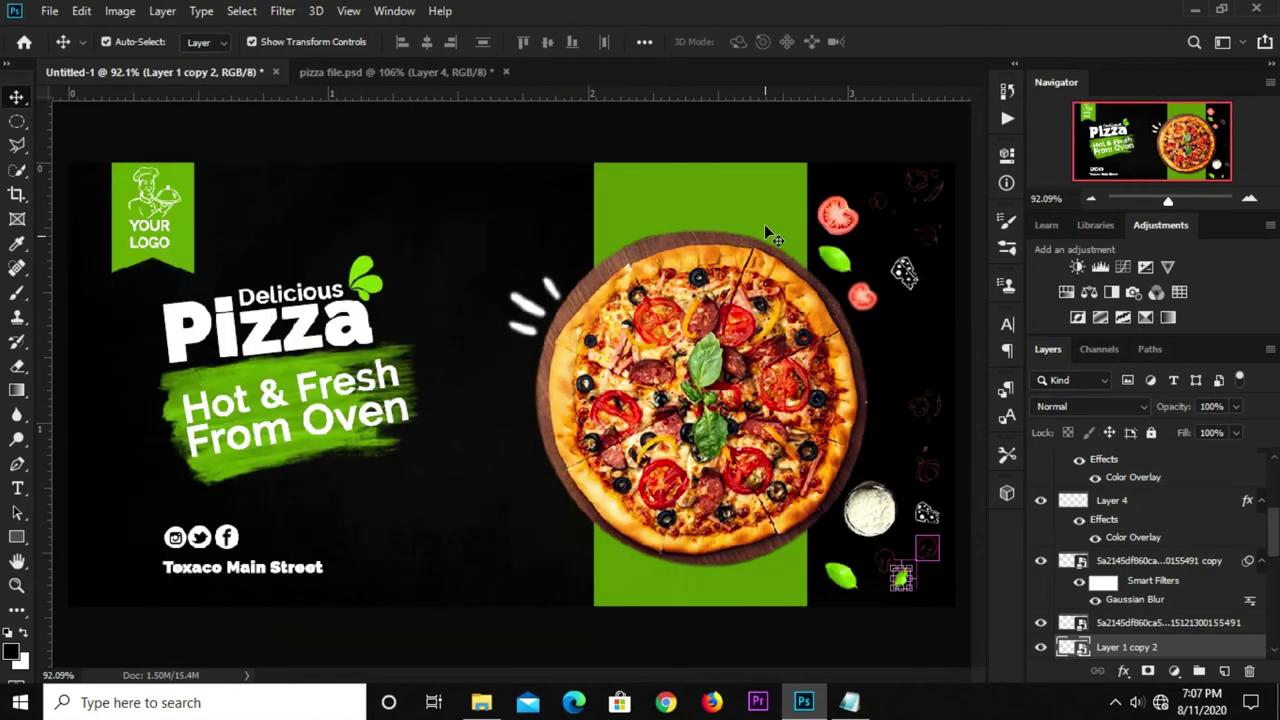
pyautogui.keyDown('ctrl'); pyautogui.click(765, 138); pyautogui.keyUp('ctrl')
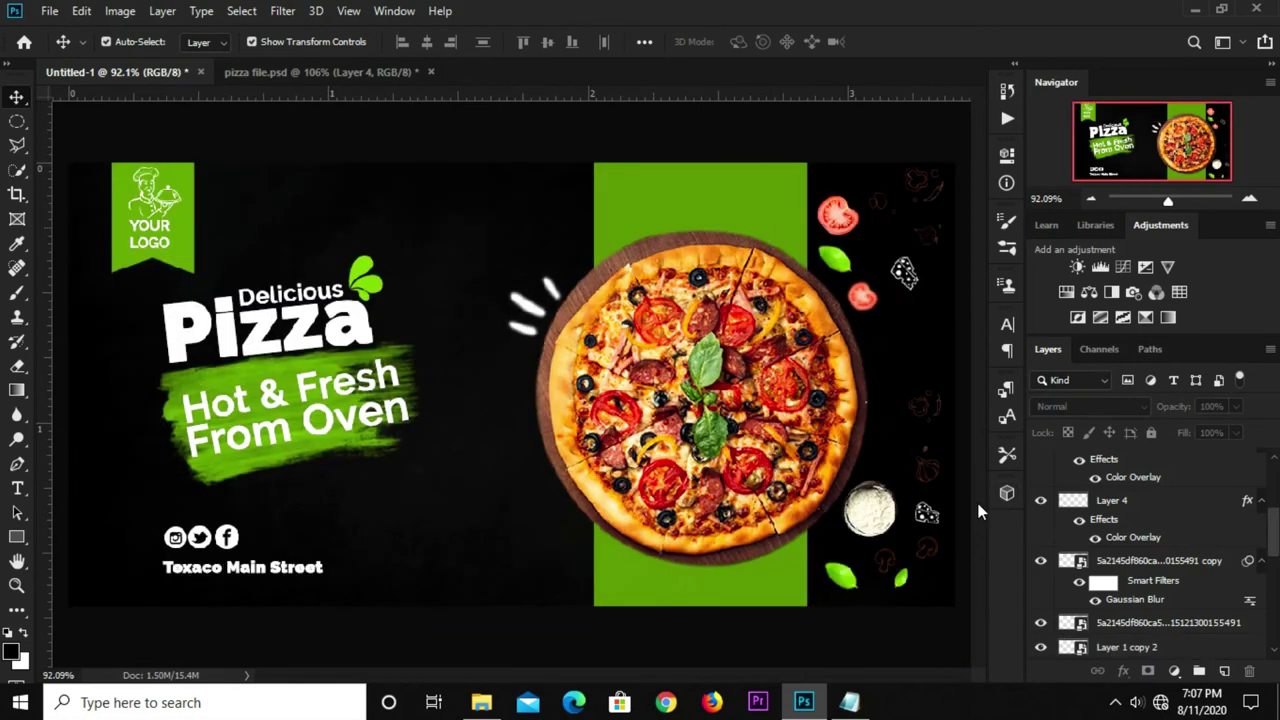
# Copy the white overlay layer style from Layer 4 copy.
pyautogui.scroll(2, 1142, 519)
pyautogui.scroll(1, 1142, 525)
pyautogui.scroll(1, 1142, 540)
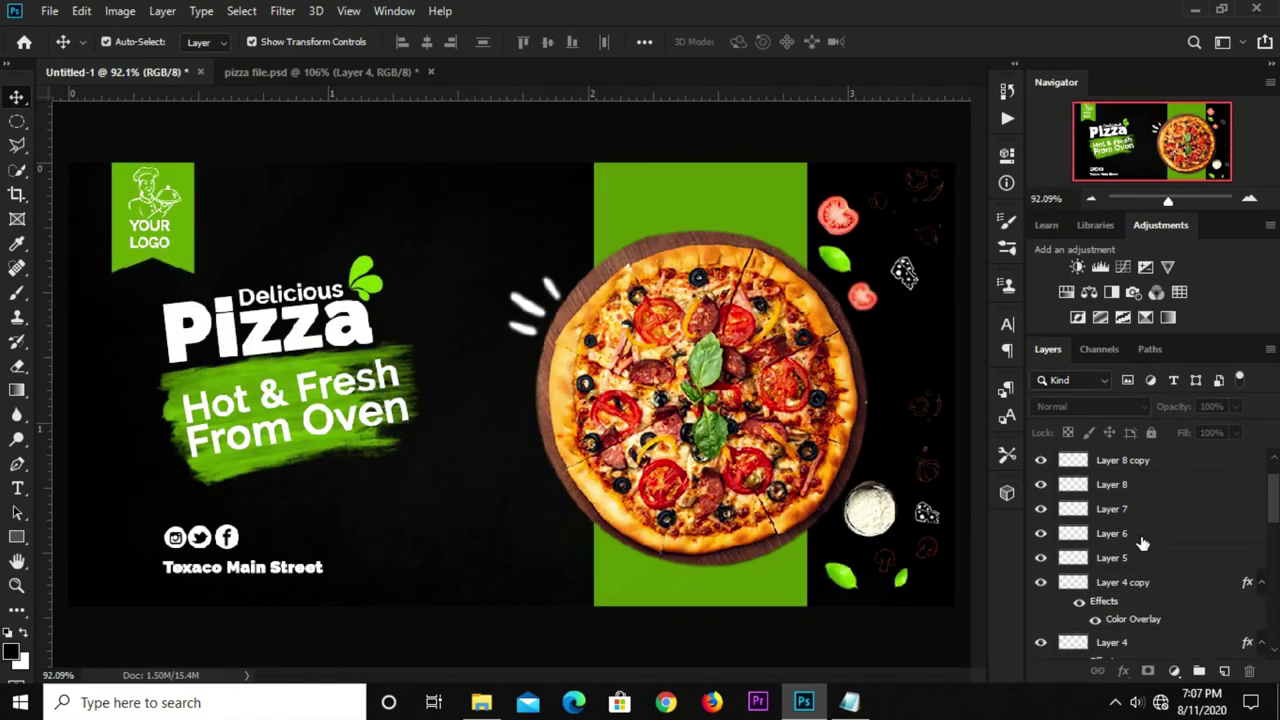
pyautogui.click(1116, 591)
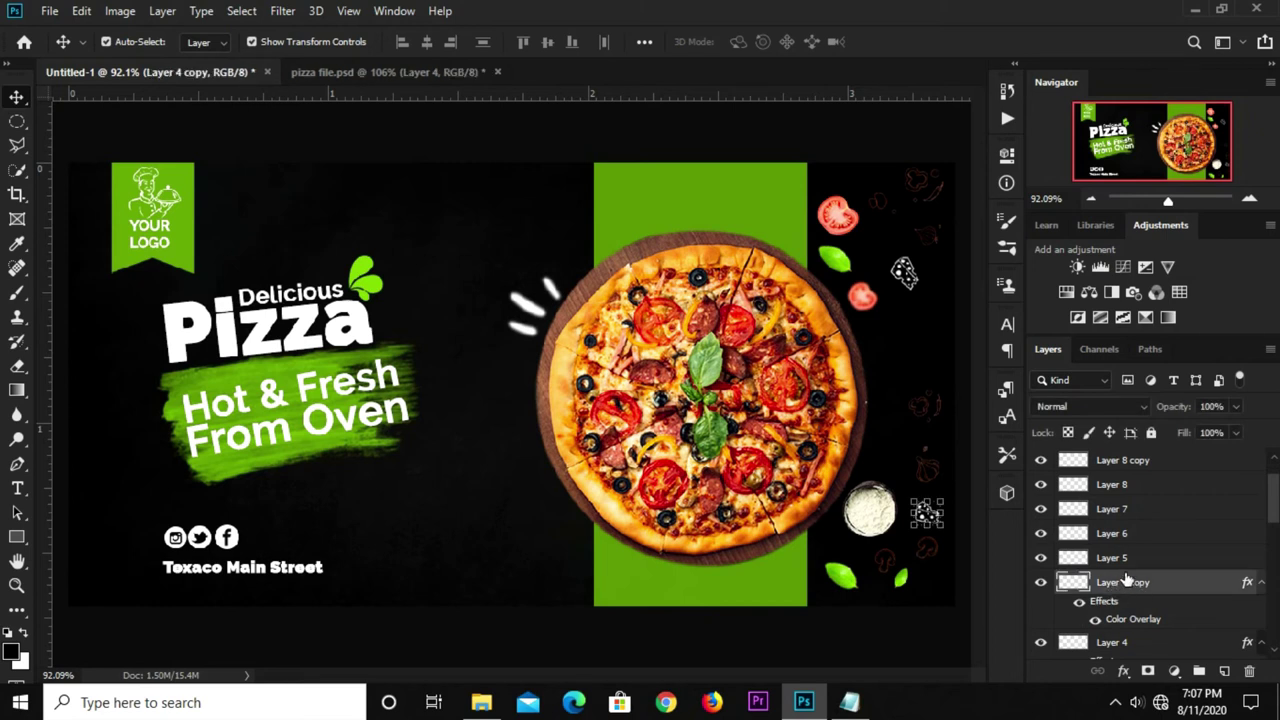
pyautogui.rightClick(1126, 583)
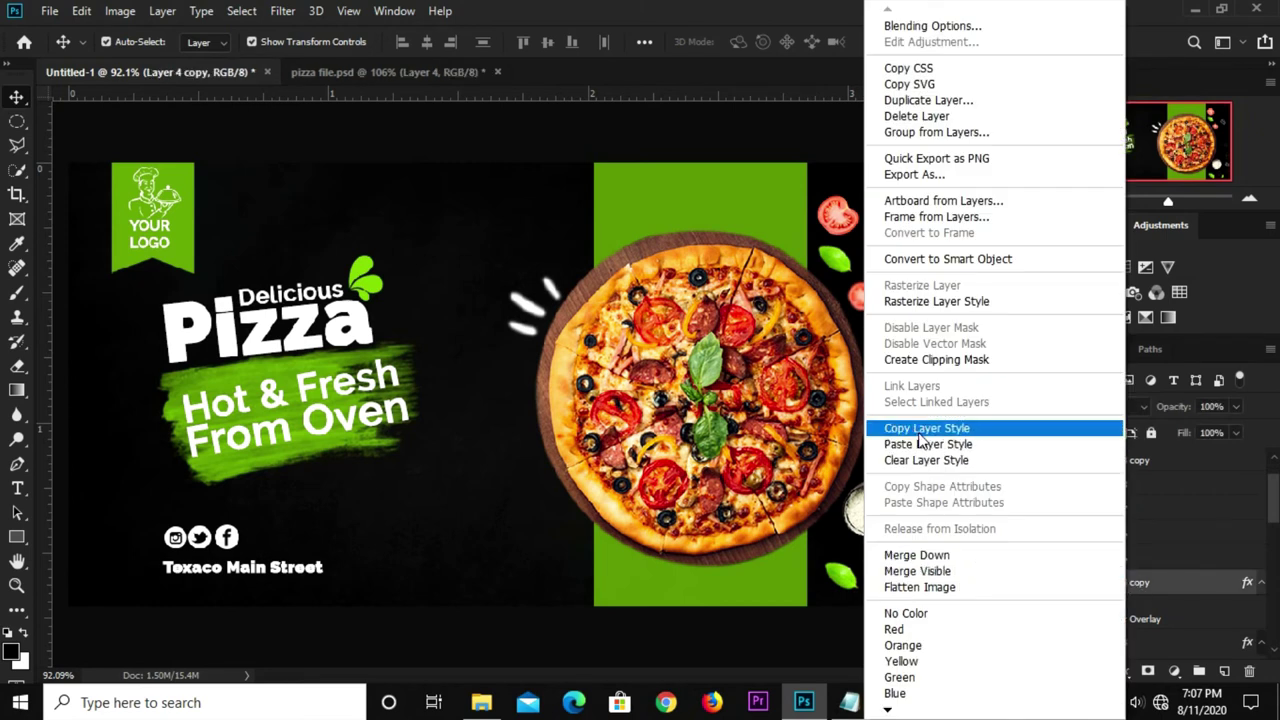
pyautogui.click(915, 430)
# Group Layers 5–10 as Group 4 and paste the white overlay style onto it.
pyautogui.click(1138, 560)
pyautogui.scroll(2, 1131, 563)
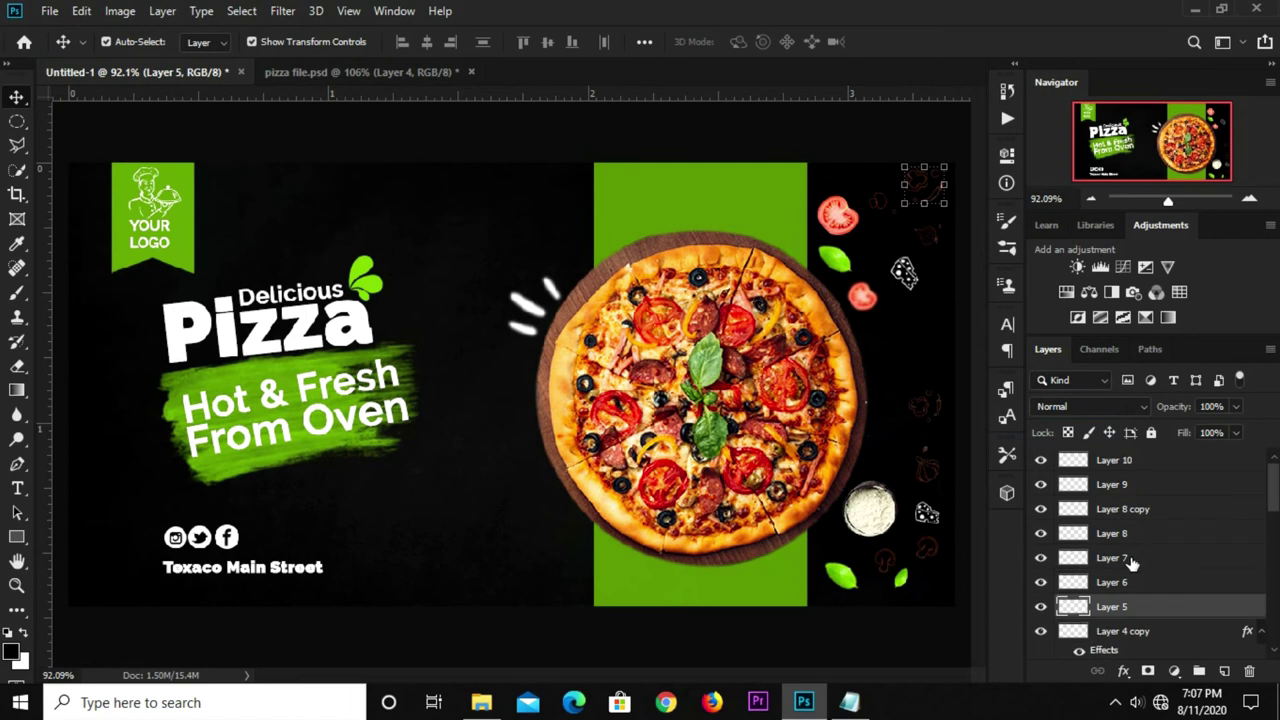
pyautogui.keyDown('shift'); pyautogui.click(1133, 462); pyautogui.keyUp('shift')
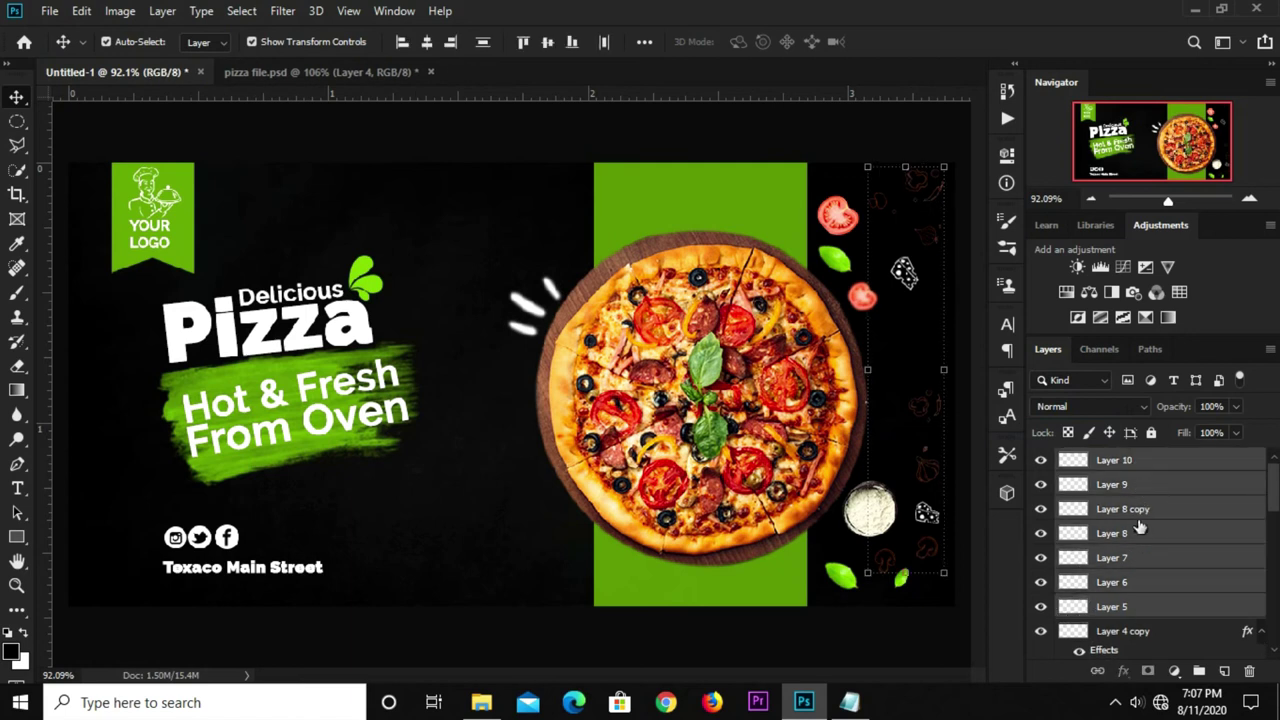
pyautogui.hotkey('ctrl', 'g')
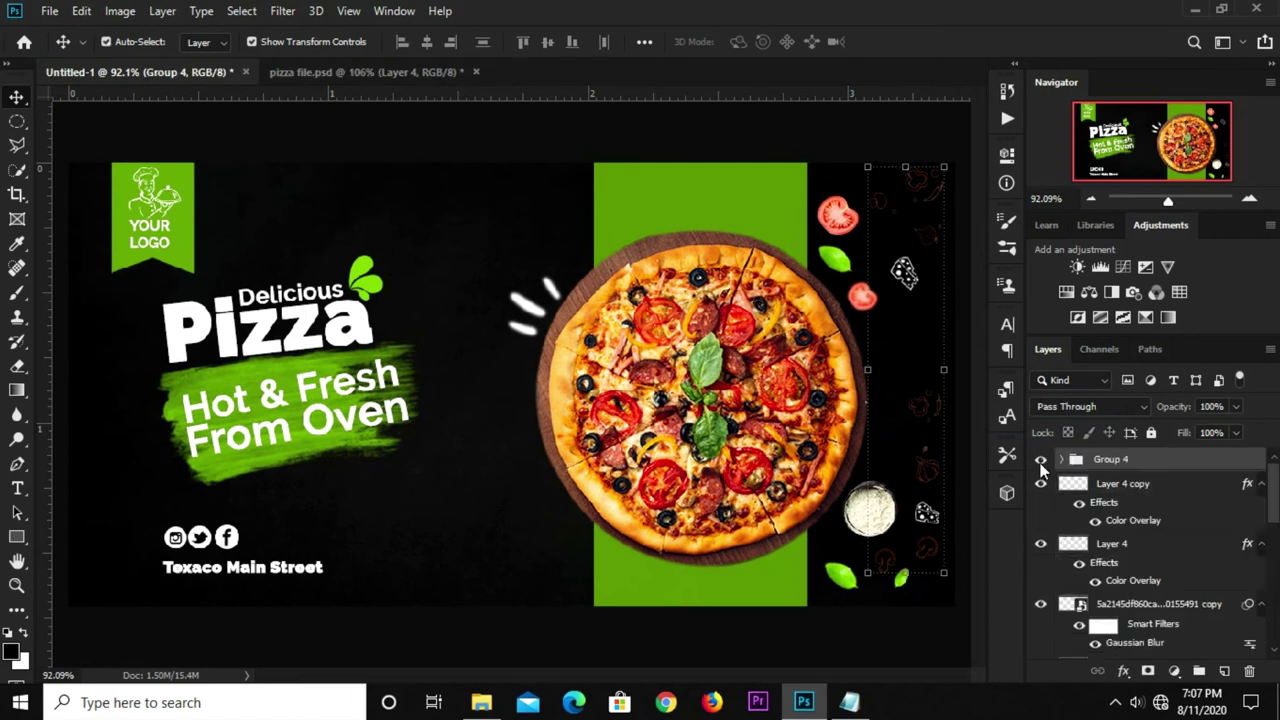
pyautogui.rightClick(1113, 464)
pyautogui.click(975, 532)
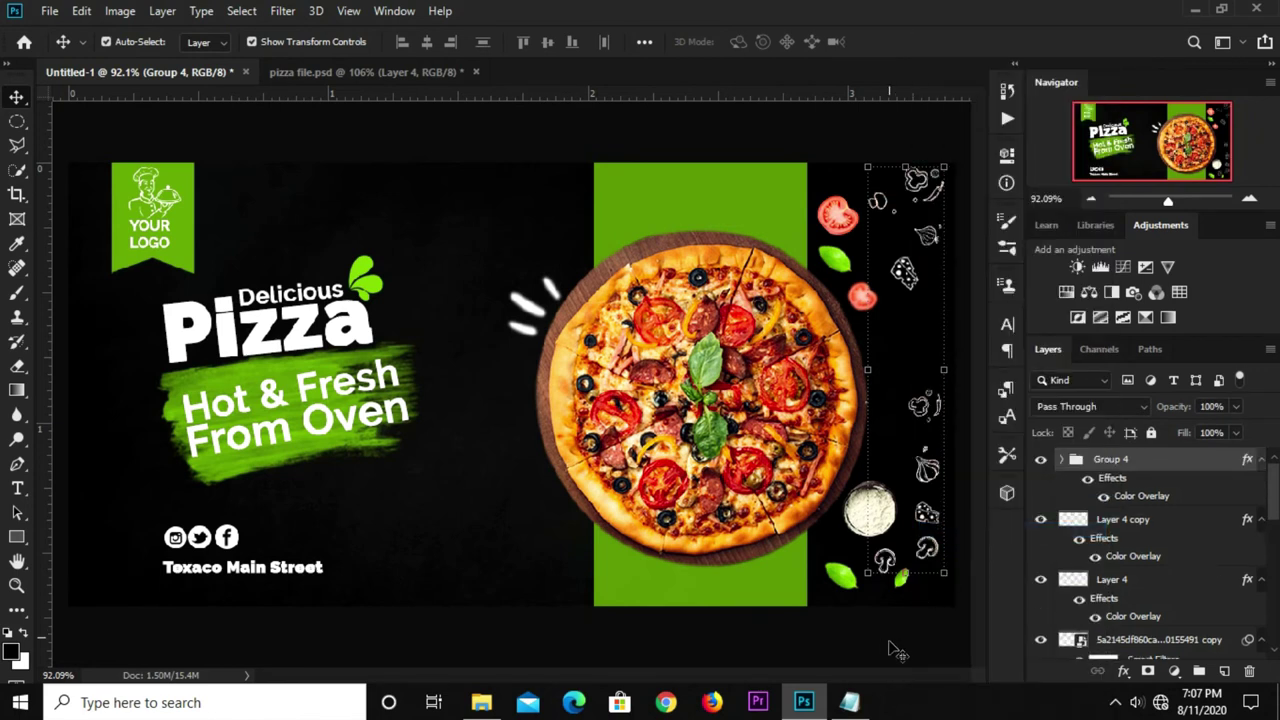
pyautogui.click(743, 145)
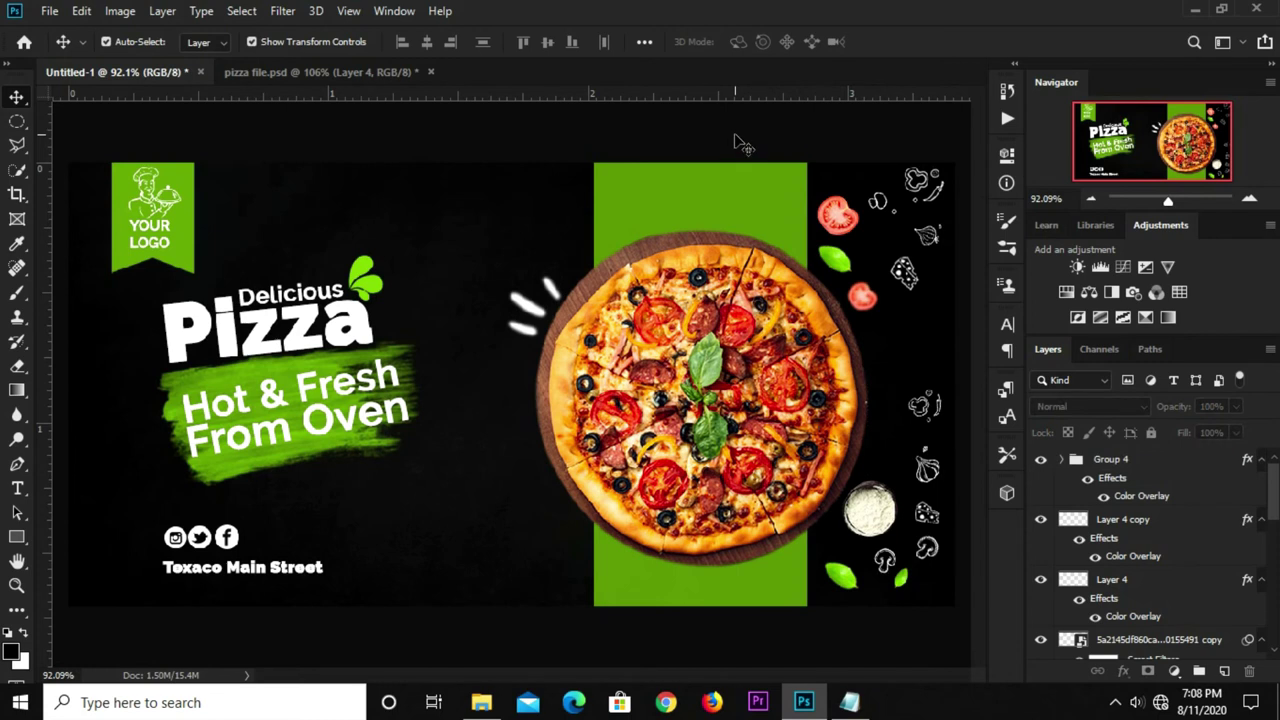
# Nudge the small Layer 8 copy doodle and the garlic doodle into place.
pyautogui.hotkey('ctrl', '-')
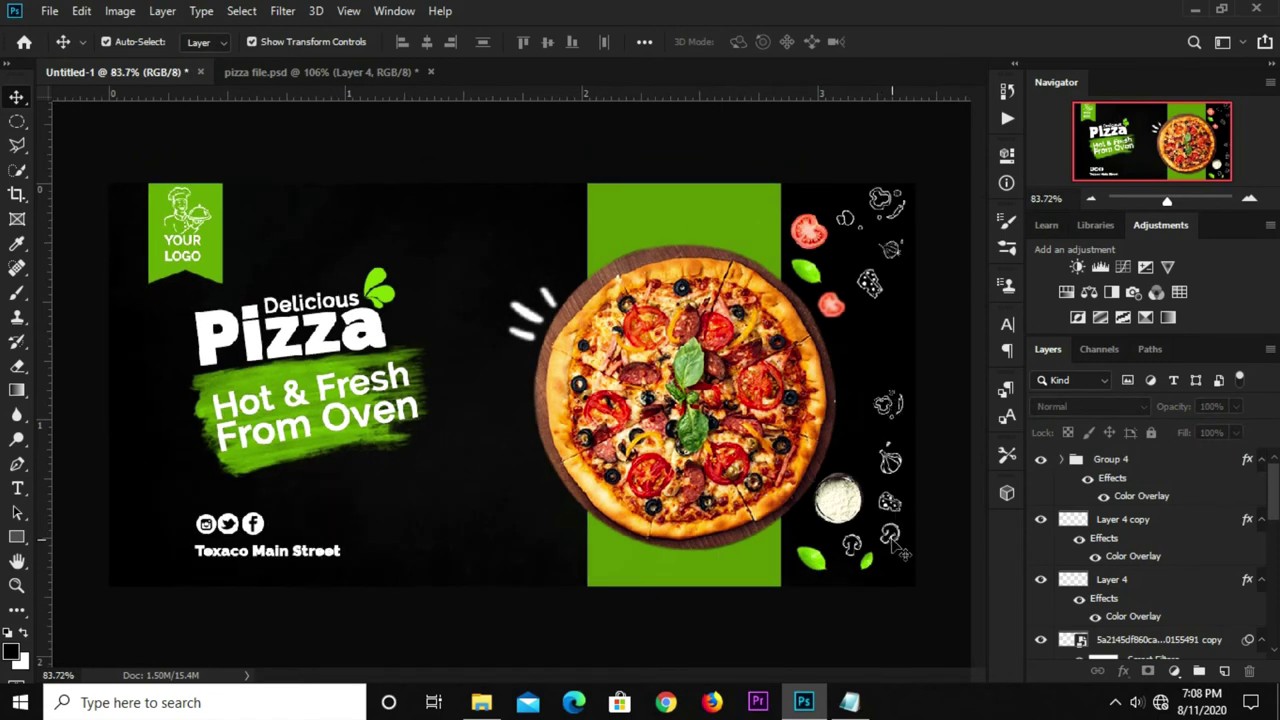
pyautogui.click(892, 536)
pyautogui.moveTo(892, 536); pyautogui.dragTo(890, 541)
pyautogui.click(935, 455)
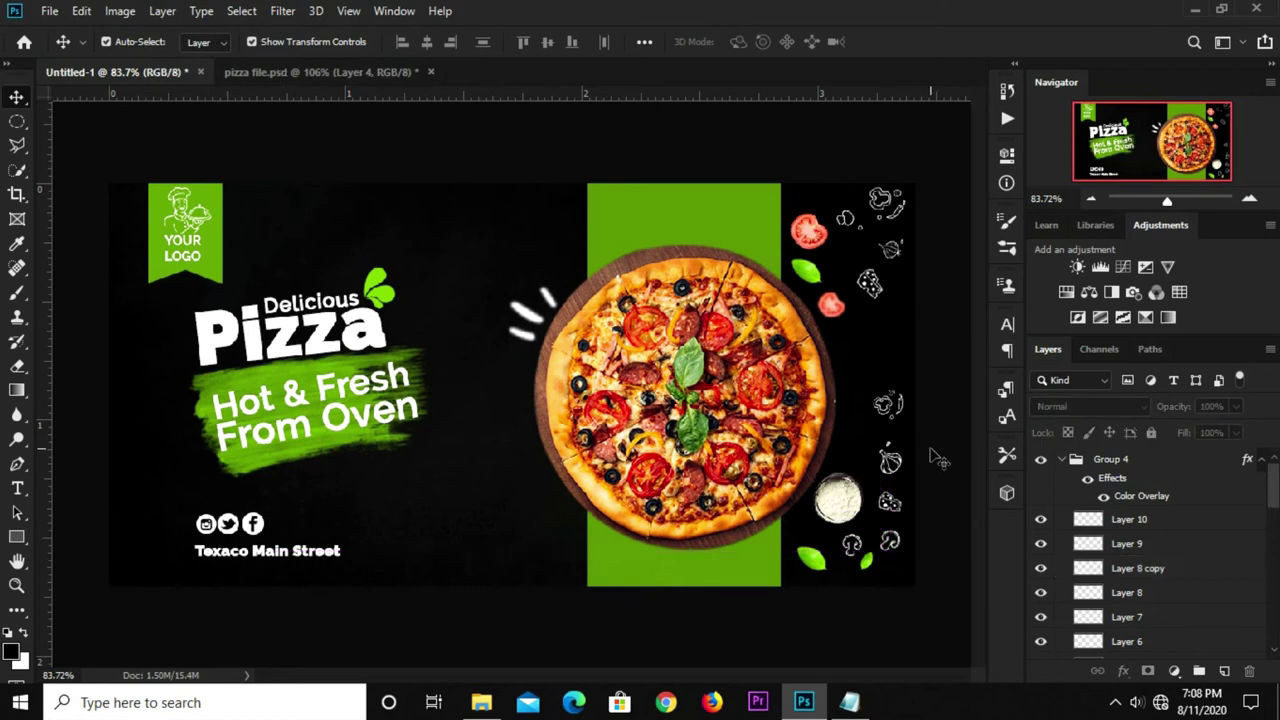
pyautogui.moveTo(908, 476); pyautogui.dragTo(903, 471)
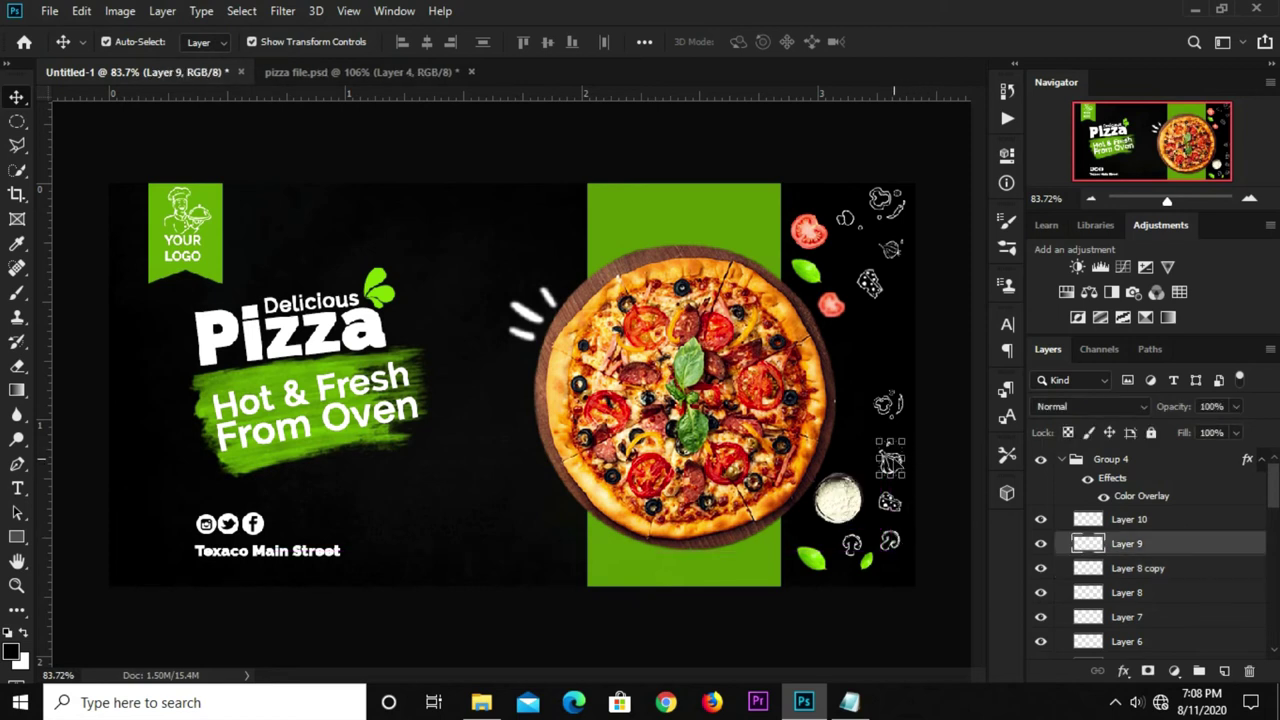
pyautogui.click(945, 388)
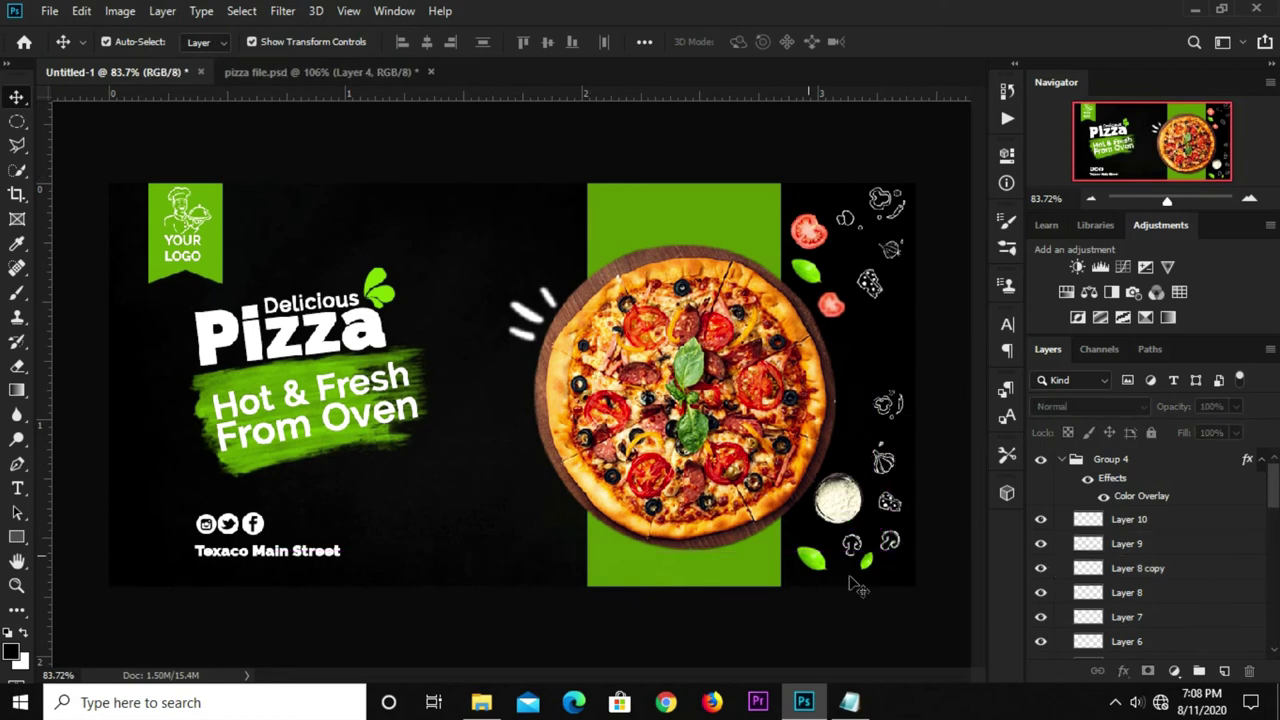
# Copy the second address line from the Notepad notes.
pyautogui.click(849, 702)
pyautogui.moveTo(539, 337); pyautogui.dragTo(438, 325)
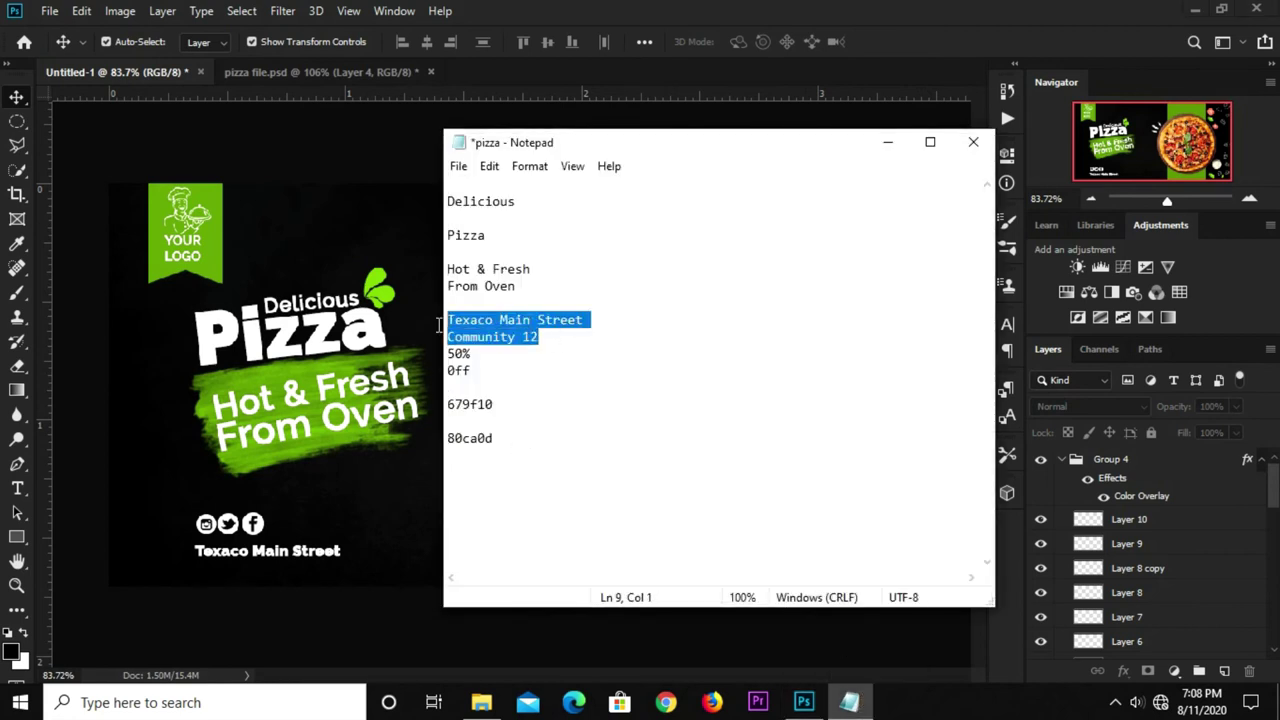
pyautogui.moveTo(548, 355); pyautogui.dragTo(449, 340)
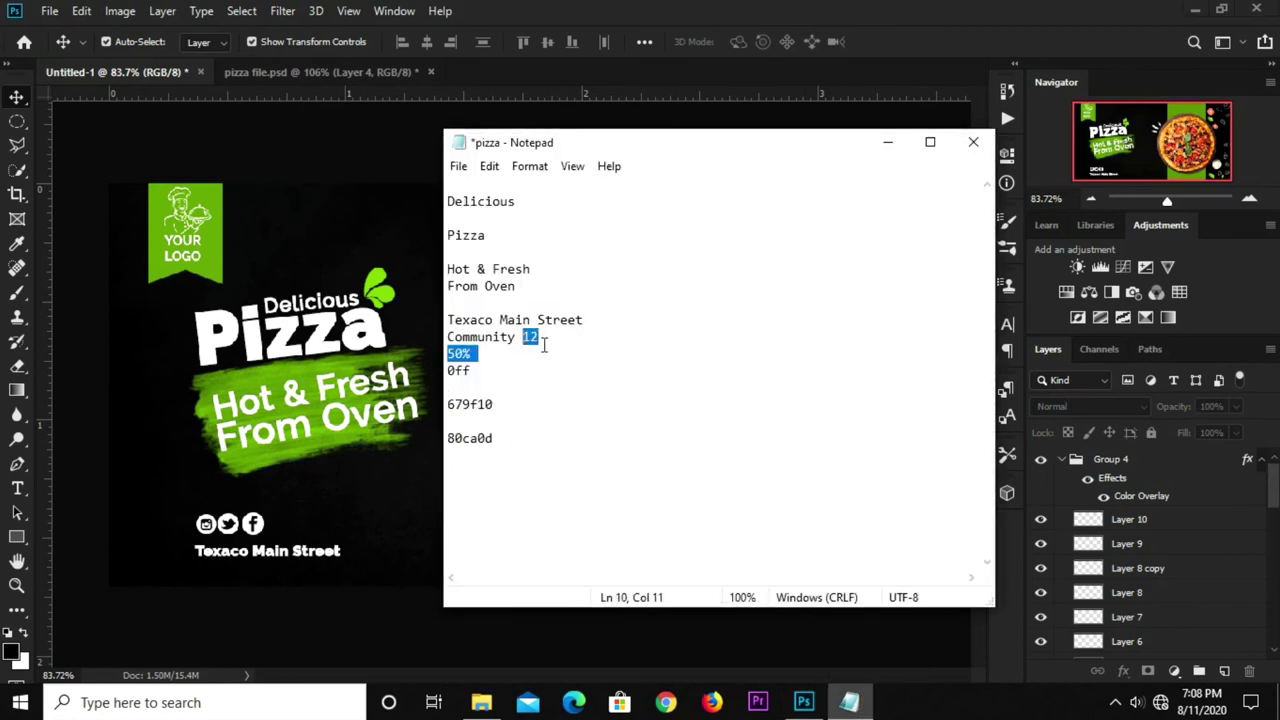
pyautogui.moveTo(540, 347); pyautogui.dragTo(448, 338)
pyautogui.rightClick(459, 341)
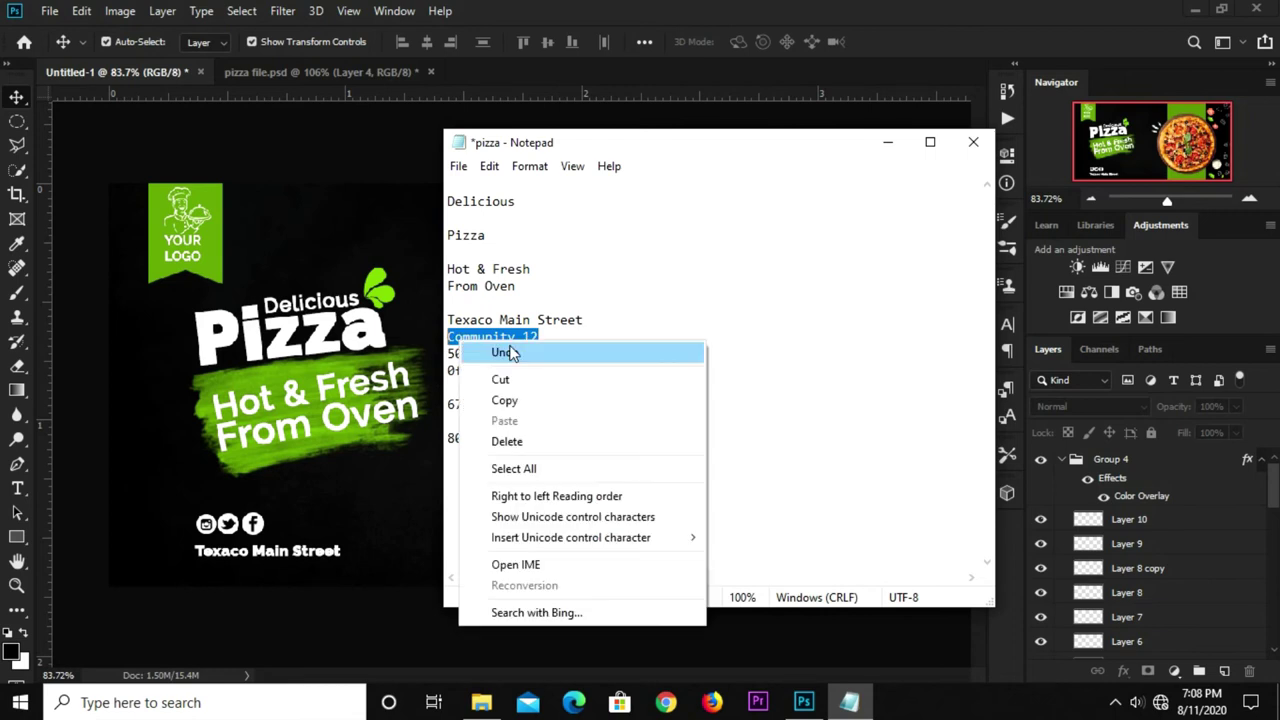
pyautogui.click(505, 400)
# Duplicate the Texaco Main Street line below itself and retype the copy as 'Community 12'.
pyautogui.click(364, 601)
pyautogui.click(292, 563)
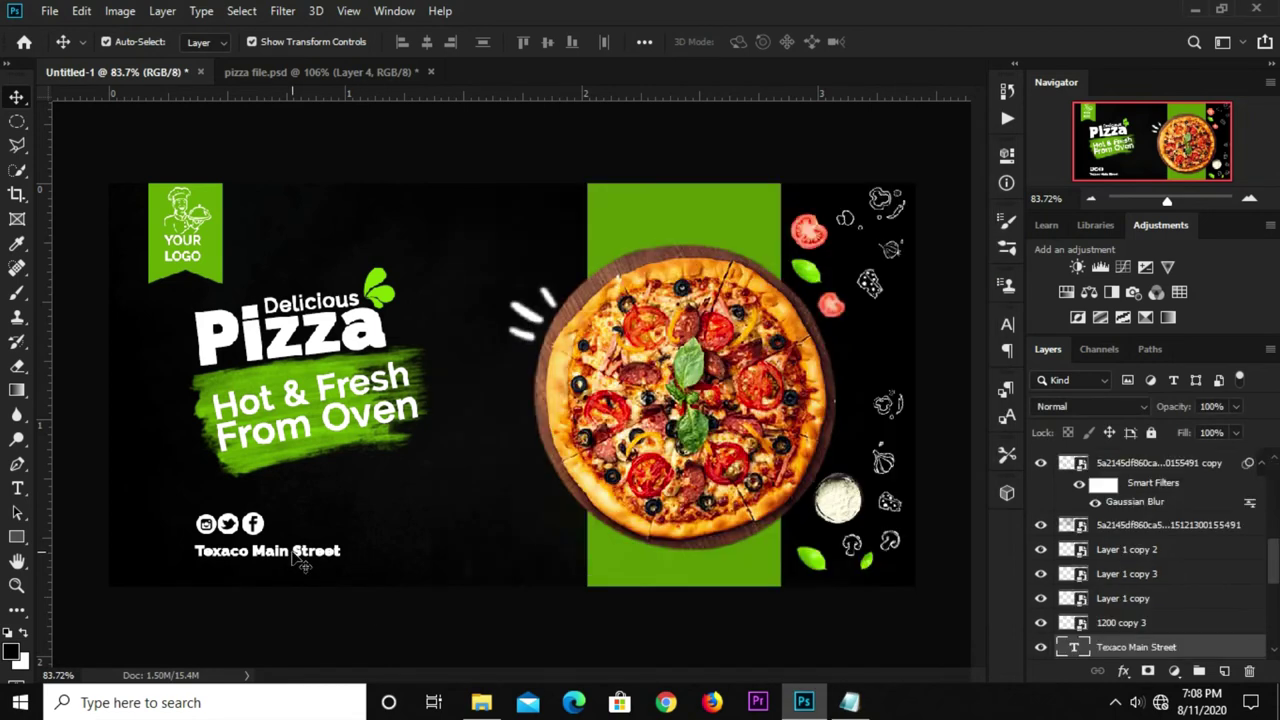
pyautogui.scroll(1, 284, 557)
pyautogui.moveTo(288, 578); pyautogui.dragTo(288, 598)
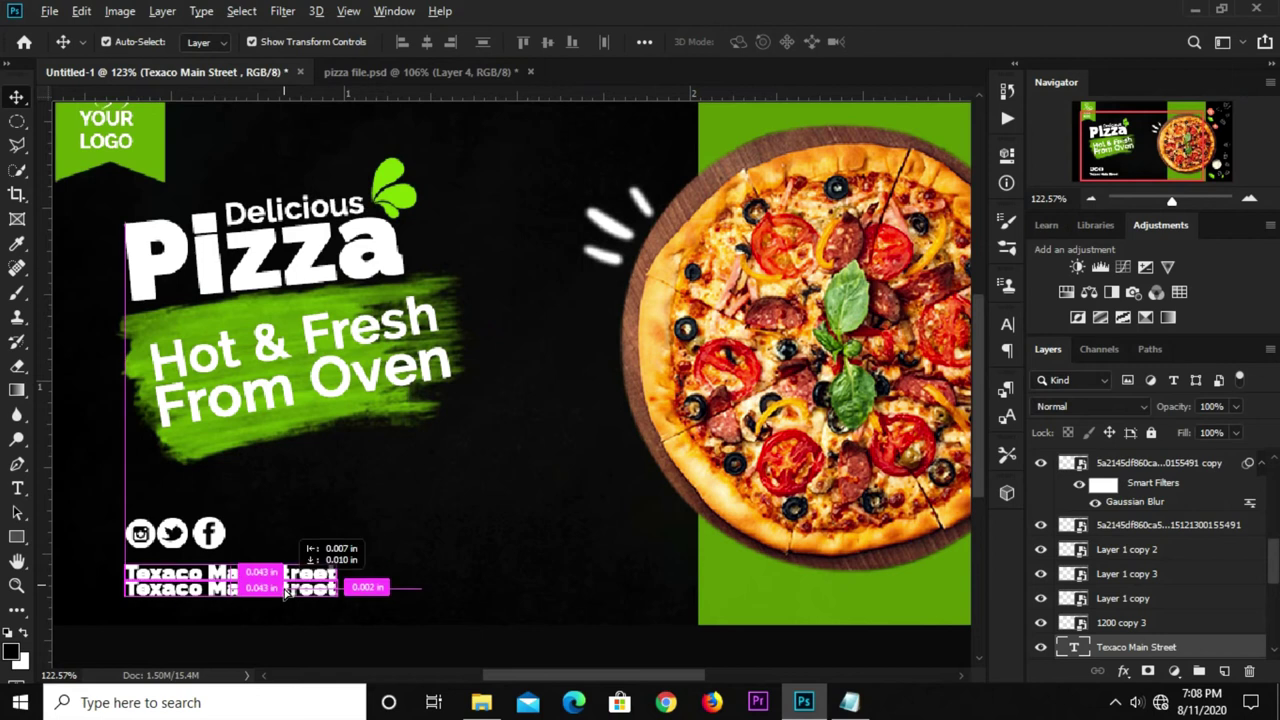
pyautogui.click(17, 463)
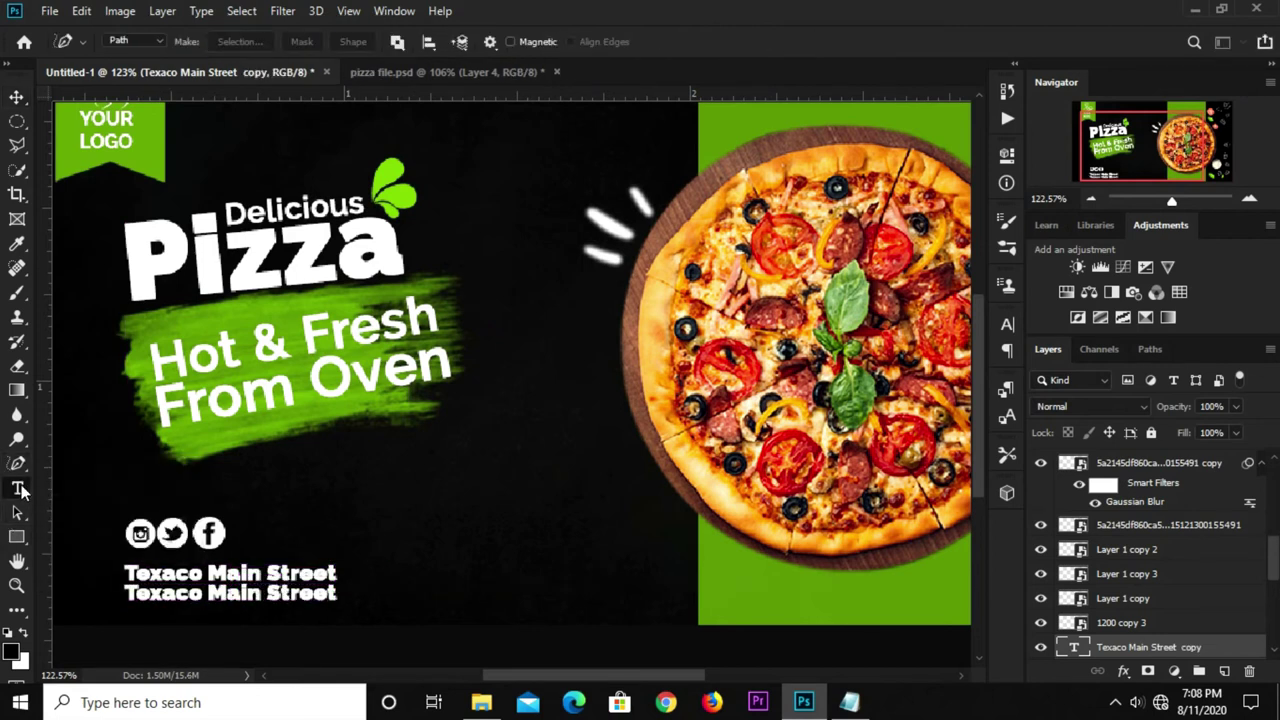
pyautogui.moveTo(21, 489); pyautogui.dragTo(68, 497)
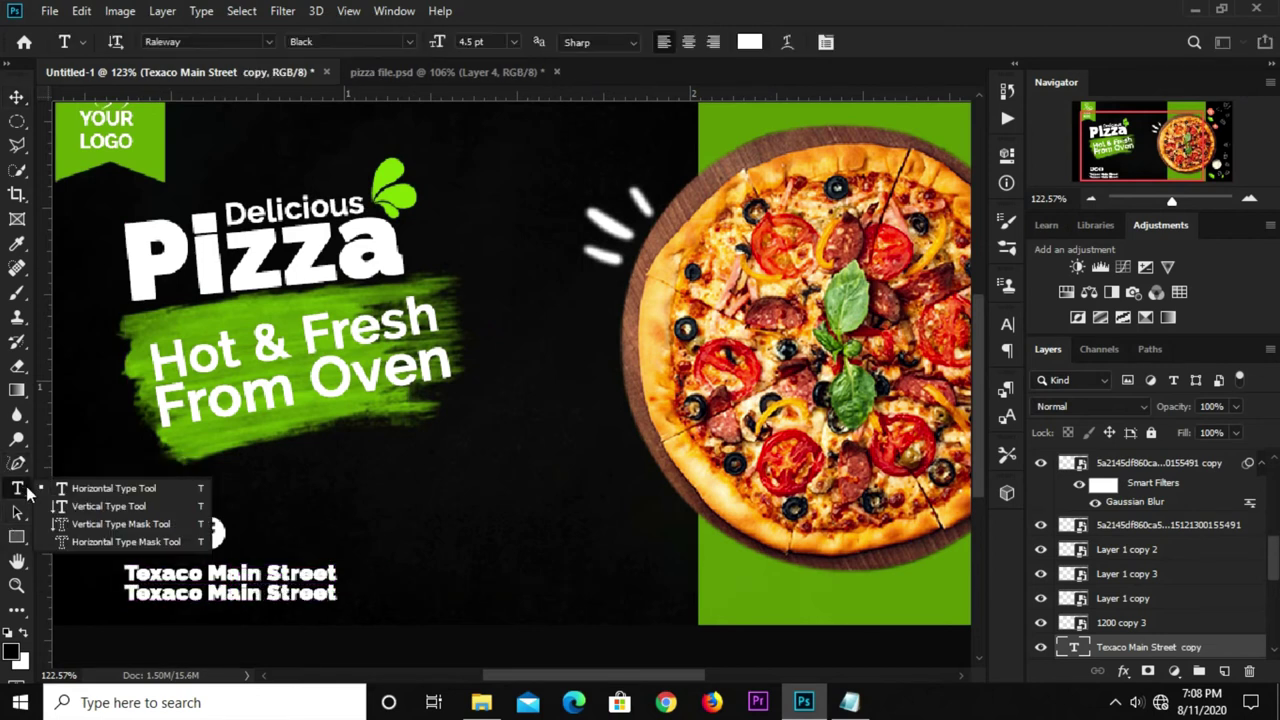
pyautogui.tripleClick(190, 597)
pyautogui.write('Community 12')
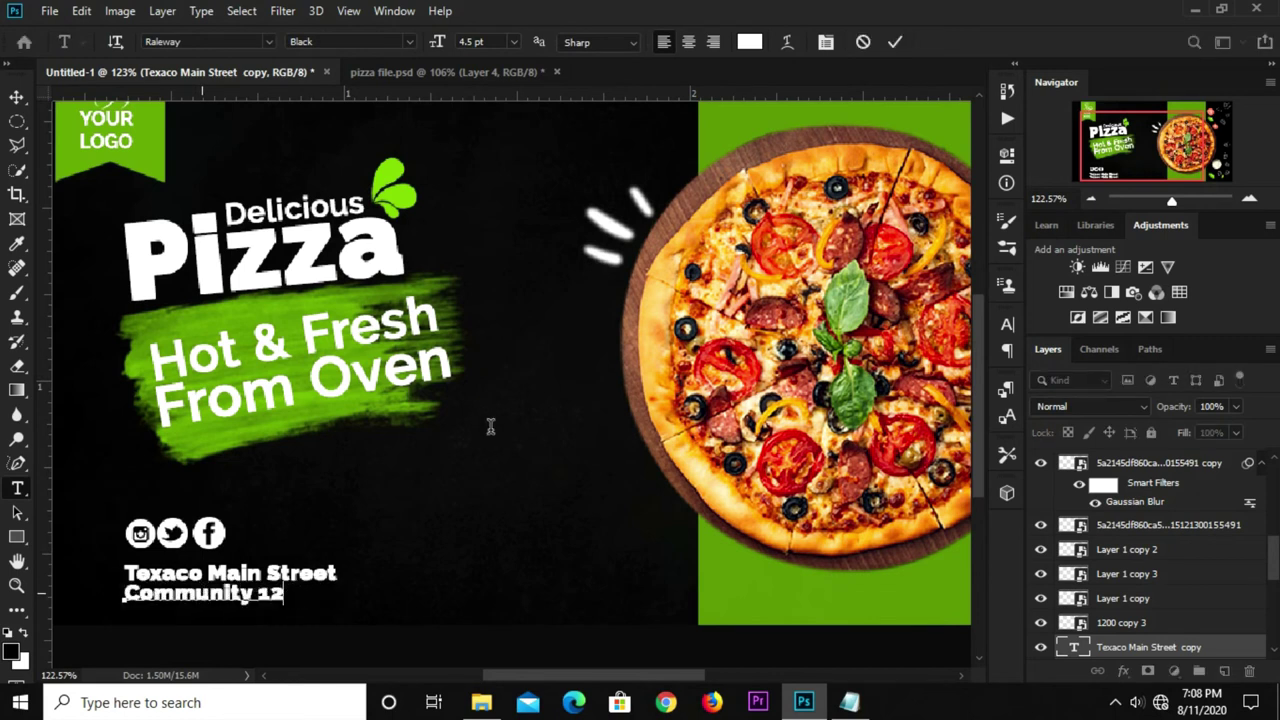
pyautogui.hotkey('ctrl', 'Return')
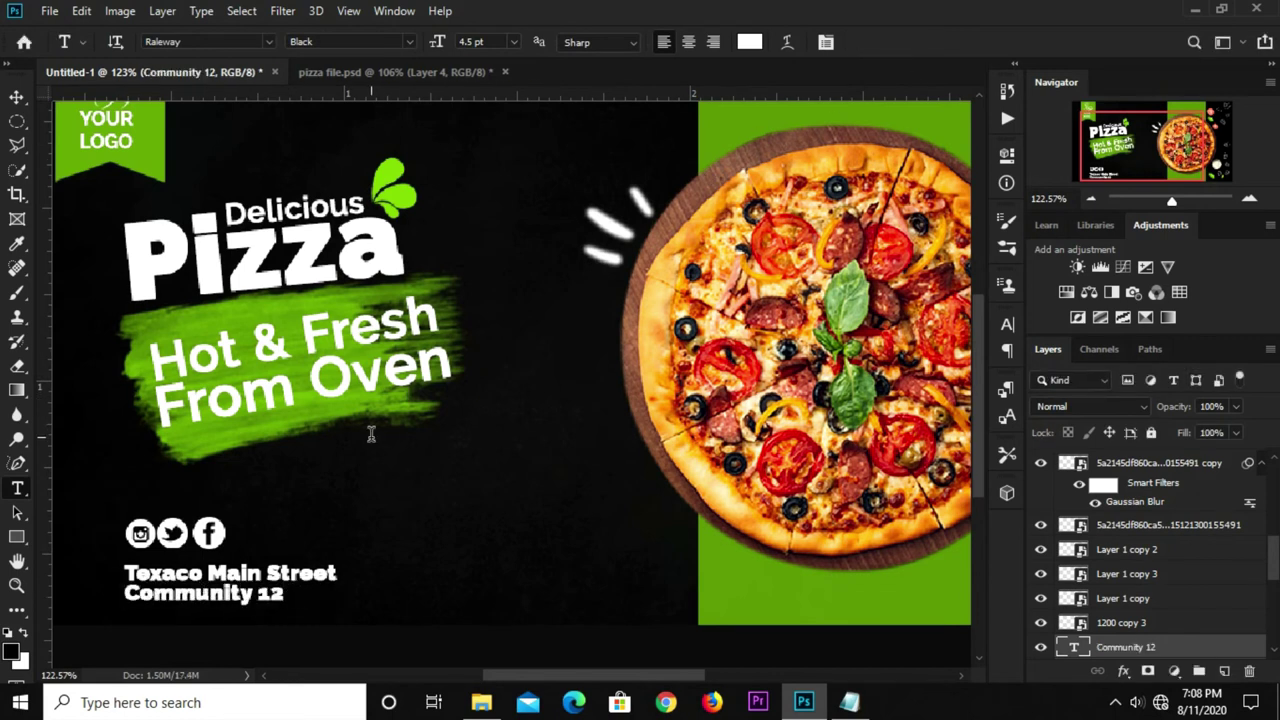
# Nudge the Community 12 line down slightly and fit the whole banner in view.
pyautogui.press('v')
pyautogui.press('Down')
pyautogui.press('Down')
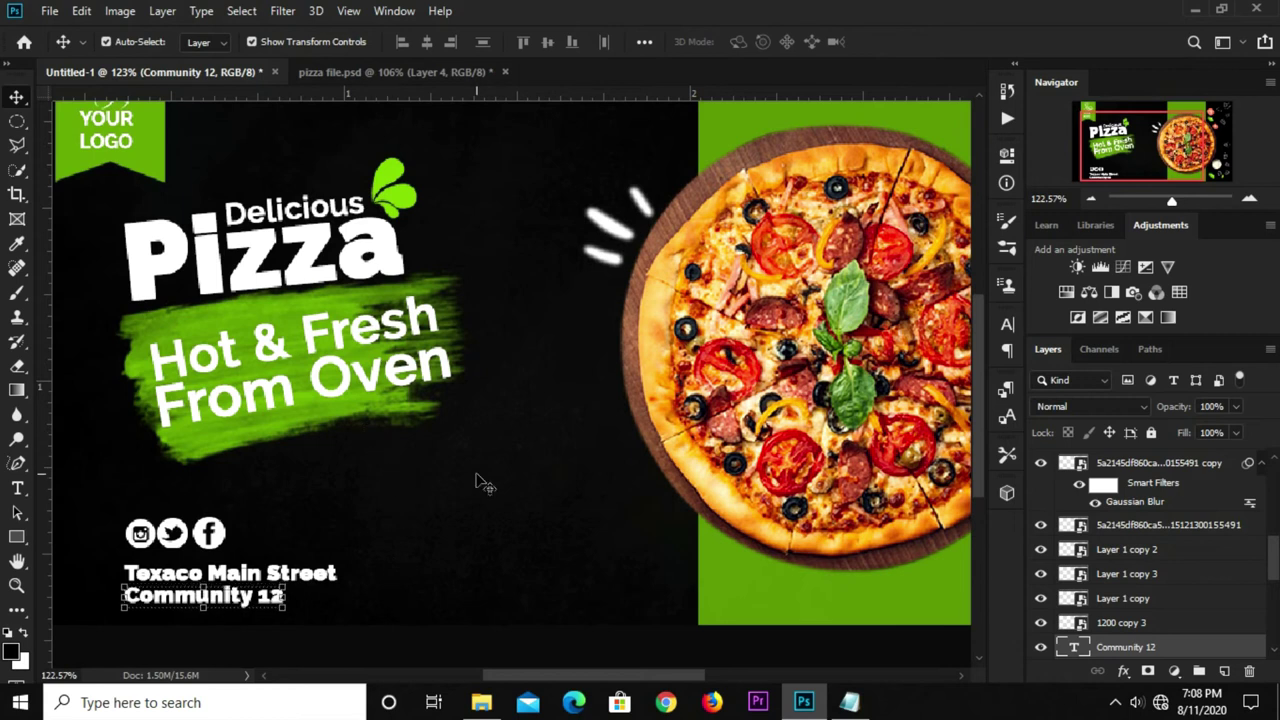
pyautogui.hotkey('ctrl', '0')
pyautogui.click(418, 626)
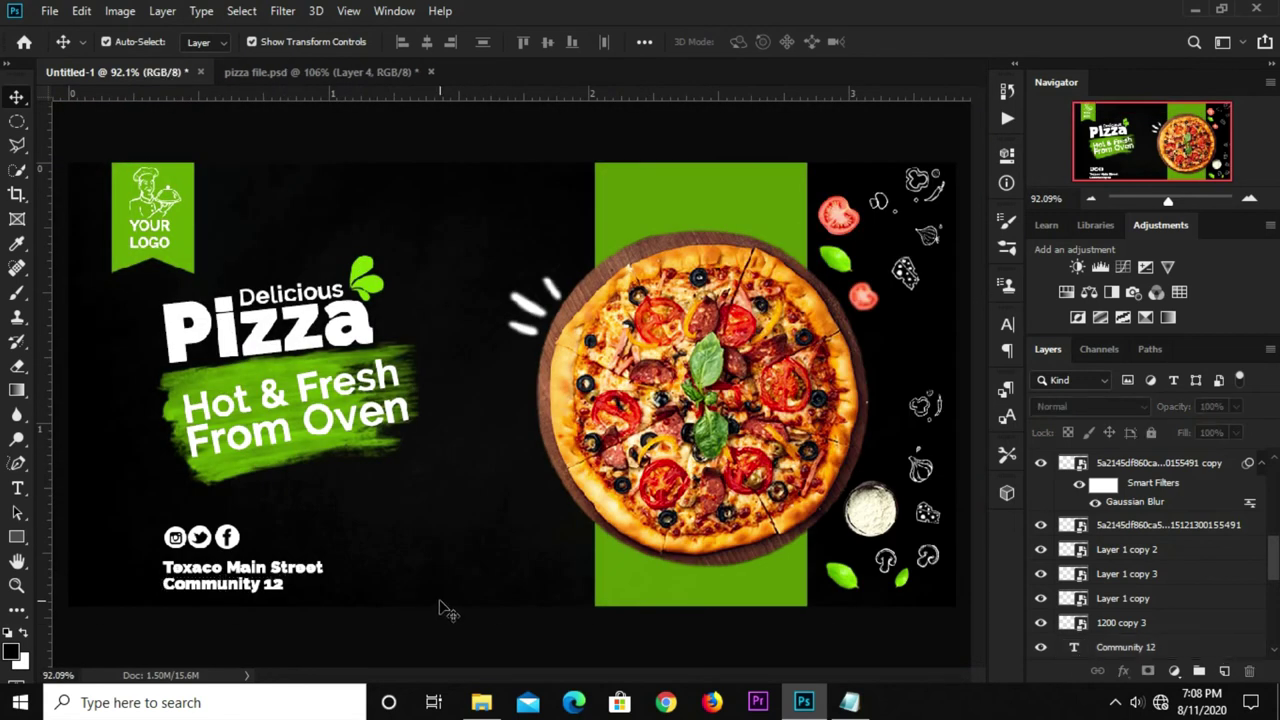
pyautogui.scroll(-1, 494, 517)
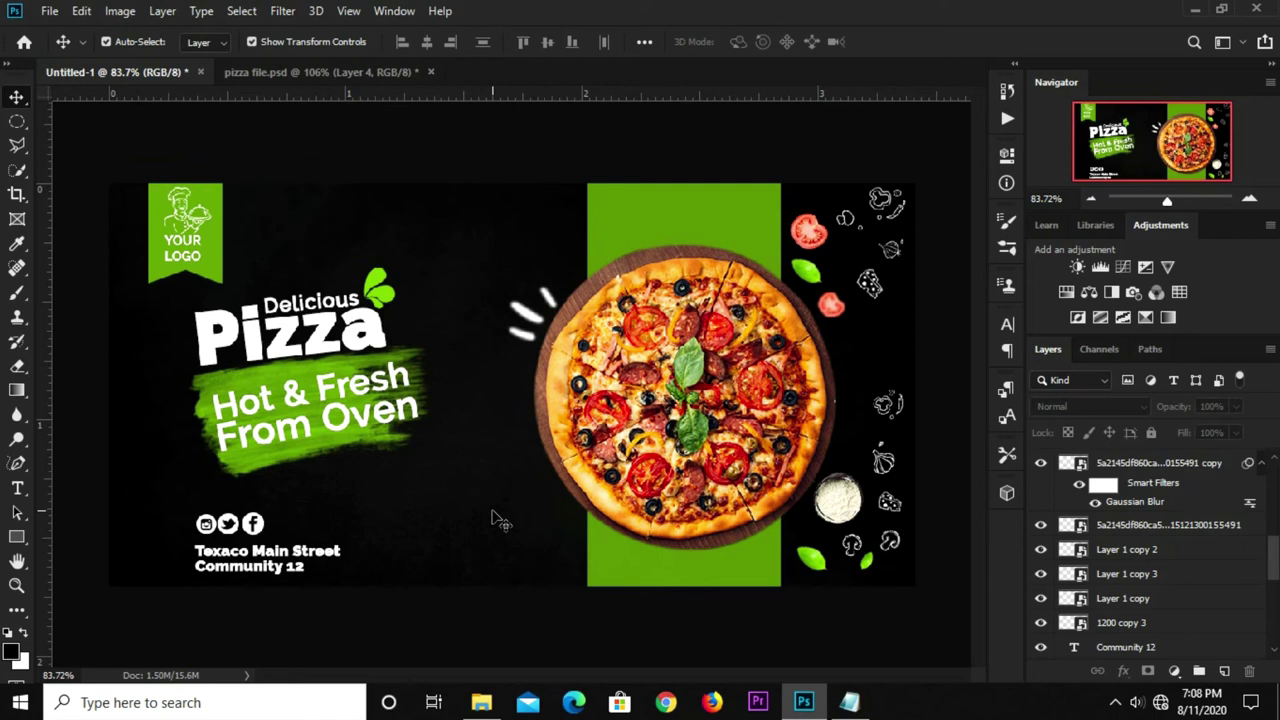
pyautogui.scroll(1, 494, 517)
pyautogui.click(16, 537)
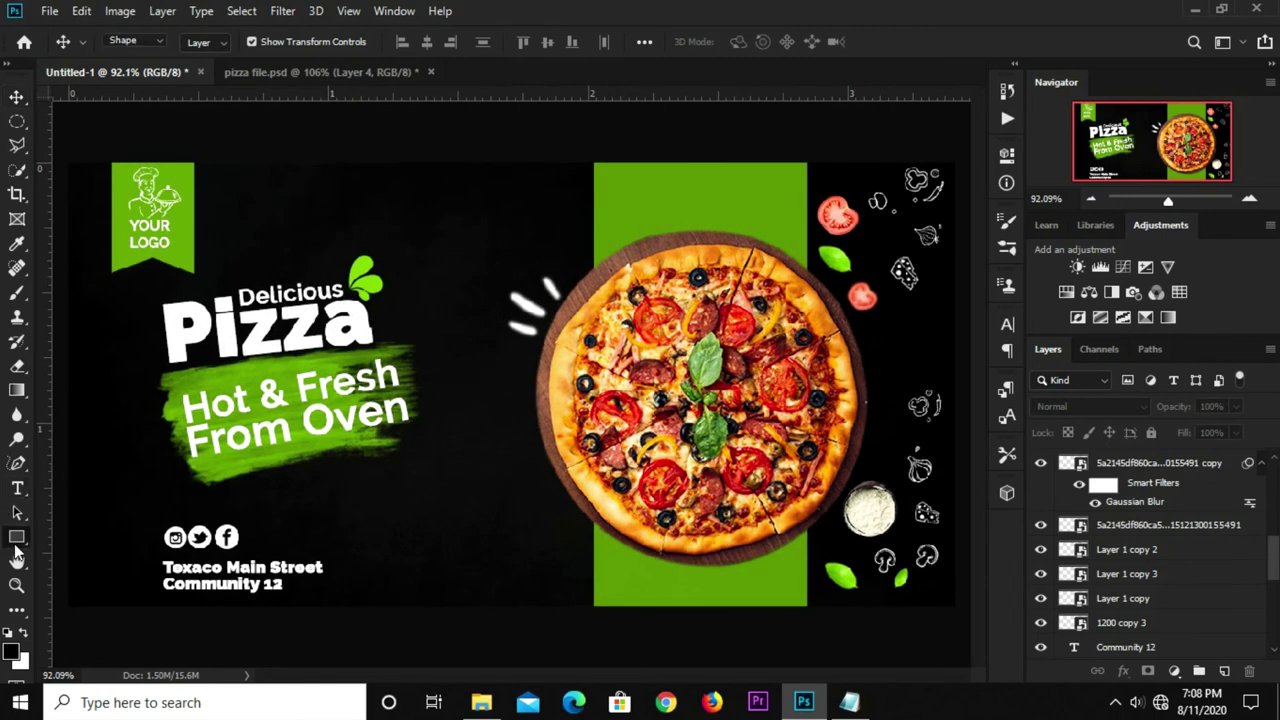
pyautogui.rightClick(14, 546)
pyautogui.click(94, 572)
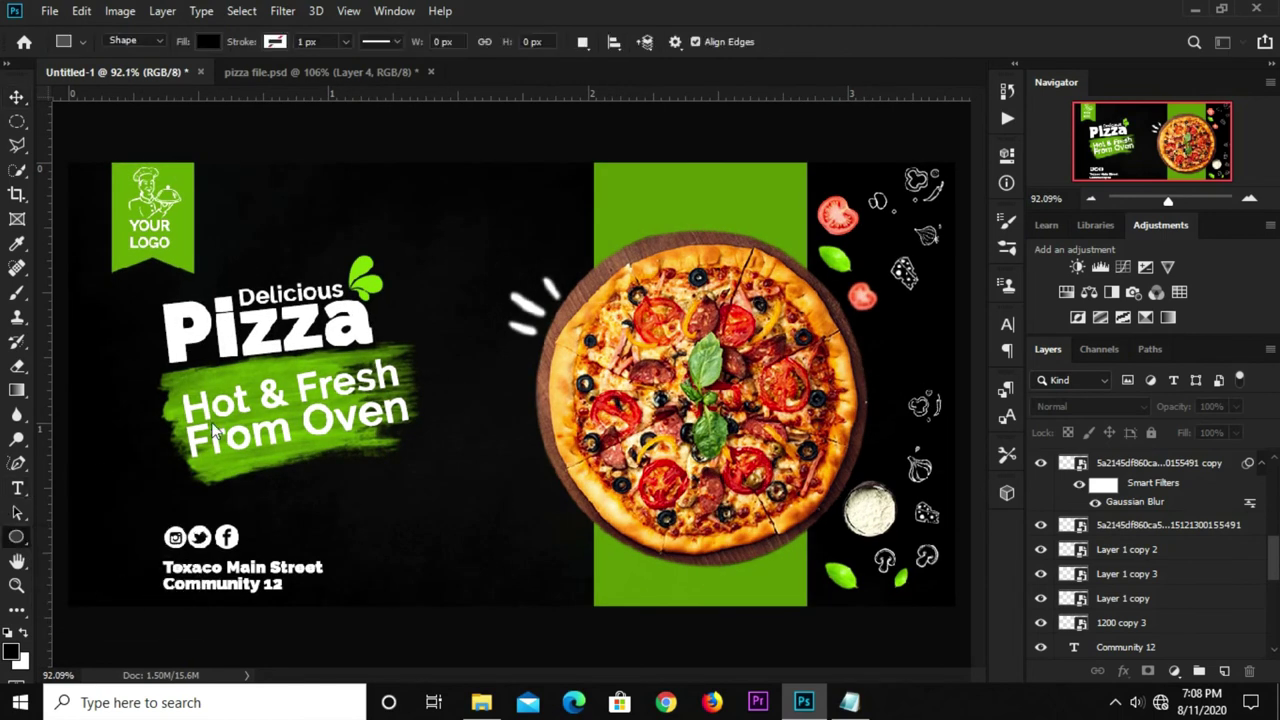
pyautogui.click(207, 41)
pyautogui.click(296, 79)
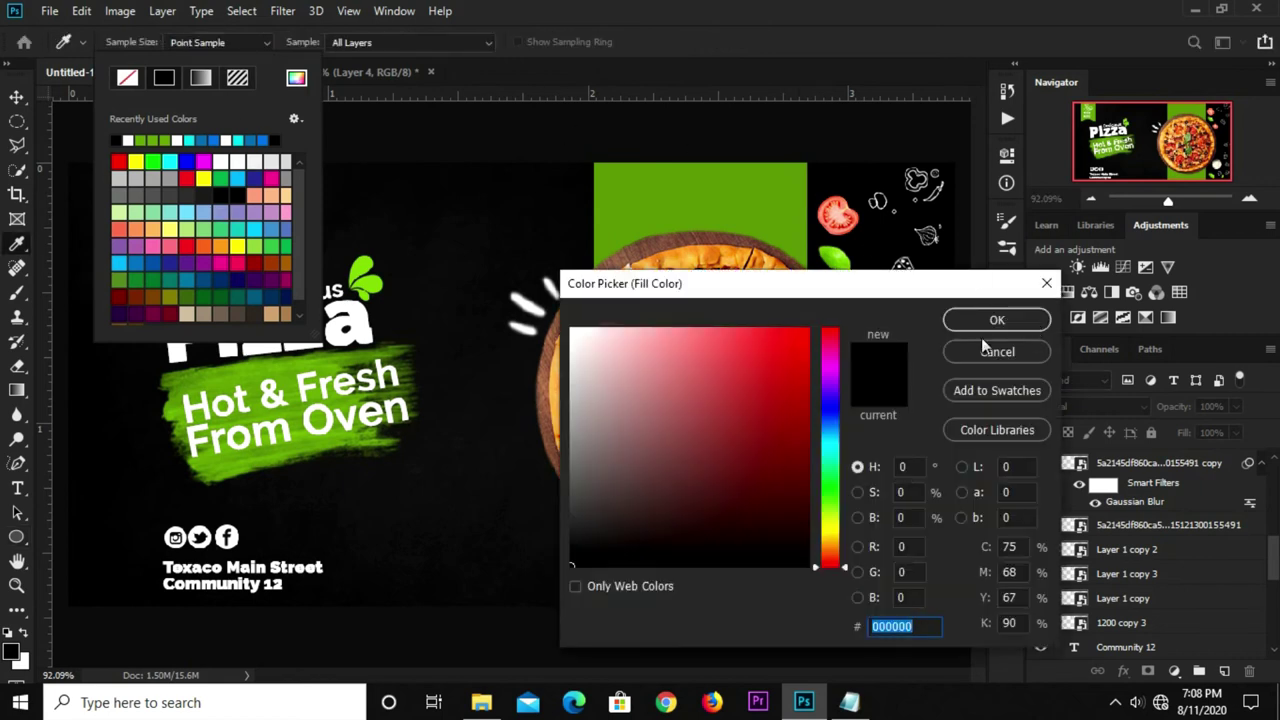
pyautogui.click(997, 319)
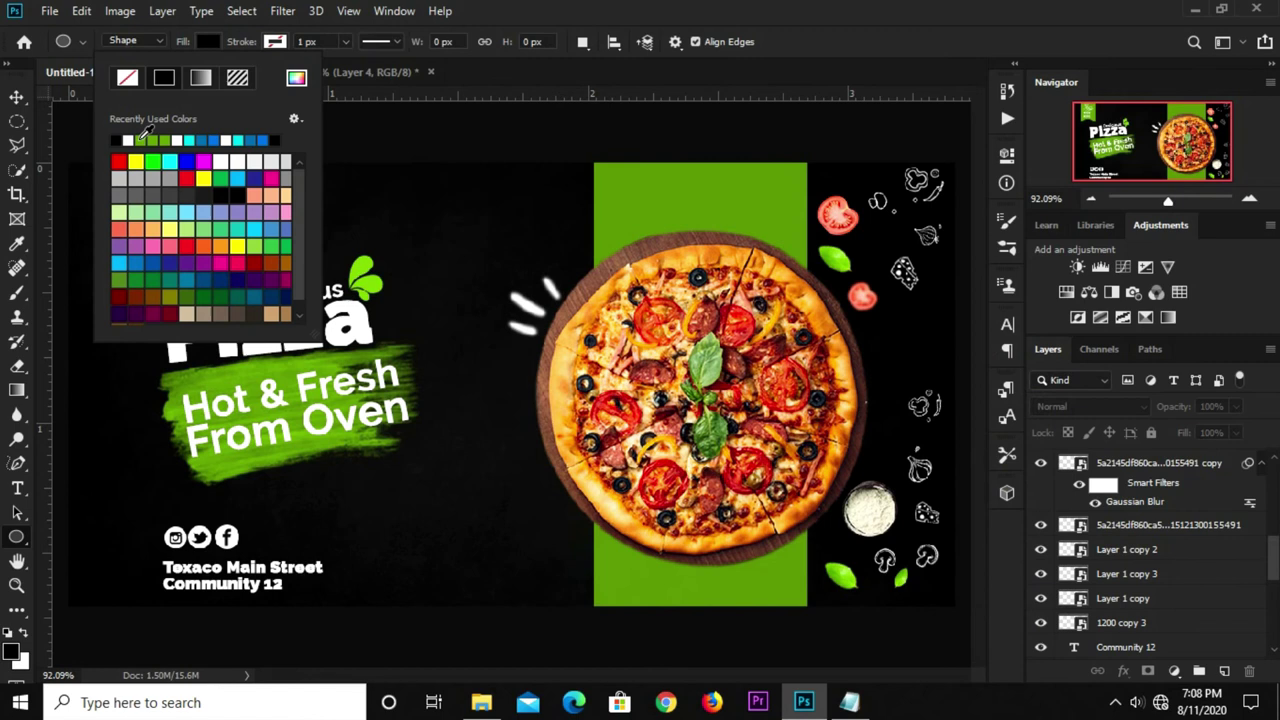
pyautogui.click(296, 79)
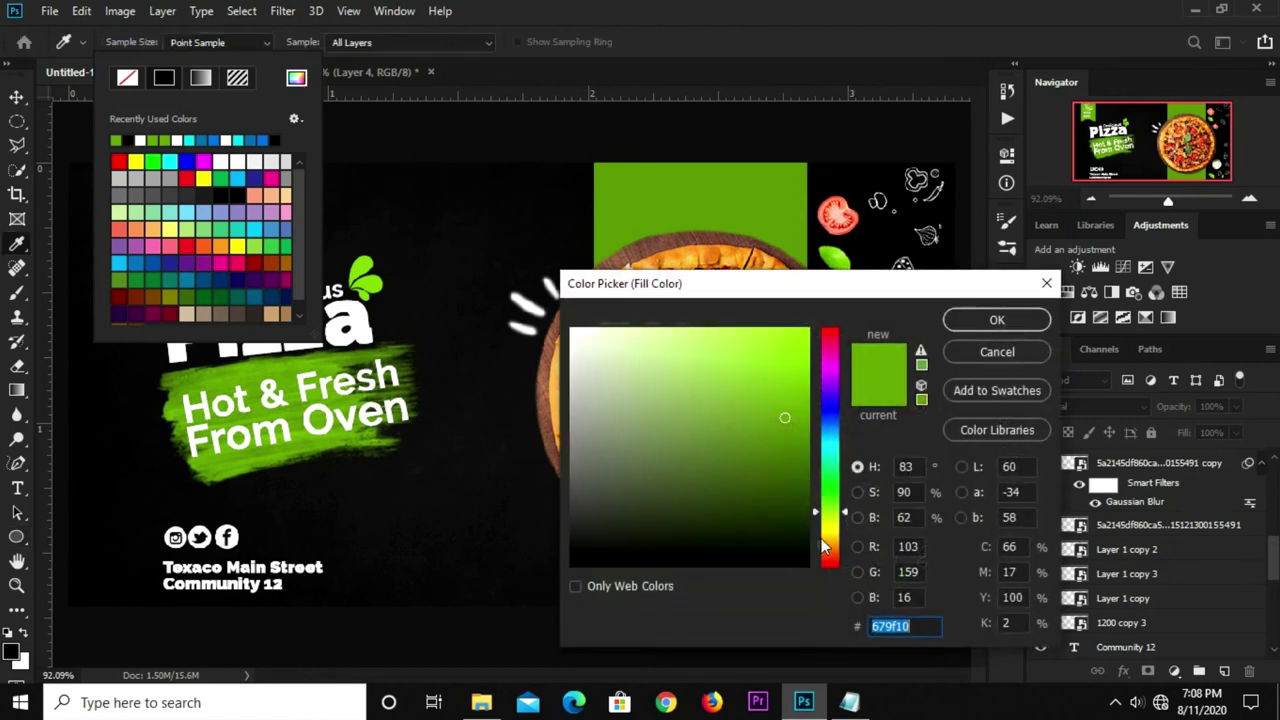
pyautogui.click(985, 320)
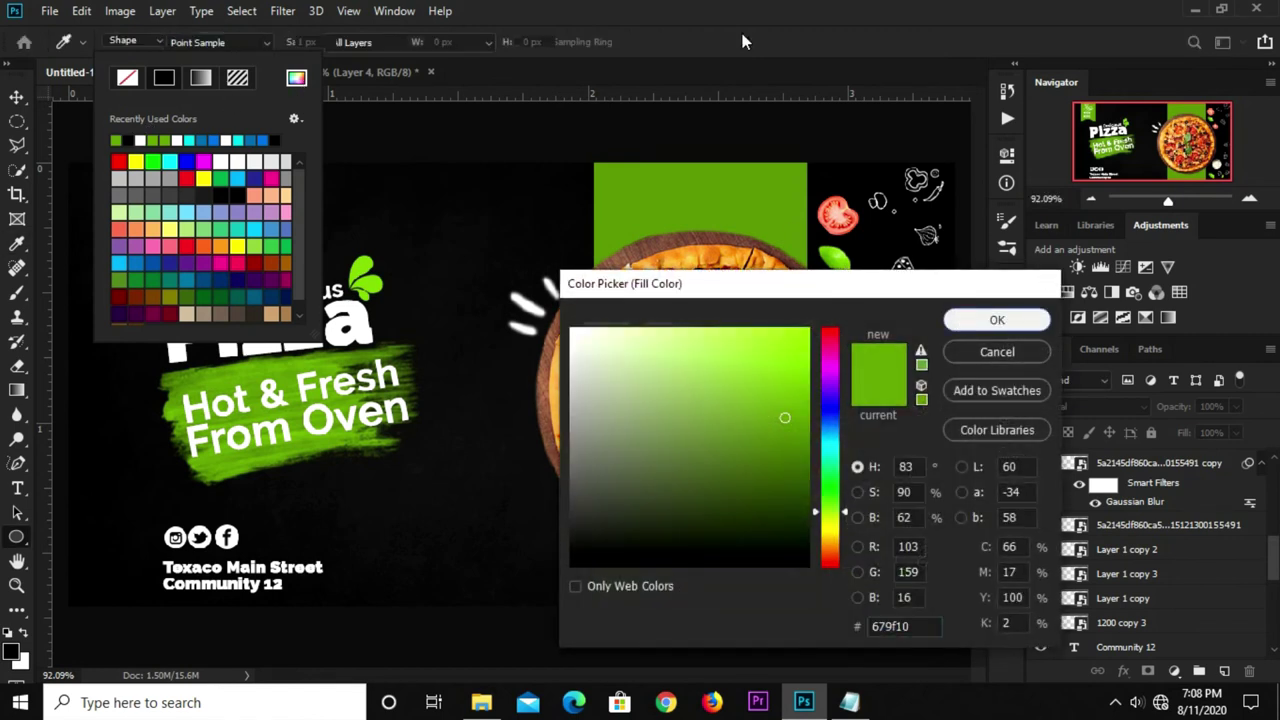
pyautogui.scroll(3, 508, 349)
pyautogui.moveTo(487, 393); pyautogui.dragTo(650, 568)
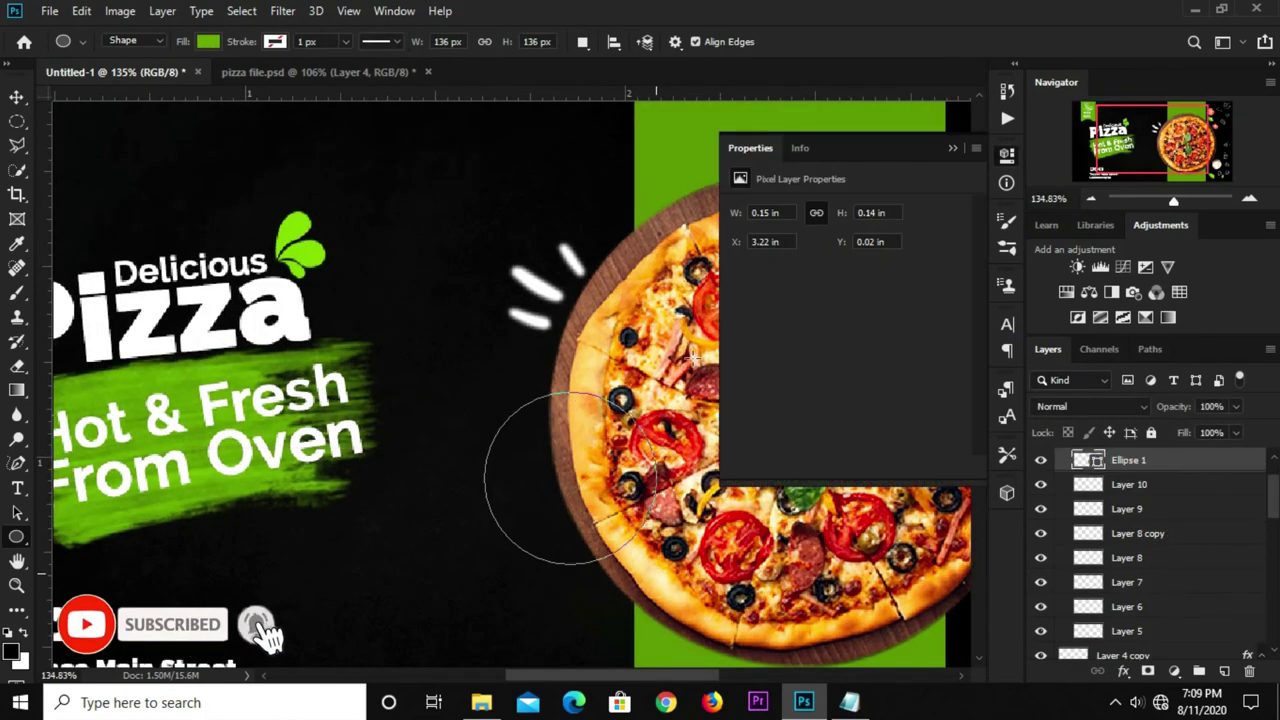
pyautogui.click(953, 147)
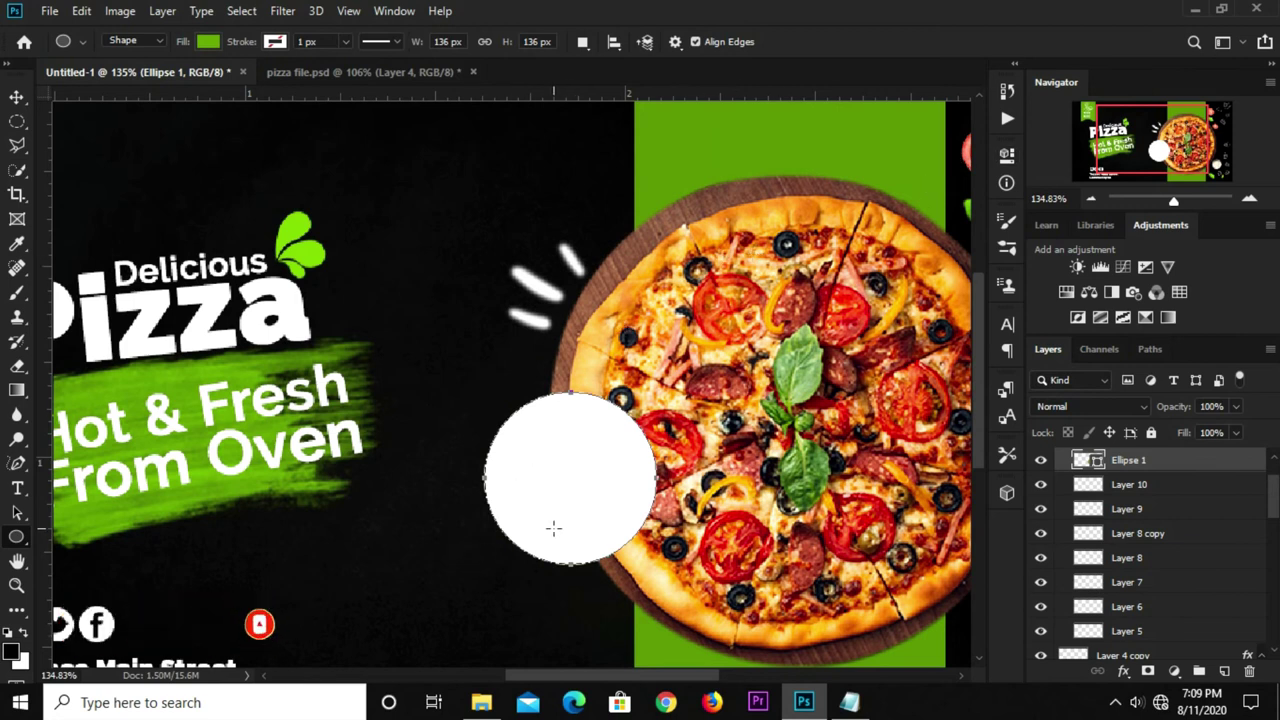
pyautogui.press('v')
pyautogui.moveTo(570, 500); pyautogui.dragTo(523, 500)
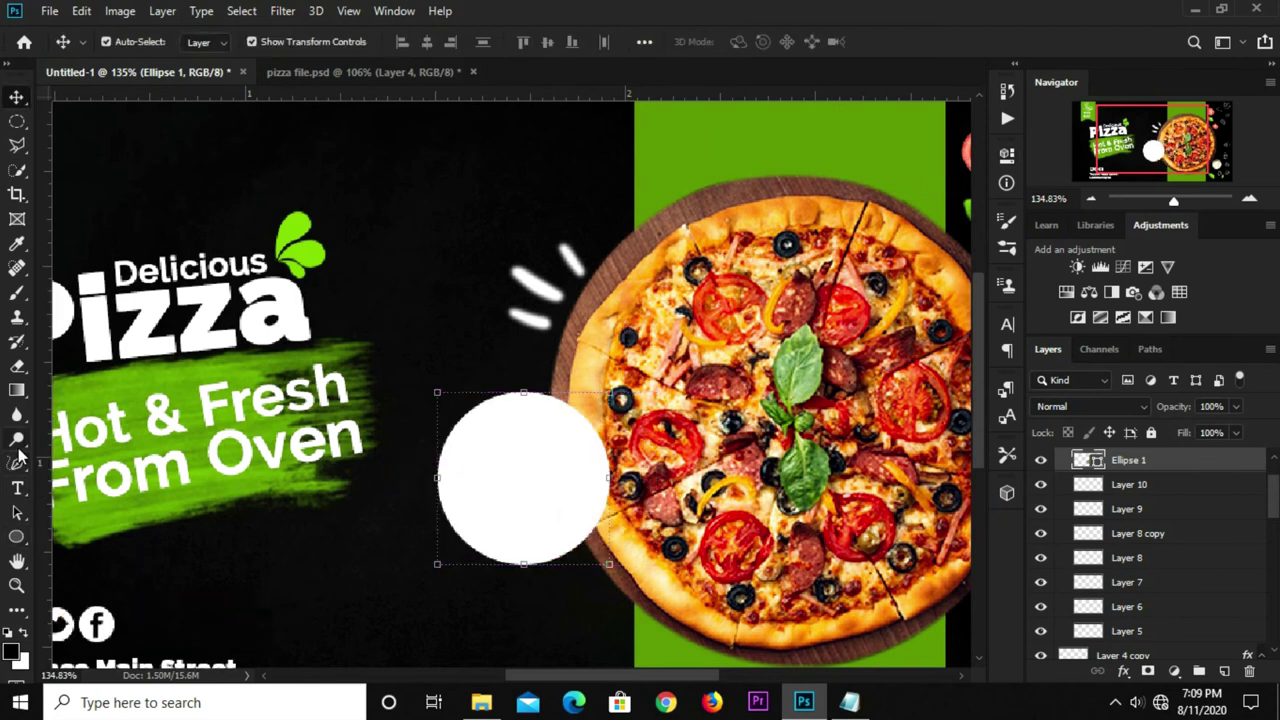
pyautogui.click(16, 536)
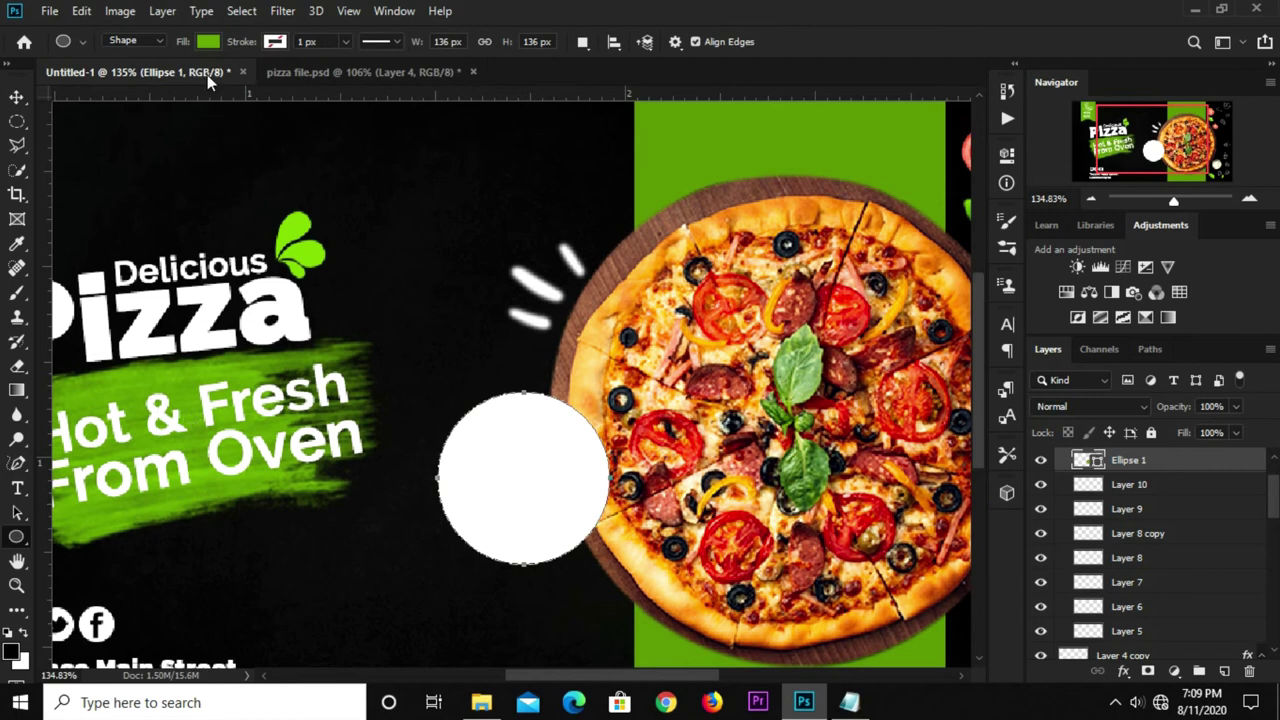
pyautogui.click(207, 42)
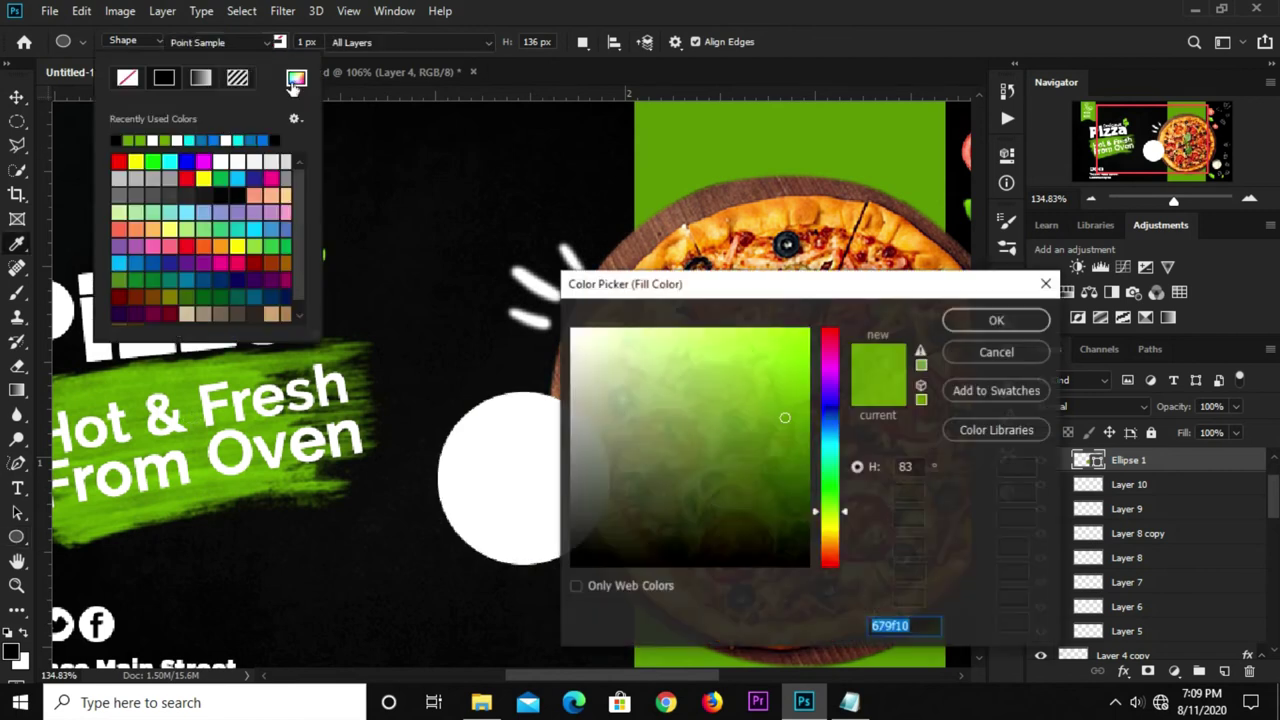
pyautogui.click(296, 78)
pyautogui.moveTo(897, 630); pyautogui.dragTo(870, 627)
pyautogui.click(951, 322)
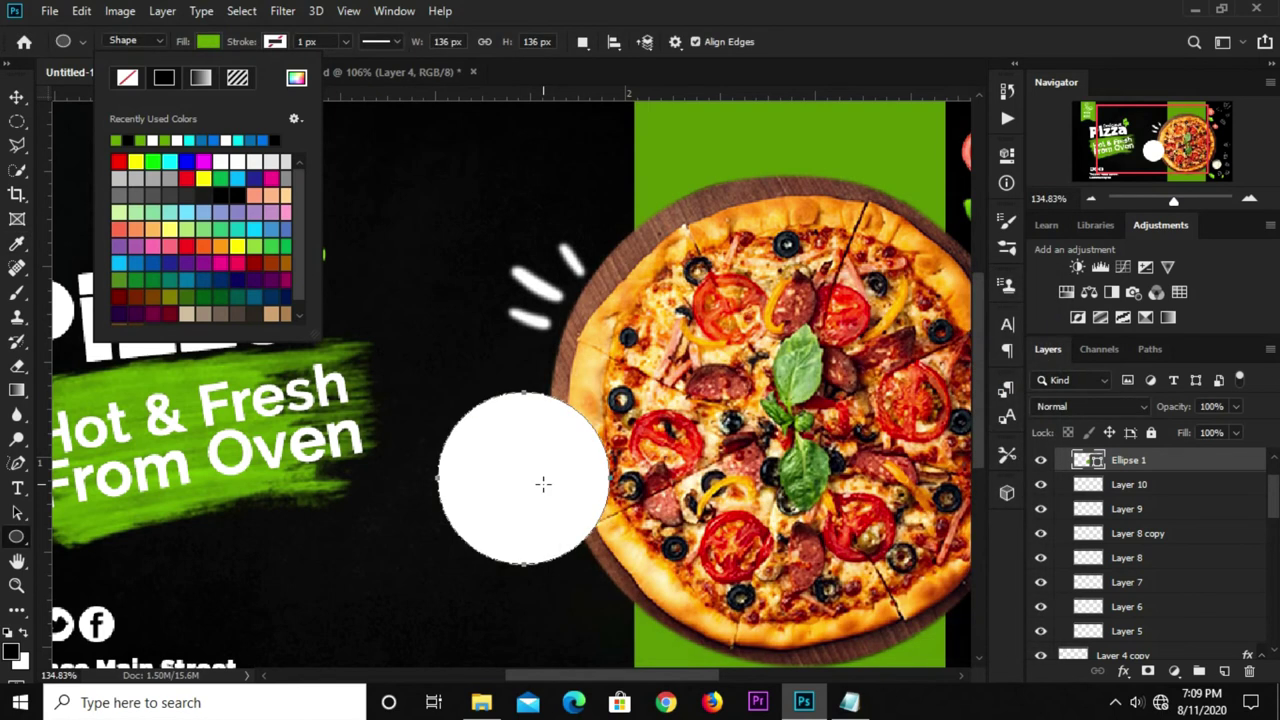
pyautogui.press('v')
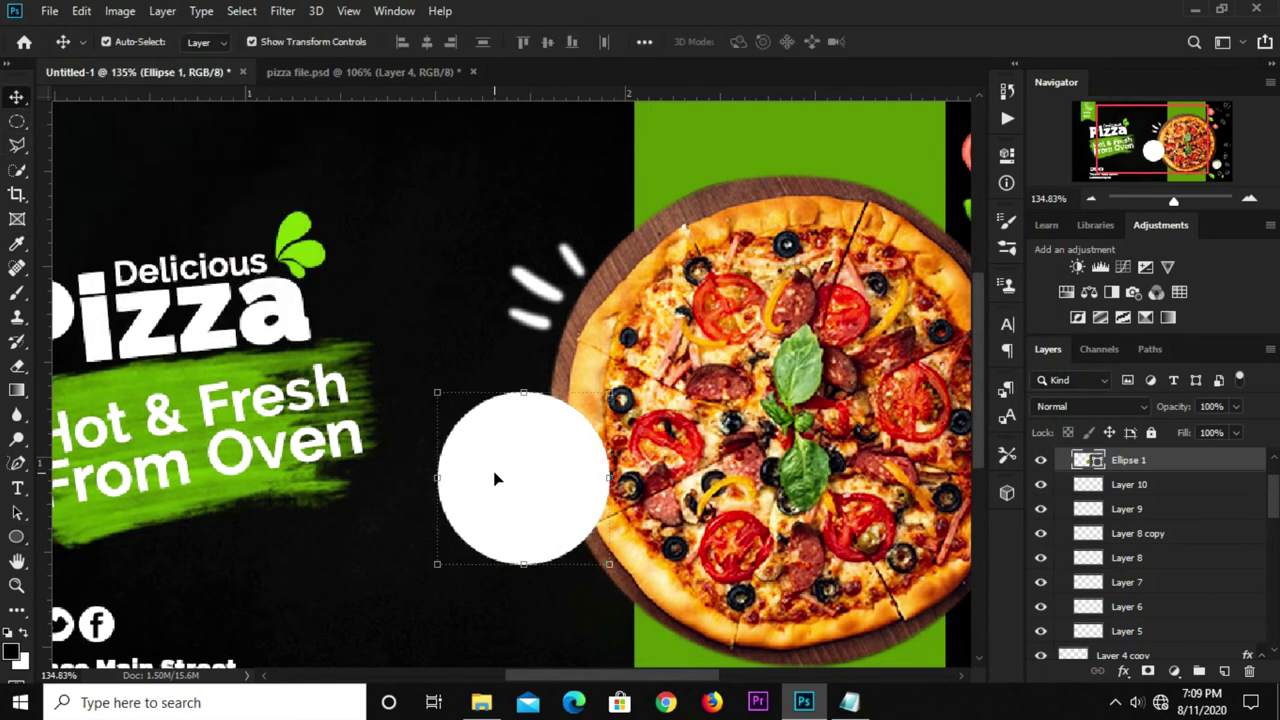
pyautogui.moveTo(495, 479); pyautogui.dragTo(475, 492)
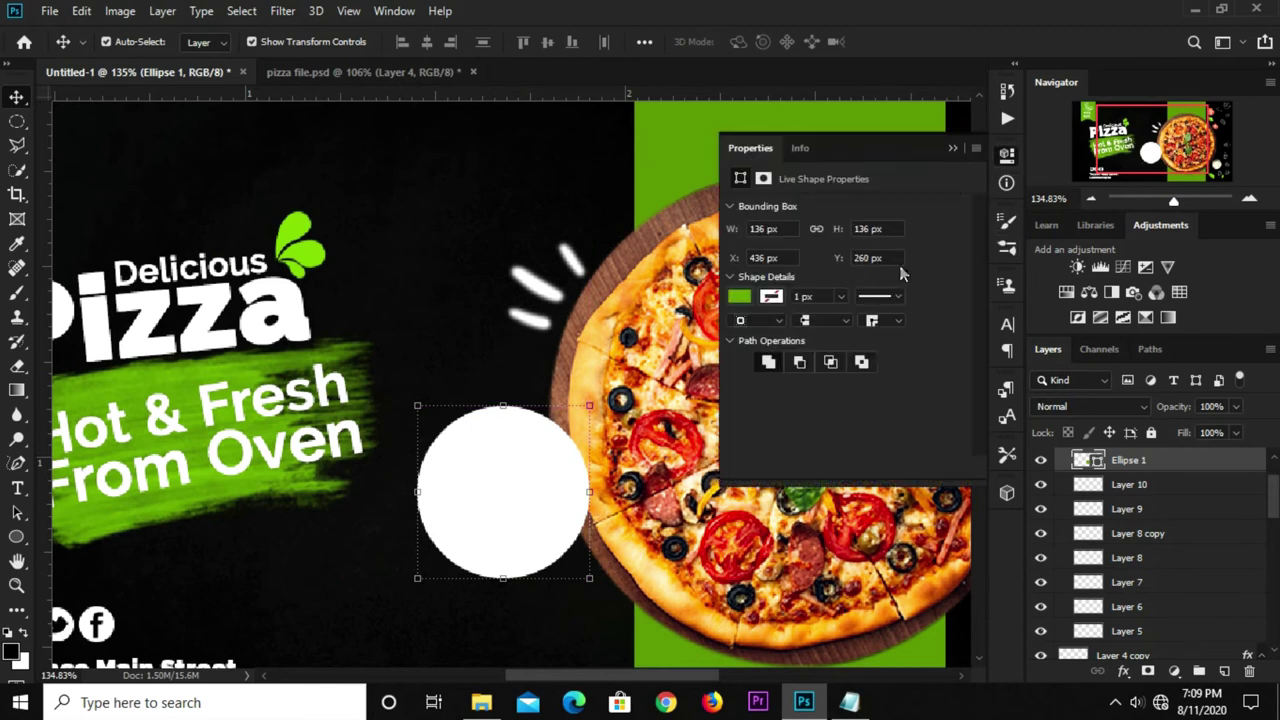
pyautogui.click(952, 148)
pyautogui.scroll(-5, 522, 424)
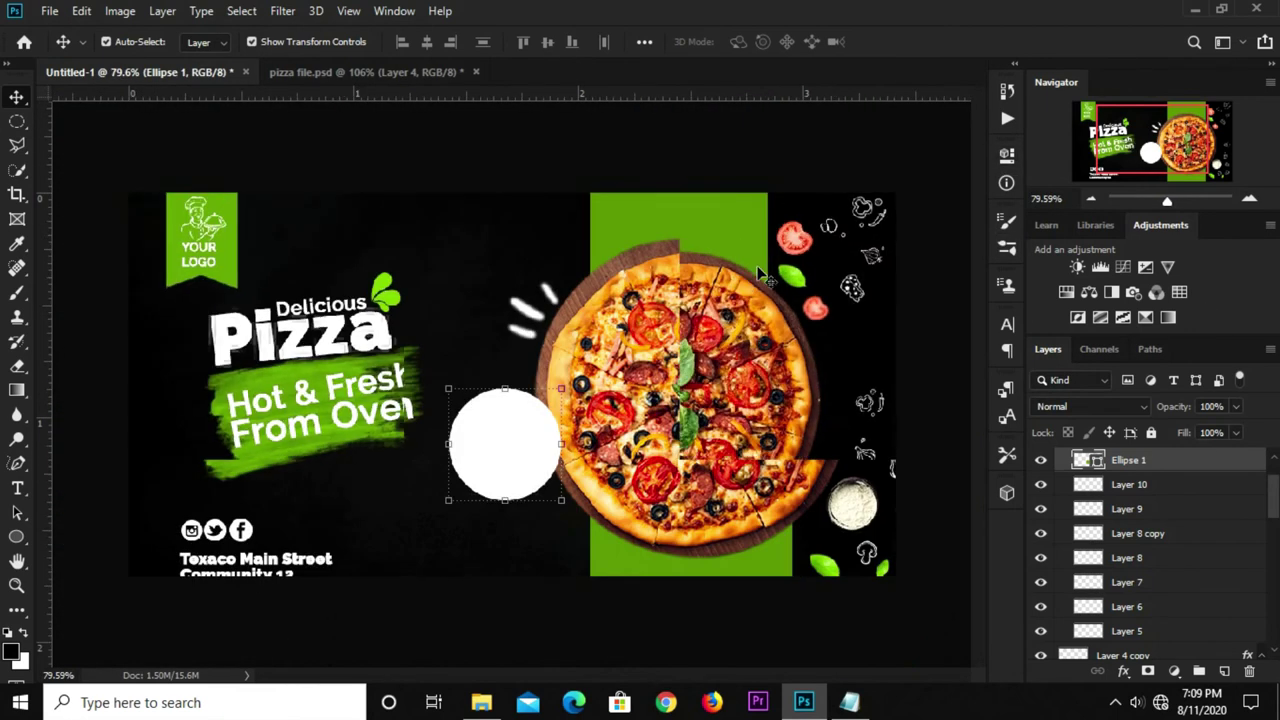
pyautogui.moveTo(522, 424); pyautogui.dragTo(510, 442)
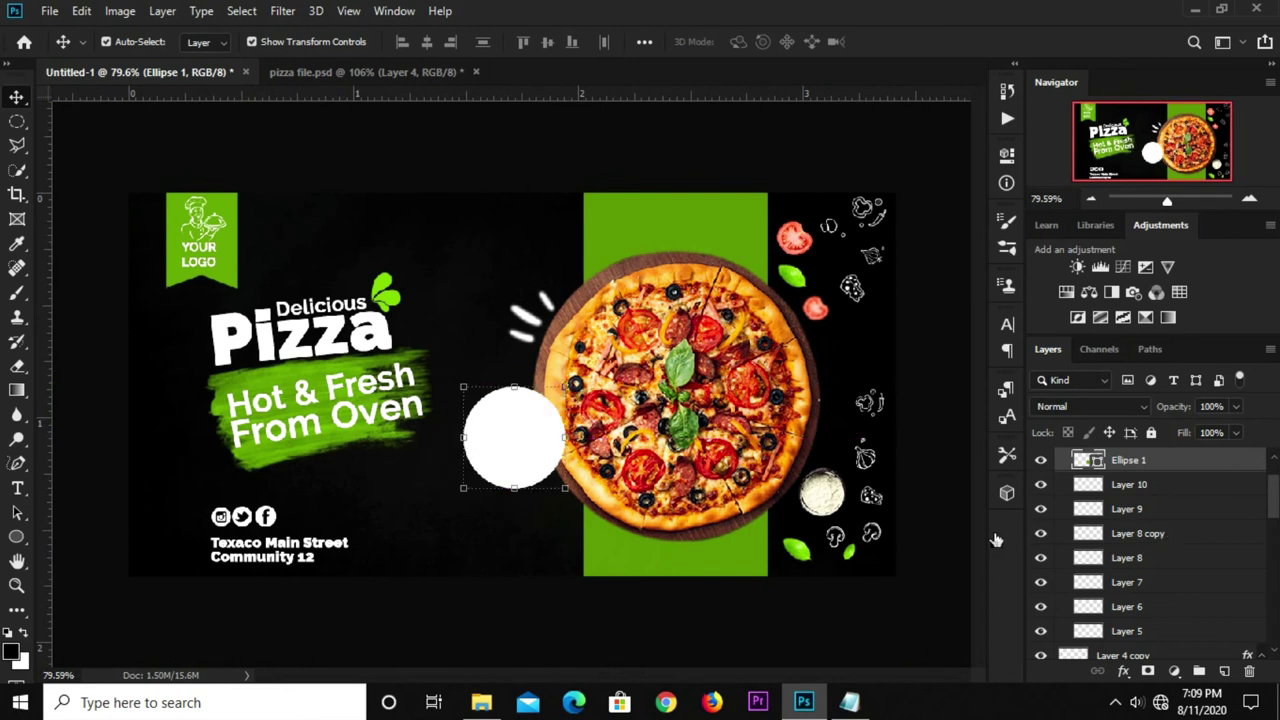
pyautogui.press('Delete')
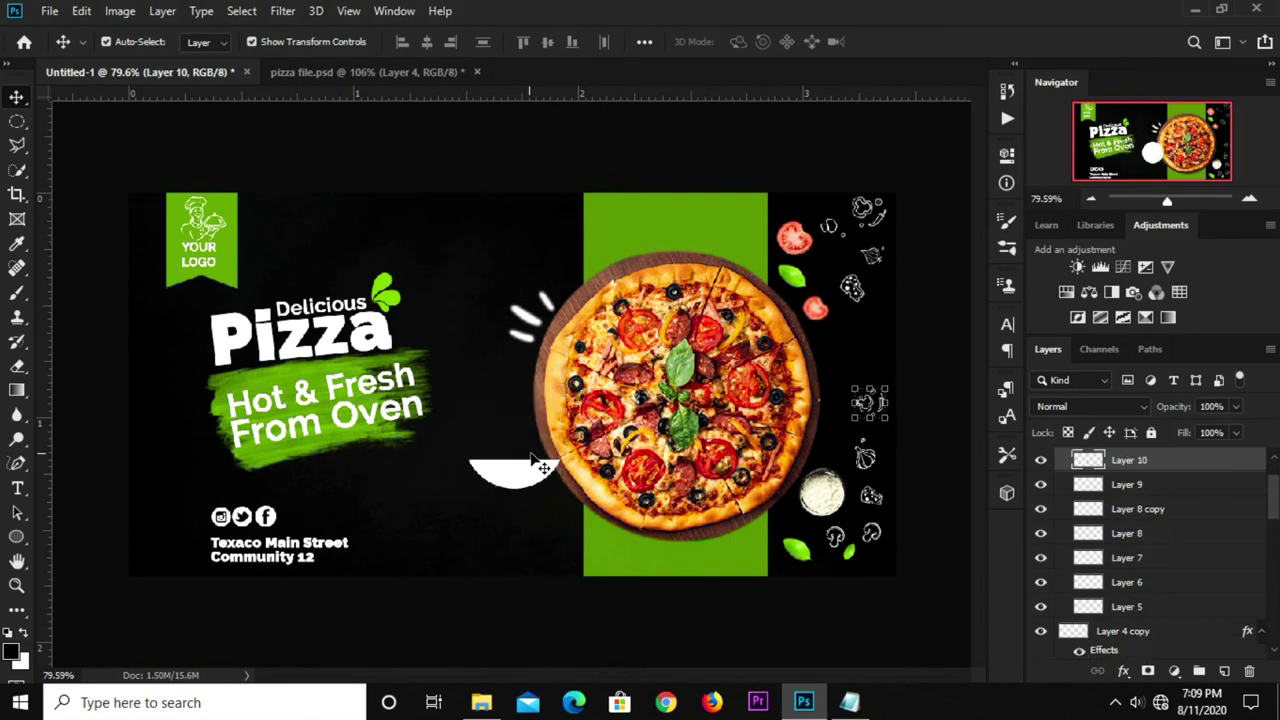
pyautogui.scroll(2, 445, 440)
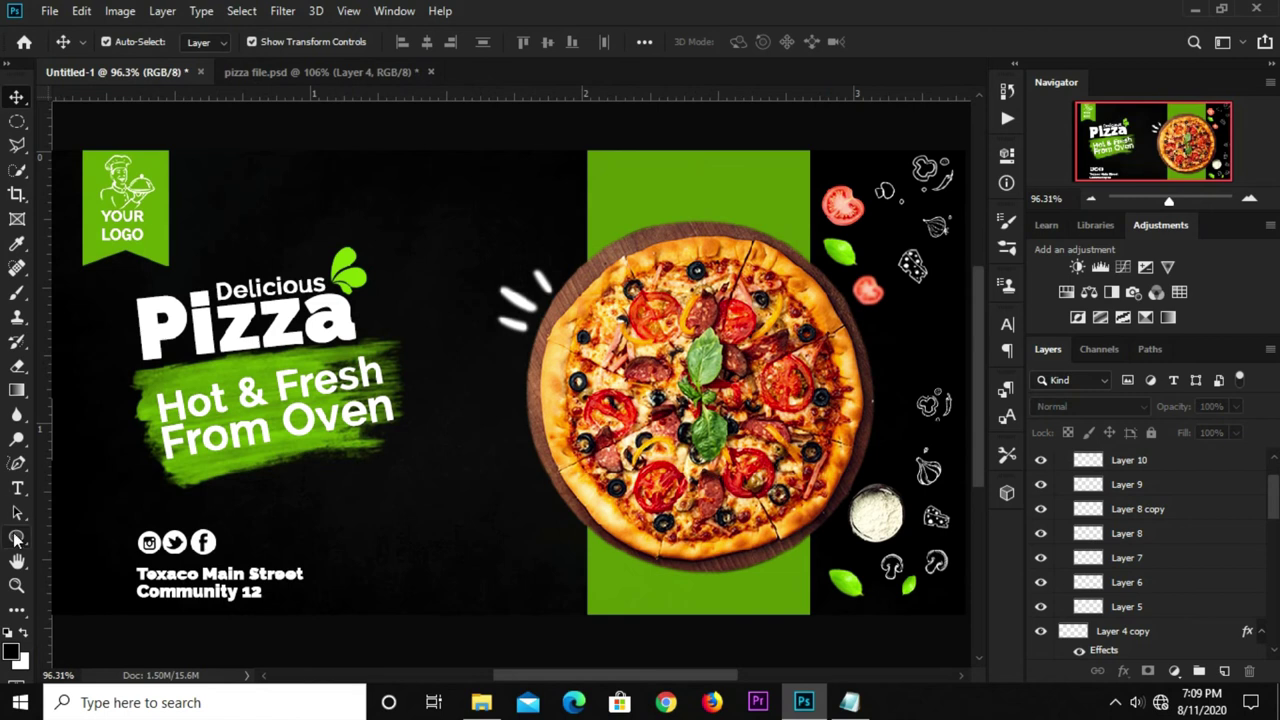
# Draw an ellipse to the left of the pizza.
pyautogui.click(16, 537)
pyautogui.click(75, 573)
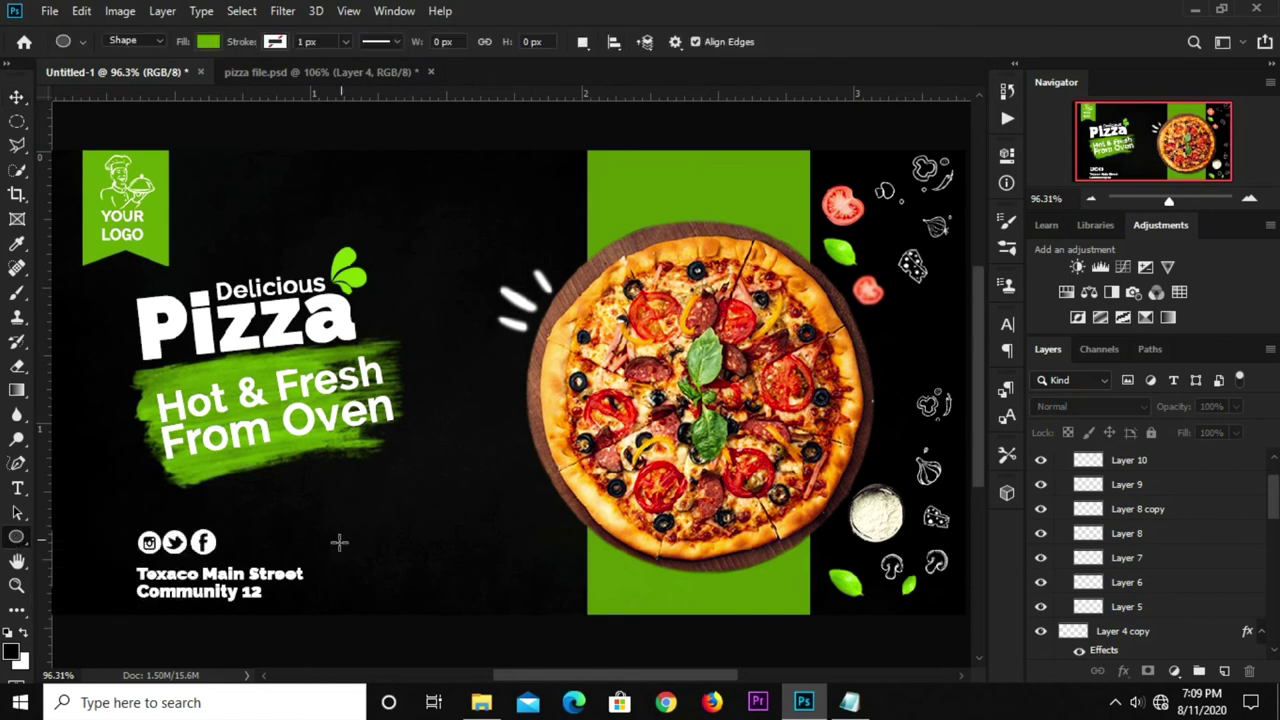
pyautogui.moveTo(440, 428)
pyautogui.mouseDown()
pyautogui.moveTo(550, 536)
pyautogui.moveTo(575, 480)
pyautogui.mouseUp()
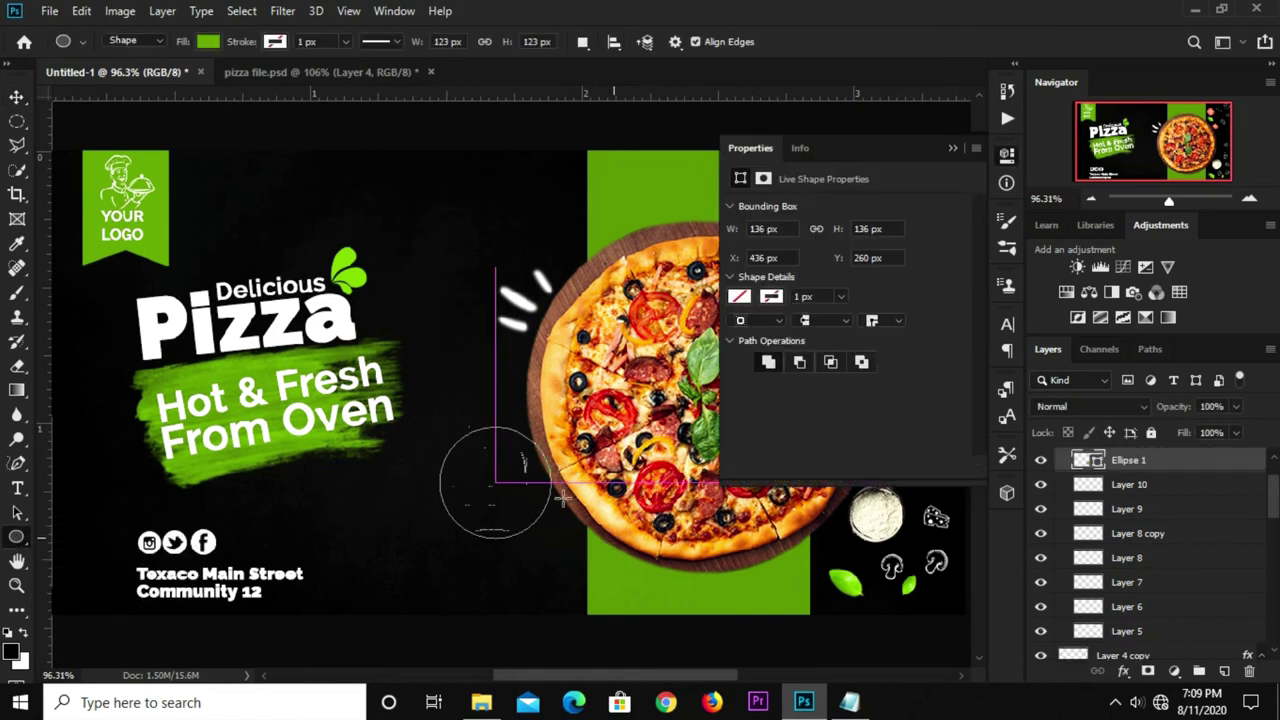
# Move Ellipse 1 above Group 4 in the layer stack and nudge the green circle up.
pyautogui.click(953, 148)
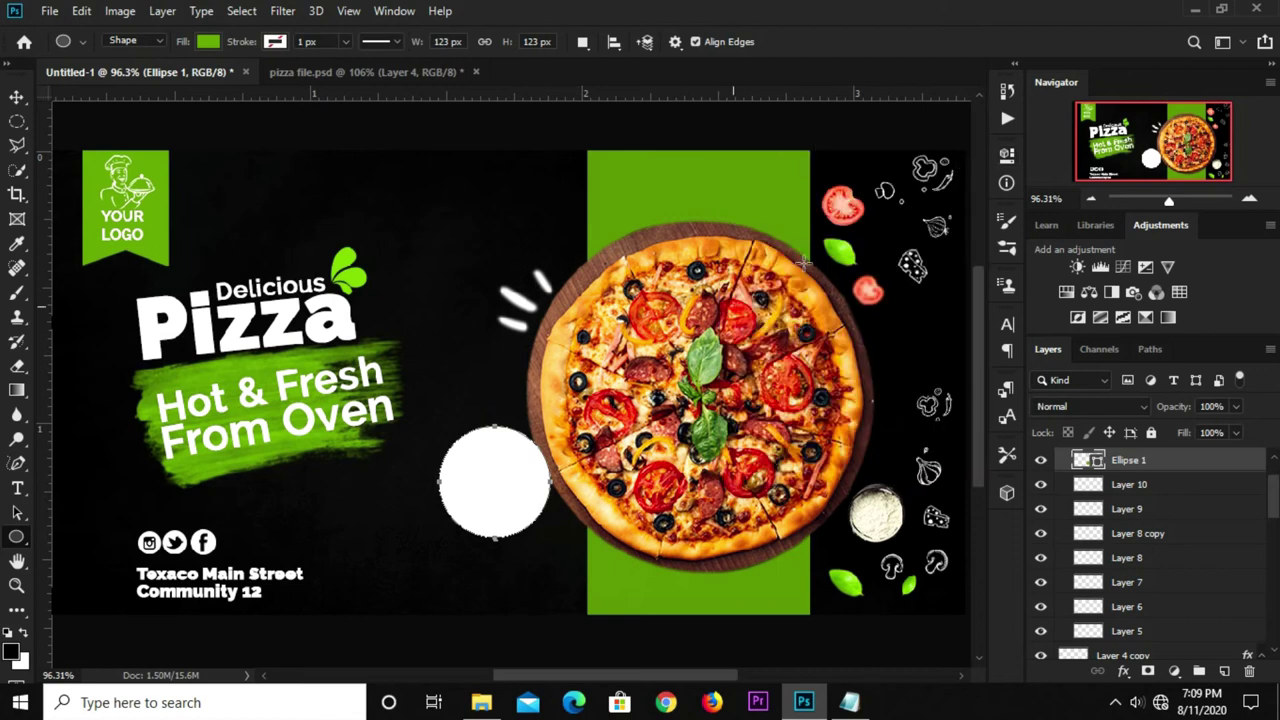
pyautogui.press('v')
pyautogui.moveTo(487, 490); pyautogui.dragTo(494, 458)
pyautogui.scroll(2, 1097, 512)
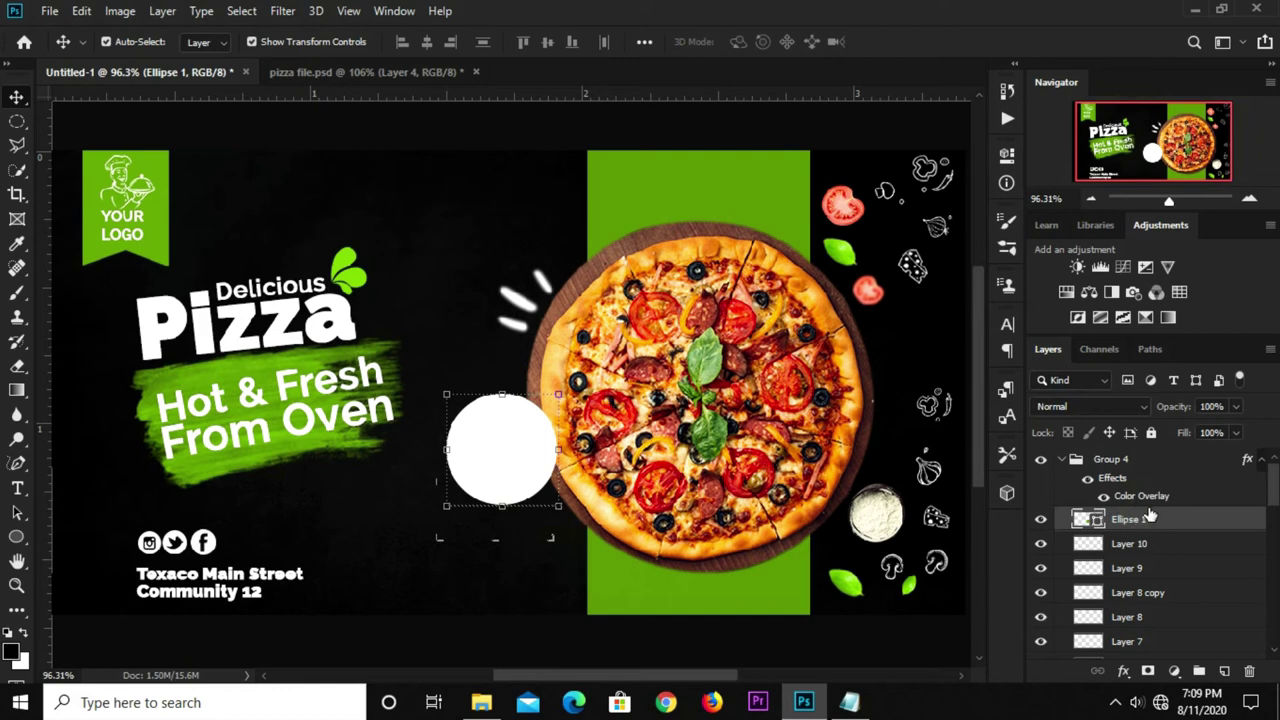
pyautogui.moveTo(1148, 519); pyautogui.dragTo(1135, 447)
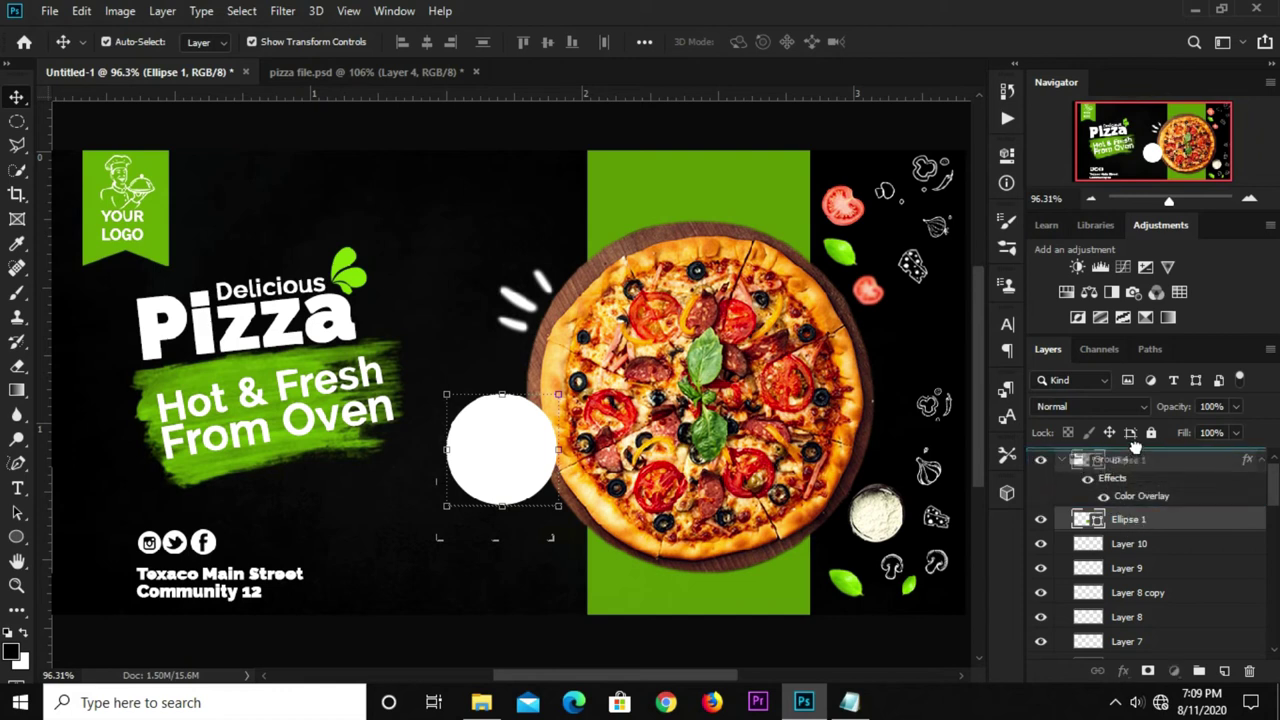
pyautogui.moveTo(549, 483); pyautogui.dragTo(537, 443)
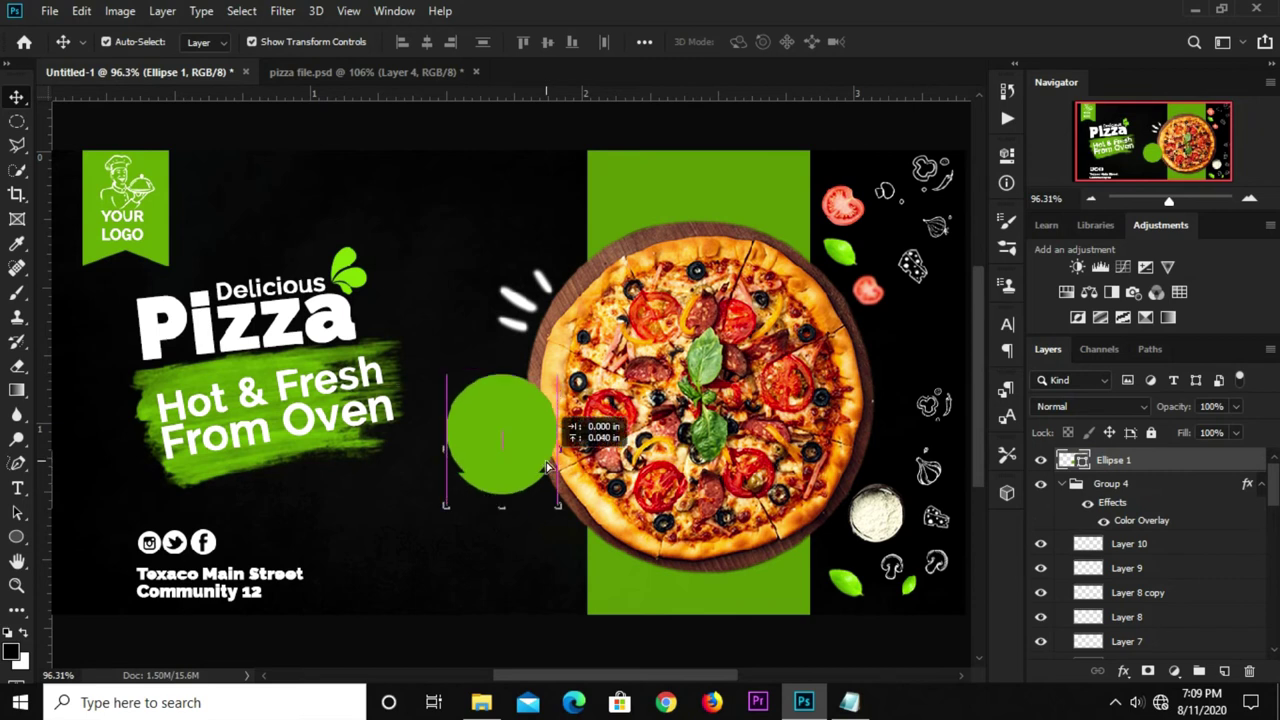
# Duplicate the green circle and scale the copy down to 84.55%.
pyautogui.hotkey('ctrl', 'j')
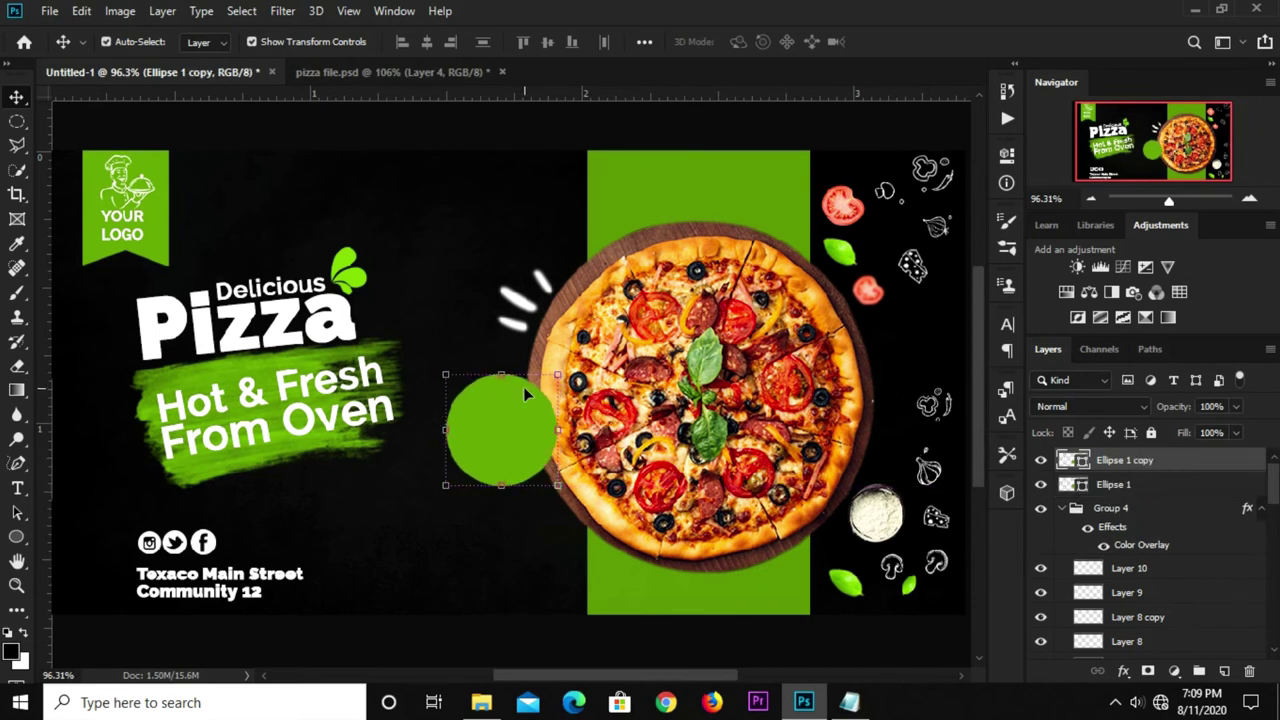
pyautogui.click(546, 372)
pyautogui.moveTo(546, 372); pyautogui.dragTo(546, 380)
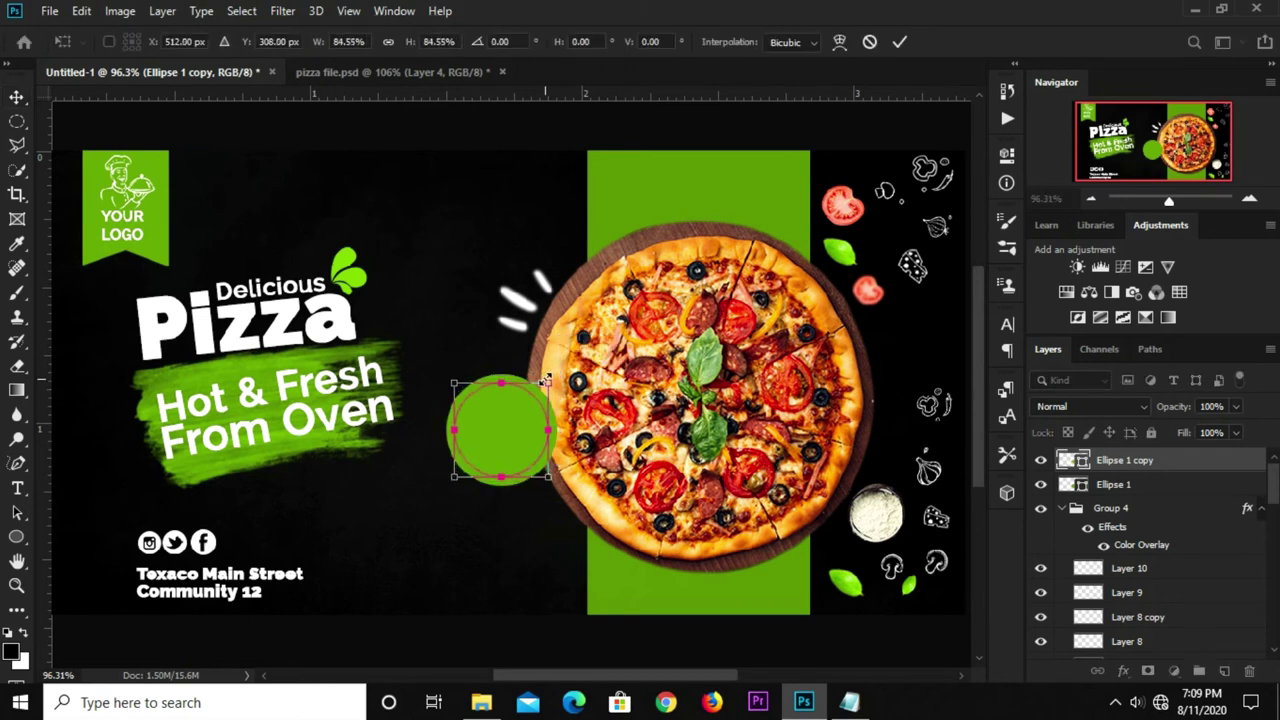
pyautogui.press('Return')
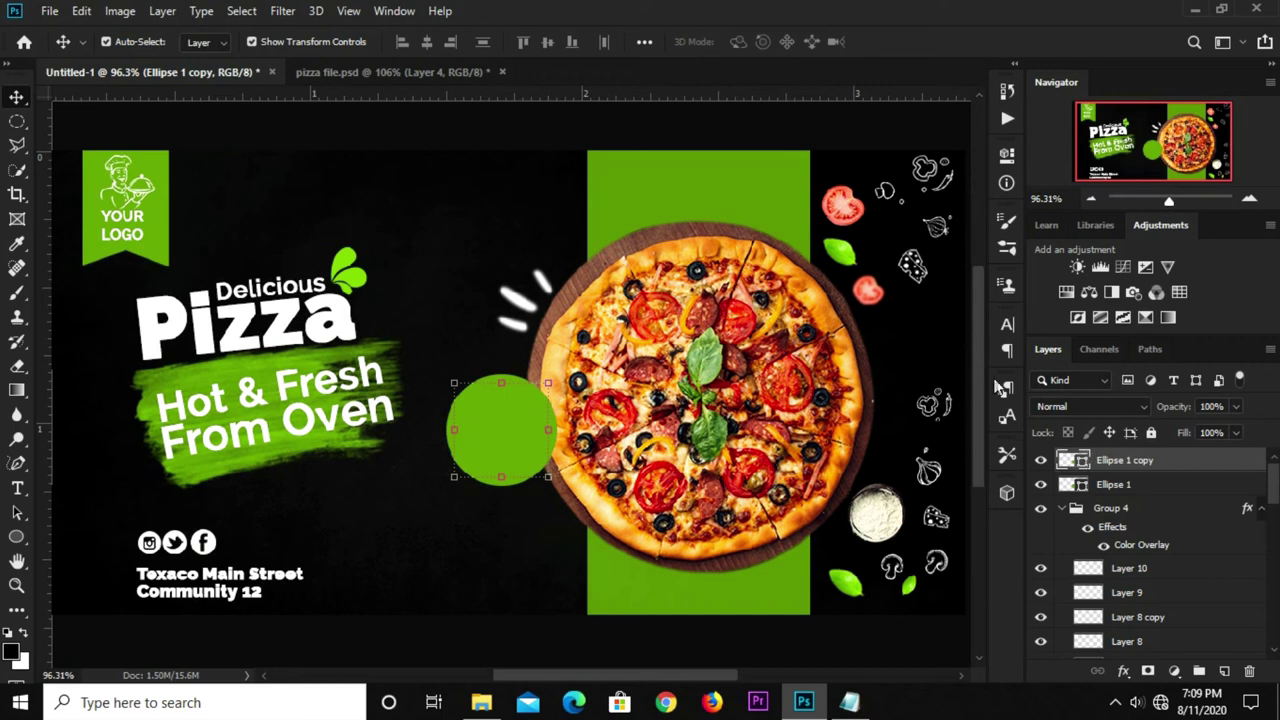
# Give Ellipse 1 copy no fill and a white 3 px stroke using the dotted preset.
pyautogui.click(1005, 158)
pyautogui.click(742, 297)
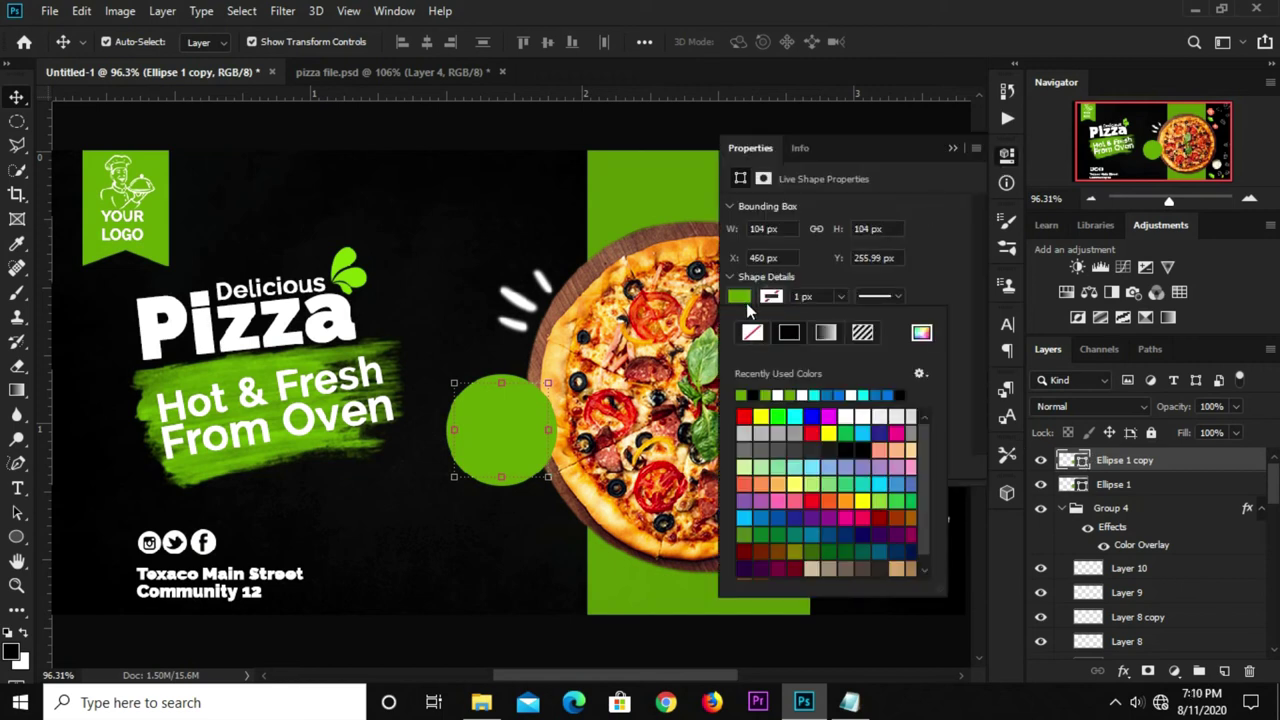
pyautogui.click(752, 328)
pyautogui.click(778, 298)
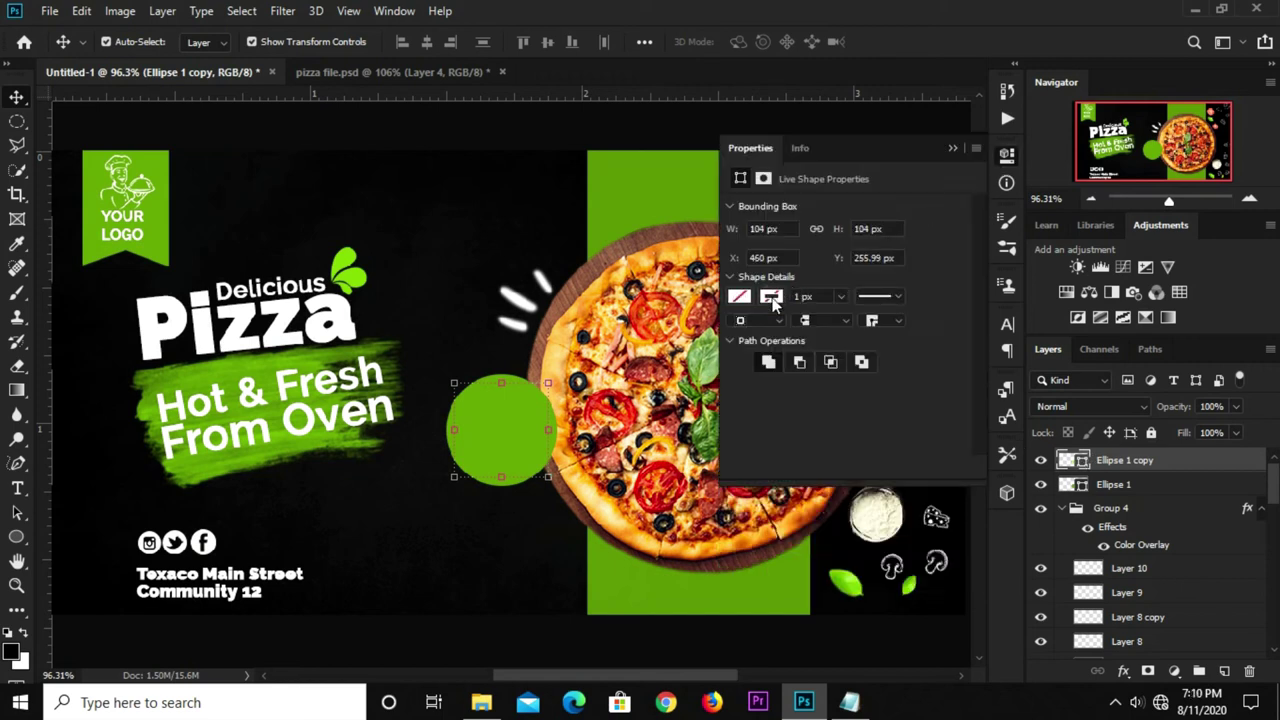
pyautogui.click(777, 395)
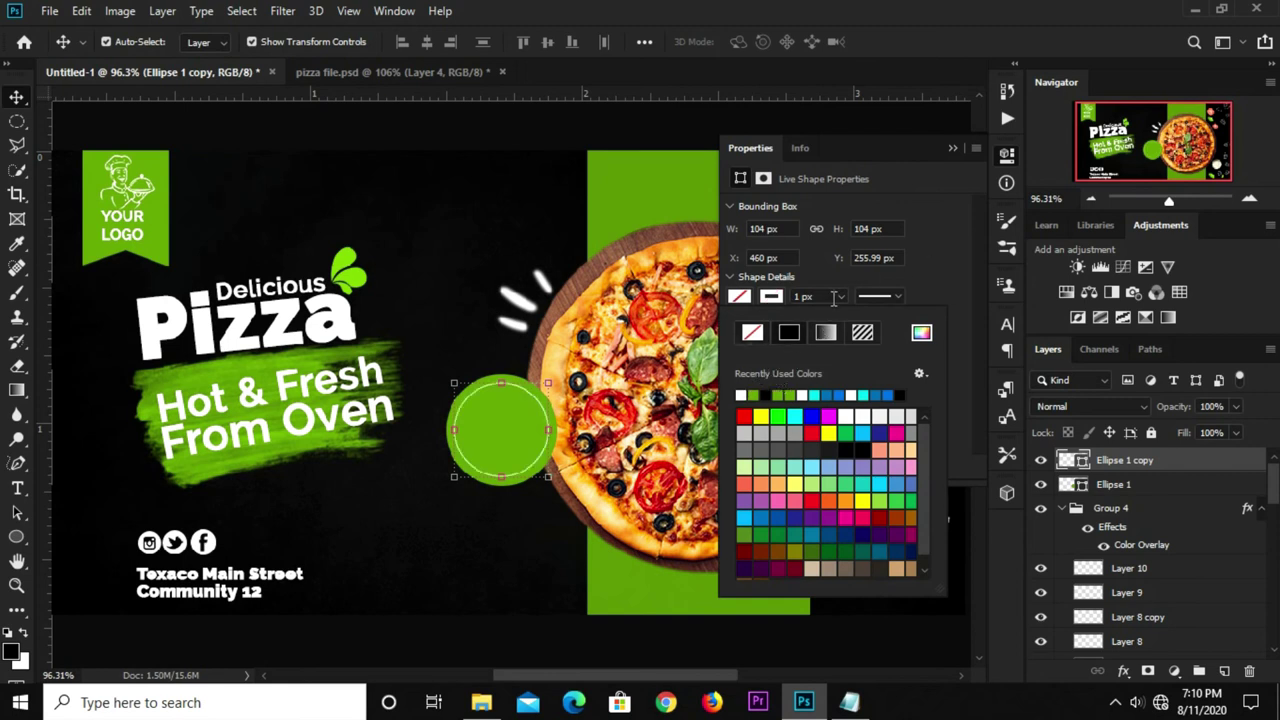
pyautogui.click(795, 296)
pyautogui.press('Return')
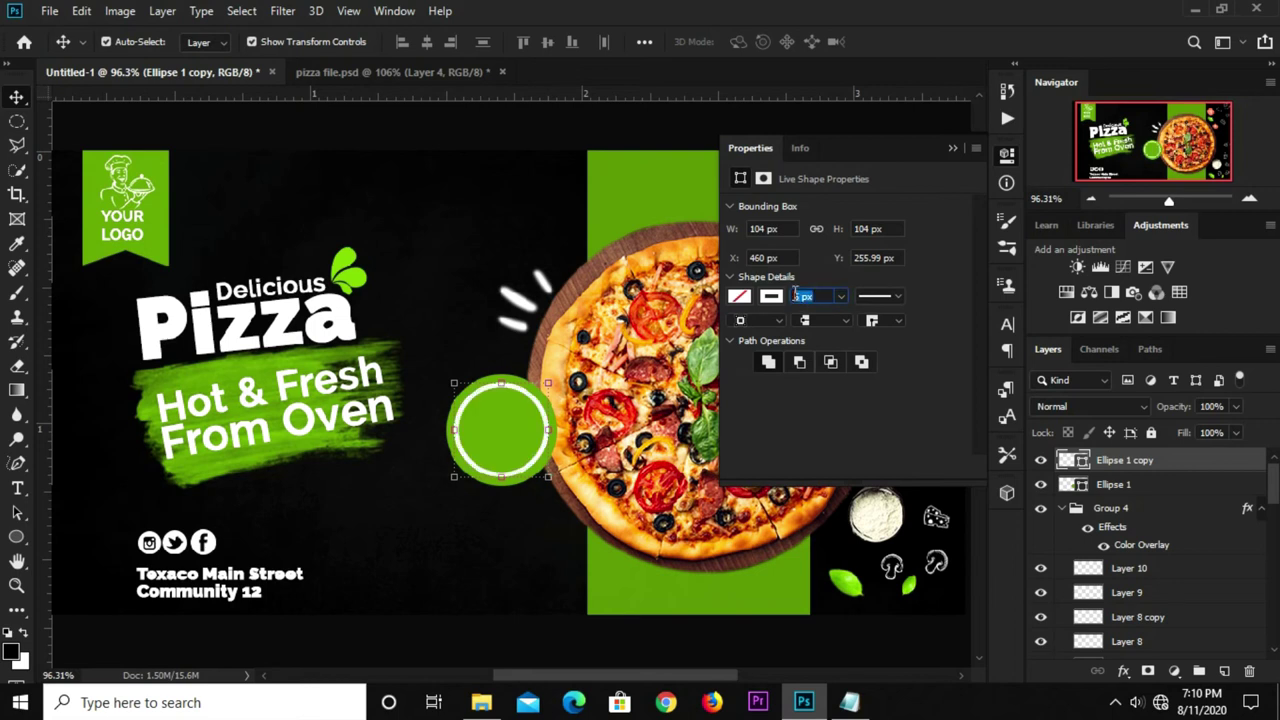
pyautogui.write('3')
pyautogui.press('Return')
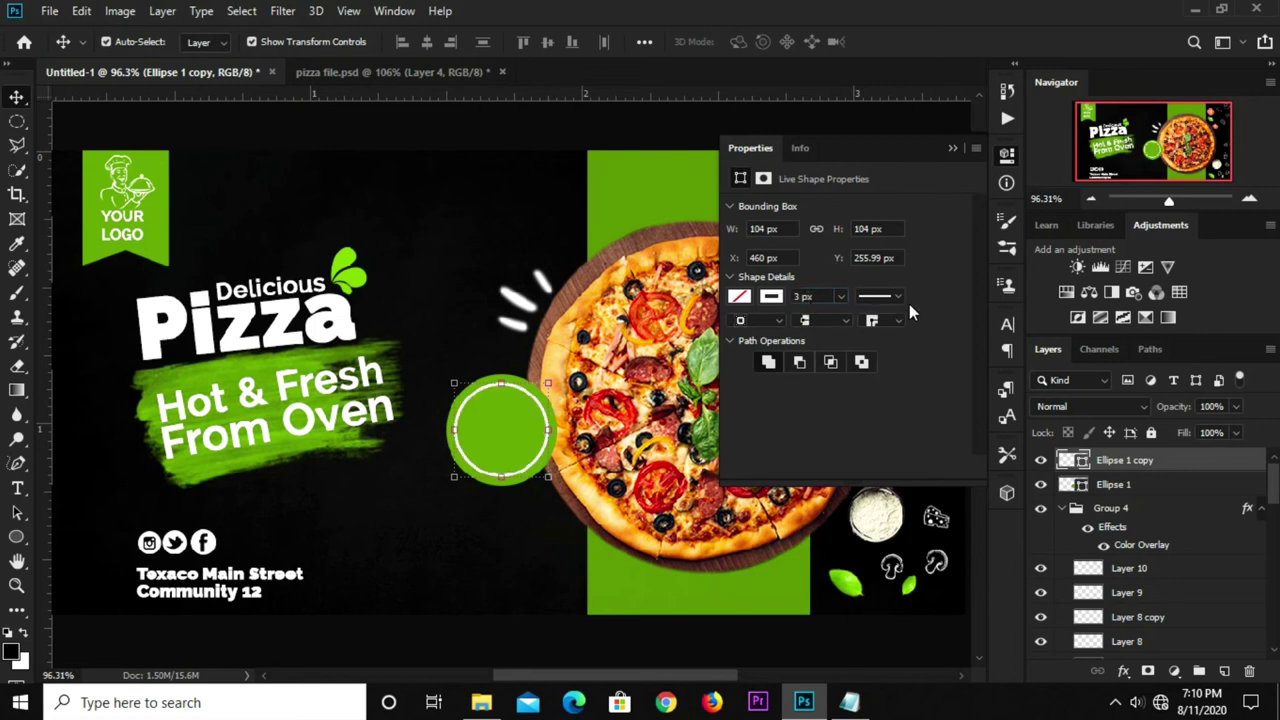
pyautogui.click(897, 297)
pyautogui.click(835, 414)
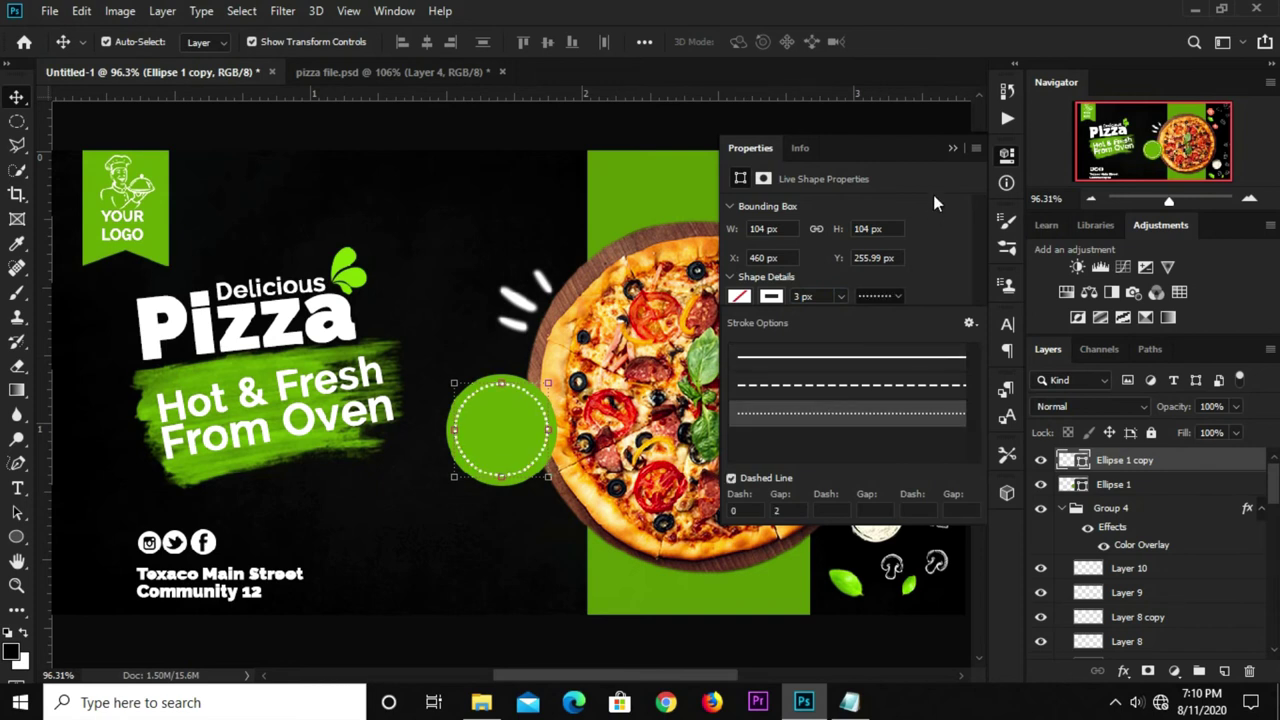
pyautogui.click(953, 148)
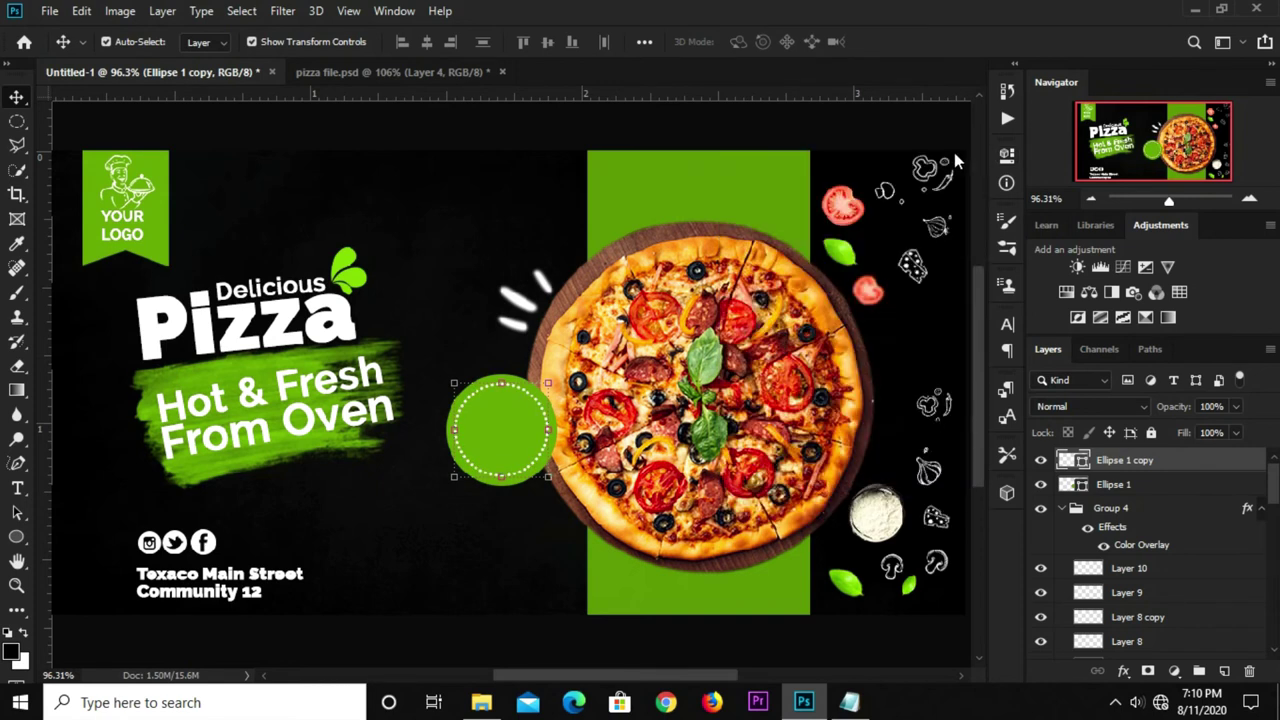
# Group both ellipses into Group 5 and rotate the group about −12°.
pyautogui.keyDown('shift'); pyautogui.click(1137, 485); pyautogui.keyUp('shift')
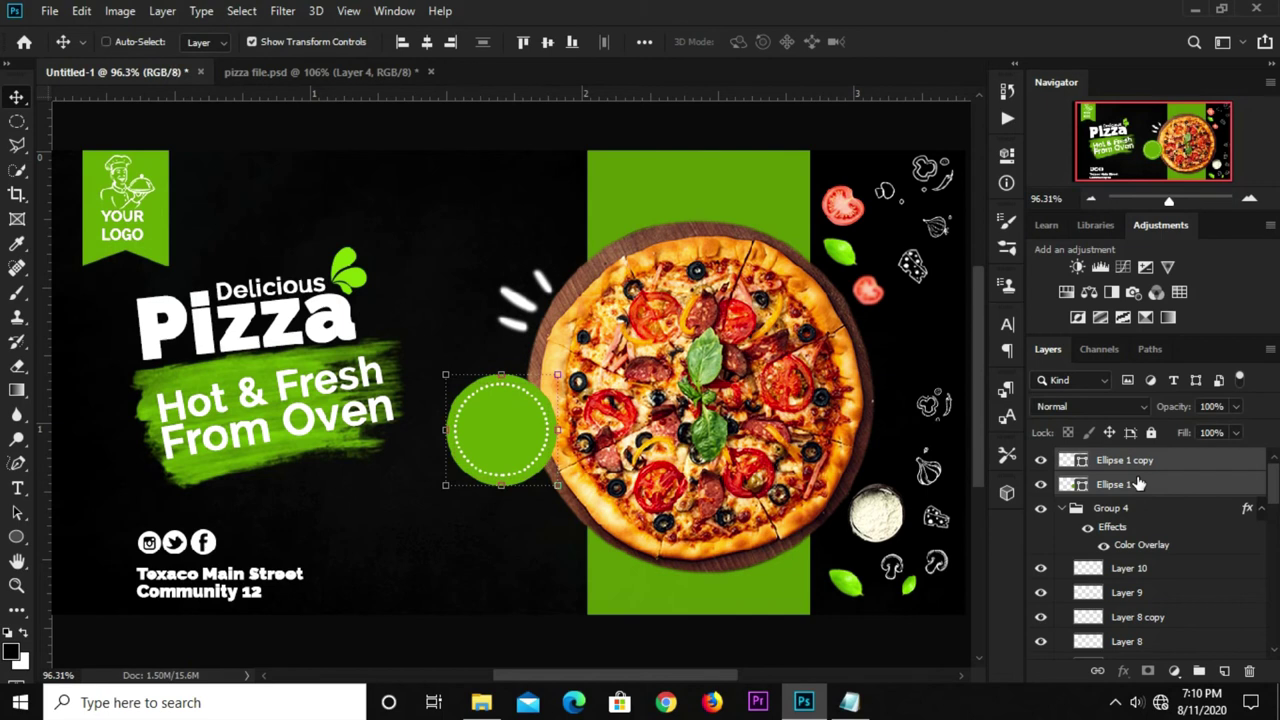
pyautogui.hotkey('ctrl', 'g')
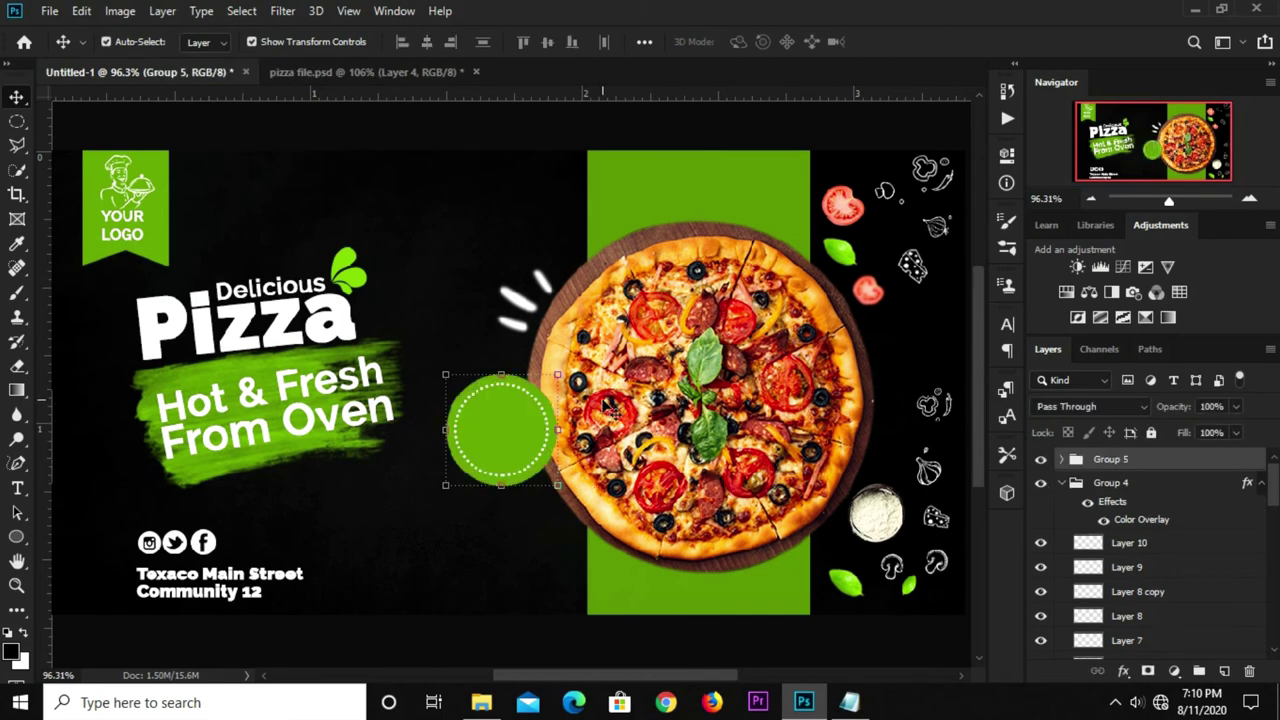
pyautogui.moveTo(577, 380); pyautogui.dragTo(565, 365)
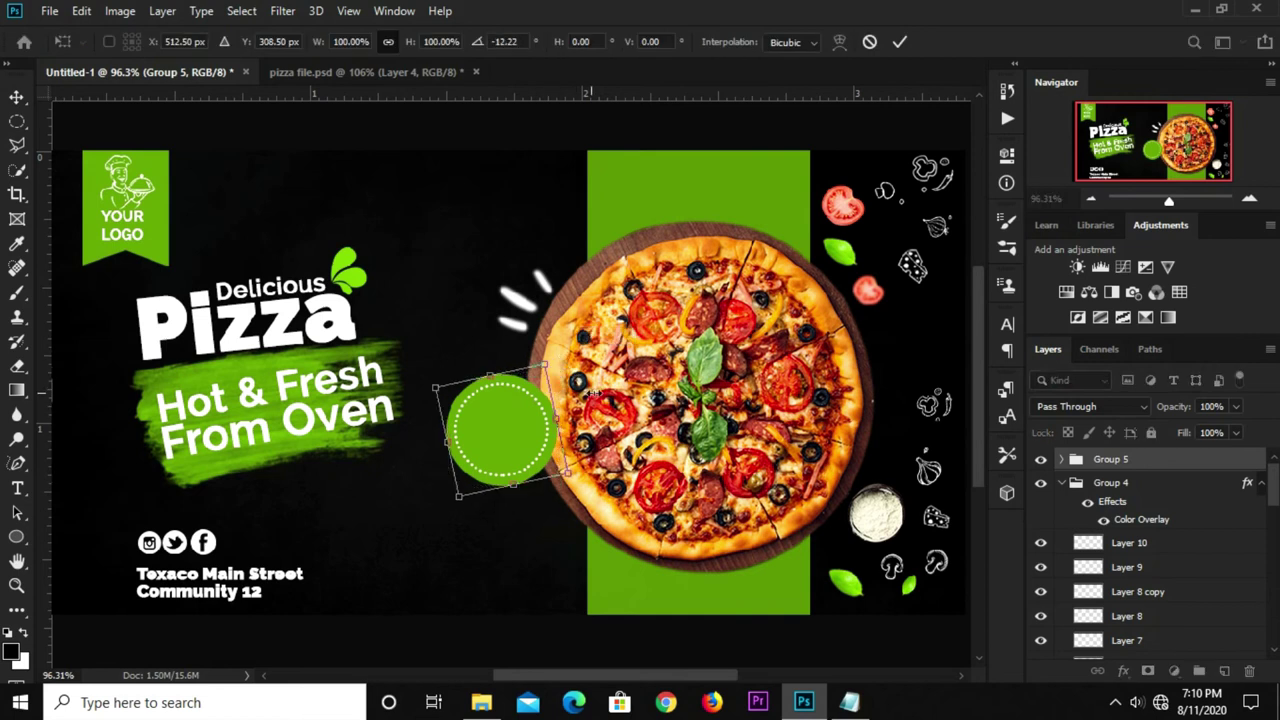
pyautogui.click(903, 42)
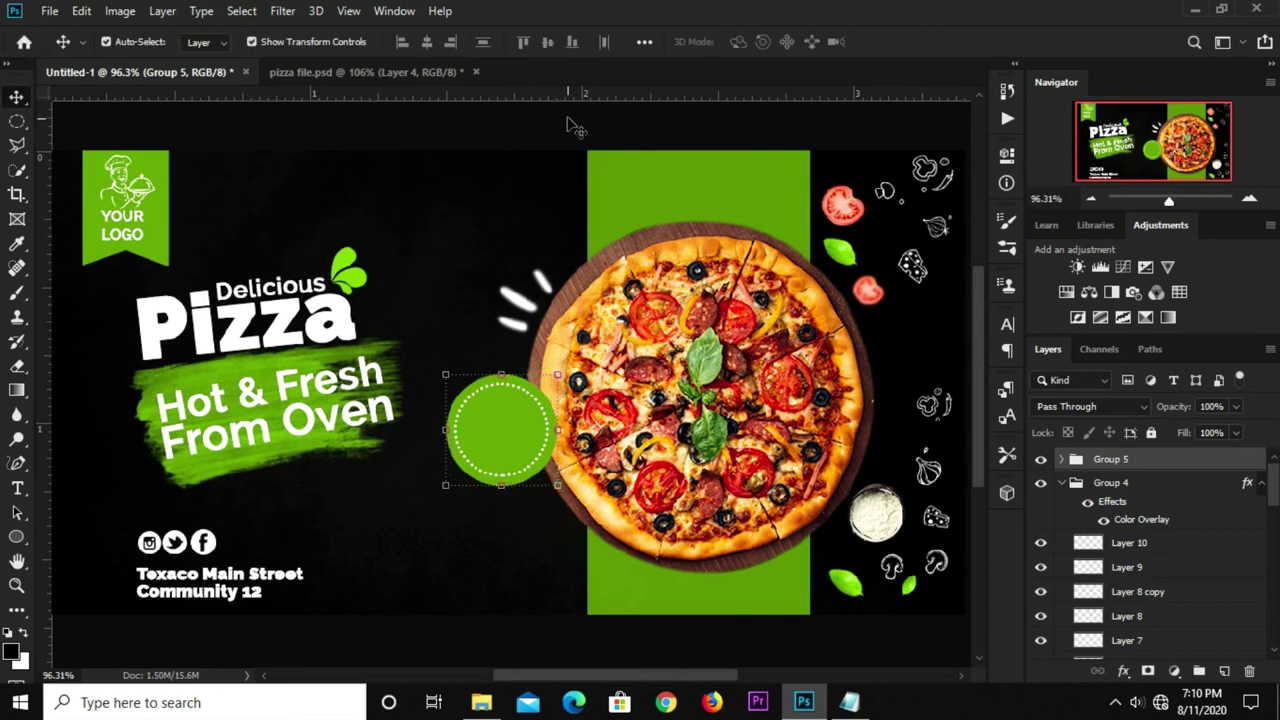
pyautogui.click(580, 132)
# Move Group 5 below Rectangle 1 so the circles sit behind the pizza.
pyautogui.click(1110, 459)
pyautogui.scroll(-1, 1150, 550)
pyautogui.moveTo(1157, 705)
pyautogui.mouseDown()
pyautogui.moveTo(1140, 618)
pyautogui.moveTo(1146, 630)
pyautogui.mouseUp()
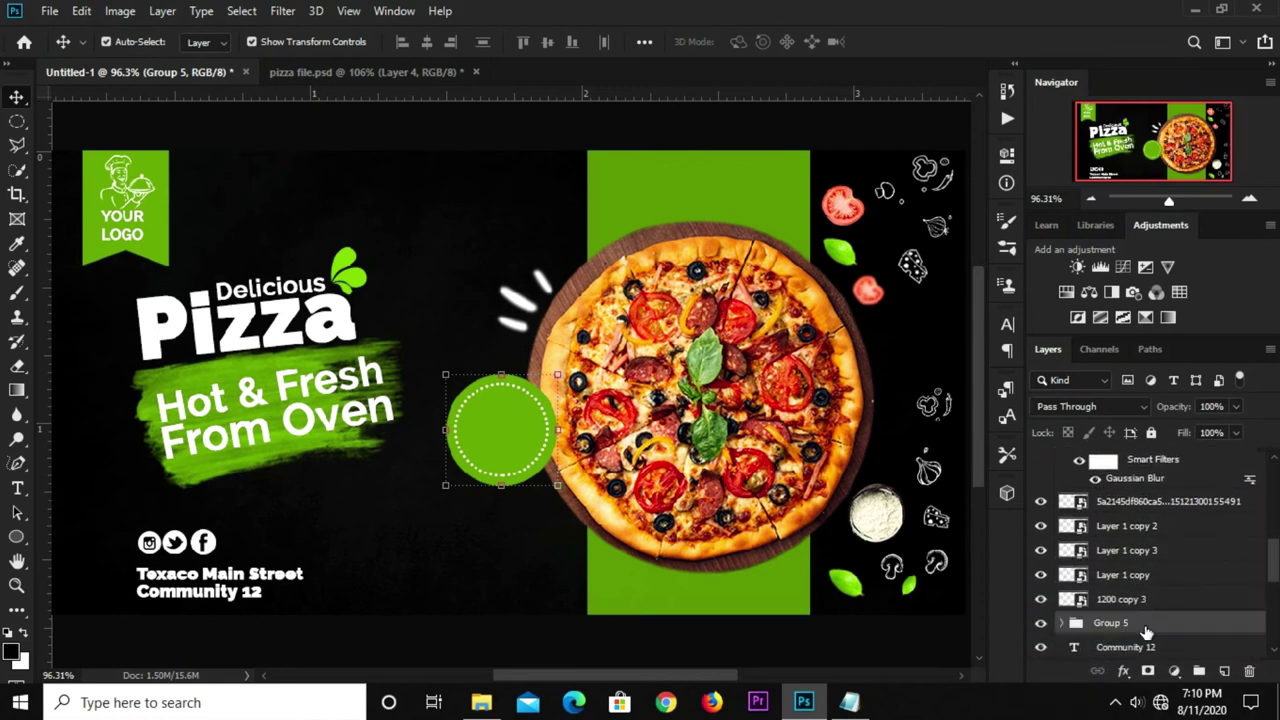
pyautogui.scroll(-2, 1150, 560)
pyautogui.scroll(-2, 1150, 540)
pyautogui.scroll(2, 1158, 510)
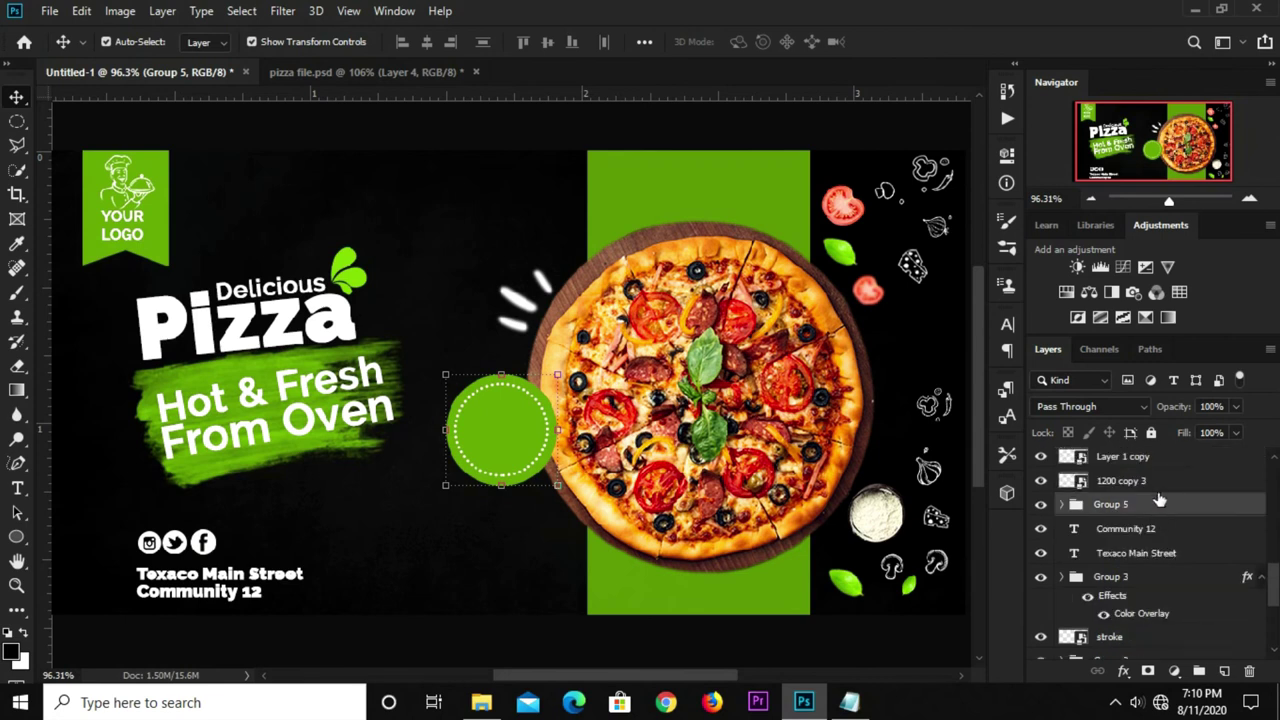
pyautogui.moveTo(1148, 506); pyautogui.dragTo(1155, 703)
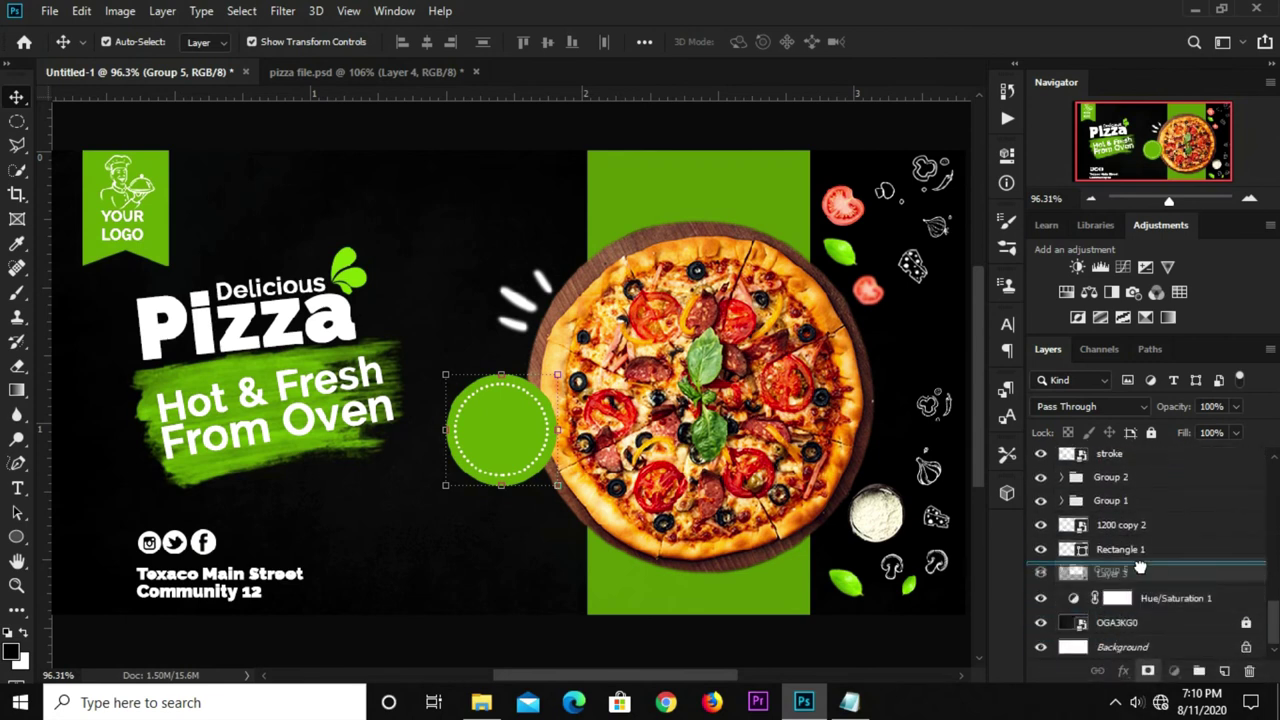
pyautogui.moveTo(1155, 703); pyautogui.dragTo(1140, 567)
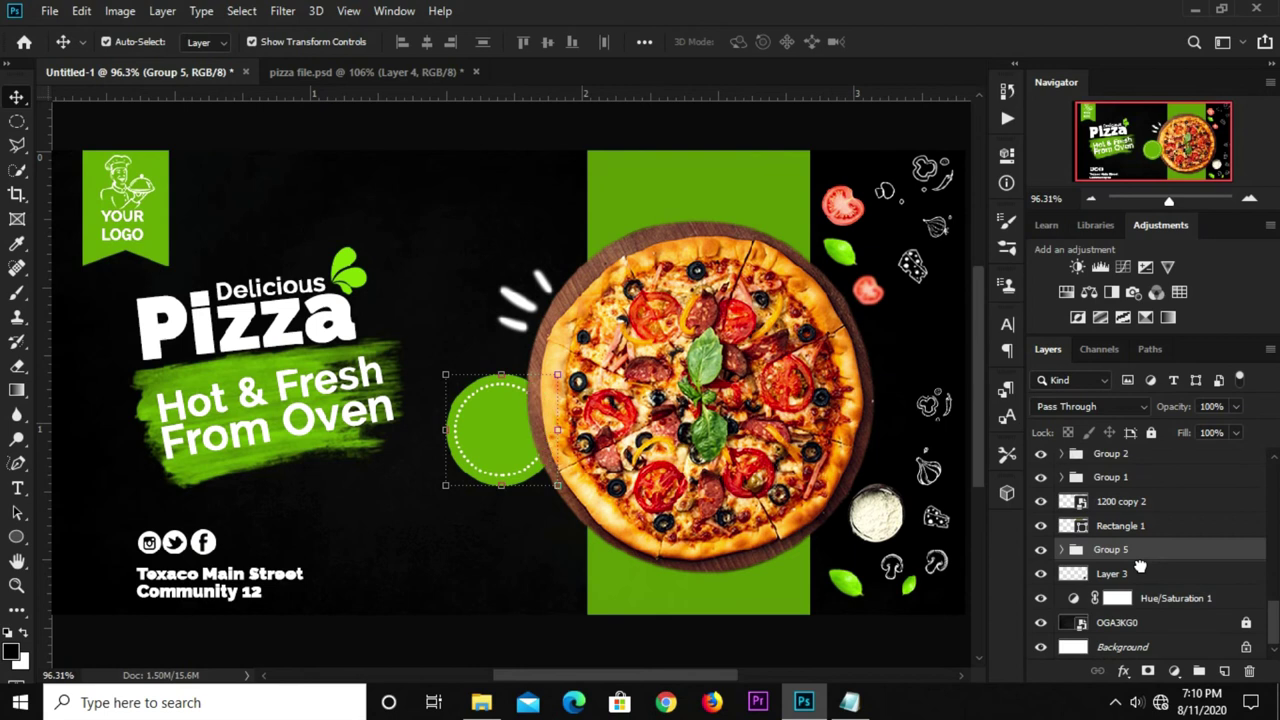
pyautogui.click(427, 490)
pyautogui.press('Return')
pyautogui.click(498, 652)
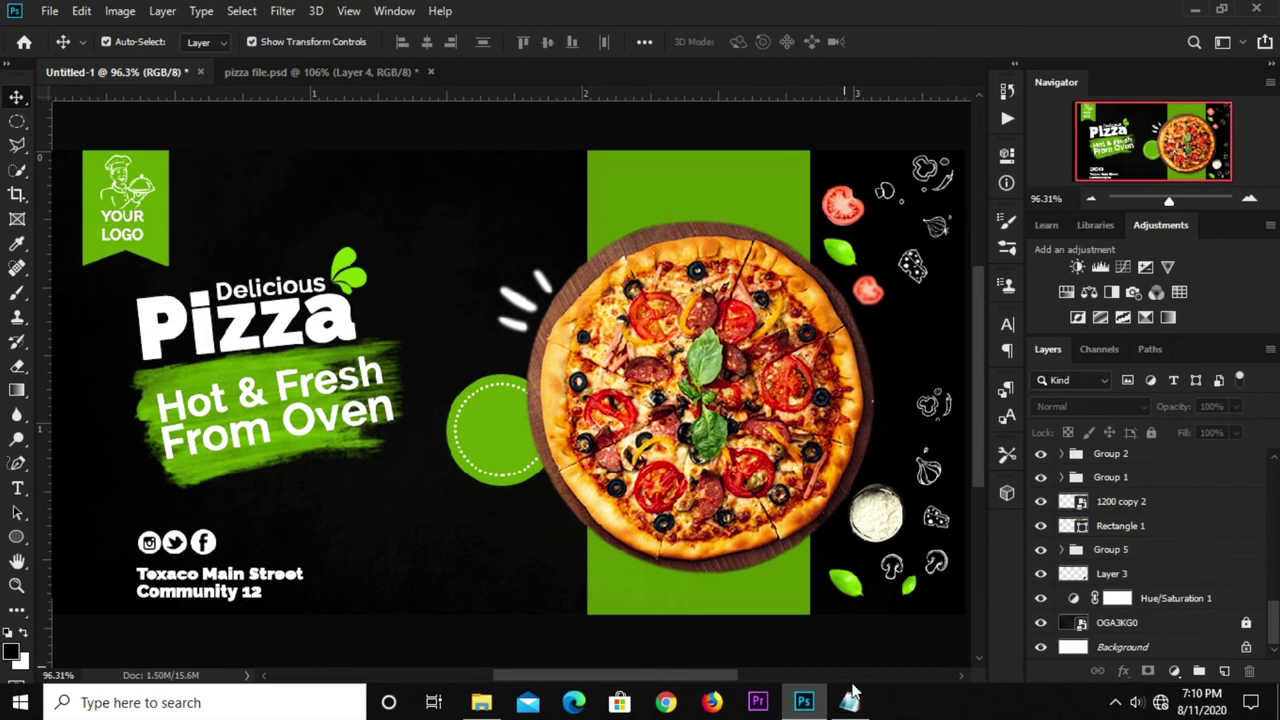
# Copy the 50% line from the Notepad notes.
pyautogui.click(849, 702)
pyautogui.moveTo(479, 354); pyautogui.dragTo(432, 354)
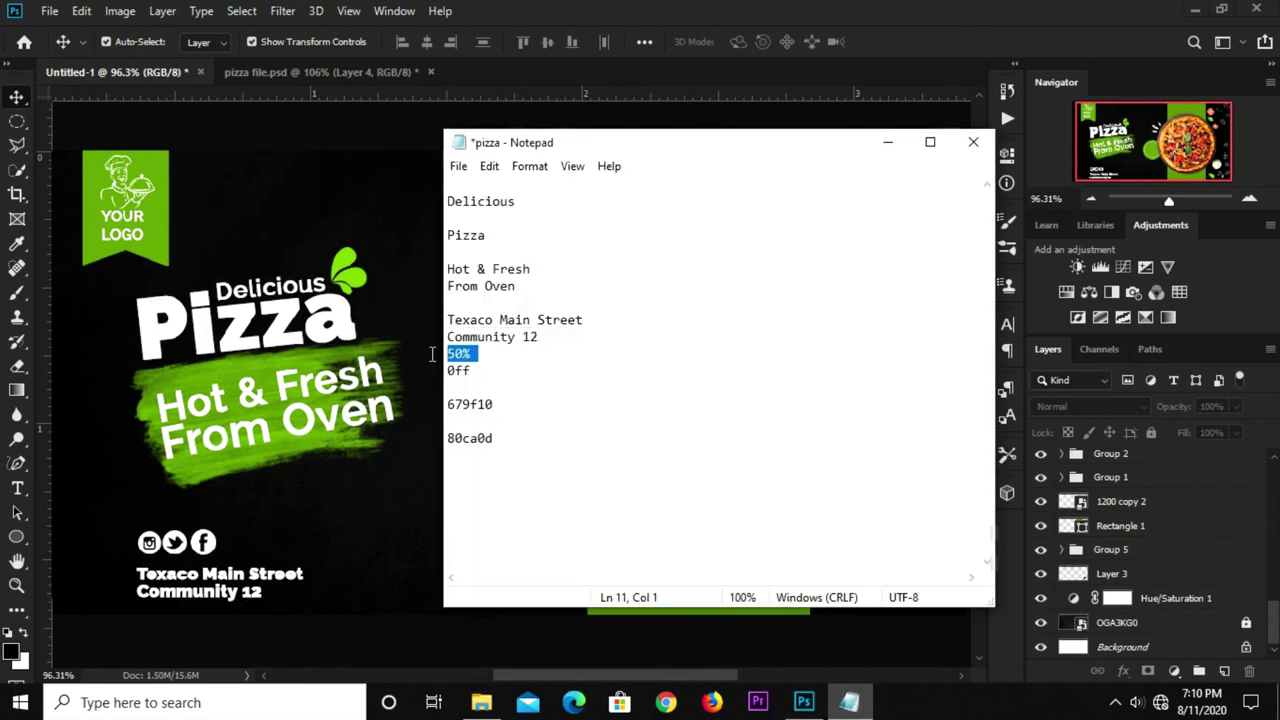
pyautogui.rightClick(450, 354)
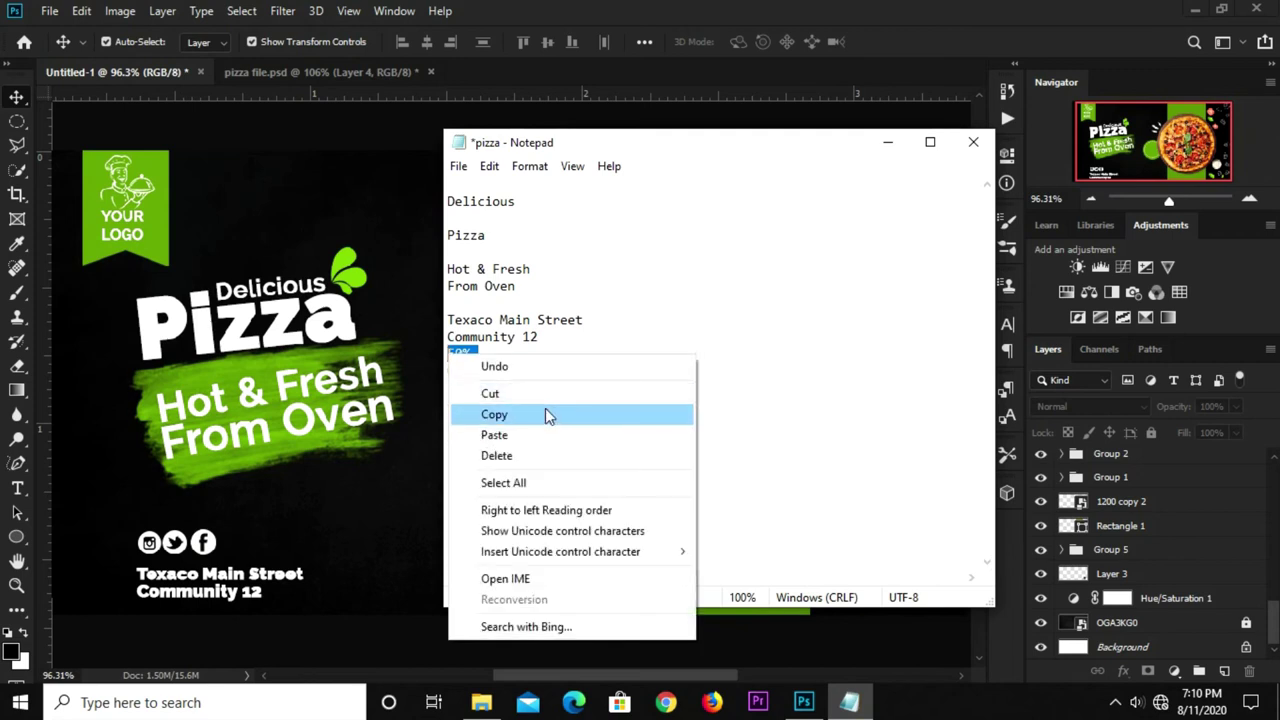
pyautogui.click(545, 408)
pyautogui.click(385, 505)
pyautogui.click(16, 489)
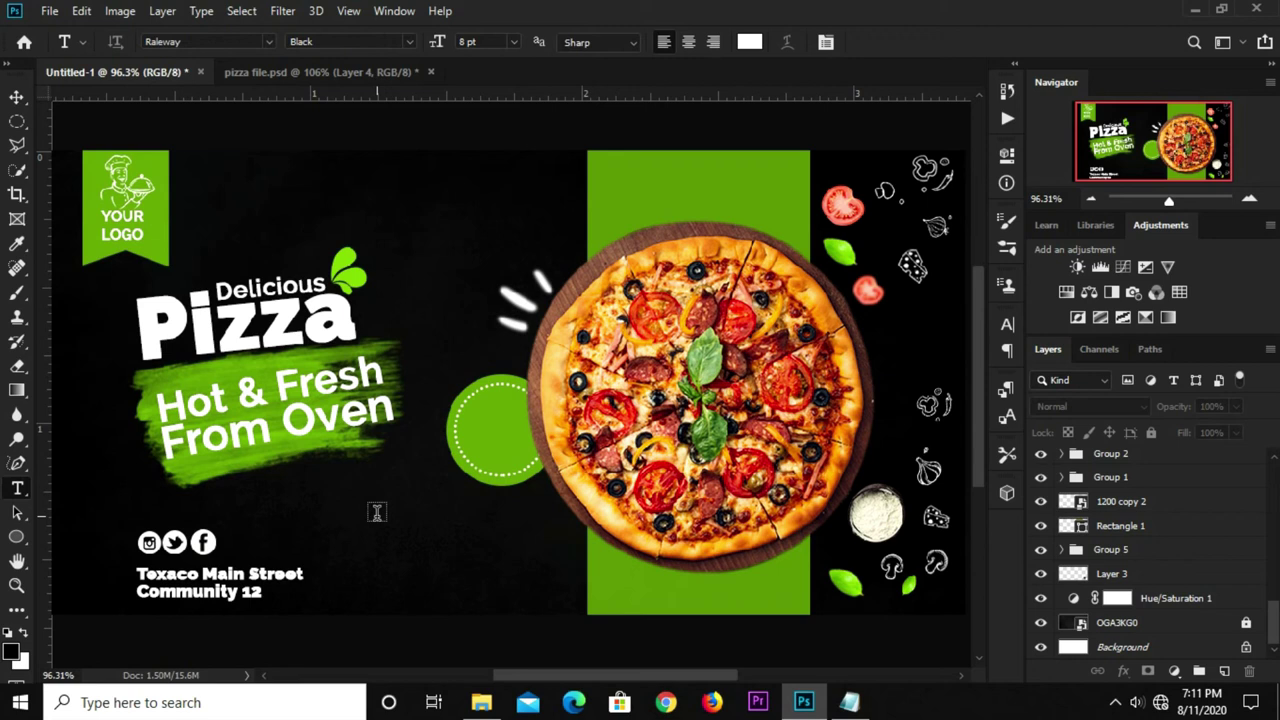
# Paste '50%' as a new text layer and set its font to Accidental Presidency.
pyautogui.click(377, 512)
pyautogui.hotkey('ctrl', 'v')
pyautogui.click(898, 42)
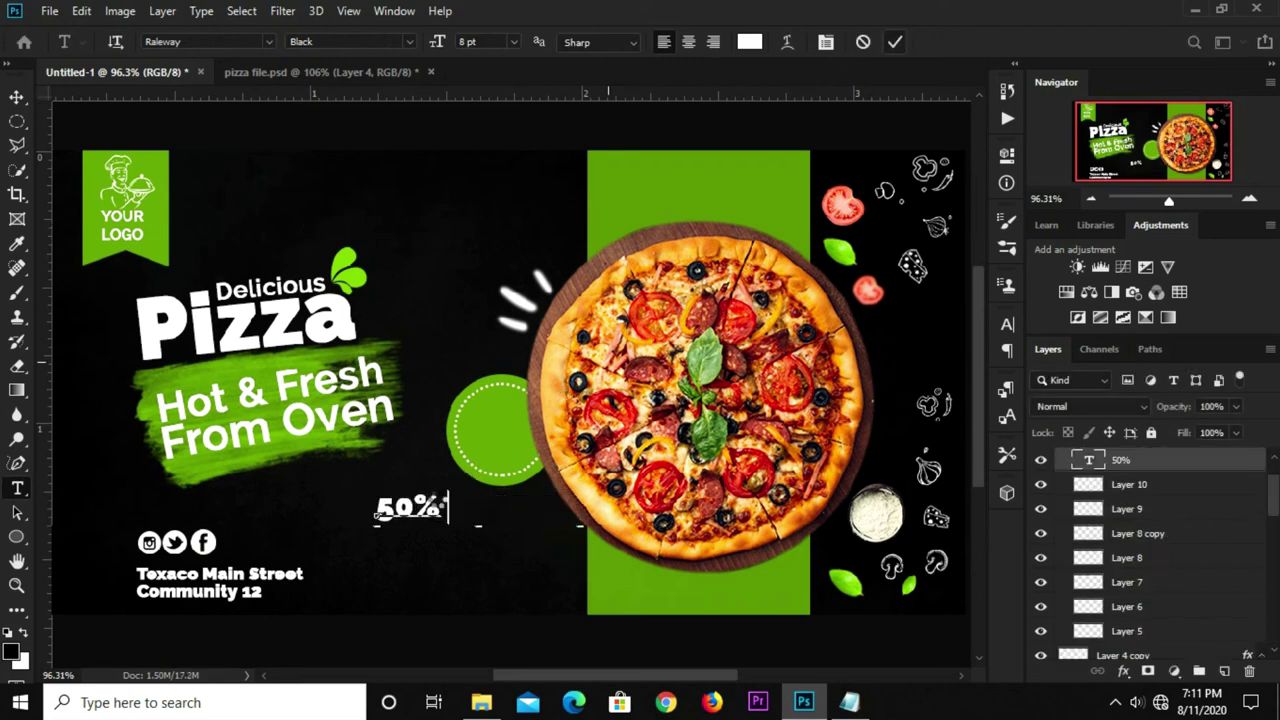
pyautogui.press('v')
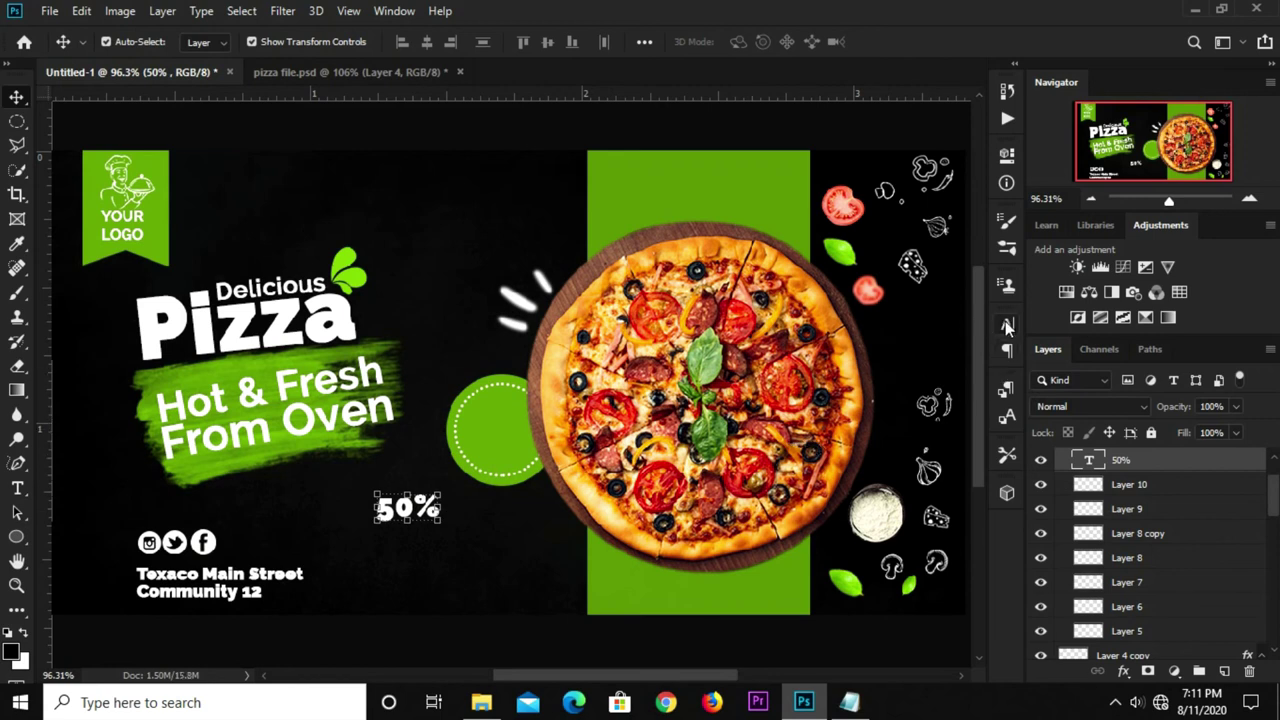
pyautogui.click(1006, 324)
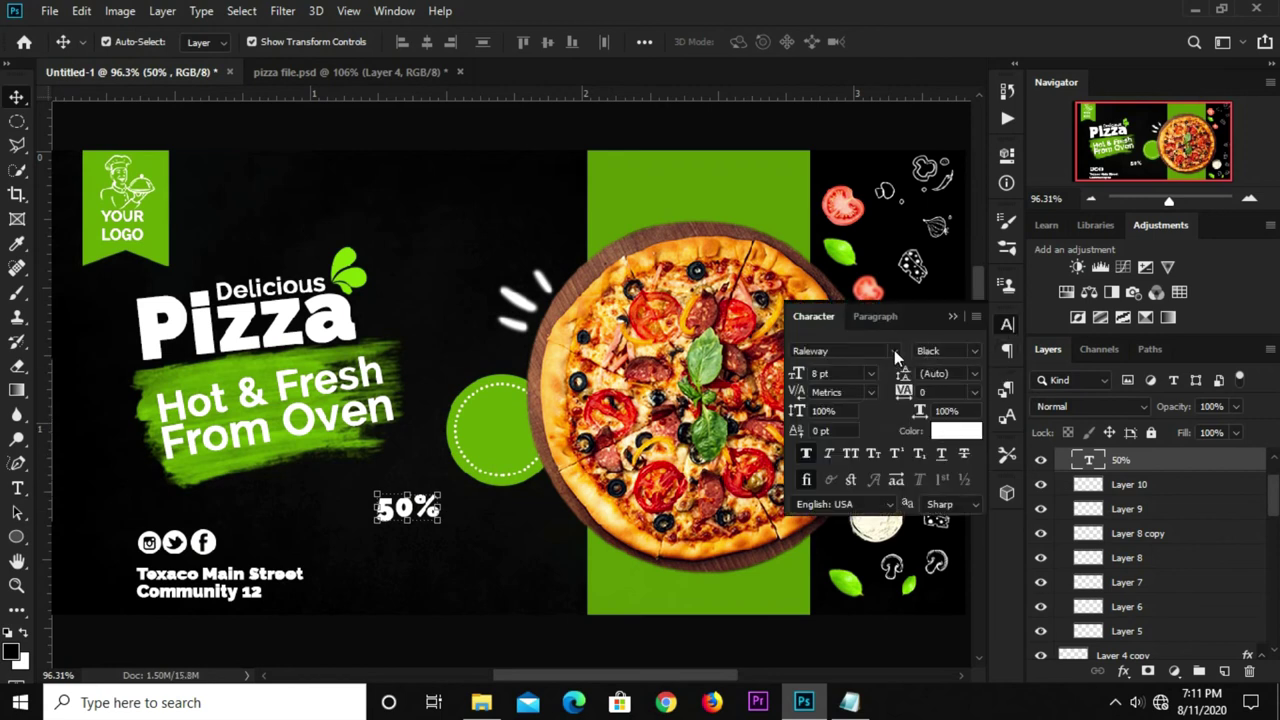
pyautogui.click(894, 350)
pyautogui.click(894, 350)
pyautogui.click(894, 350)
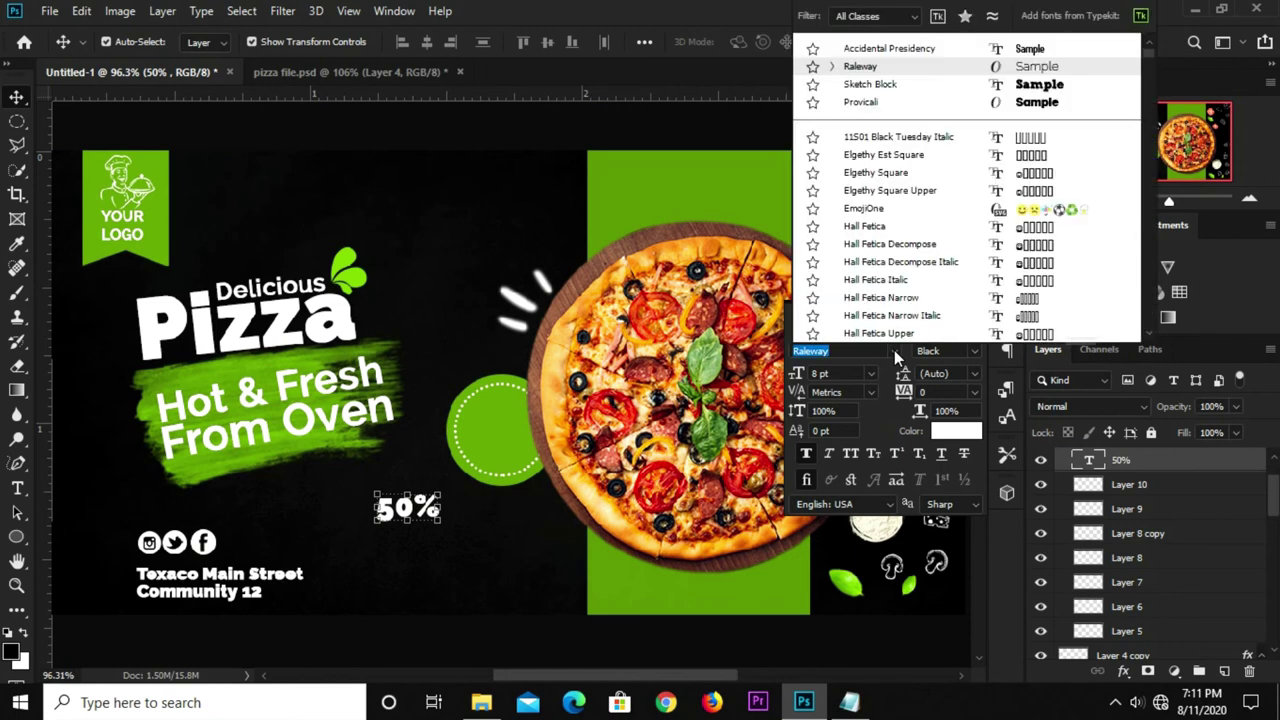
pyautogui.click(882, 56)
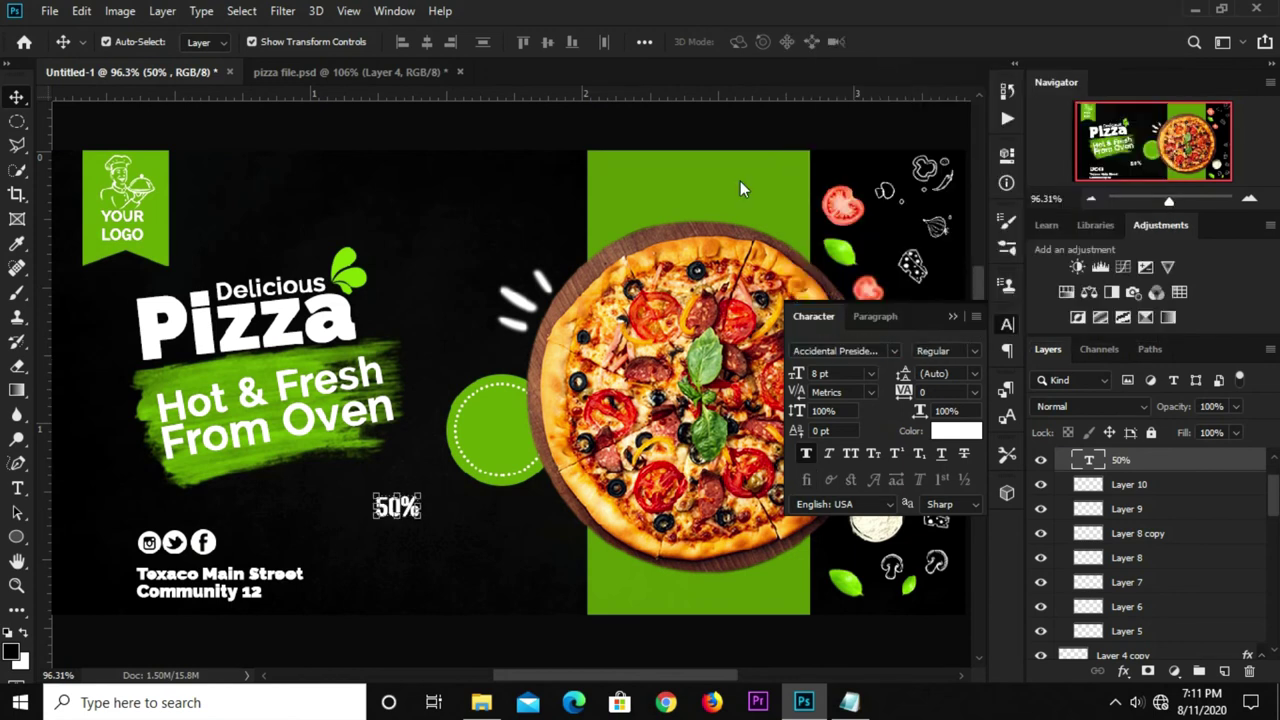
pyautogui.click(955, 317)
# Move the 50% text into the green circle, then scale and tilt it.
pyautogui.scroll(3, 392, 510)
pyautogui.moveTo(384, 528)
pyautogui.mouseDown()
pyautogui.moveTo(560, 370)
pyautogui.moveTo(588, 425)
pyautogui.moveTo(586, 412)
pyautogui.mouseUp()
pyautogui.hotkey('ctrl', 't')
pyautogui.moveTo(668, 392); pyautogui.dragTo(668, 380)
pyautogui.moveTo(627, 320); pyautogui.dragTo(614, 318)
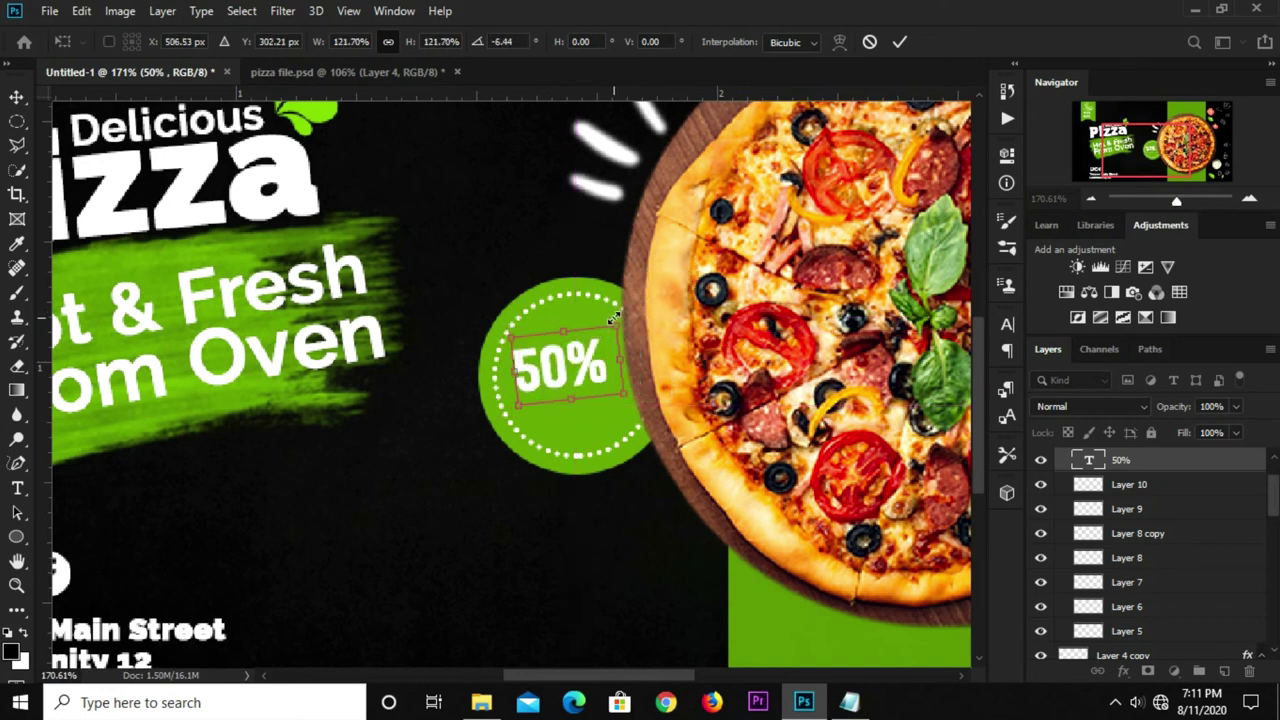
pyautogui.press('Return')
# Duplicate the 50% text below itself, retype it as 'OFF', and enlarge it.
pyautogui.moveTo(556, 368); pyautogui.dragTo(575, 405)
pyautogui.doubleClick(575, 405)
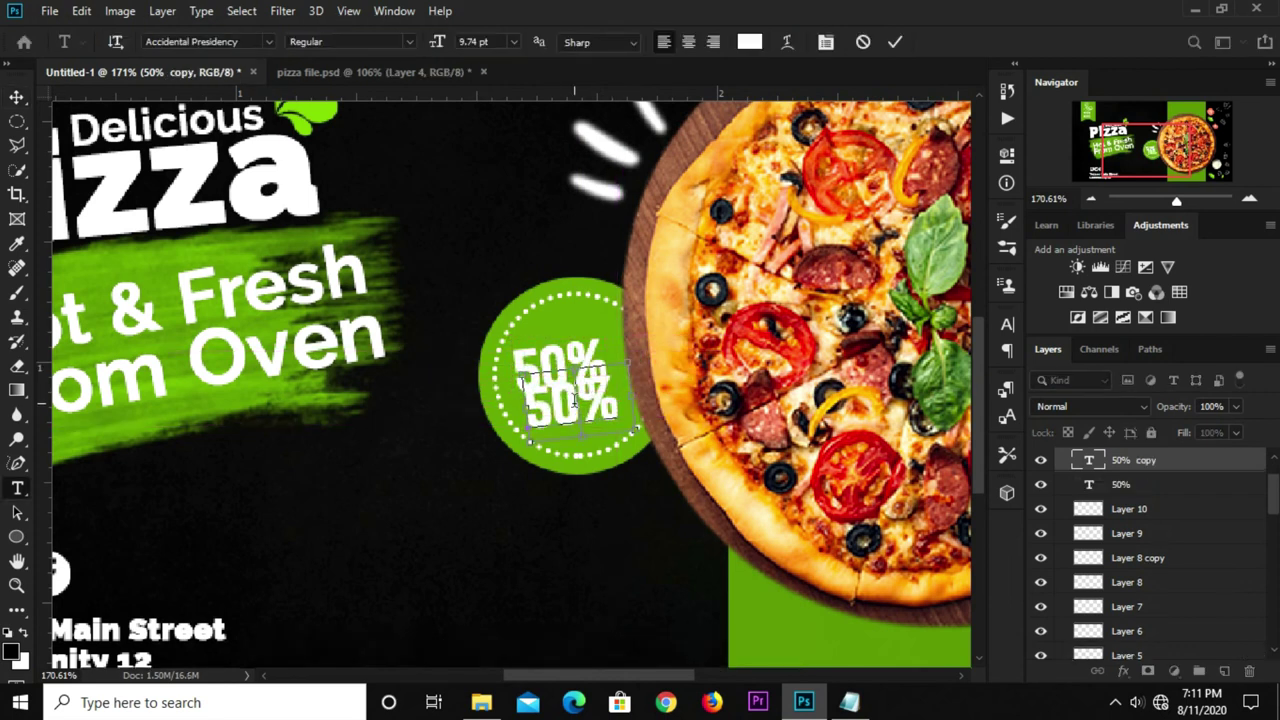
pyautogui.write('OFF')
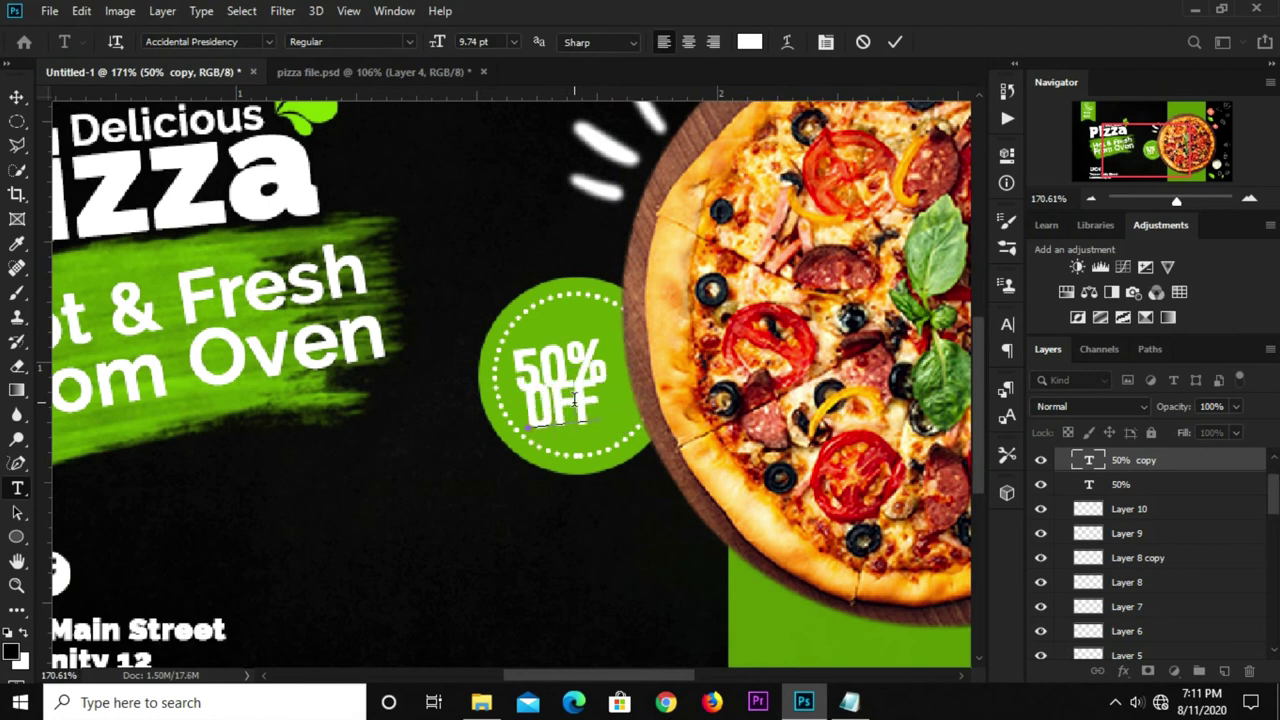
pyautogui.hotkey('ctrl', 'Return')
pyautogui.press('v')
pyautogui.moveTo(527, 428); pyautogui.dragTo(514, 441)
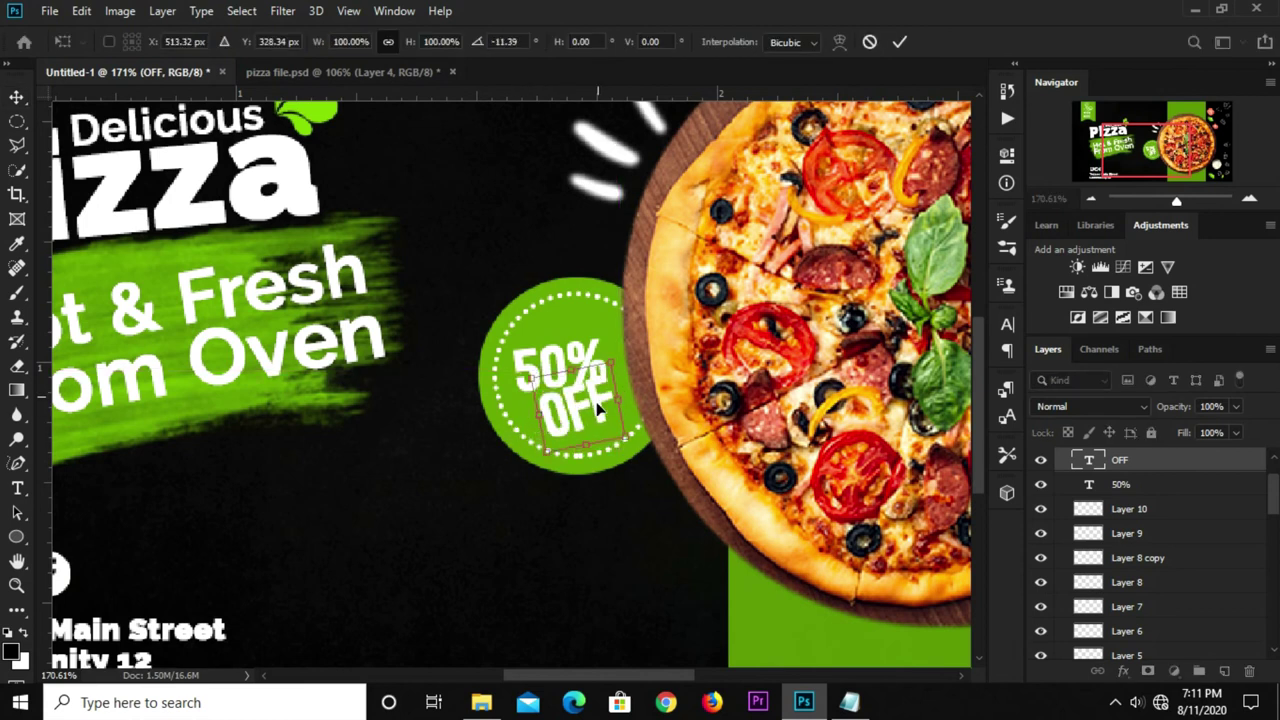
pyautogui.write('513')
pyautogui.press('Return')
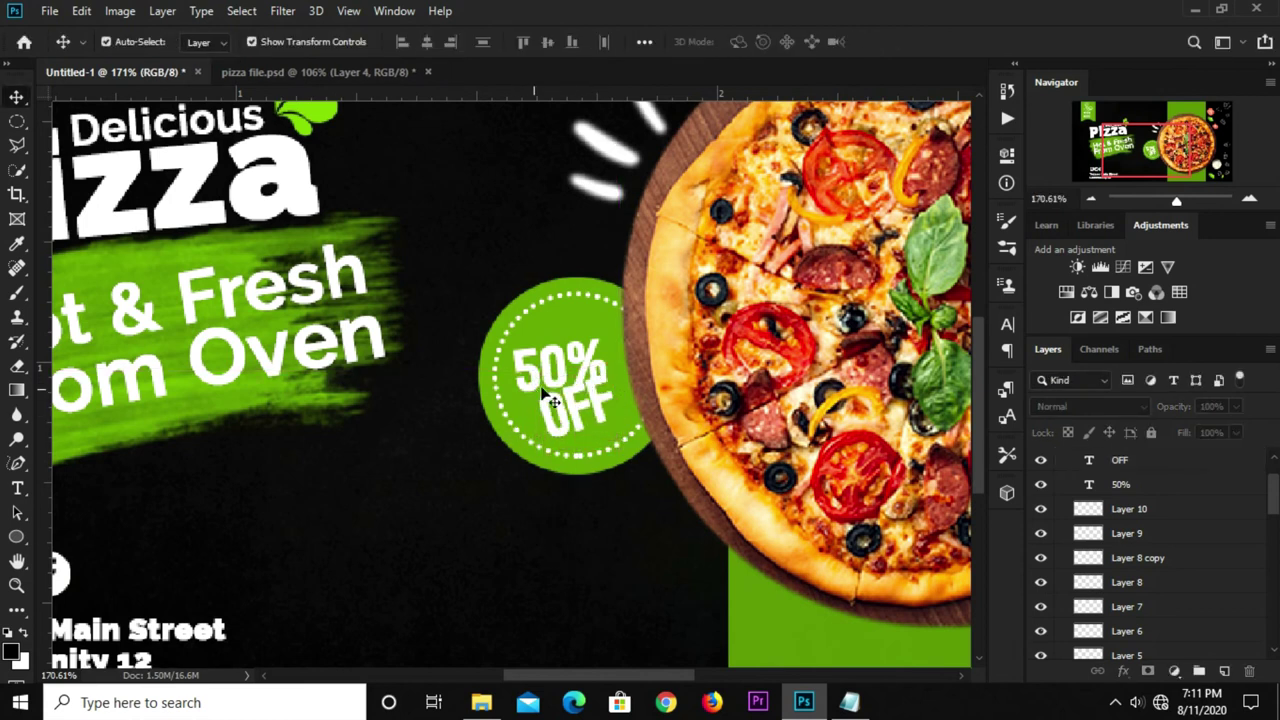
# Tilt and enlarge 50% to match OFF, then nudge OFF slightly up and right.
pyautogui.click(410, 365)
pyautogui.click(520, 368)
pyautogui.moveTo(603, 337); pyautogui.dragTo(632, 311)
pyautogui.moveTo(528, 398); pyautogui.dragTo(519, 404)
pyautogui.moveTo(572, 359); pyautogui.dragTo(574, 361)
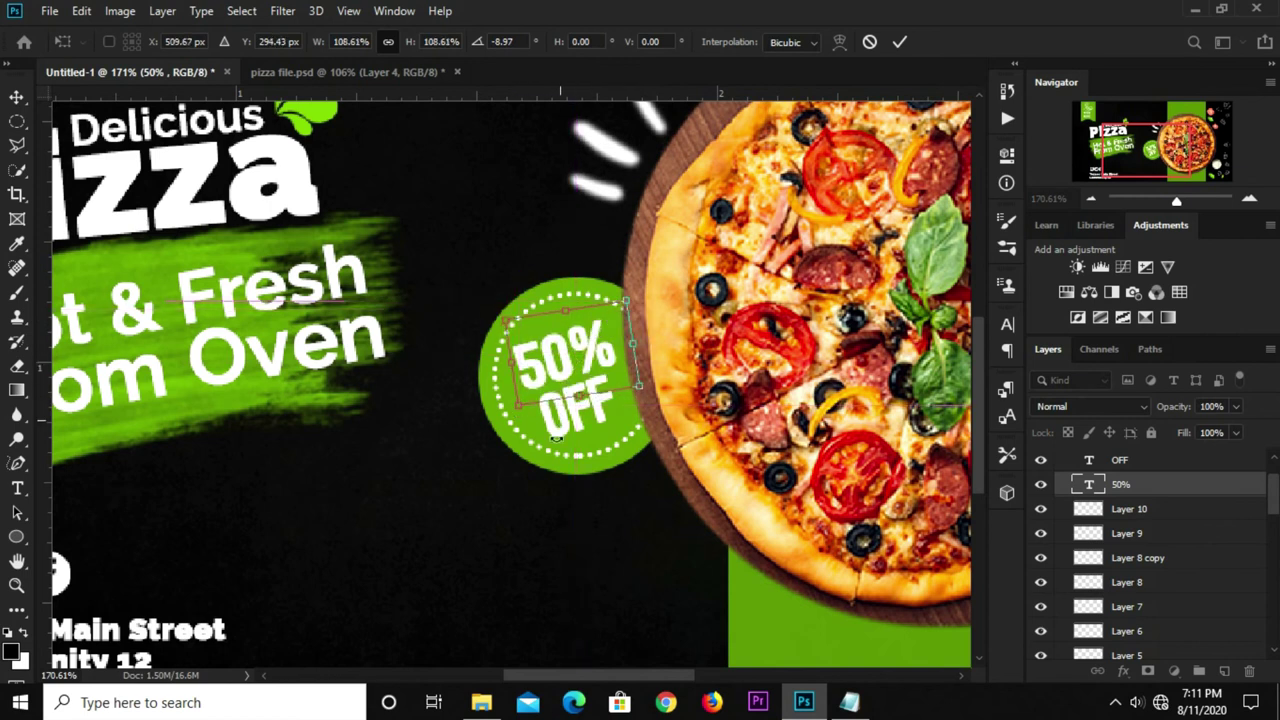
pyautogui.press('Return')
pyautogui.click(577, 425)
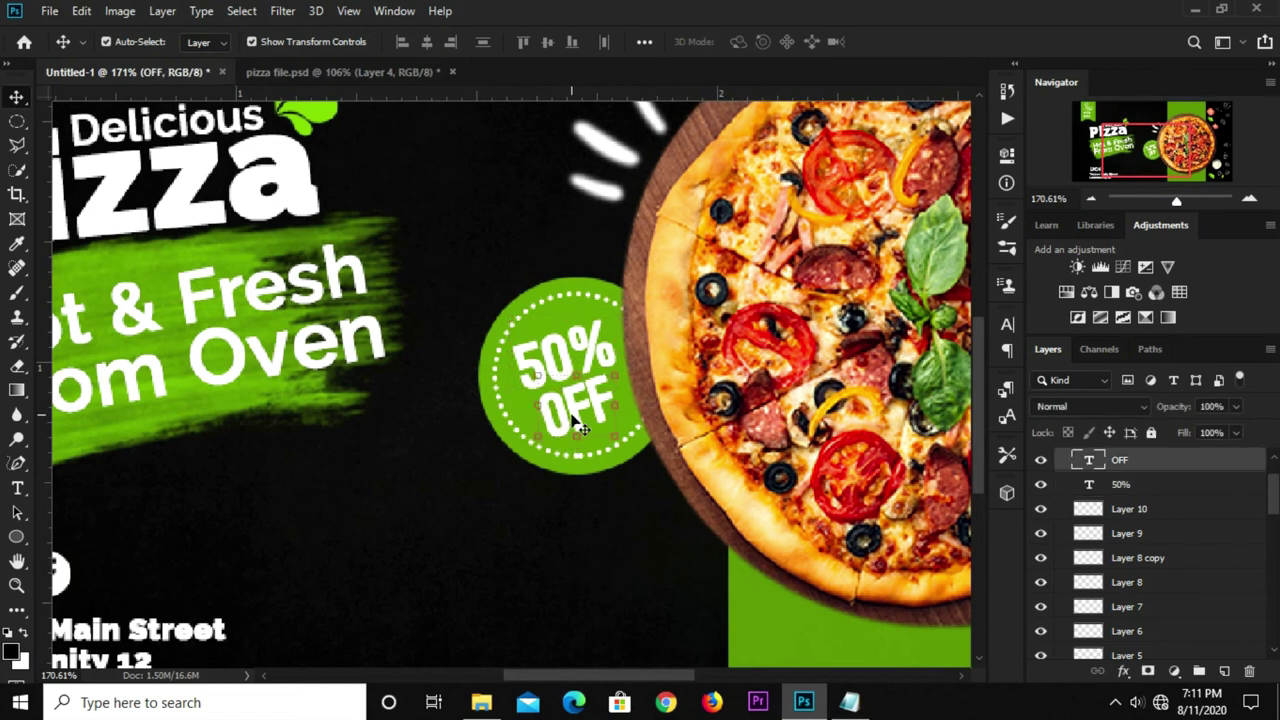
pyautogui.moveTo(577, 425); pyautogui.dragTo(581, 422)
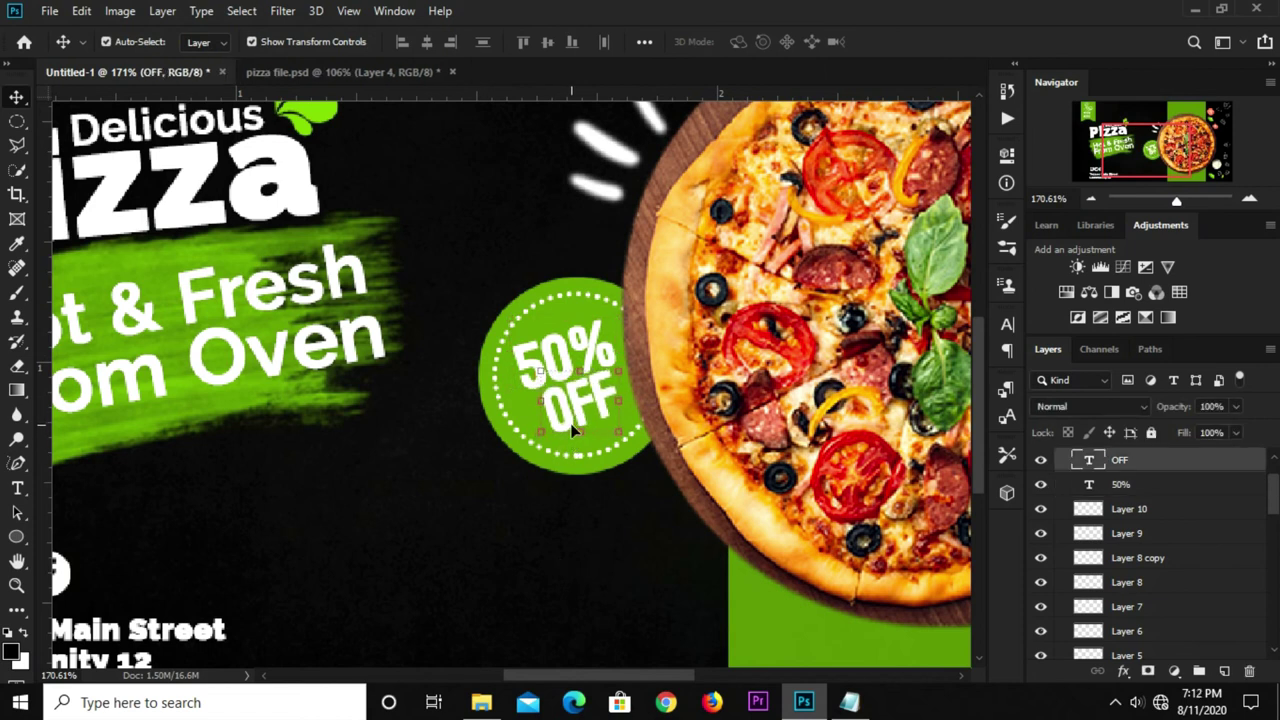
# Nudge the garlic doodle to the right of the pizza into a better position.
pyautogui.hotkey('ctrl', '0')
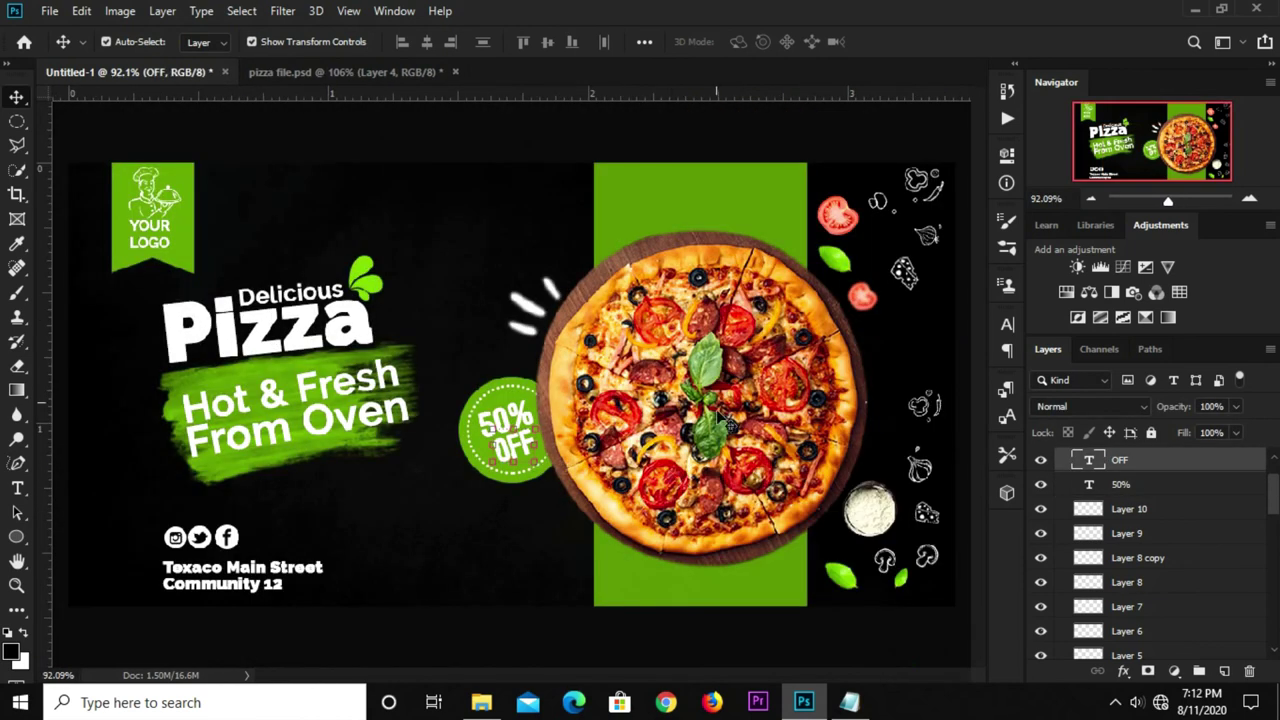
pyautogui.click(440, 146)
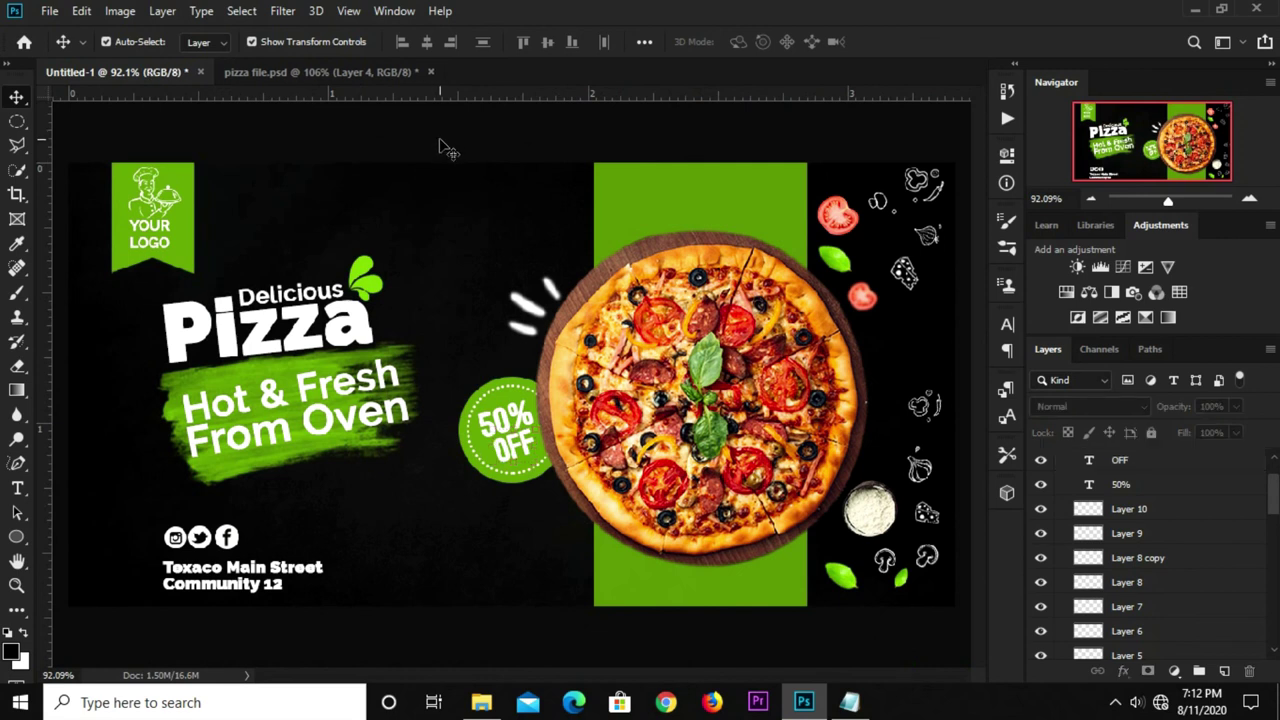
pyautogui.moveTo(921, 470); pyautogui.dragTo(931, 485)
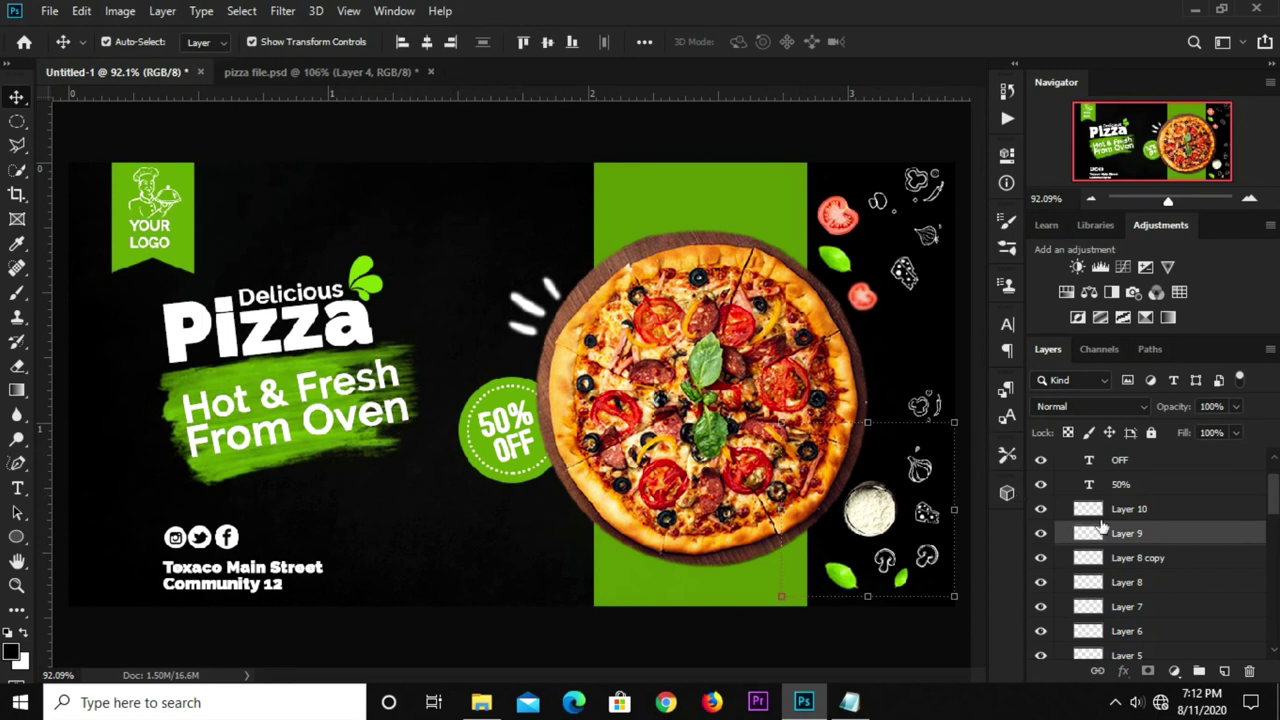
pyautogui.scroll(2, 1153, 537)
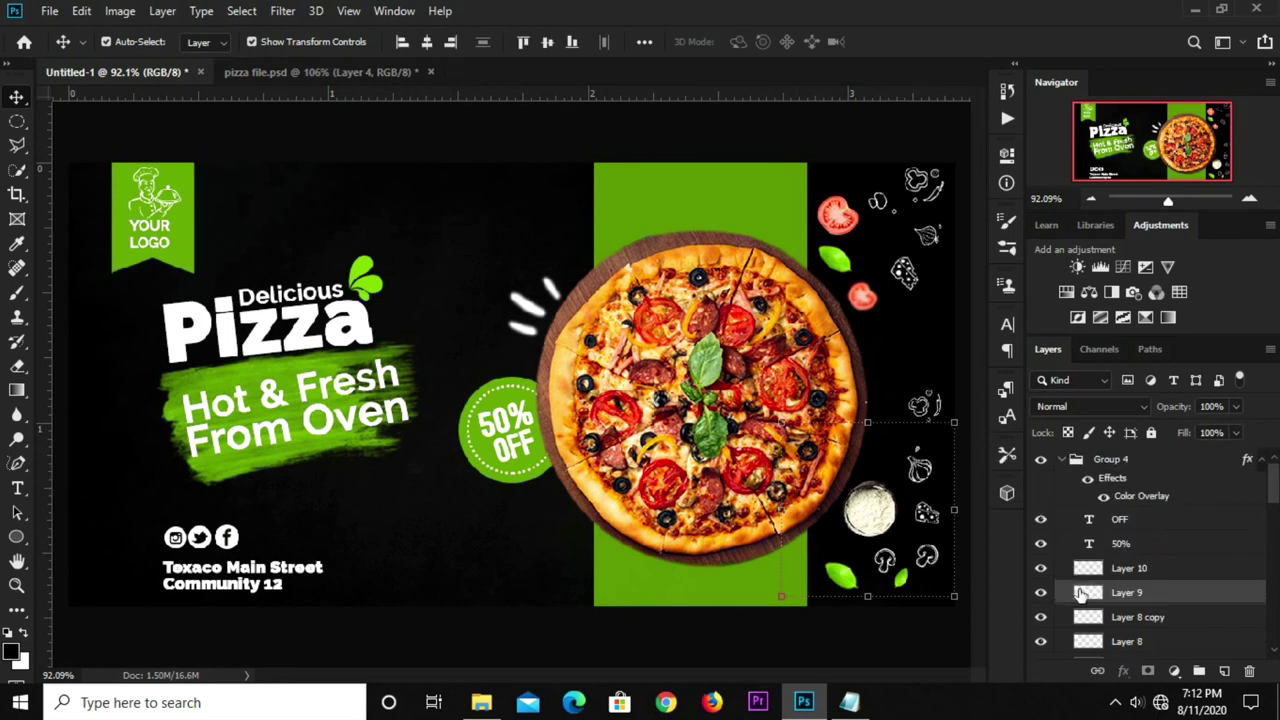
pyautogui.click(1040, 592)
pyautogui.click(1040, 592)
pyautogui.scroll(3, 917, 456)
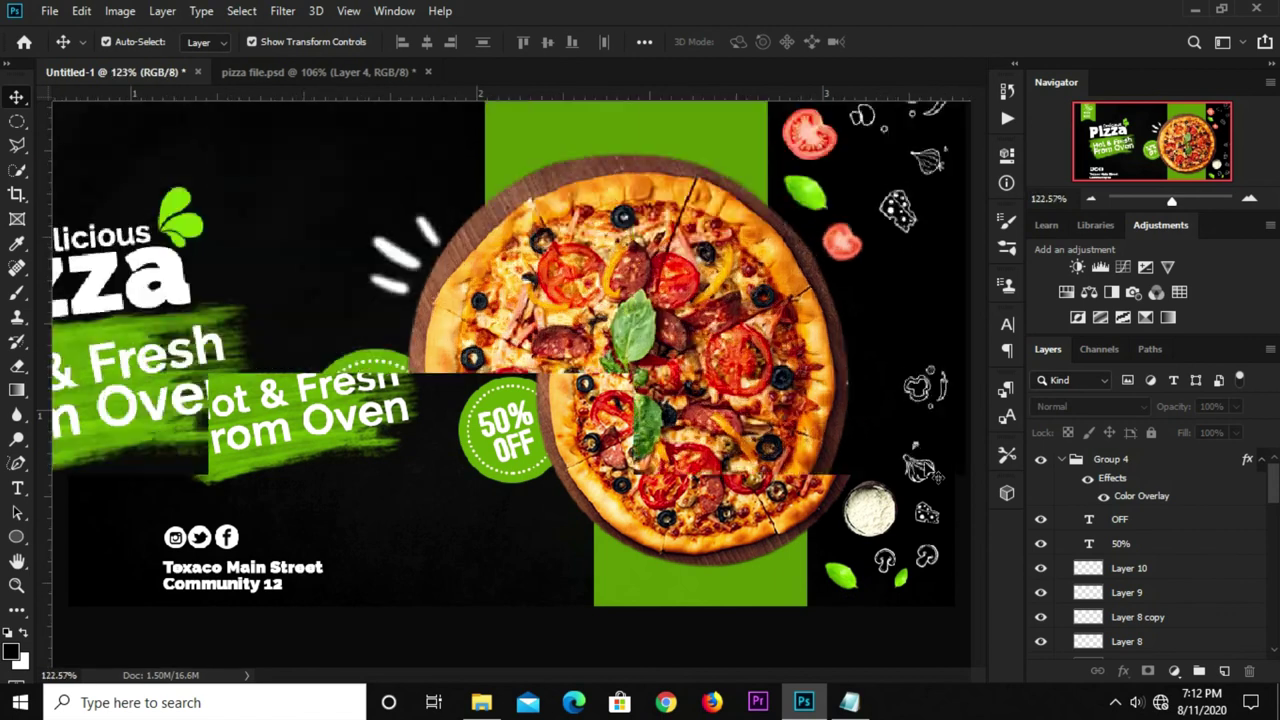
pyautogui.click(913, 437)
pyautogui.moveTo(915, 460); pyautogui.dragTo(935, 462)
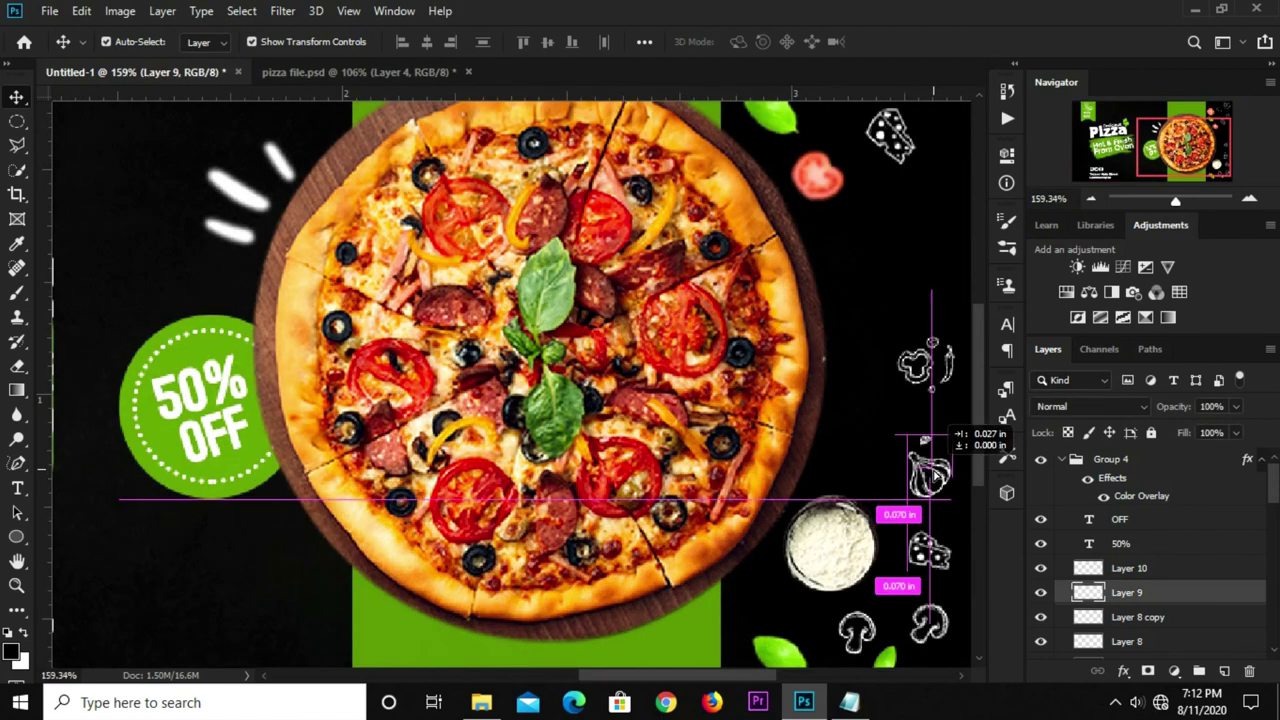
pyautogui.scroll(-2, 935, 462)
pyautogui.click(940, 404)
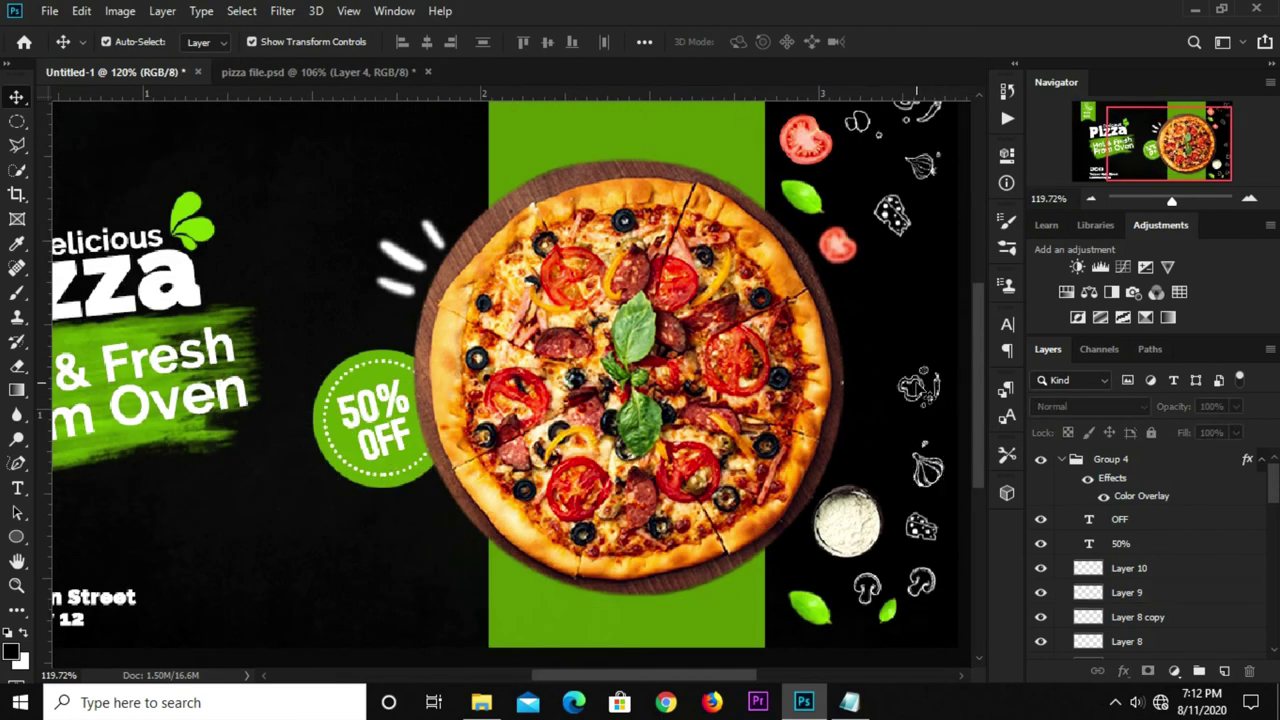
# Transform the pepper doodle down and left beside the pizza.
pyautogui.scroll(2, 930, 400)
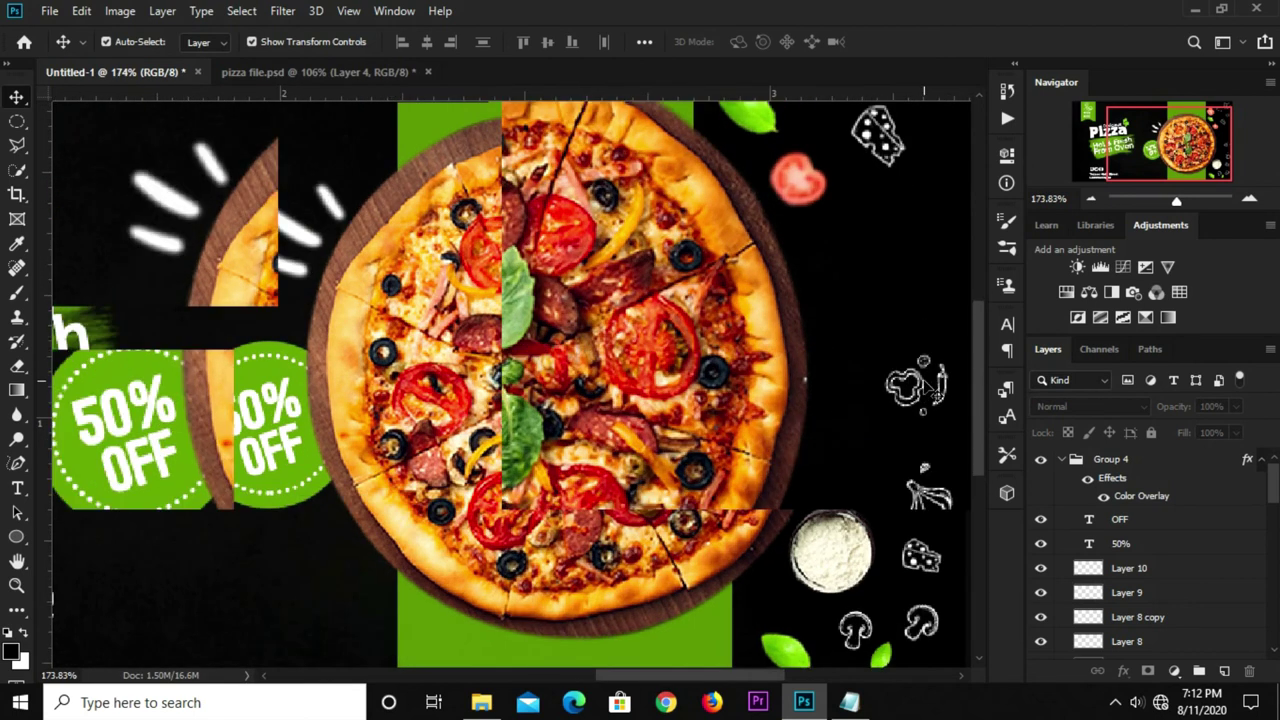
pyautogui.click(923, 408)
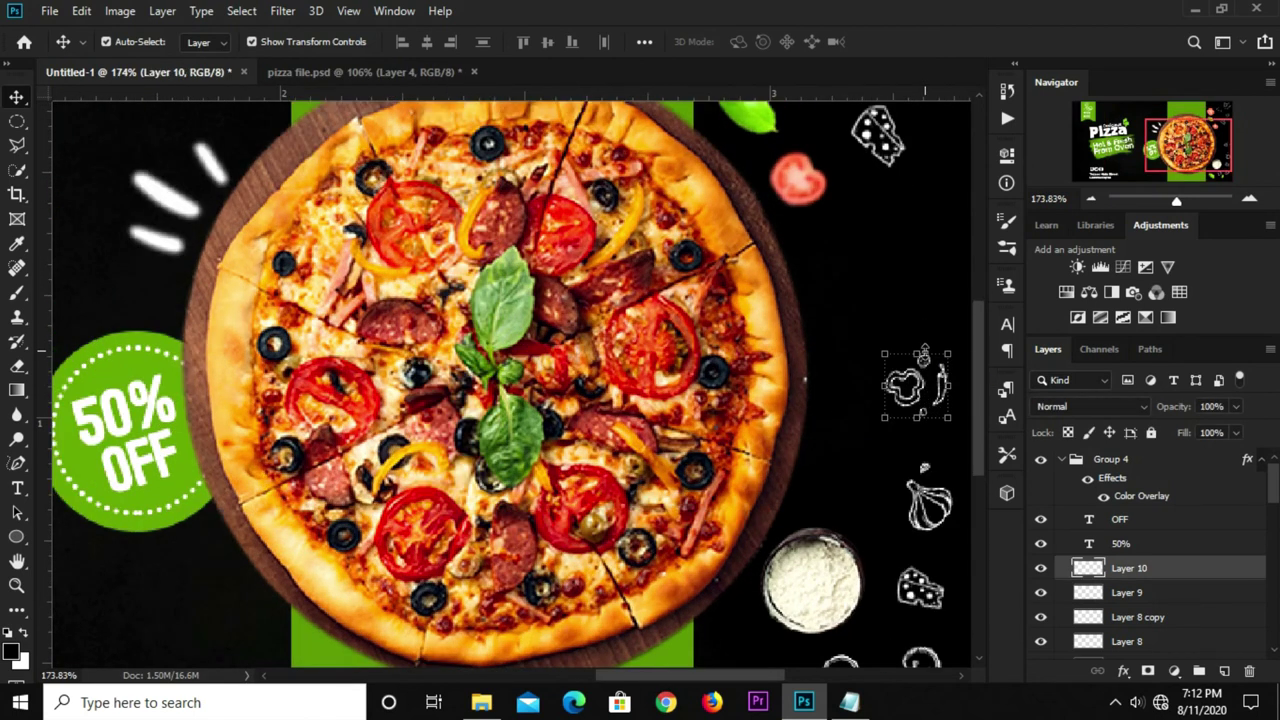
pyautogui.hotkey('ctrl', 't')
pyautogui.moveTo(920, 385); pyautogui.dragTo(924, 418)
pyautogui.scroll(-2, 932, 420)
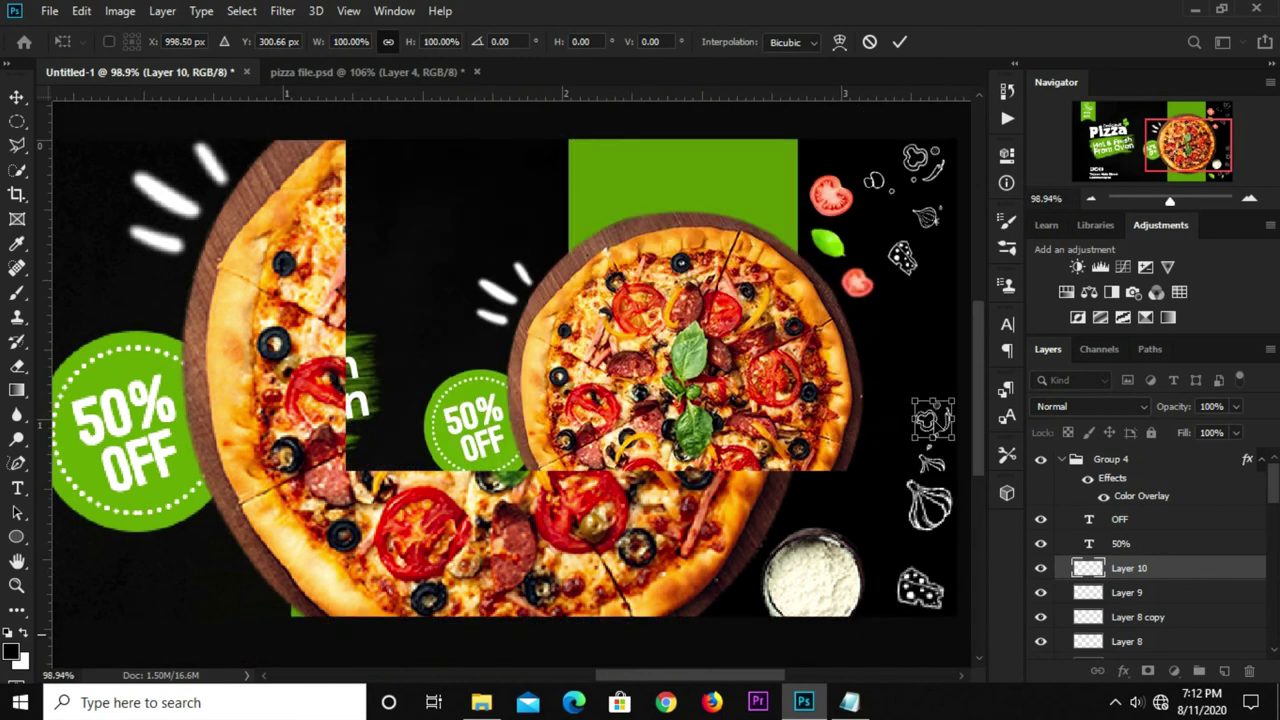
pyautogui.moveTo(934, 424); pyautogui.dragTo(895, 444)
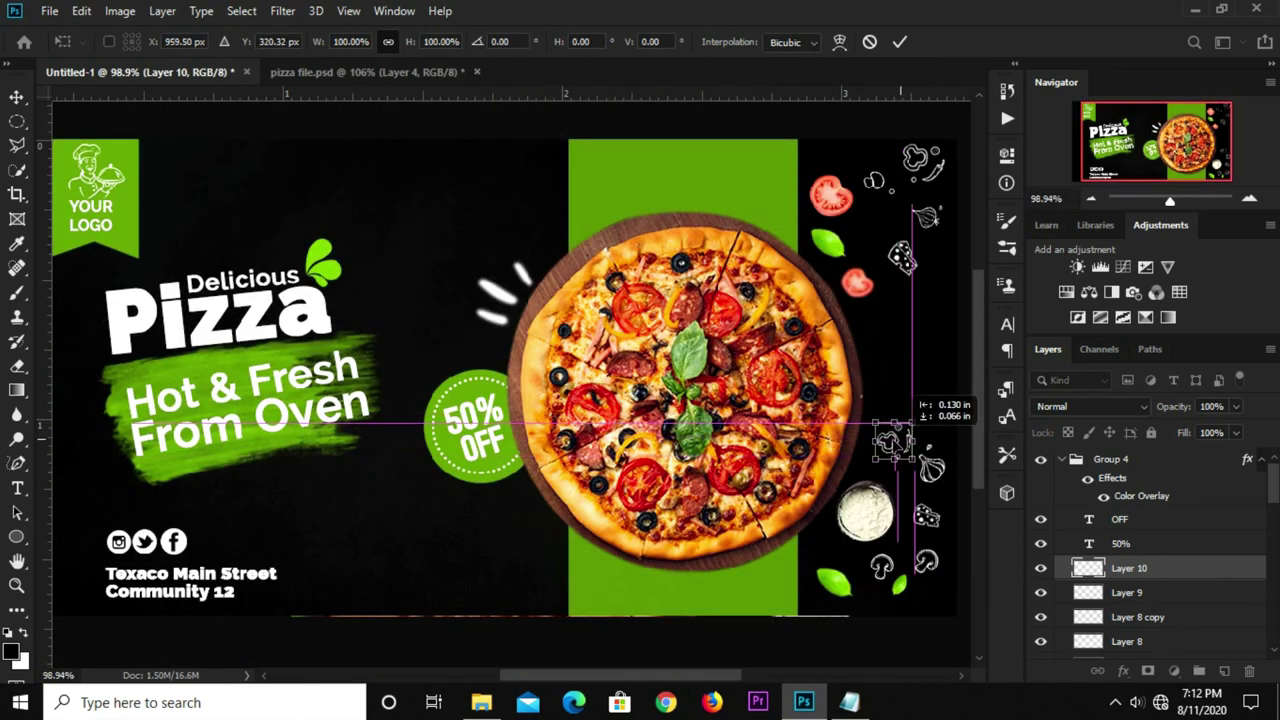
pyautogui.press('Return')
# Deselect the pepper doodle, collapse Group 4 and add a new empty layer.
pyautogui.scroll(-1, 826, 356)
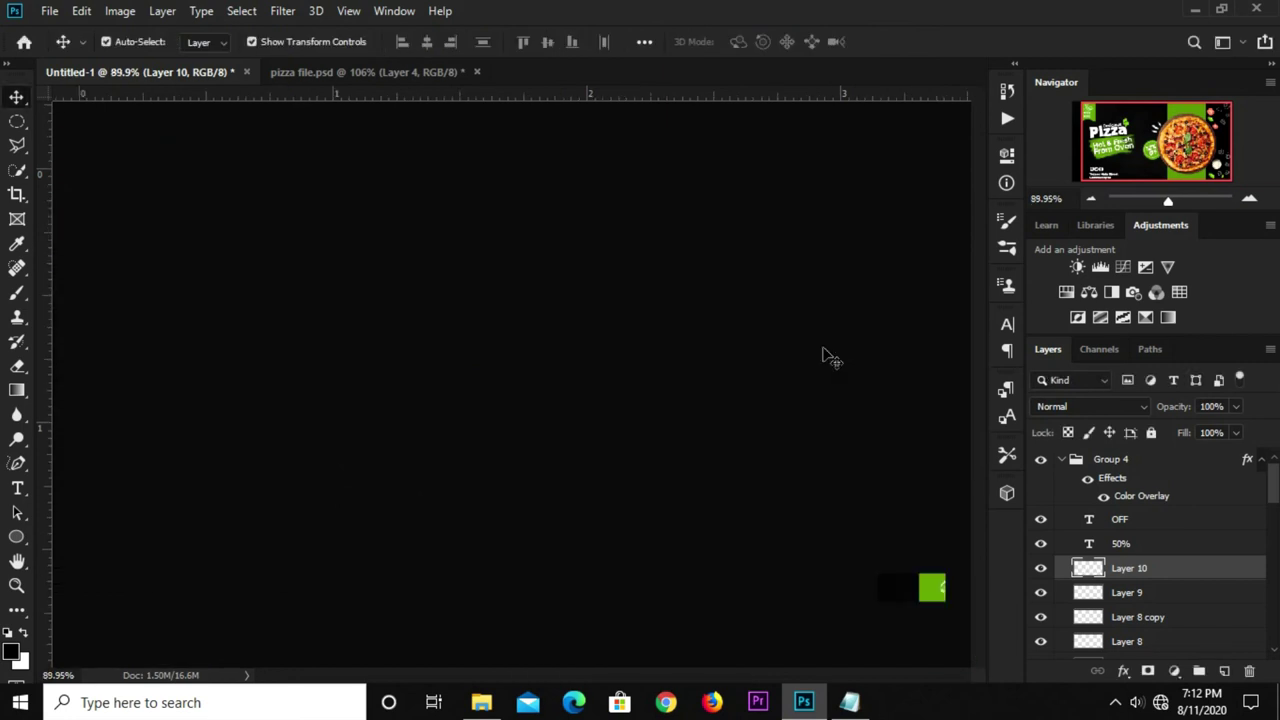
pyautogui.click(770, 140)
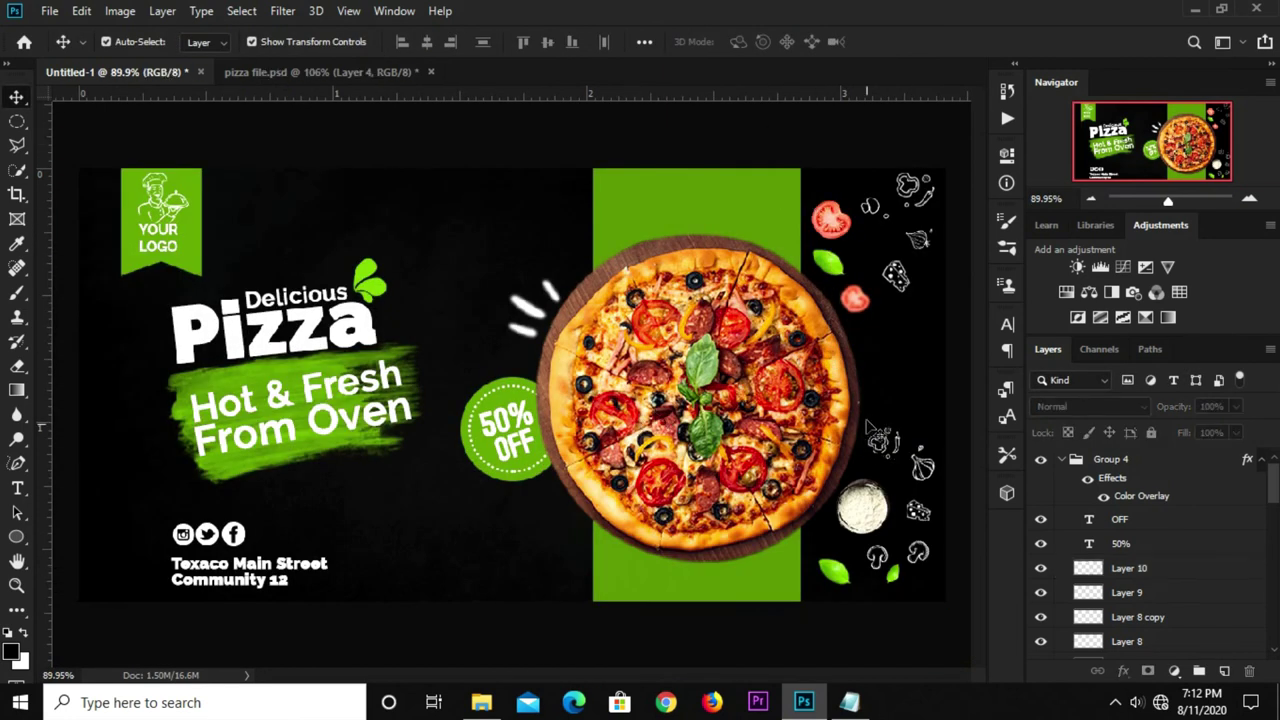
pyautogui.click(1066, 459)
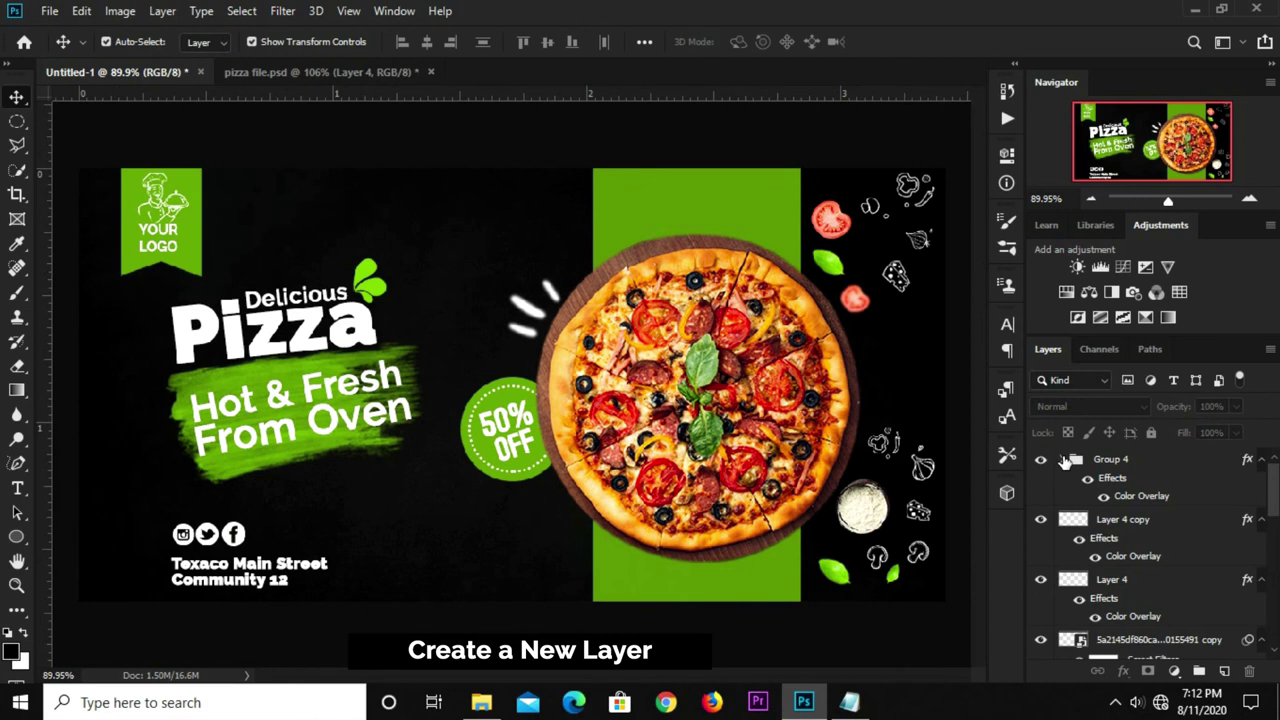
pyautogui.click(1224, 671)
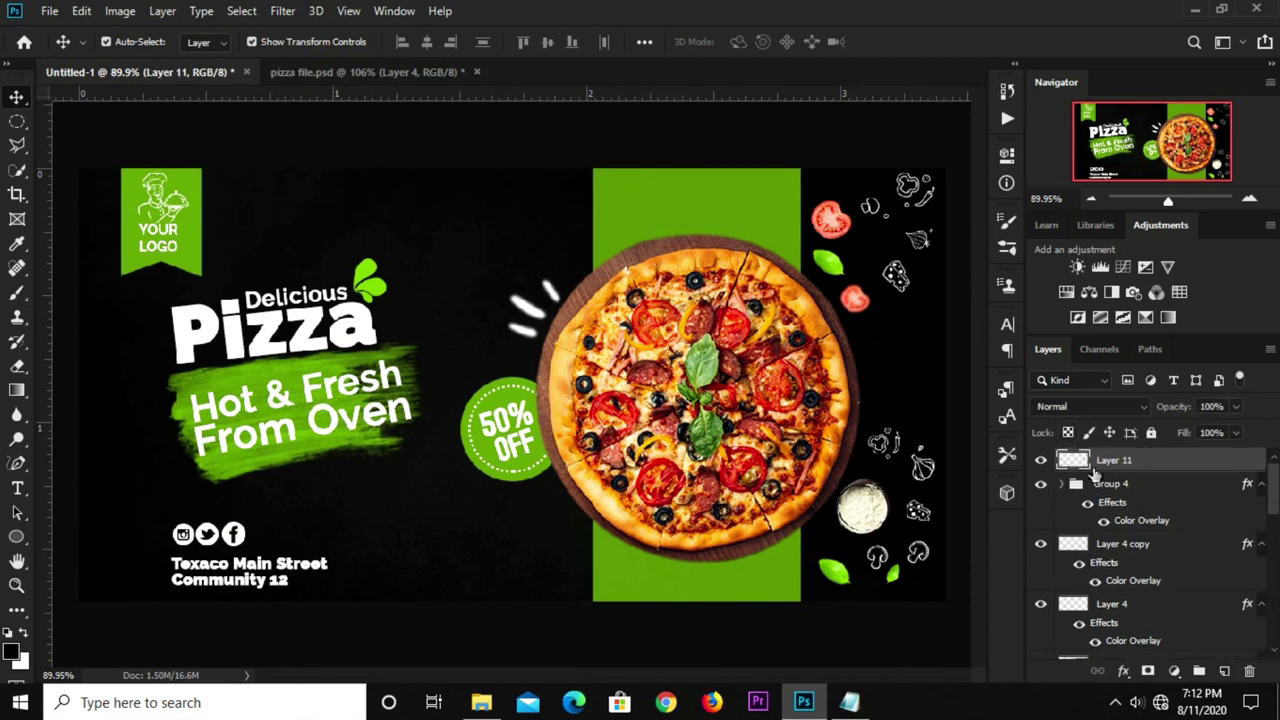
# Draw a curved pen path along the pizza's right edge.
pyautogui.click(17, 465)
pyautogui.click(60, 466)
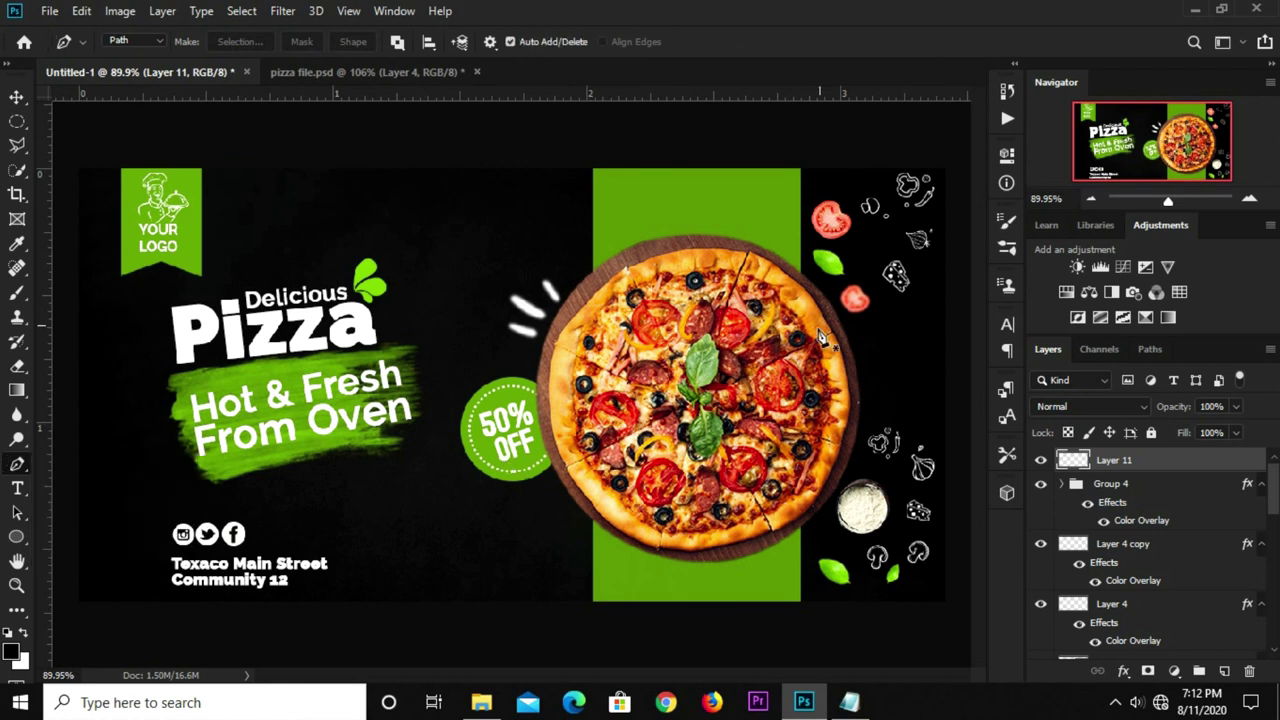
pyautogui.click(847, 317)
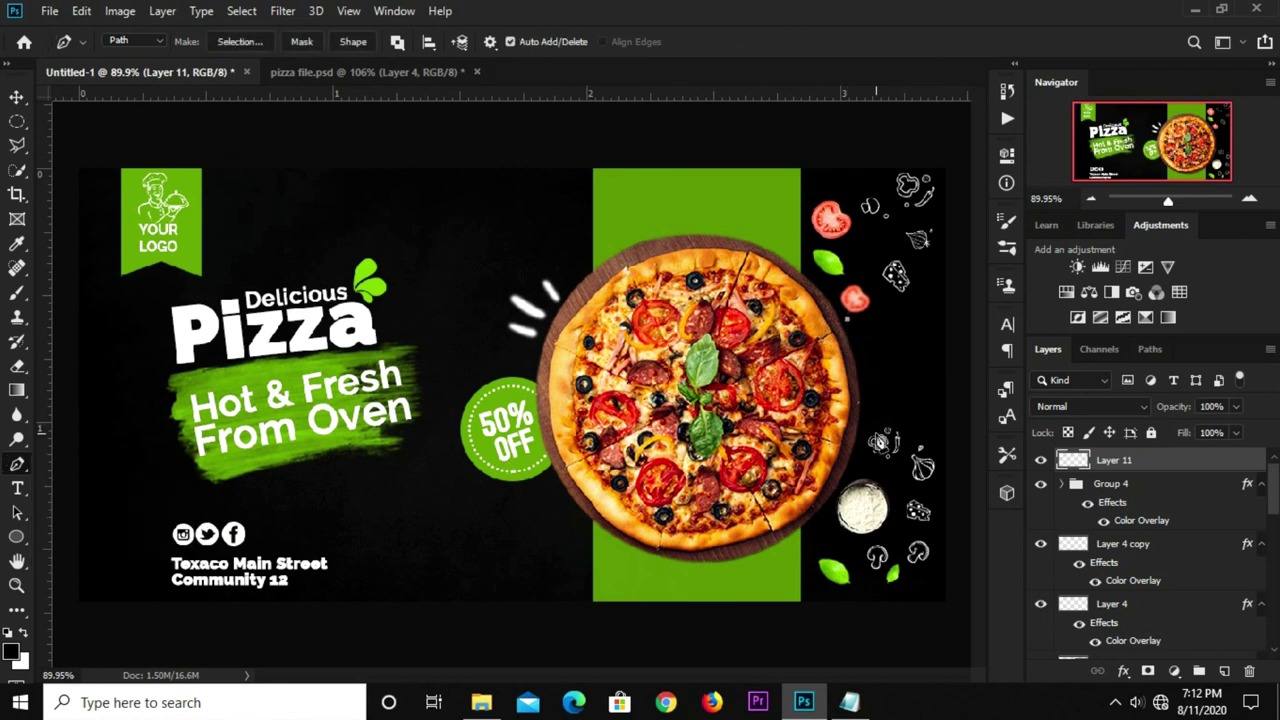
pyautogui.moveTo(867, 420); pyautogui.dragTo(855, 465)
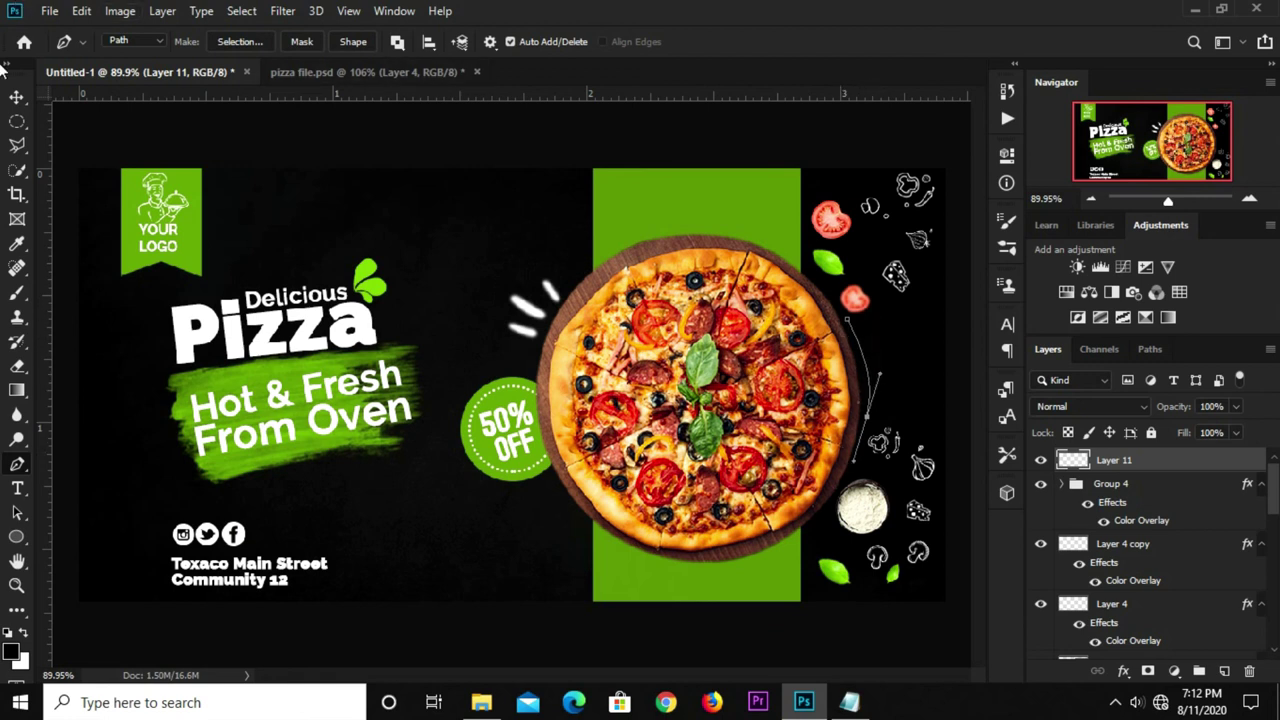
pyautogui.moveTo(16, 97); pyautogui.dragTo(62, 97)
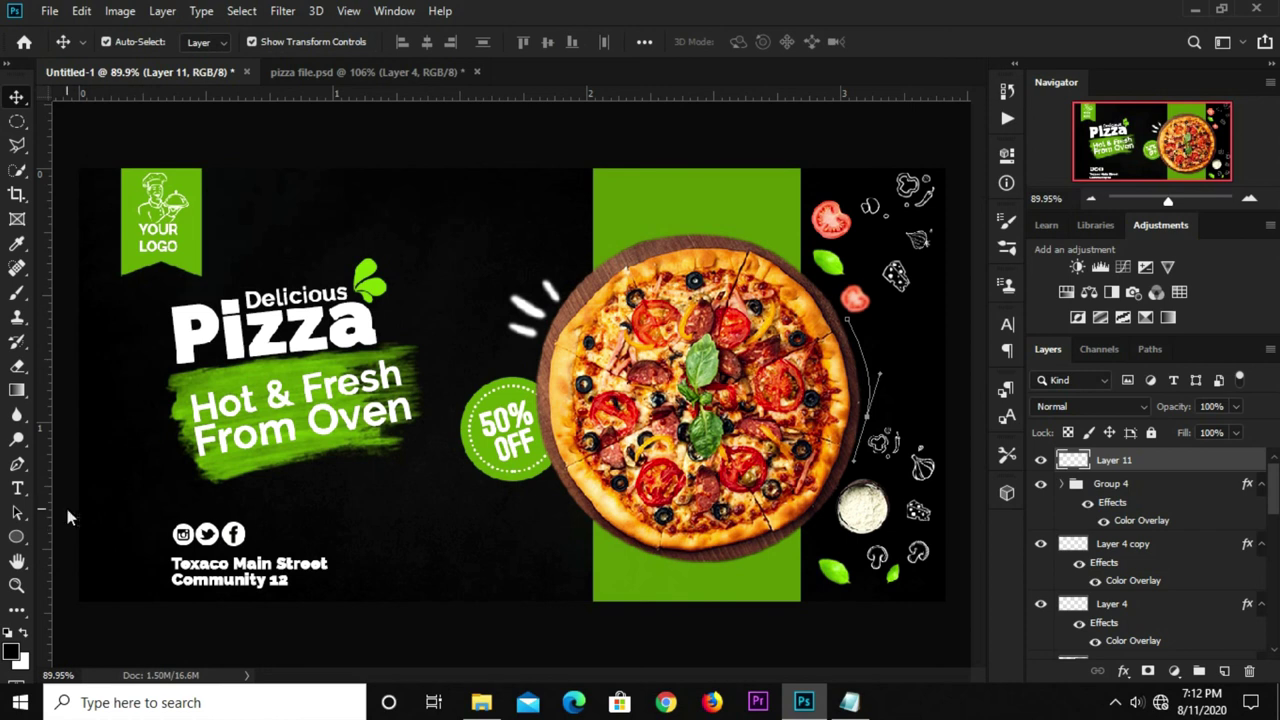
# Set the Brush tool size to 2 px.
pyautogui.click(26, 294)
pyautogui.click(85, 293)
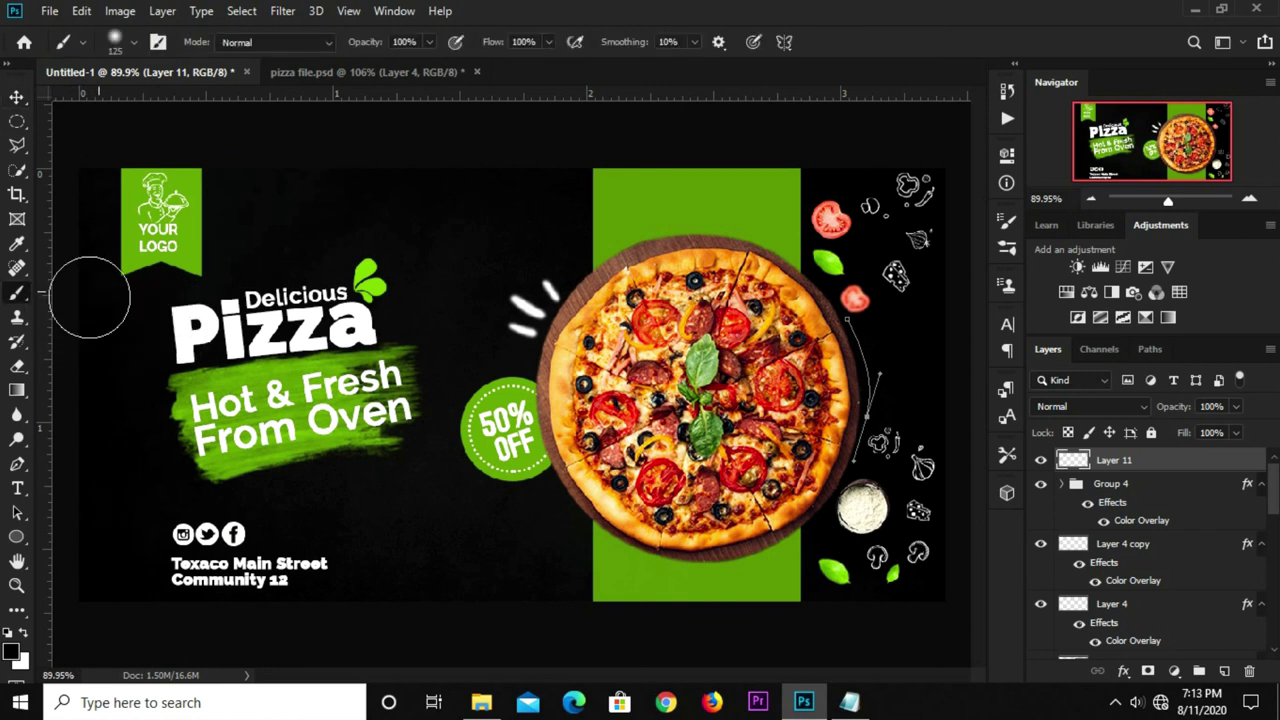
pyautogui.click(130, 45)
pyautogui.doubleClick(210, 80)
pyautogui.write('2')
pyautogui.press('Return')
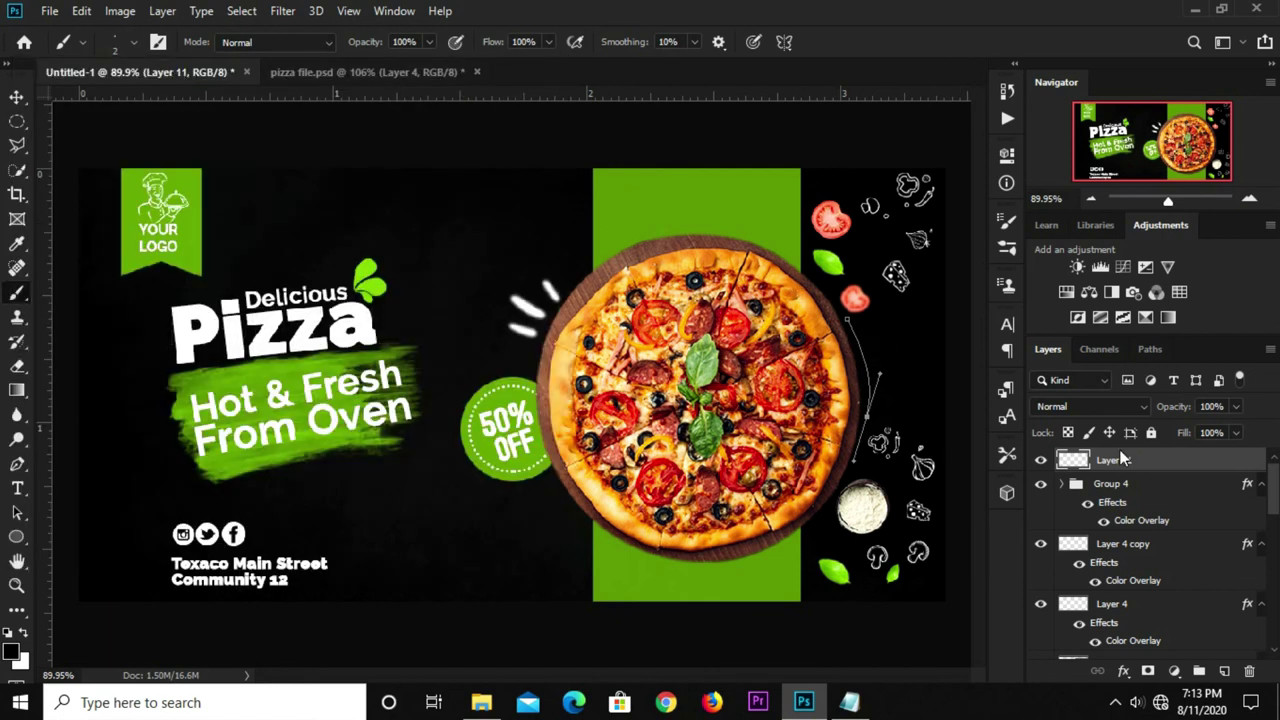
# Preview the Work Path's Stroke Path options, then make white the foreground colour.
pyautogui.click(1150, 350)
pyautogui.rightClick(1134, 380)
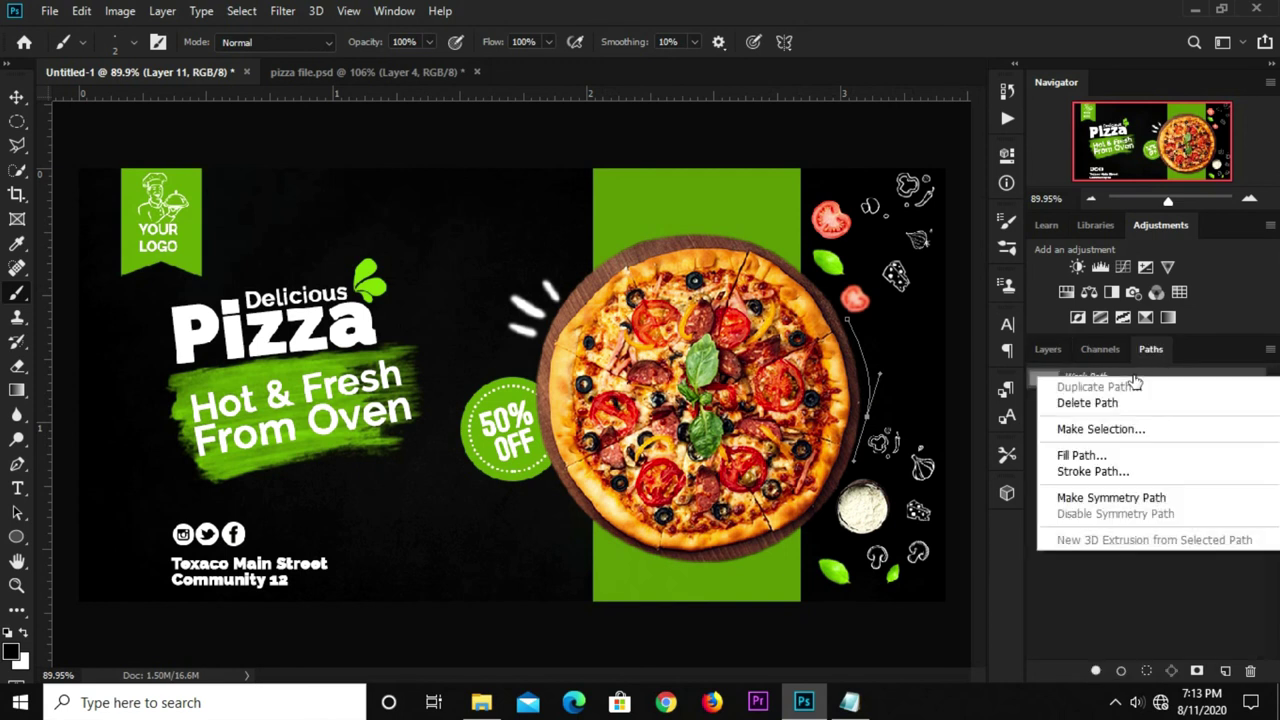
pyautogui.click(1092, 471)
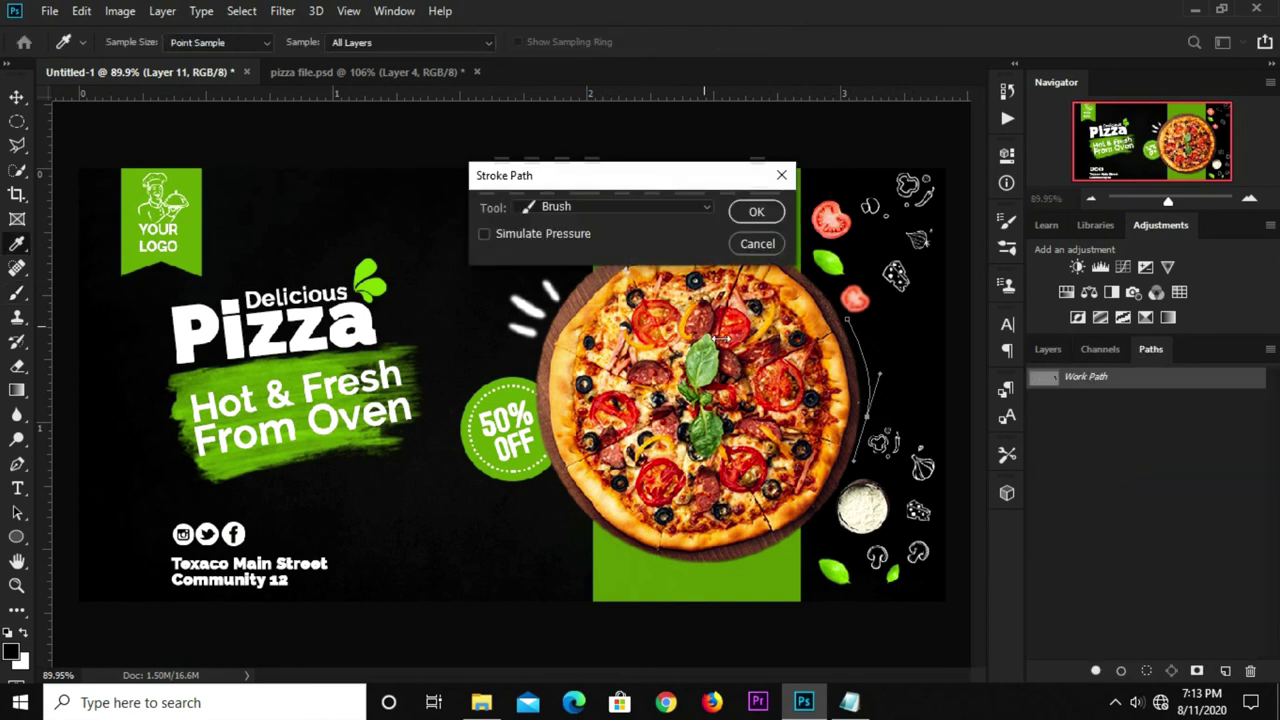
pyautogui.click(572, 210)
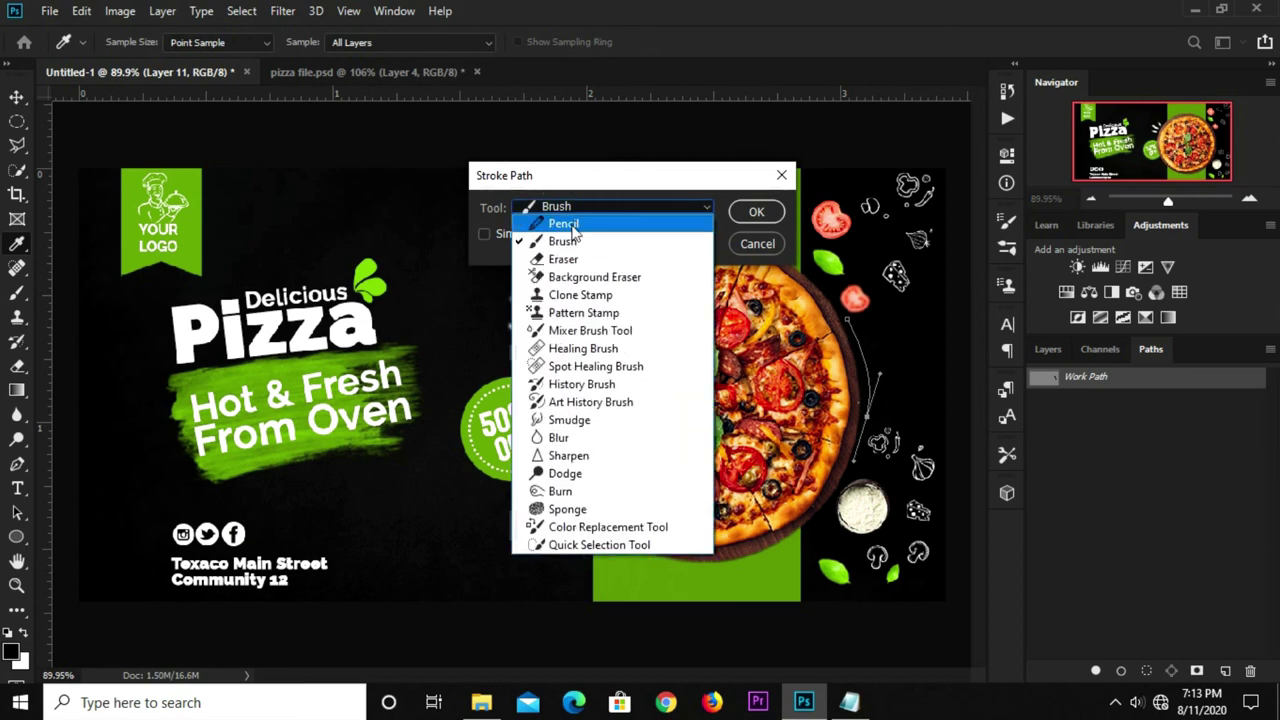
pyautogui.click(572, 243)
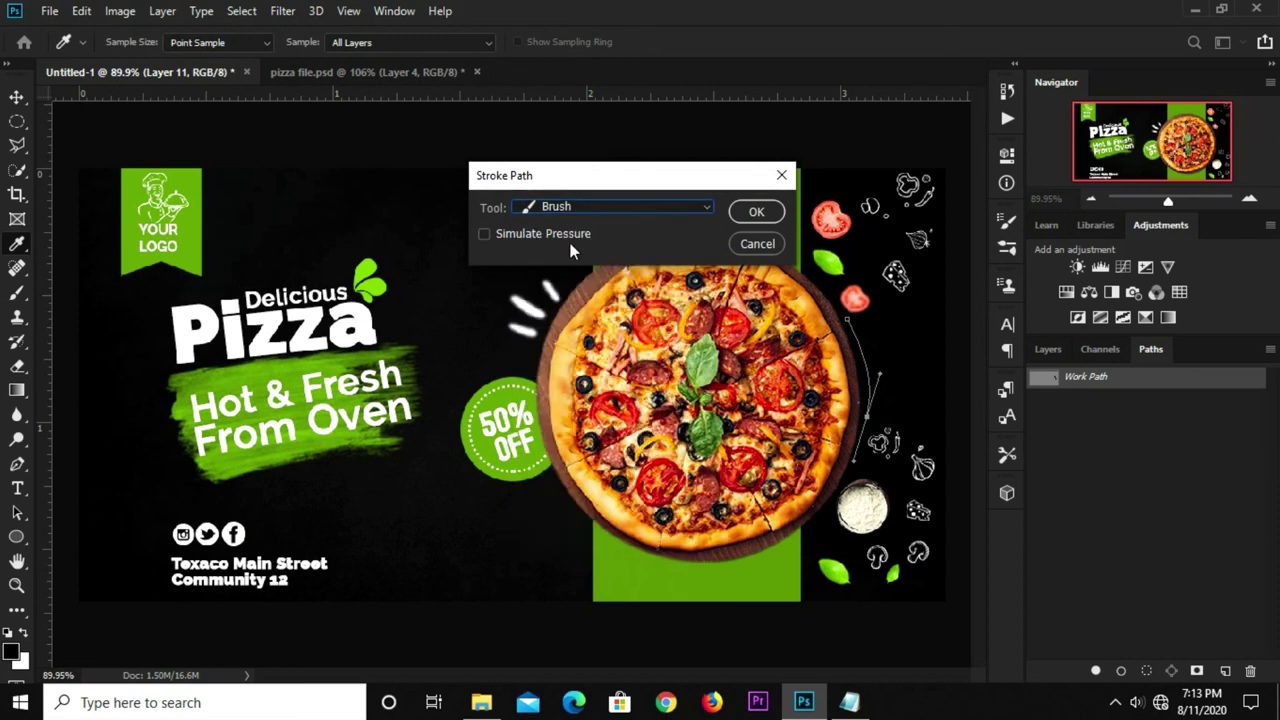
pyautogui.click(781, 177)
pyautogui.press('b')
pyautogui.click(22, 636)
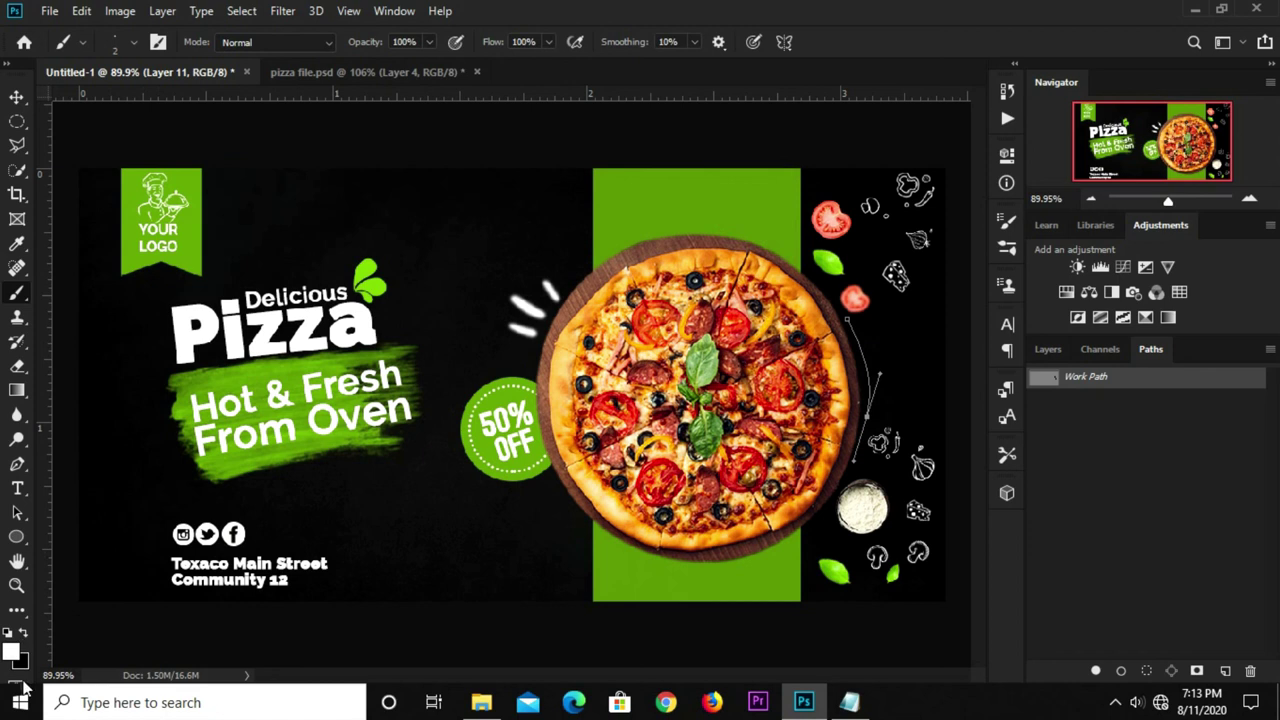
# Stroke the Work Path with the white brush, then delete the path.
pyautogui.rightClick(1103, 379)
pyautogui.click(1099, 469)
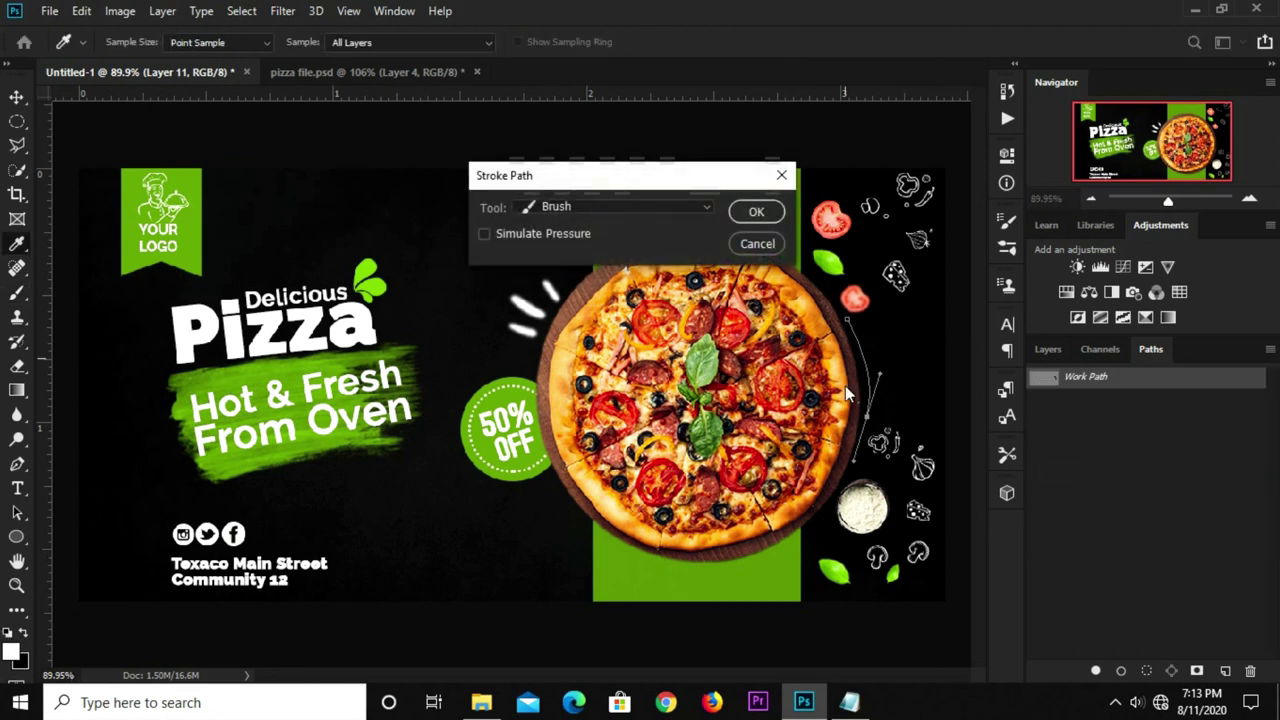
pyautogui.click(589, 206)
pyautogui.click(565, 238)
pyautogui.click(754, 214)
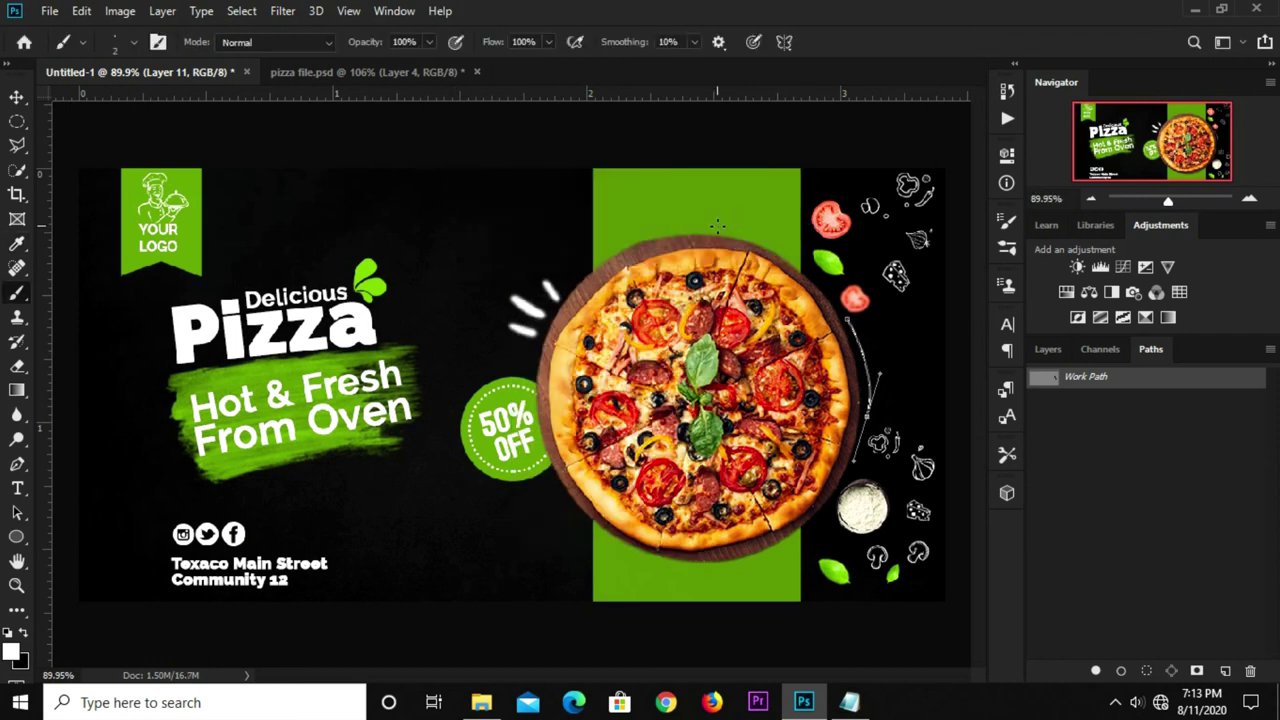
pyautogui.rightClick(1108, 383)
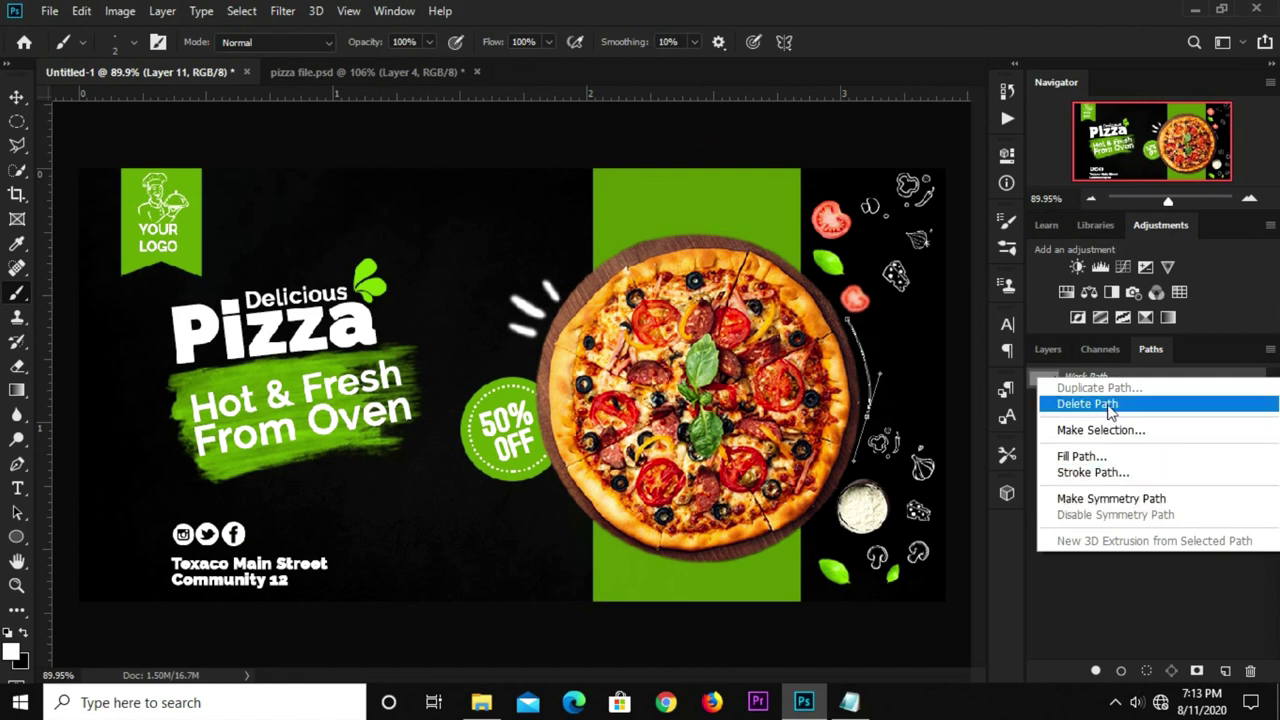
pyautogui.click(1088, 403)
# Add a new empty Layer 12 at the top of the layer stack.
pyautogui.press('v')
pyautogui.scroll(-1, 697, 225)
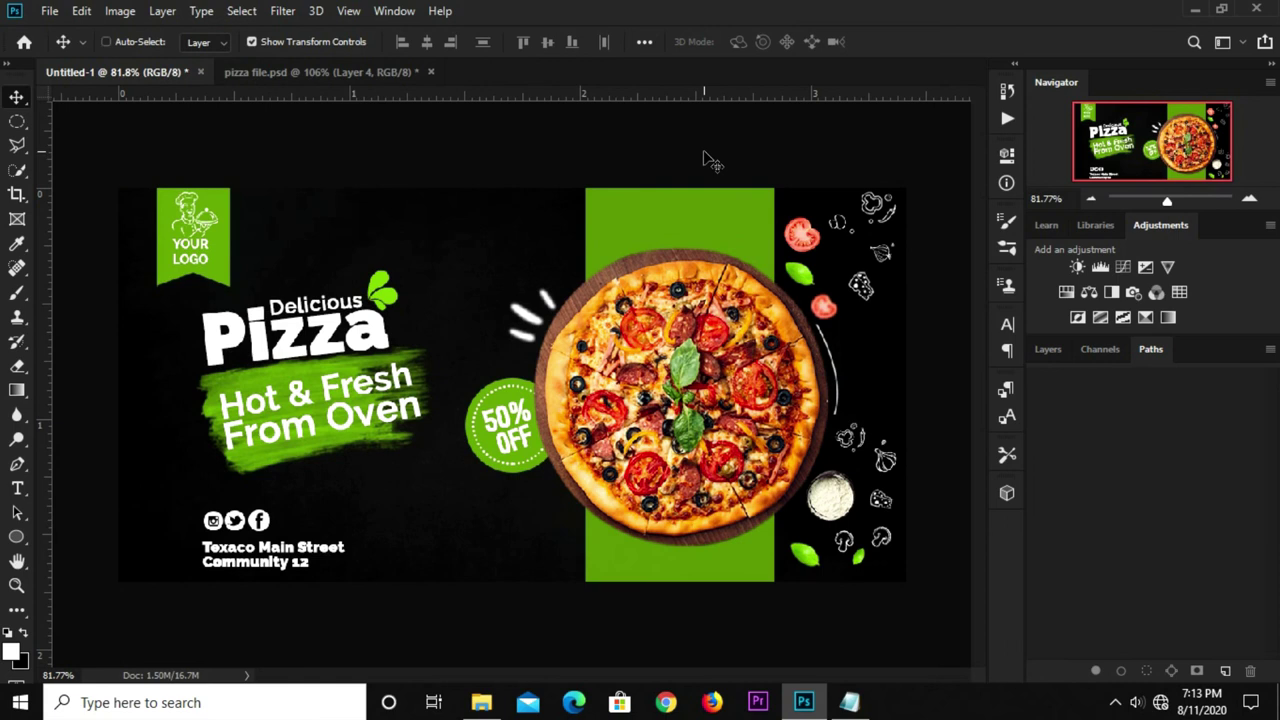
pyautogui.scroll(1, 705, 160)
pyautogui.scroll(1, 705, 160)
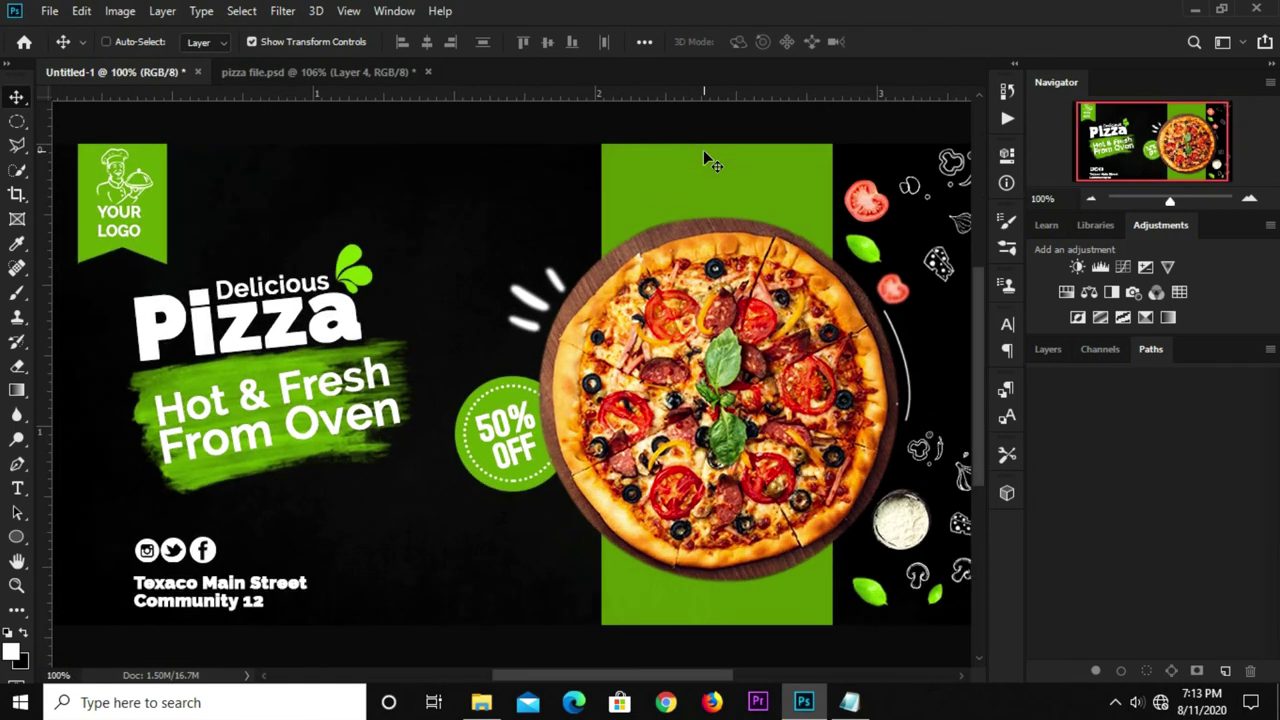
pyautogui.scroll(-1, 705, 160)
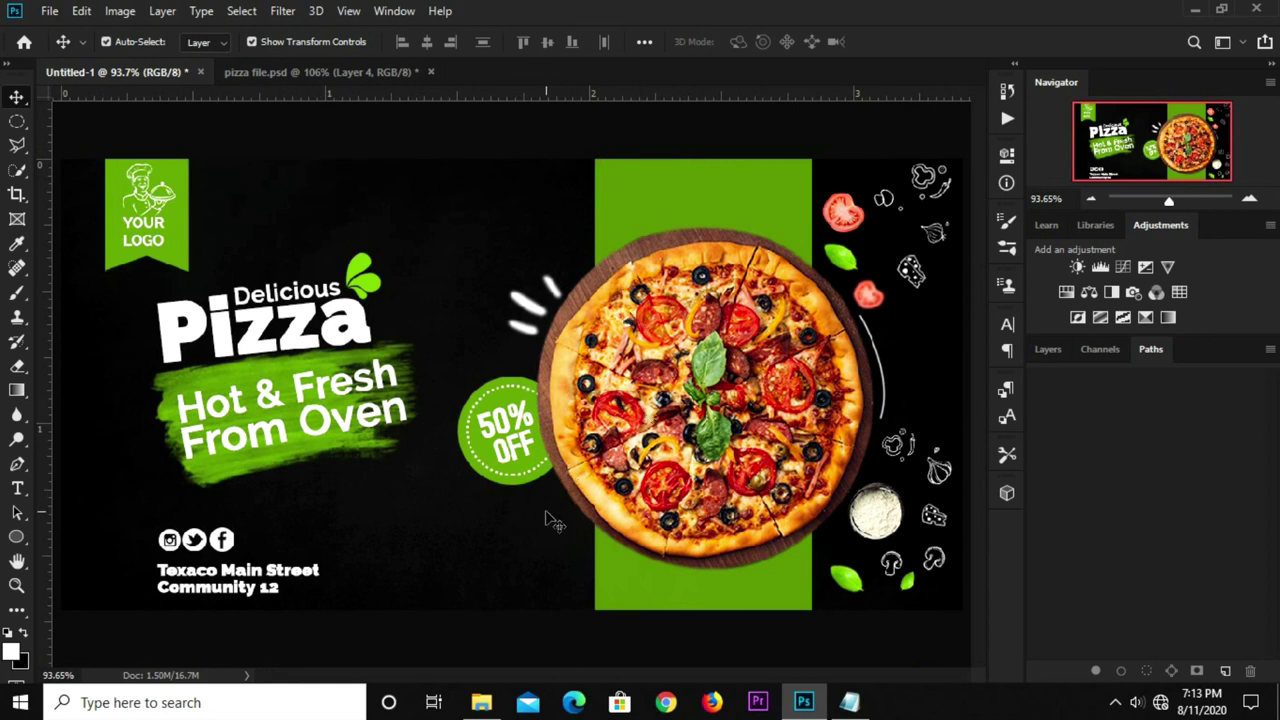
pyautogui.click(1047, 350)
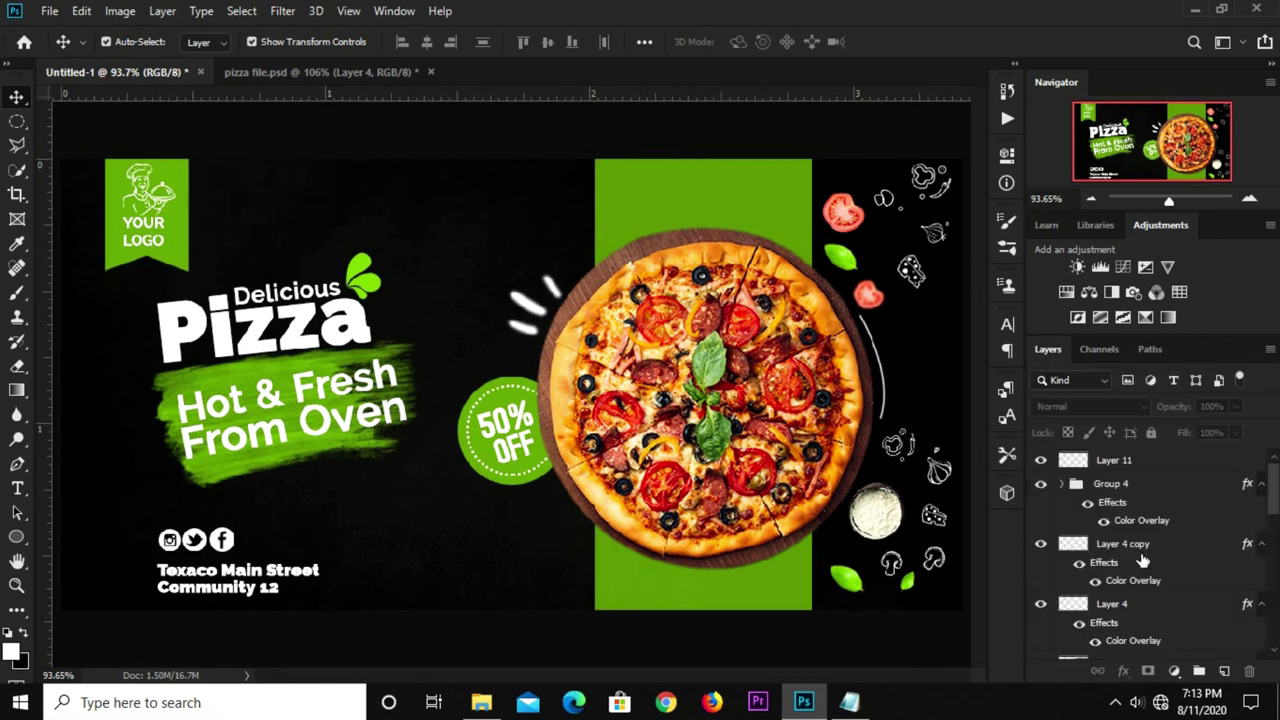
pyautogui.click(1227, 671)
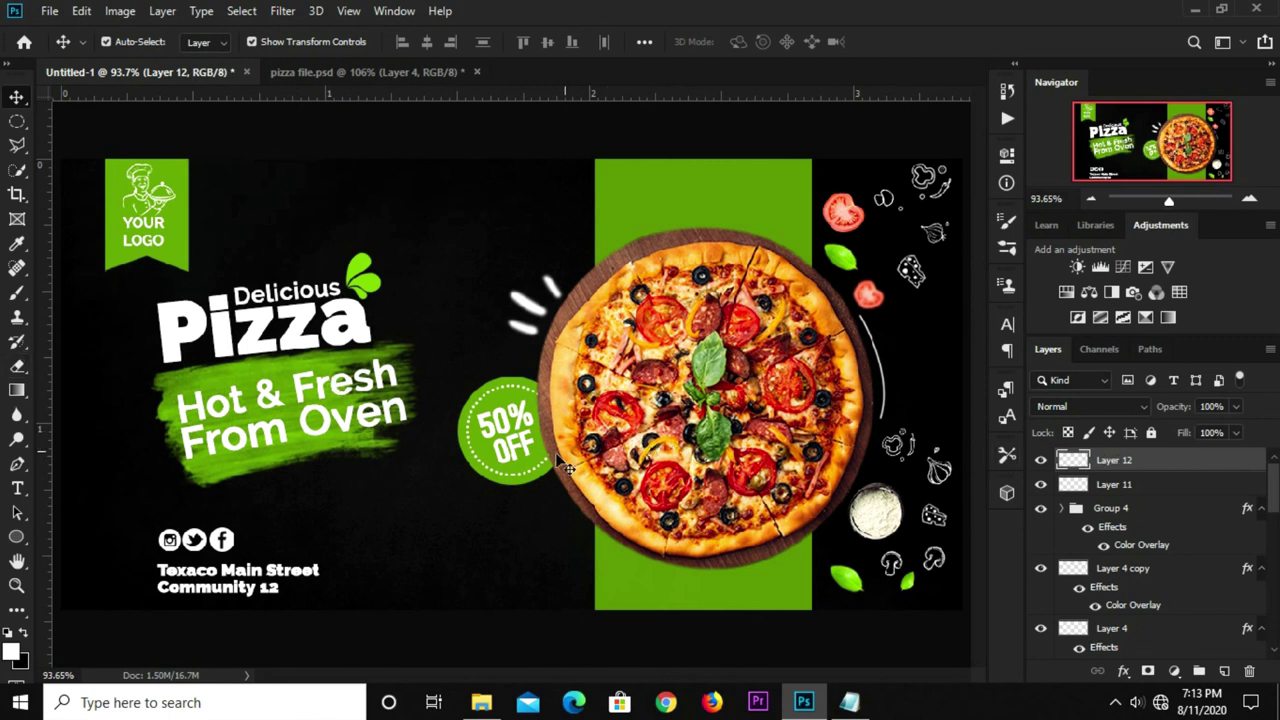
# Draw a curved pen path along the pizza's lower-left edge beside the badge.
pyautogui.rightClick(17, 463)
pyautogui.click(64, 462)
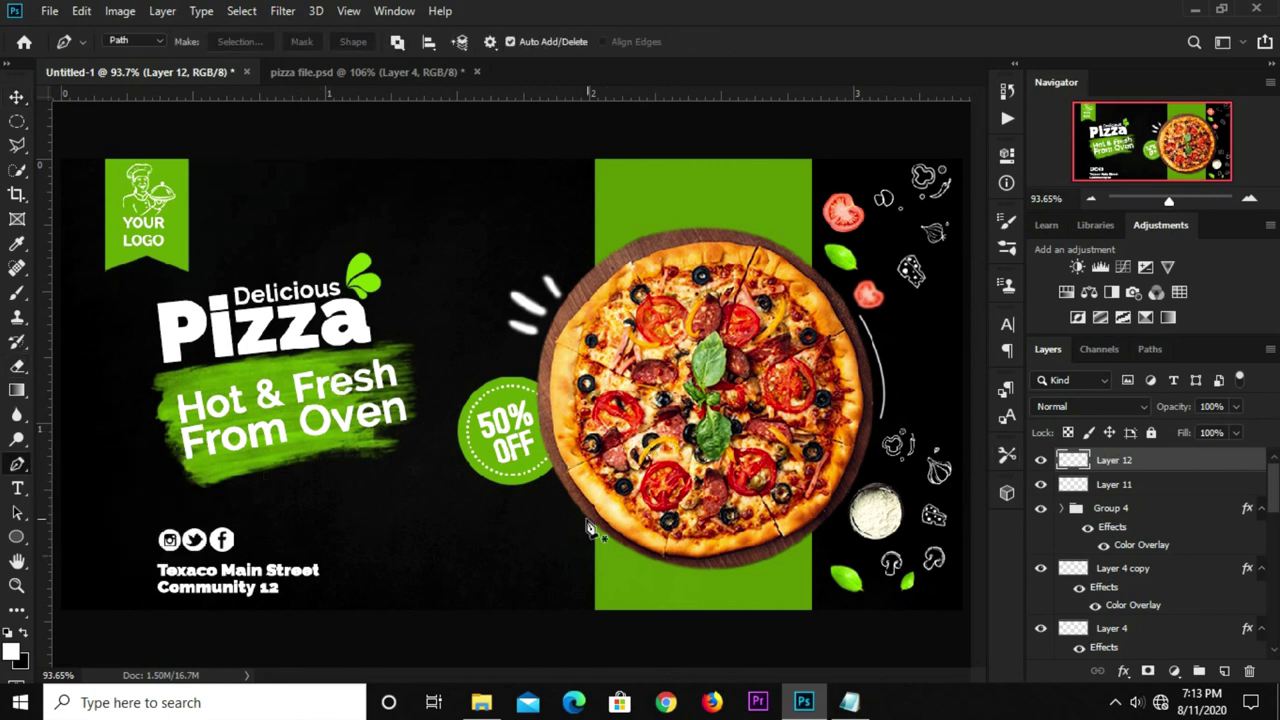
pyautogui.scroll(2, 587, 513)
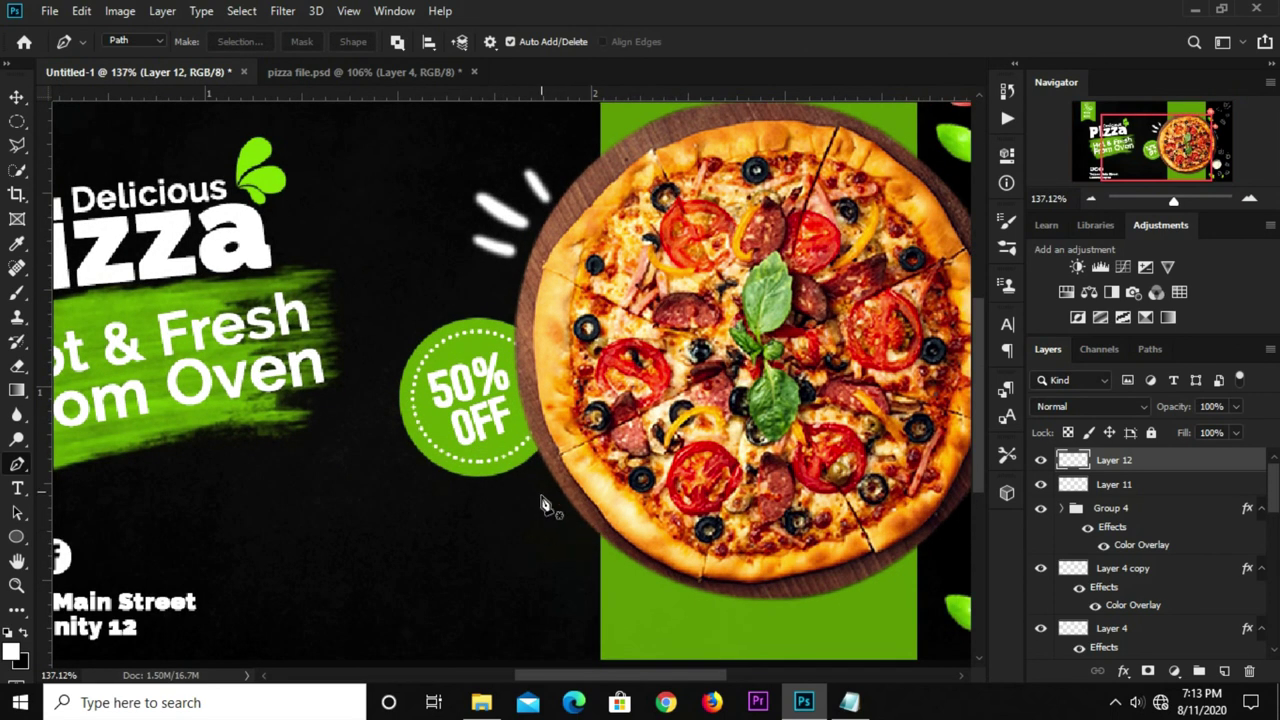
pyautogui.moveTo(562, 507)
pyautogui.mouseDown()
pyautogui.moveTo(578, 548)
pyautogui.moveTo(598, 548)
pyautogui.mouseUp()
pyautogui.click(536, 466)
pyautogui.scroll(-3, 557, 512)
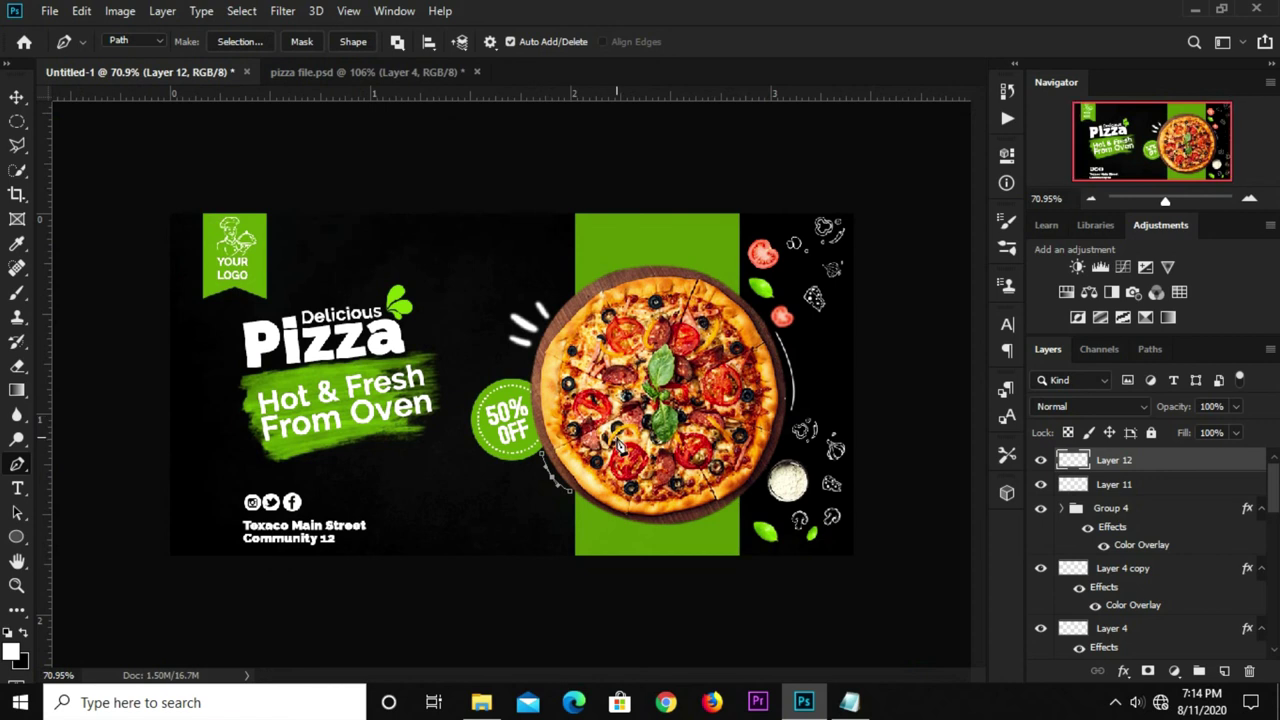
# Stroke the new Work Path with the white 2 px brush and delete the path.
pyautogui.rightClick(17, 291)
pyautogui.click(80, 292)
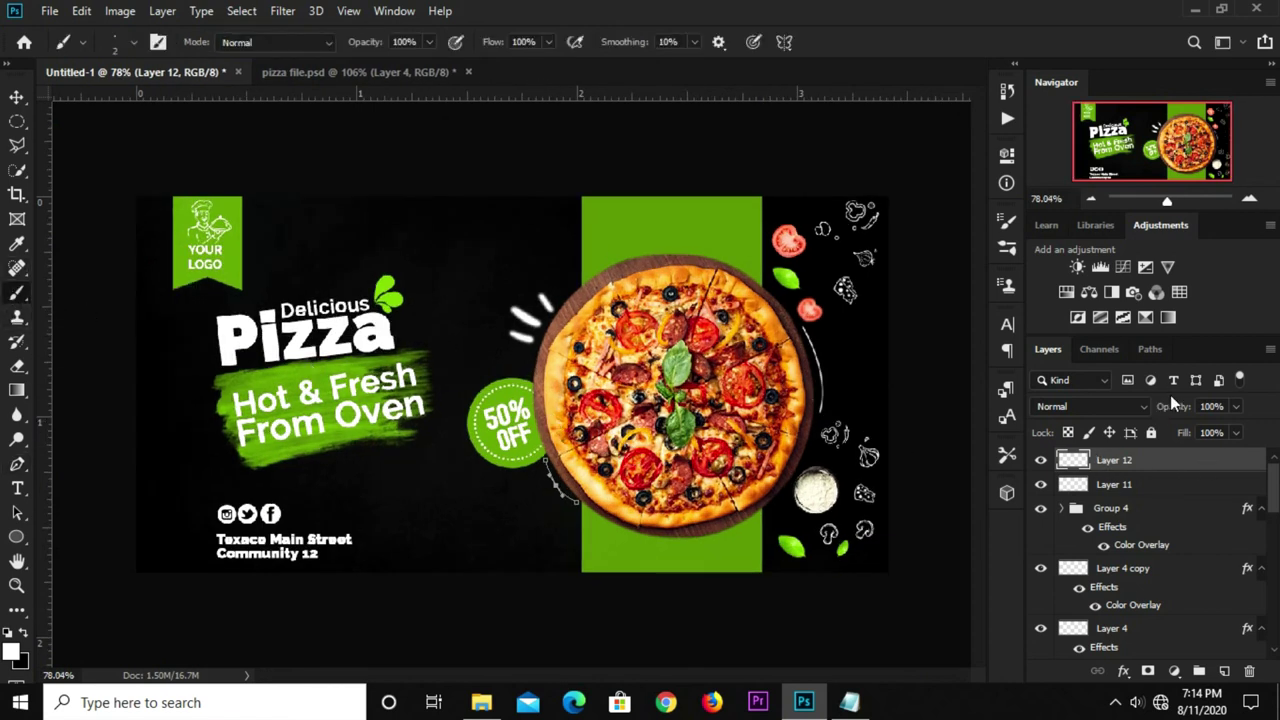
pyautogui.click(1150, 350)
pyautogui.rightClick(1112, 390)
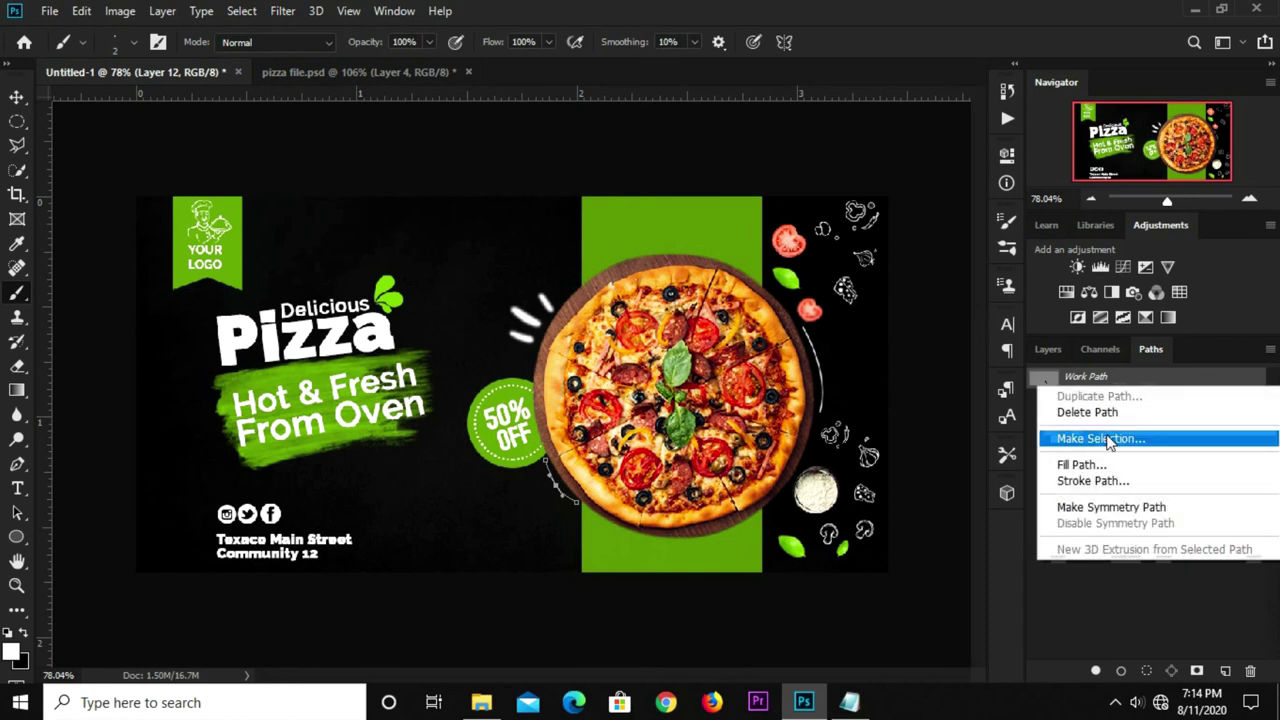
pyautogui.click(1100, 481)
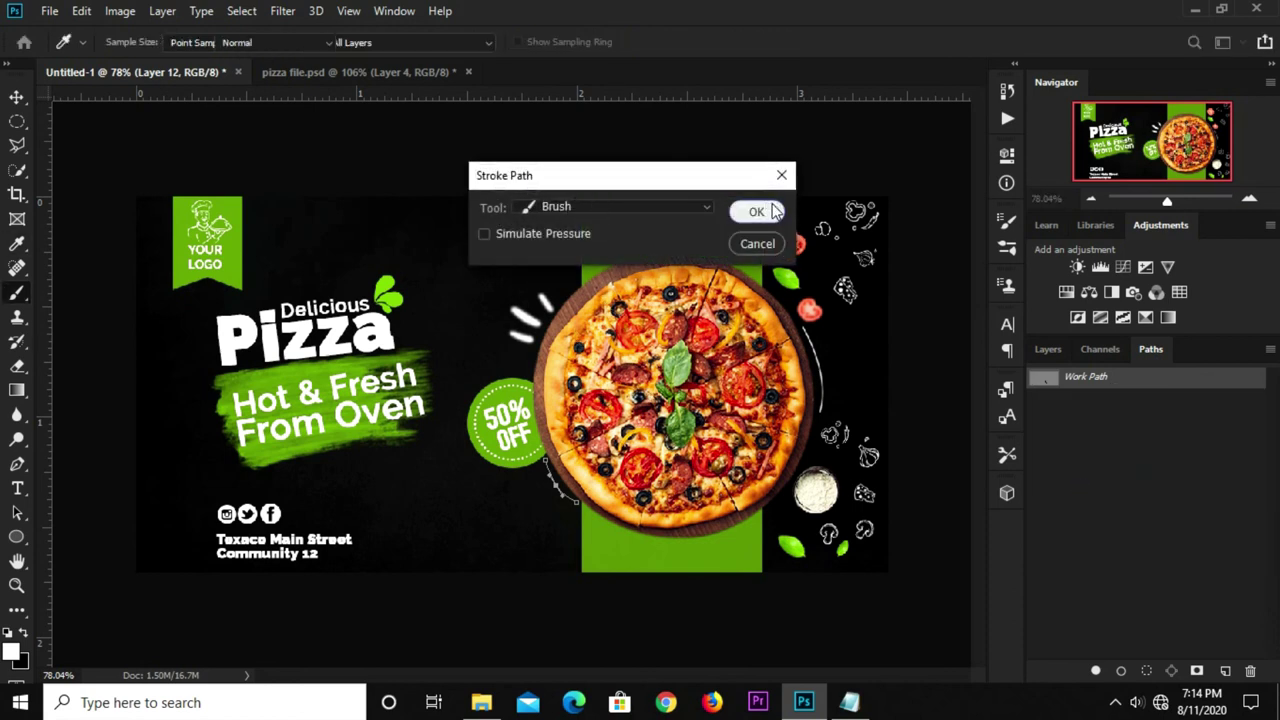
pyautogui.click(756, 212)
pyautogui.rightClick(1096, 385)
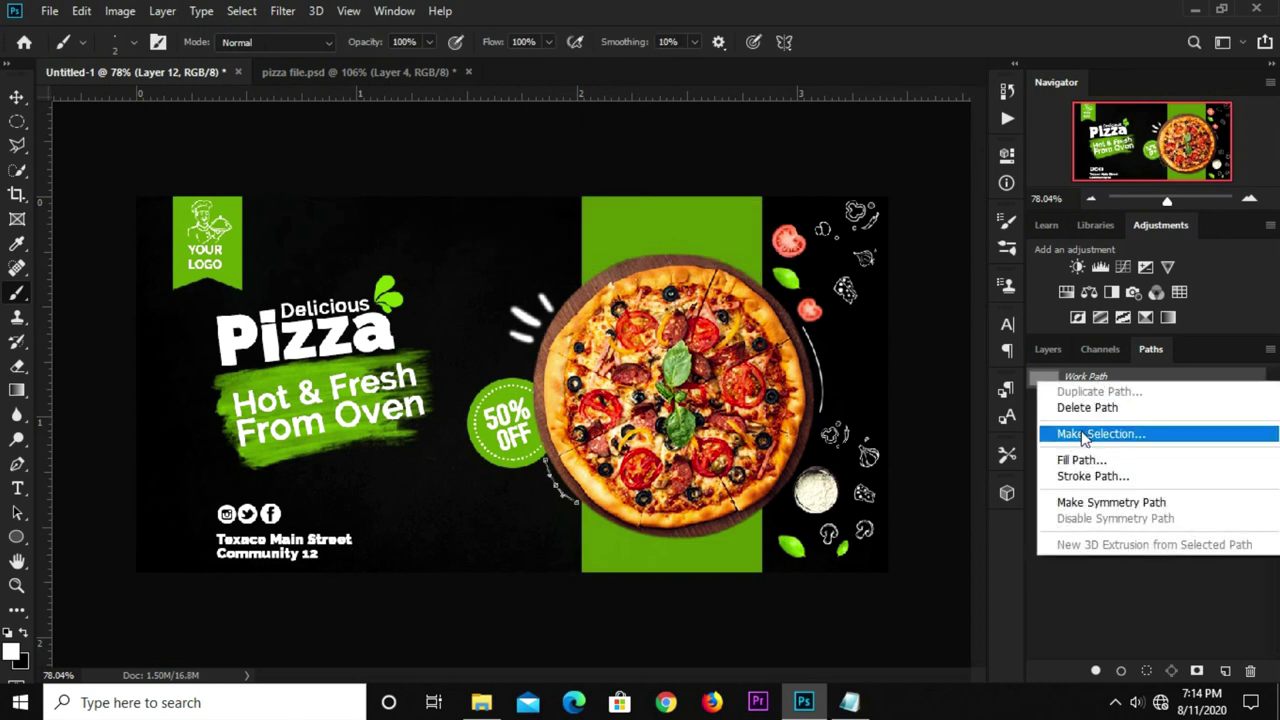
pyautogui.click(1094, 406)
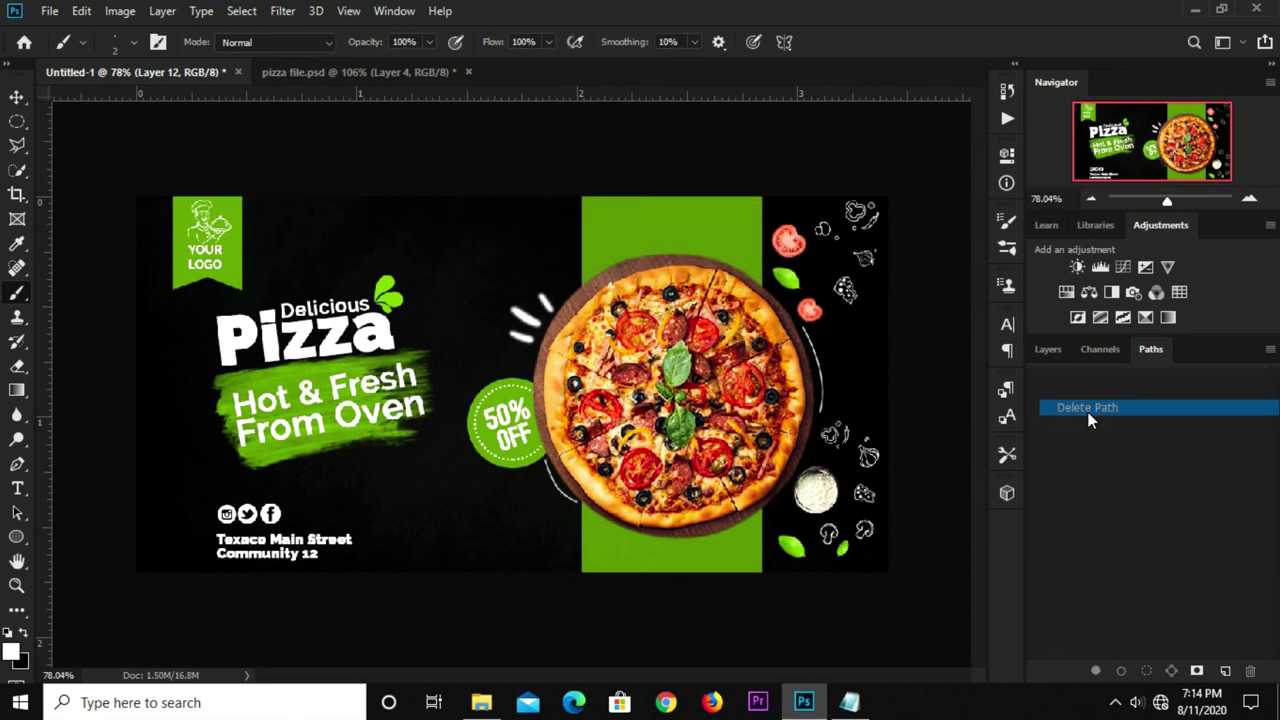
pyautogui.click(16, 97)
pyautogui.click(59, 101)
# Group the OFF and 50% text layers inside Group 4 into Group 6.
pyautogui.click(240, 168)
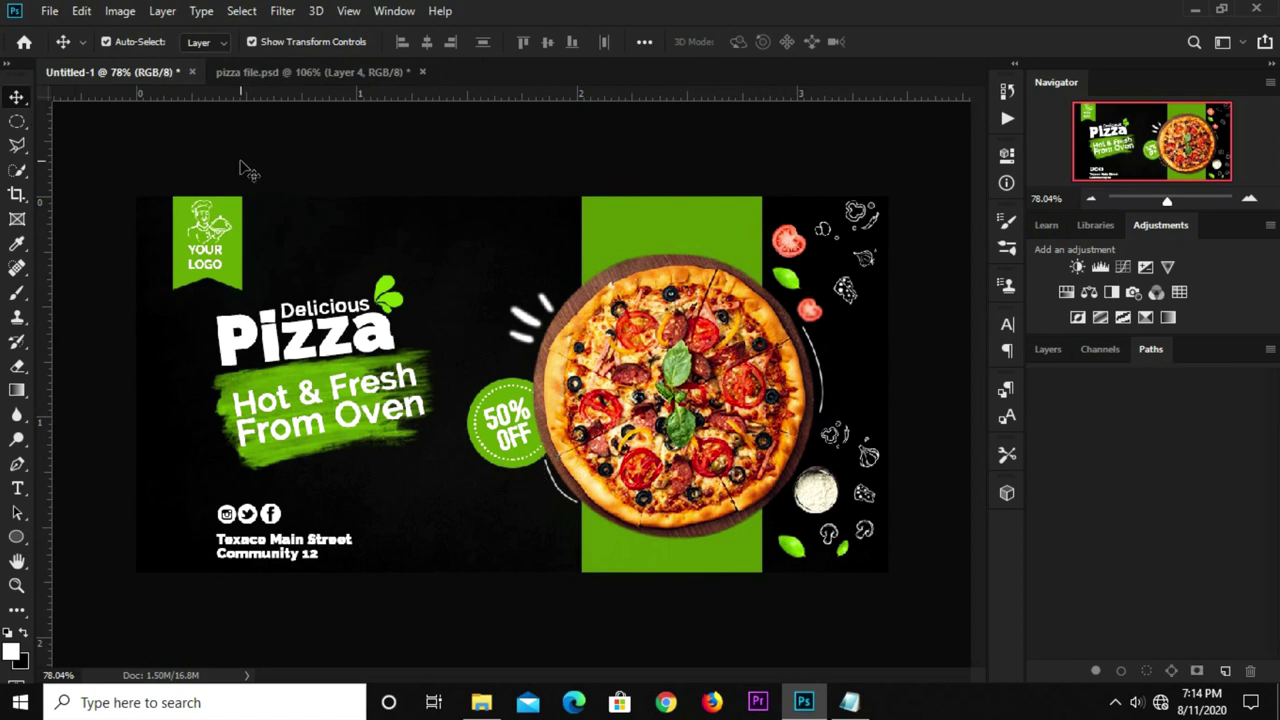
pyautogui.scroll(-1, 250, 175)
pyautogui.click(510, 430)
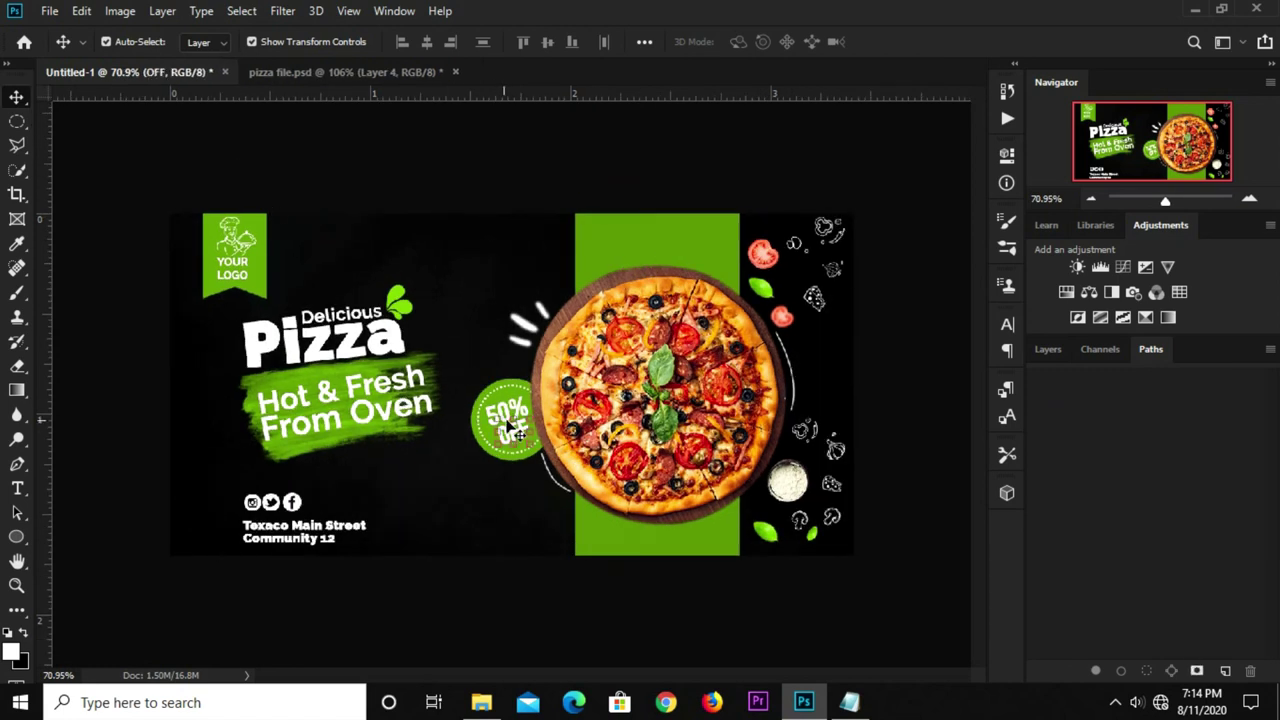
pyautogui.click(1048, 349)
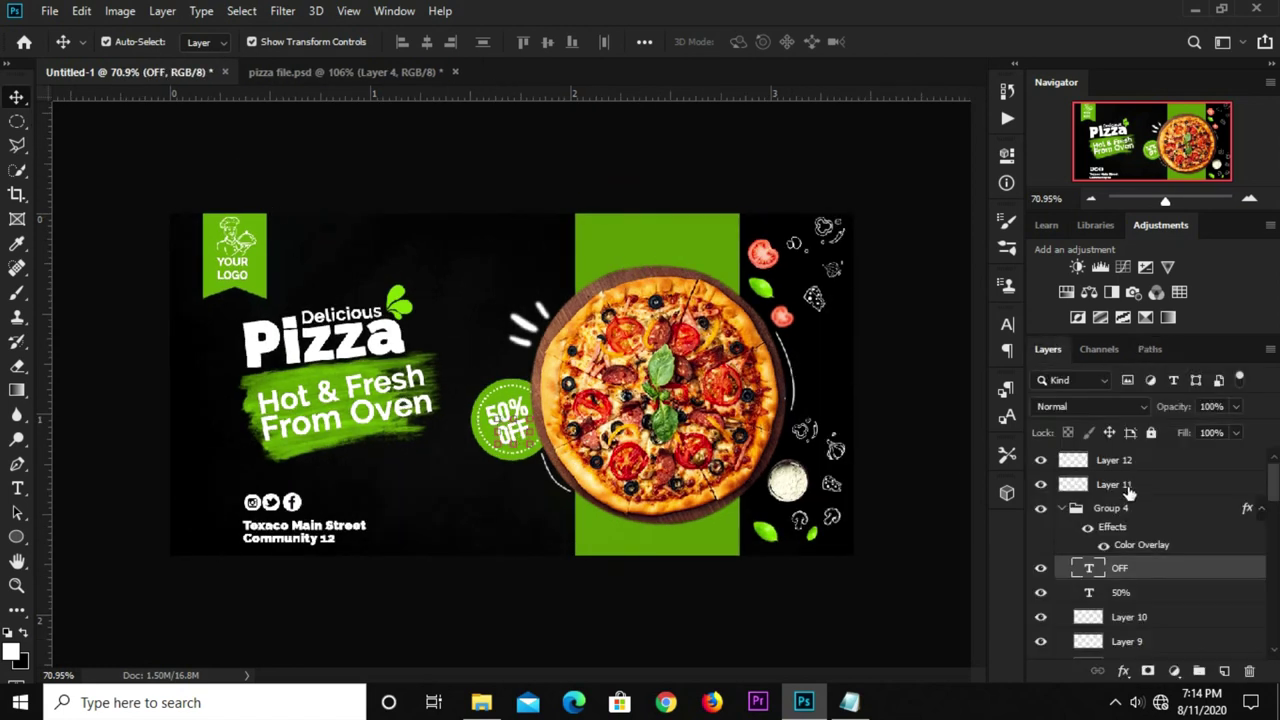
pyautogui.click(1064, 512)
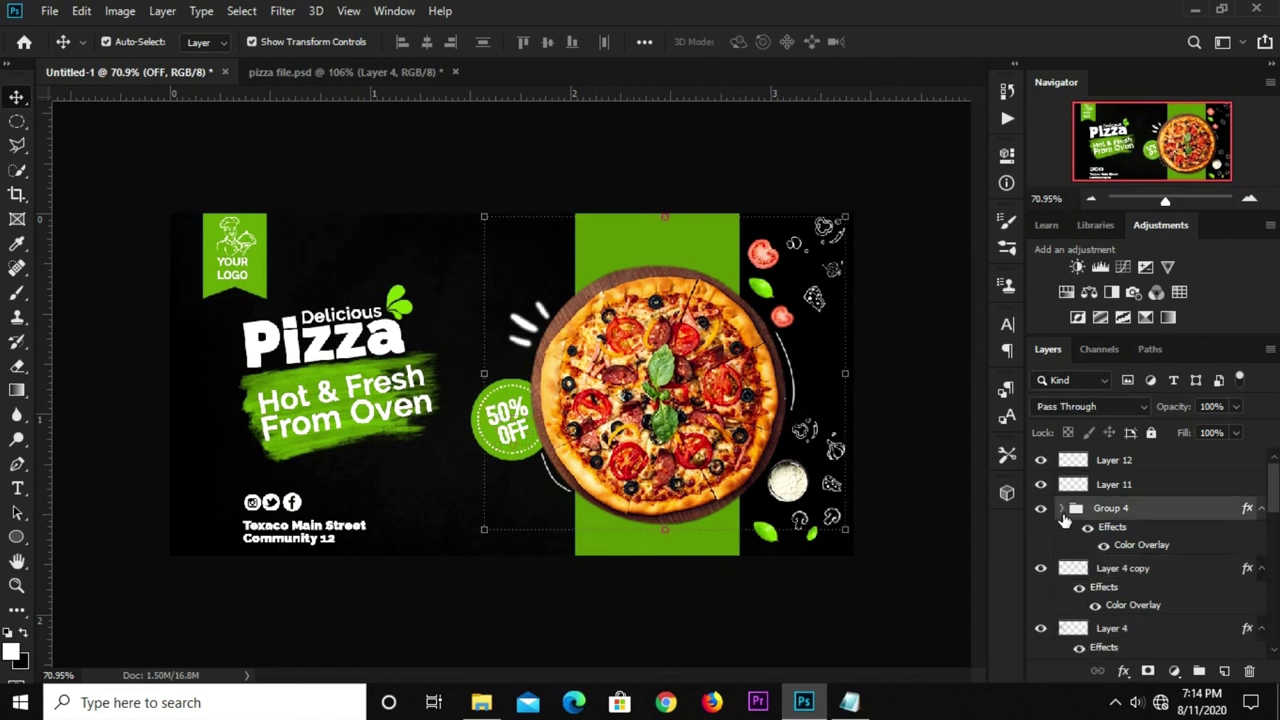
pyautogui.click(1063, 509)
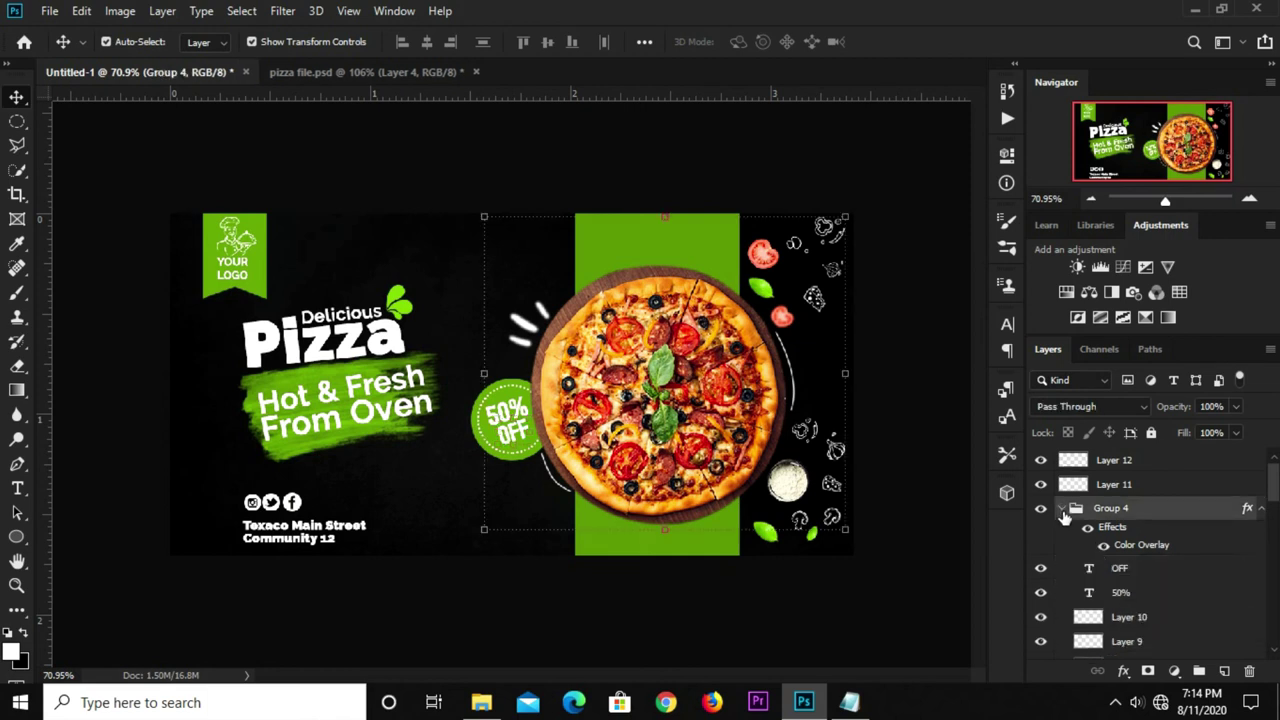
pyautogui.click(1122, 568)
pyautogui.keyDown('shift'); pyautogui.click(1122, 593); pyautogui.keyUp('shift')
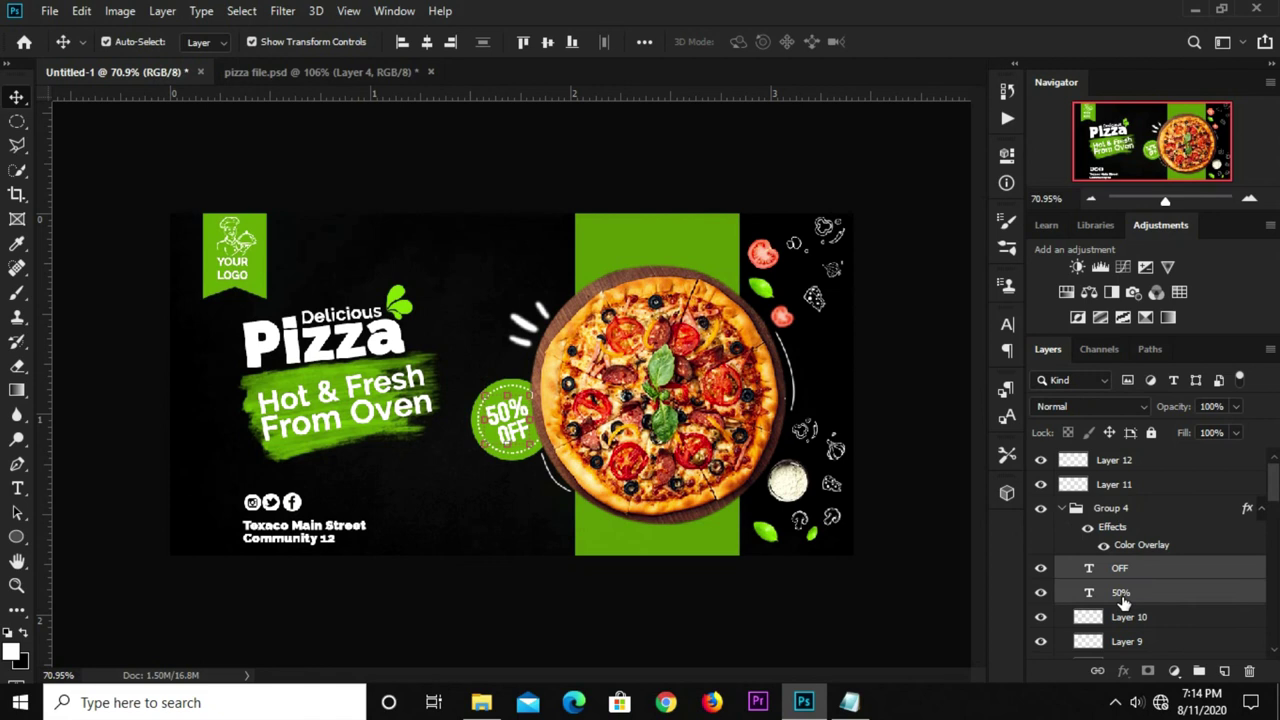
pyautogui.hotkey('ctrl', 'g')
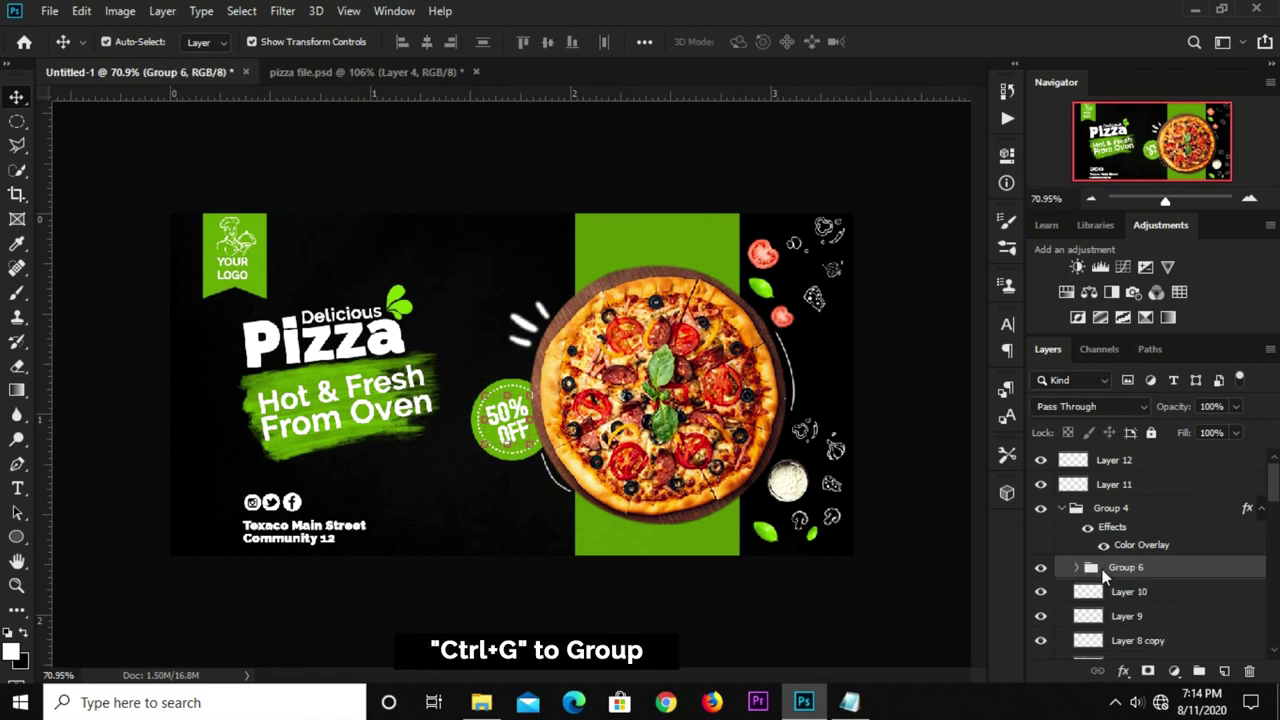
# Drag Group 6 out of Group 4 in the Layers panel.
pyautogui.click(1040, 567)
pyautogui.click(1040, 567)
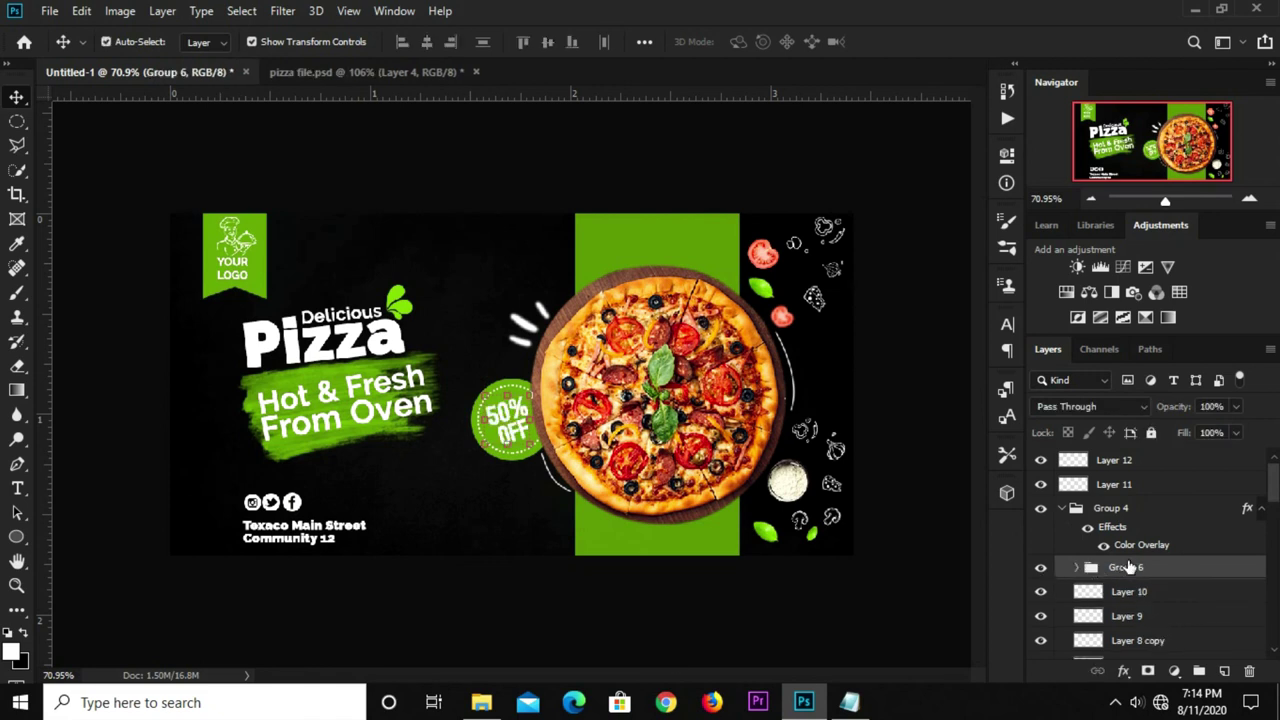
pyautogui.moveTo(1135, 568); pyautogui.dragTo(1131, 490)
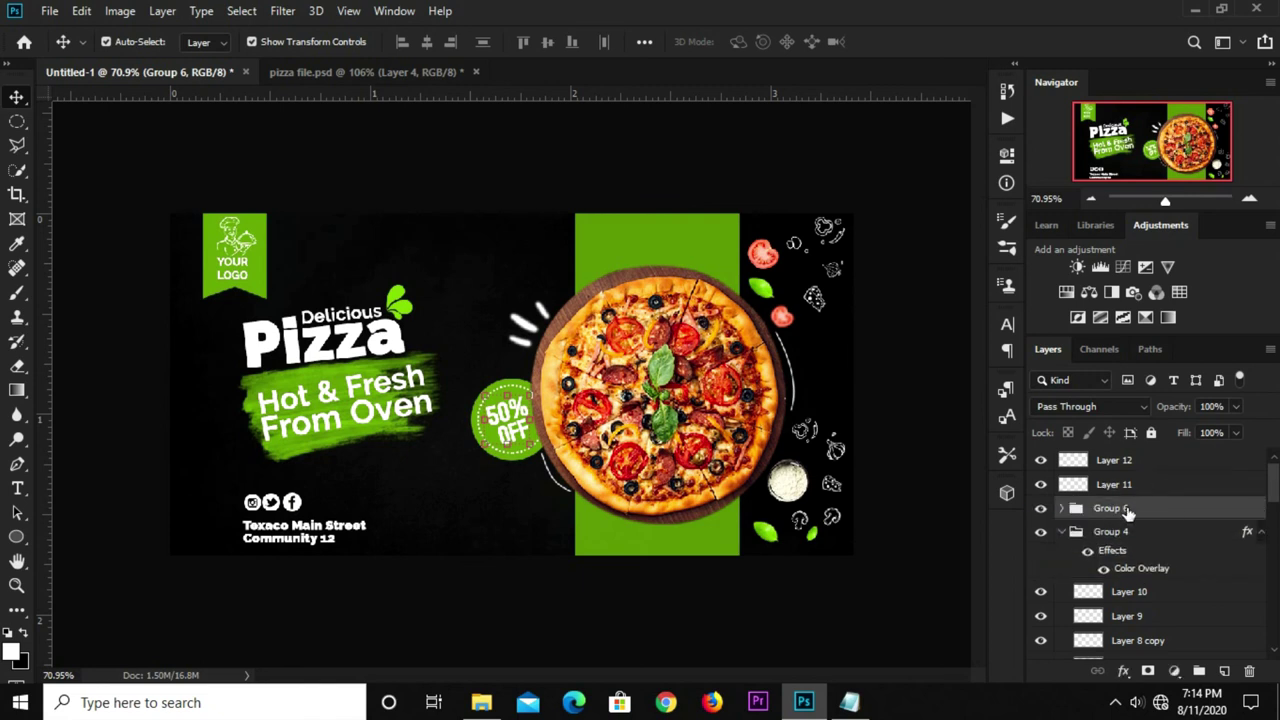
pyautogui.scroll(-5, 1162, 552)
pyautogui.scroll(-5, 1162, 552)
pyautogui.scroll(-5, 1162, 552)
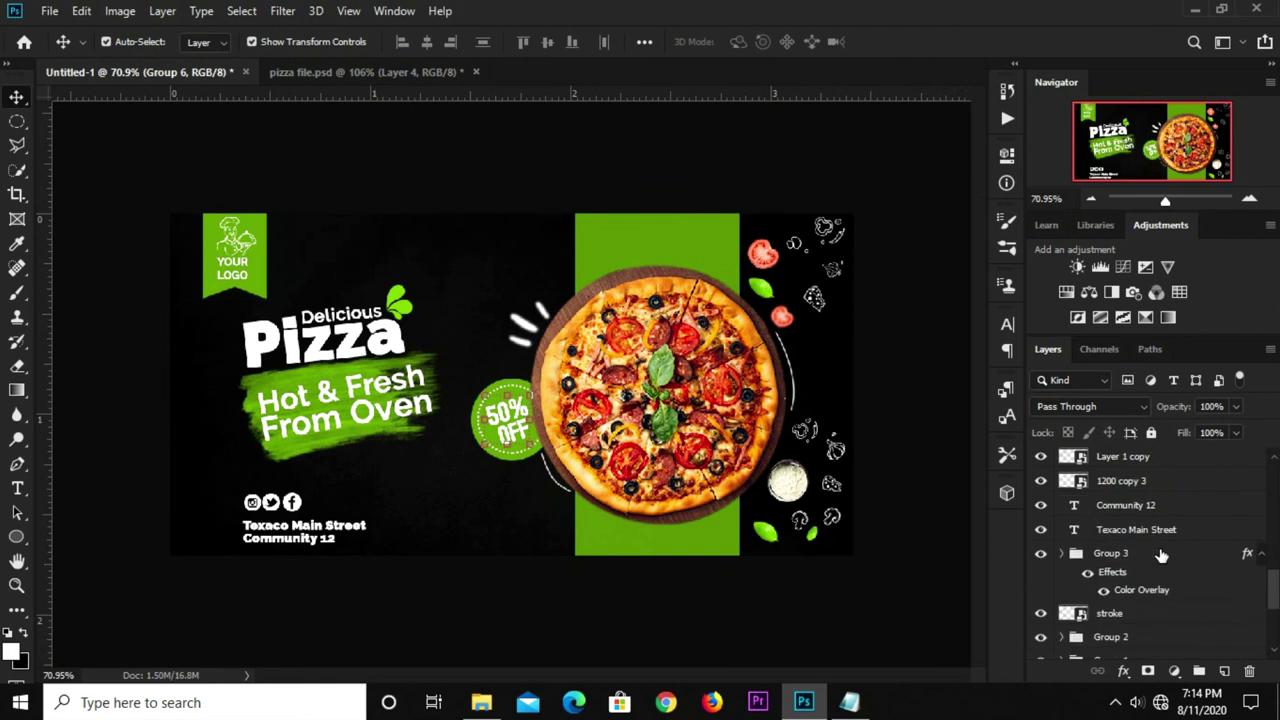
pyautogui.scroll(-5, 1162, 555)
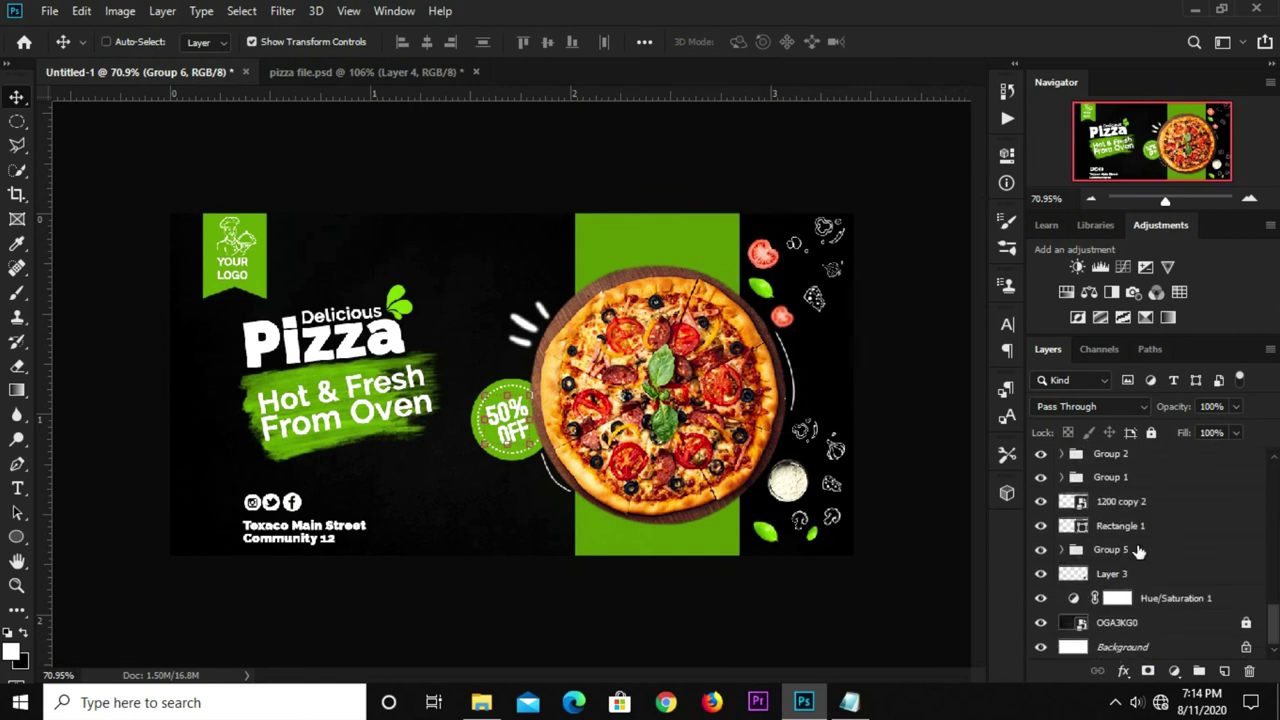
# Wrap the badge group inside a new Group 7.
pyautogui.click(1137, 551)
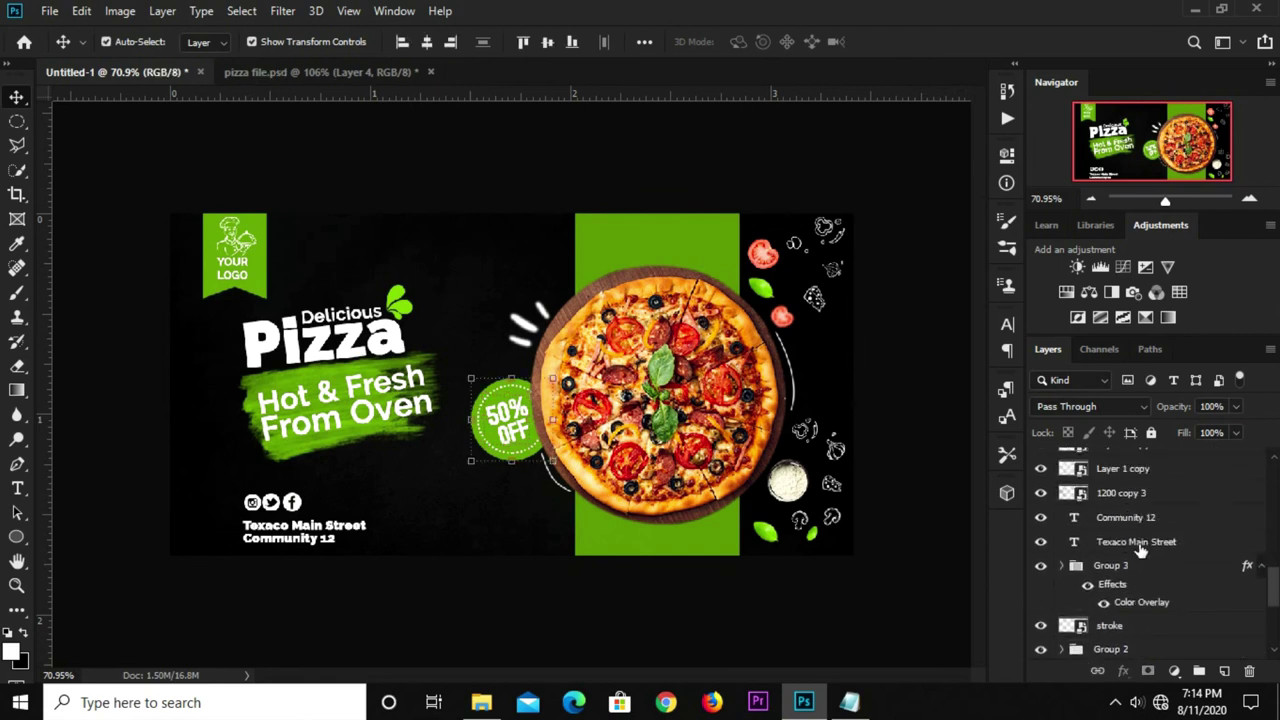
pyautogui.scroll(5, 1140, 552)
pyautogui.scroll(5, 1141, 551)
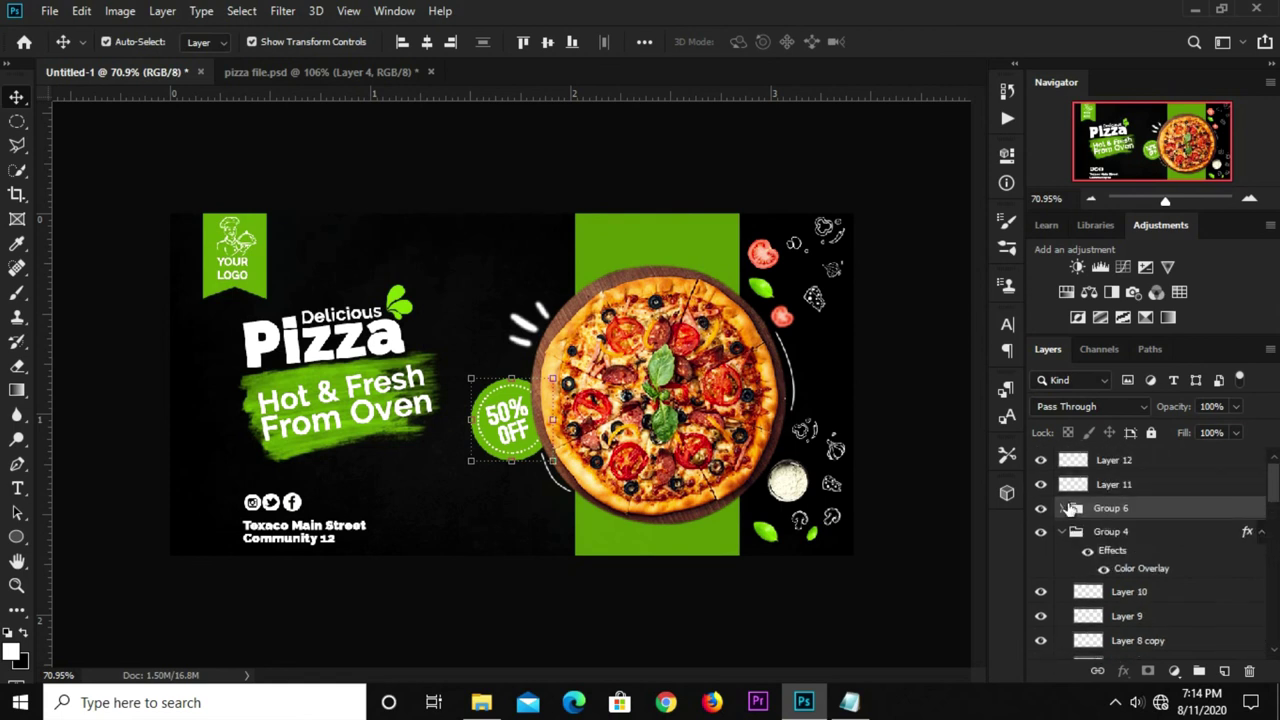
pyautogui.scroll(-3, 1130, 508)
pyautogui.scroll(-3, 1128, 512)
pyautogui.scroll(-3, 1126, 518)
pyautogui.scroll(-3, 1122, 527)
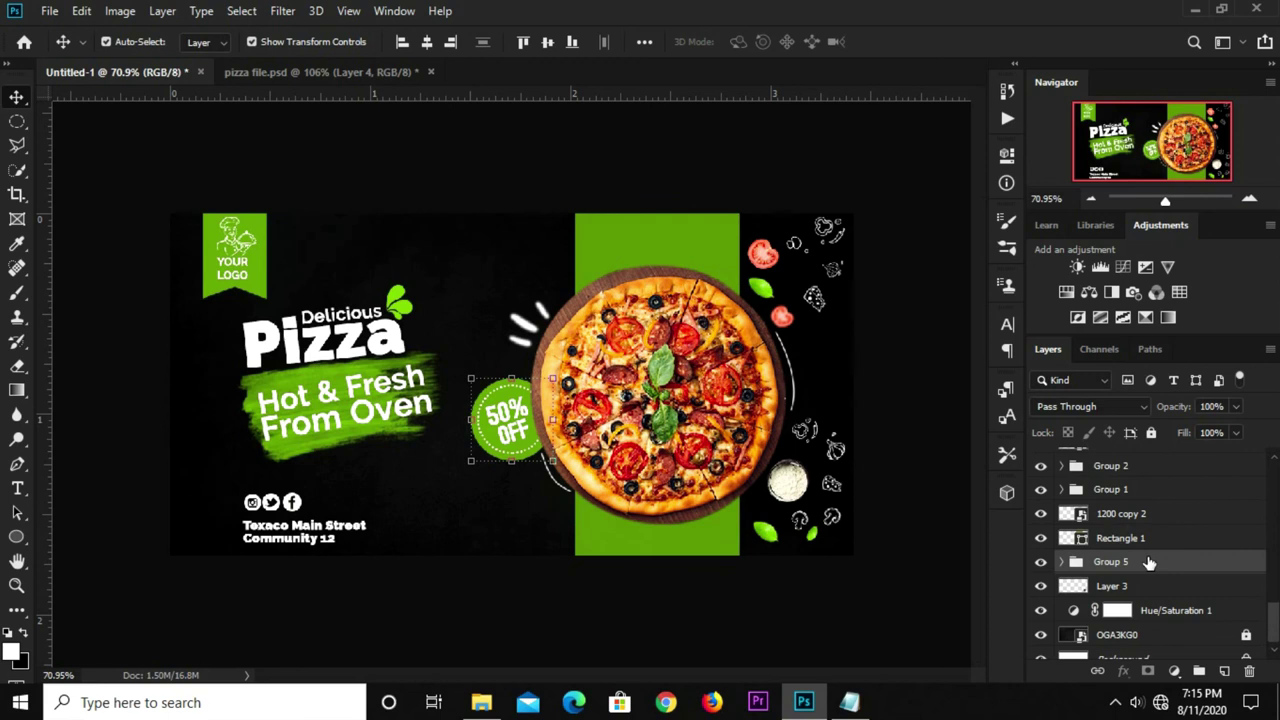
pyautogui.hotkey('ctrl', 'g')
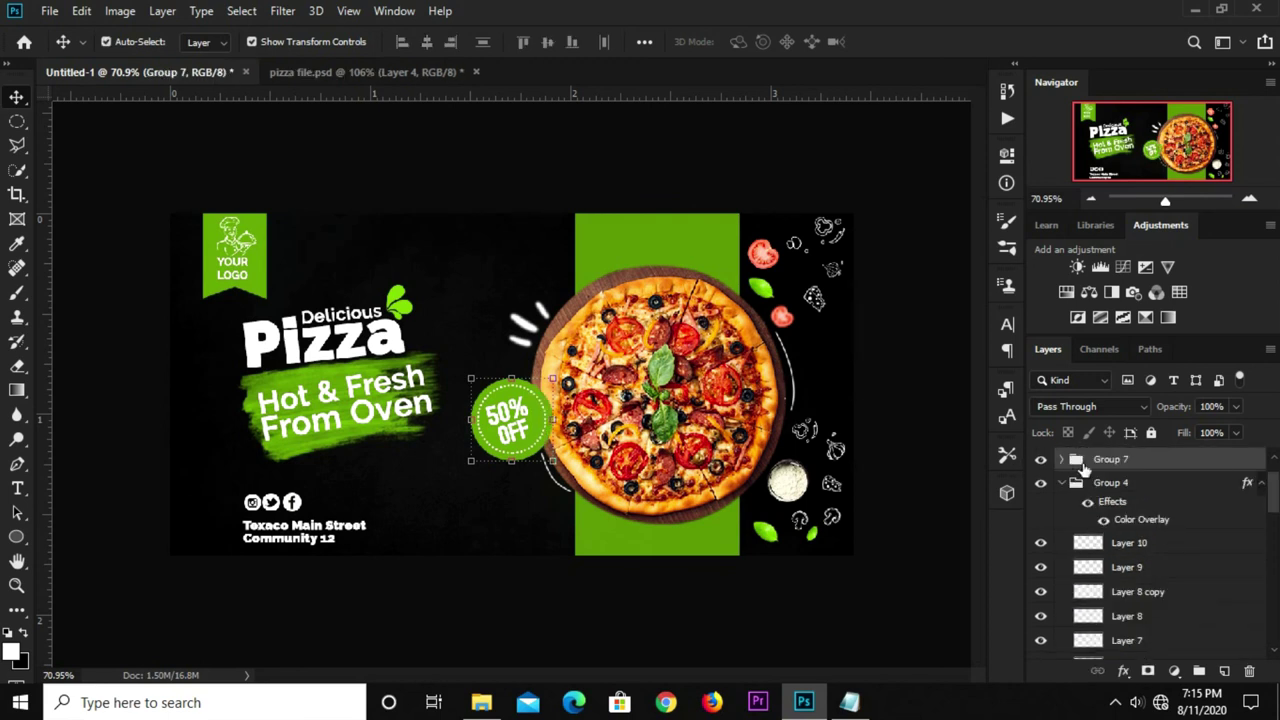
# Nudge the 50% OFF badge slightly upward with Free Transform.
pyautogui.click(1040, 460)
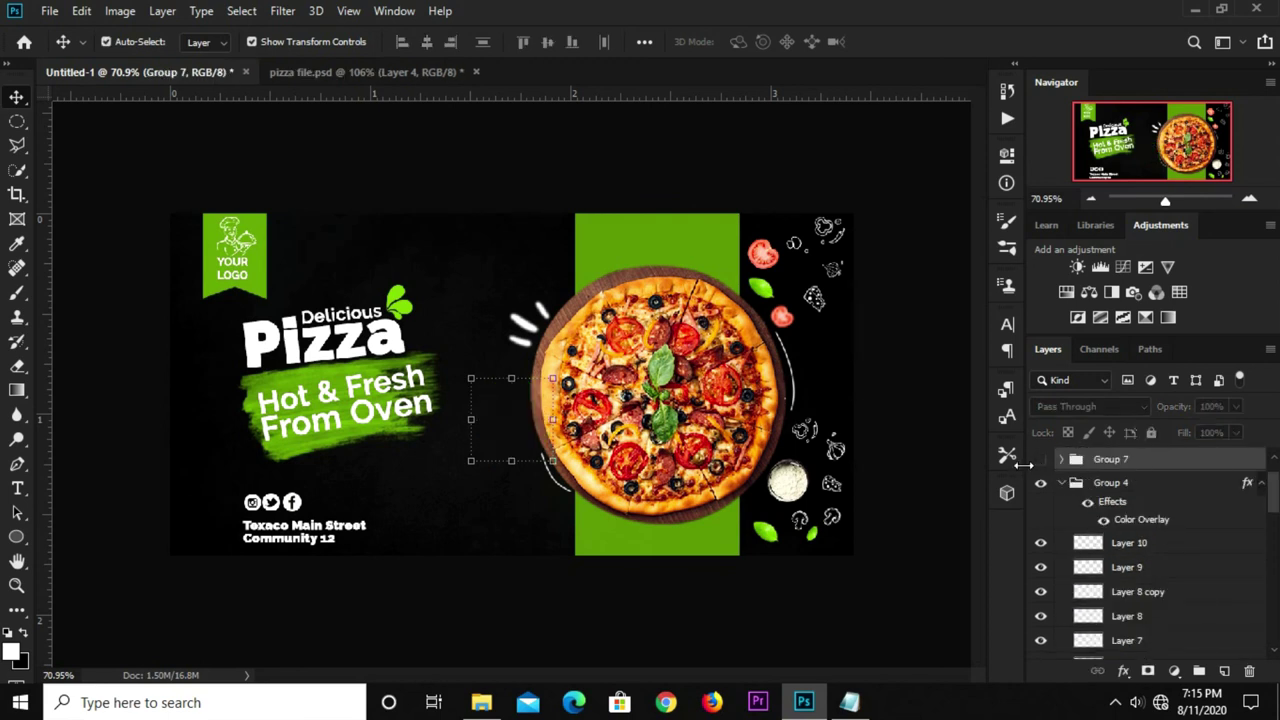
pyautogui.click(1040, 460)
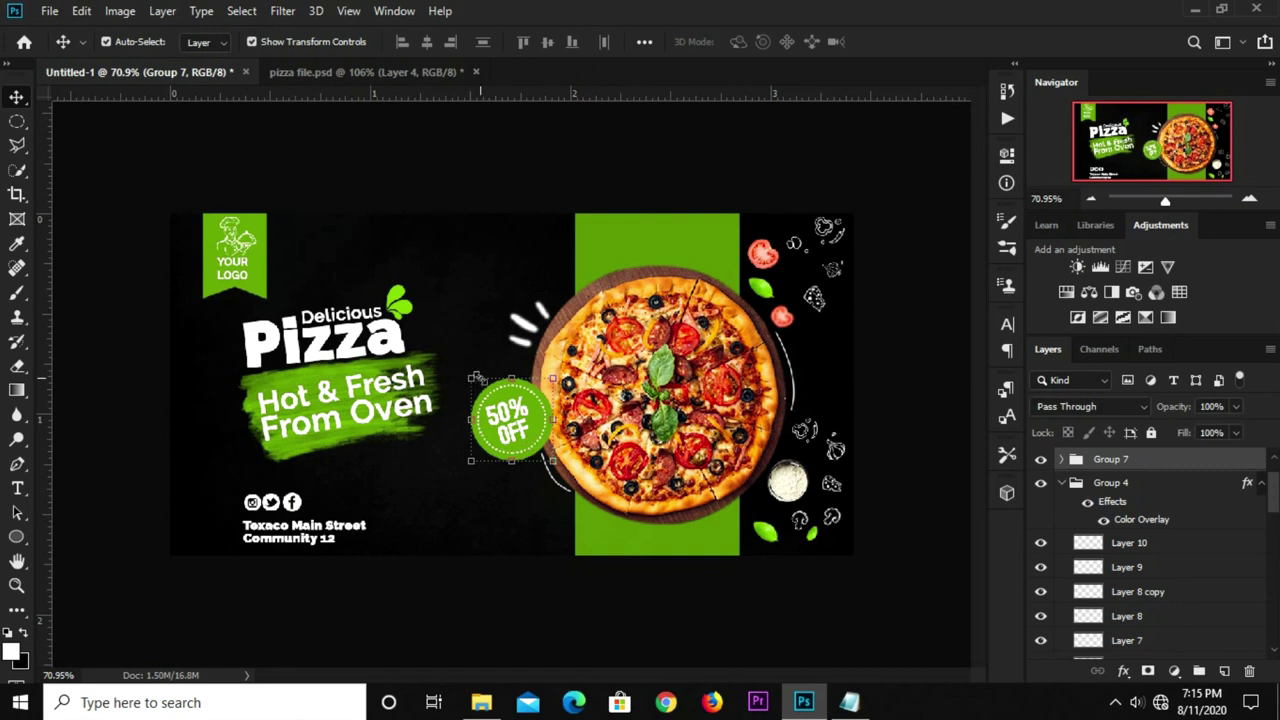
pyautogui.hotkey('ctrl', 't')
pyautogui.moveTo(528, 450); pyautogui.dragTo(527, 432)
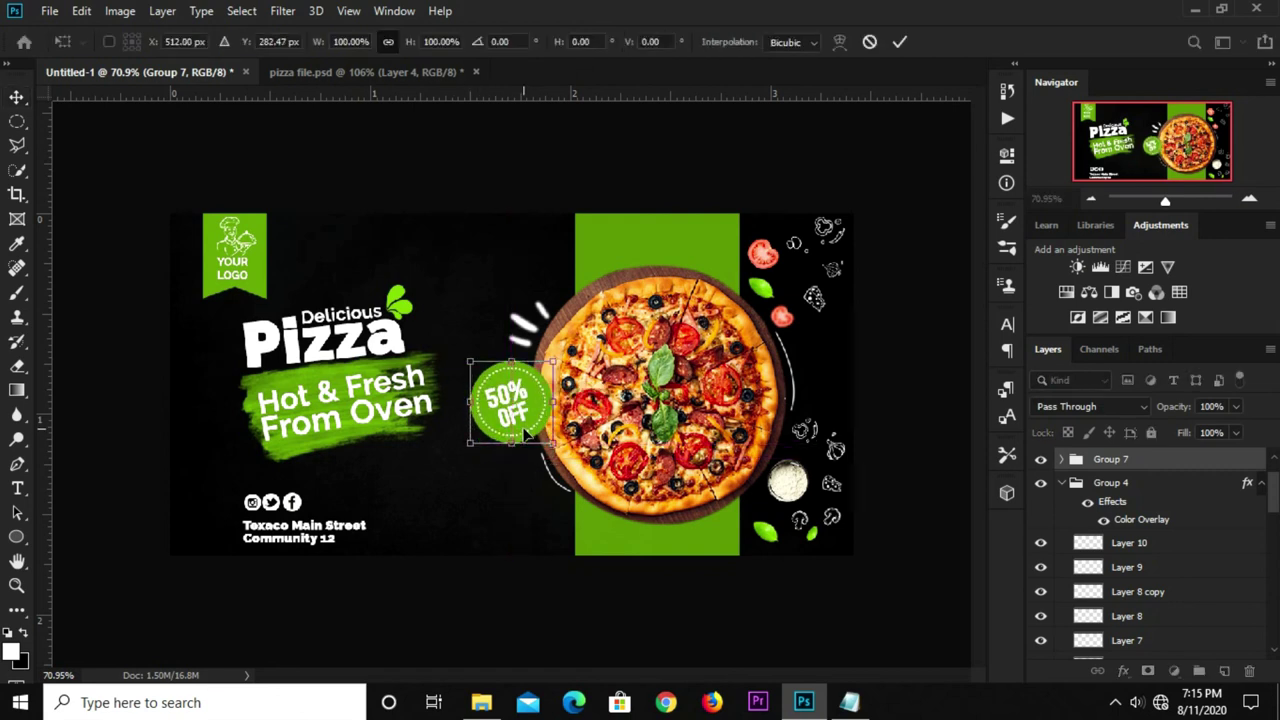
pyautogui.write('512')
pyautogui.press('Return')
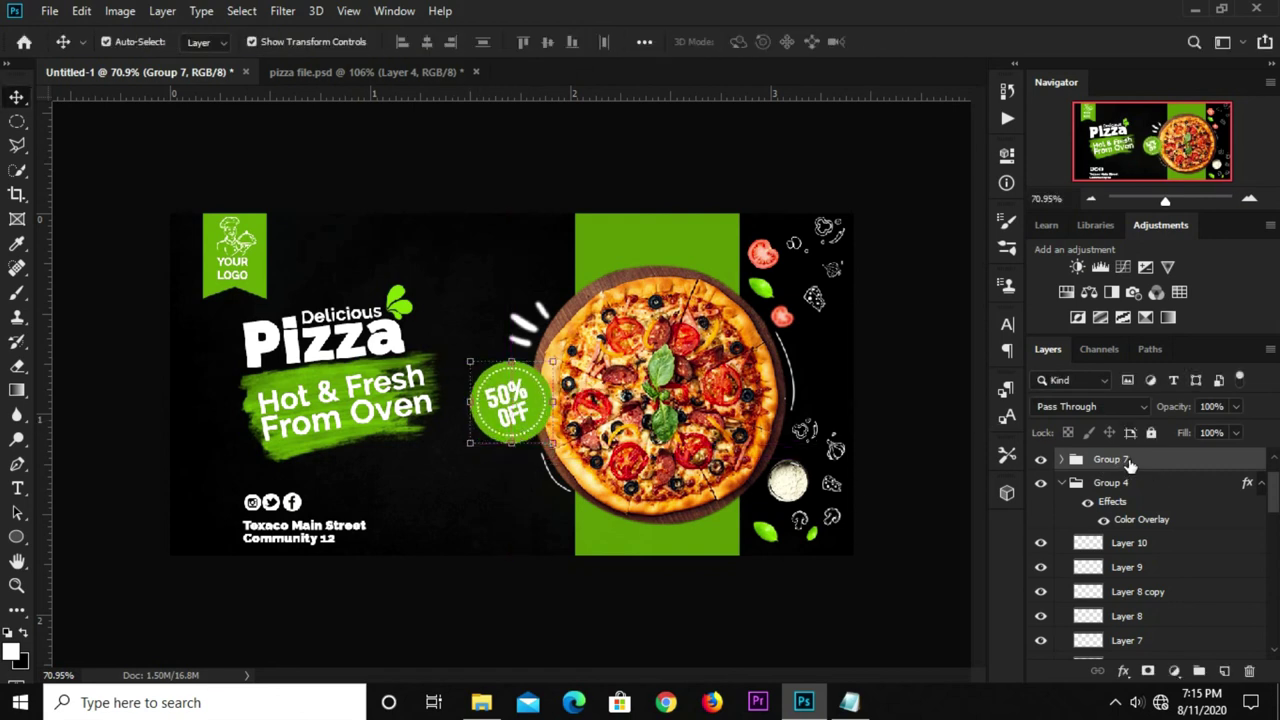
# Move Group 7 down the stack to sit between Rectangle 1 and Layer 3.
pyautogui.moveTo(1135, 473); pyautogui.dragTo(1138, 685)
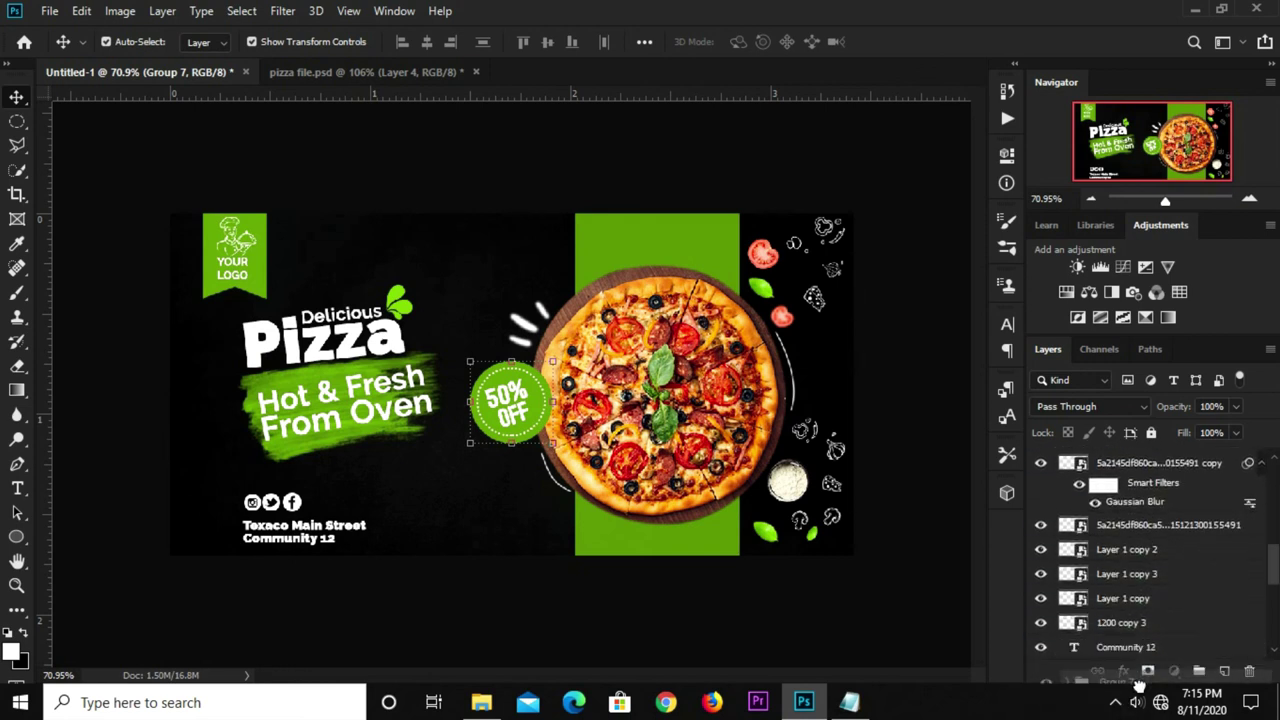
pyautogui.moveTo(1138, 685); pyautogui.dragTo(1145, 632)
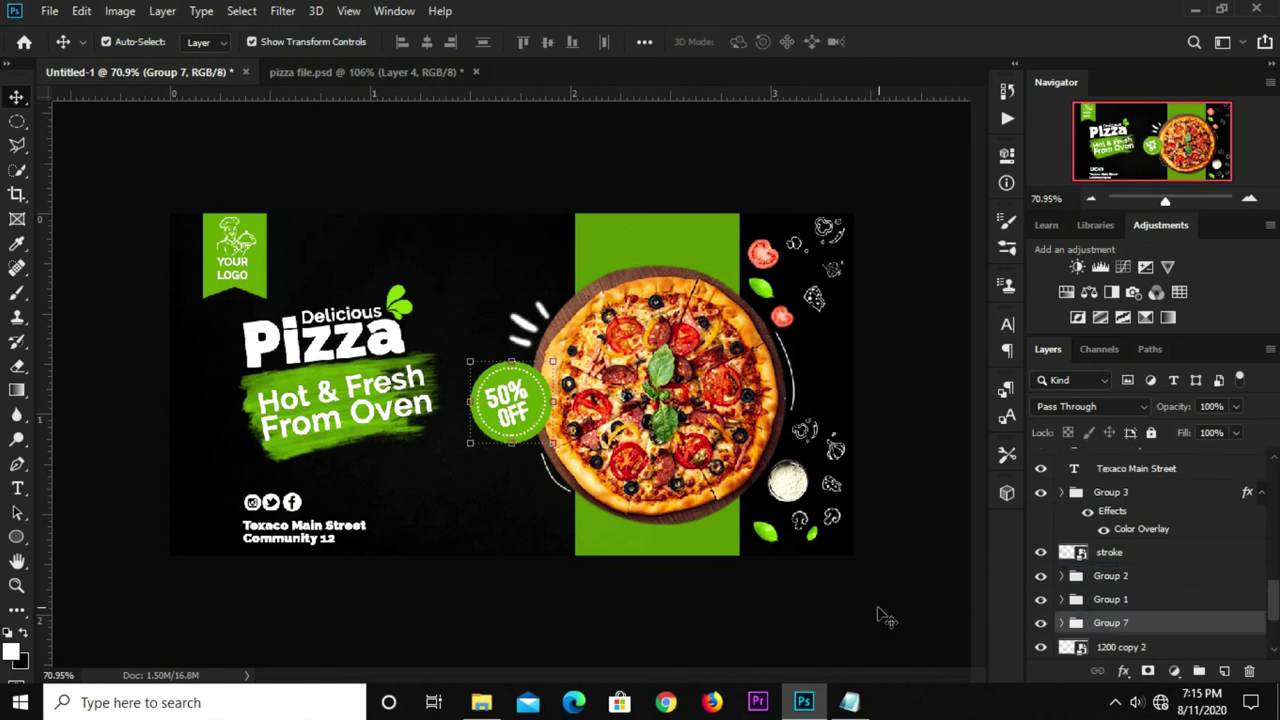
pyautogui.scroll(-2, 1203, 586)
pyautogui.moveTo(1160, 549); pyautogui.dragTo(1165, 604)
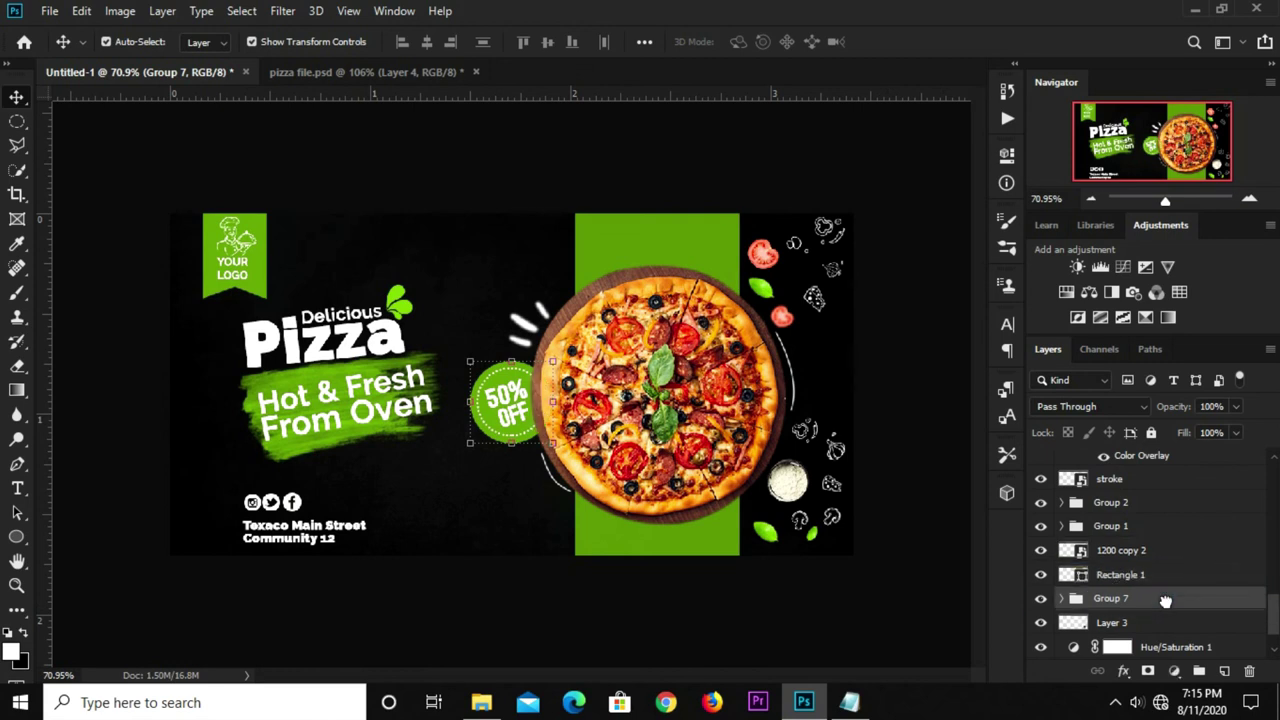
pyautogui.click(702, 562)
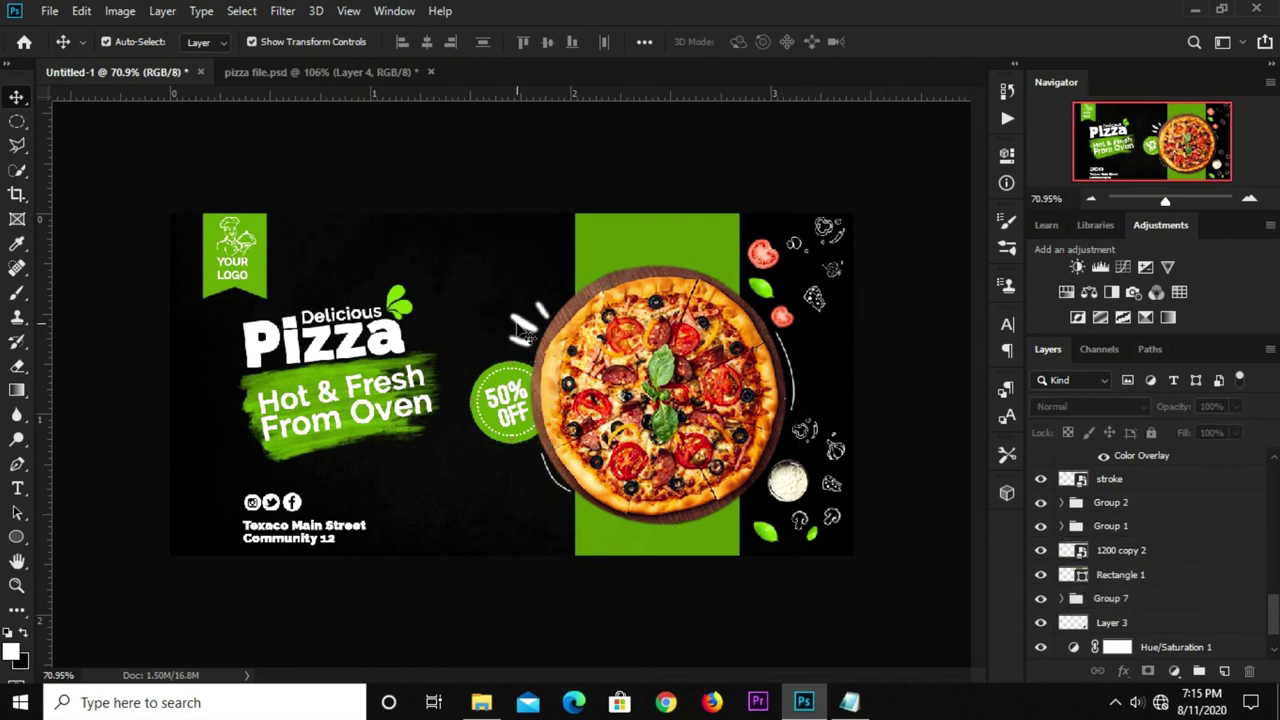
# Shift the white dash marks up and right beside the pizza, then fit the banner on screen.
pyautogui.scroll(1, 530, 323)
pyautogui.moveTo(530, 323); pyautogui.dragTo(542, 288)
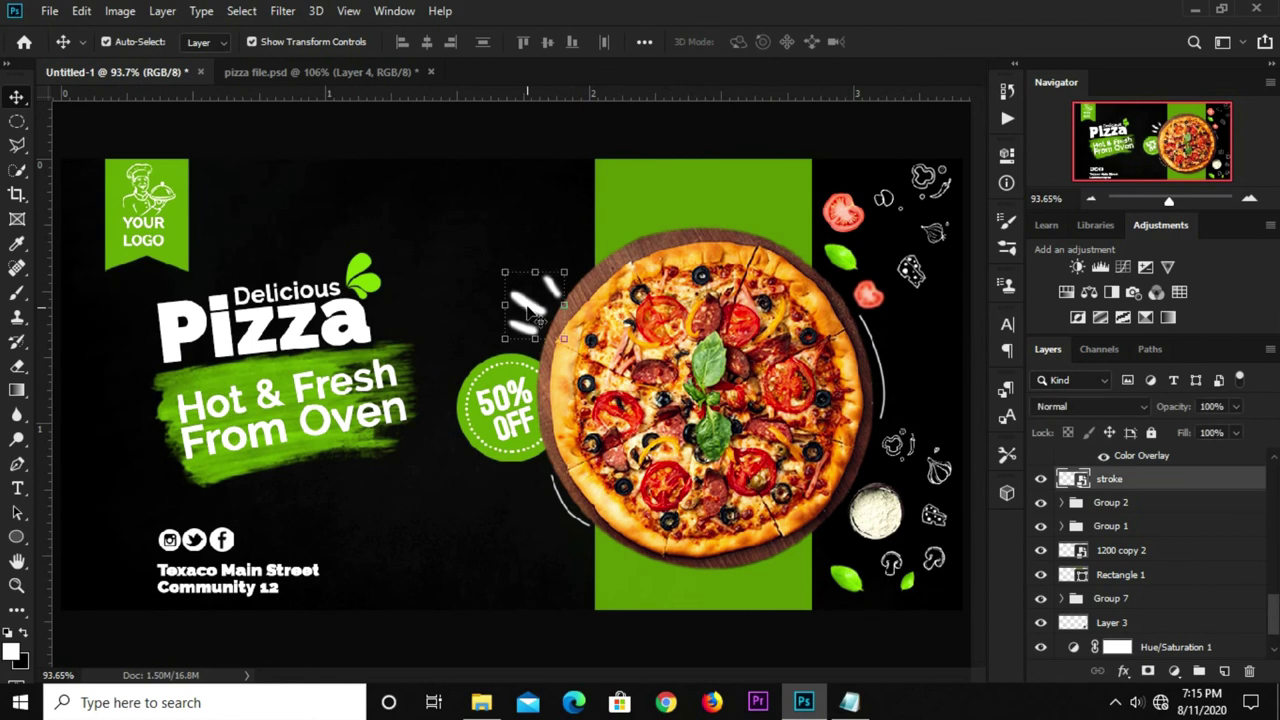
pyautogui.scroll(-1, 542, 288)
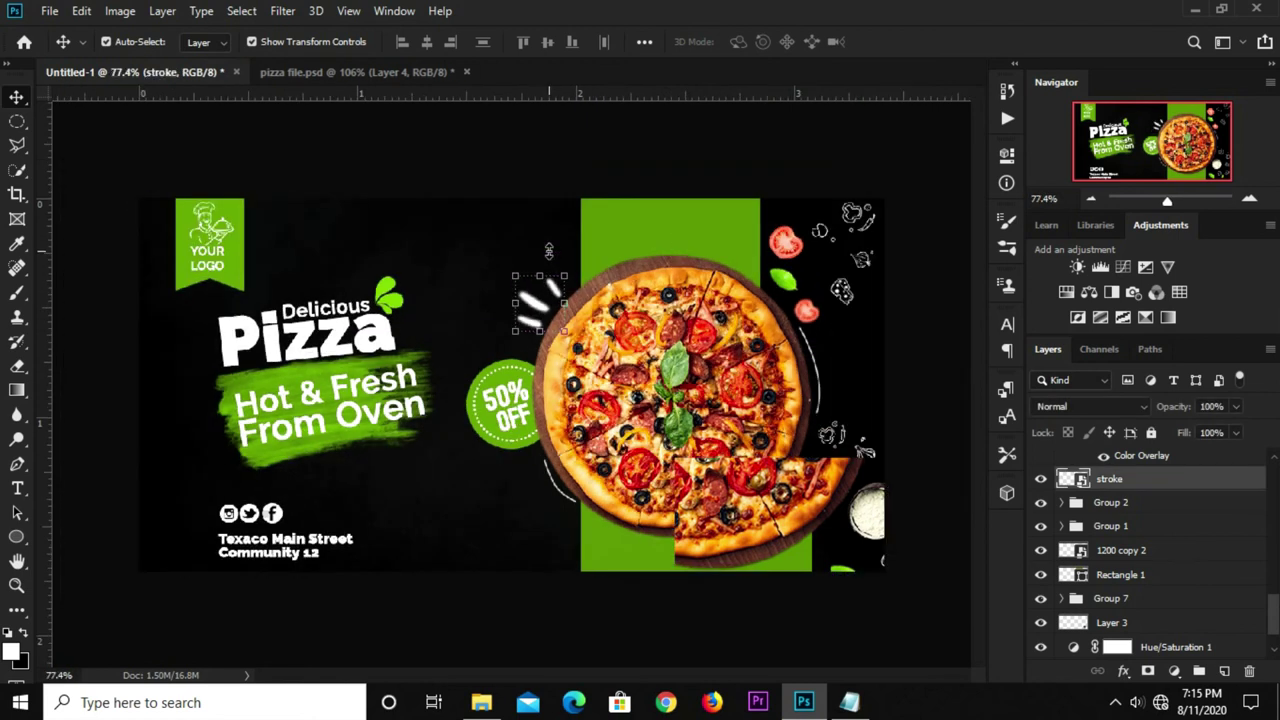
pyautogui.click(606, 612)
pyautogui.scroll(1, 590, 585)
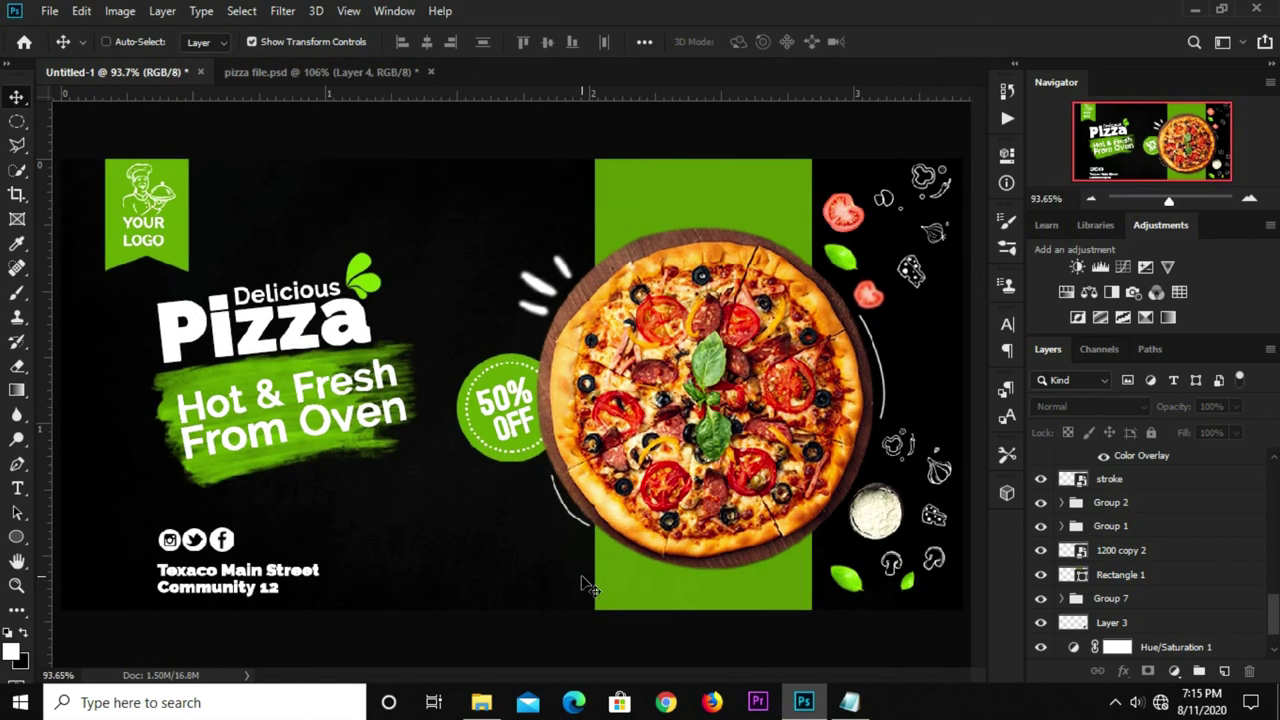
pyautogui.hotkey('ctrl', '+')
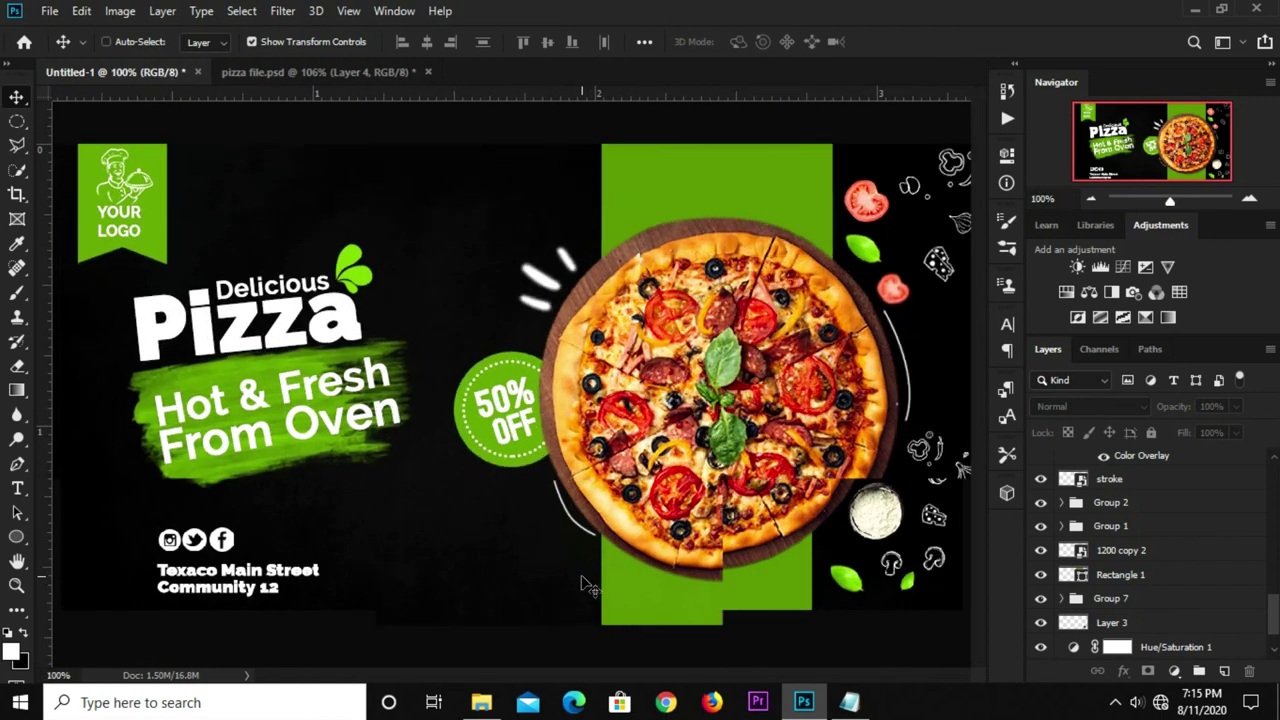
pyautogui.hotkey('ctrl', '0')
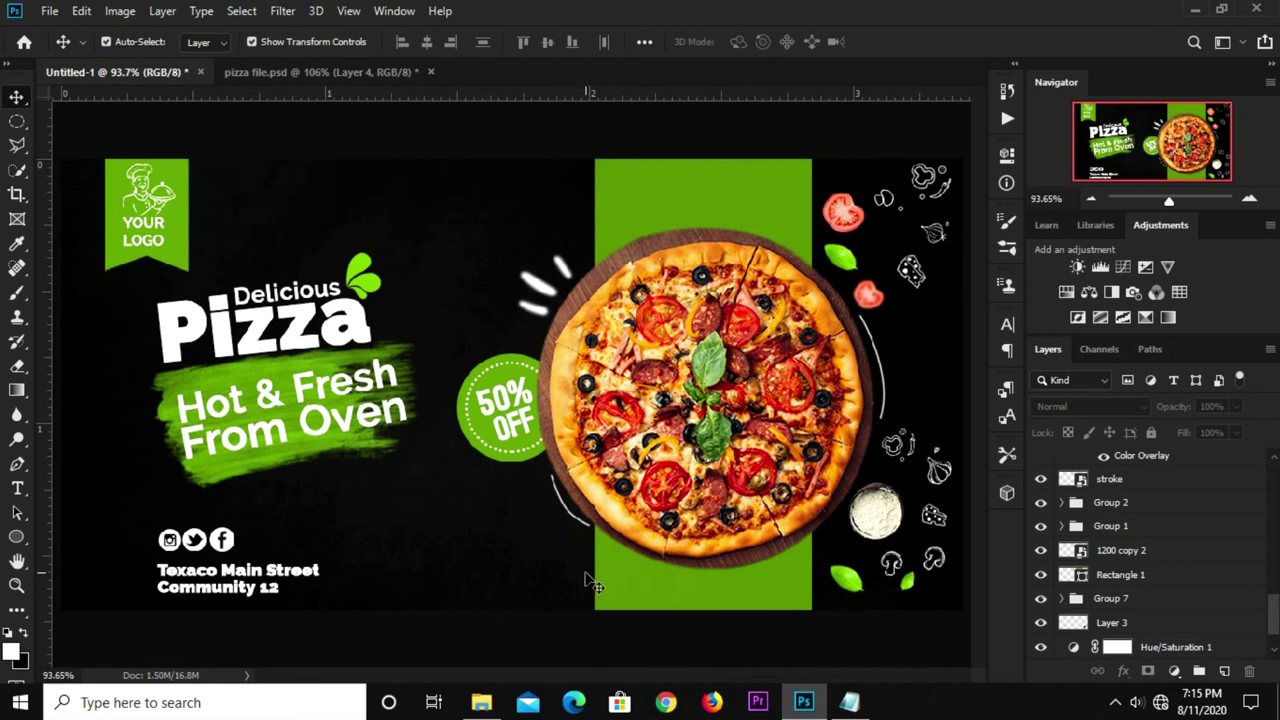